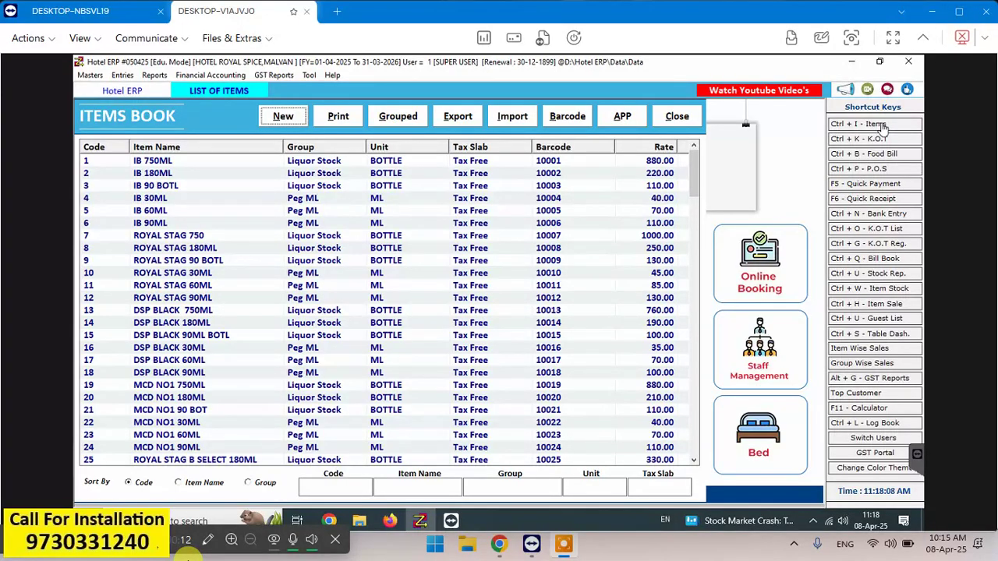
- Filter the Items Book by item name 'ib' to list the six IB items
key("Tab")
key("Tab")
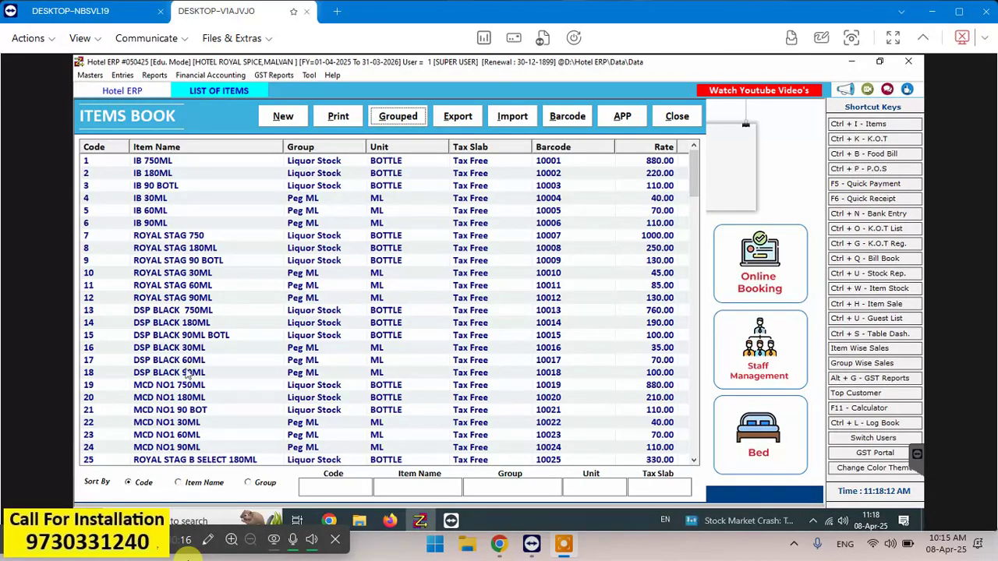
left_click(409, 491)
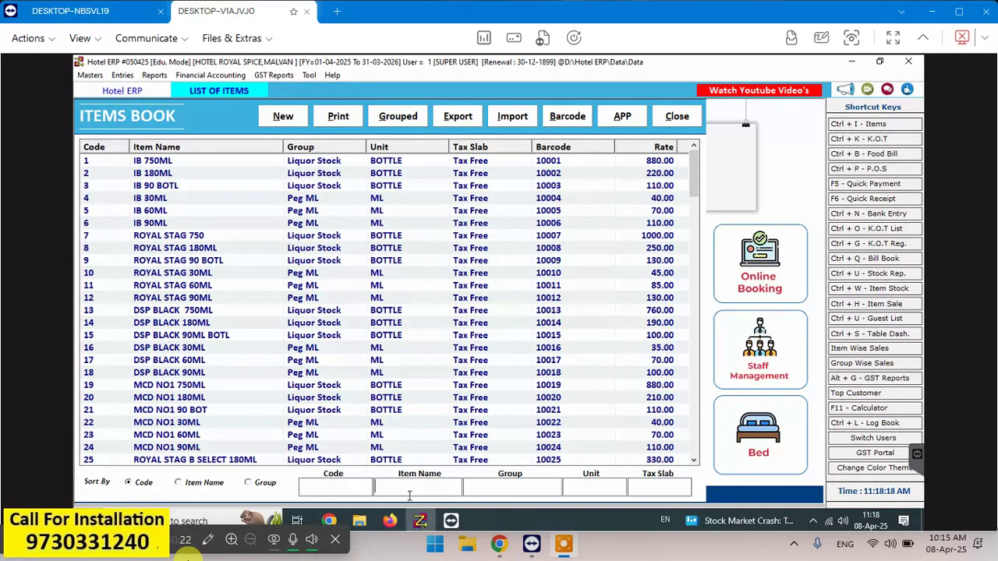
type("ib")
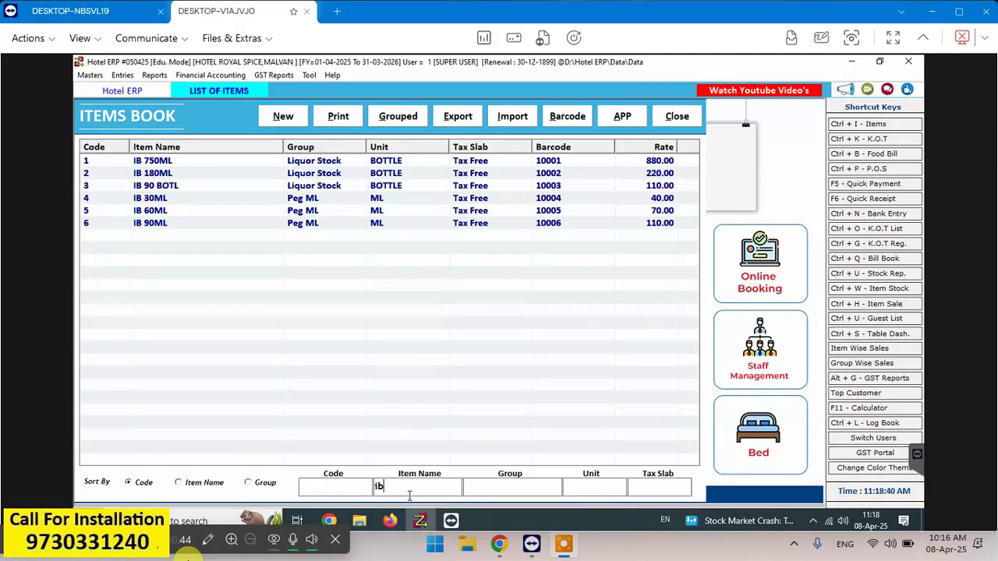
- Set IB 30ML's Stock From Item Name to IB 180ML, update it, and close the form
double_click(267, 199)
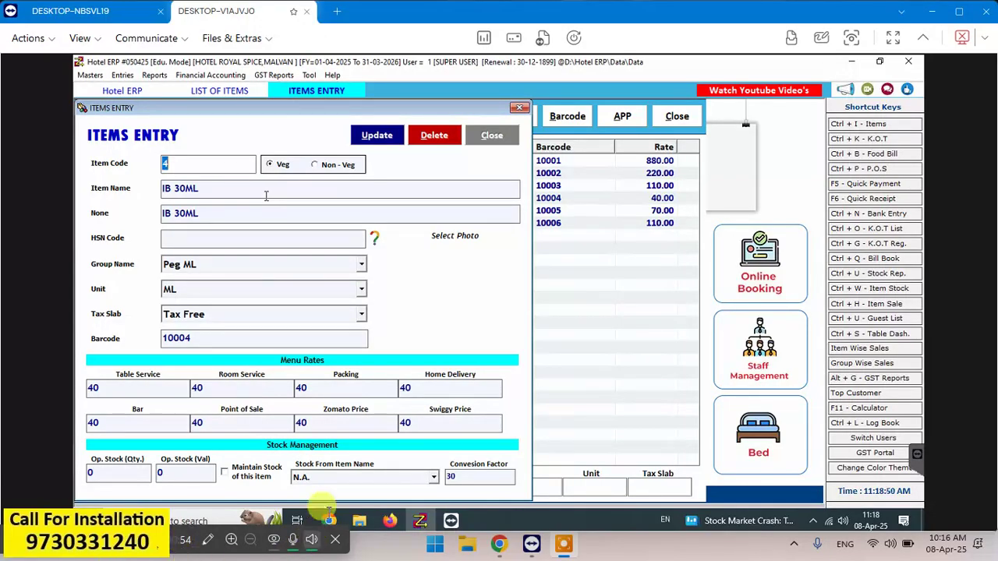
left_click(433, 477)
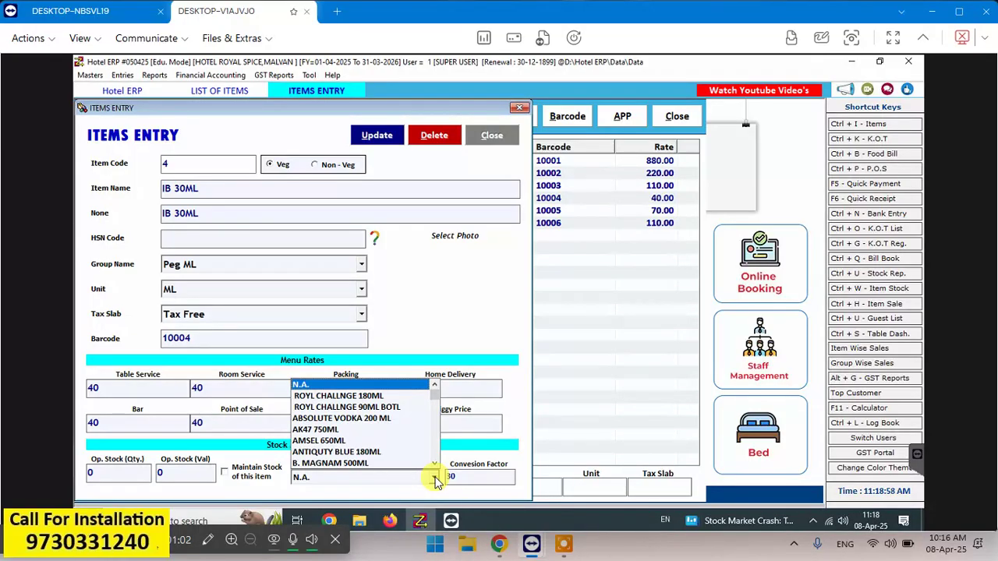
key("Down")
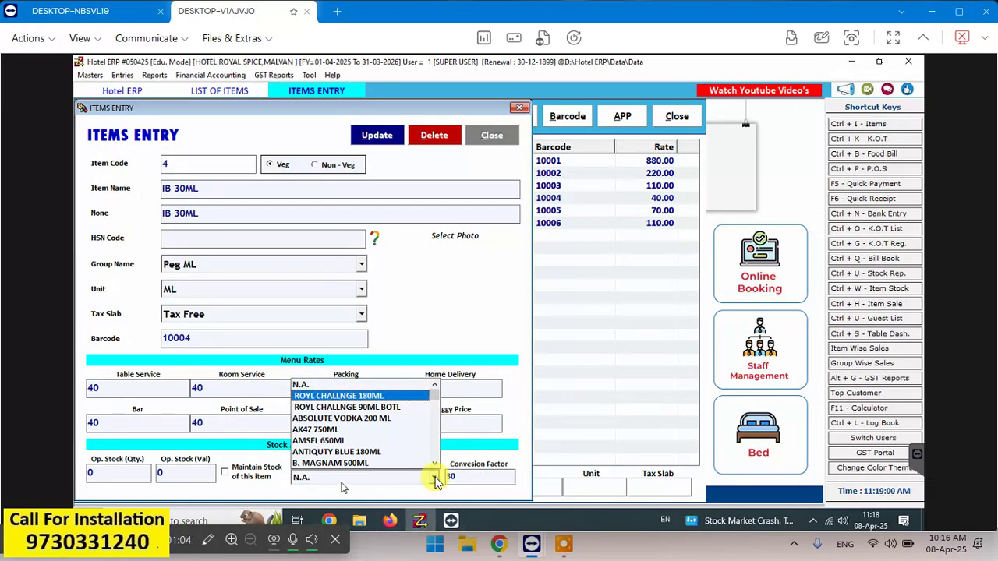
left_click(434, 481)
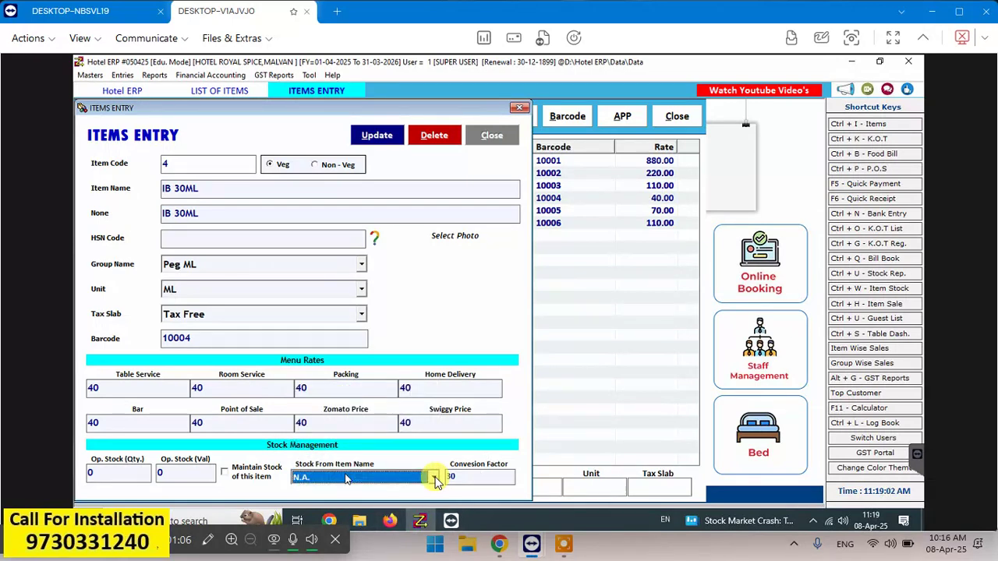
key("Up")
key("Return")
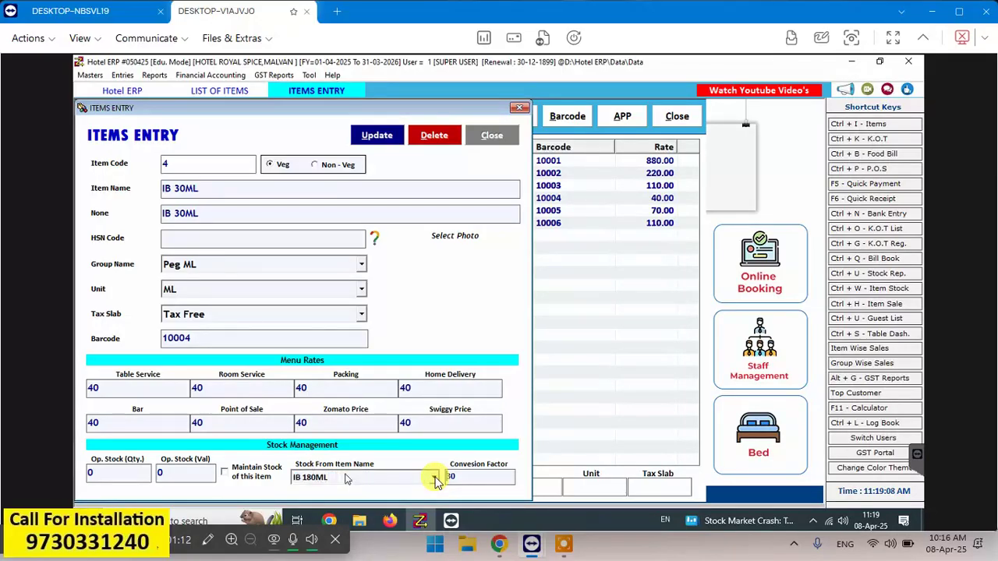
key("Return")
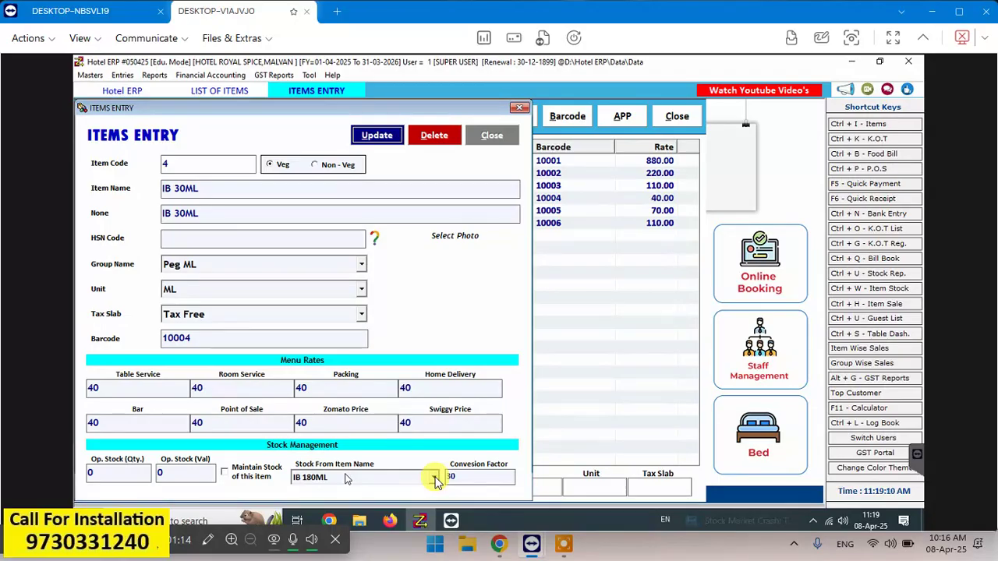
key("Return")
key("Return")
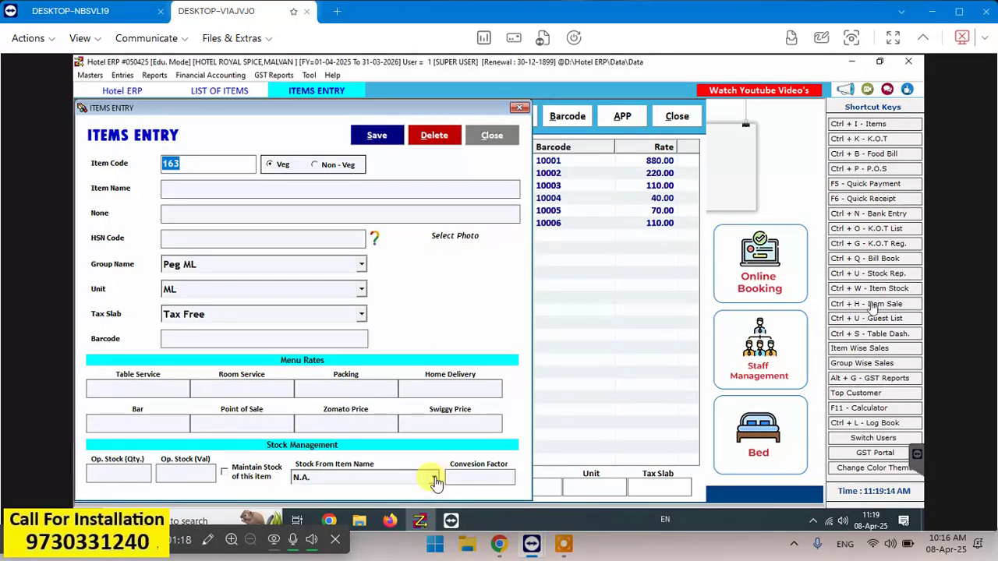
left_click(491, 134)
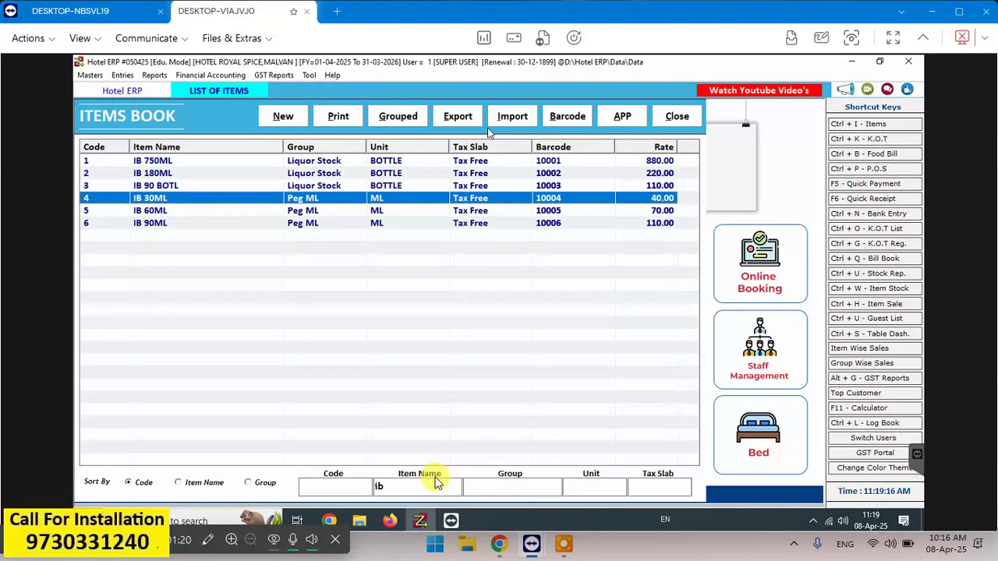
key("Down")
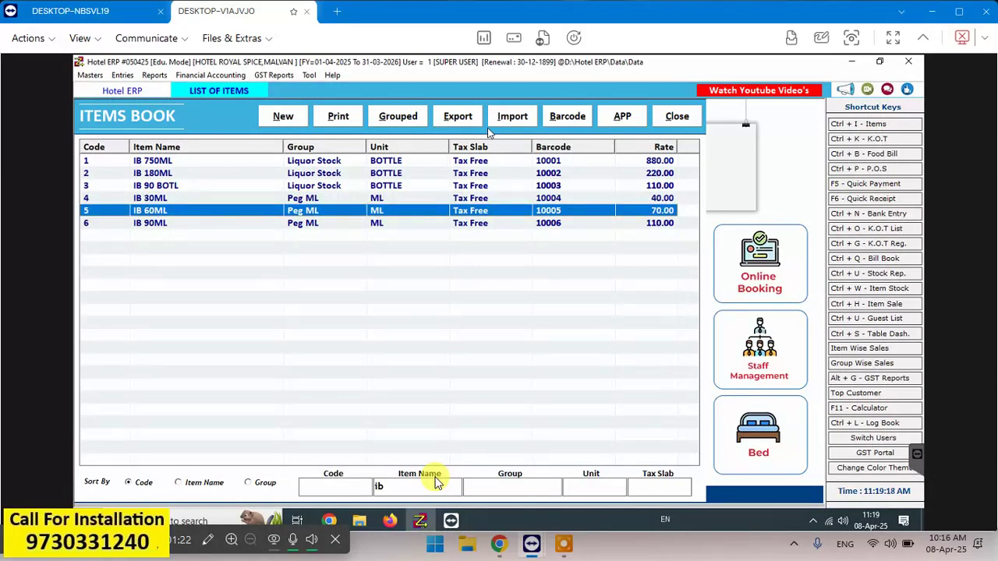
key("Return")
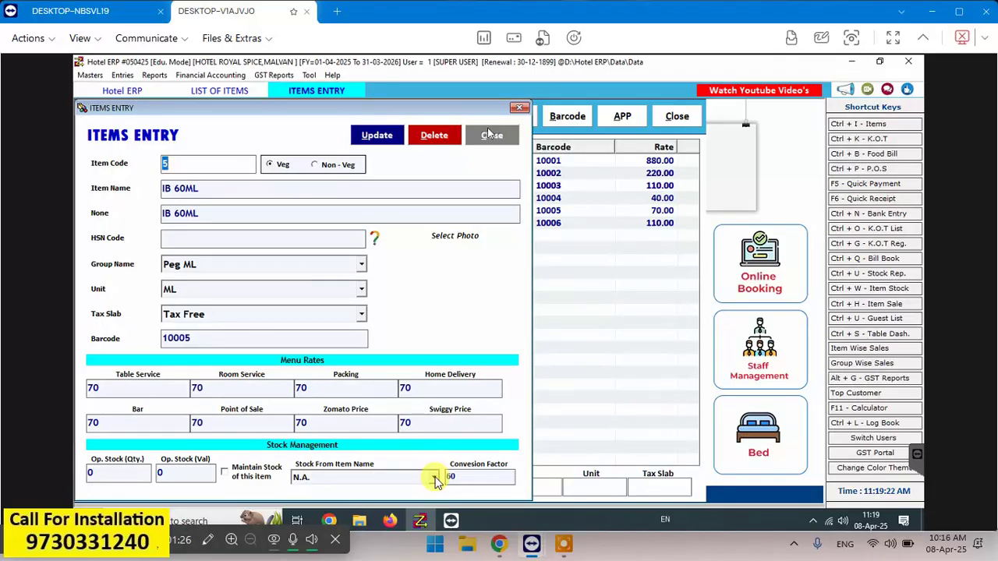
key("Return")
key("Return")
key("Return")
key("Return")
key("Return")
key("Return")
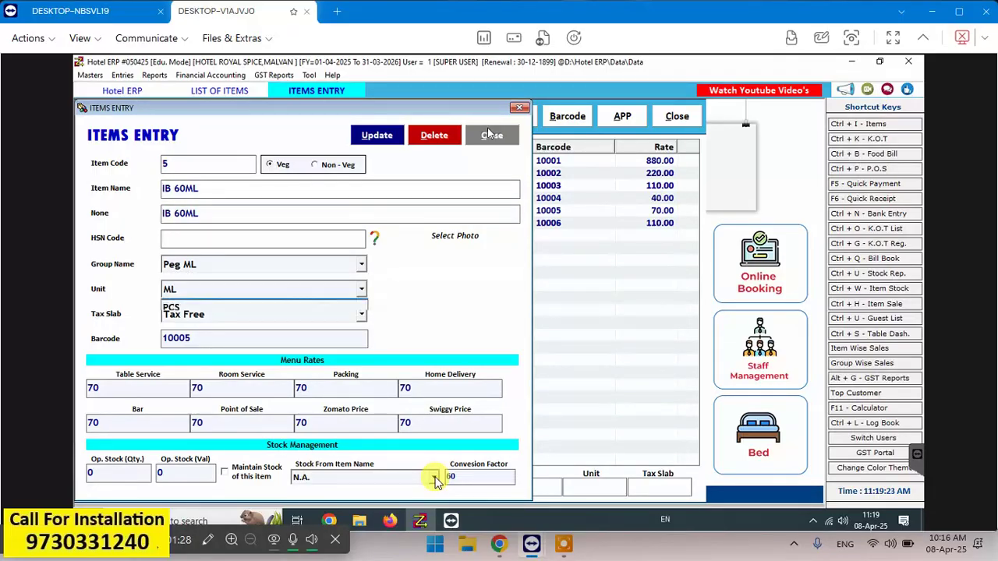
key("Return")
key("Return")
key("Return")
key("Return")
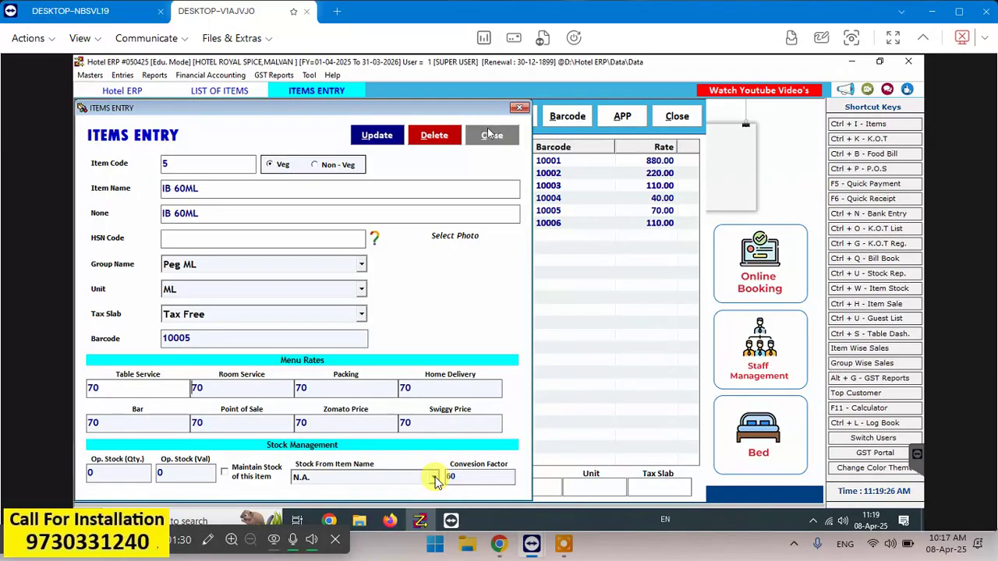
key("Return")
key("Return")
key("Return")
key("Return")
key("Return")
key("Return")
key("Return")
key("Return")
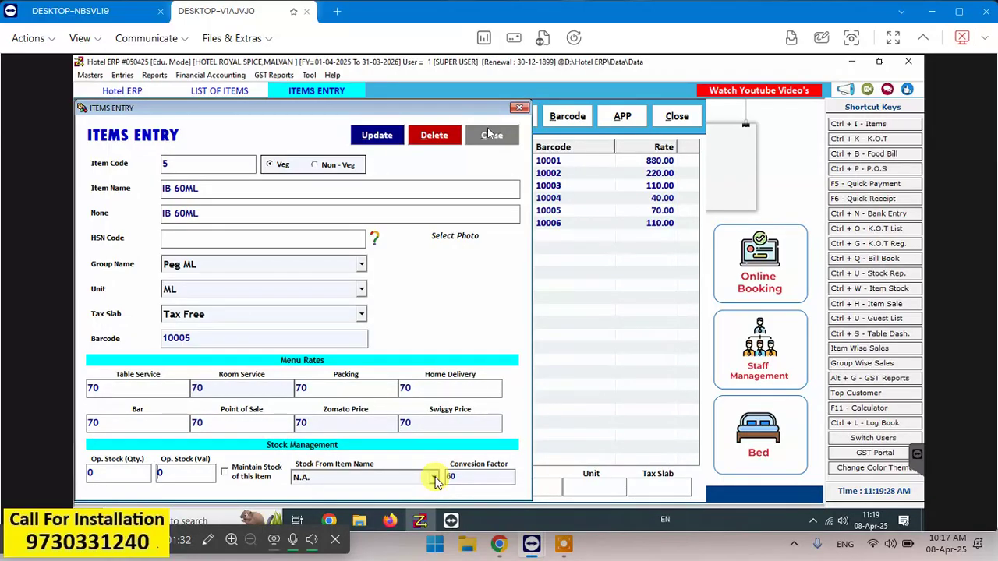
key("Return")
key("Return")
key("Return")
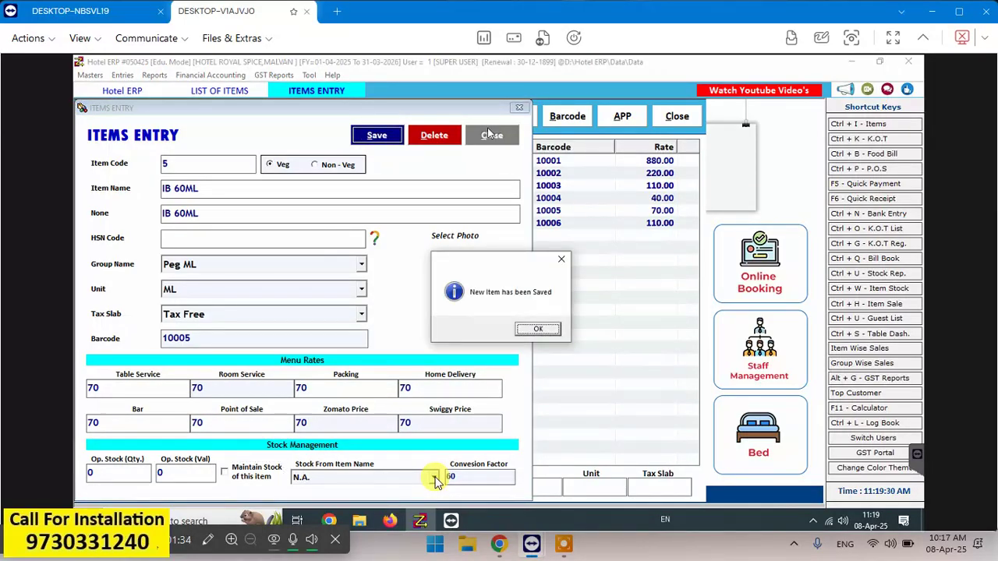
key("Return")
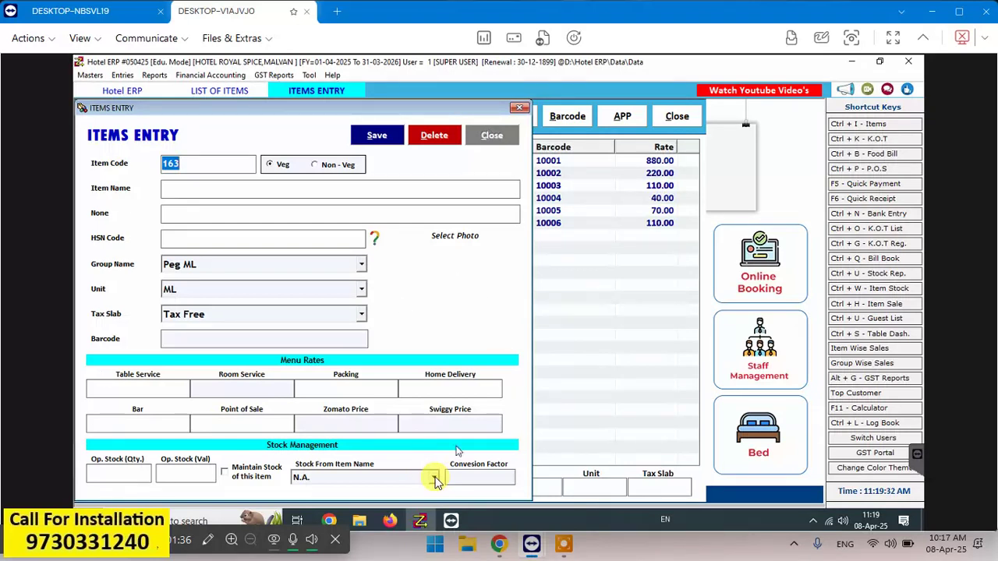
left_click(435, 479)
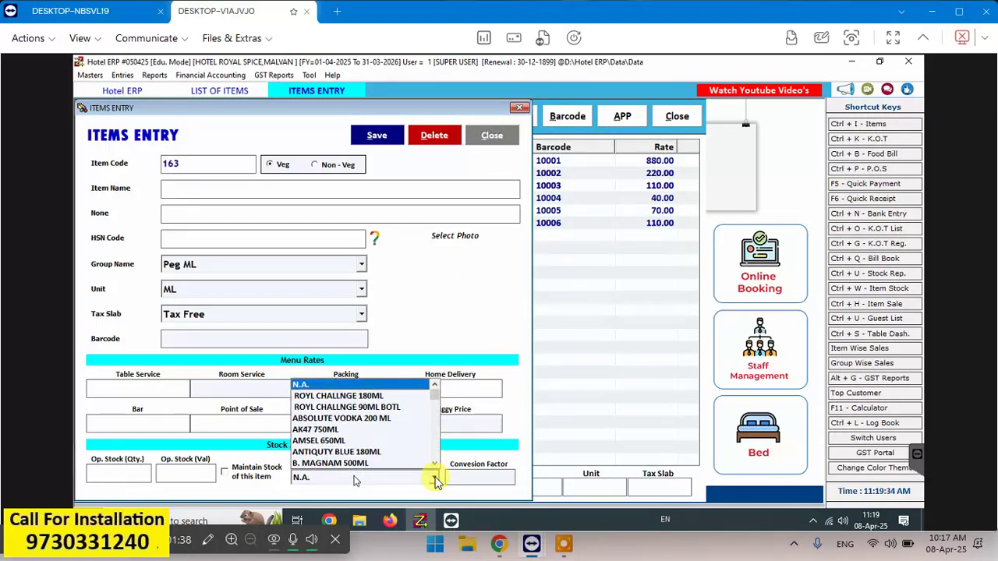
left_click(435, 478)
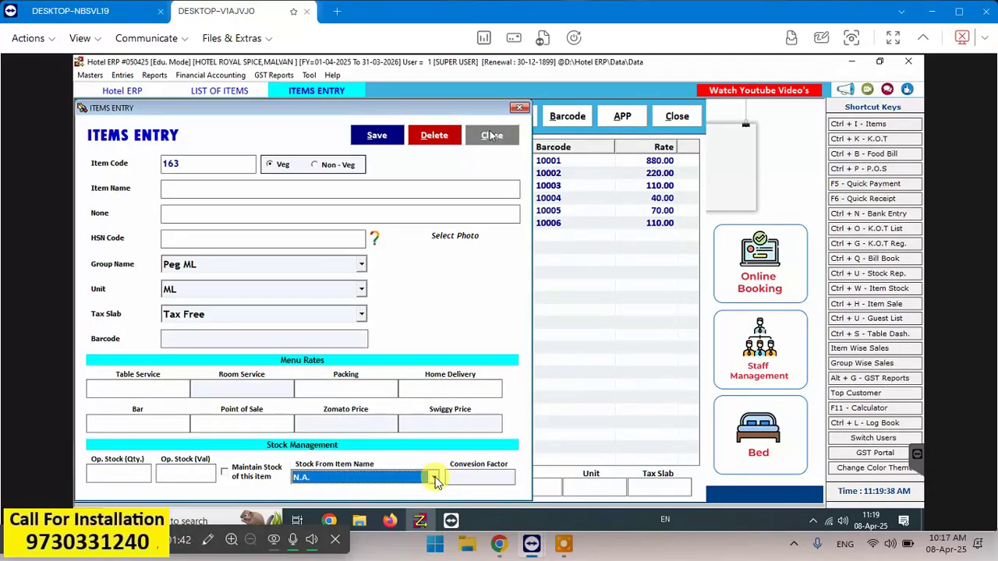
left_click(491, 135)
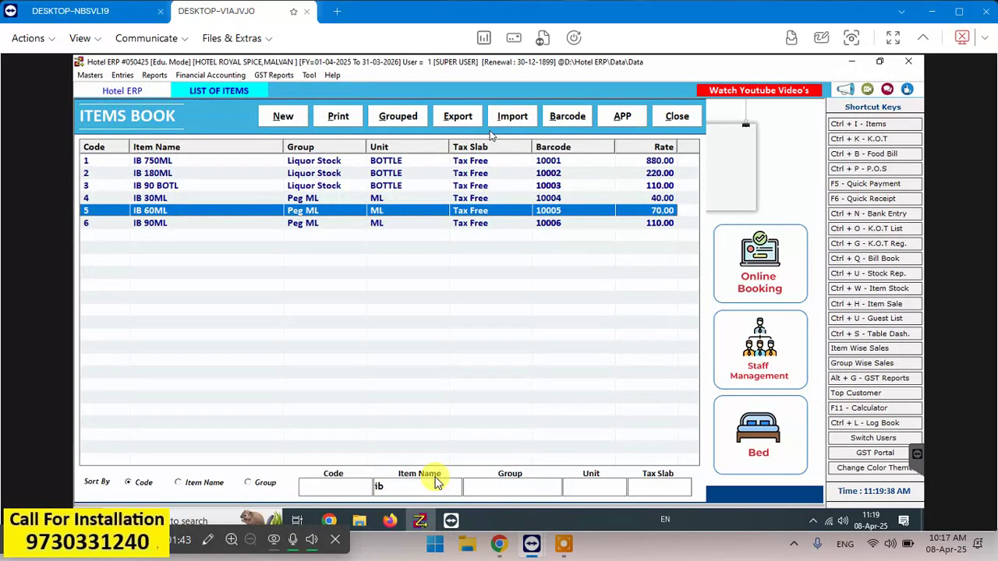
- Set IB 60ML's Stock From Item Name to IB 180ML, update it, and close the form
double_click(450, 208)
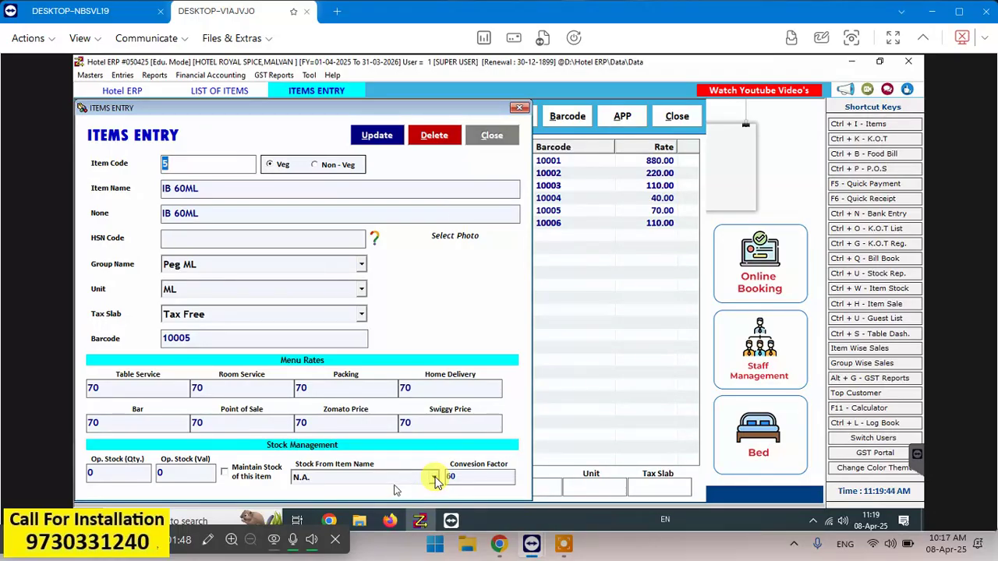
left_click(394, 483)
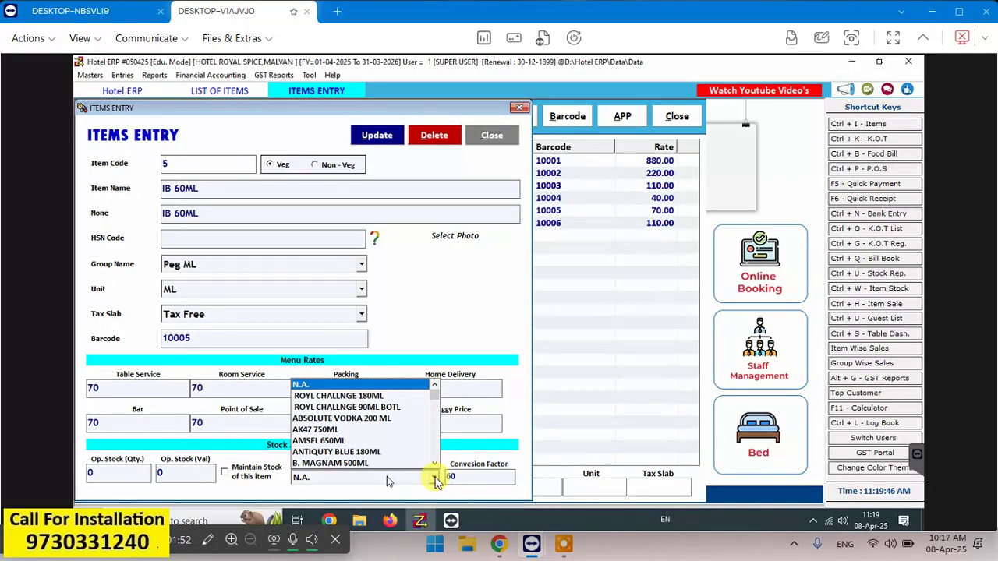
left_click(435, 478)
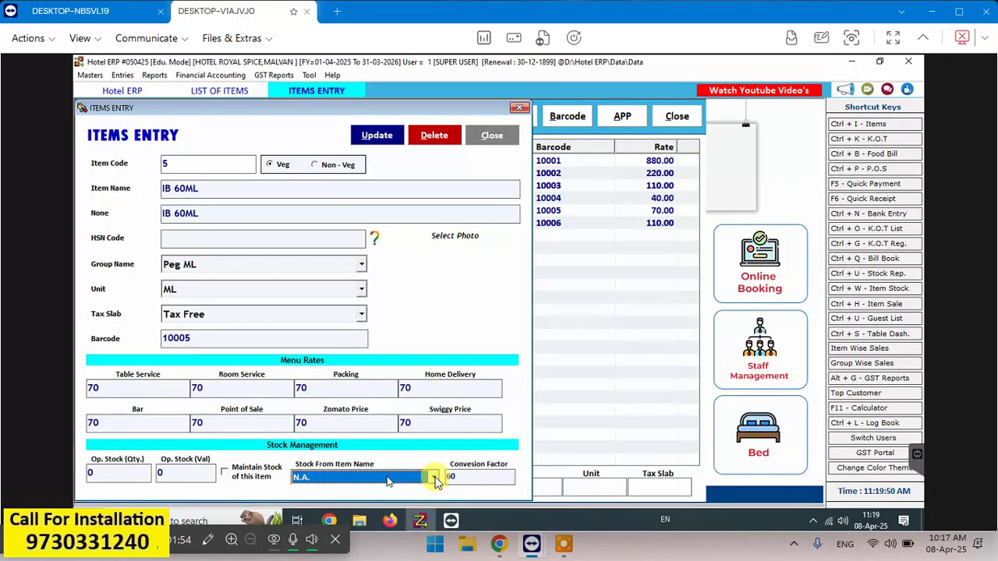
key("Down")
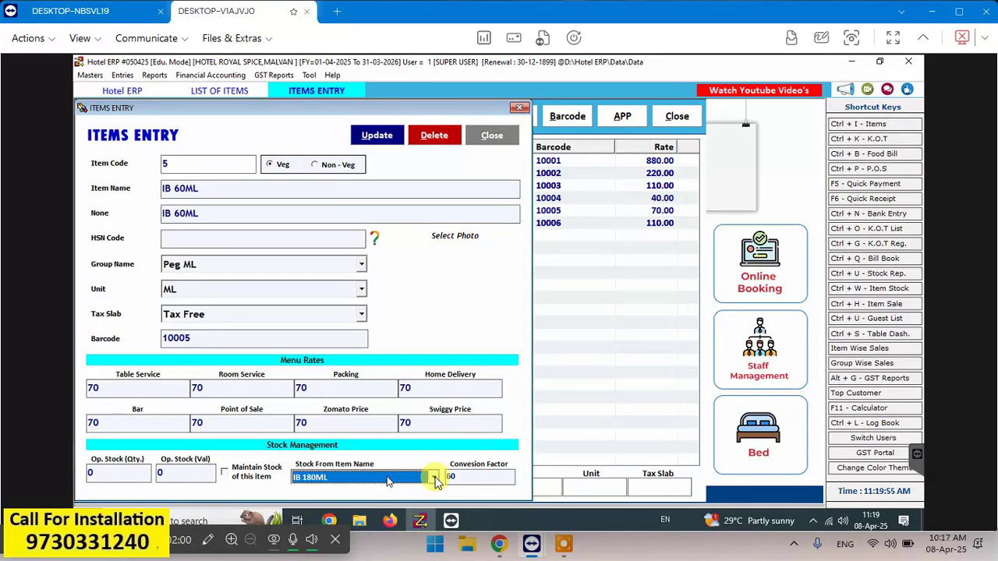
left_click(372, 138)
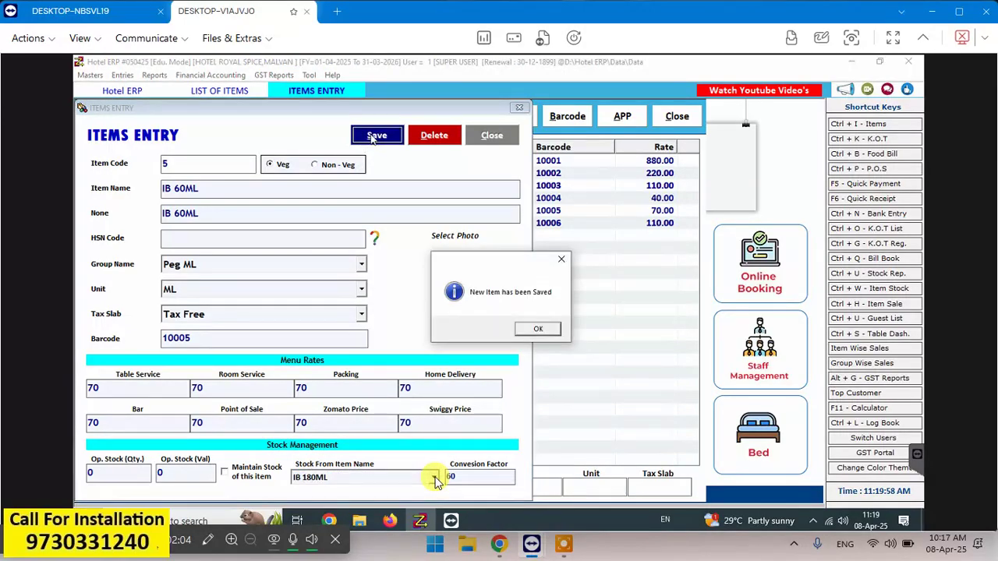
key("Return")
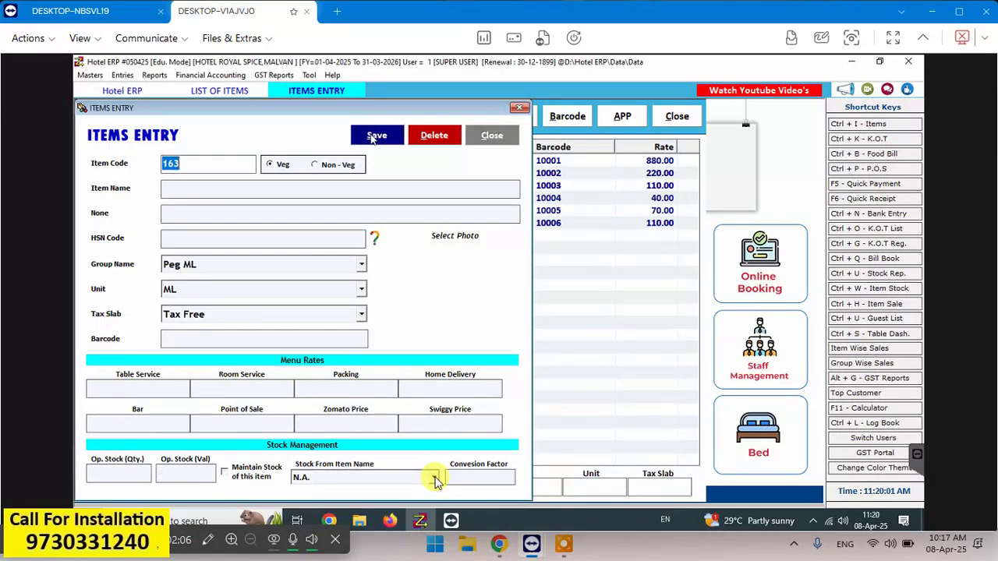
left_click(507, 134)
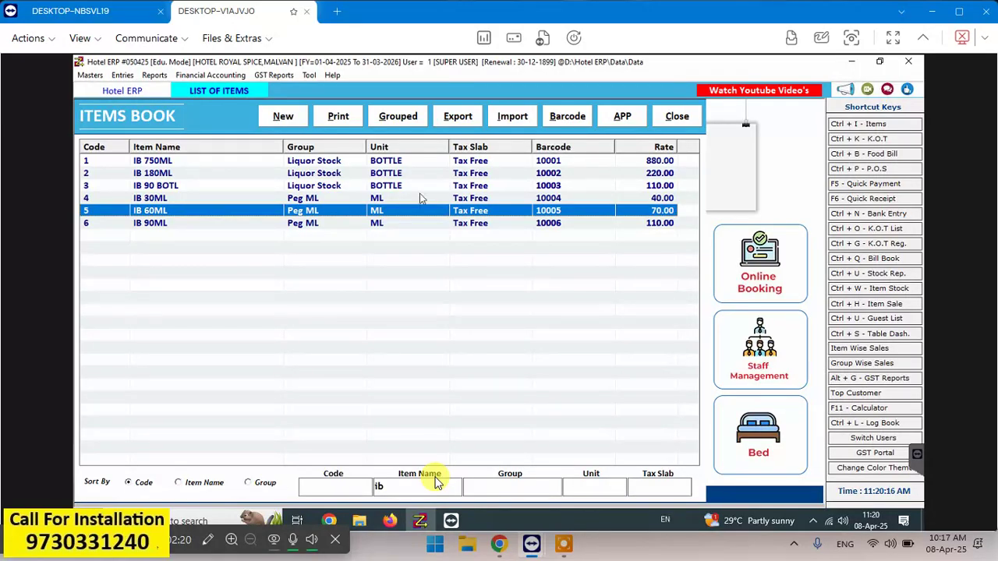
- Replace the 'ib' item-name filter with 'mcd' to list the MCD NO1 items
left_click(430, 481)
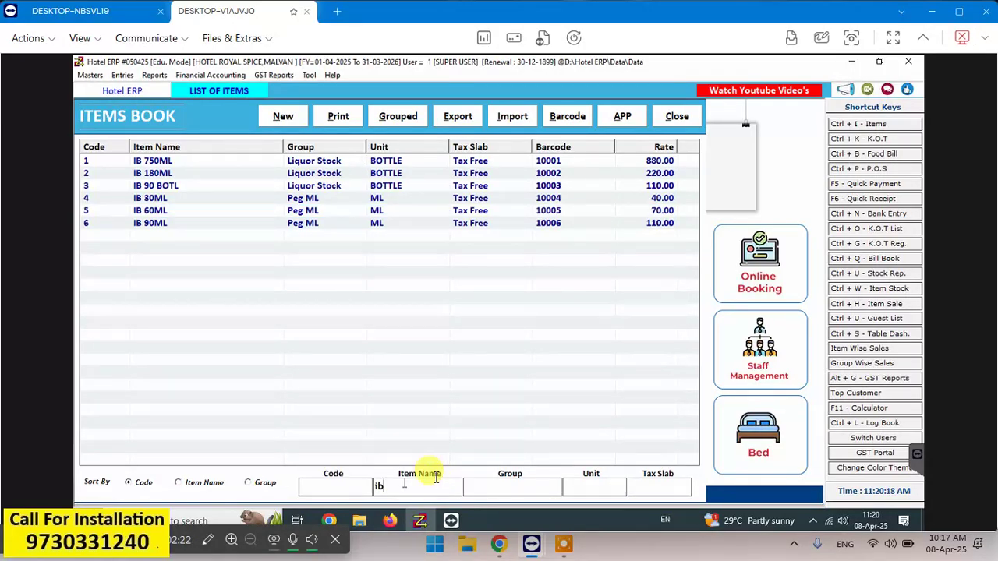
key("BackSpace")
key("BackSpace")
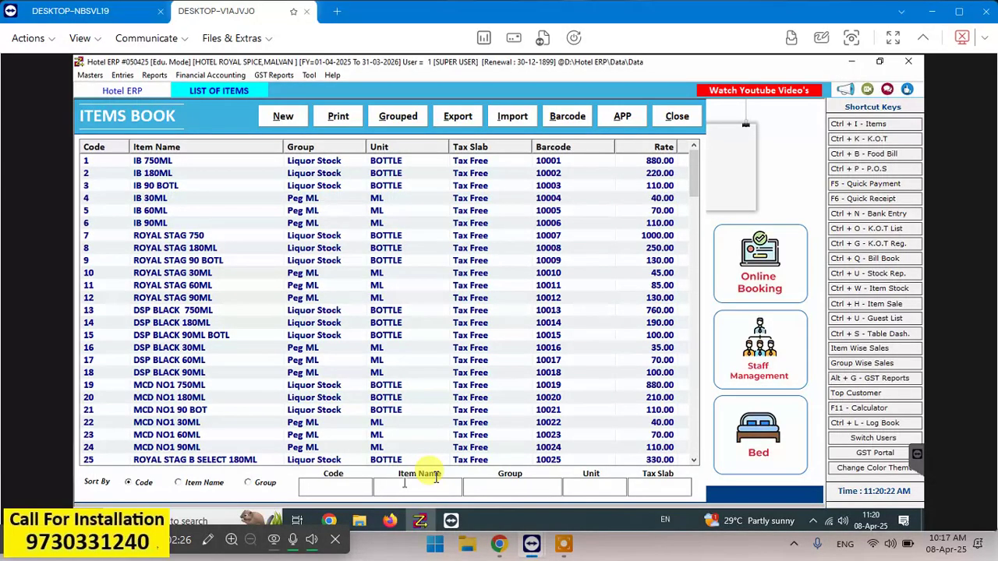
type("mcd")
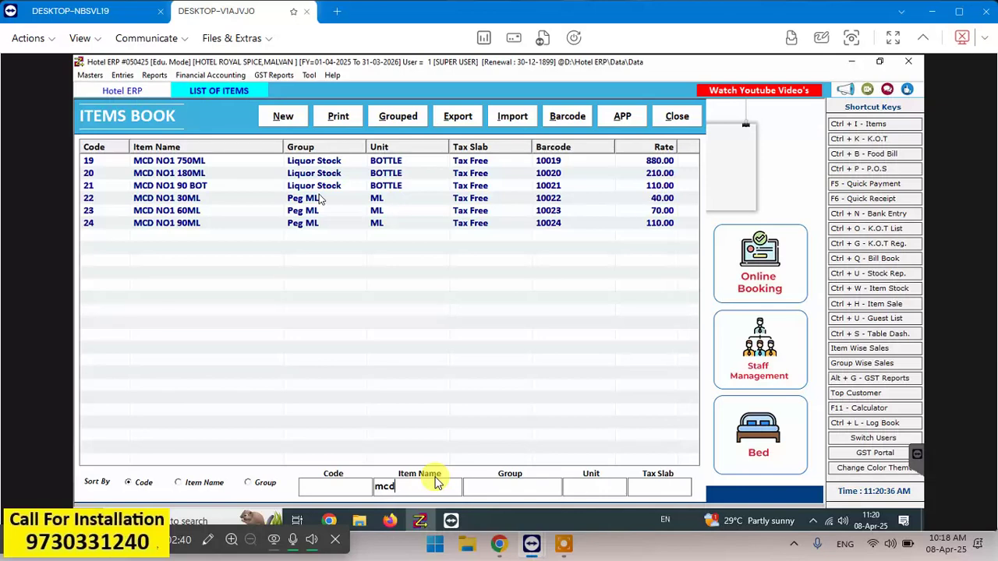
- Open MCD NO1 30ML for editing and search the stock source list's M items
left_click(173, 203)
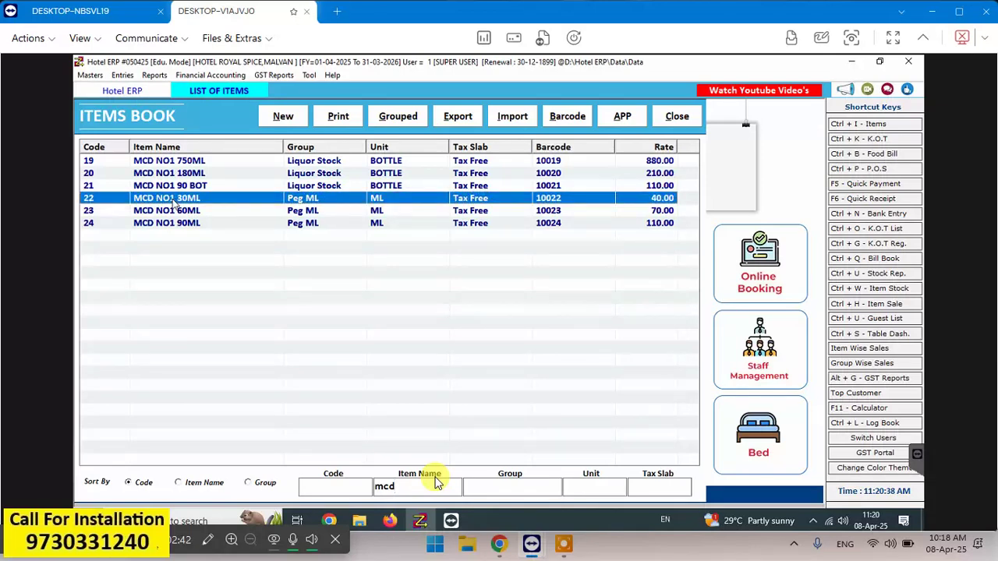
double_click(174, 202)
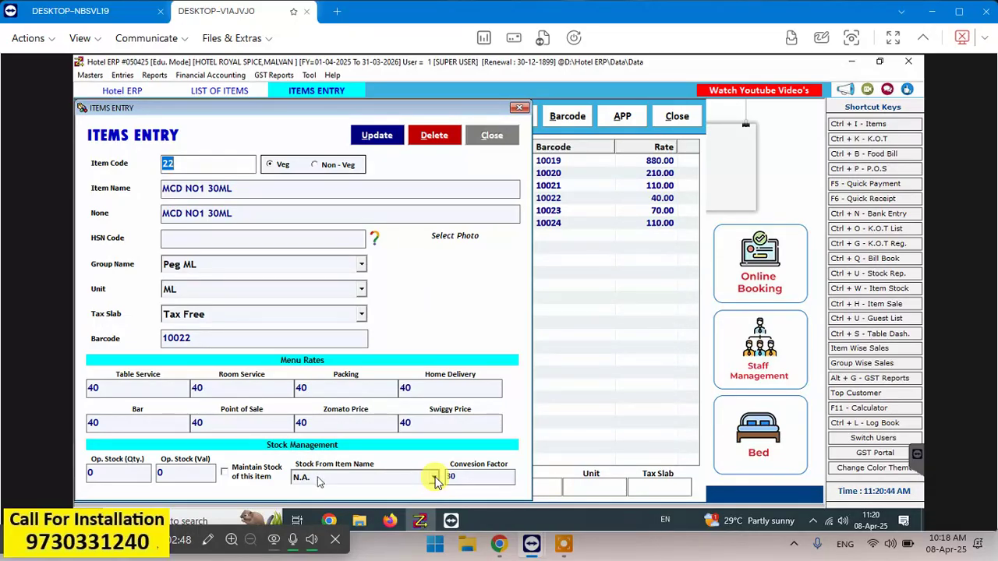
left_click(434, 477)
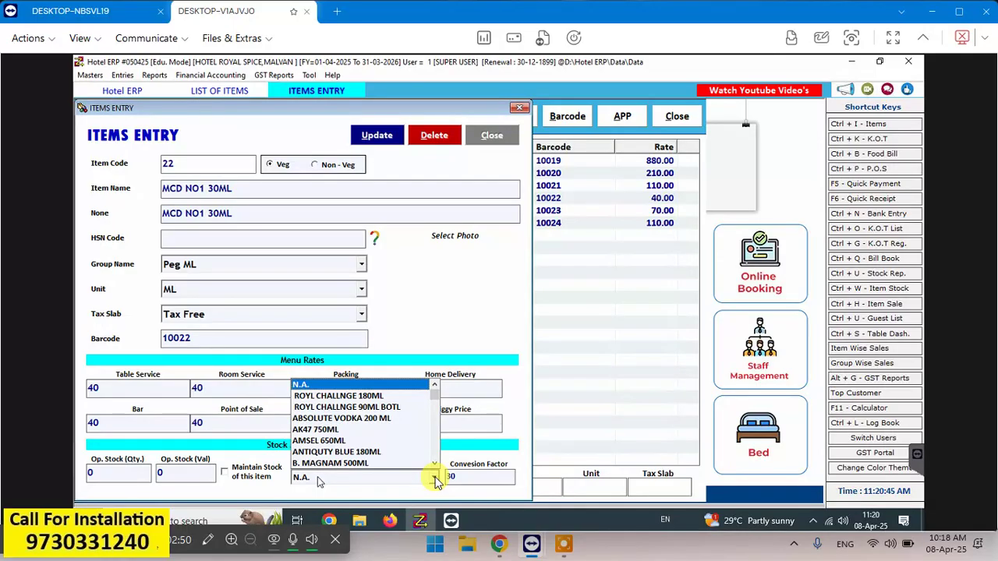
left_click(434, 477)
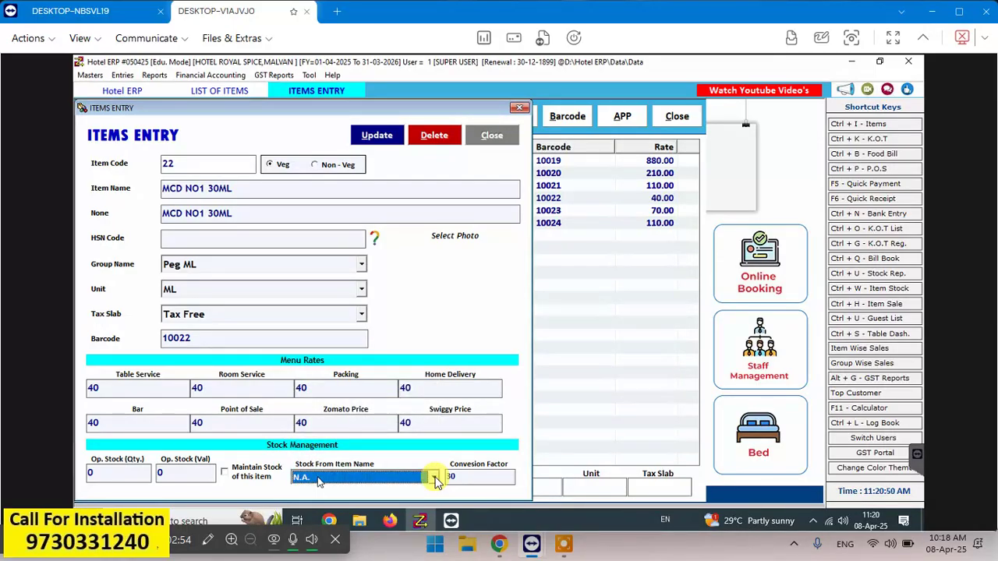
key("m")
key("c")
key("d")
left_click(388, 482)
left_click(388, 481)
key("m")
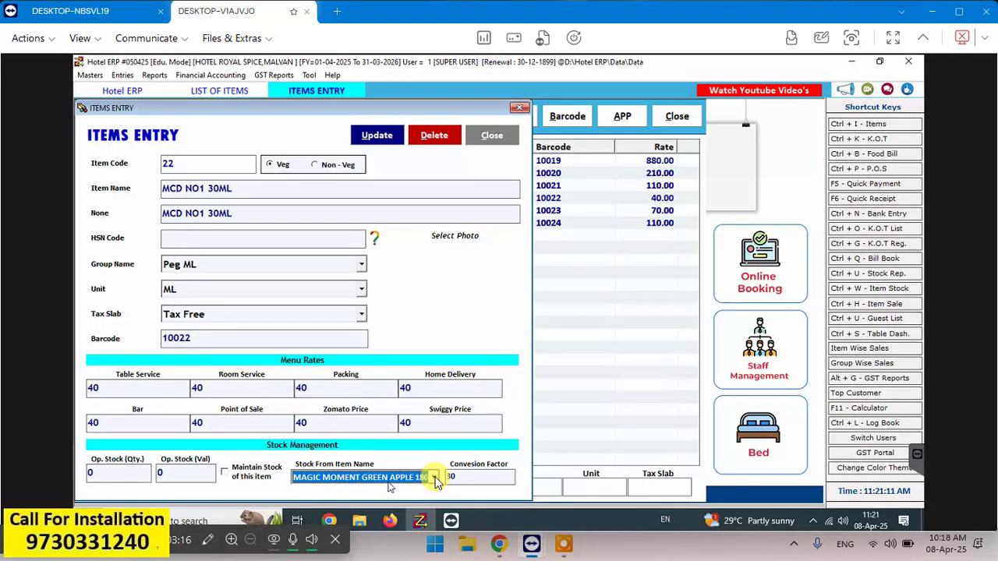
key("m")
left_click(434, 477)
left_click(434, 477)
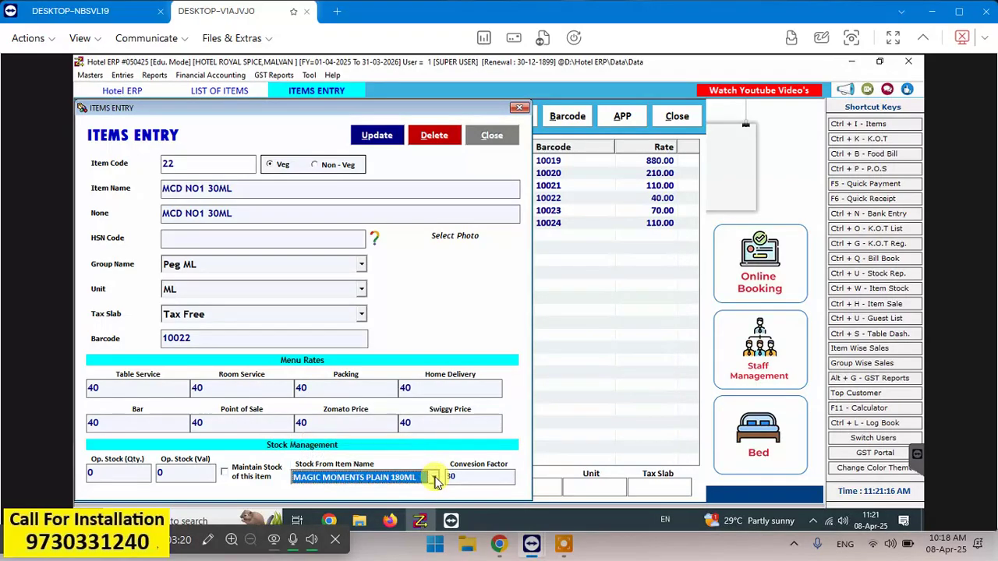
- Choose MCD NO1 180ML as stock source at conversion factor 30, save, and close the form
left_click(434, 477)
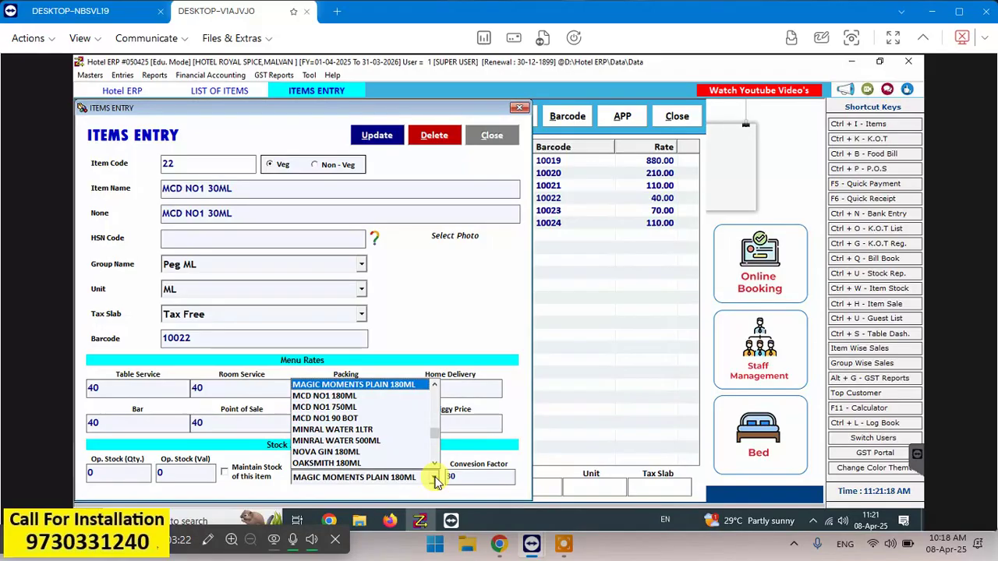
key("Down")
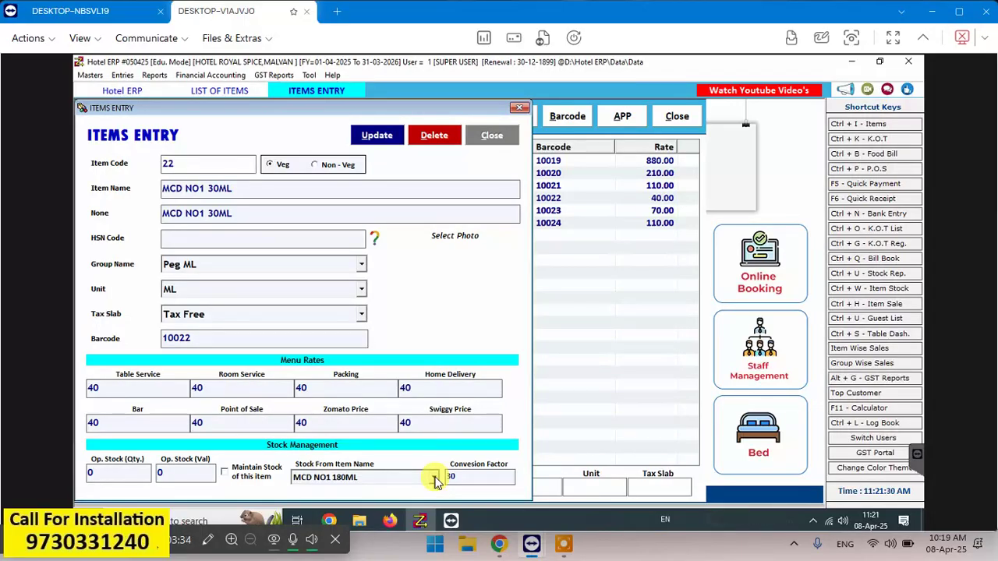
key("Return")
left_click(378, 138)
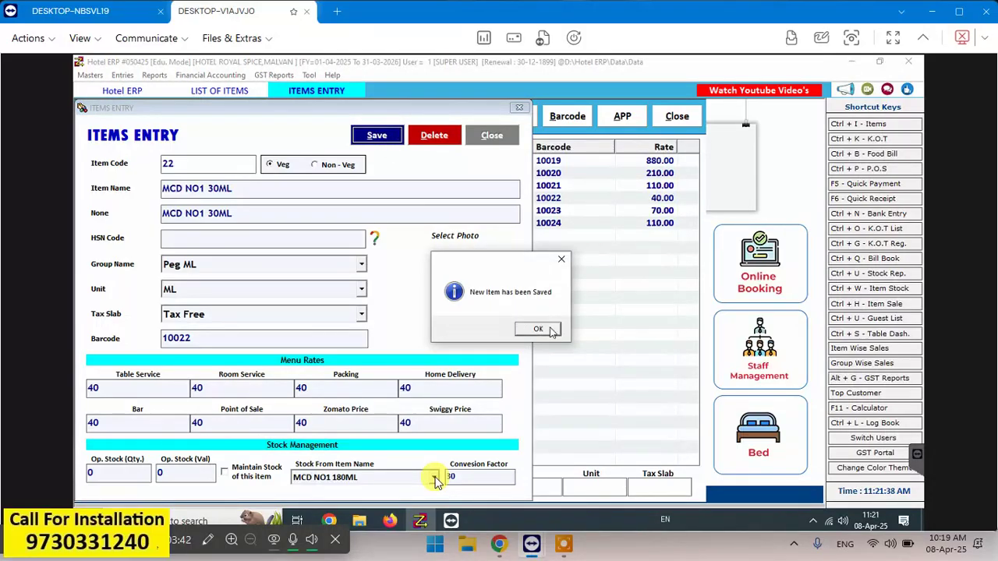
left_click(551, 331)
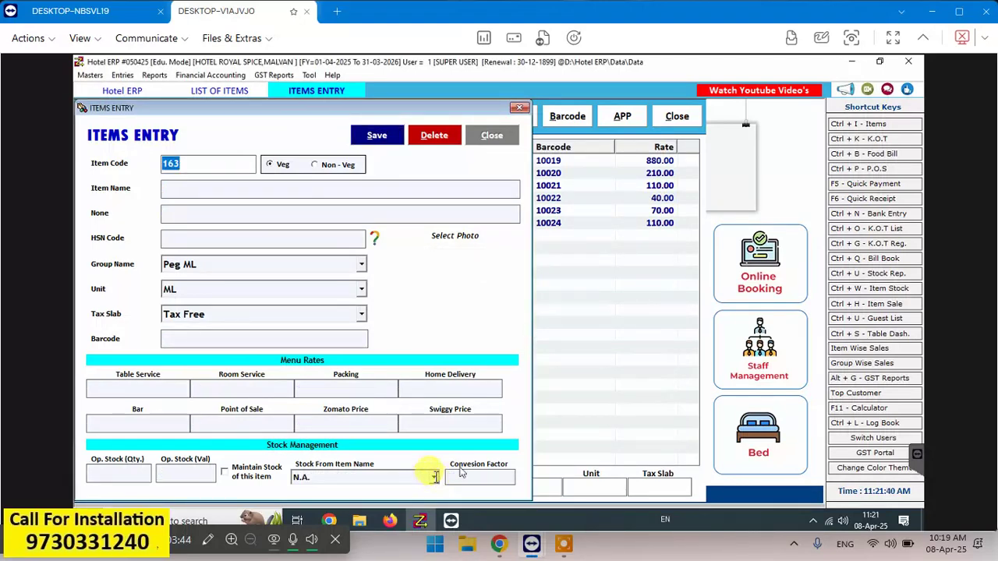
left_click(492, 136)
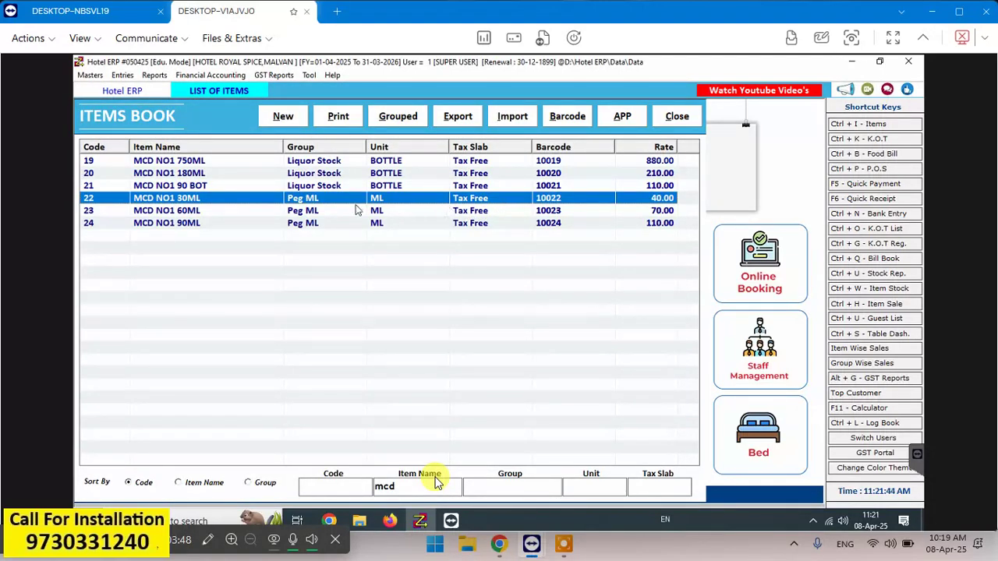
- Give MCD NO1 60ML stock from MCD NO1 180ML at conversion factor 60 and save it
left_click(321, 212)
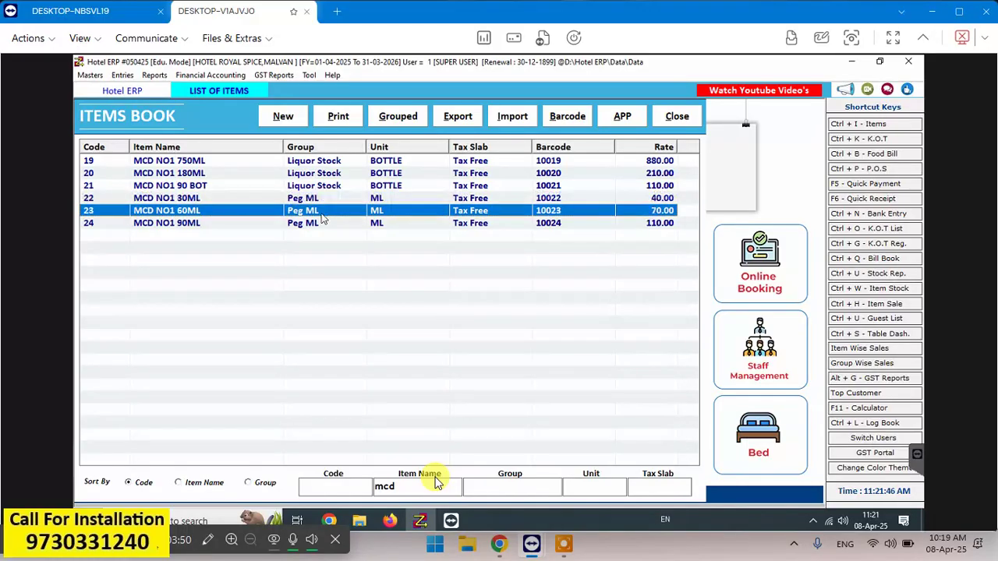
double_click(321, 212)
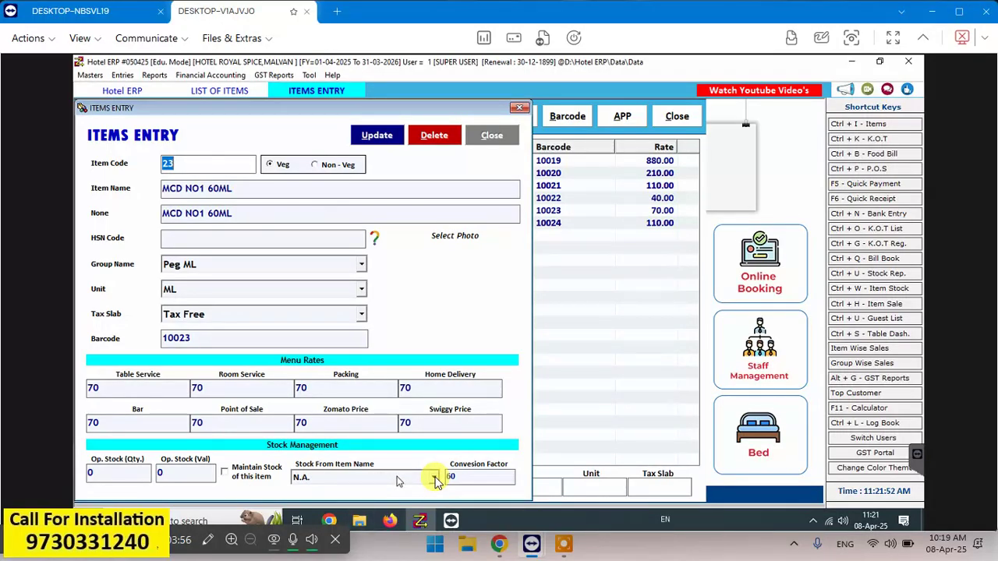
left_click(435, 479)
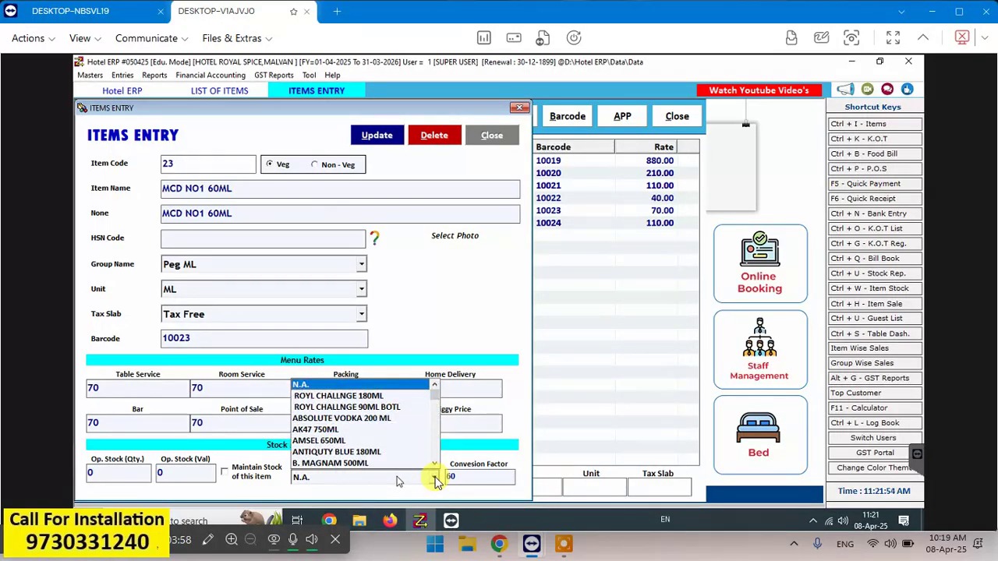
type("m")
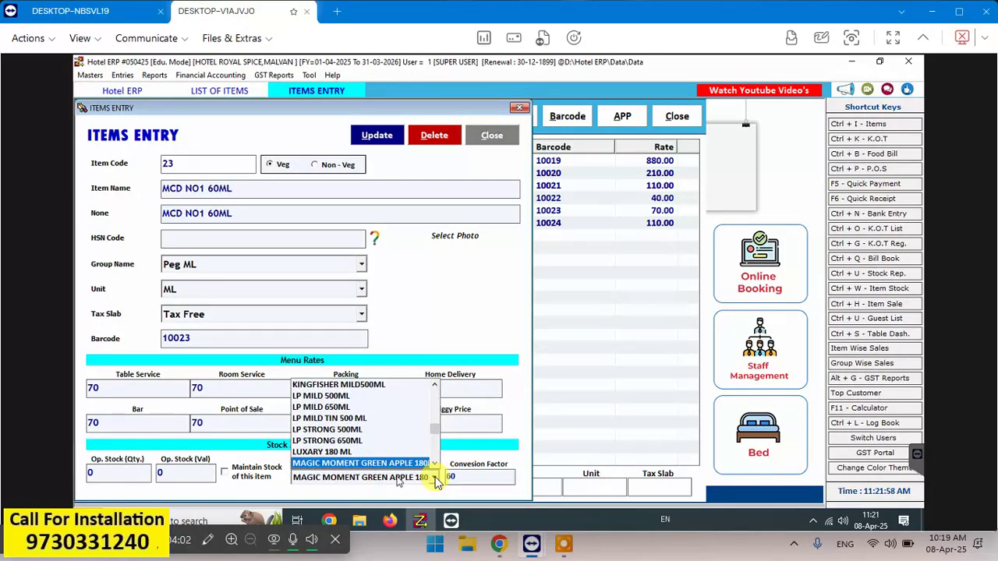
key("Down")
key("Down")
key("Down")
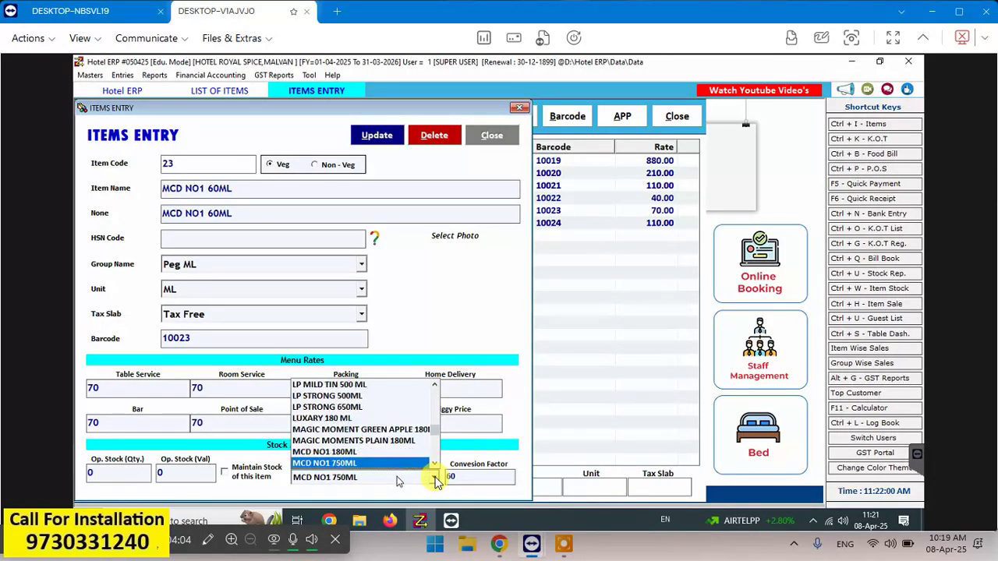
key("Up")
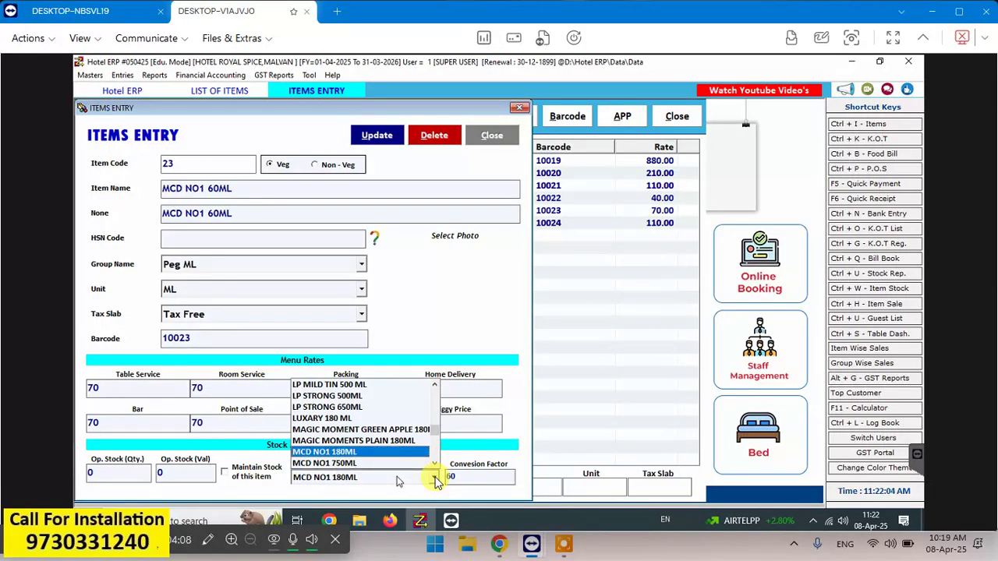
key("Return")
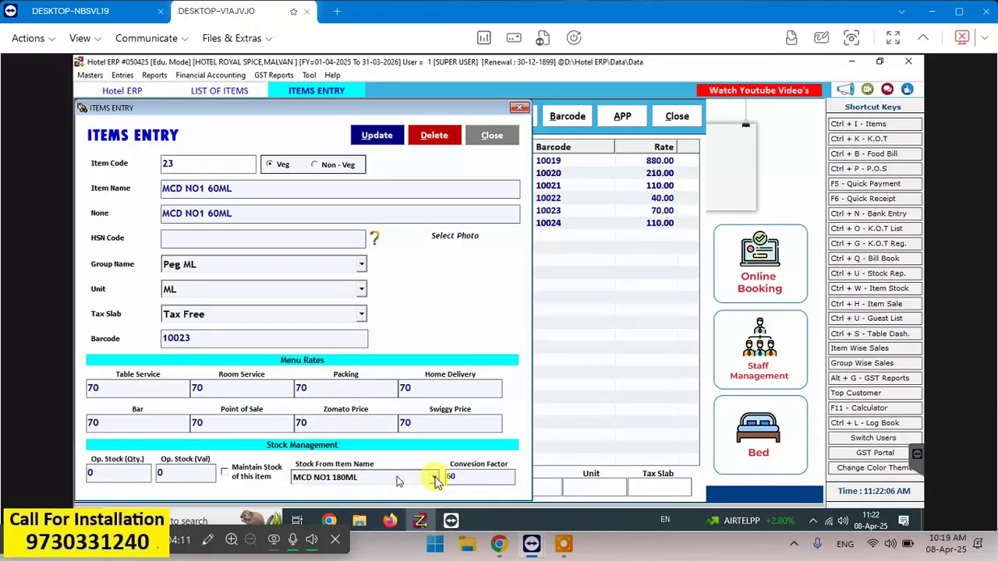
key("Return")
key("Return")
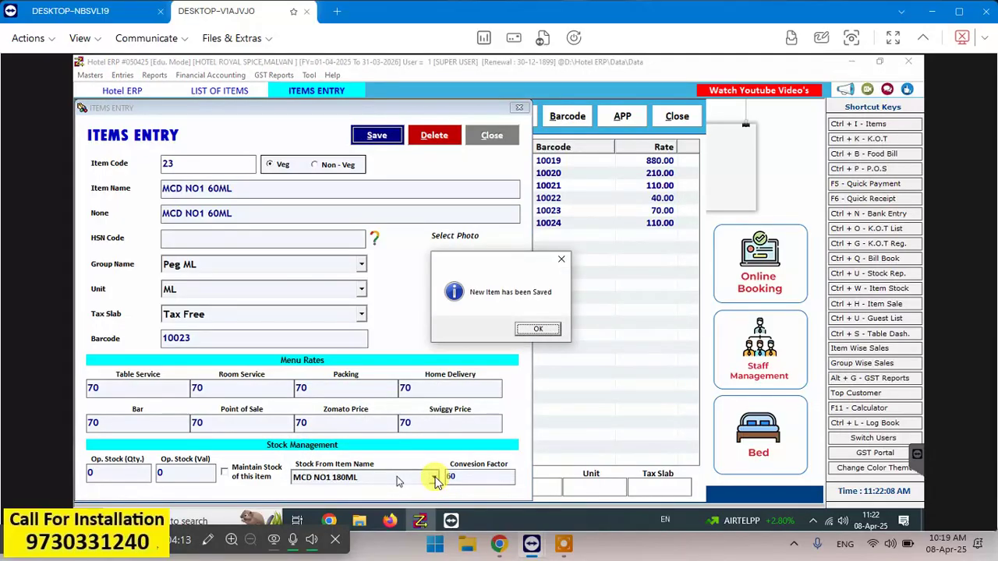
key("Return")
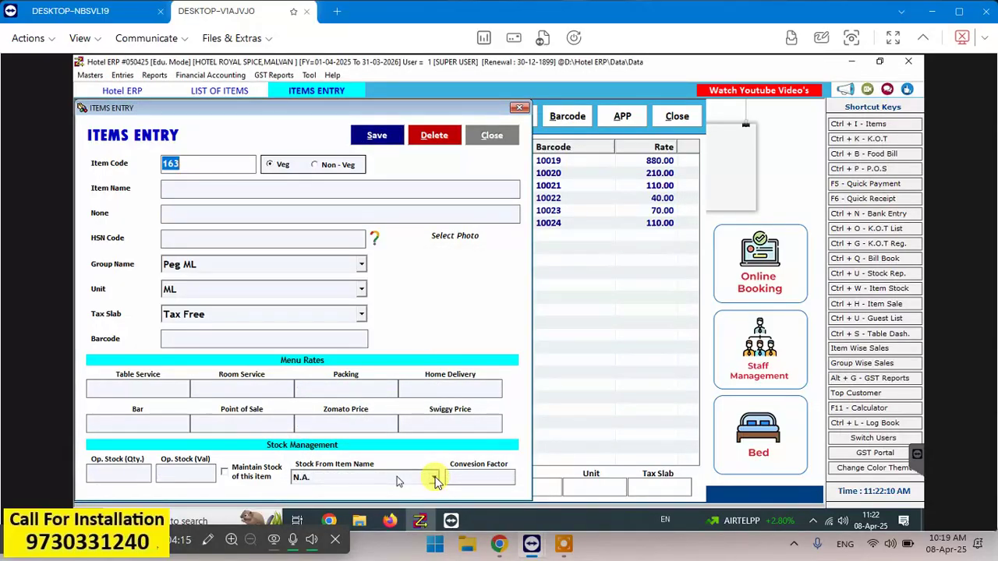
- Search the stock source list for ROYAL STAG 30ML among the ROYAL STAG items
key("Escape")
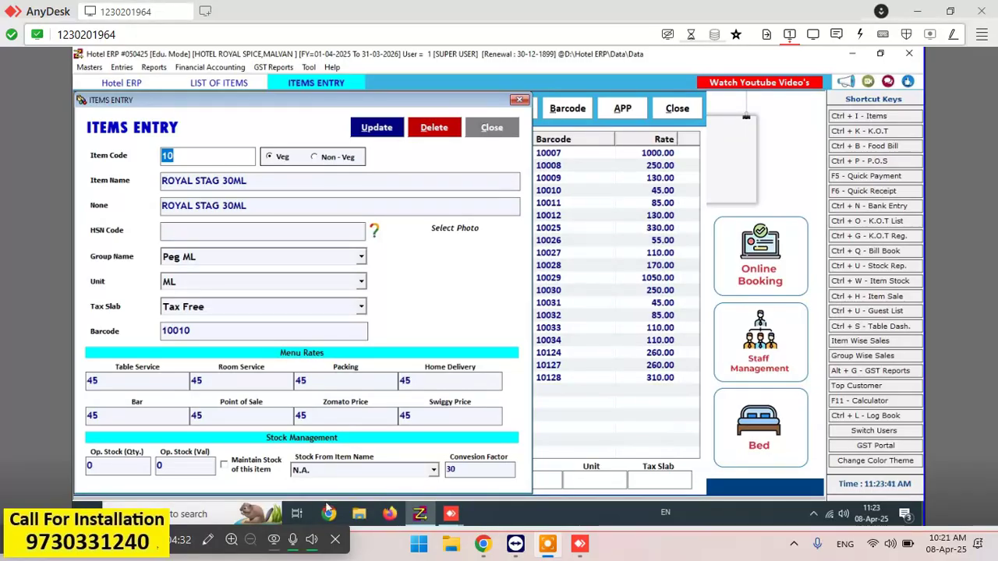
left_click(415, 472)
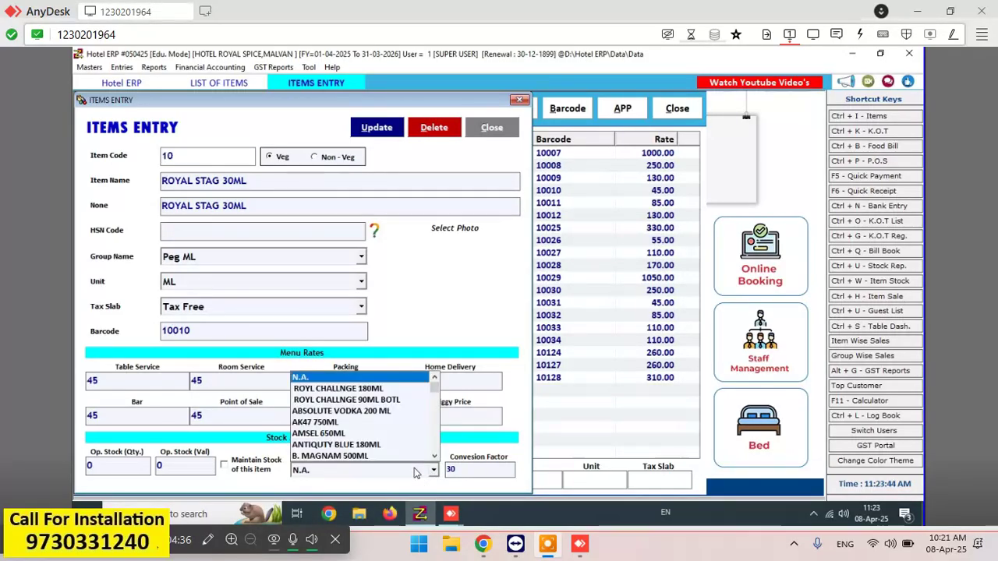
key("r")
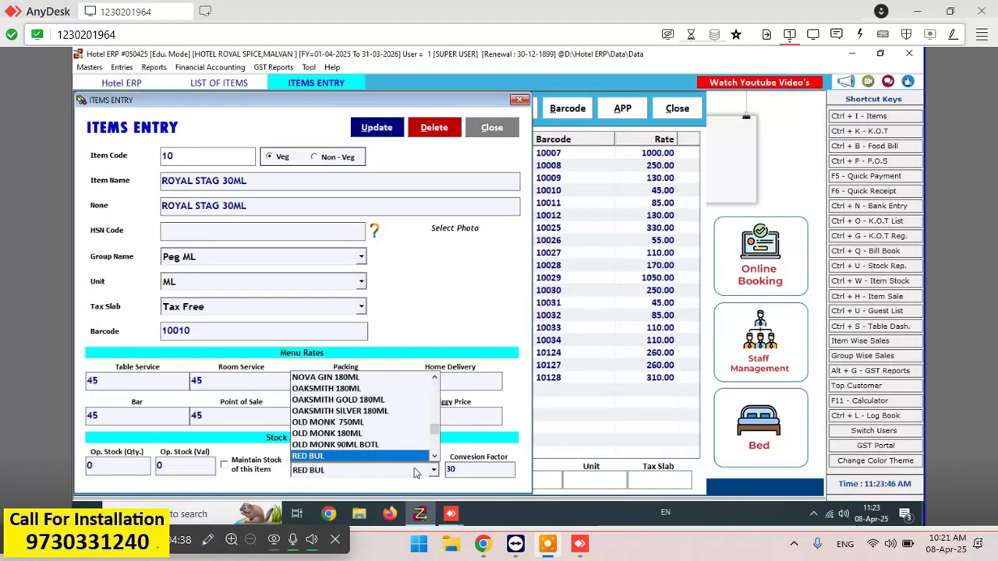
key("o")
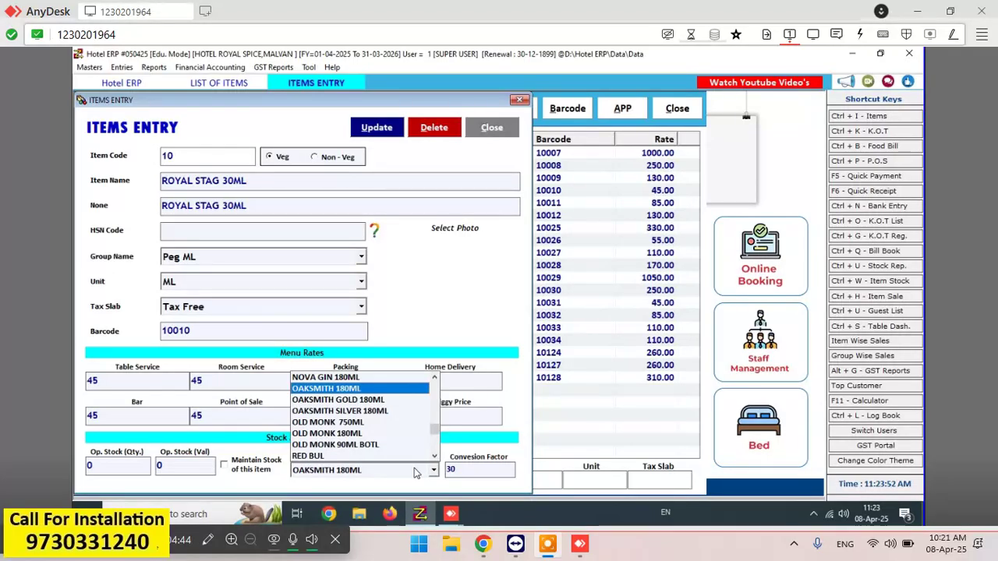
key("Down")
key("Down")
key("Down")
key("Down")
key("Down")
key("Down")
key("Down")
key("Down")
key("Down")
key("Down")
key("Down")
key("Down")
key("Down")
key("Down")
key("Down")
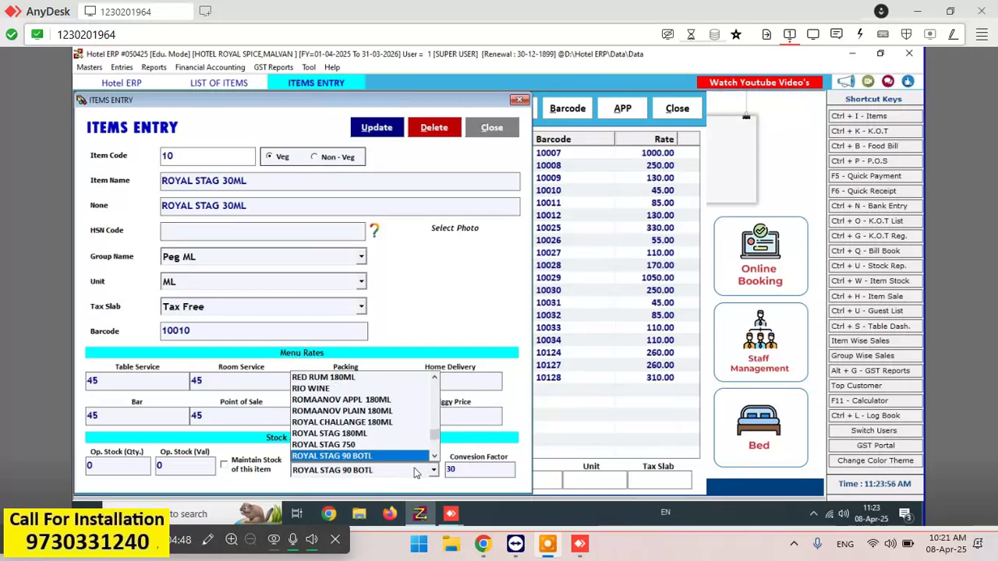
key("Down")
key("Down")
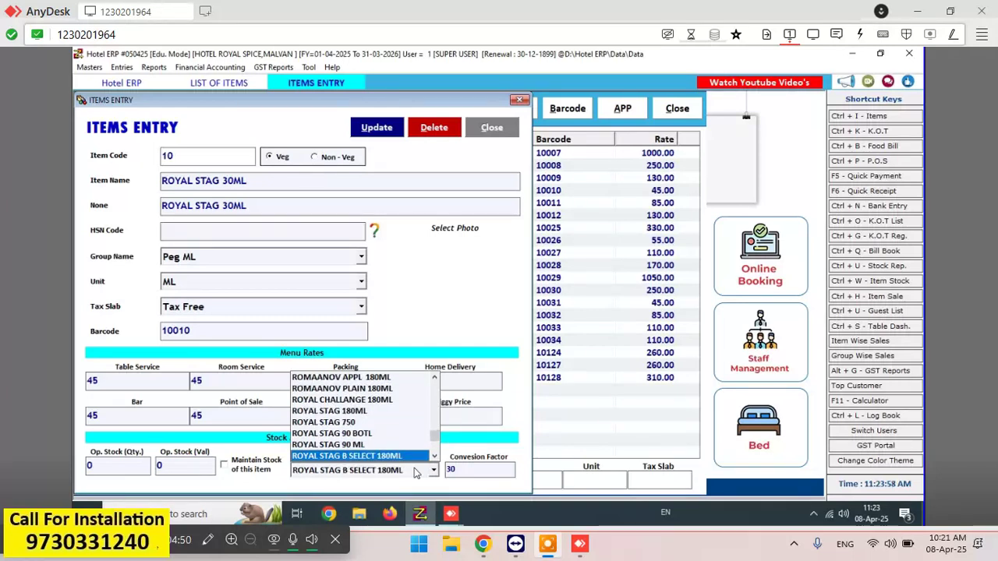
key("Down")
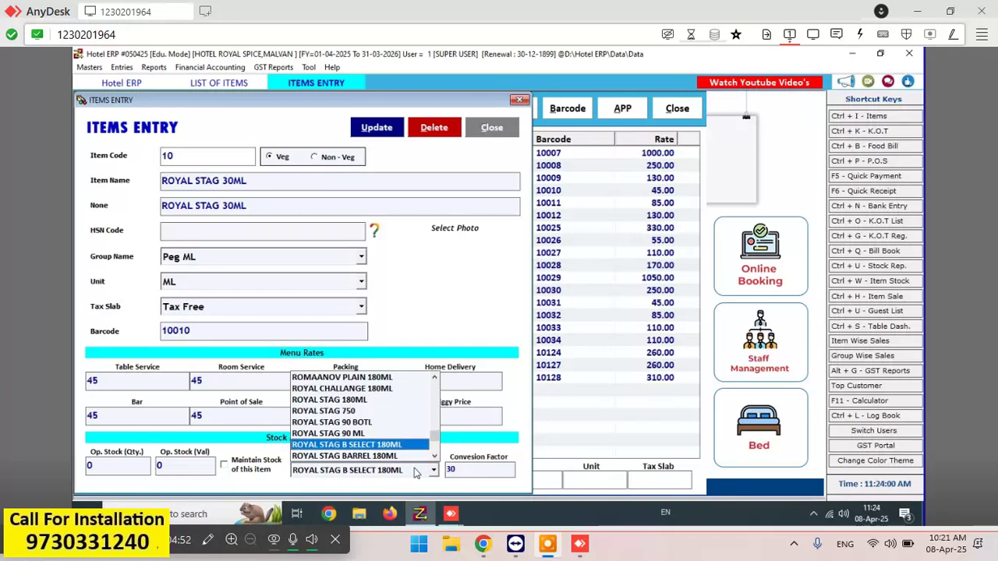
key("Down")
key("Down")
key("Down")
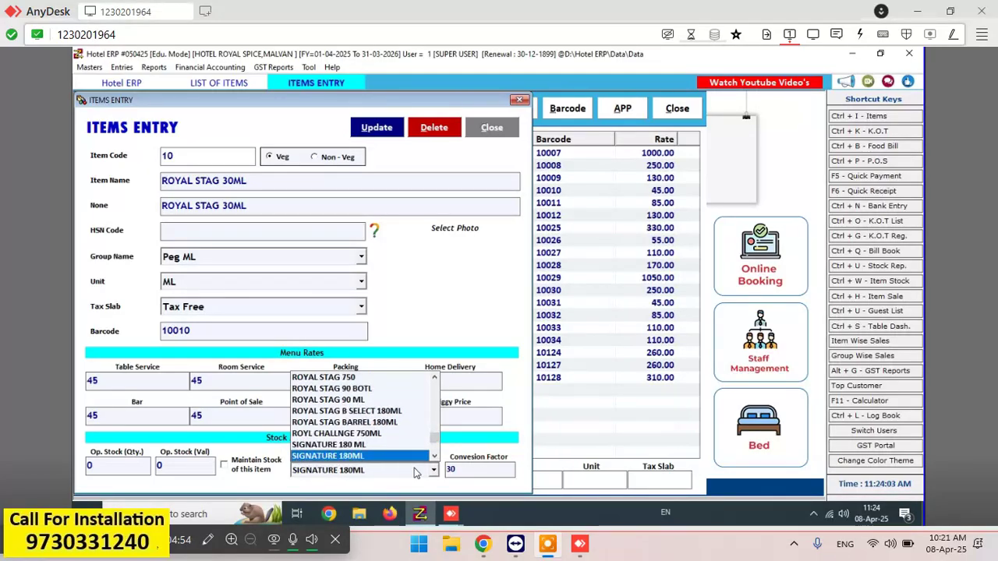
key("Down")
key("Up")
key("Up")
key("Up")
key("Up")
key("Up")
key("Up")
key("Up")
key("Up")
key("Up")
key("Up")
key("Up")
key("Up")
key("Up")
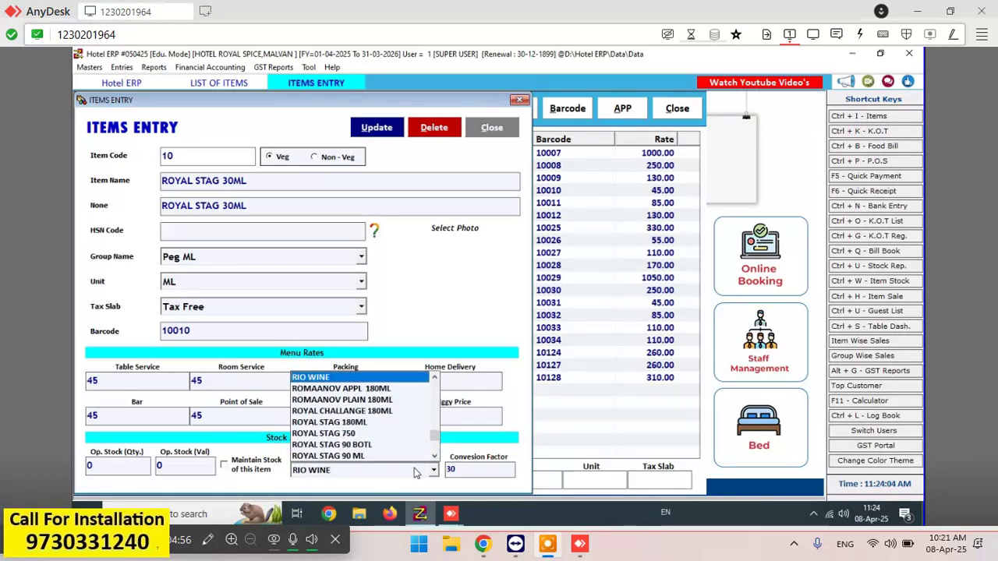
- Choose ROYAL STAG 180ML as the stock source, save at factor 30, and close the form
key("Down")
key("Down")
key("Down")
key("Down")
key("Down")
key("Down")
key("Down")
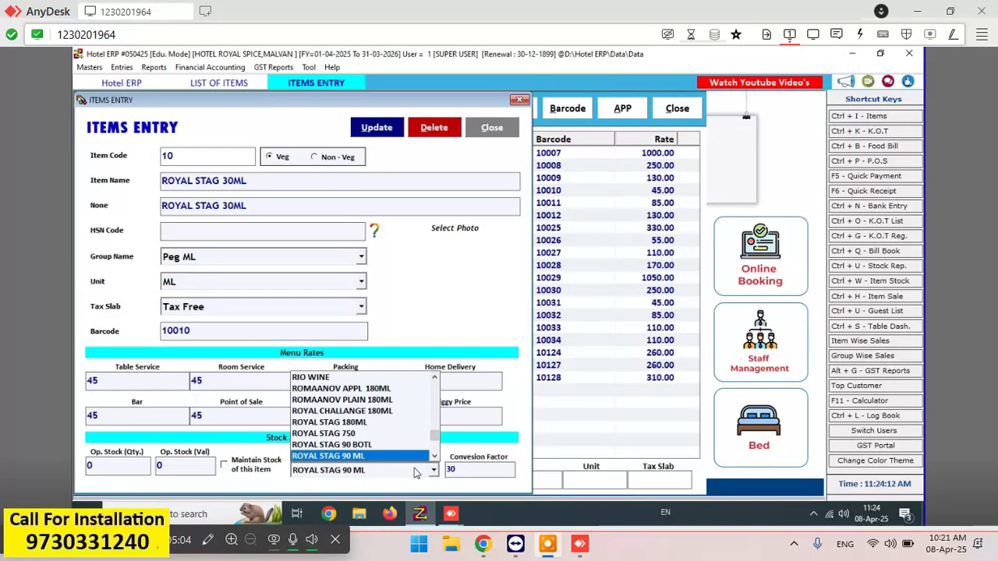
key("Up")
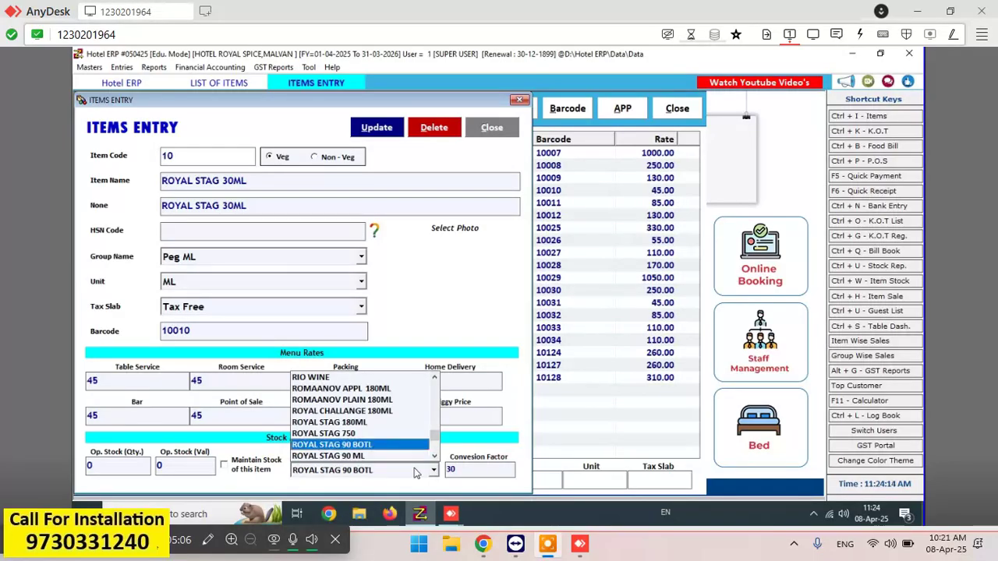
key("Up")
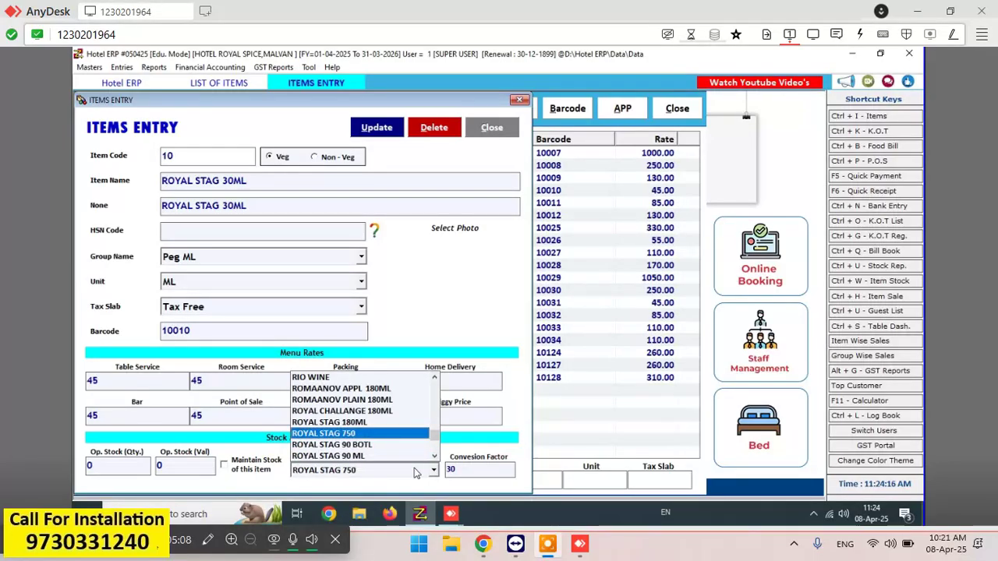
key("Up")
key("Return")
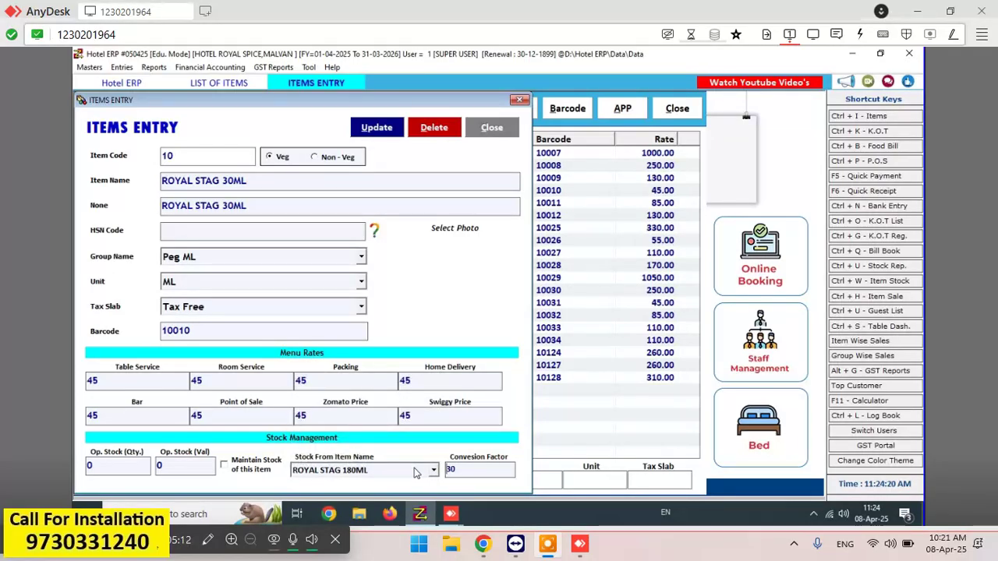
key("Return")
key("Return")
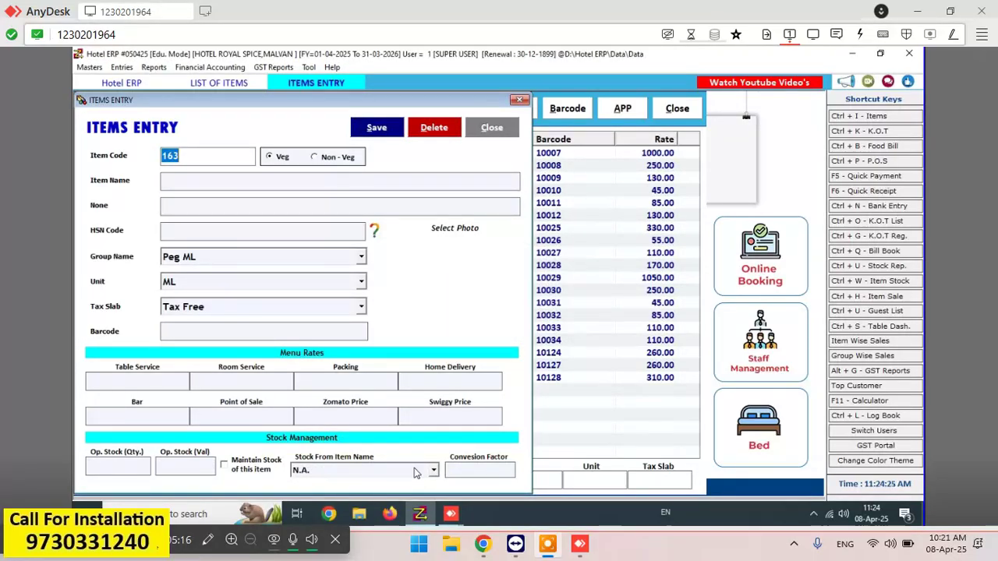
key("Escape")
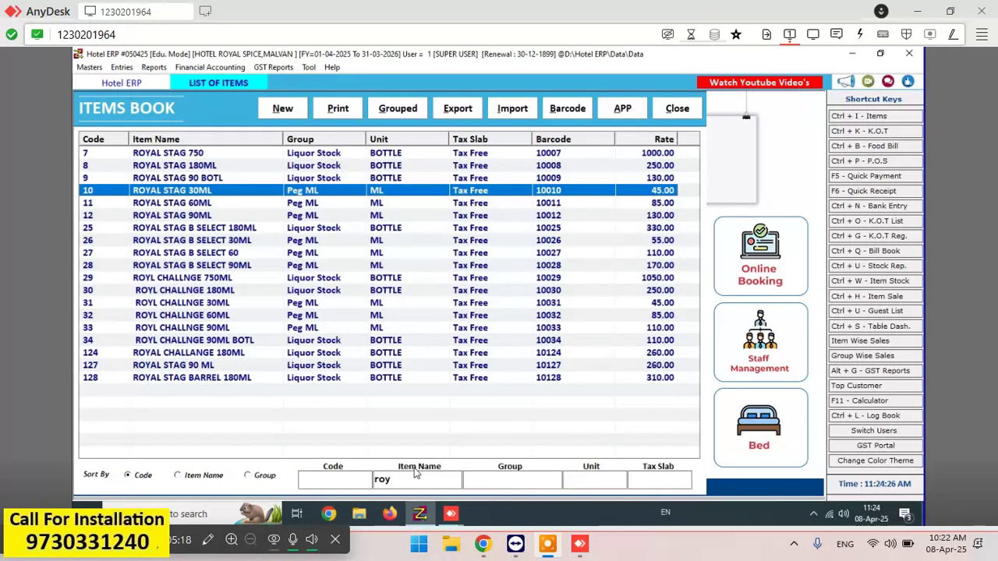
- Open ROYAL STAG 60ML and browse the stock source list for R items
key("Down")
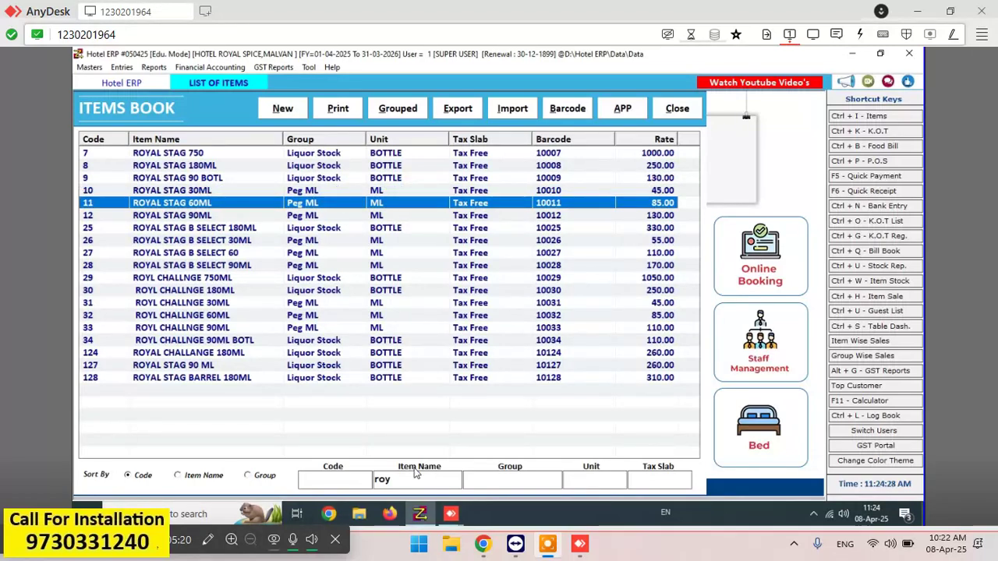
key("Return")
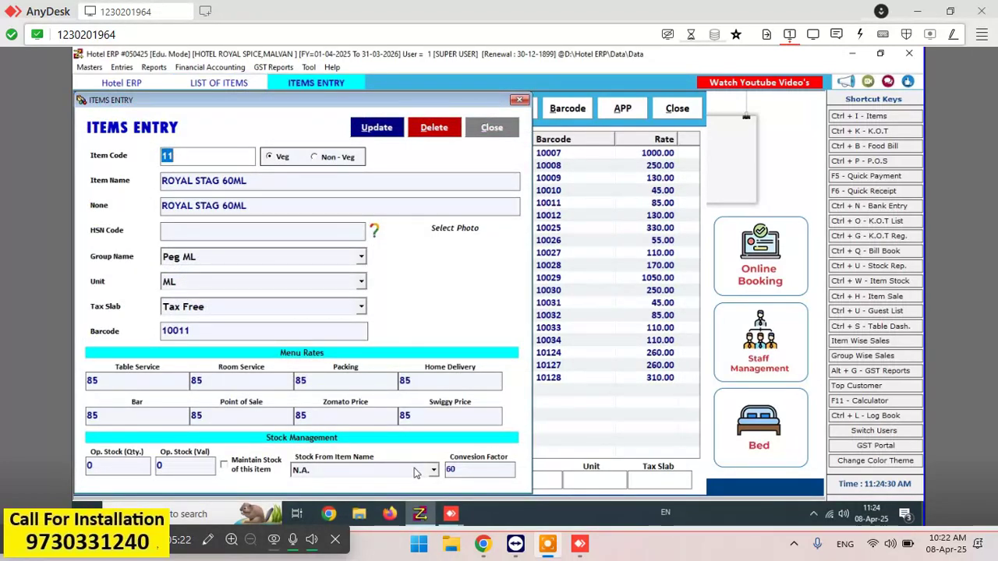
left_click(416, 472)
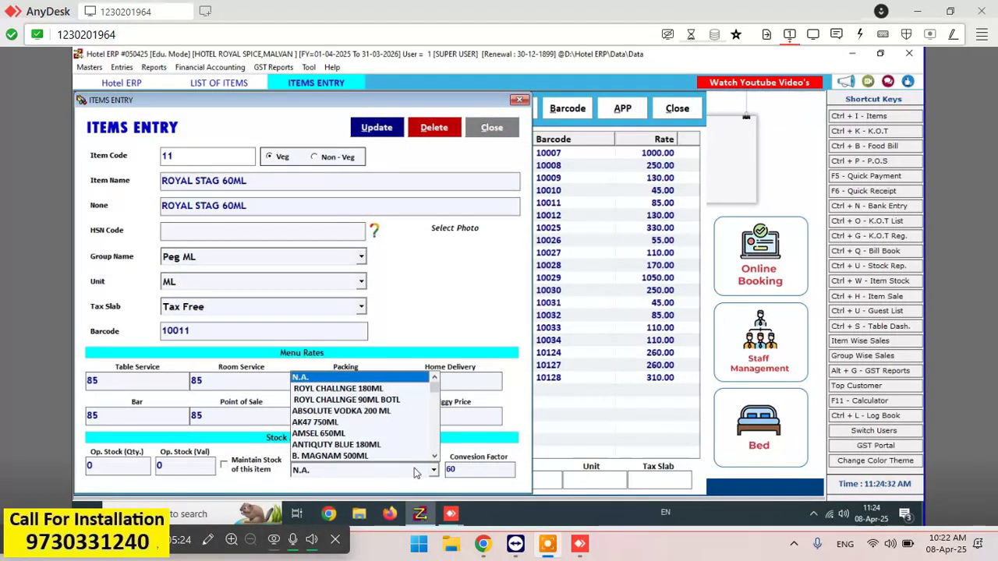
key("r")
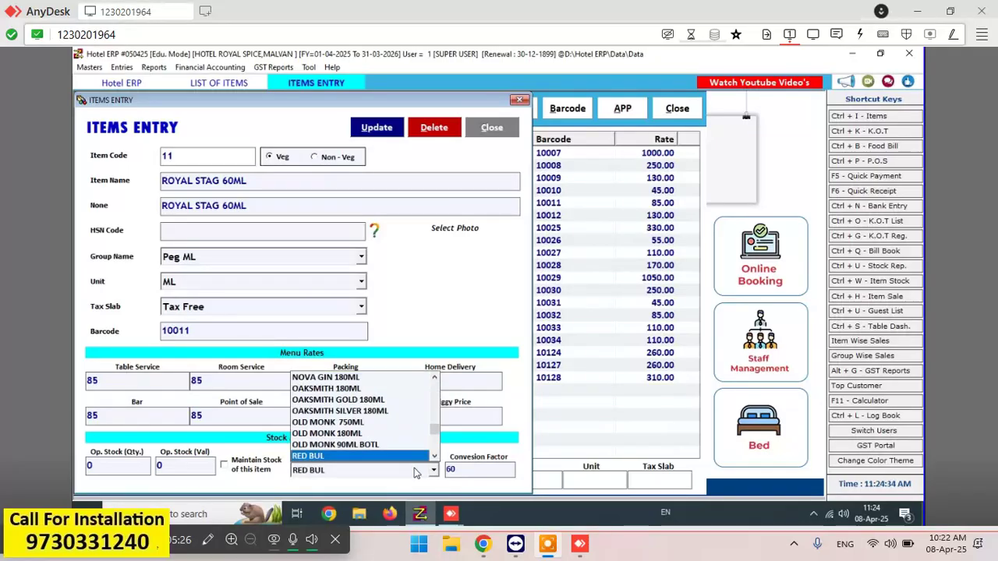
key("o")
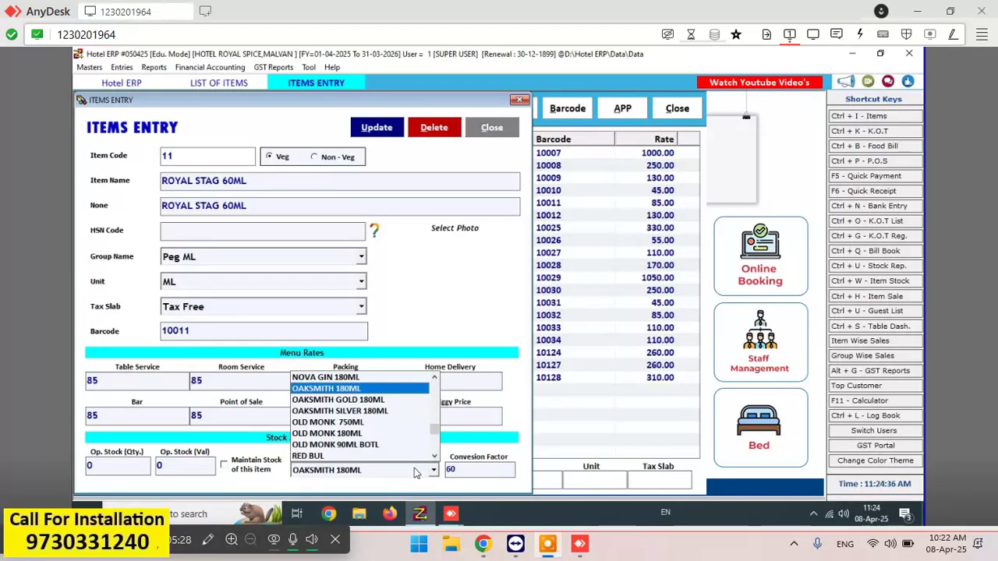
key("Down")
key("Down")
key("Down")
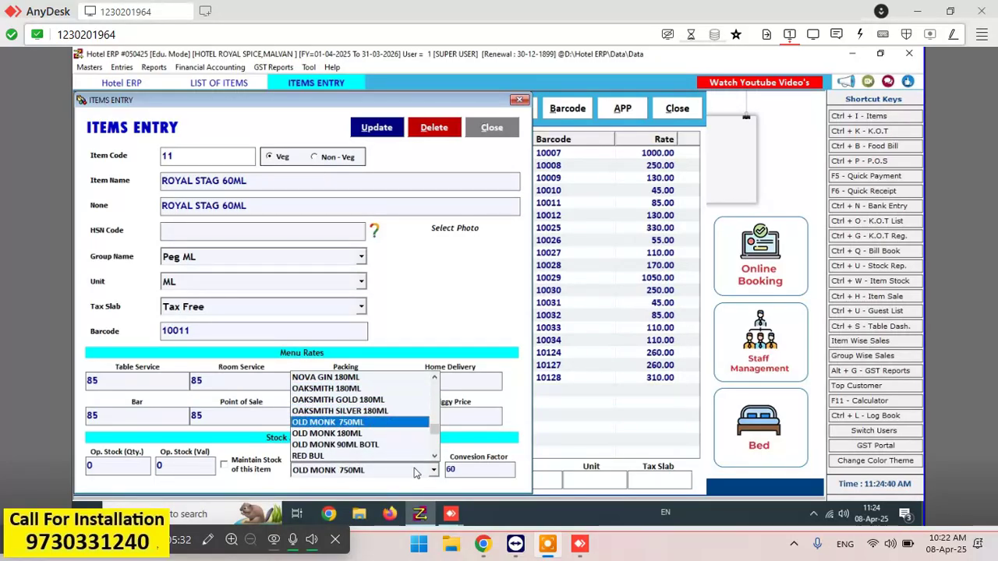
- Choose ROYAL STAG 180ML as its stock source, save it, and close the form
key("r")
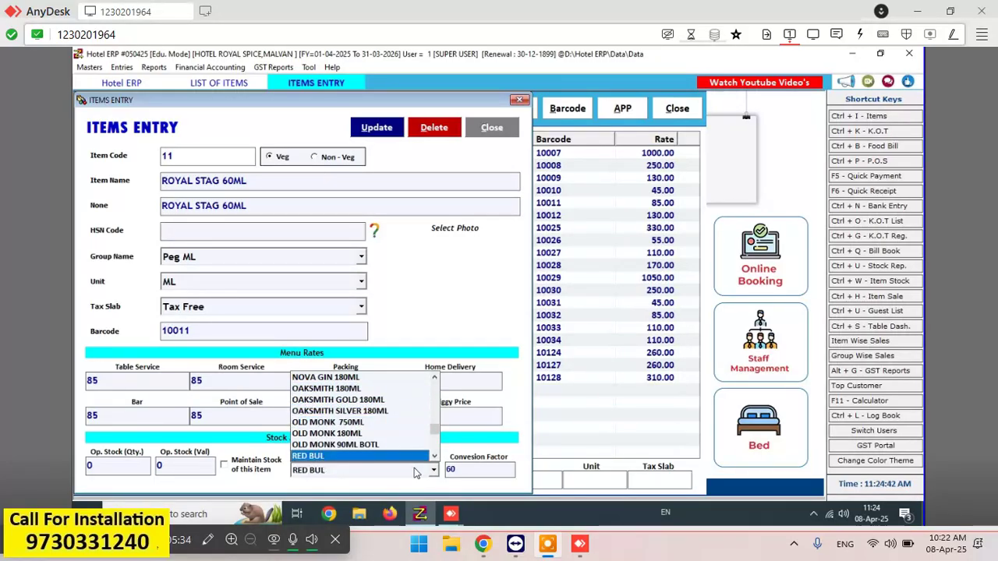
key("o")
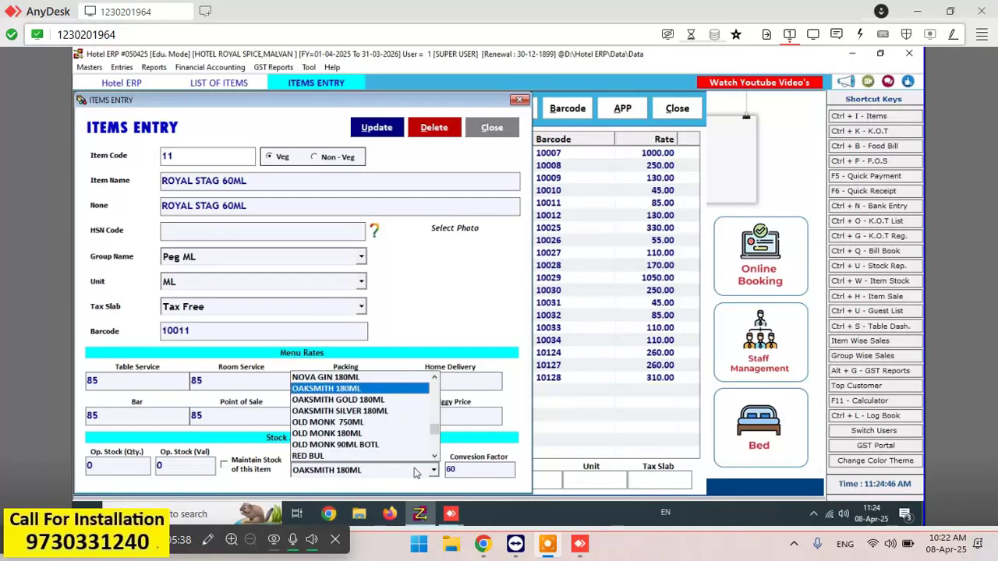
key("r")
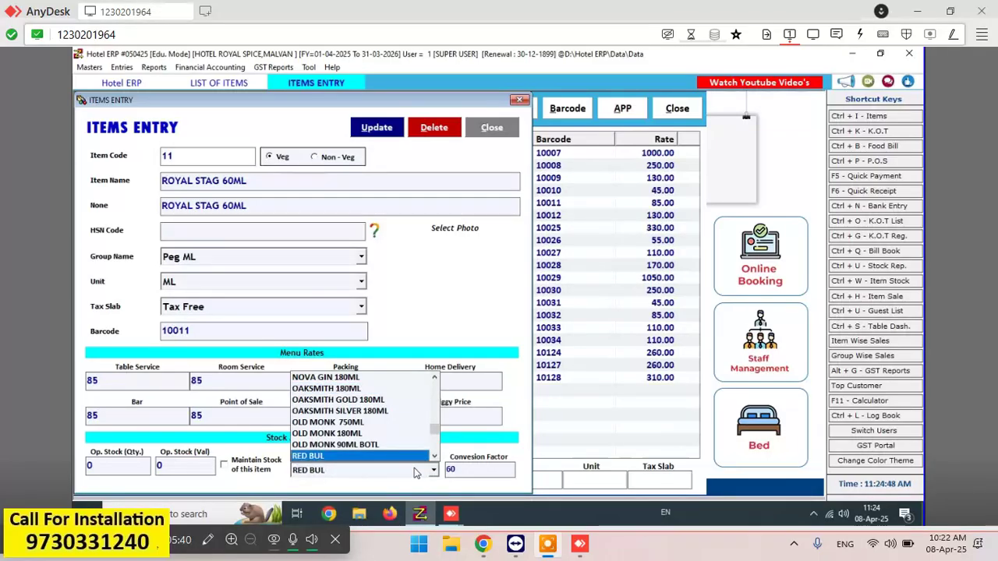
key("Down")
key("Down")
key("Down")
key("Down")
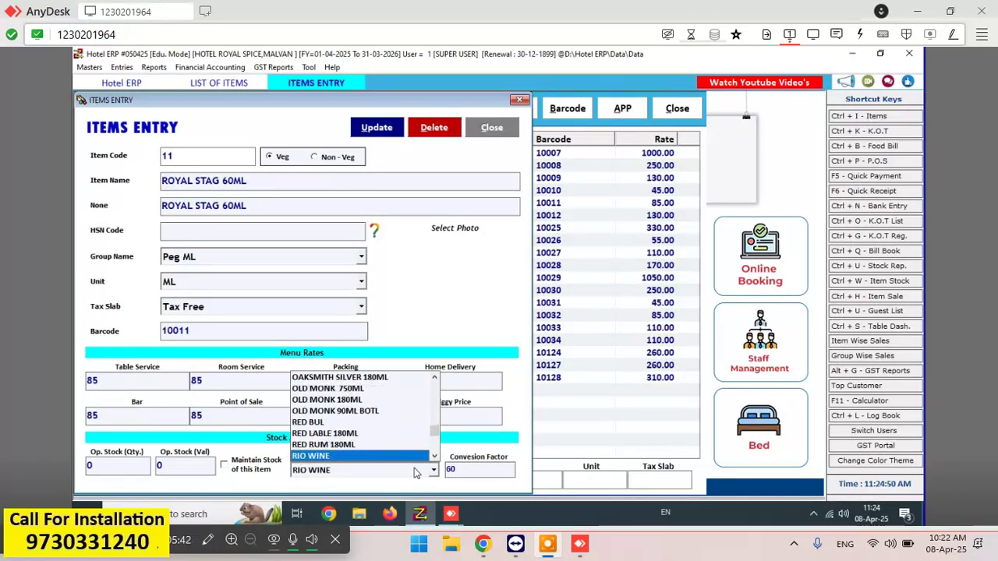
key("Down")
key("Down")
key("Down")
key("Down")
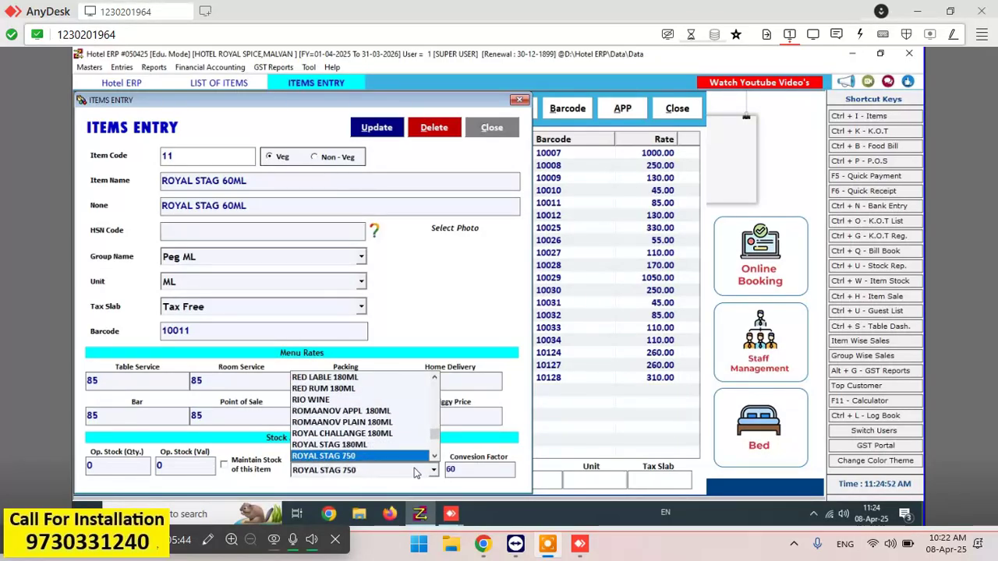
key("Down")
key("Up")
key("Up")
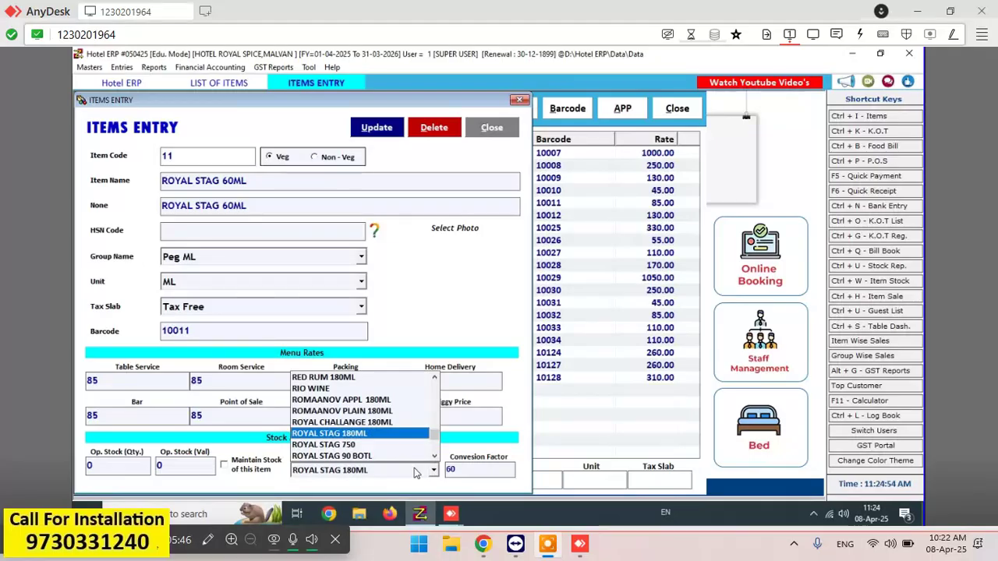
key("Return")
key("Return")
key("Return")
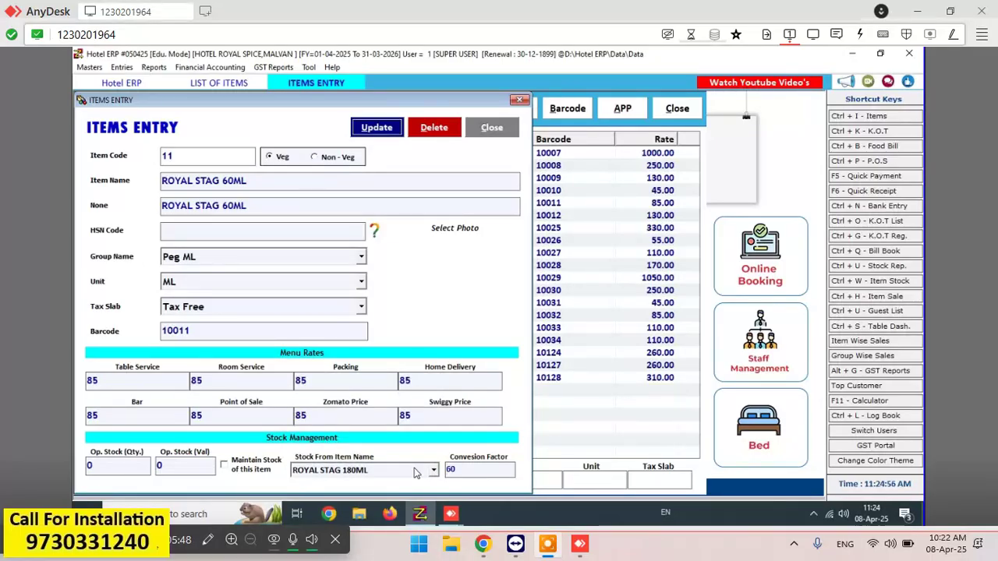
key("Return")
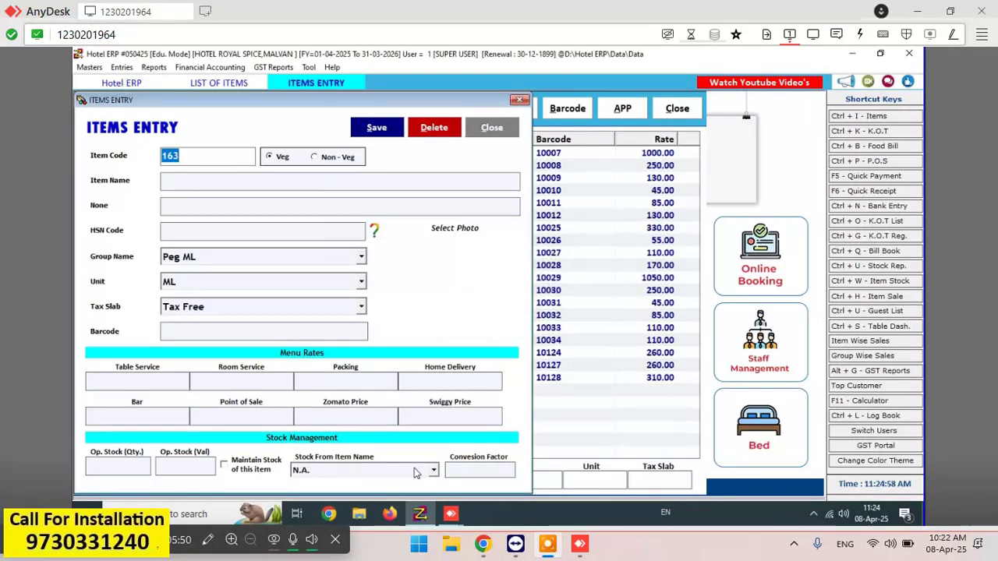
key("Escape")
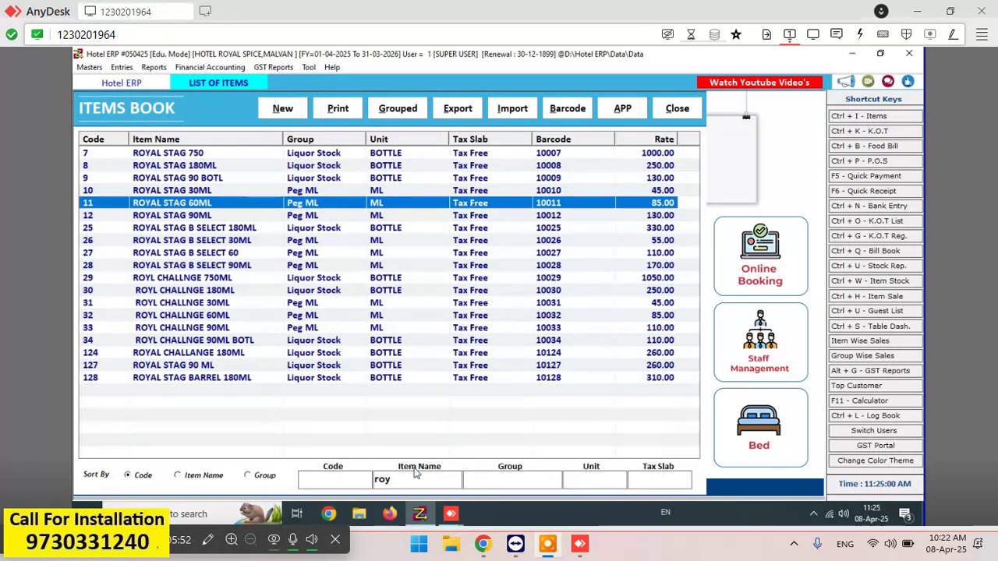
- Open ROYAL STAG B SELECT 30ML (code 26) for editing
key("Down")
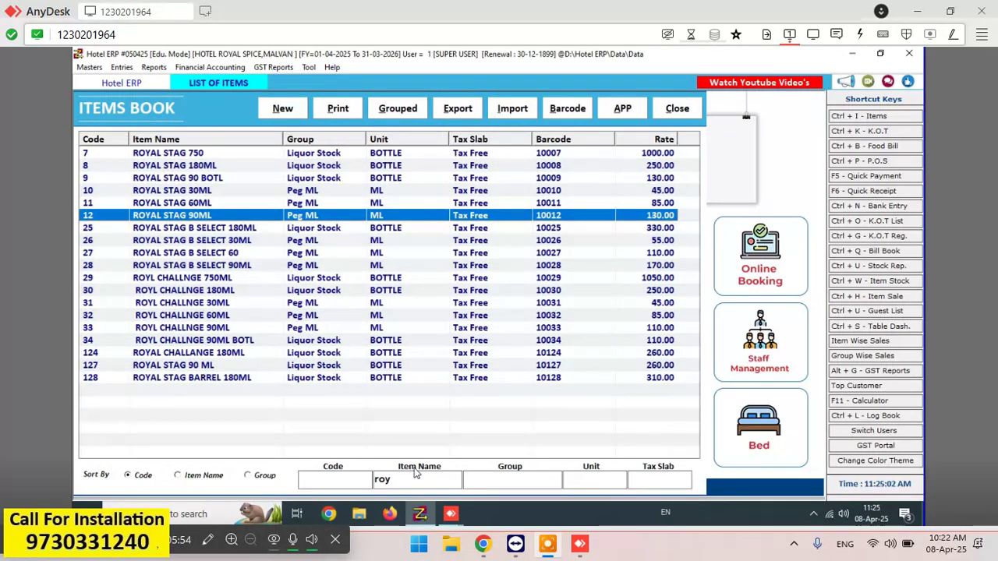
key("Down")
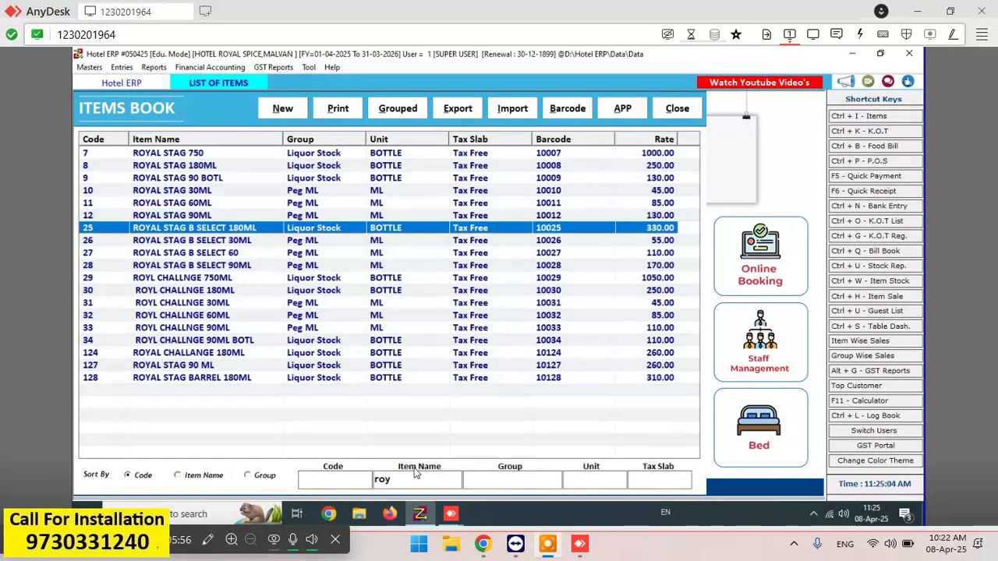
key("Down")
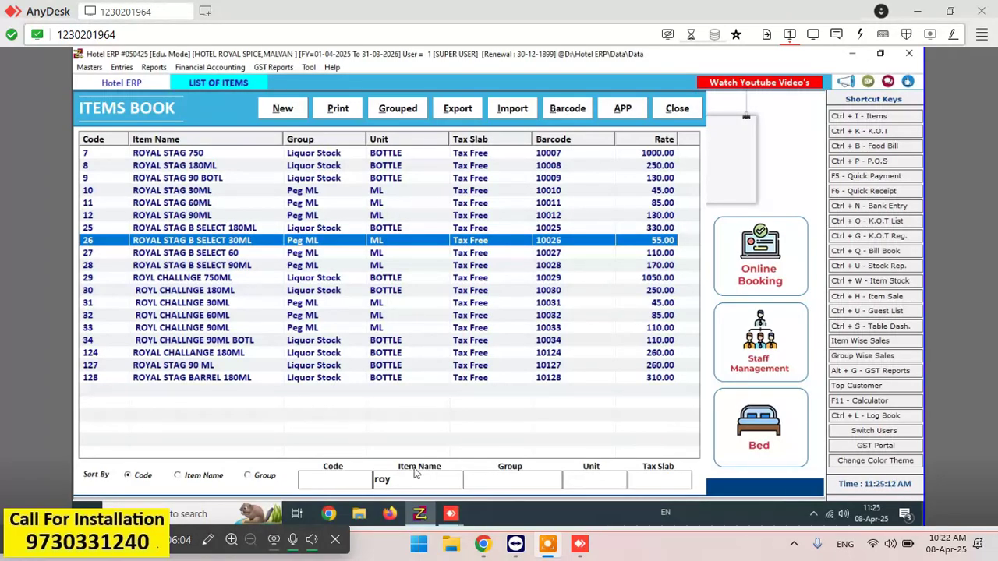
key("Return")
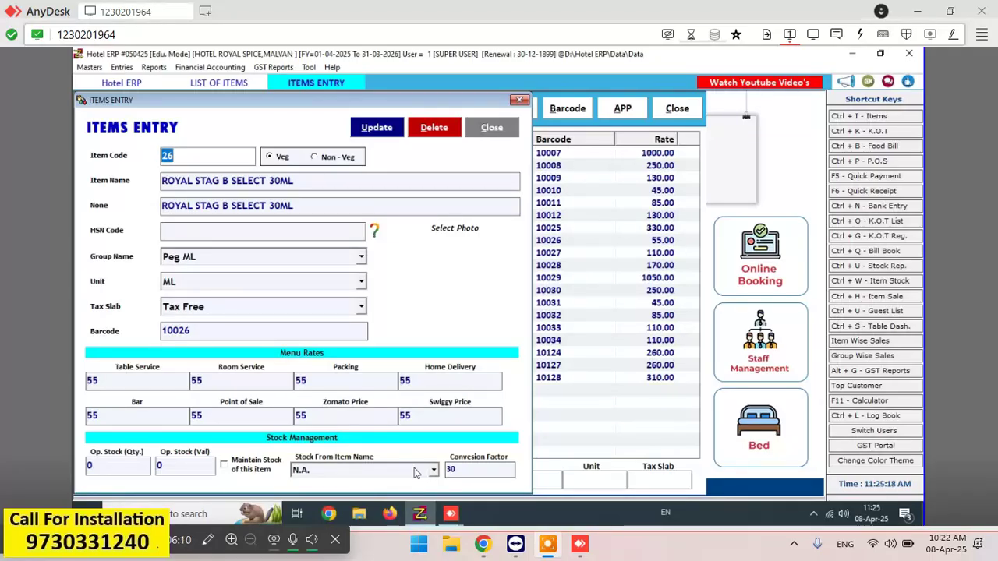
- Choose ROYAL STAG BARREL 180ML as the stock source at factor 30, save, and close the form
left_click(415, 473)
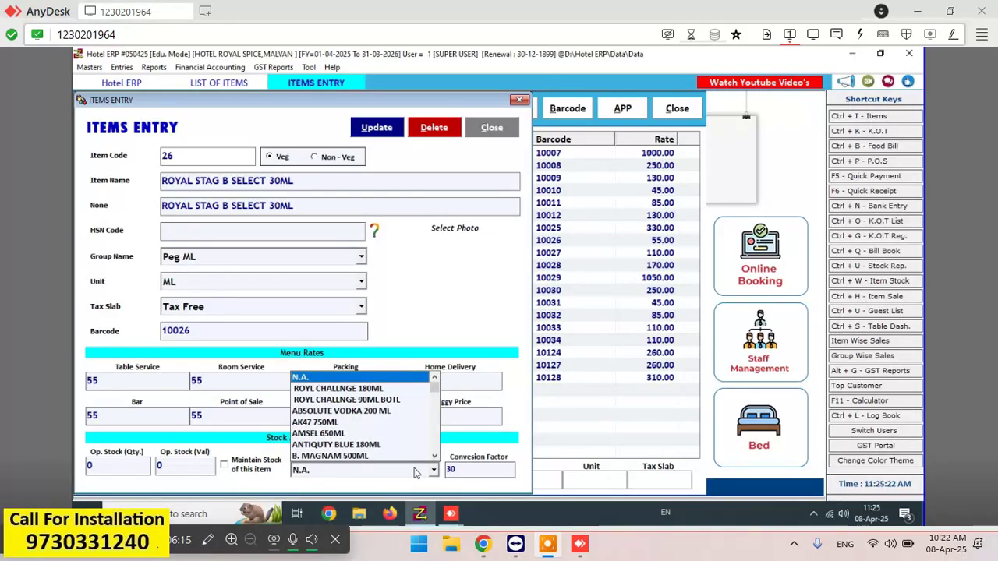
key("r")
key("r")
key("r")
key("r")
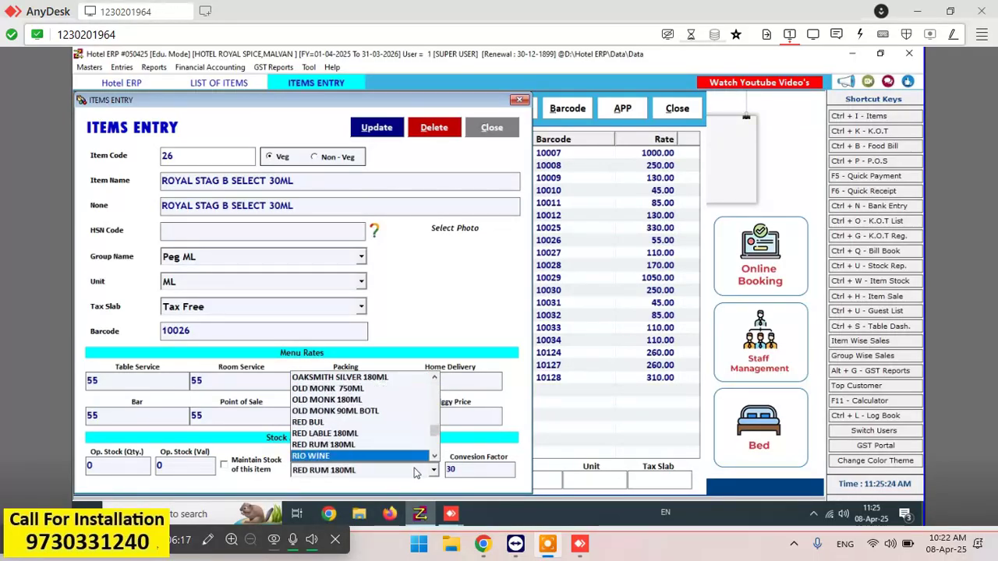
key("r")
key("r")
key("r")
key("r")
key("r")
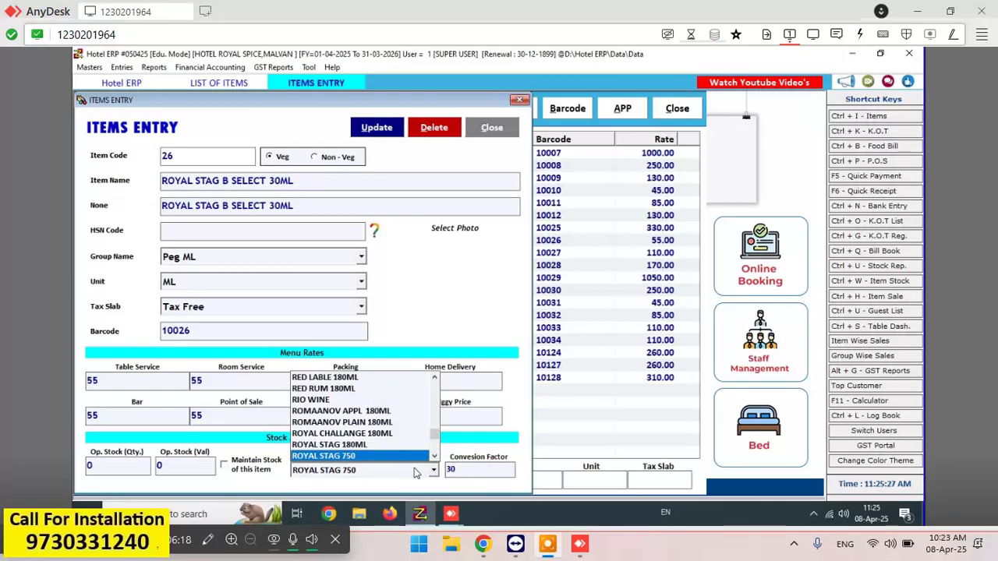
key("r")
key("r")
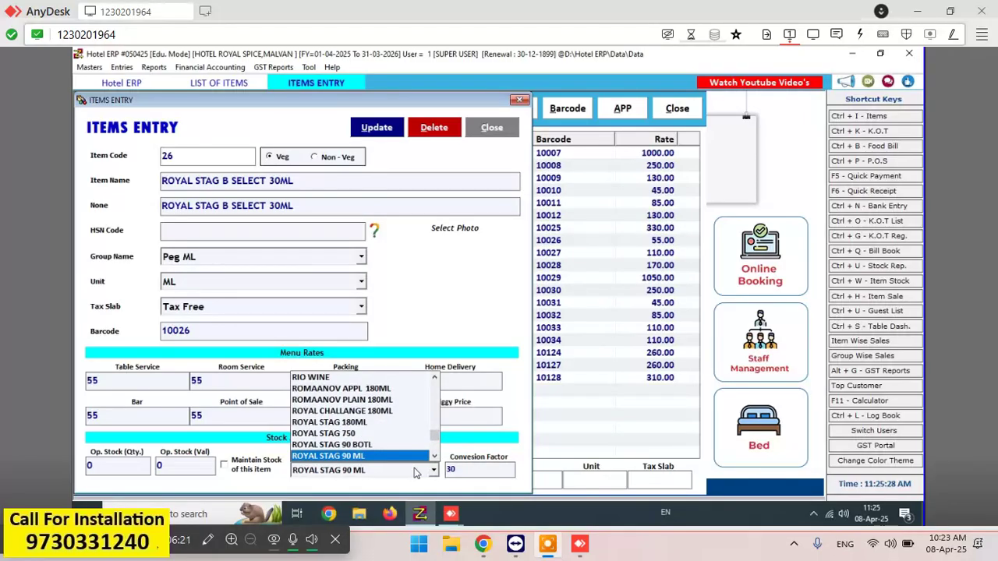
key("r")
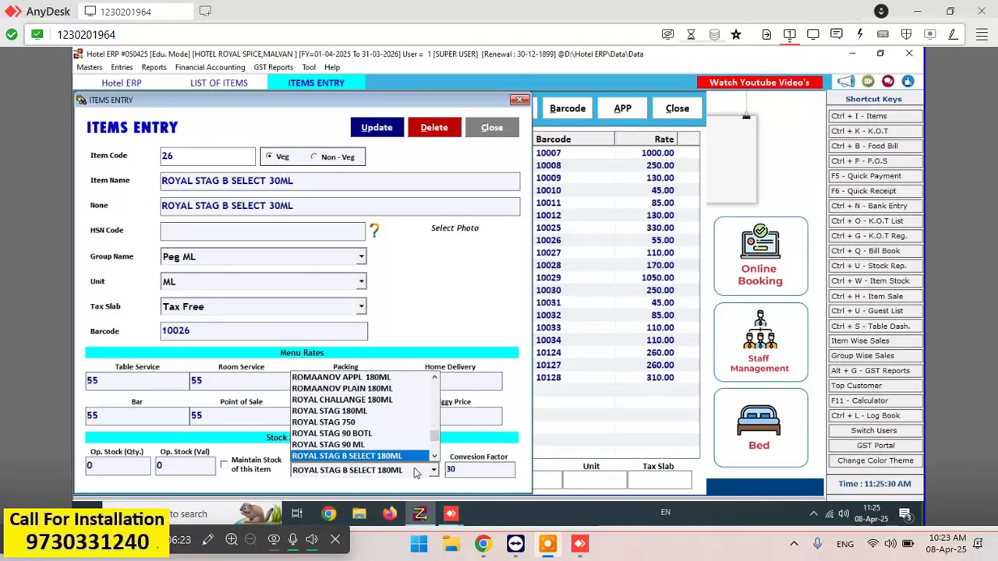
key("Down")
key("Down")
key("Up")
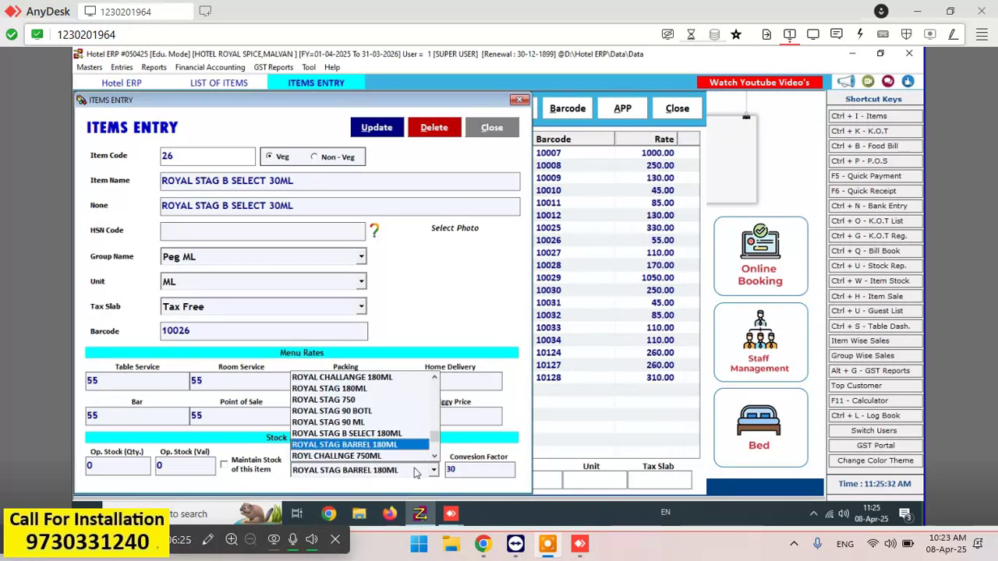
key("Return")
key("Return")
key("Return")
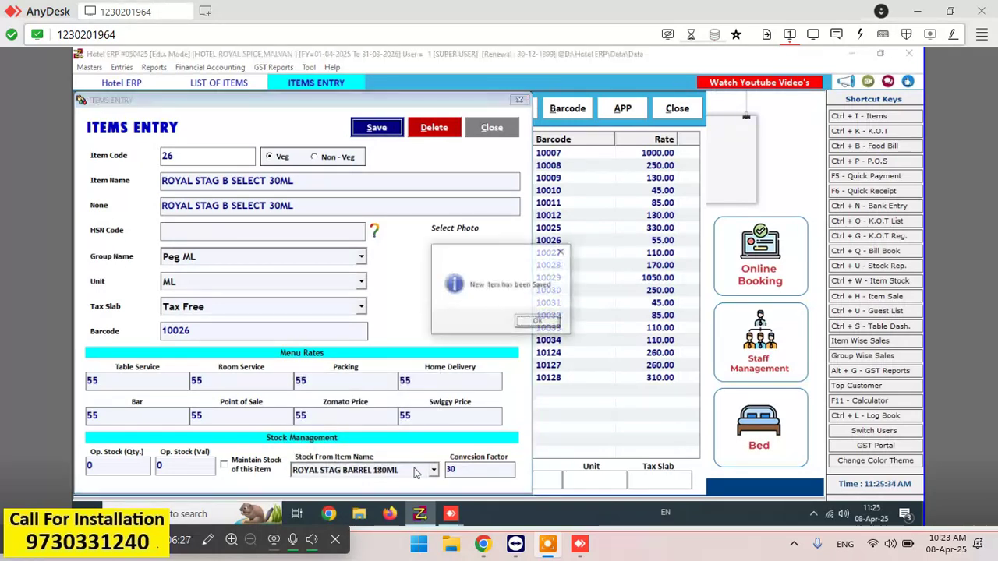
key("Return")
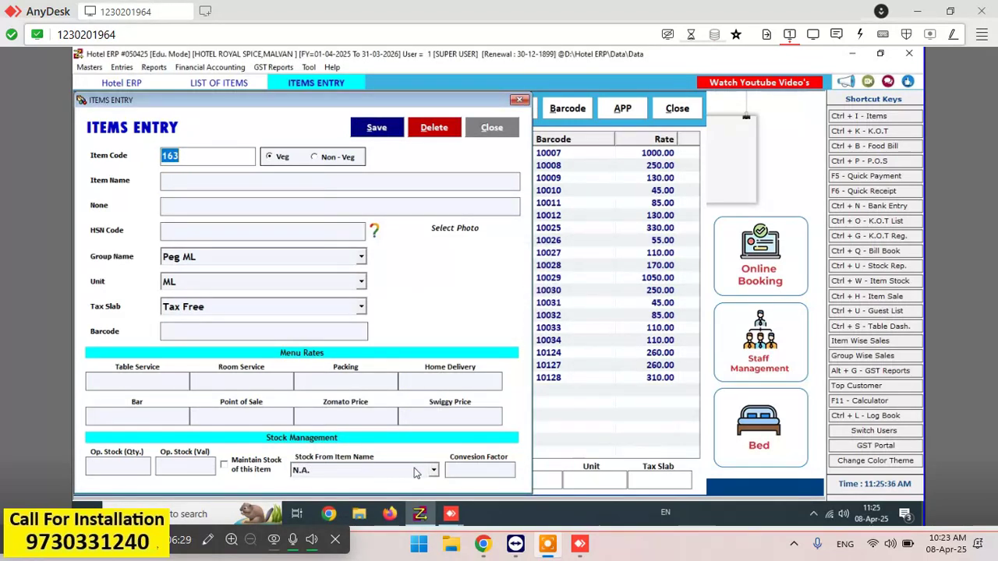
key("Escape")
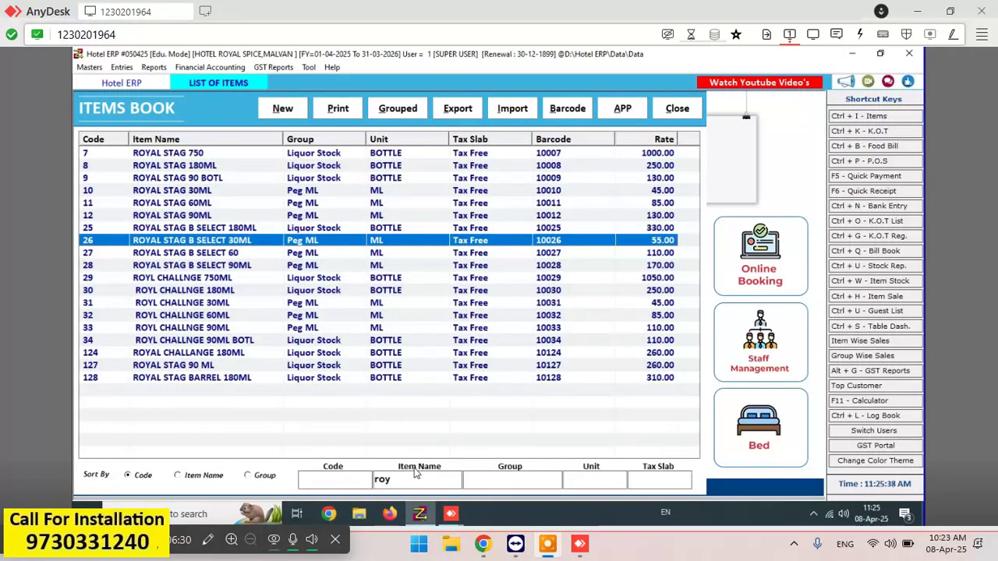
- Open ROYAL STAG B SELECT 60, source its stock from ROYAL STAG B SELECT 180ML at factor 60, and save
key("Down")
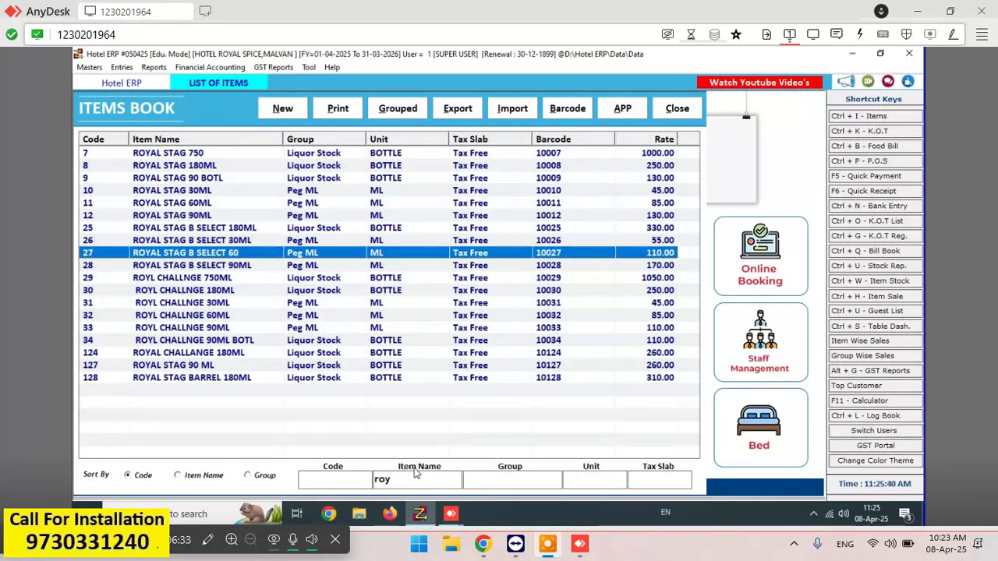
key("Return")
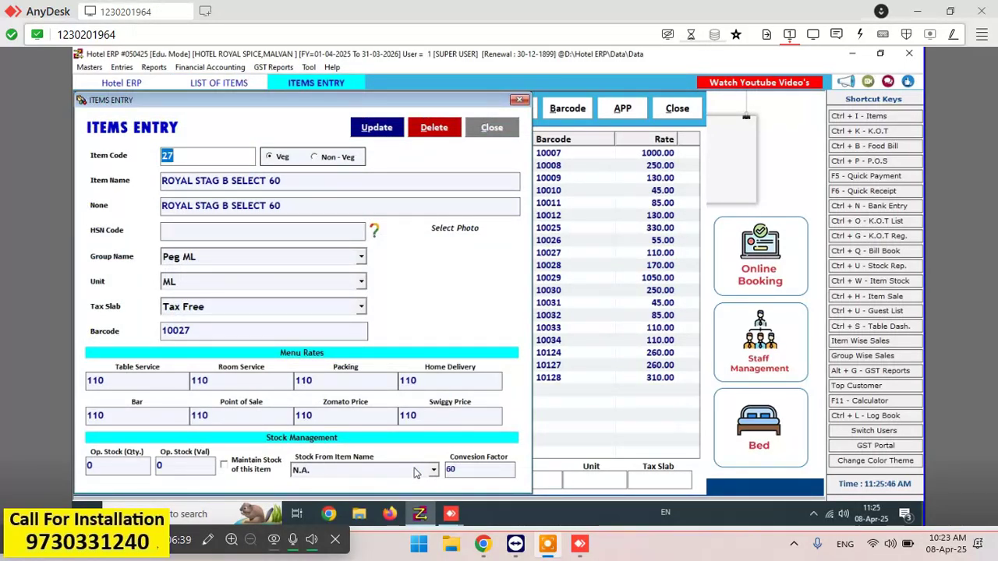
left_click(415, 472)
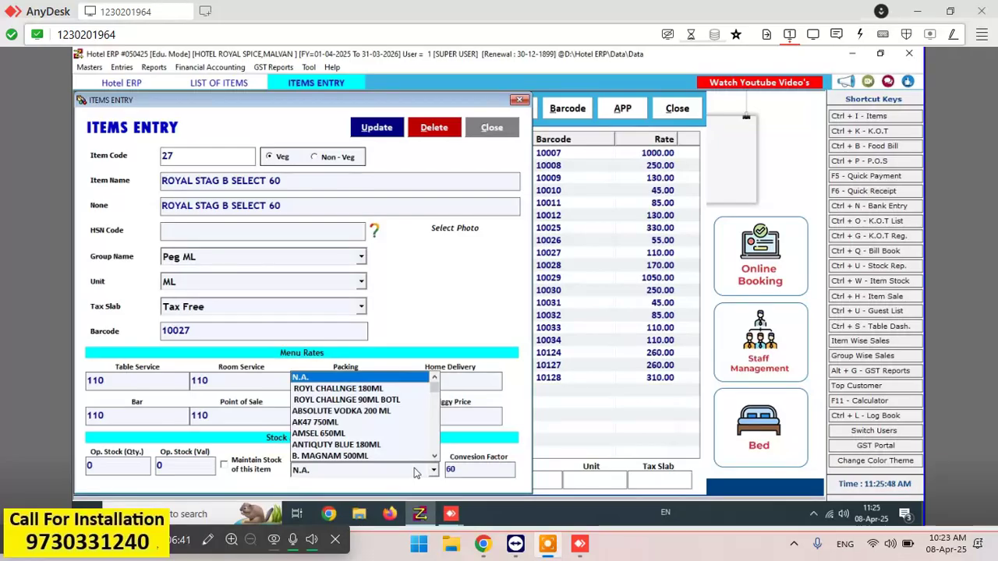
key("r")
key("Down")
key("Down")
key("Down")
key("Down")
key("Down")
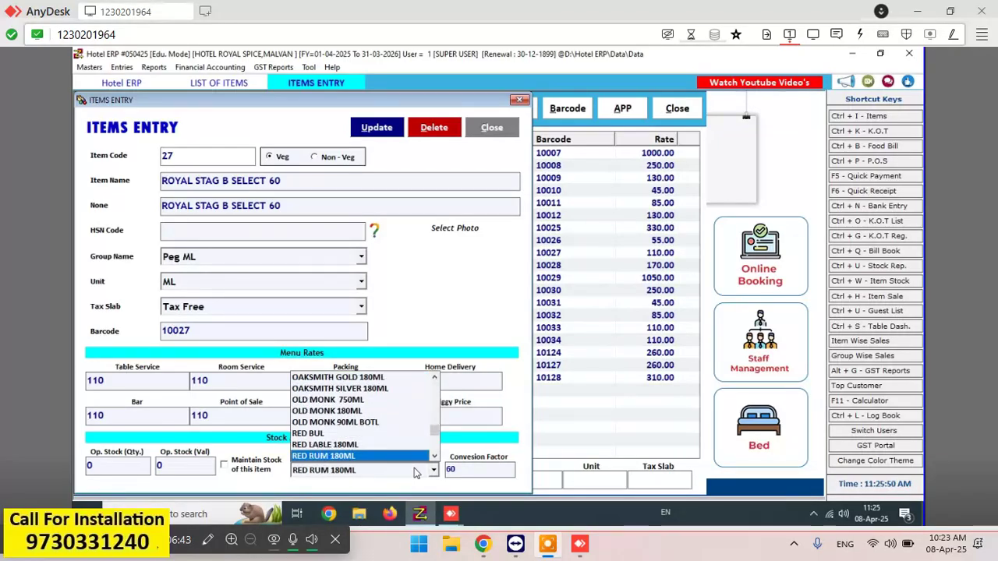
key("Down")
key("Down")
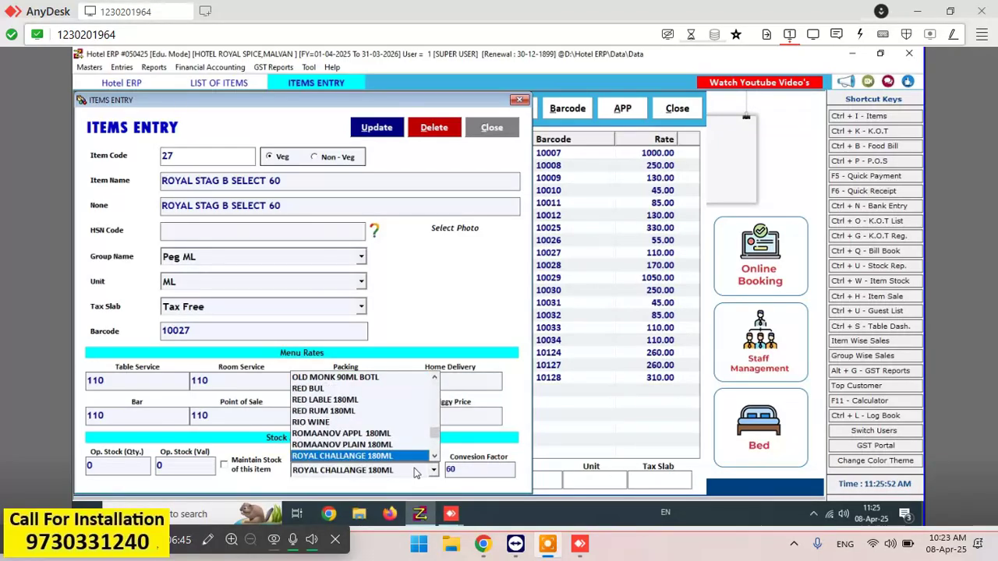
key("Down")
key("Down")
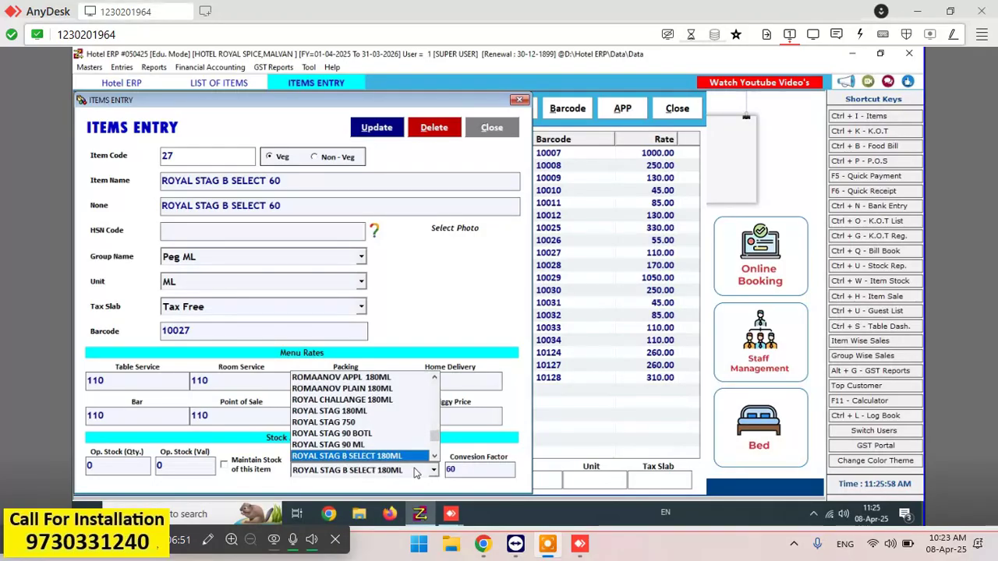
key("Return")
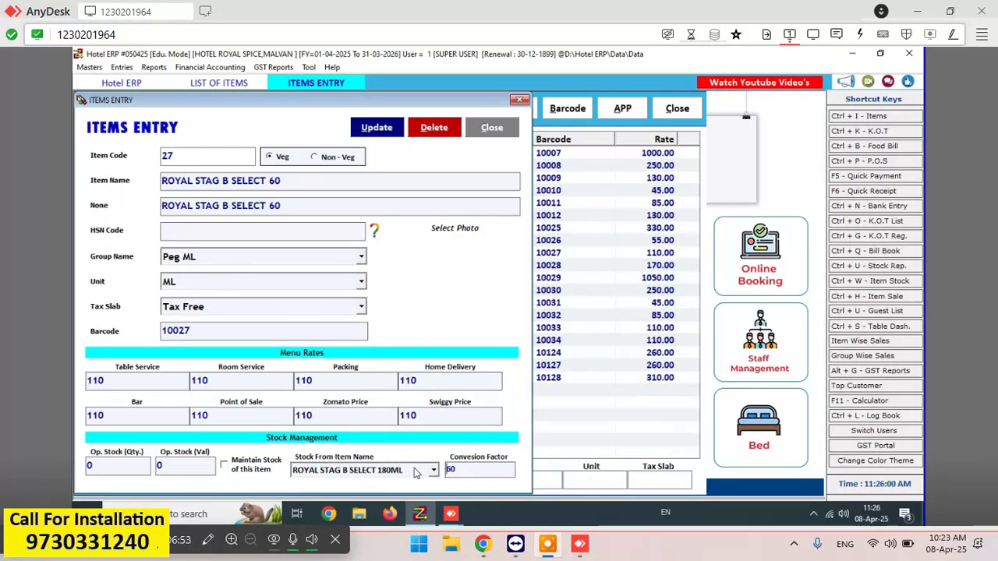
key("Return")
key("Return")
key("Return")
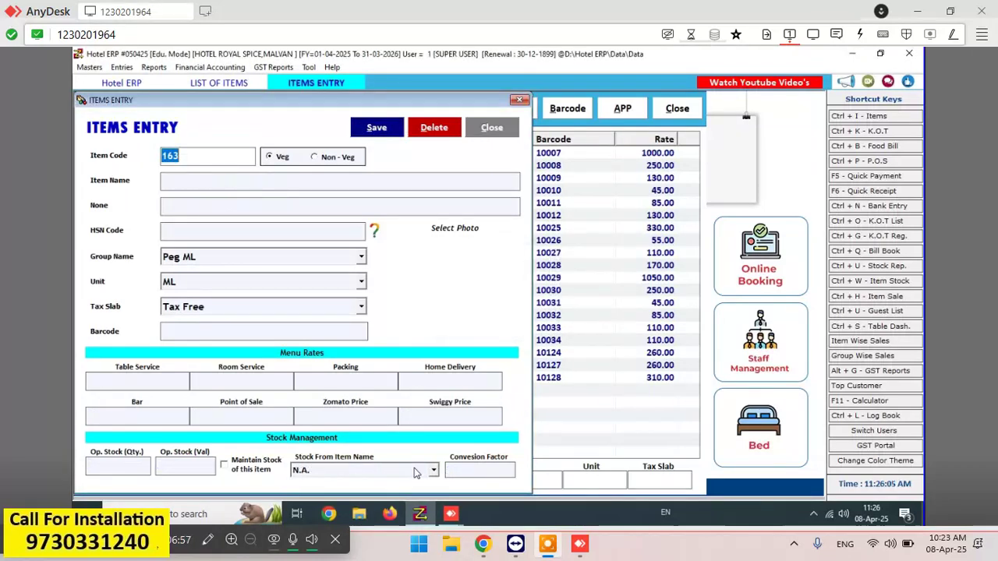
key("Escape")
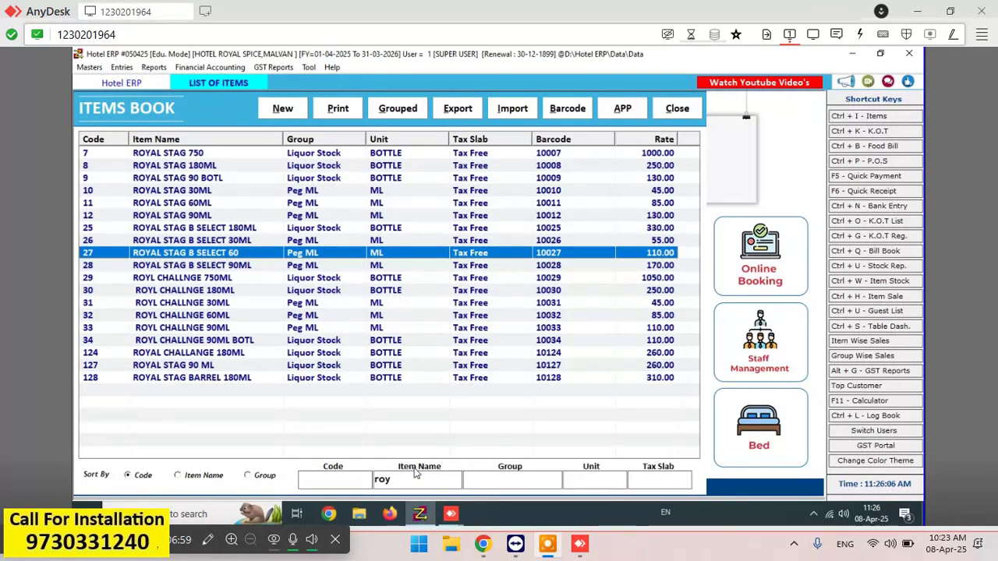
- Link peg item ROYAL STAG B SELECT 90ML to ROYAL STAG B SELECT 180ML stock, factor 90, and save
key("Down")
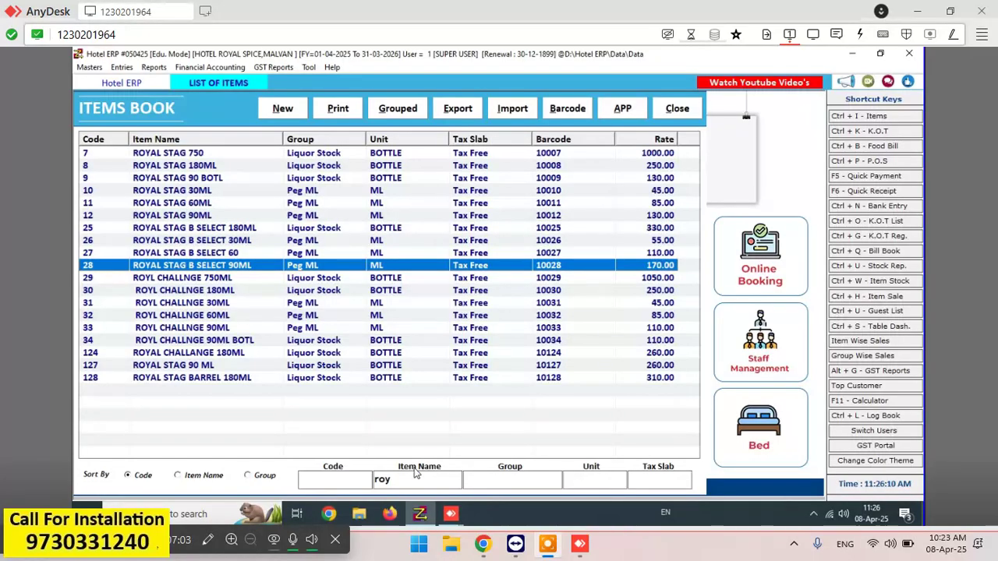
key("Return")
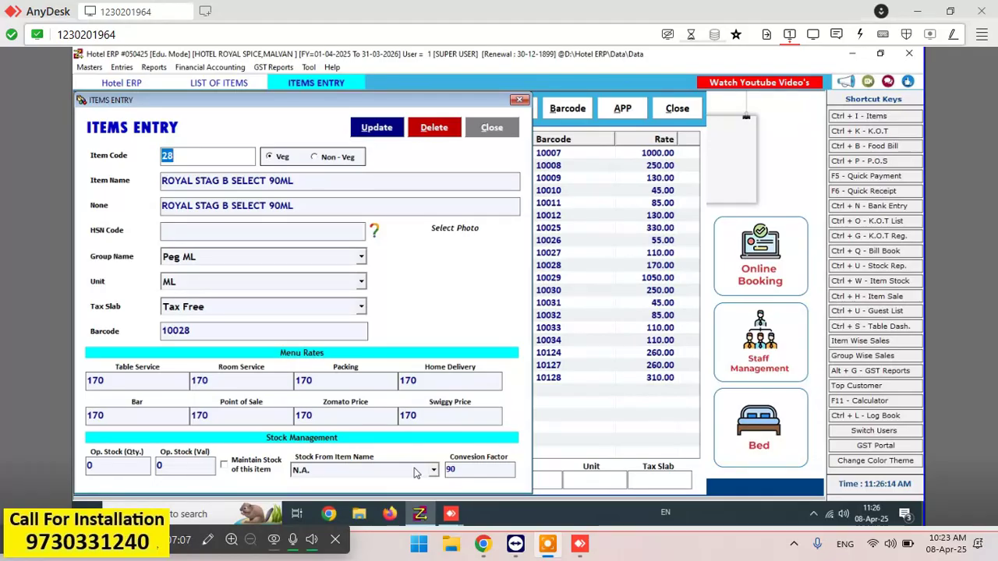
left_click(416, 470)
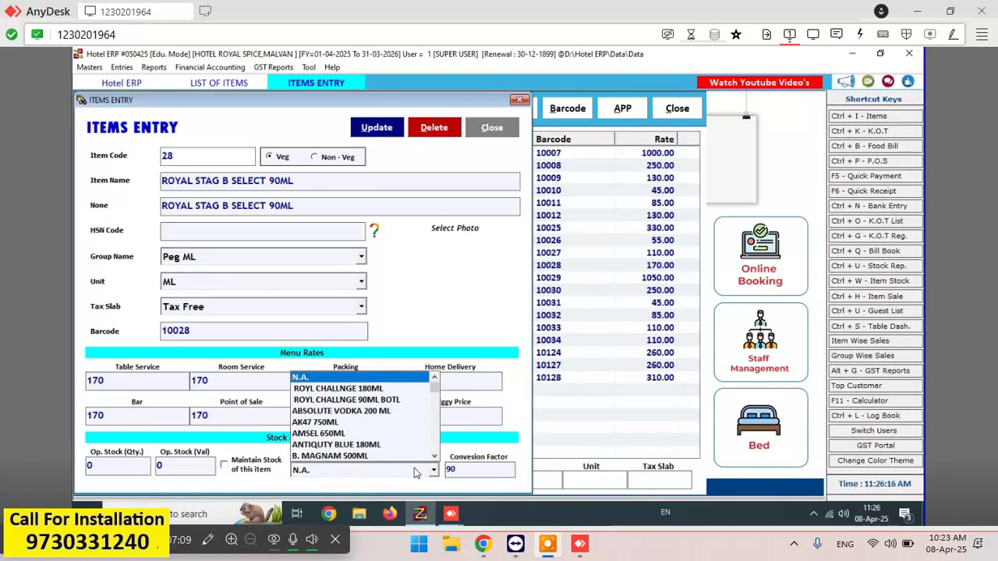
key("r")
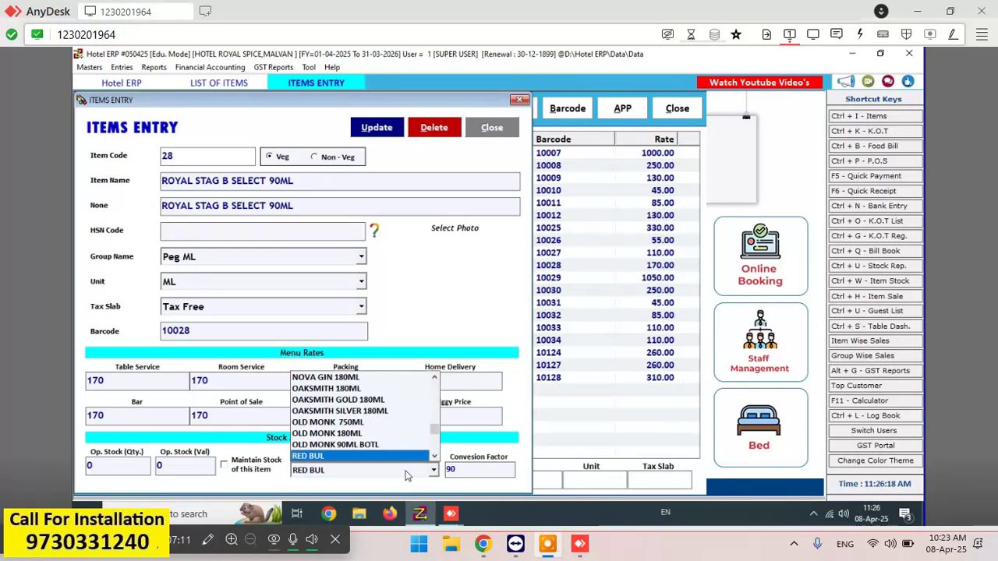
key("Down")
key("Down")
key("Down")
key("Down")
key("Down")
key("Down")
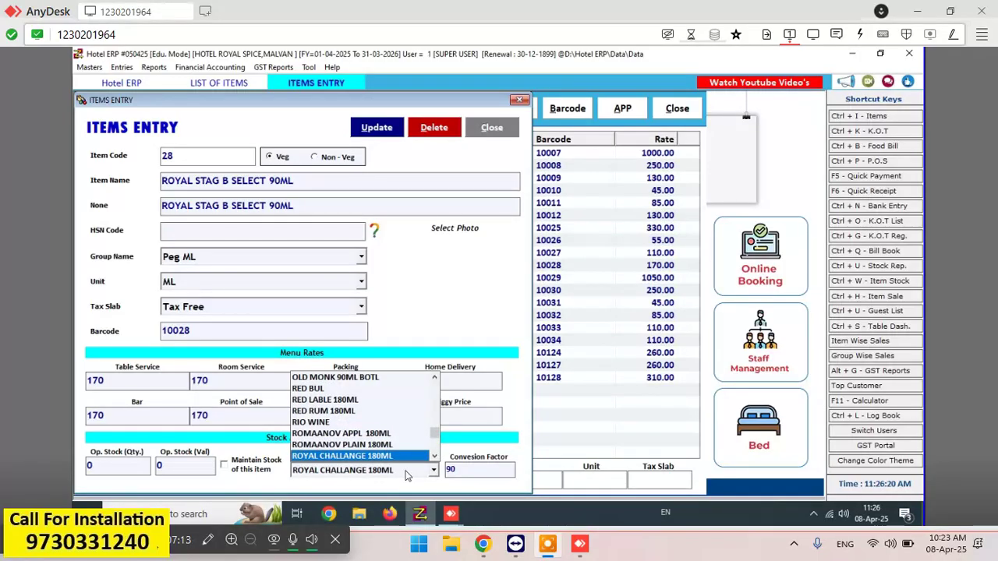
key("Down")
key("Down")
key("Down")
key("Down")
key("Down")
key("Down")
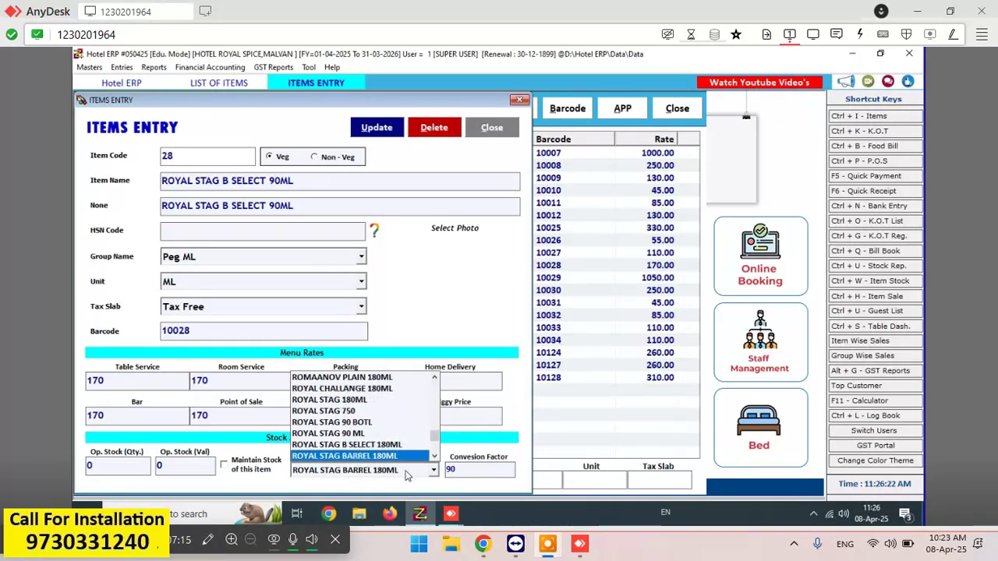
key("Up")
key("Return")
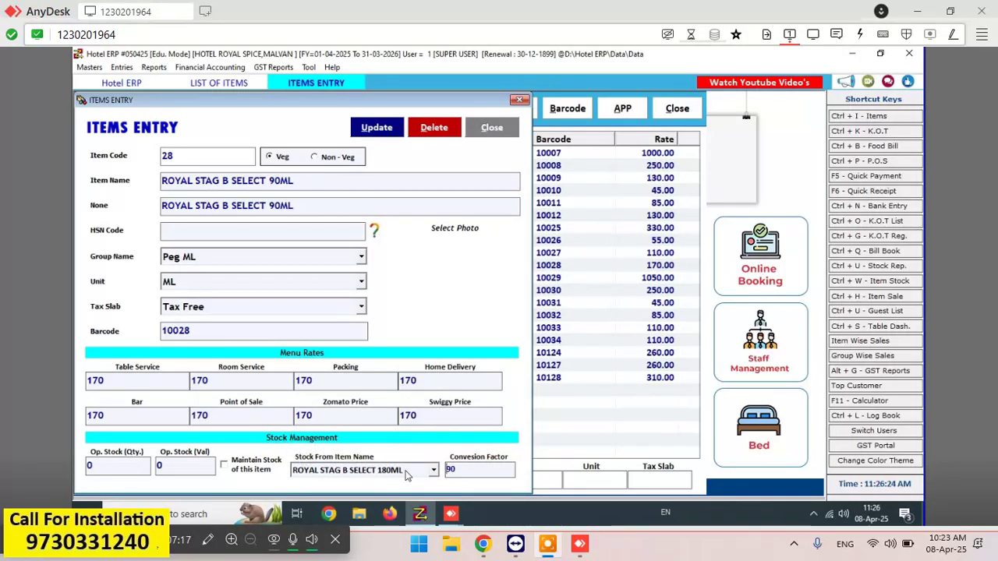
key("Return")
key("Return")
key("Return")
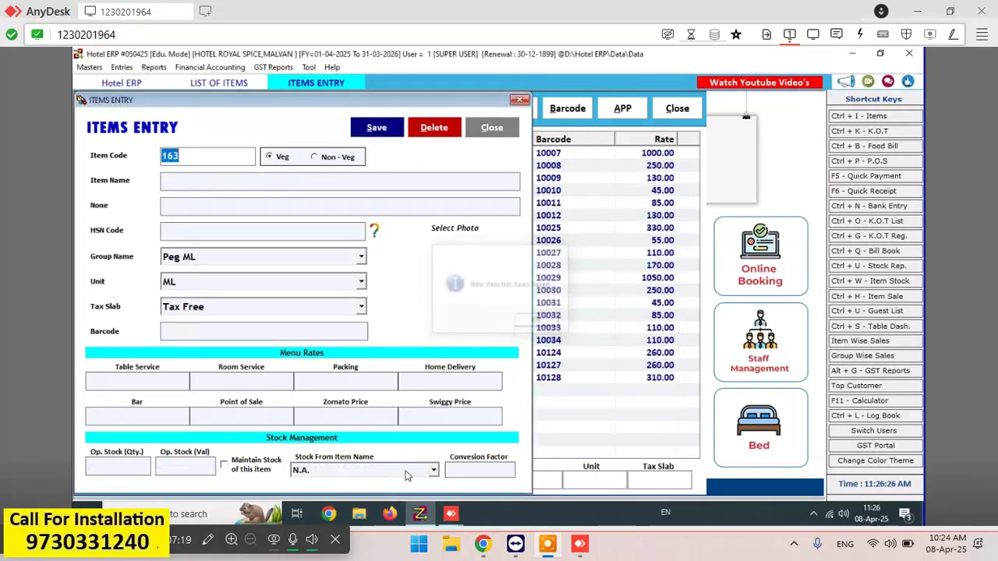
key("Escape")
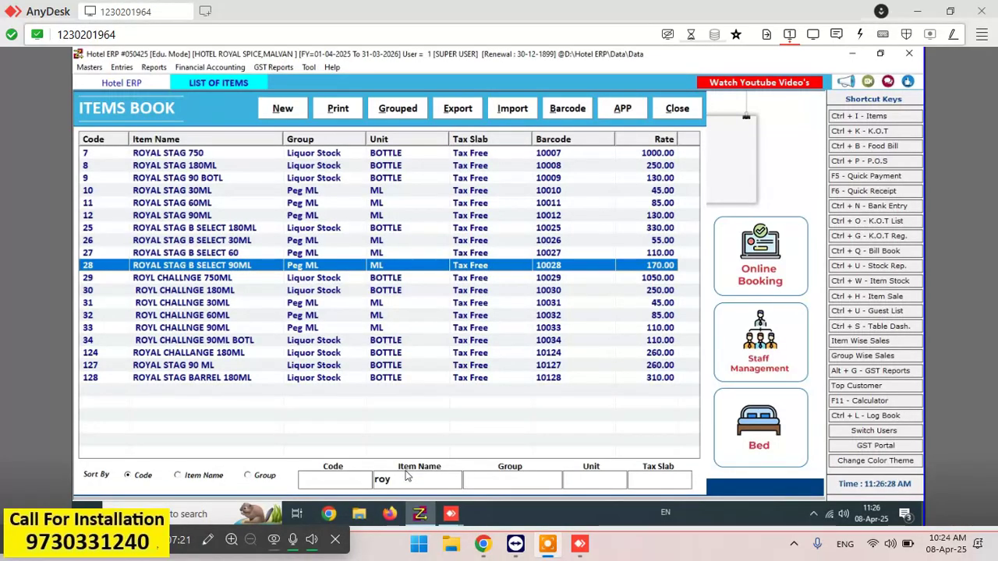
key("Down")
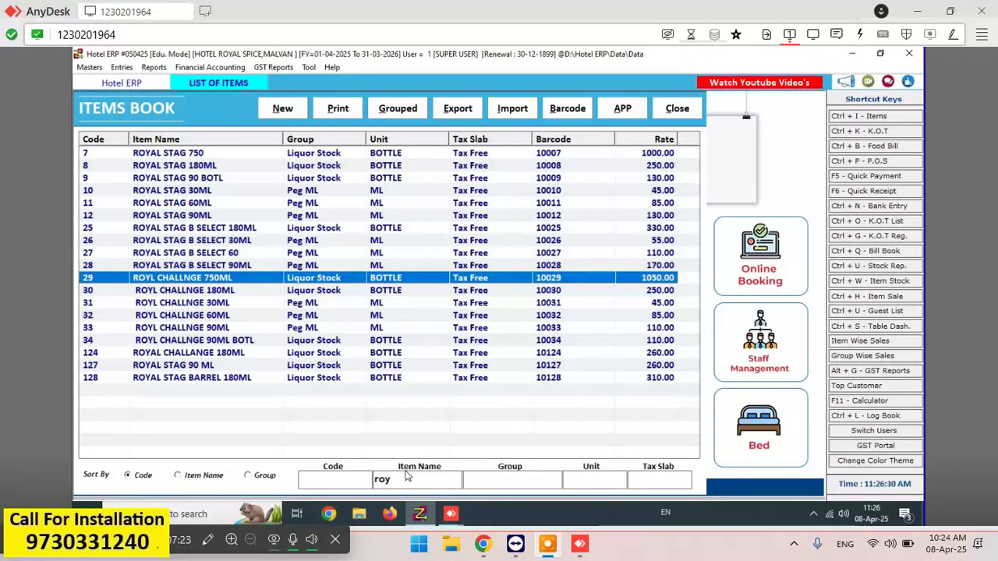
- Close the Items Book list to go back to the home screen
key("Down")
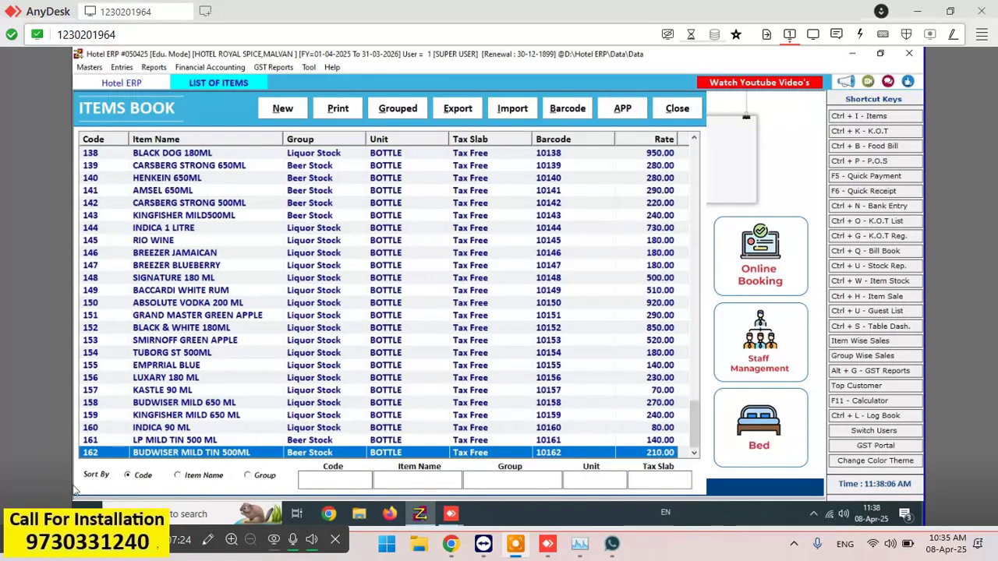
key("Escape")
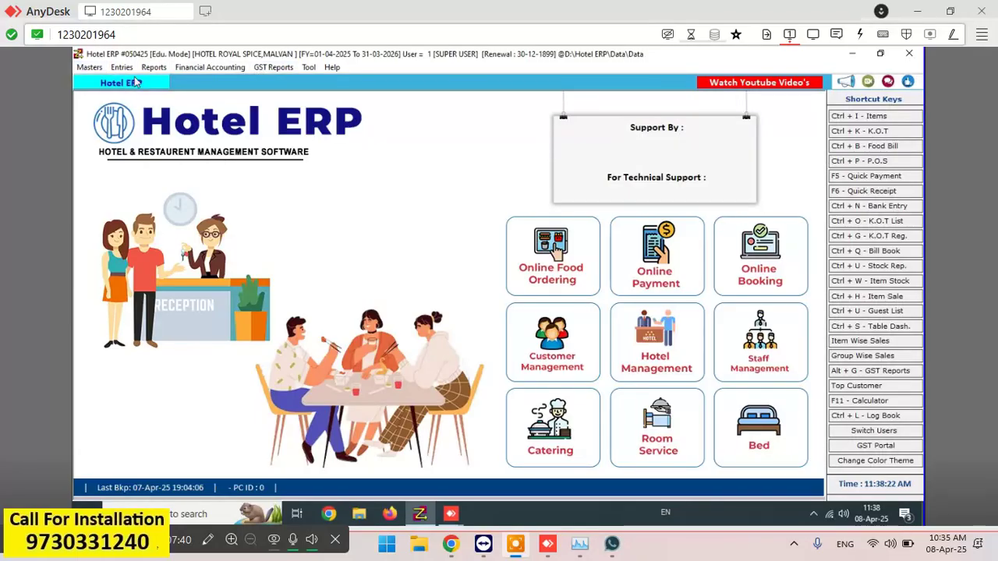
- Run Reports > Stock Reports > Stock Summary as Packs : Loose for 08-04-2025 and preview it
left_click(159, 69)
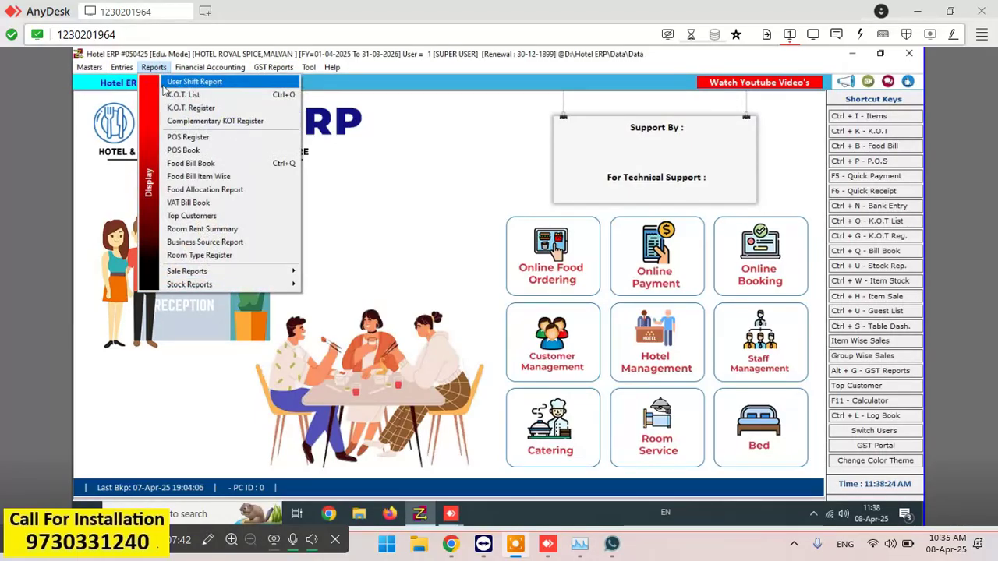
mouse_move(233, 279)
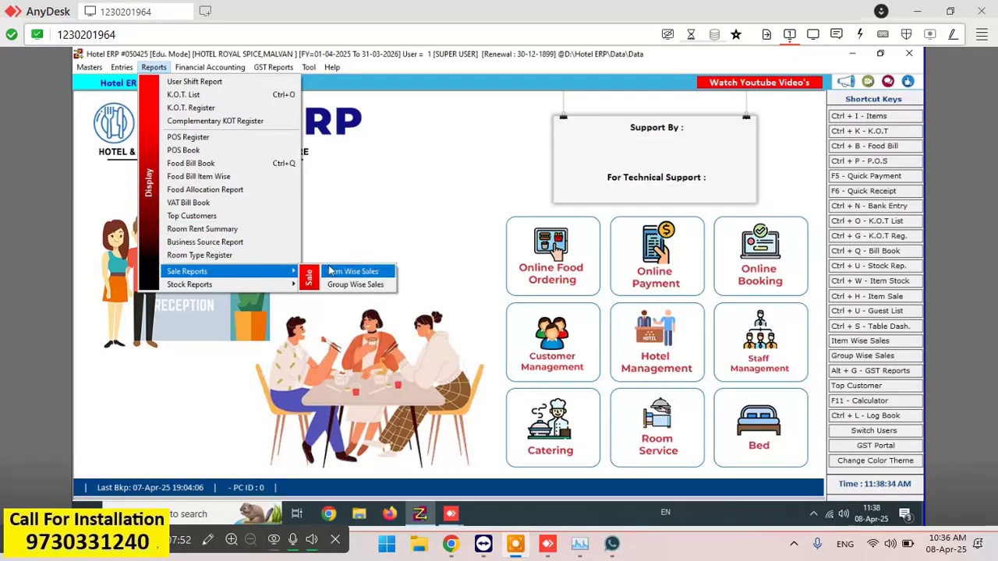
mouse_move(288, 287)
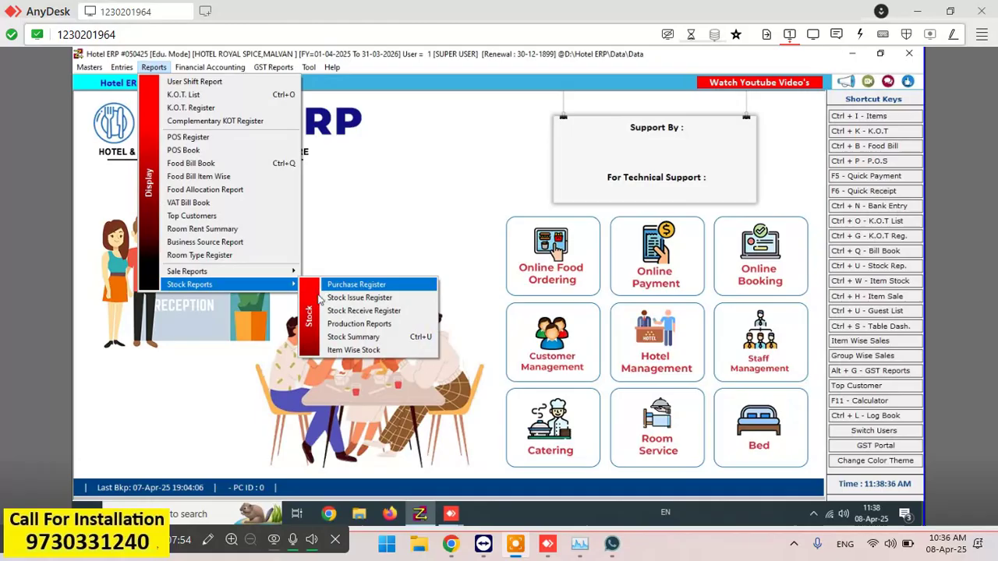
left_click(335, 338)
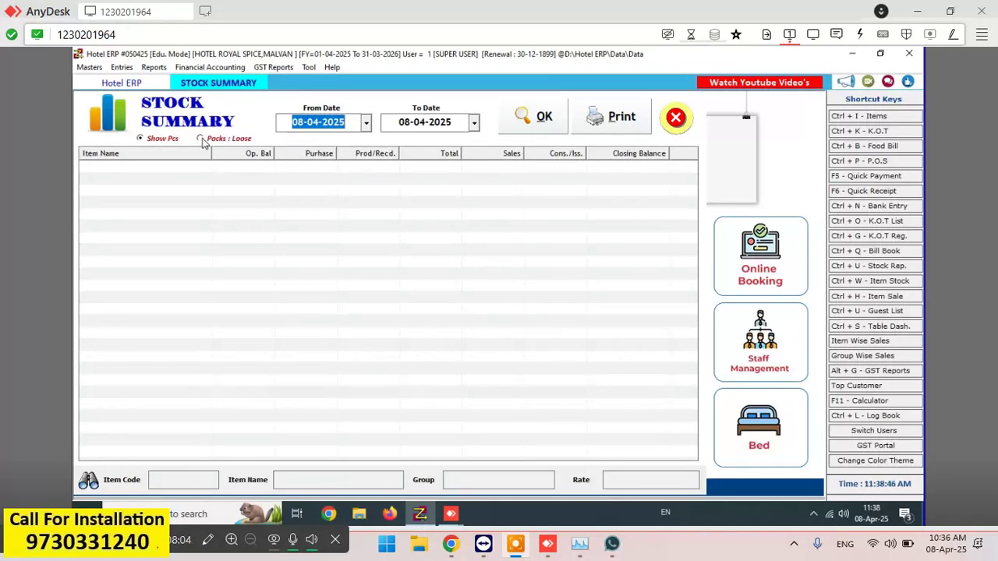
left_click(201, 139)
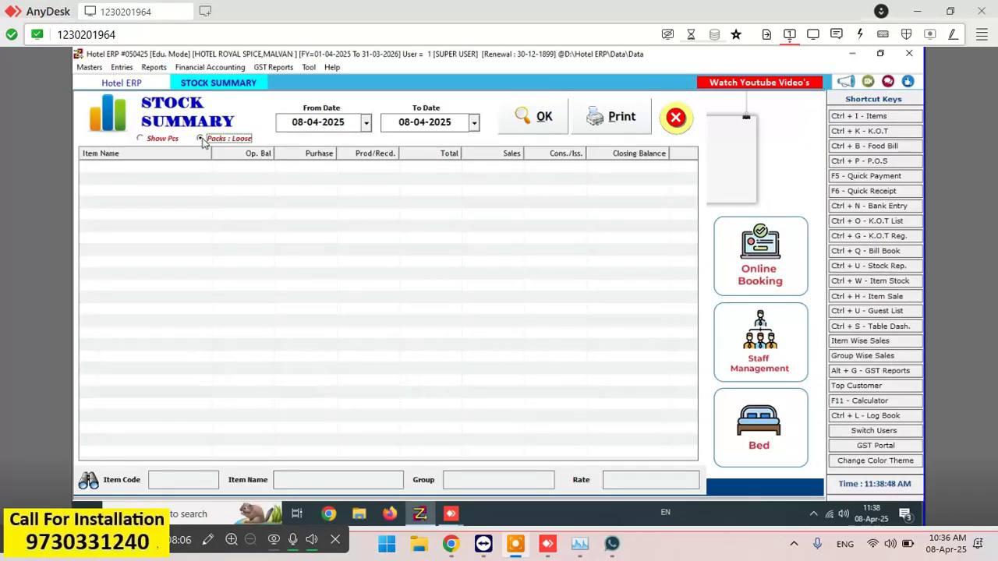
left_click(554, 127)
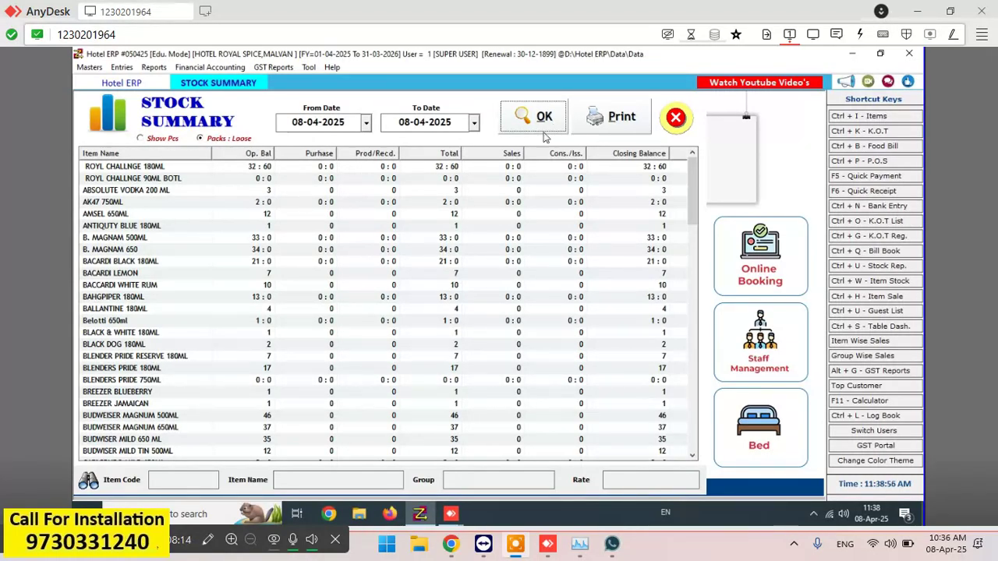
left_click(608, 124)
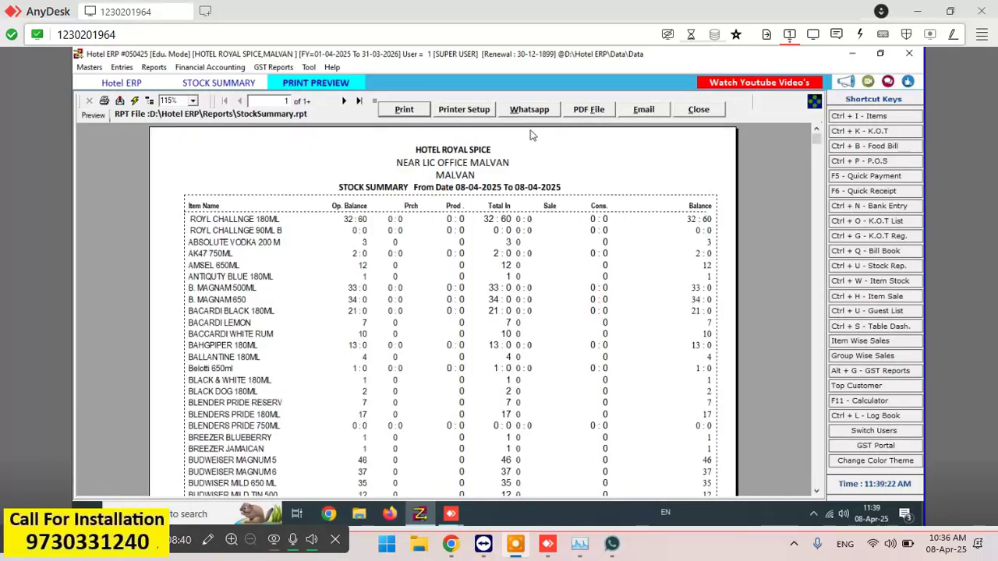
- Close the print preview and then the Stock Summary window
left_click(702, 110)
key("Escape")
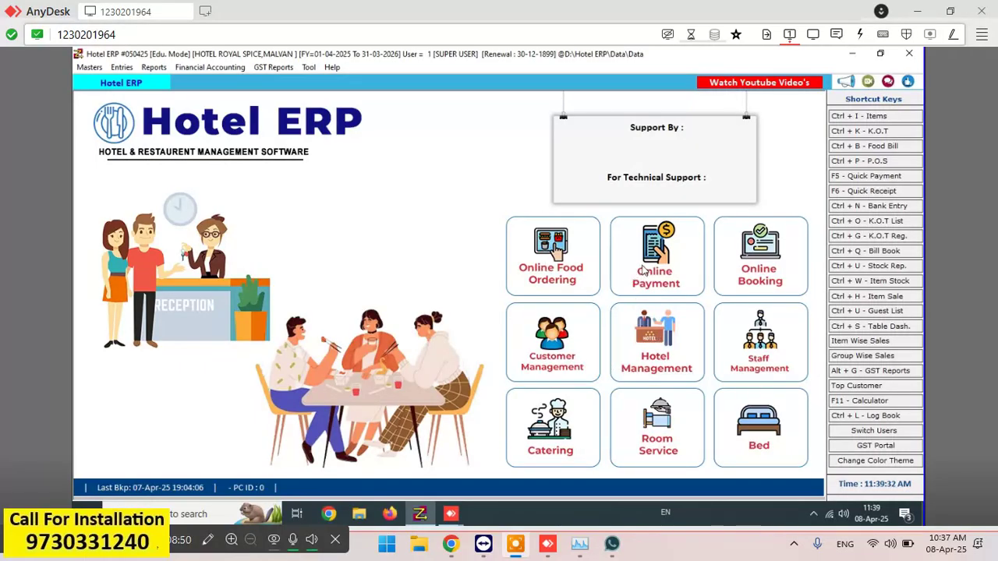
- Create a new Food Bill number 1, dated 08-04-2025, and reach the item entry field
left_click(884, 147)
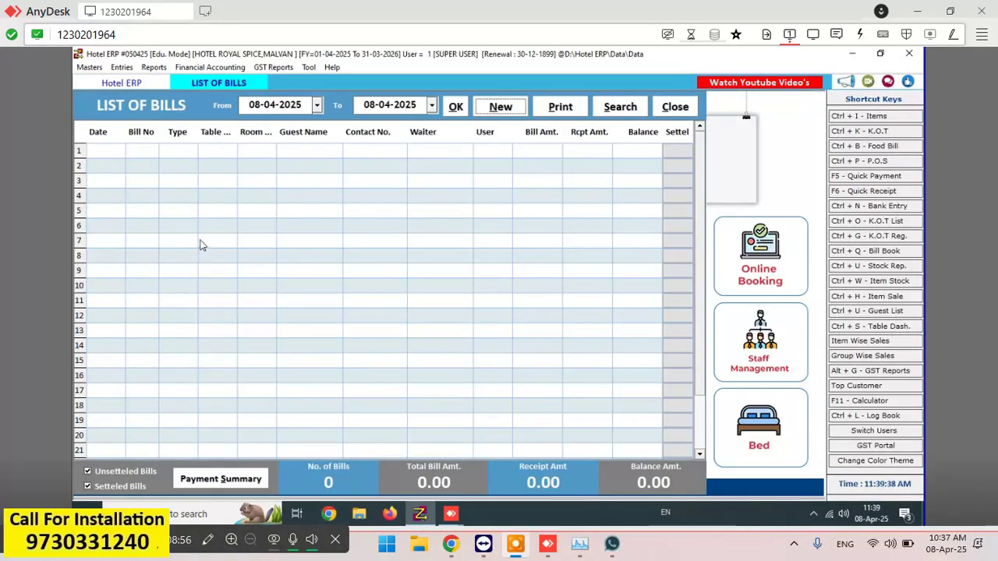
left_click(497, 111)
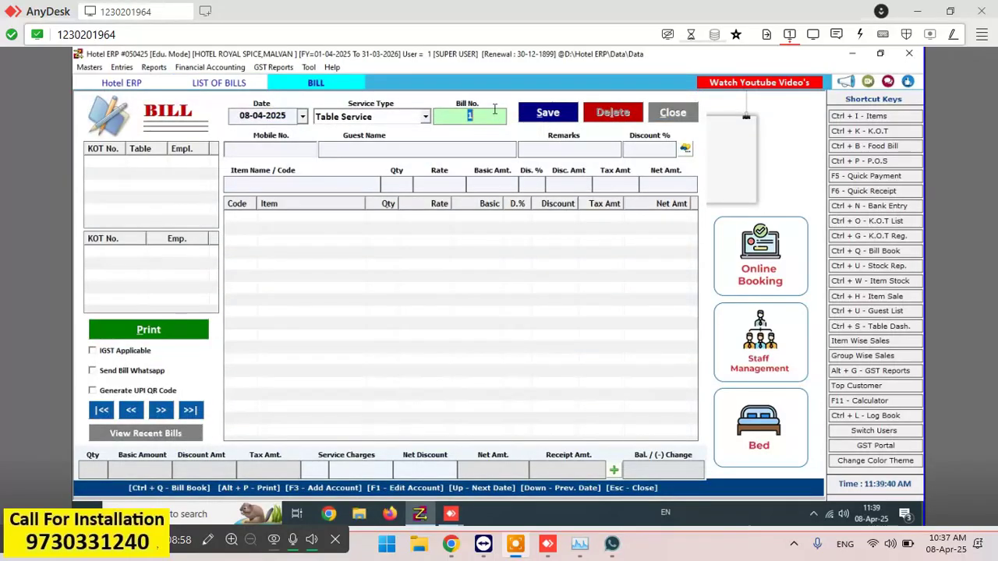
key("Return")
key("Return")
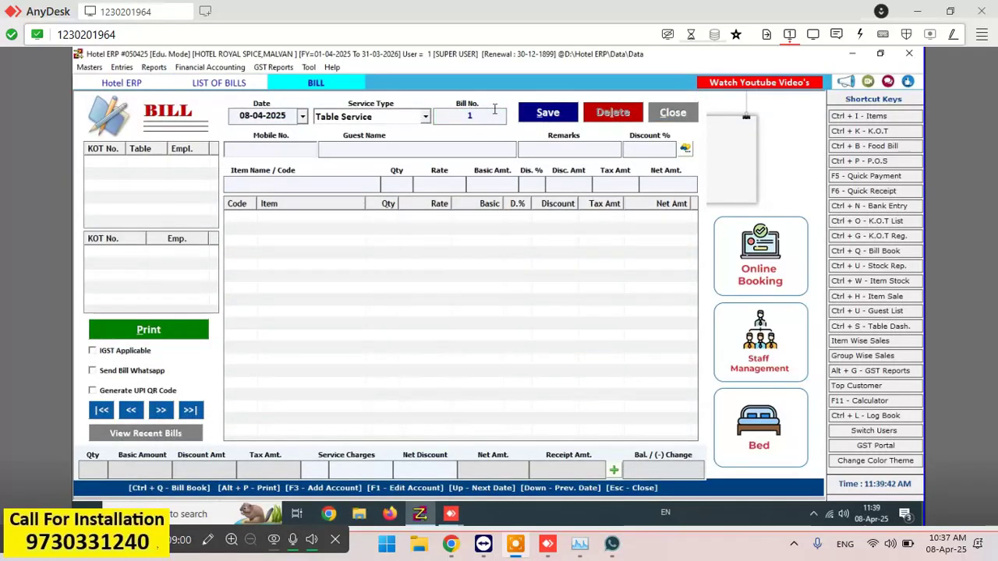
key("Return")
key("Return")
key("Return")
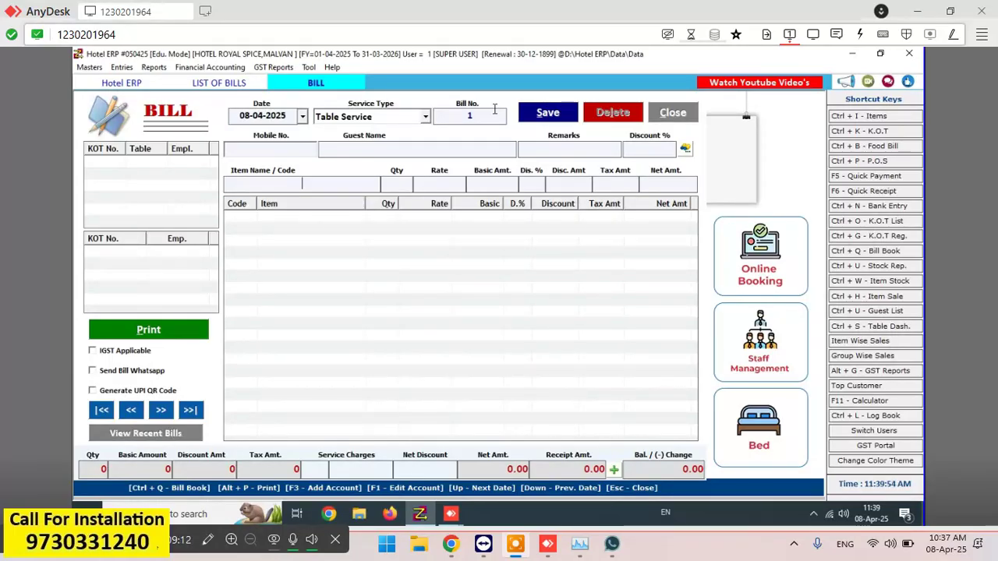
- Add a DSP BLACK 180ML line with quantity 1 at rate 180
type("ds")
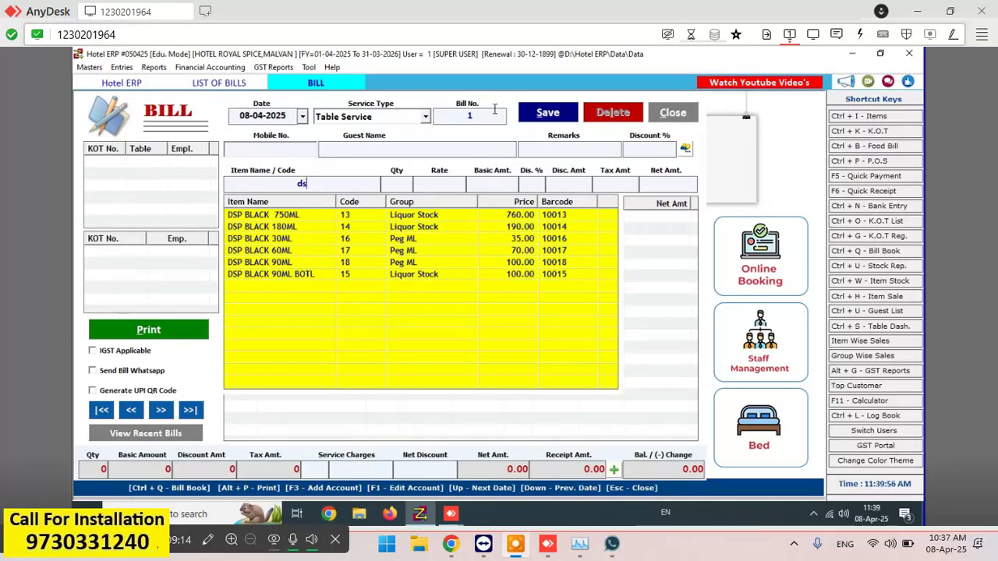
key("Down")
key("Down")
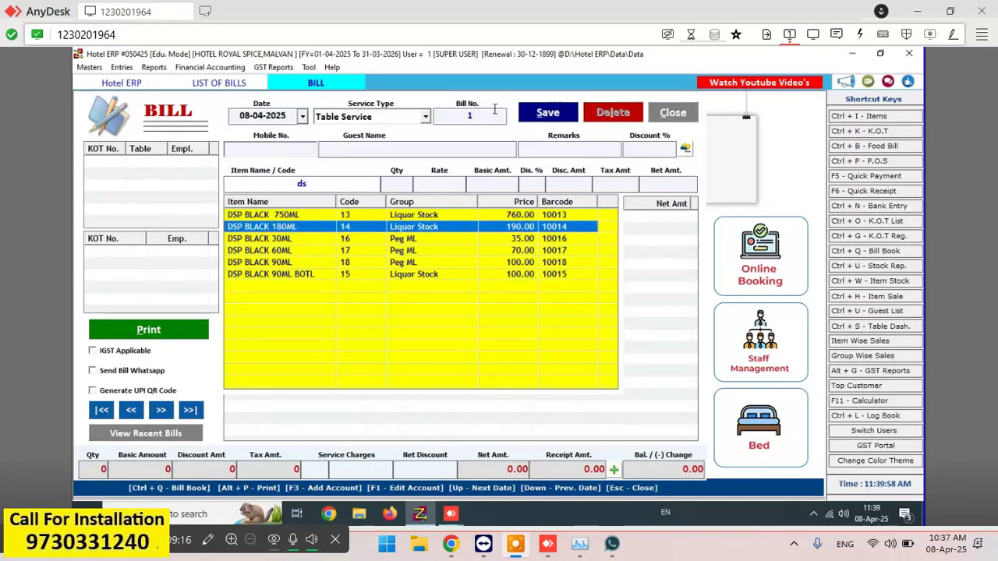
key("Return")
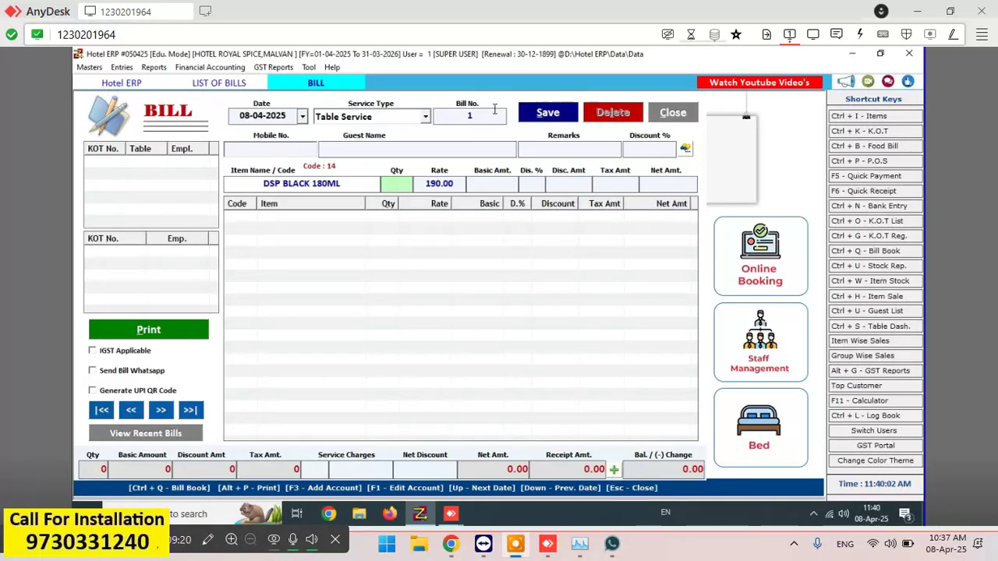
type("1")
key("Return")
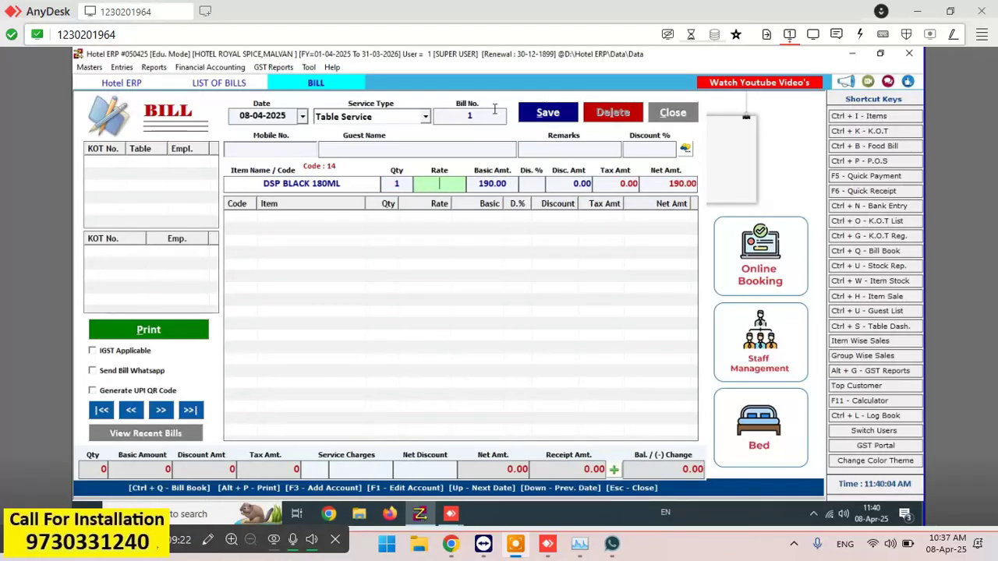
type("180")
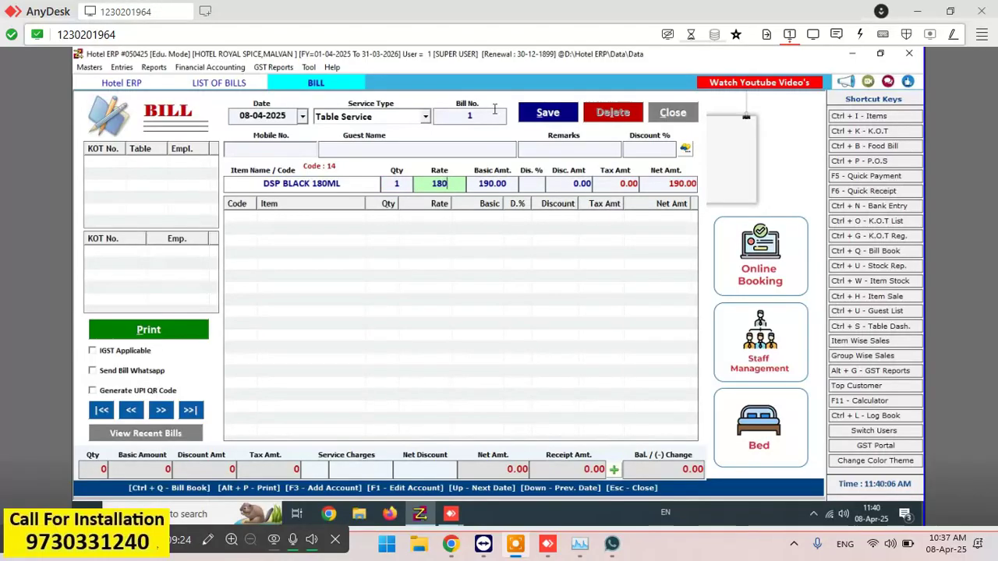
key("Return")
key("Return")
key("Return")
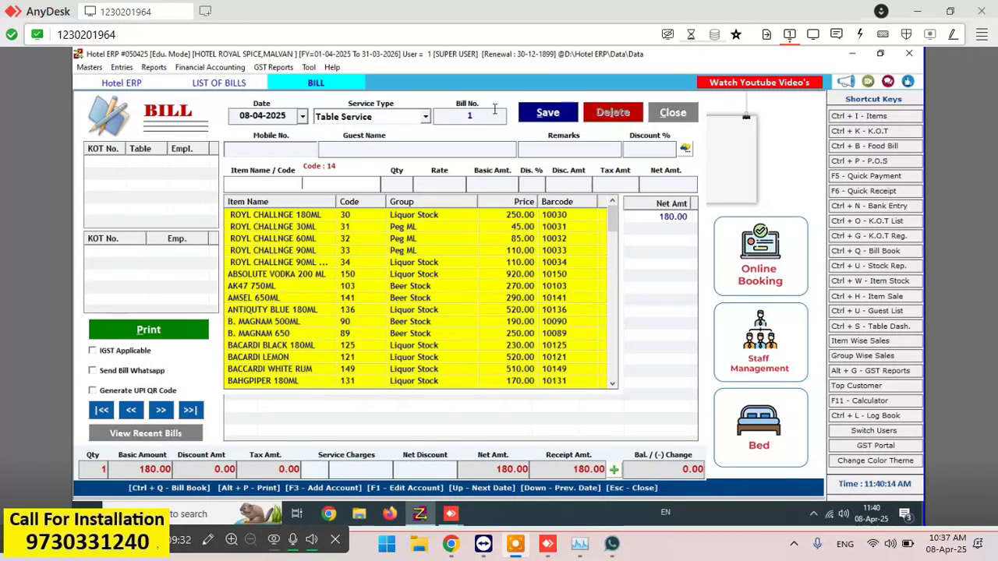
- Add a DR.BRANDY 180ML line with quantity 2, keeping the 150.00 rate
type("dr")
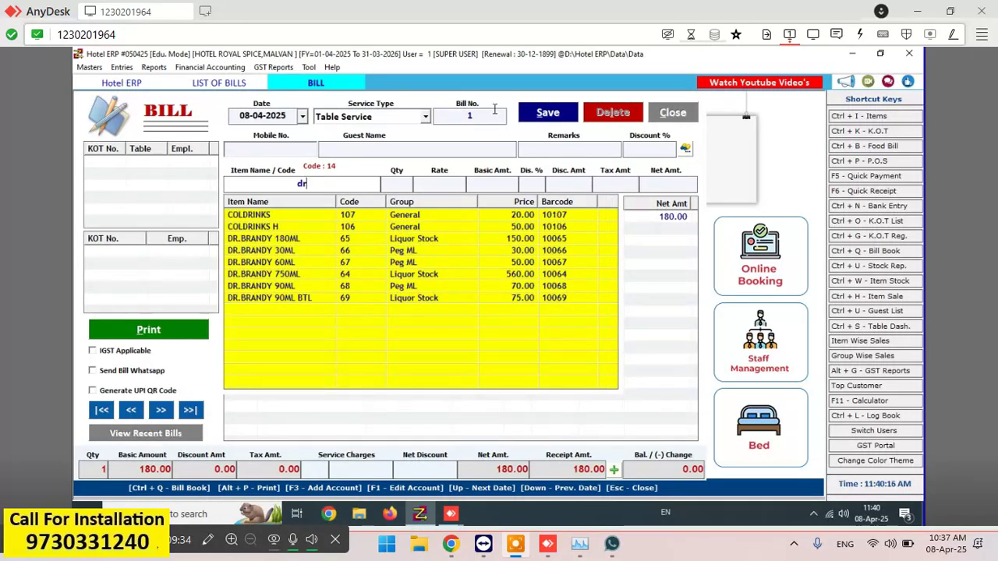
key("Down")
key("Down")
key("Down")
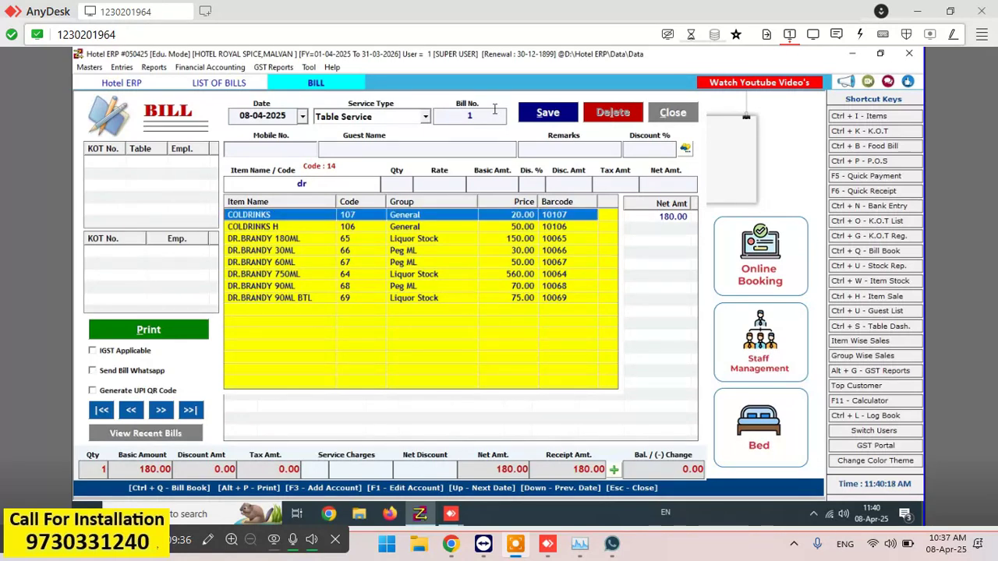
key("Return")
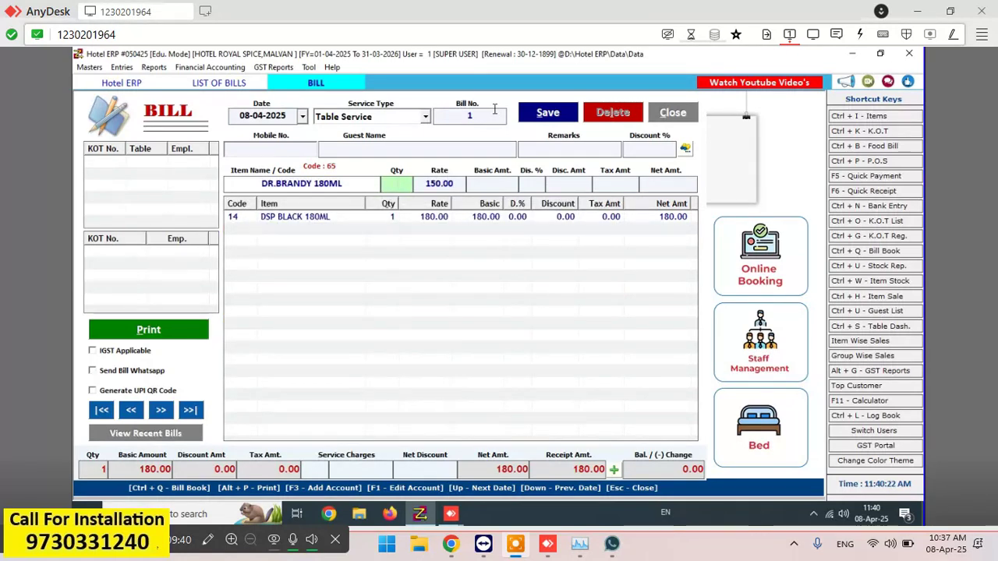
type("2")
key("Return")
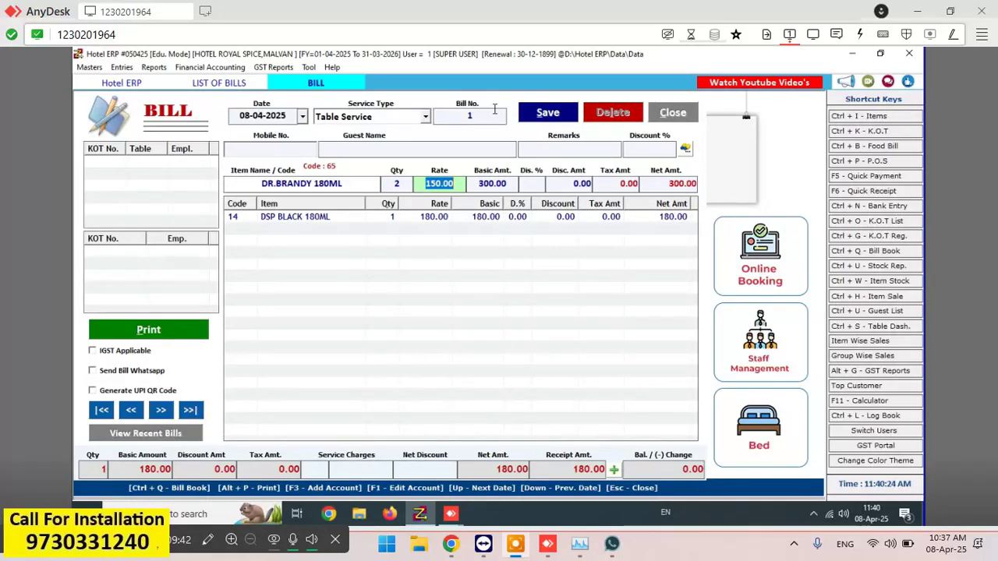
key("Return")
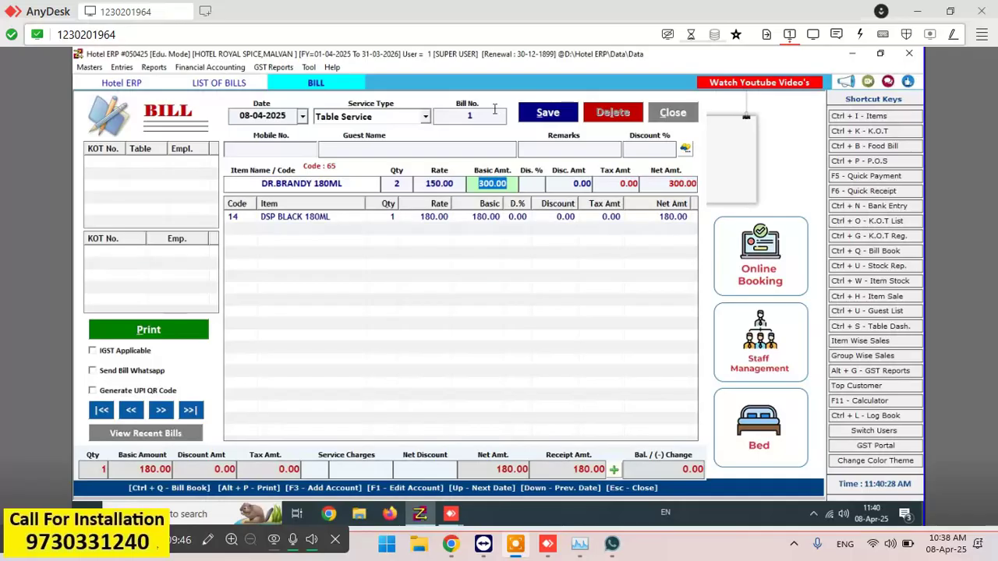
key("Return")
key("Return")
key("Return")
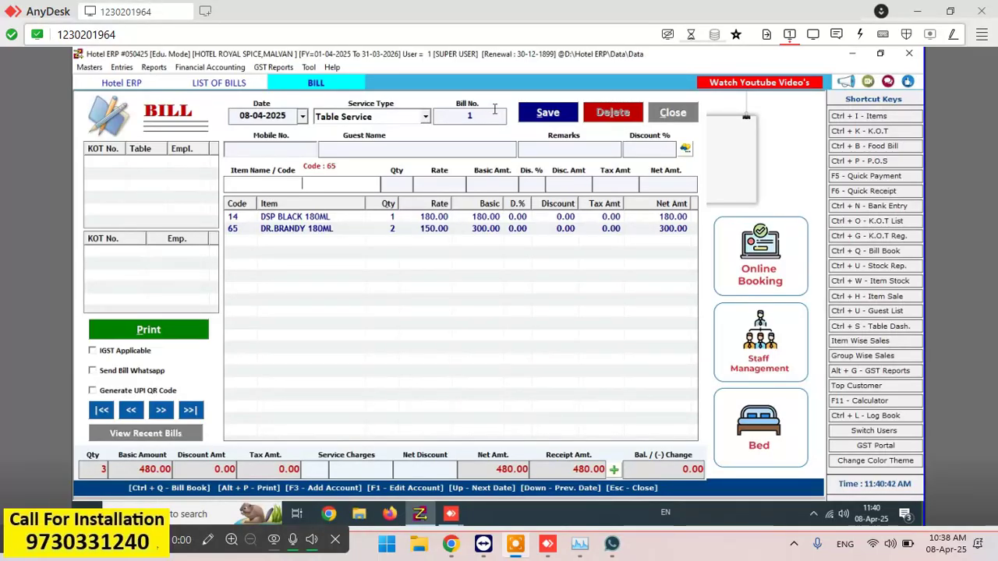
- Add another DSP BLACK 180ML line, quantity 1, rate changed from 190.00 to 180, then attempt saving
key("Return")
type("d")
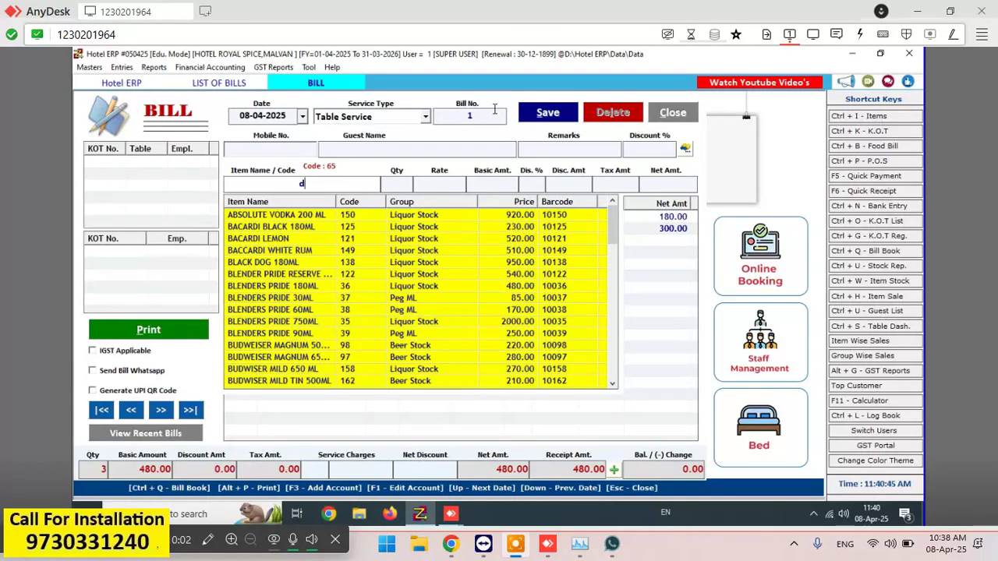
type("s")
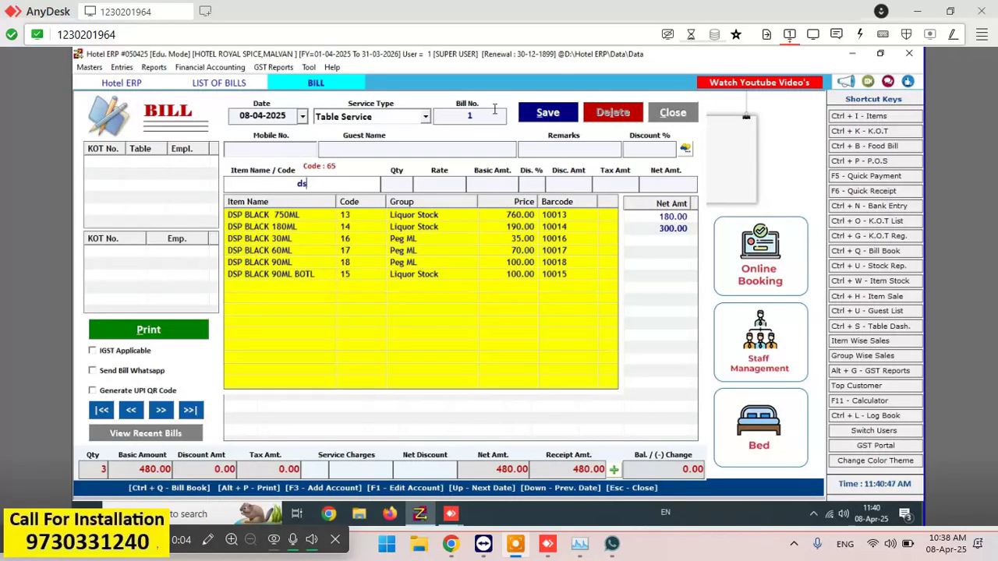
key("Down")
key("Down")
key("Return")
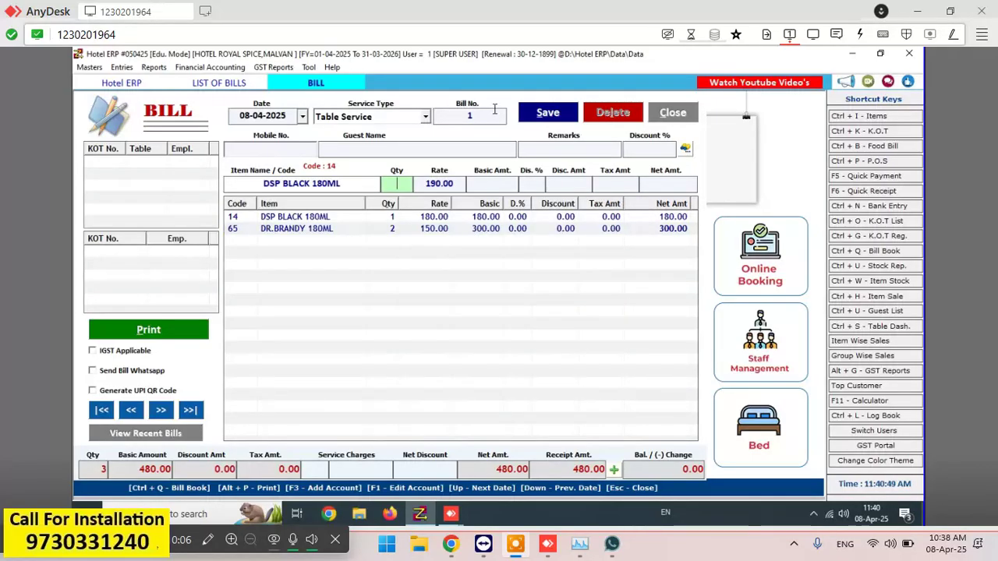
type("1")
key("Return")
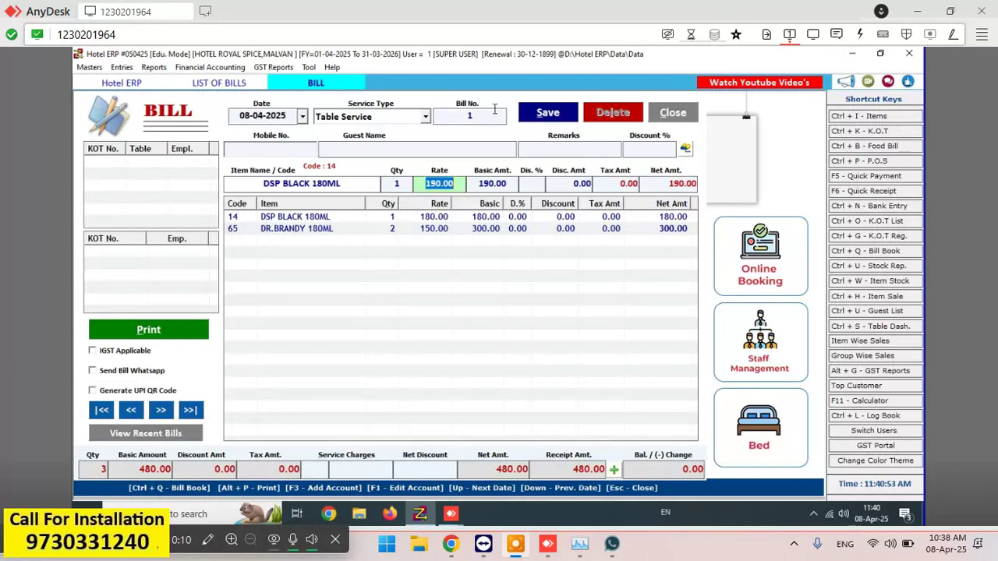
key("BackSpace")
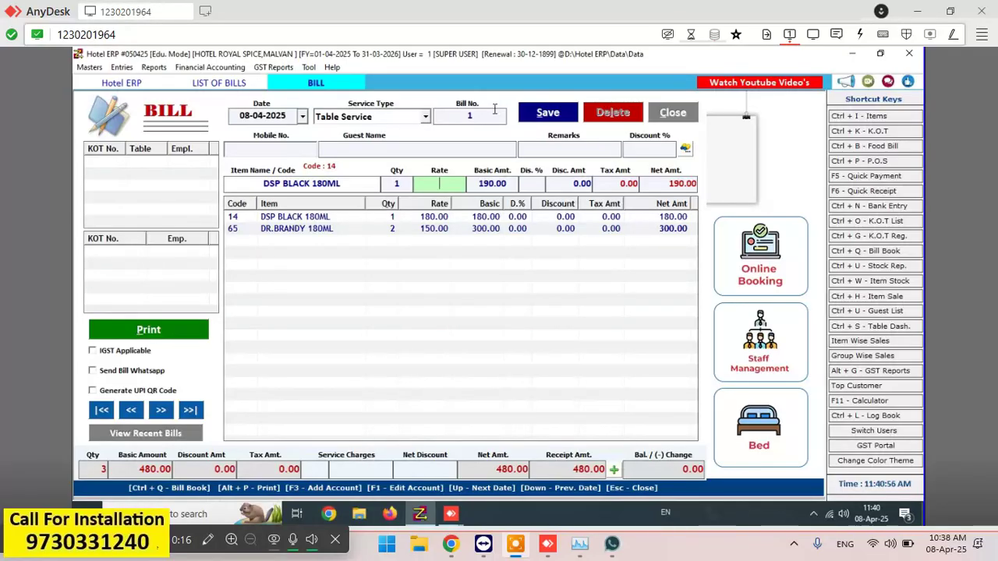
type("1")
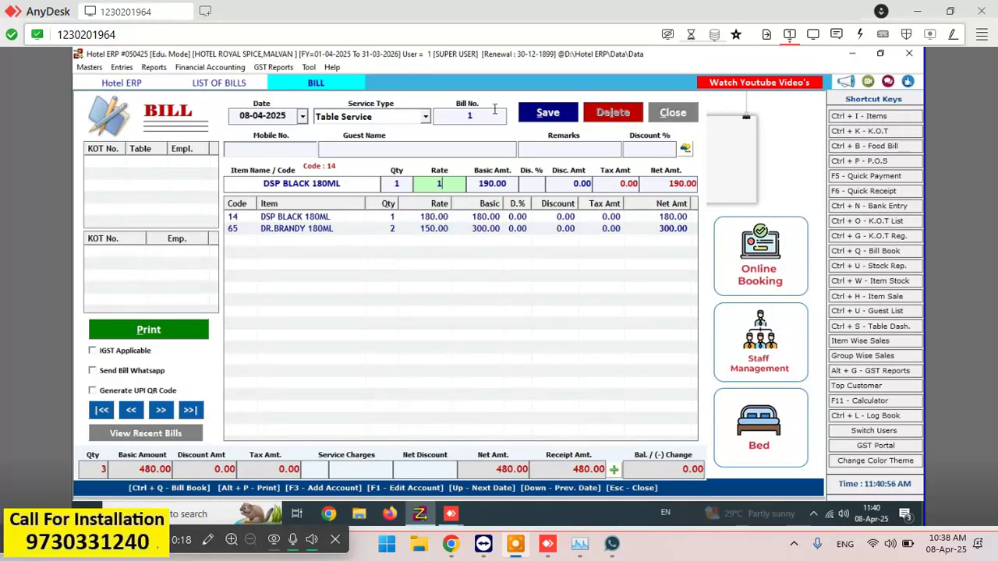
type("80")
key("Return")
key("Return")
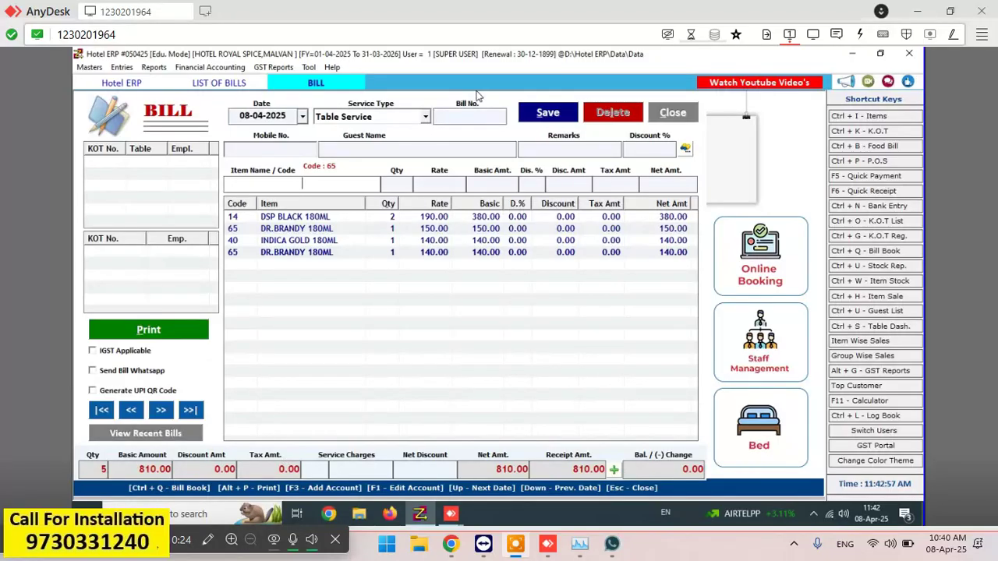
left_click(548, 114)
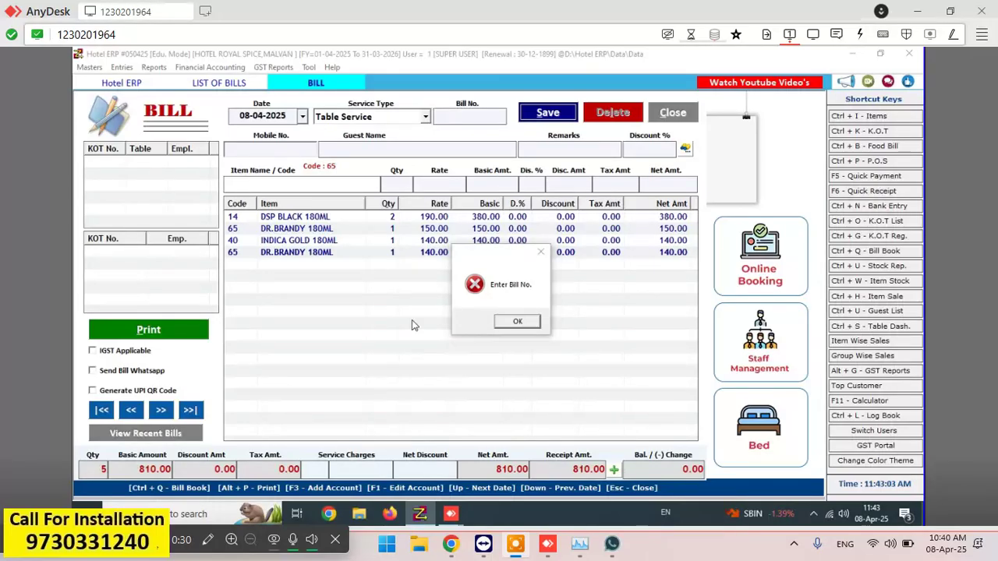
- Save the bill as bill number 1 without printing, then open the List of Bills
left_click(517, 321)
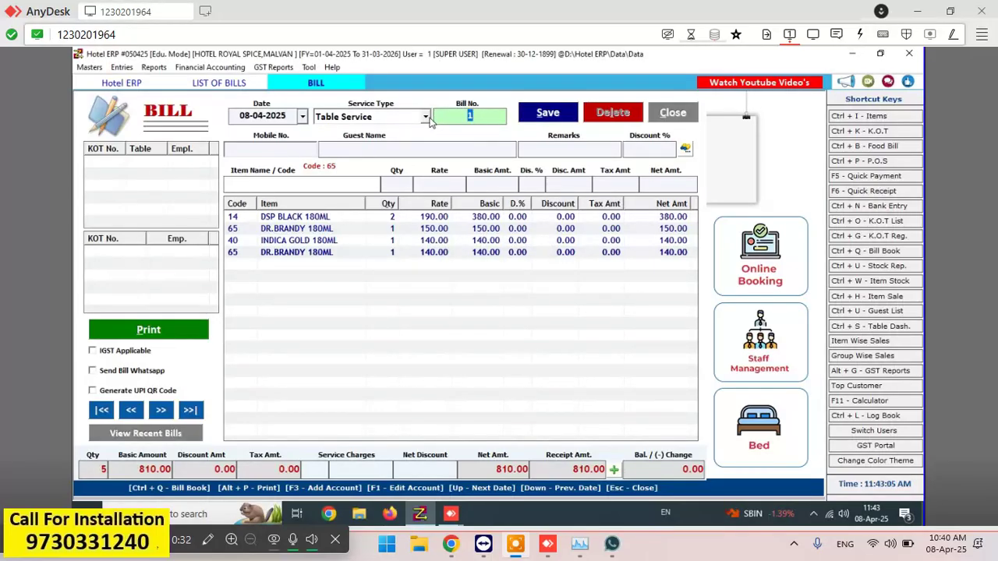
left_click(408, 149)
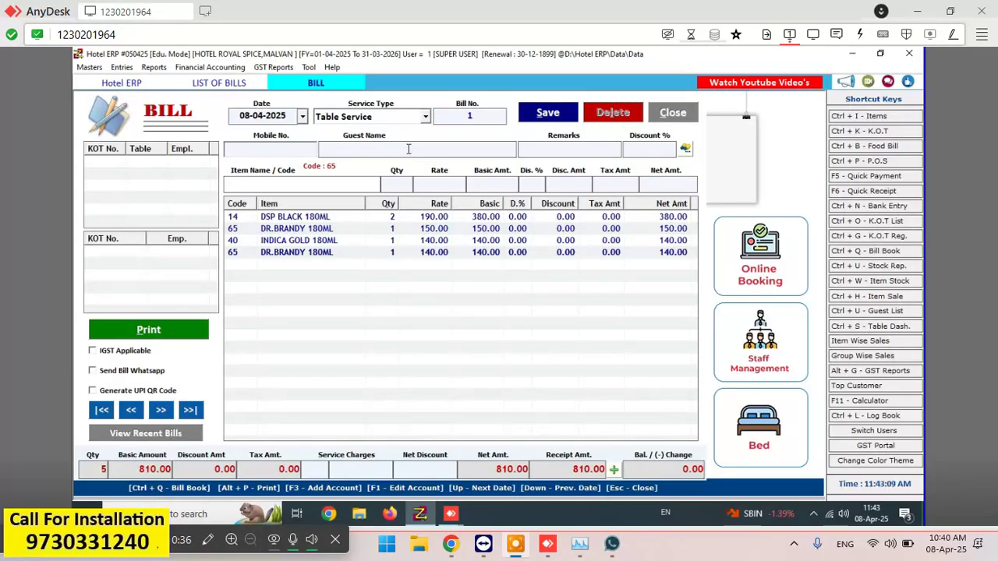
left_click(549, 118)
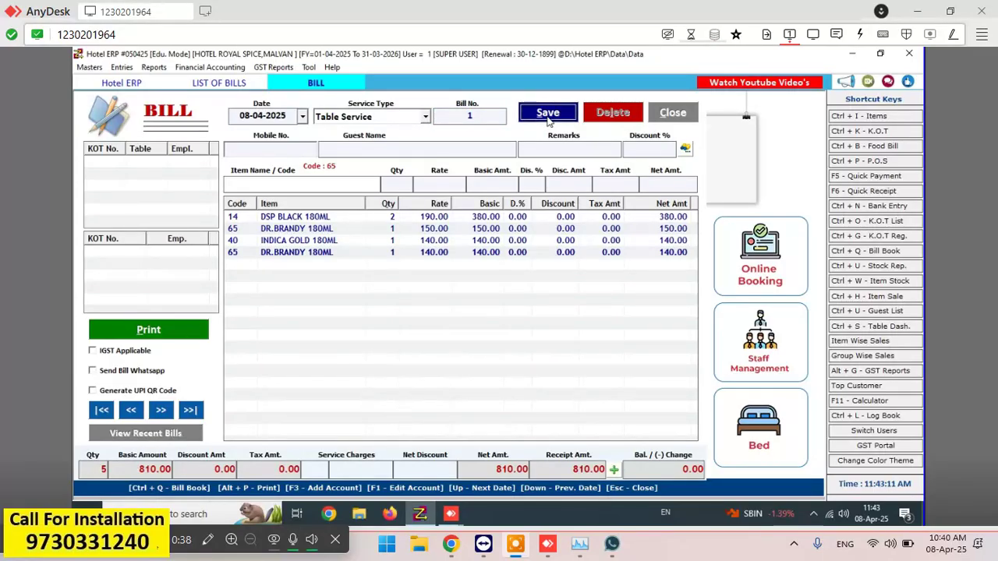
left_click(557, 325)
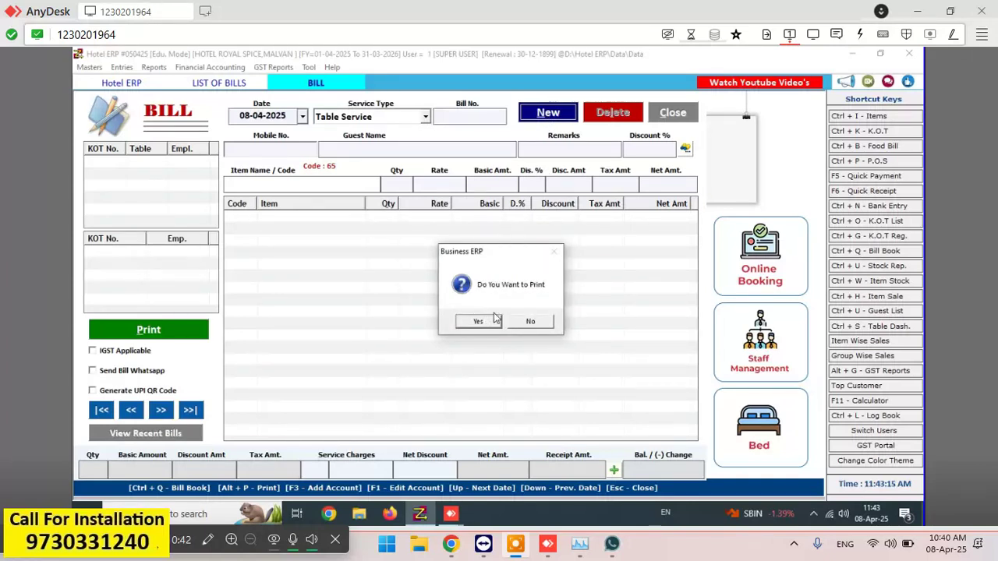
left_click(530, 322)
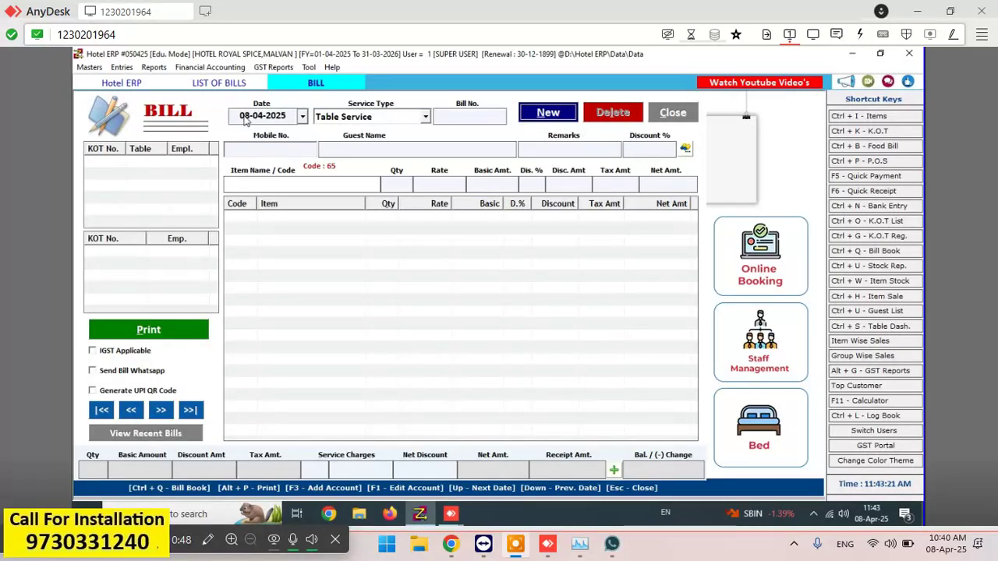
key("ctrl+q")
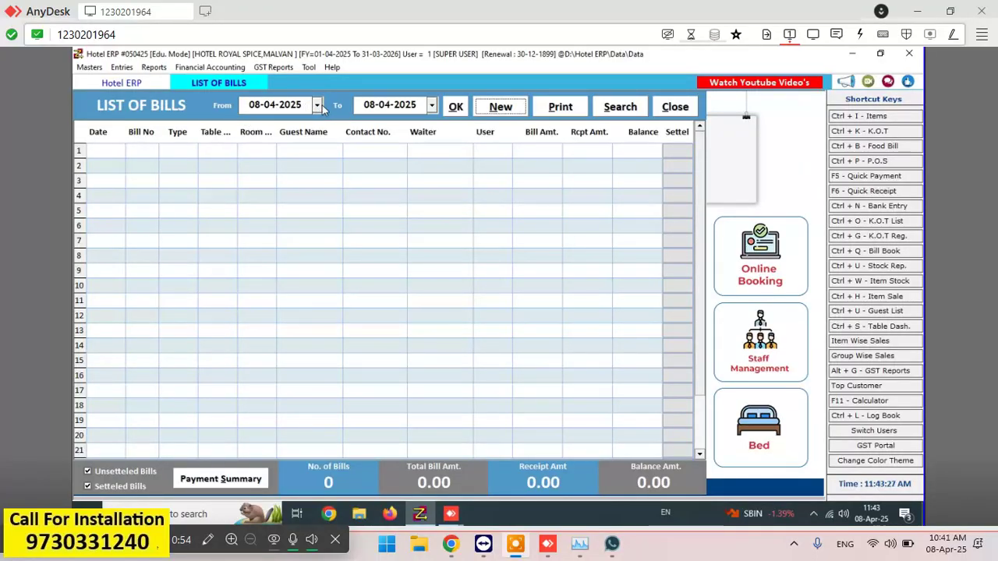
- Start a new blank bill and open the April 2025 date calendar
left_click(488, 107)
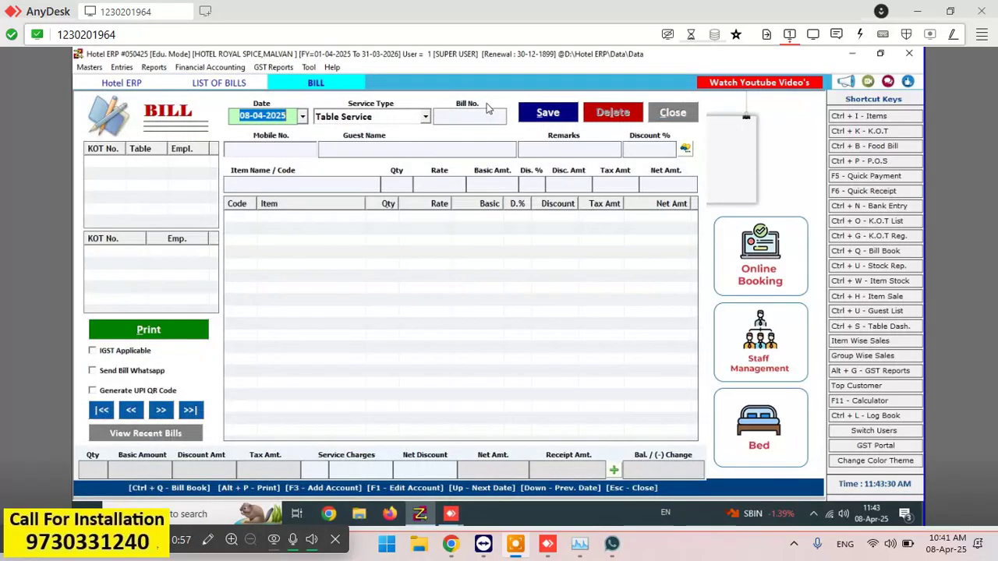
left_click(303, 117)
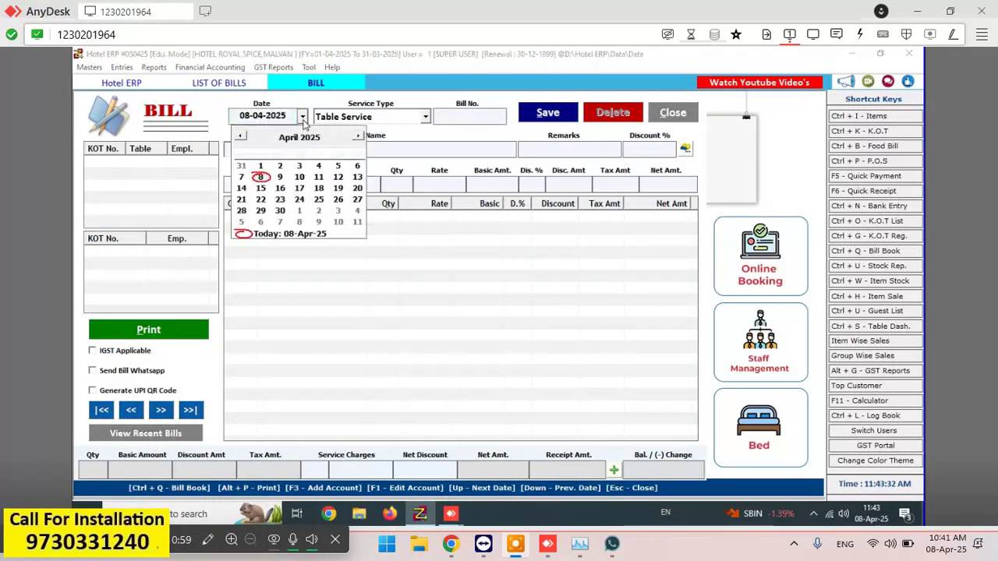
left_click(242, 179)
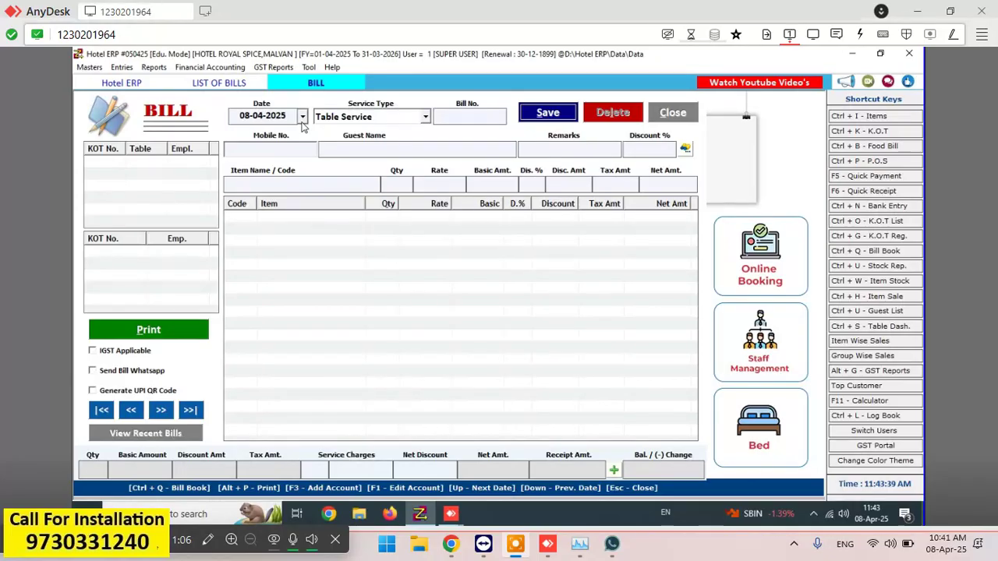
left_click(301, 119)
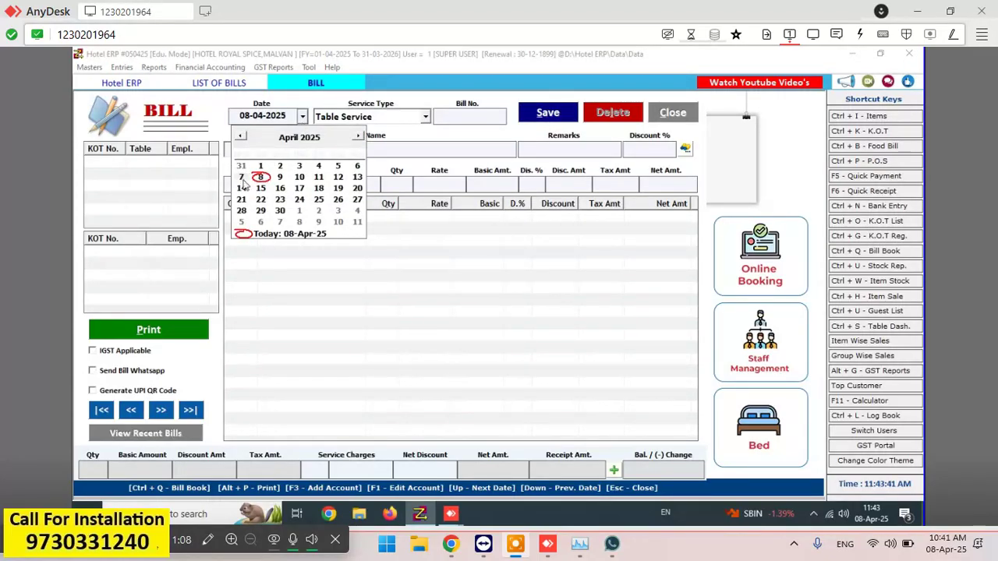
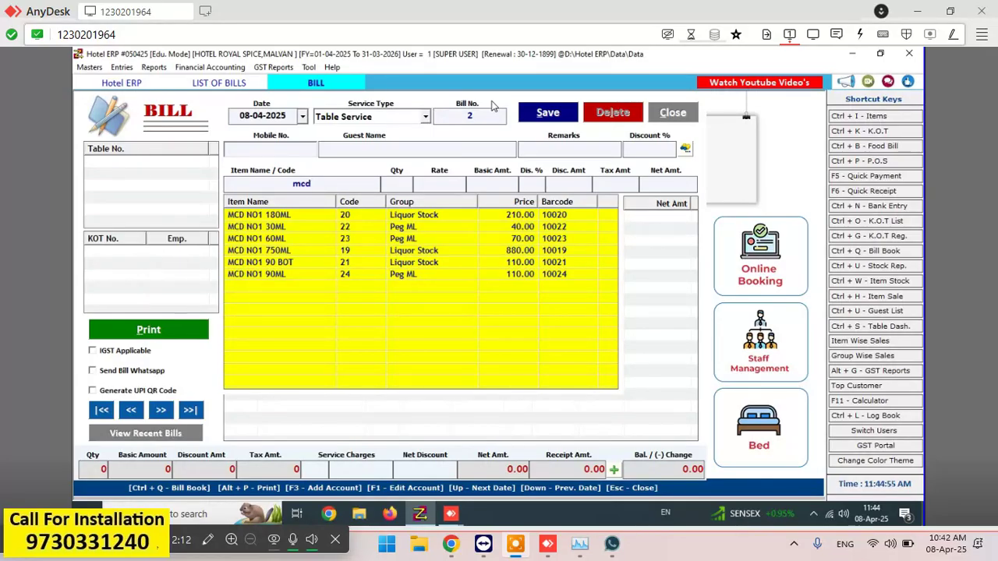
- Add MCD NO1 180ML to the bill, quantity 2 at the 210.00 rate
left_click(387, 219)
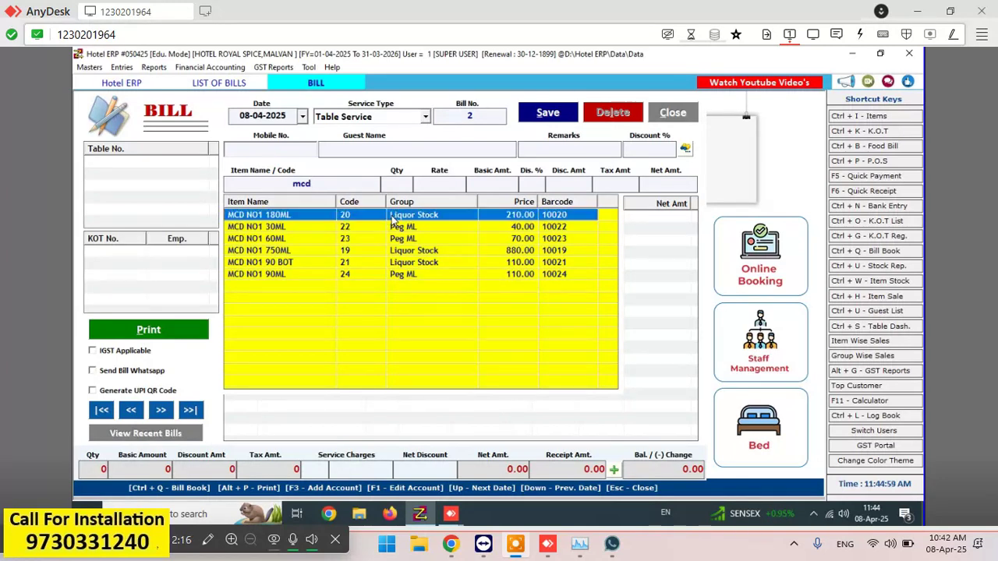
key("Return")
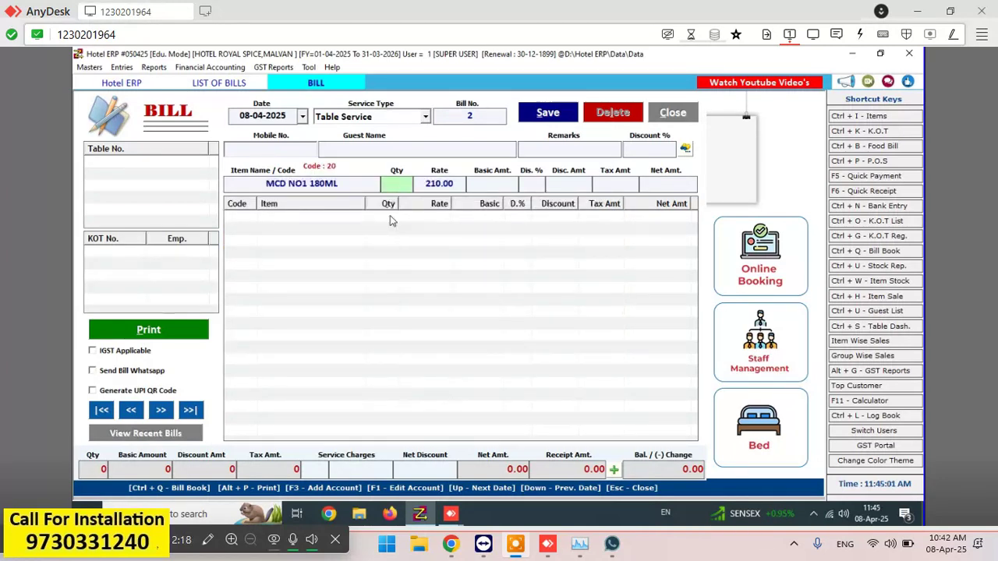
type("2")
key("Return")
key("Return")
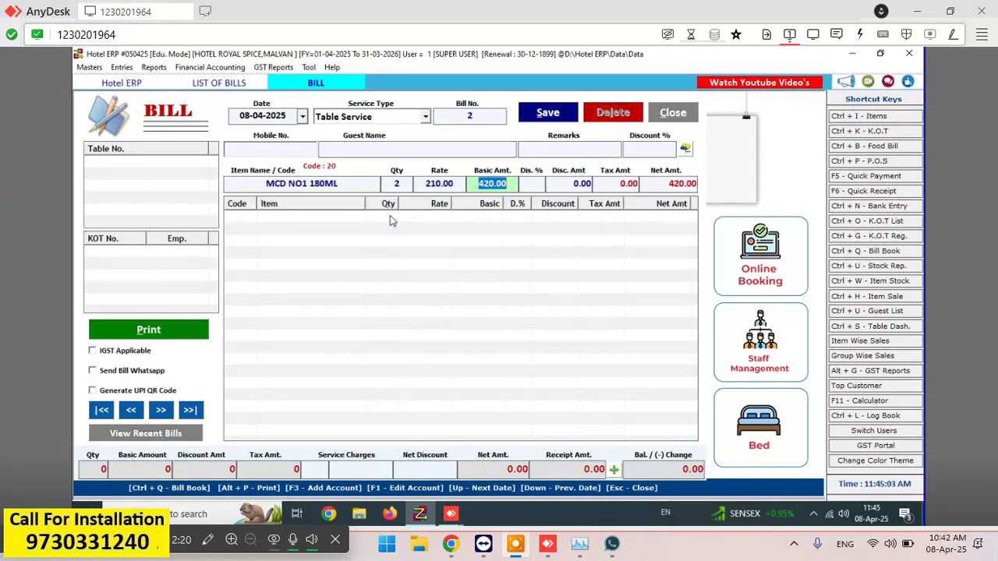
key("Return")
key("Return")
key("Return")
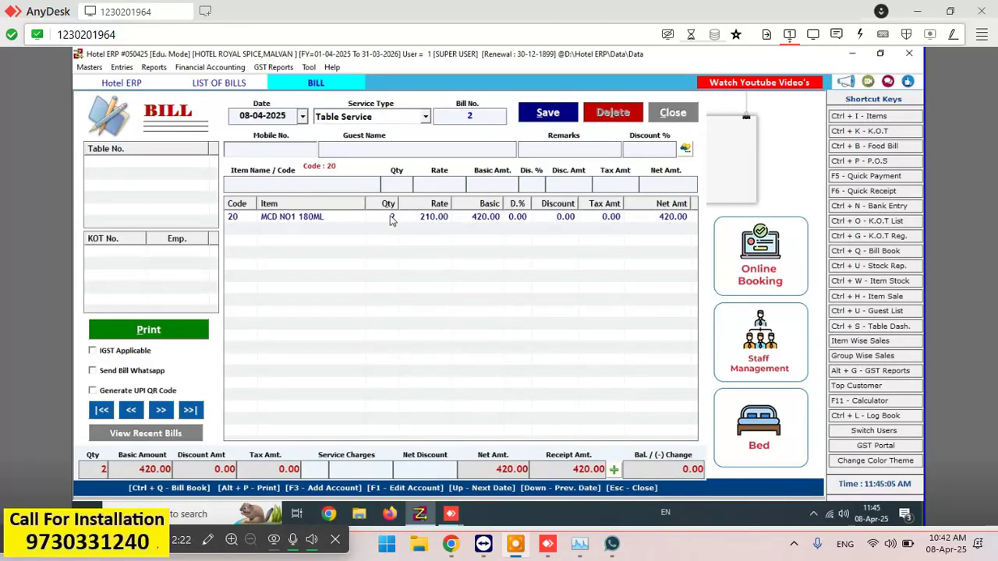
- Add INDICA GOLD 180ML, quantity 1 at 140.00, bringing the total to 560.00
type("ind")
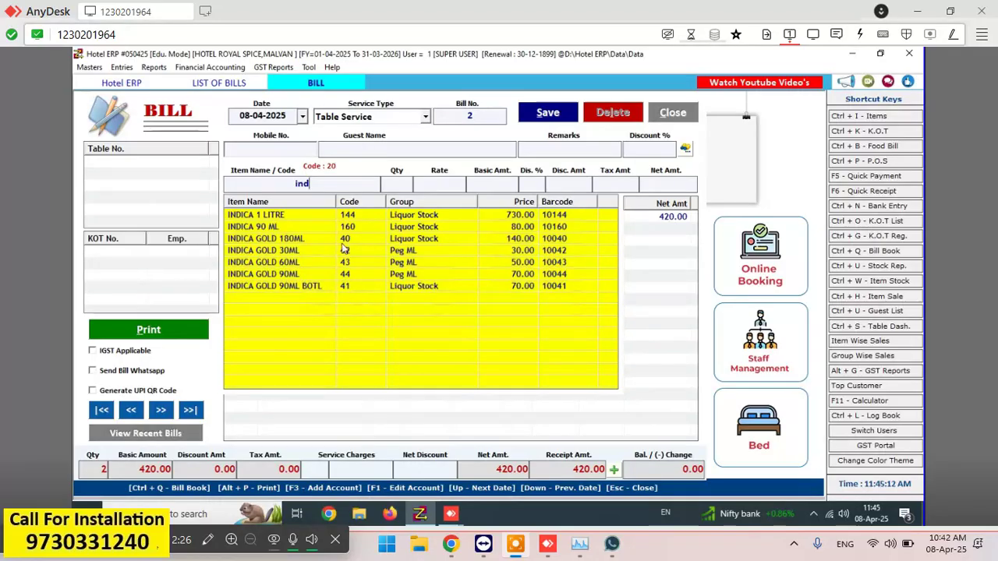
left_click(286, 242)
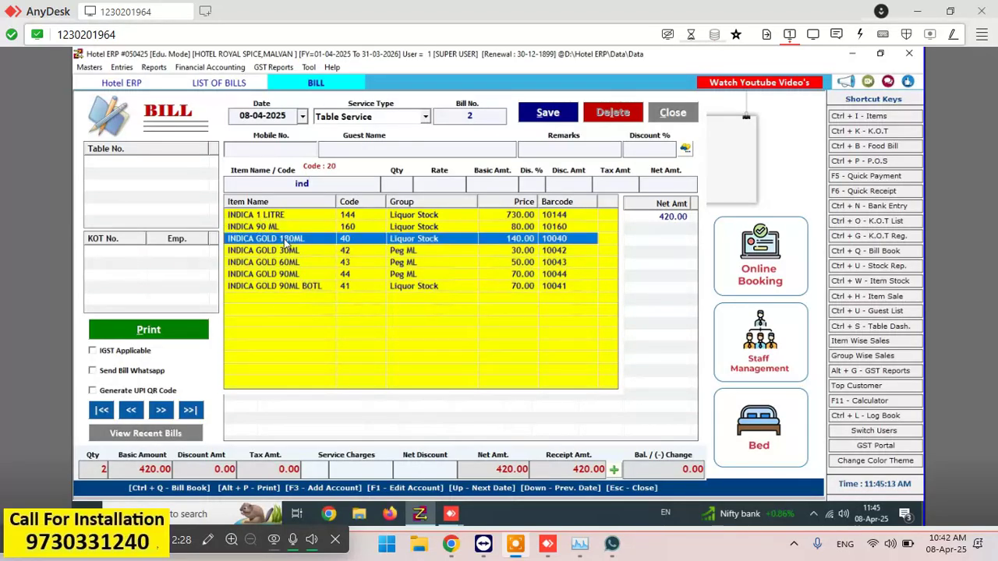
double_click(285, 242)
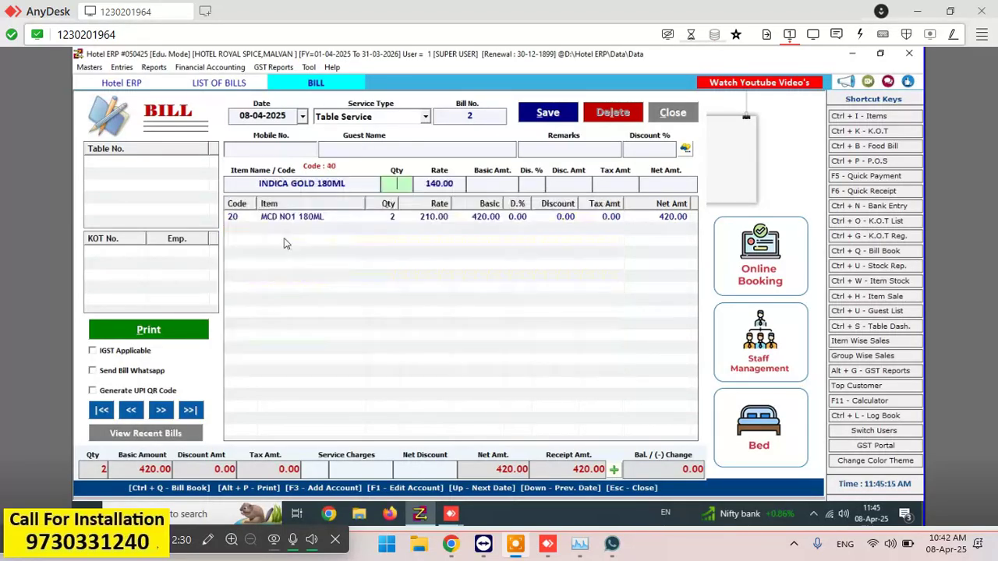
type("1")
key("Return")
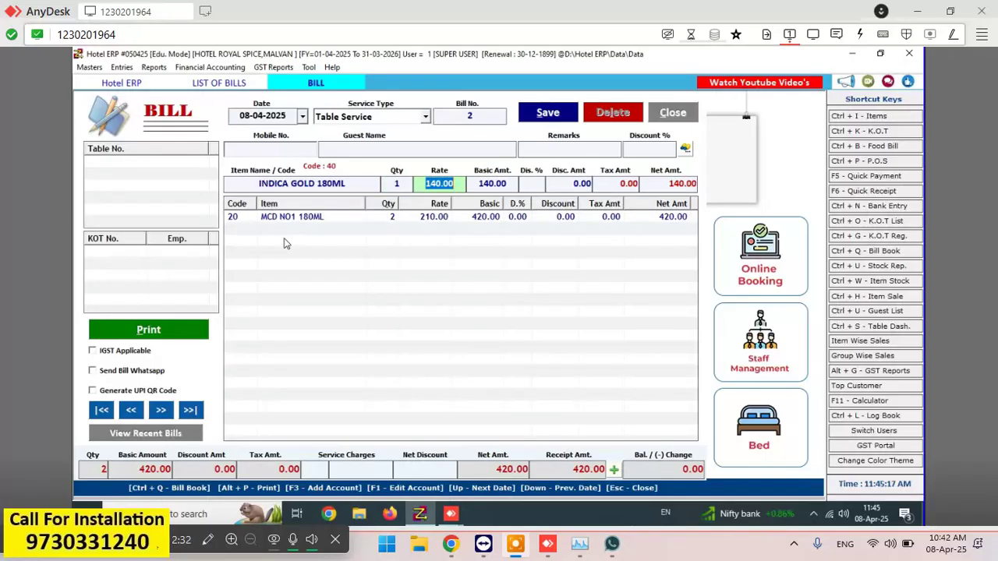
key("Return")
key("Return")
key("Return")
key("Return")
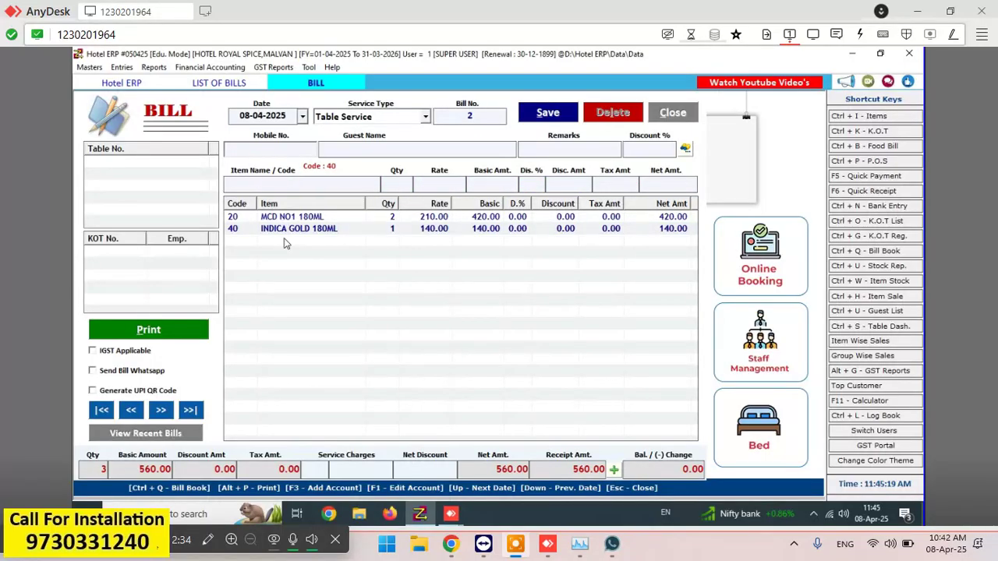
type("r")
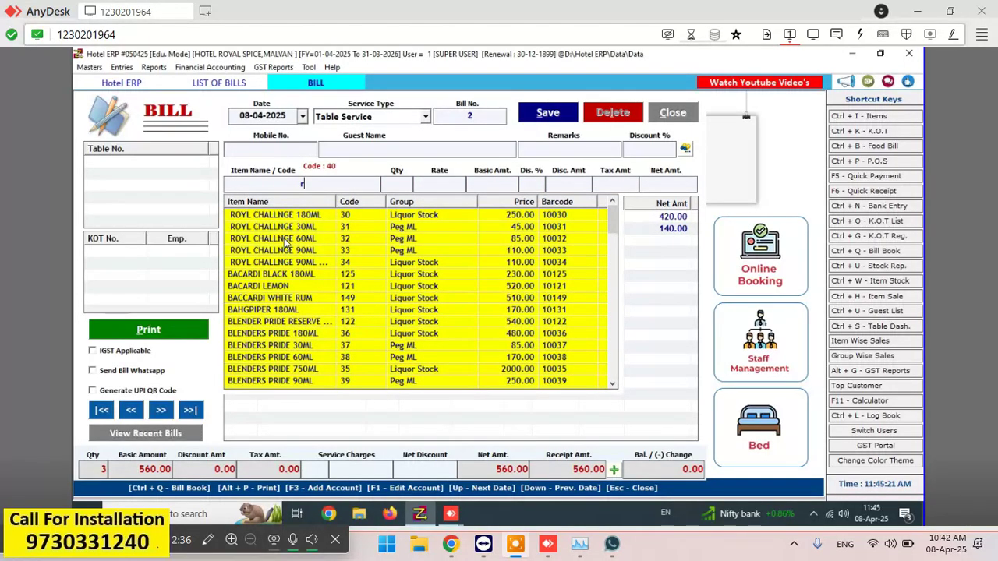
type("oy")
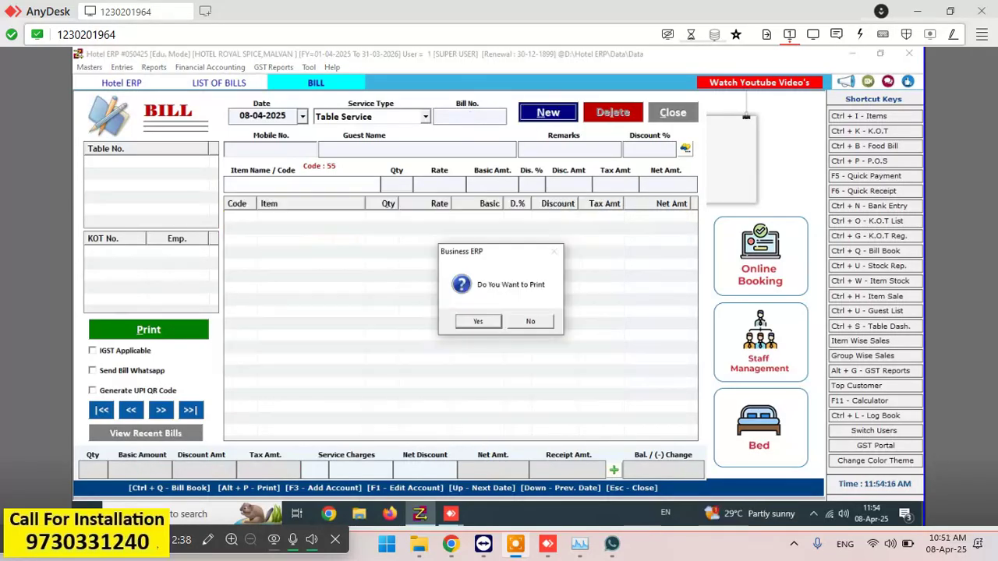
- Decline printing the bill, then close the bill form and the List of Bills
key("Tab")
key("Return")
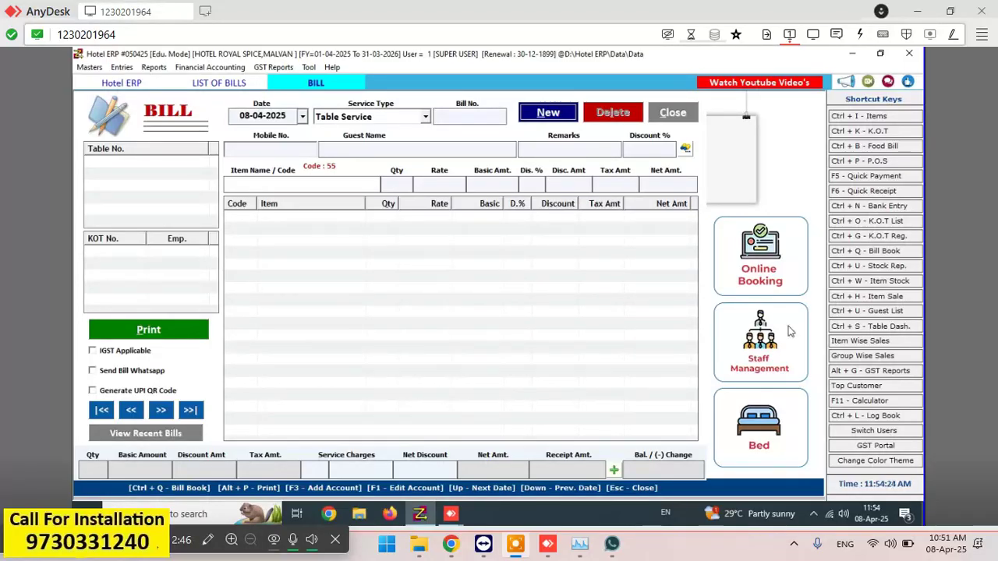
left_click(671, 114)
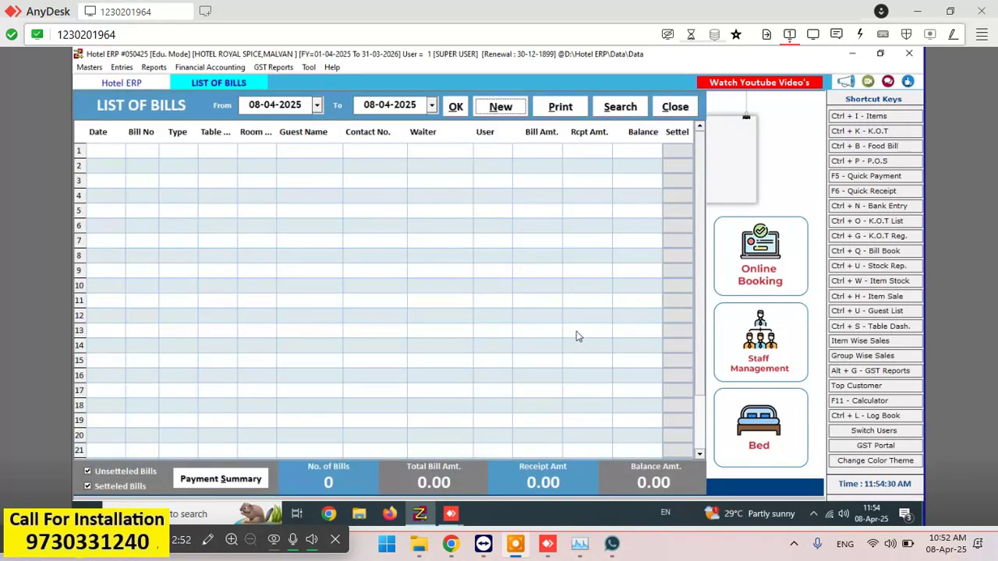
left_click(673, 108)
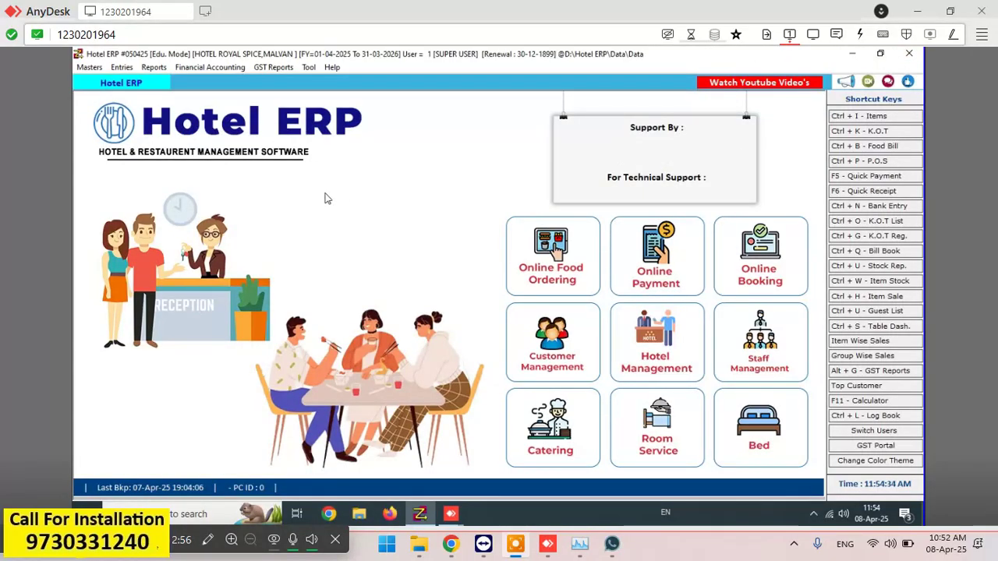
left_click(155, 67)
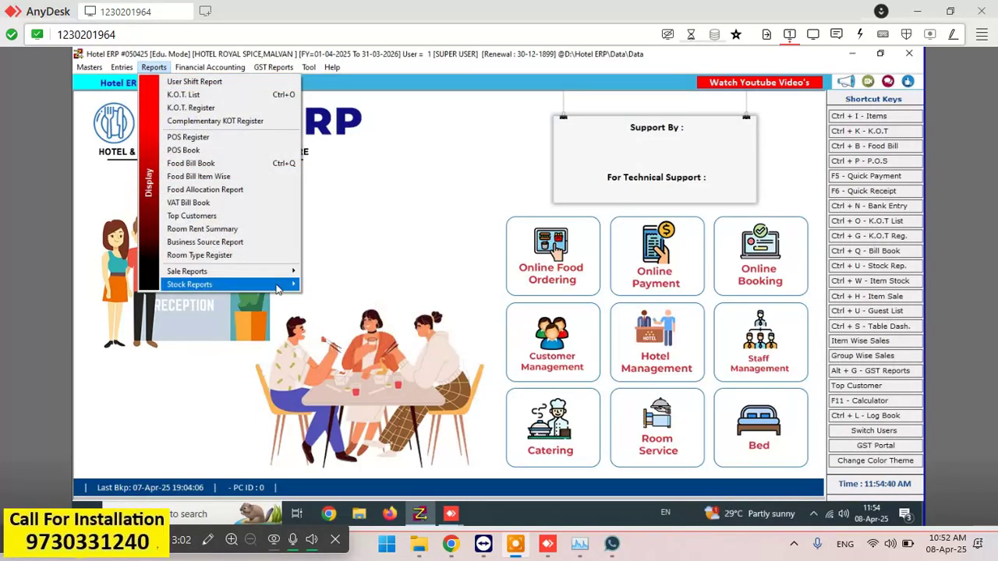
mouse_move(277, 285)
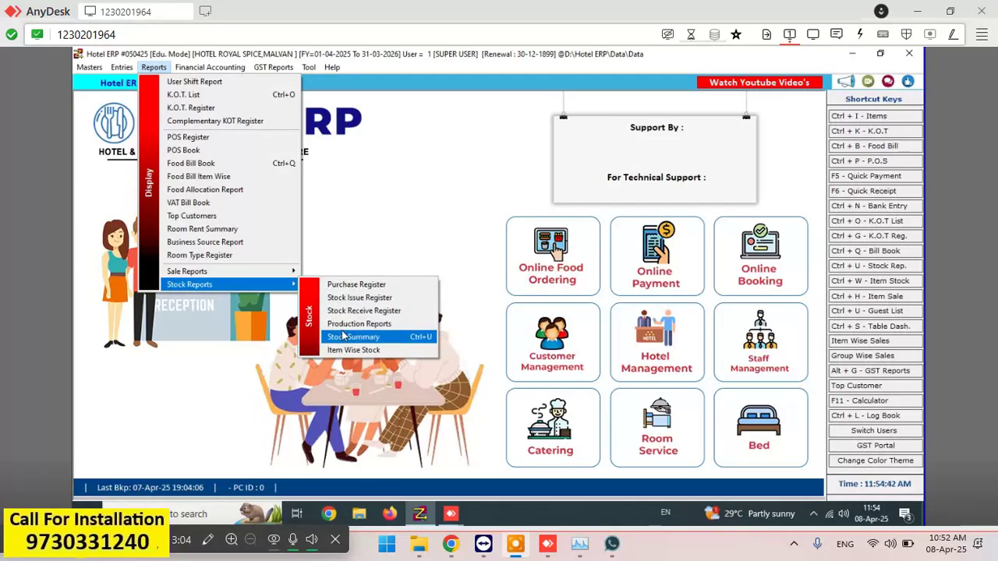
left_click(343, 336)
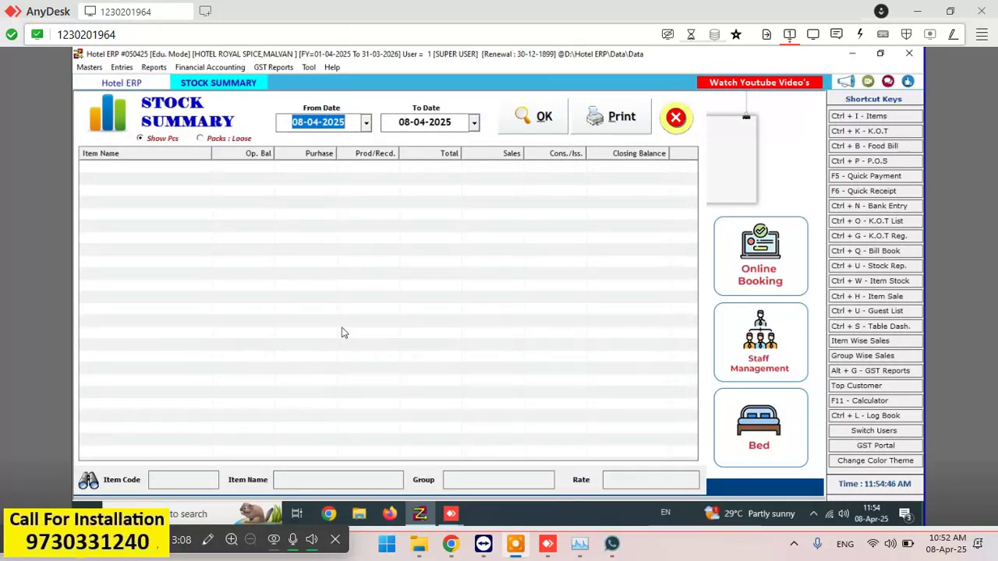
left_click(207, 140)
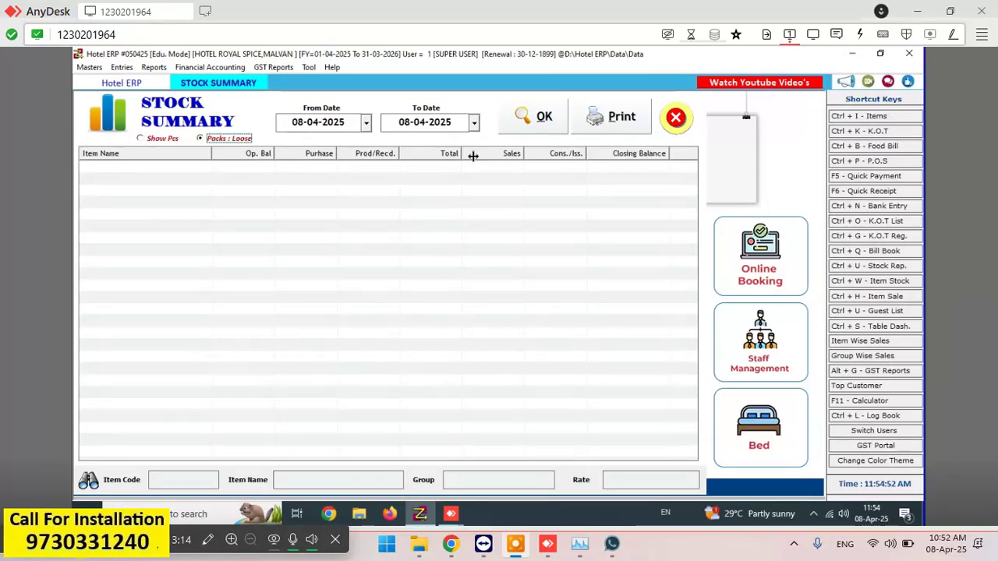
left_click(546, 129)
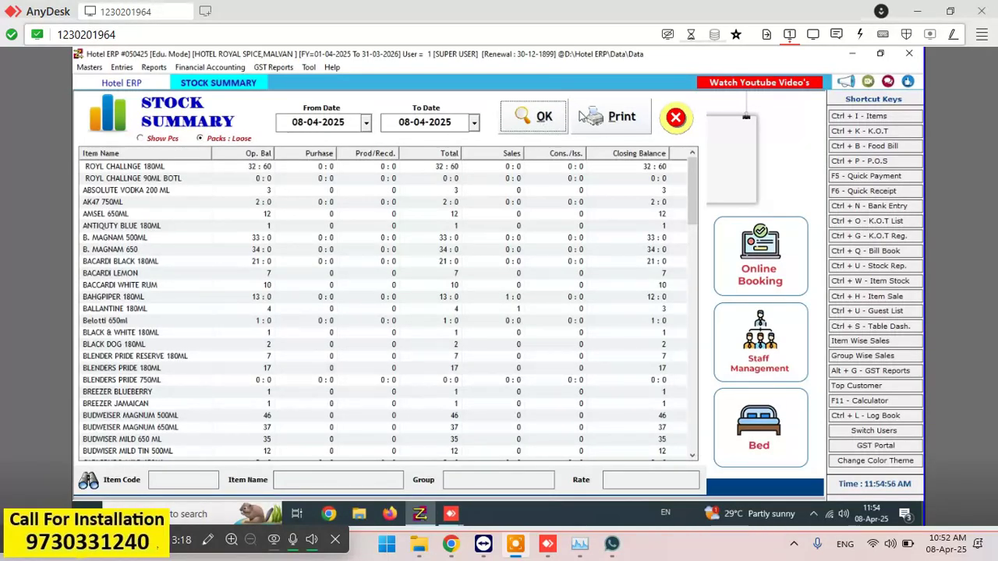
left_click(580, 115)
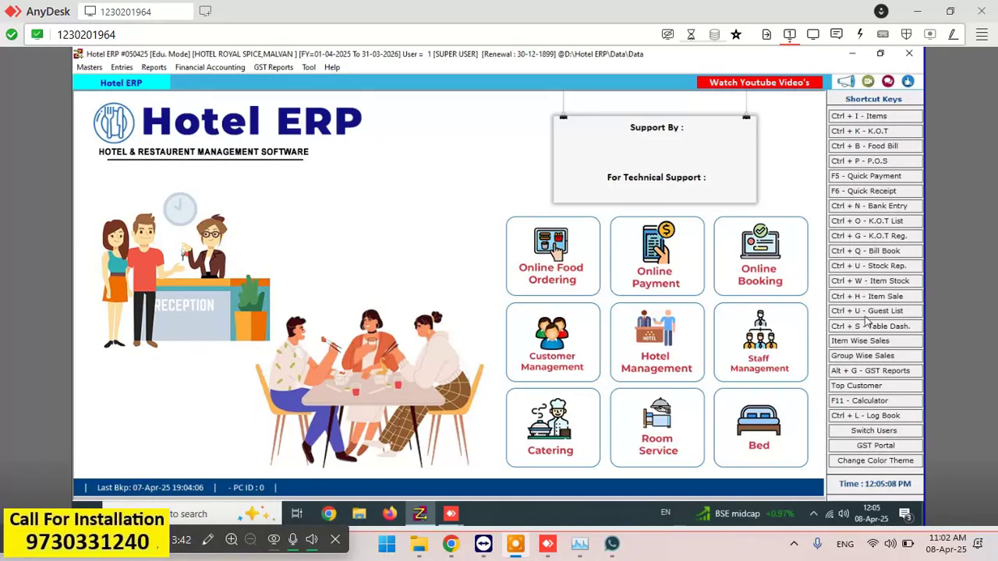
- Open the Table Dashboard showing 44 free tables and select table AC-1
left_click(873, 327)
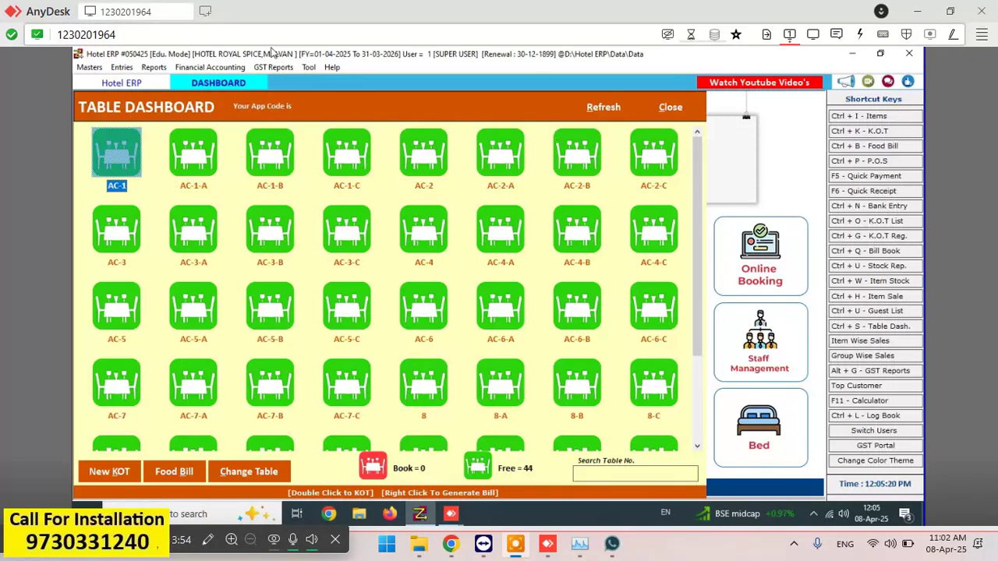
left_click(125, 153)
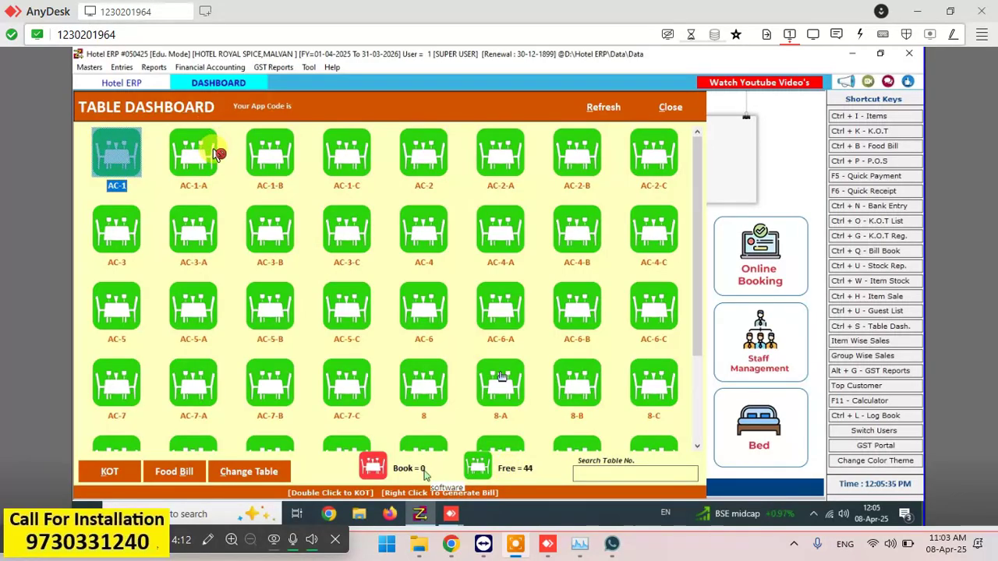
left_click(343, 170)
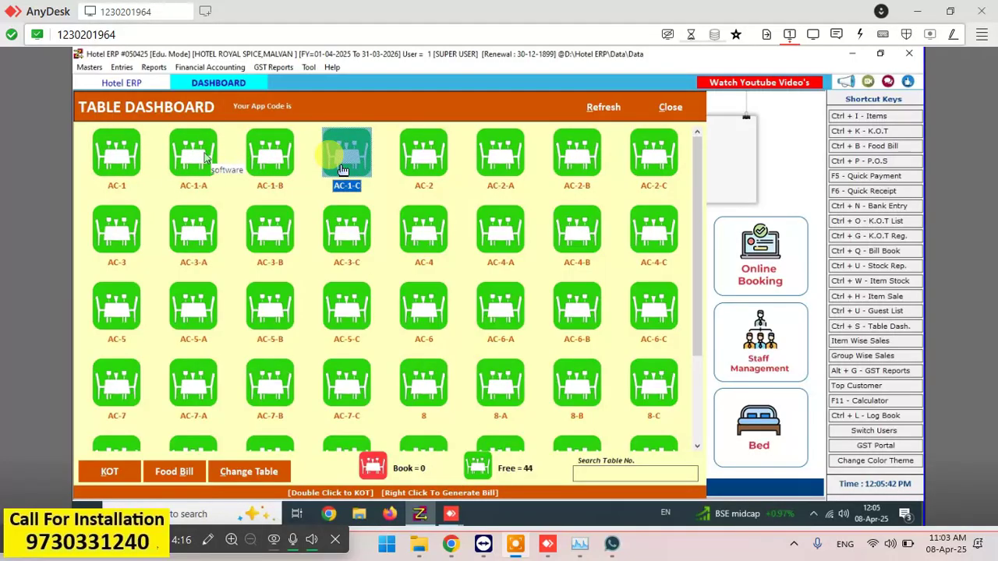
left_click(422, 179)
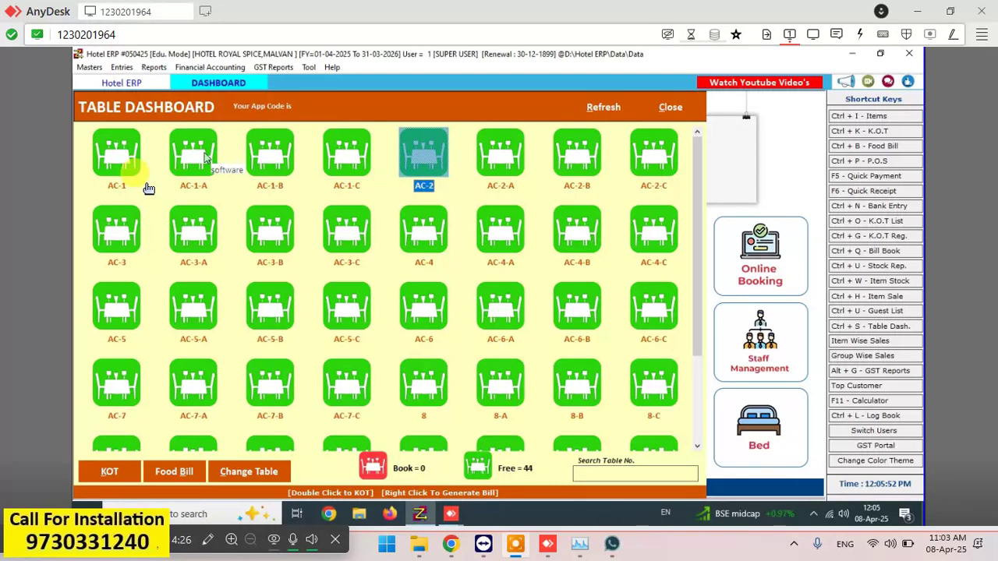
left_click(110, 163)
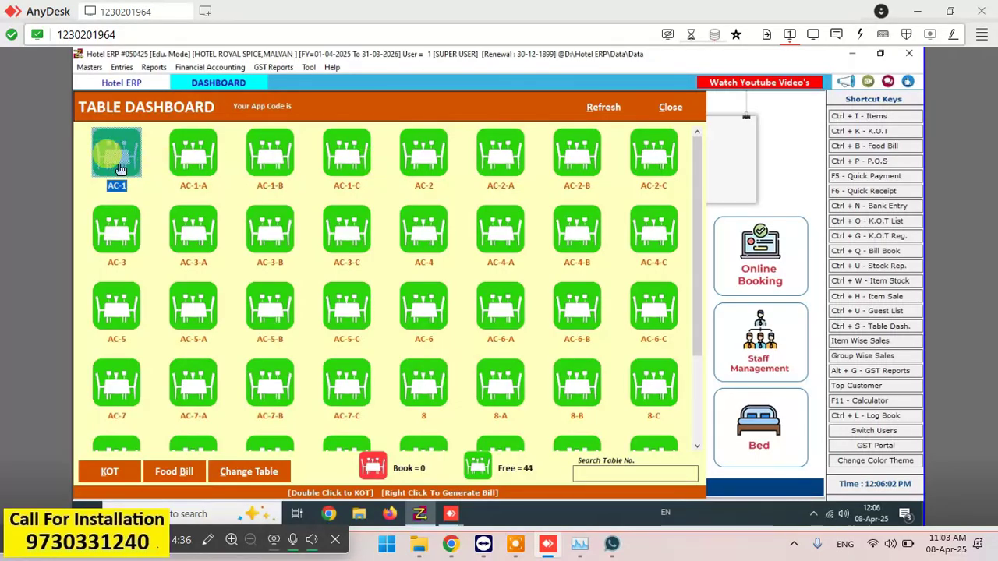
- Discard the first KOT attempt and reselect table AC-1
left_click(118, 473)
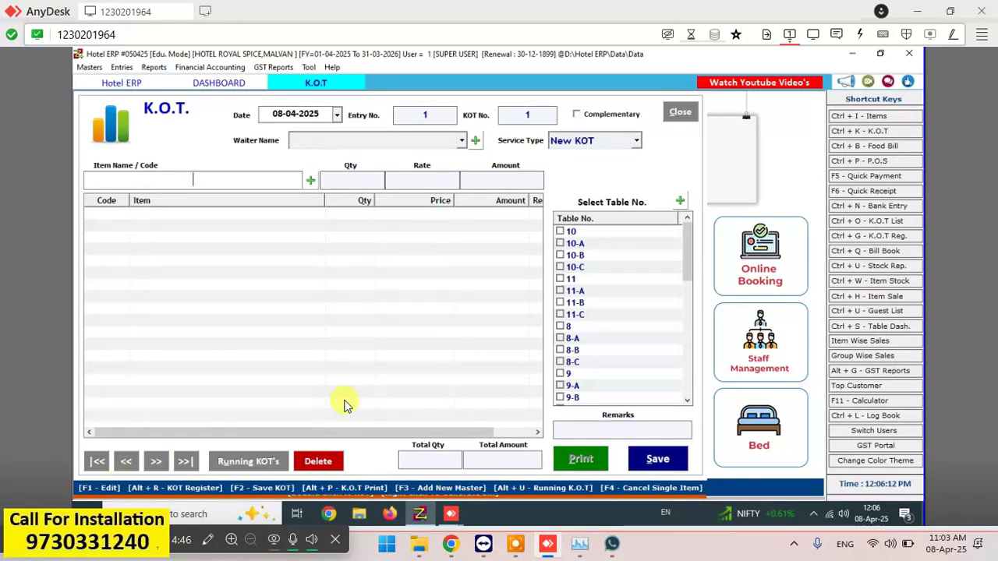
key("Escape")
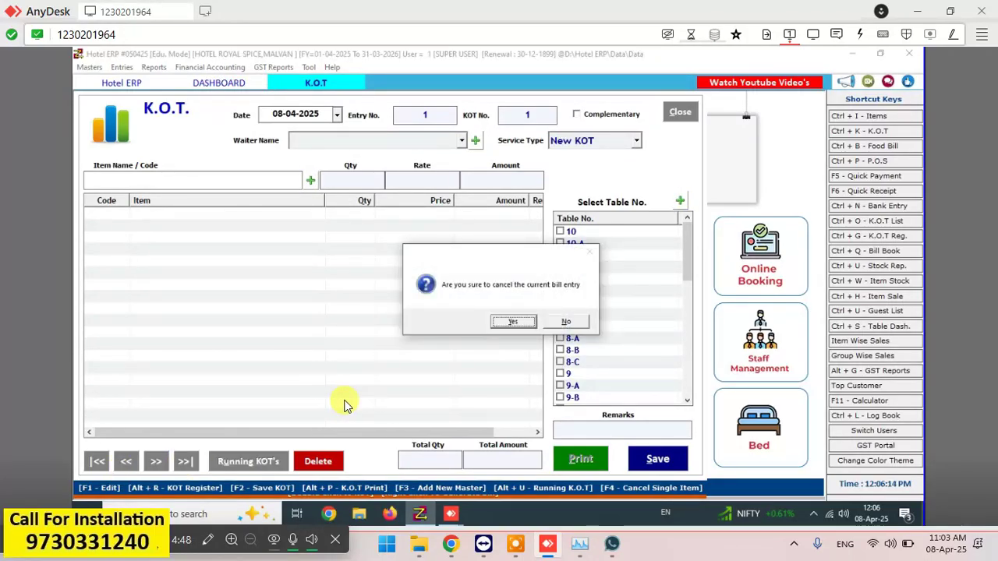
key("Return")
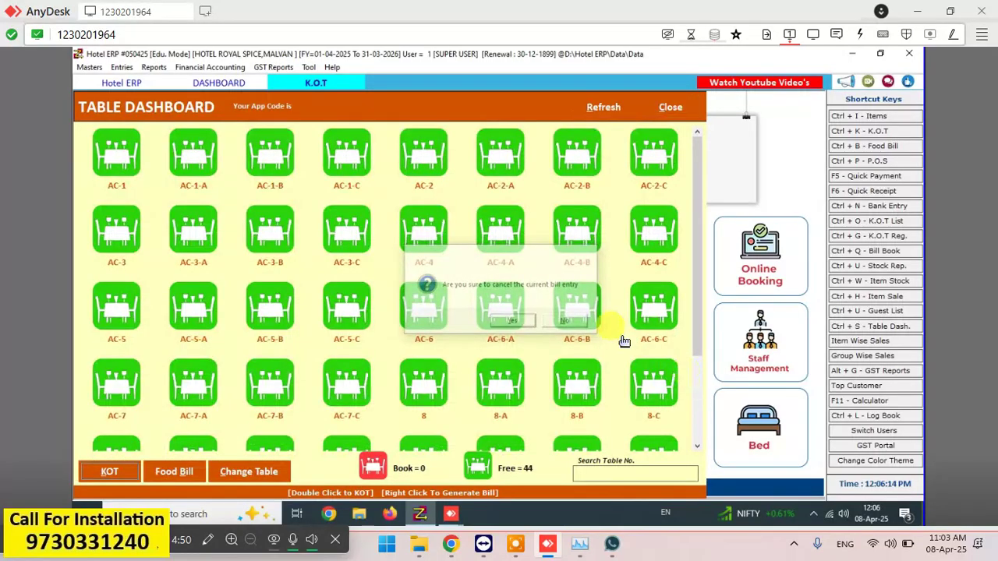
left_click(134, 156)
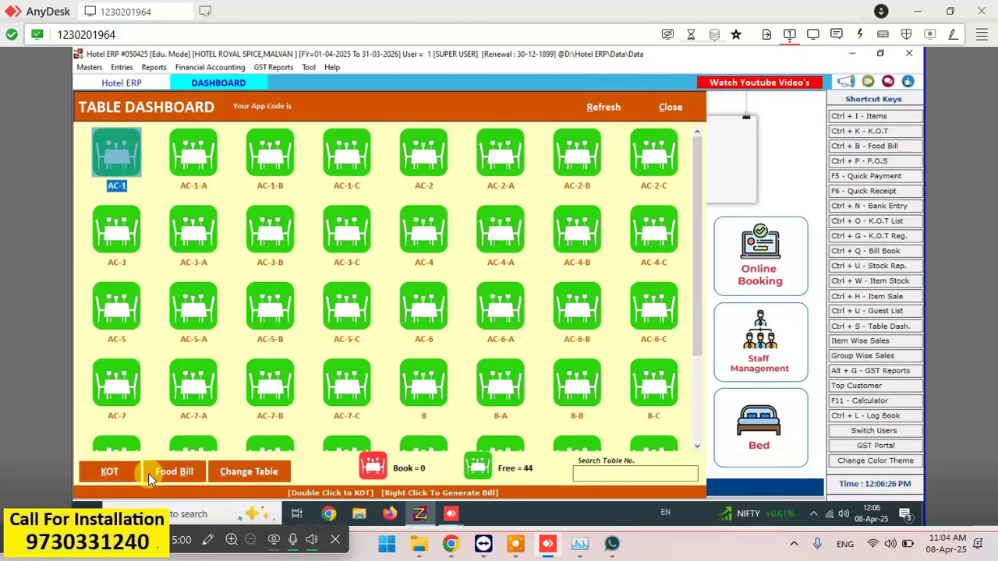
- Create a new KOT for AC-1 with one ROYL CHALLNGE 30ML at 45.00
left_click(107, 471)
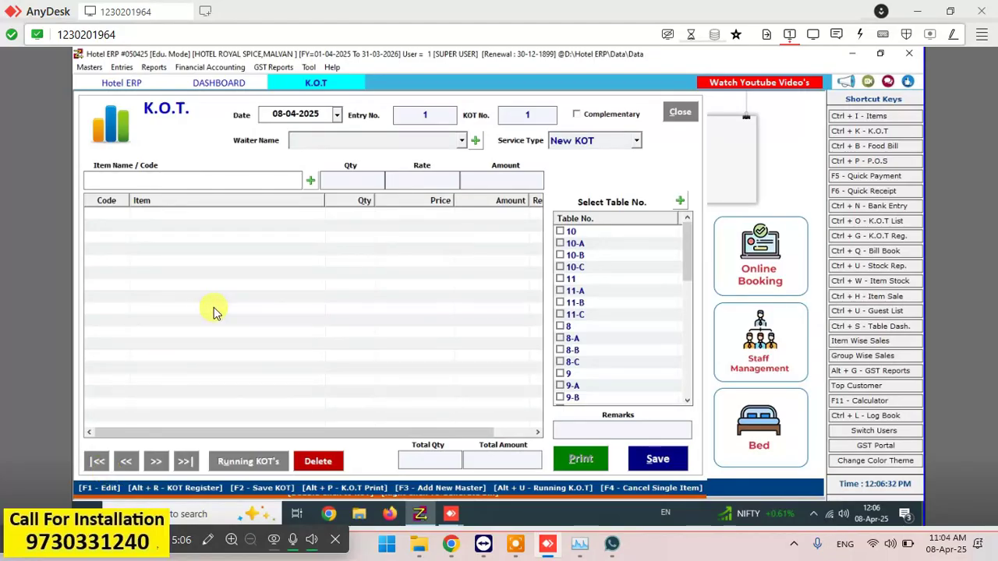
key("space")
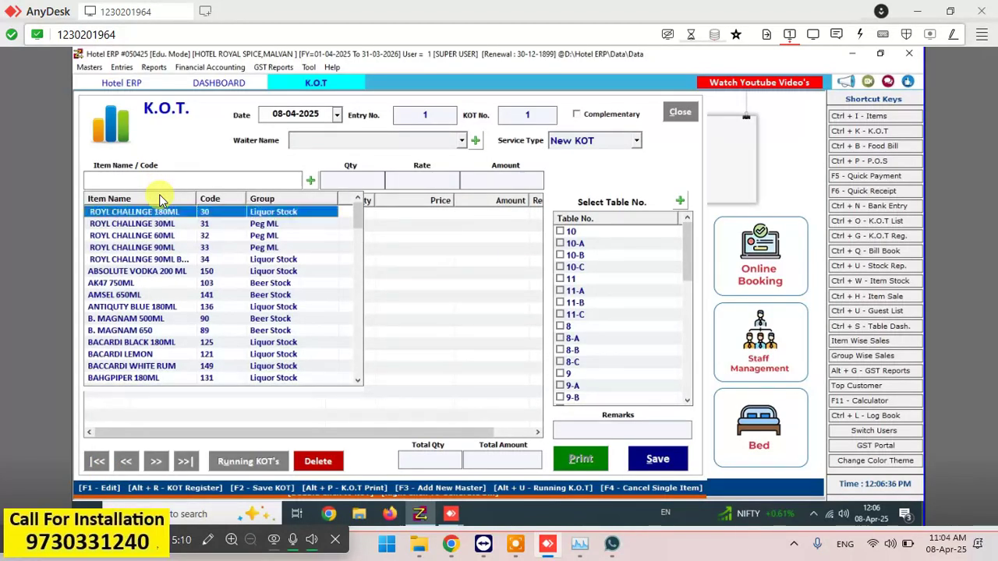
key("Down")
key("Down")
key("Return")
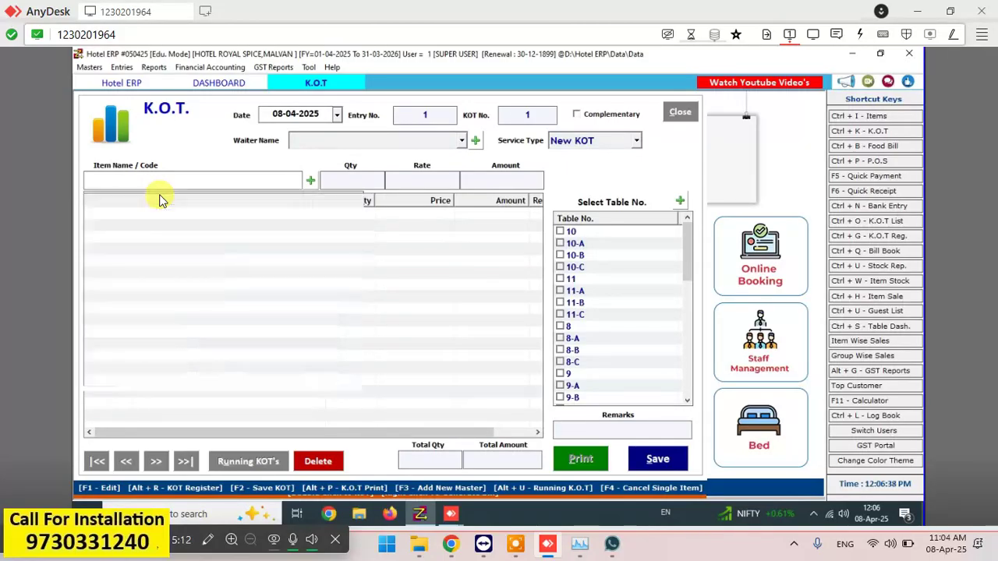
type("1")
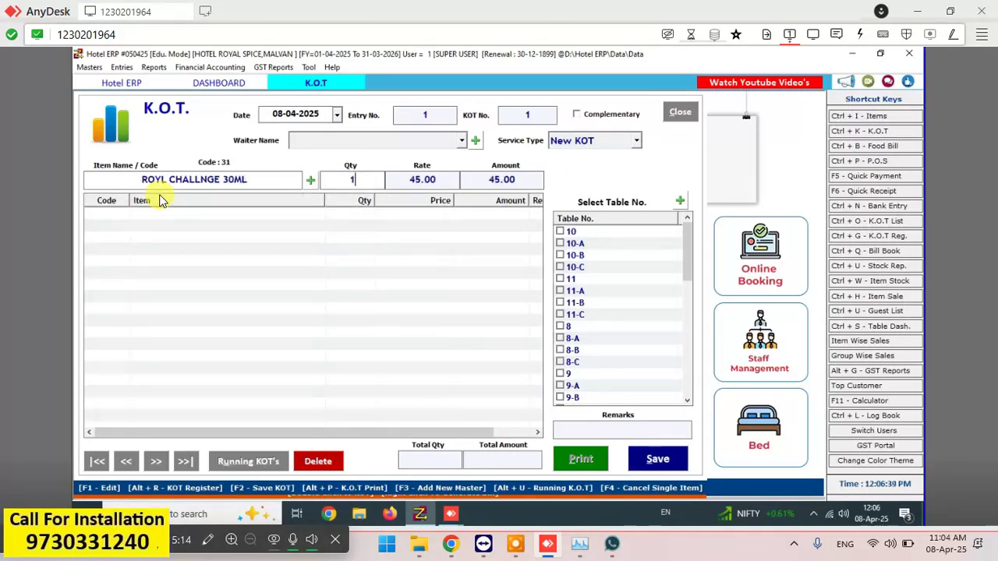
key("Return")
key("Return")
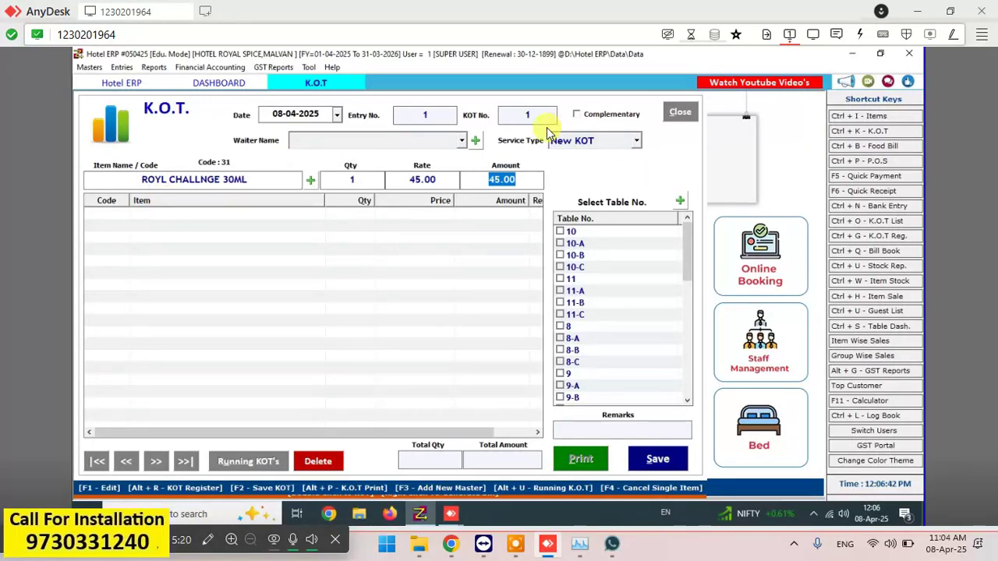
key("Return")
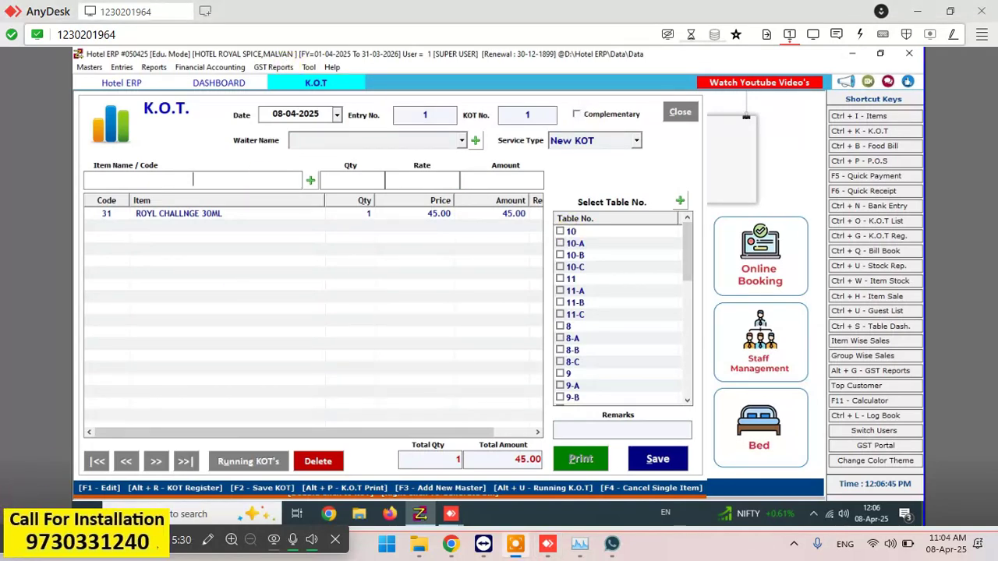
type("Y")
key("Escape")
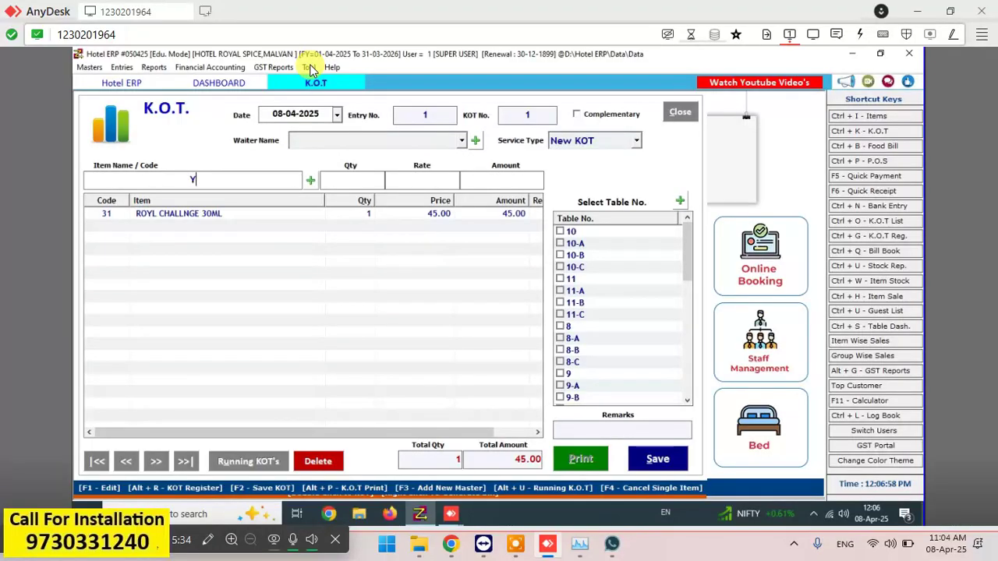
- Open Options from the Tool menu
left_click(309, 67)
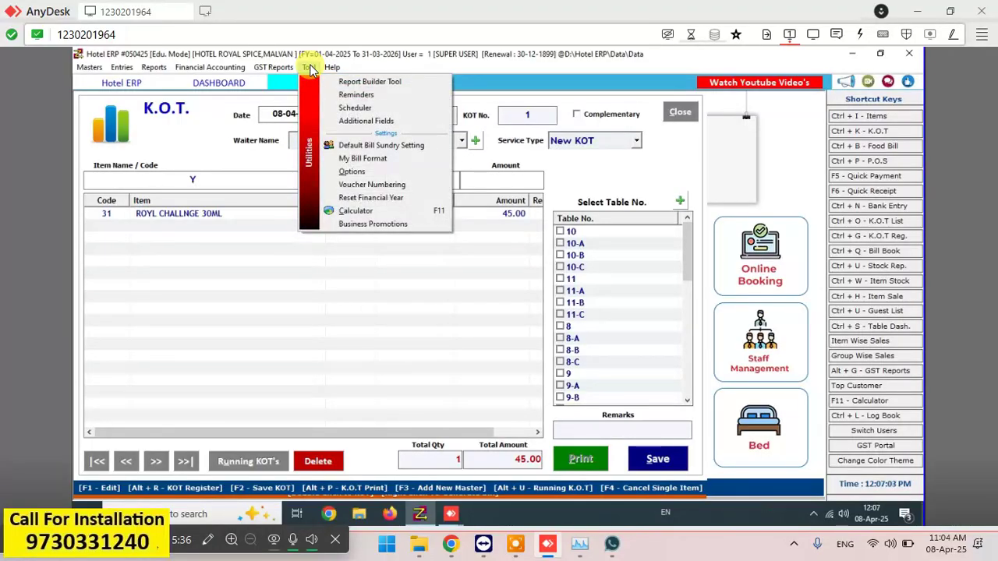
left_click(362, 176)
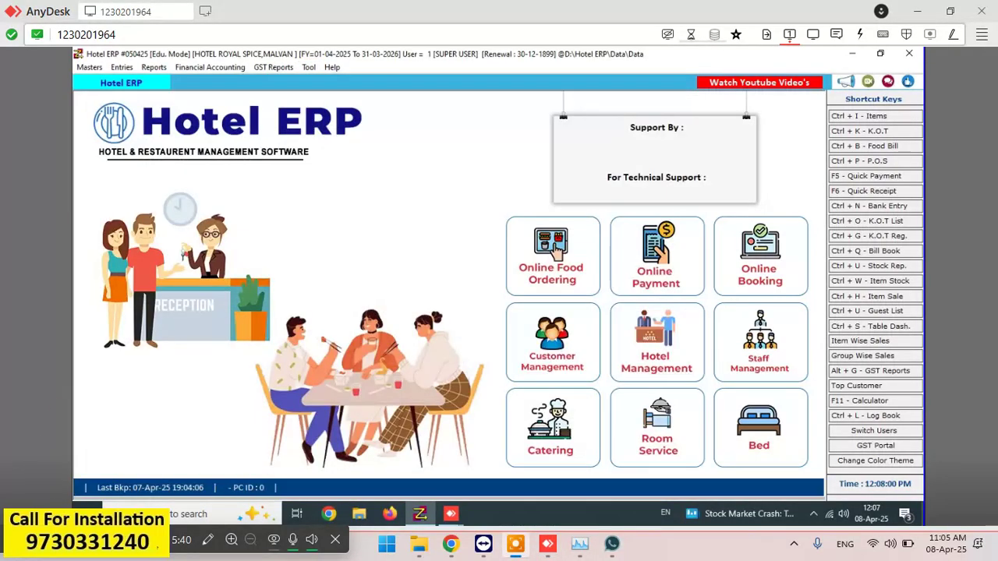
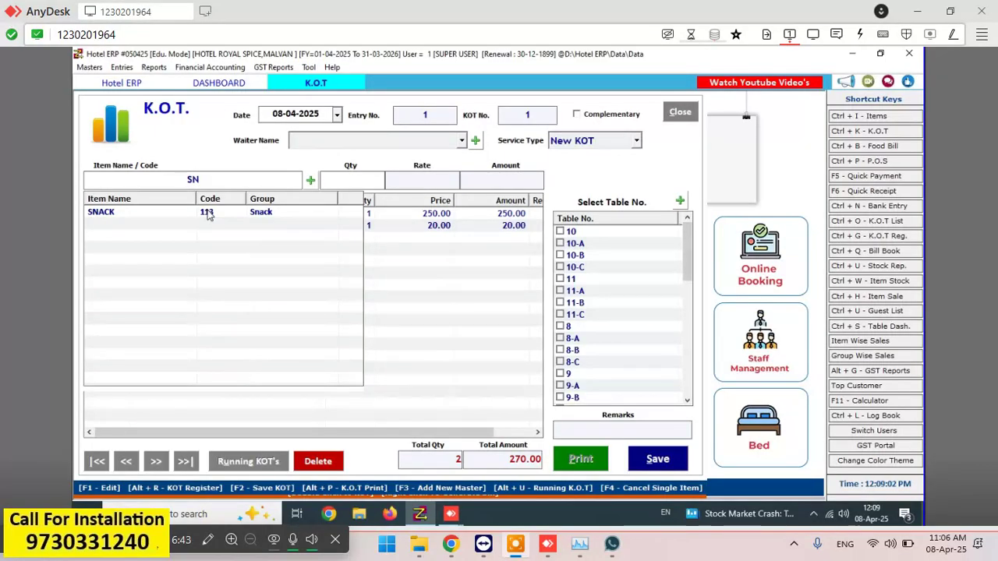
- Clear the Item Name search and dismiss the Select Waiter Name warning on the 270.00 KOT
key("BackSpace")
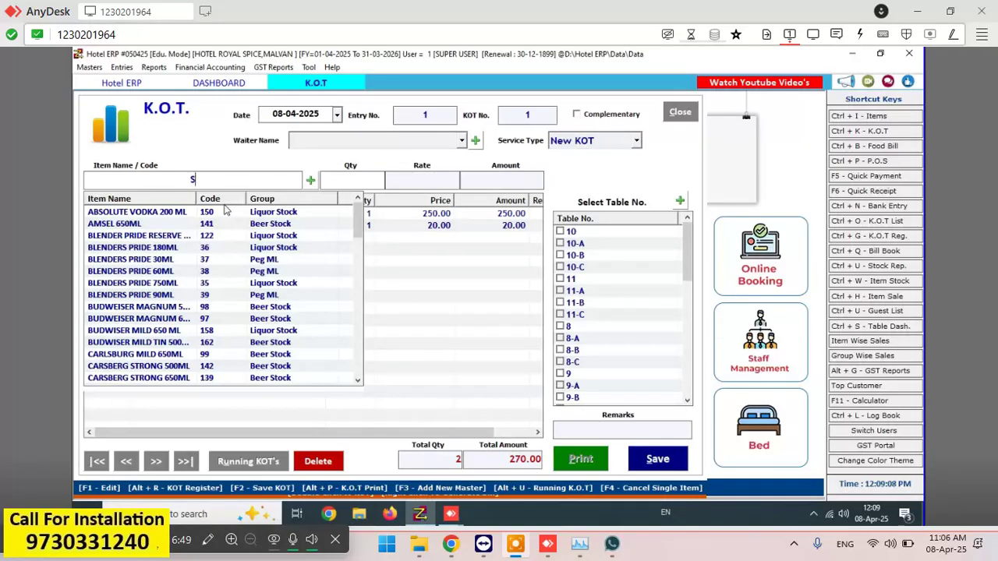
key("BackSpace")
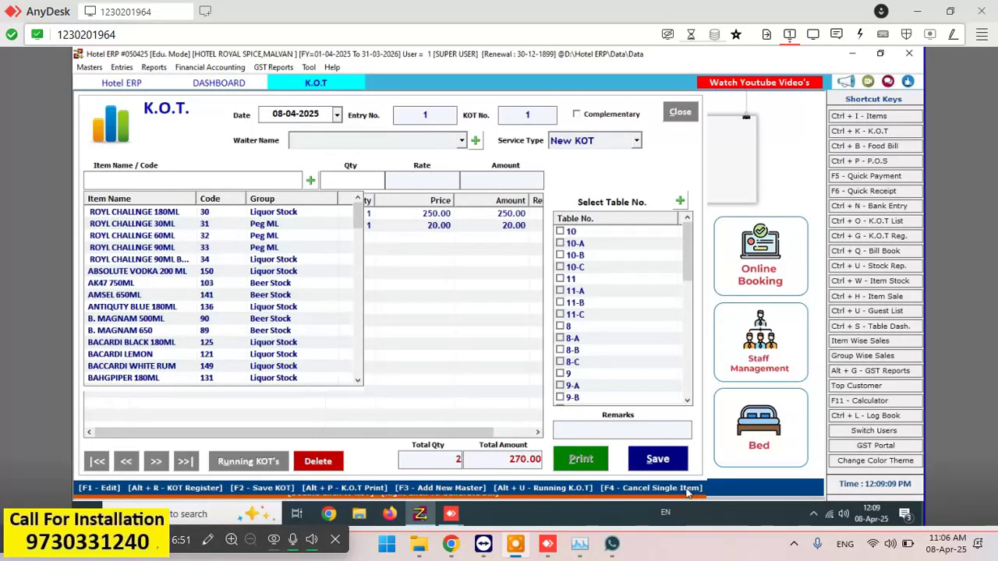
left_click(655, 463)
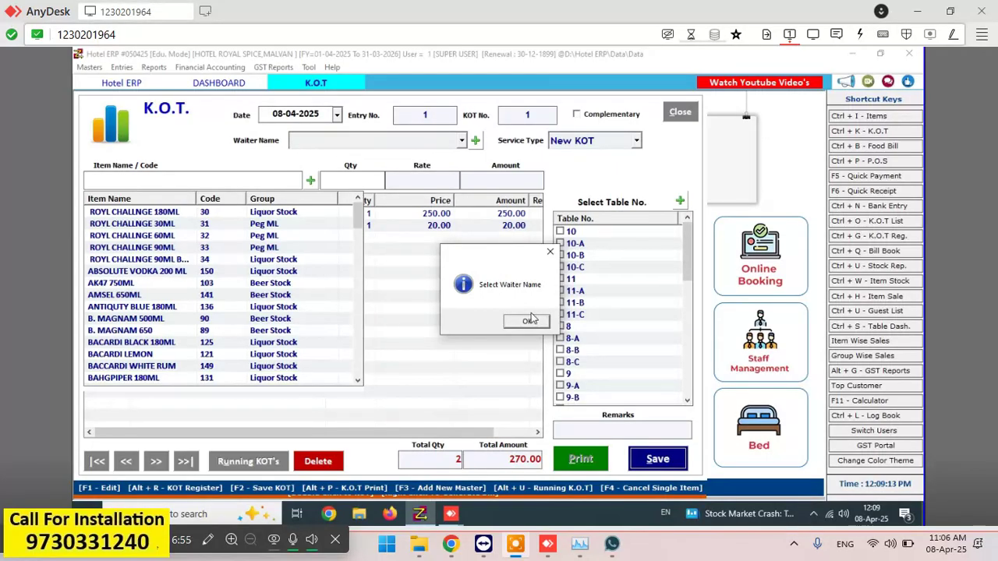
left_click(530, 320)
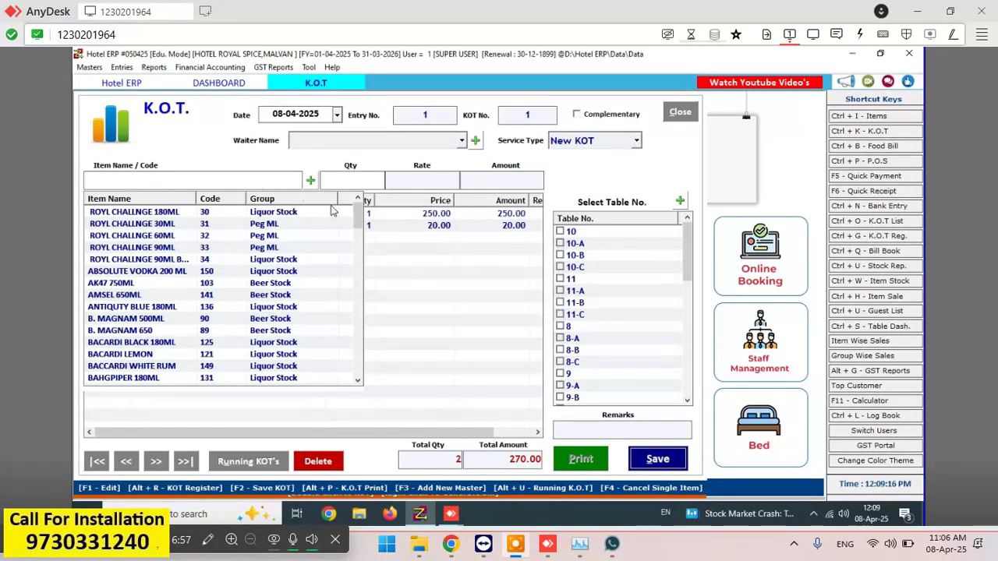
left_click(436, 292)
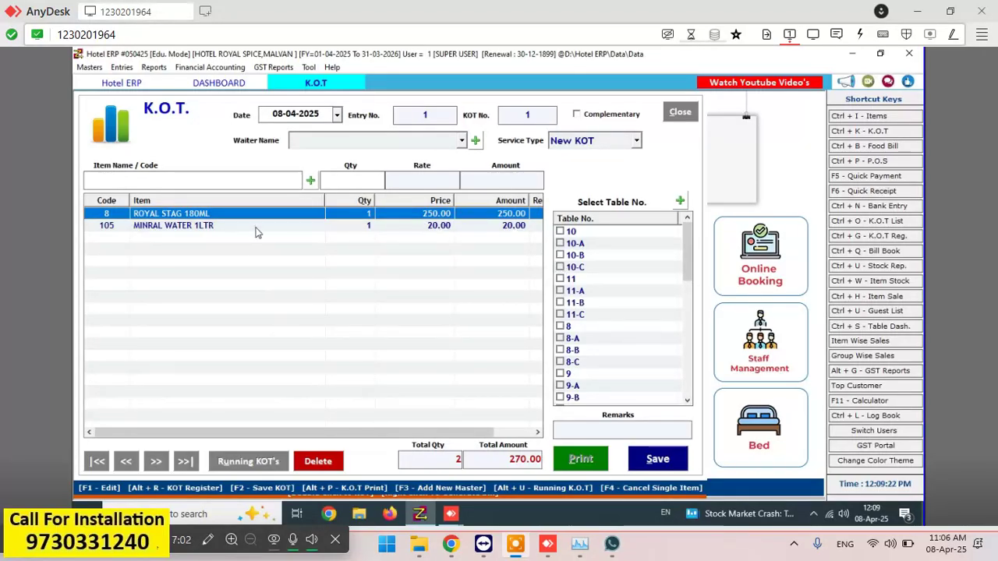
left_click(310, 180)
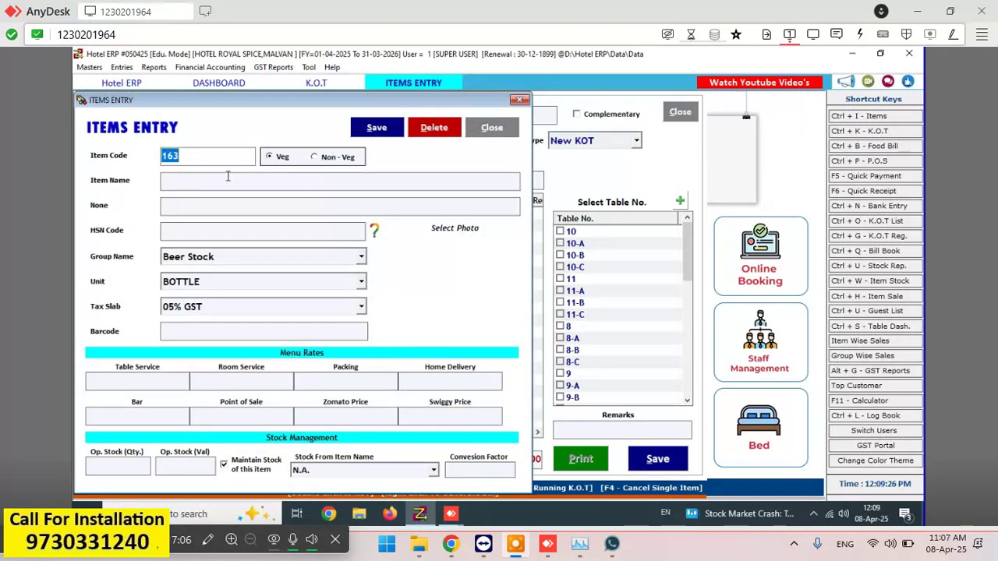
- Create a new waiter record in Waiter Master with the waiter's name and assign it to the KOT
left_click(518, 102)
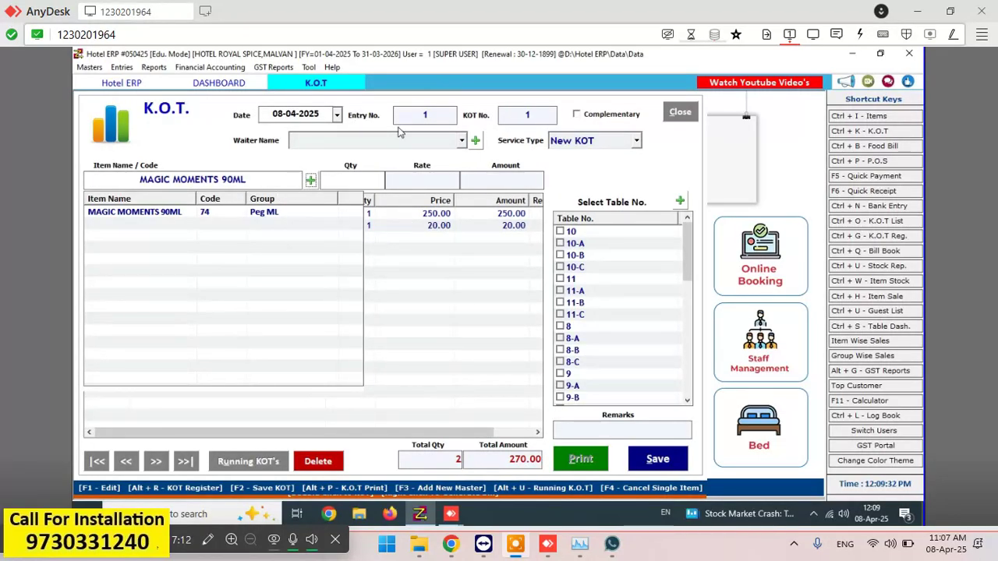
left_click(474, 141)
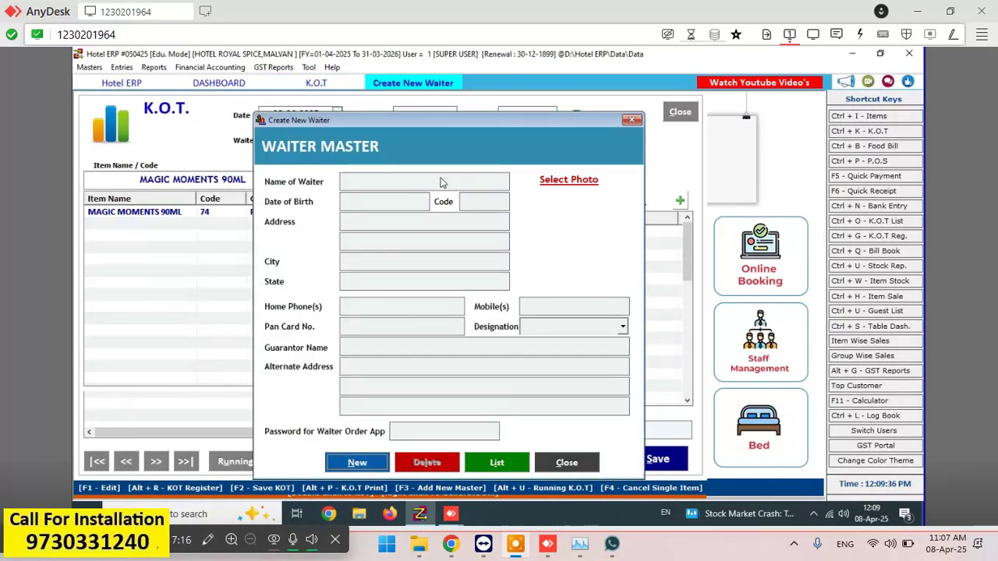
left_click(373, 464)
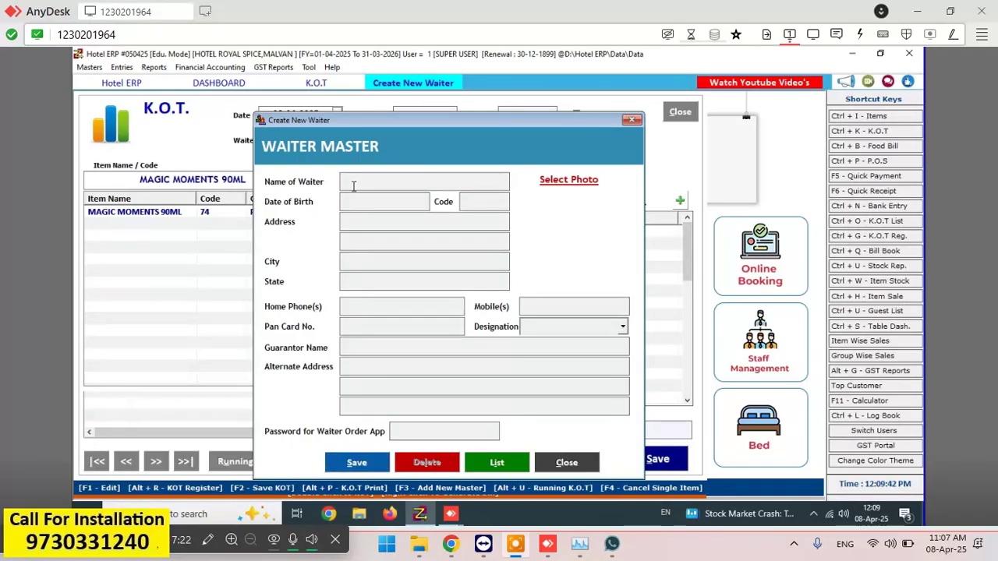
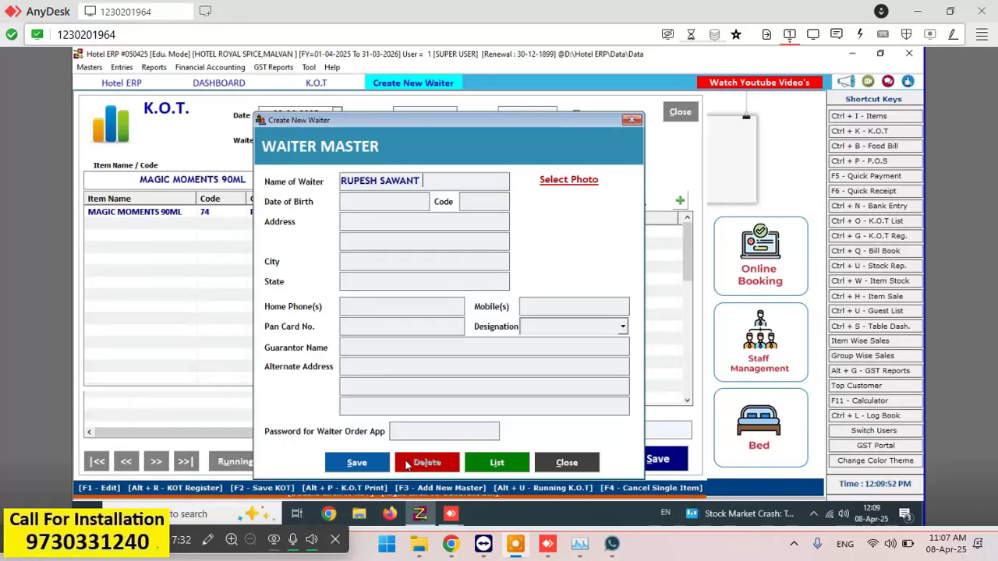
left_click(339, 468)
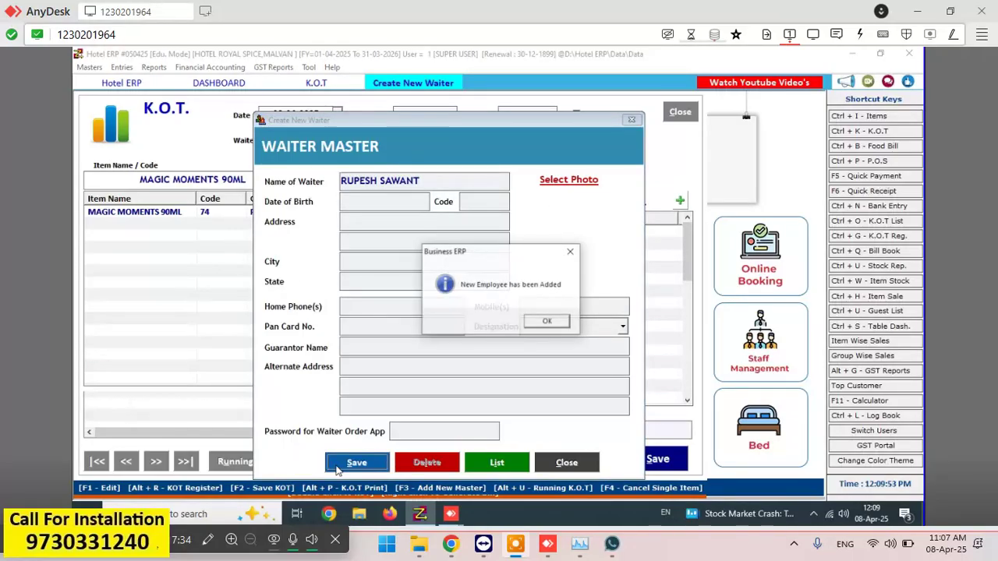
key("Return")
left_click(630, 120)
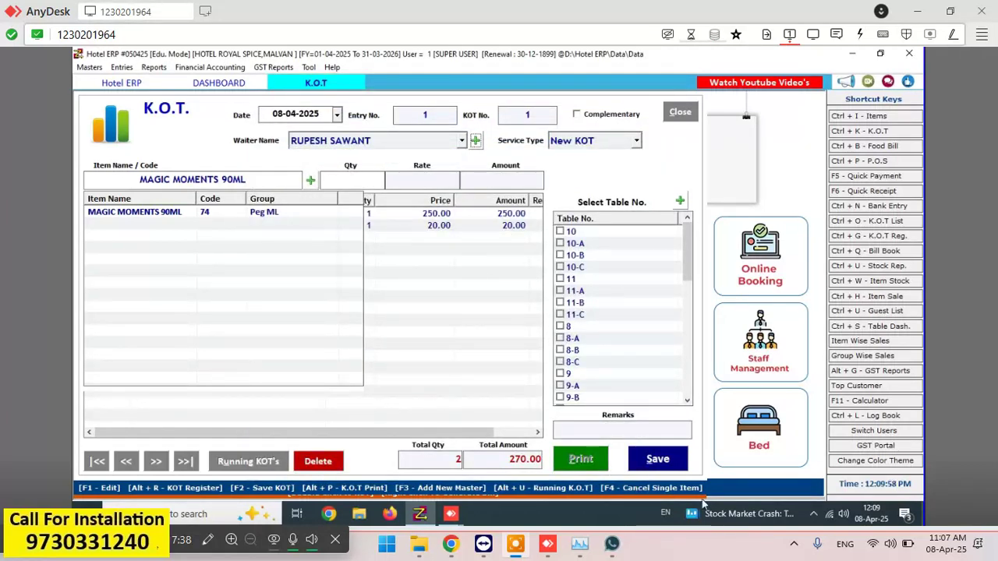
- Save KOT 1 for AC-1 and close the form, leaving AC-1 booked at 270.00
left_click(676, 462)
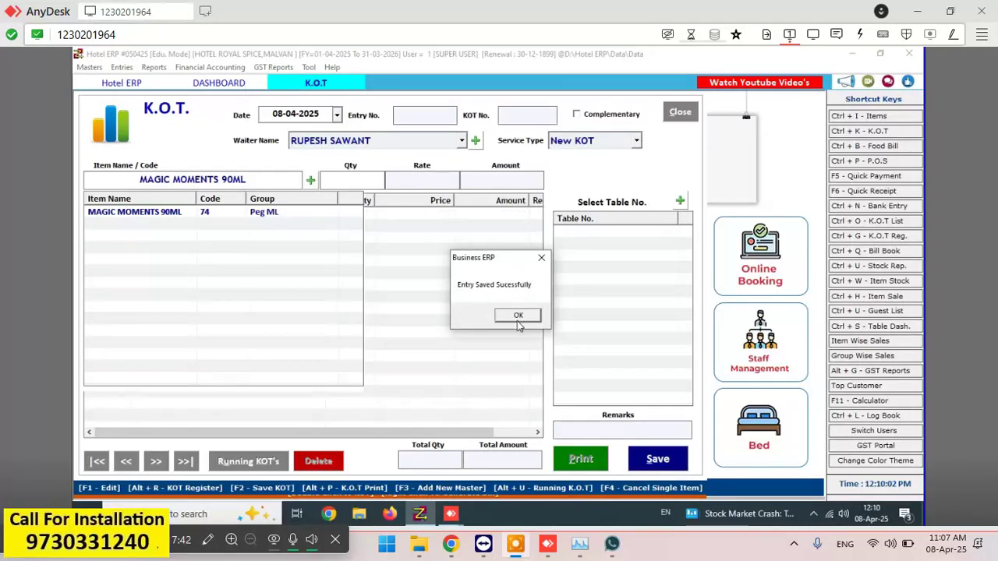
left_click(518, 316)
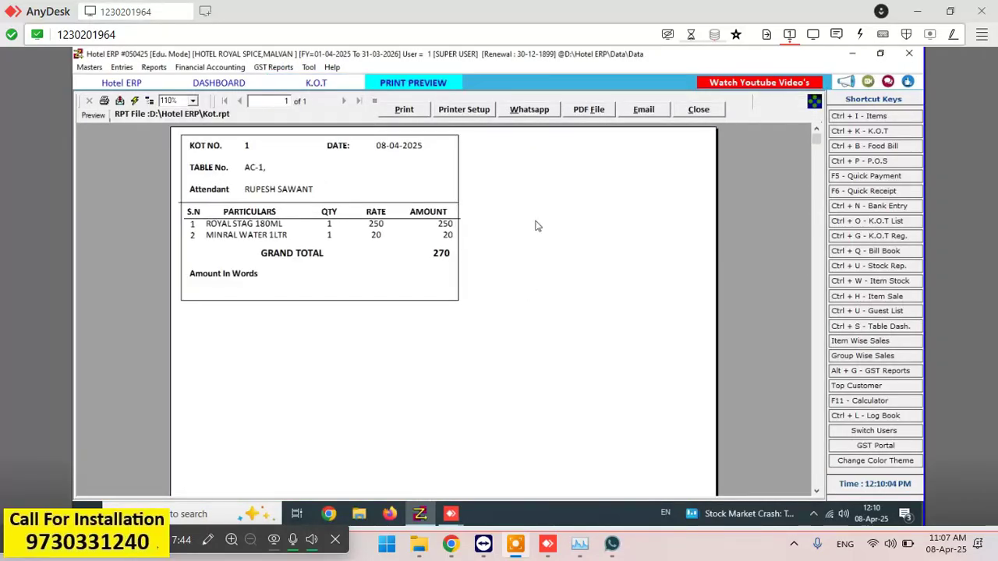
left_click(708, 112)
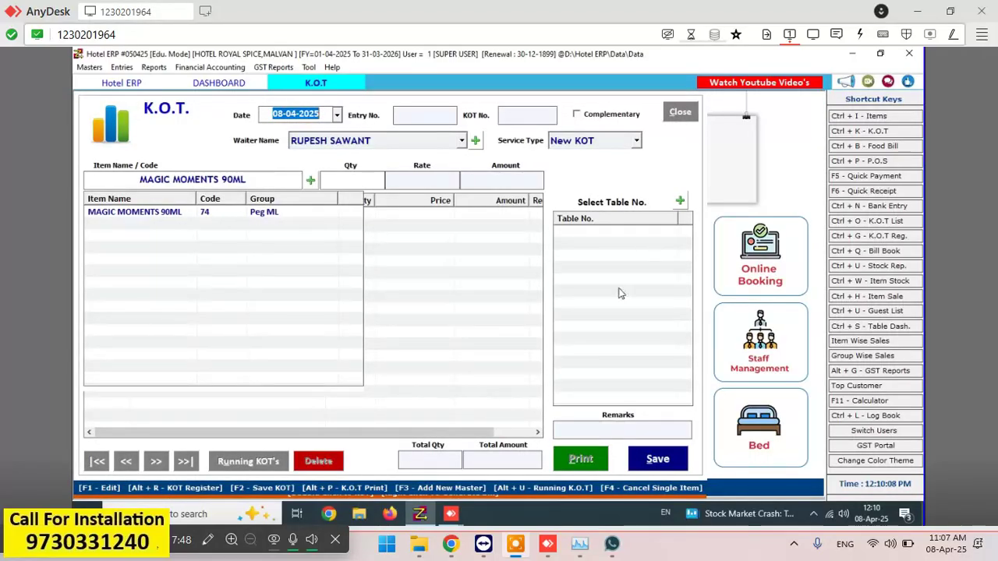
left_click(691, 120)
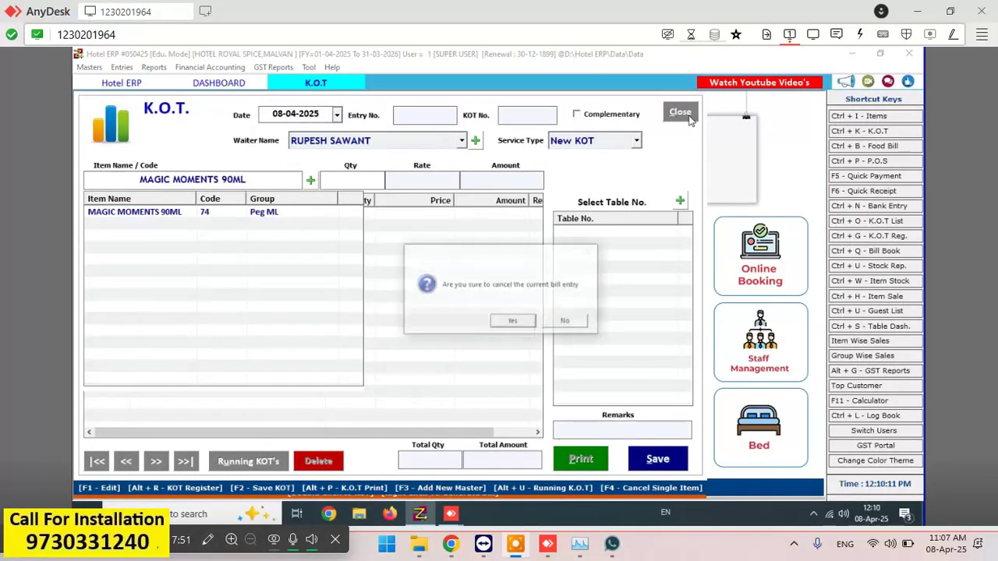
left_click(526, 321)
left_click(526, 322)
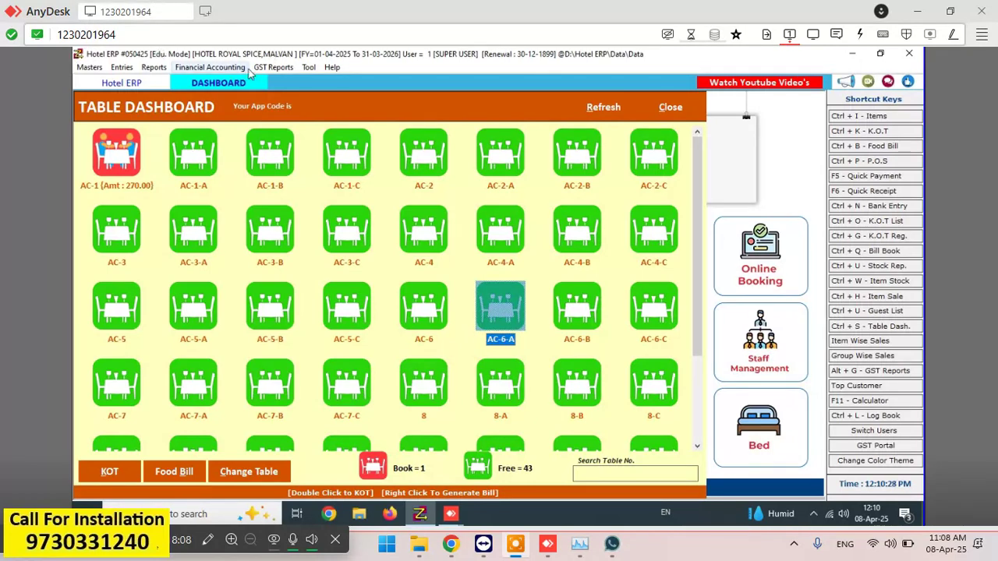
- Start the next KOT for table AC-1 and add one SNACK at 10
left_click(115, 170)
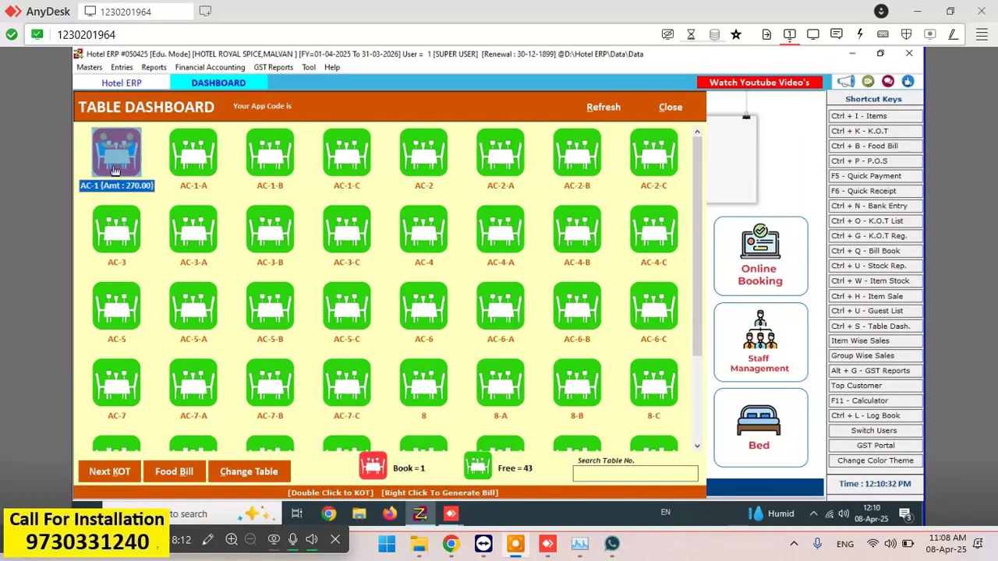
left_click(110, 472)
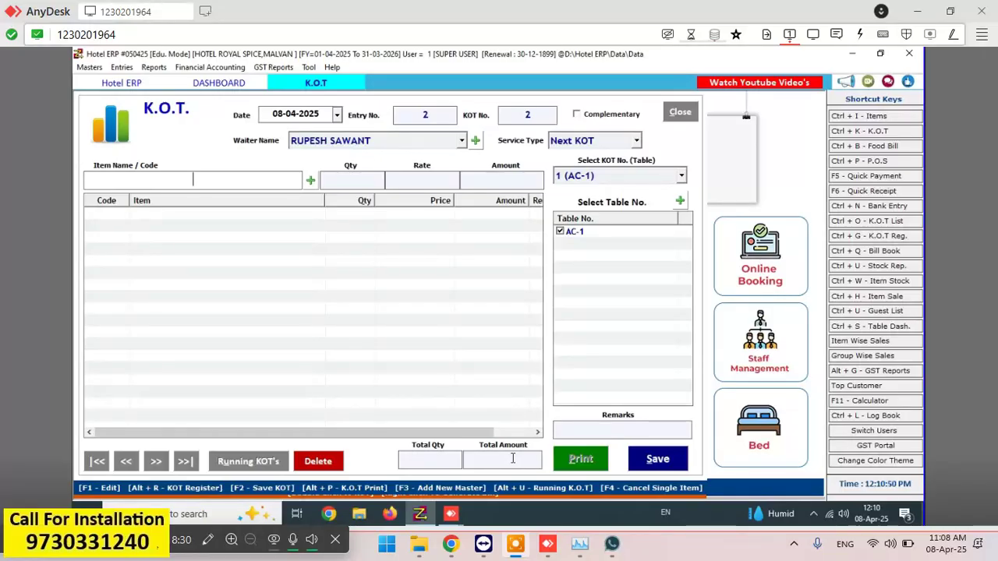
type("SNAKS")
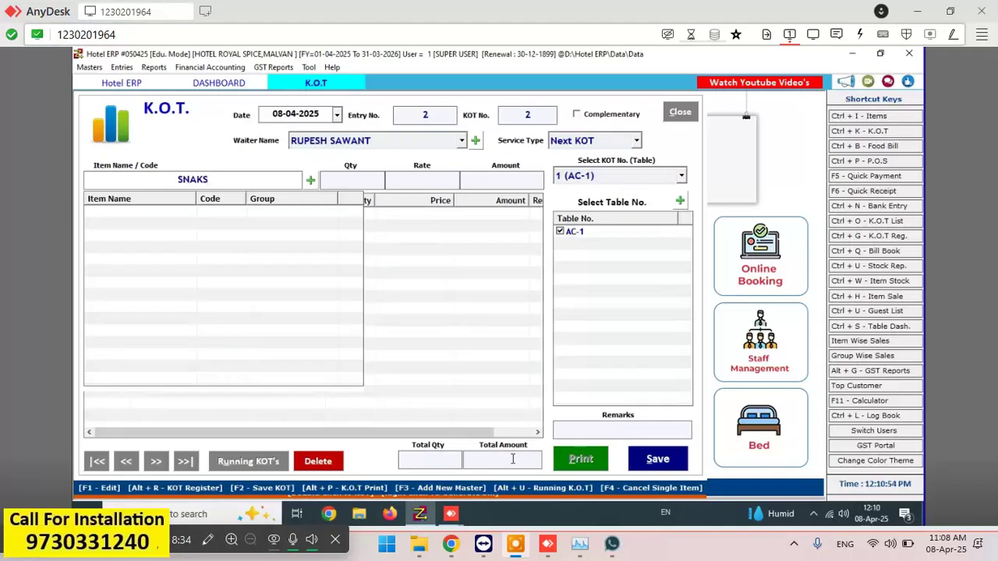
key("BackSpace")
key("BackSpace")
key("BackSpace")
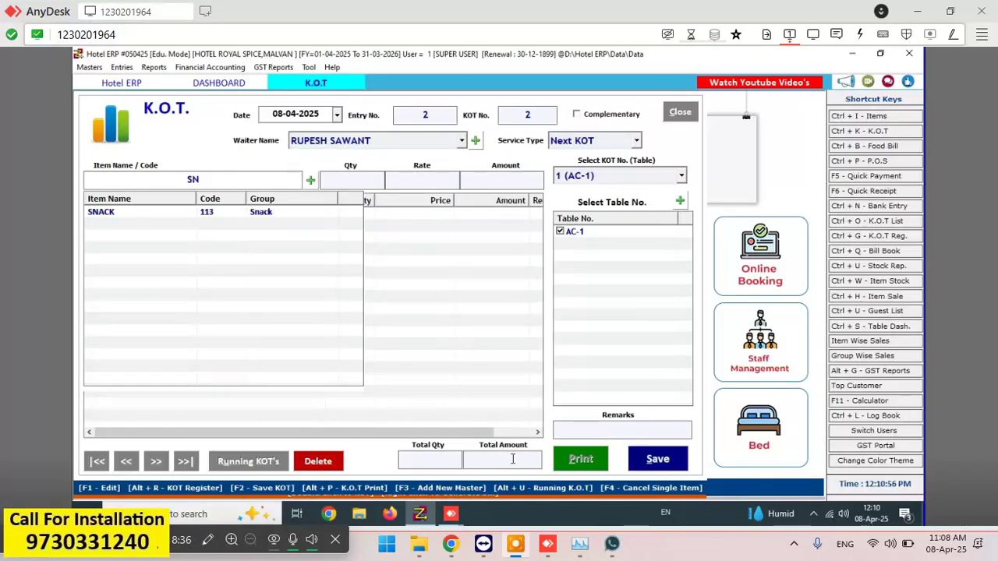
key("Down")
key("Return")
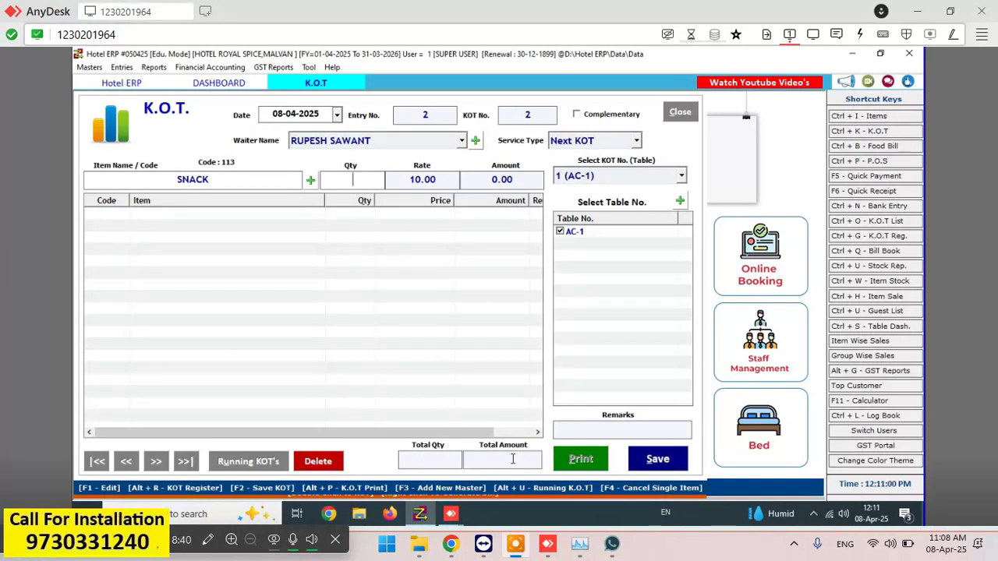
type("1")
key("Return")
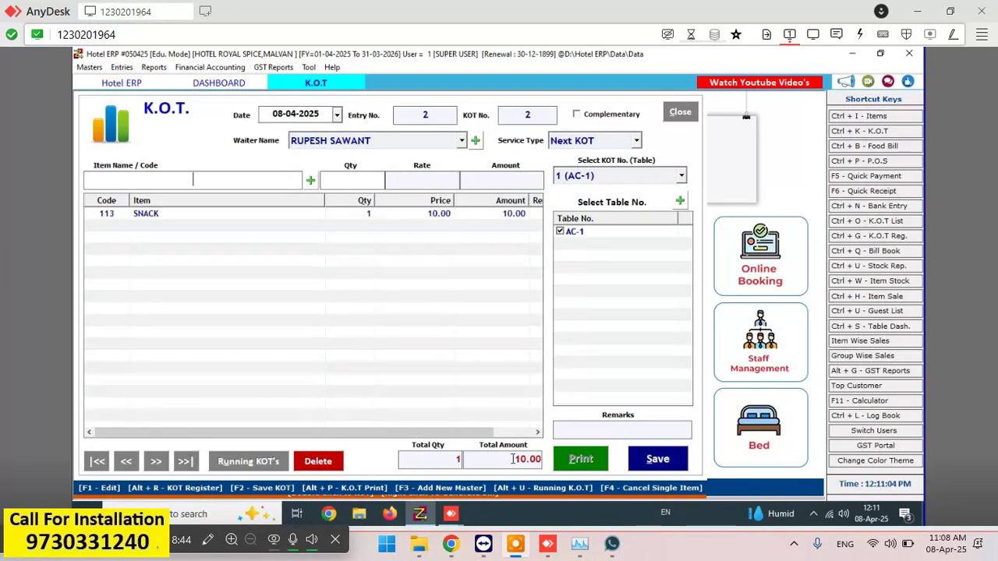
- Add one COLDRINKS at 20 and save the 30.00 KOT
type("COL")
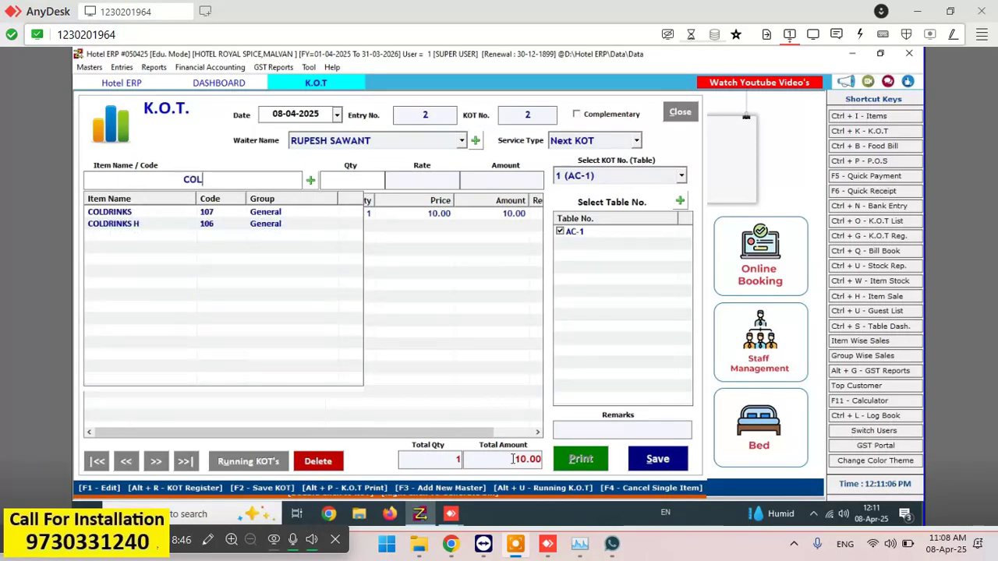
key("Down")
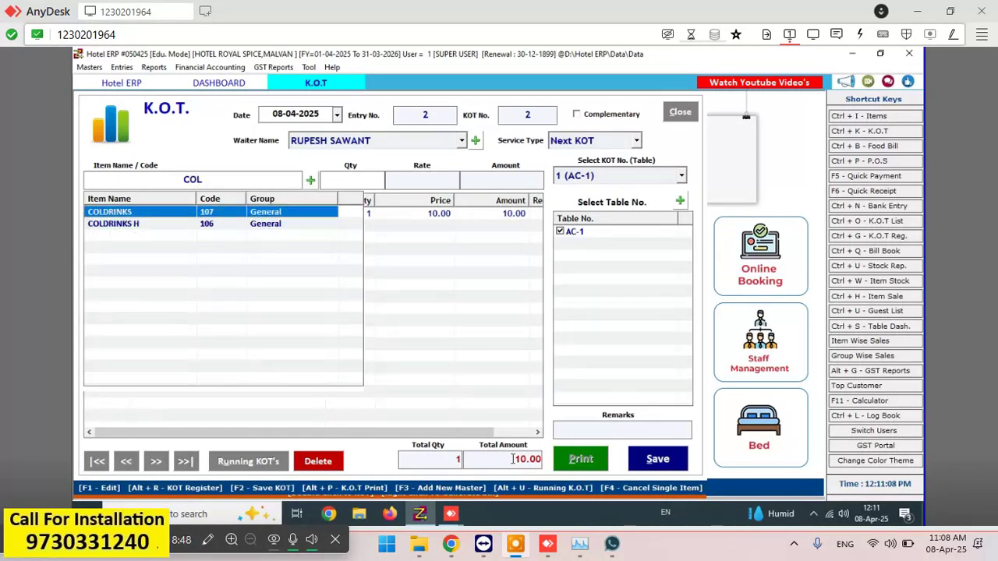
key("Return")
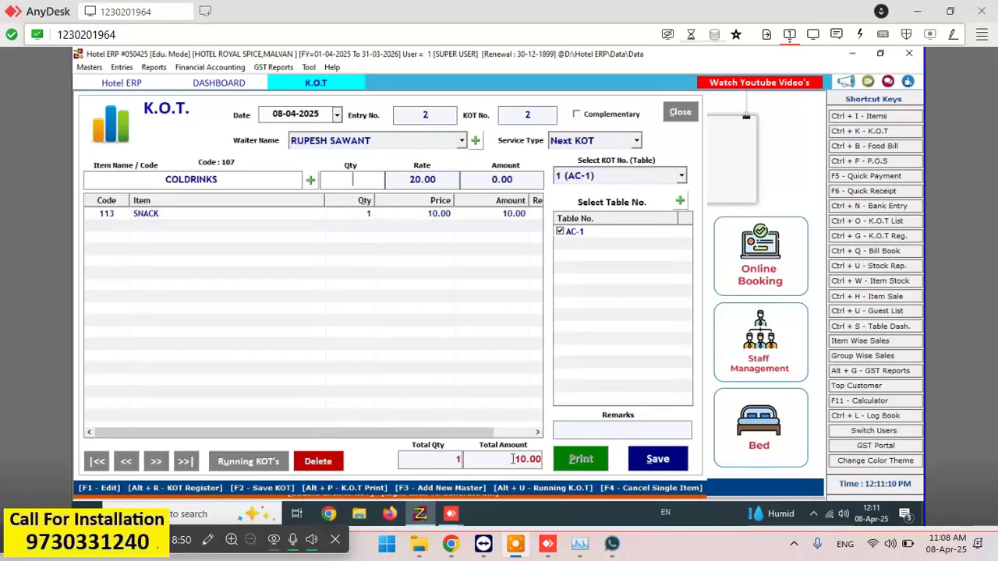
type("1")
key("Return")
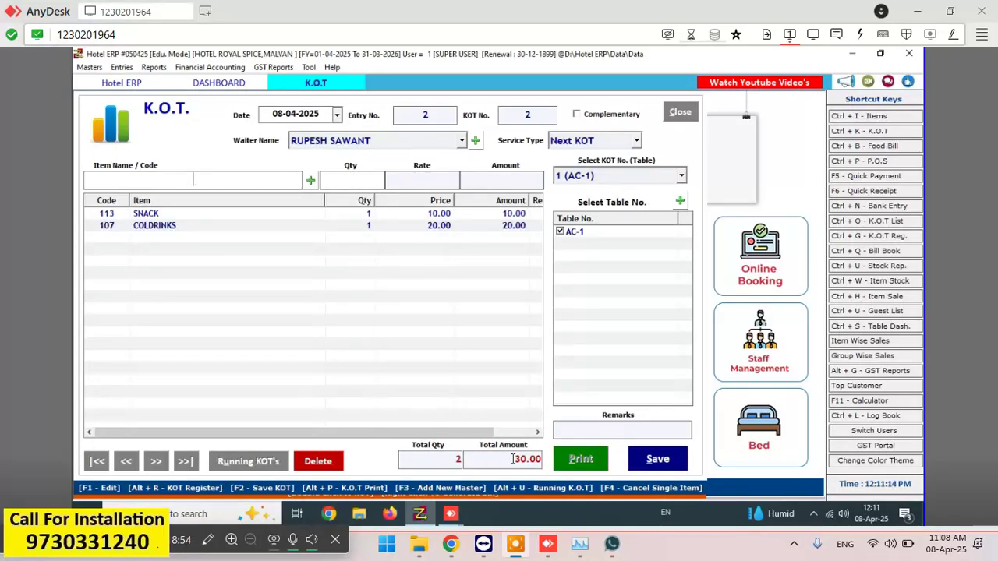
left_click(674, 452)
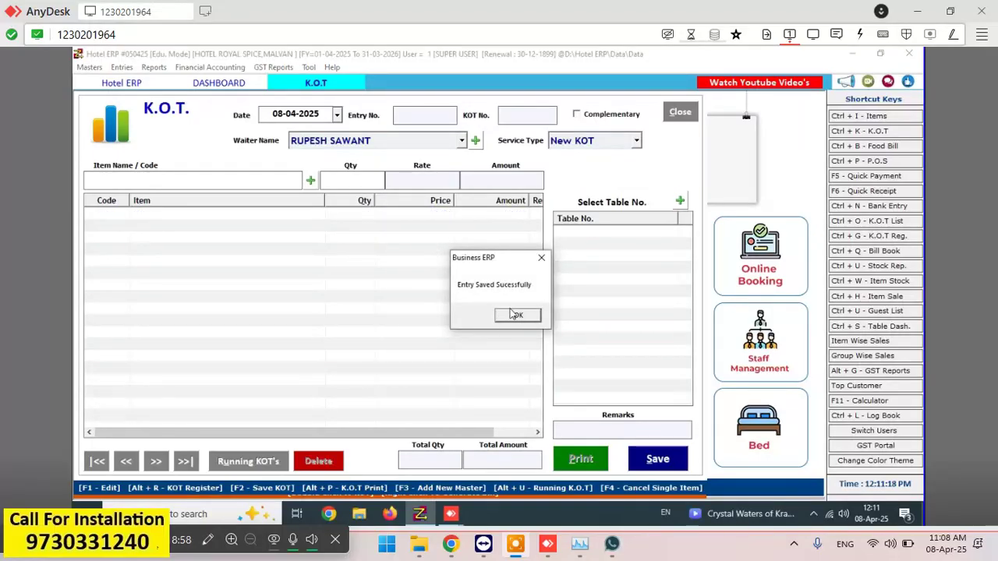
- Acknowledge the saved KOT, close its print preview, and discard the empty entry form
left_click(515, 314)
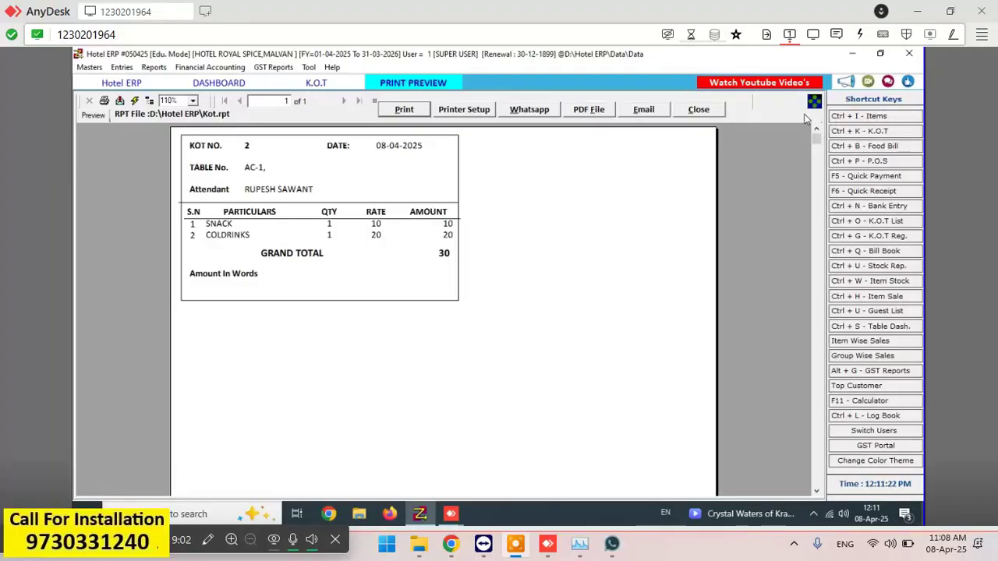
left_click(693, 113)
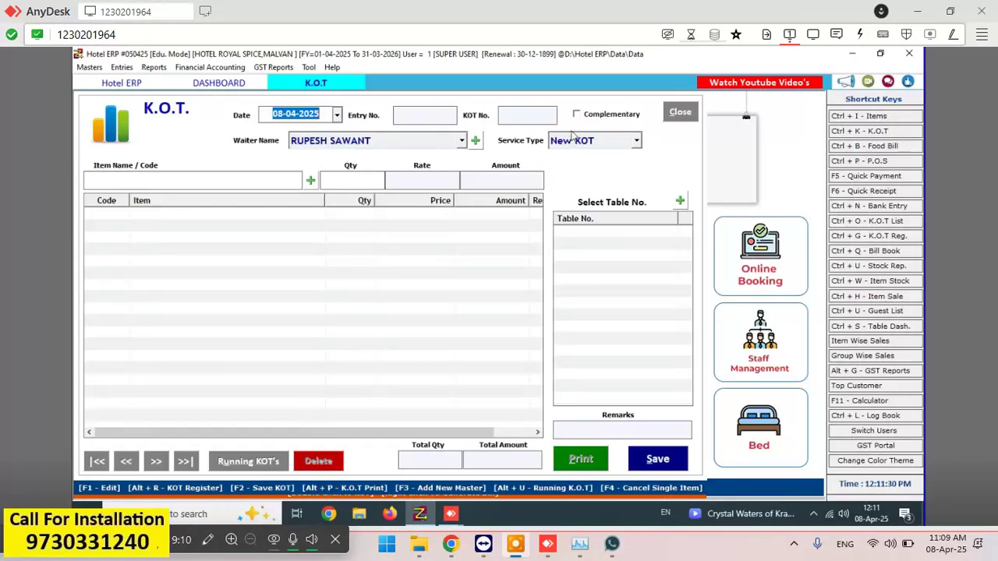
left_click(679, 113)
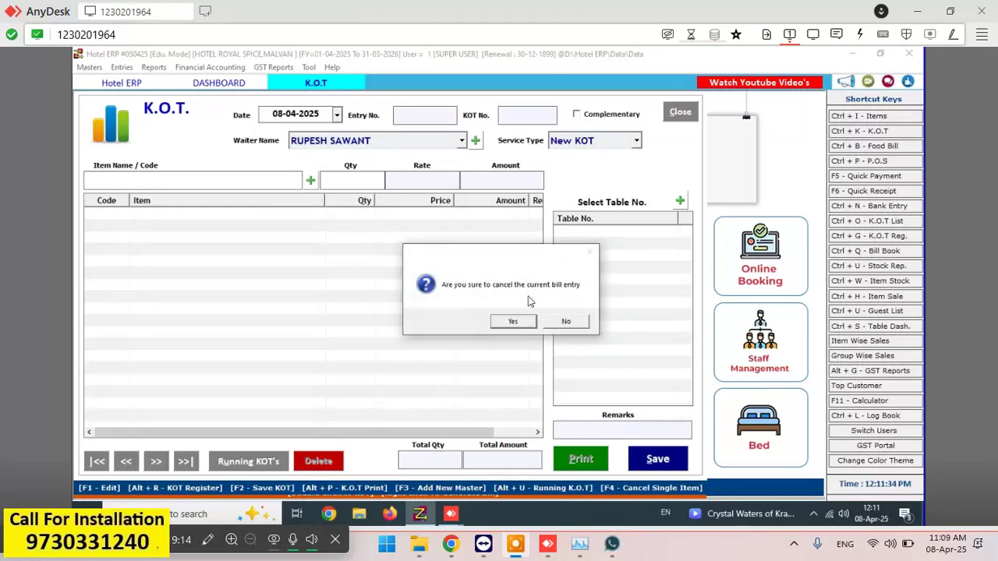
left_click(524, 319)
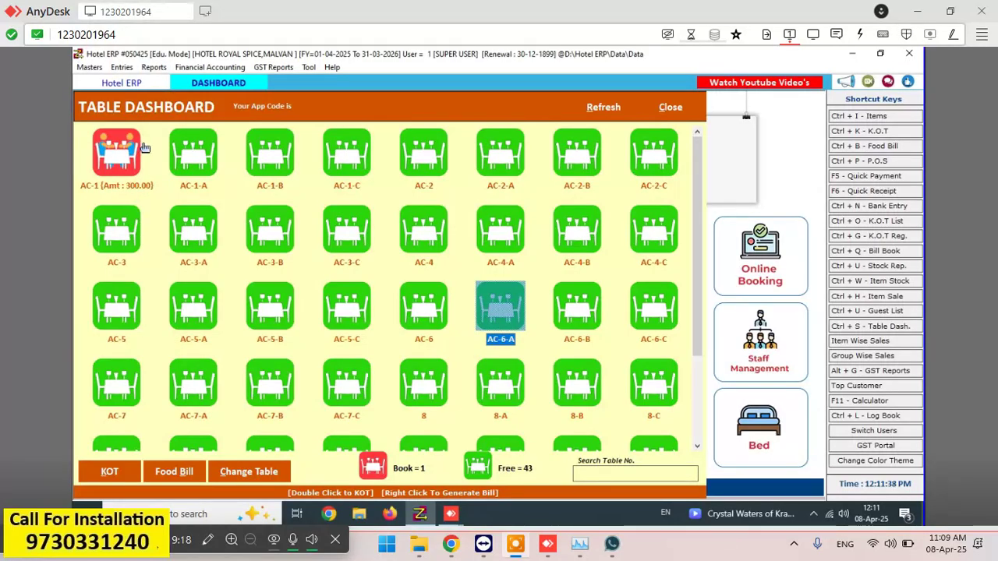
- Open another KOT for table AC-1, then cancel it to return to the dashboard
left_click(145, 147)
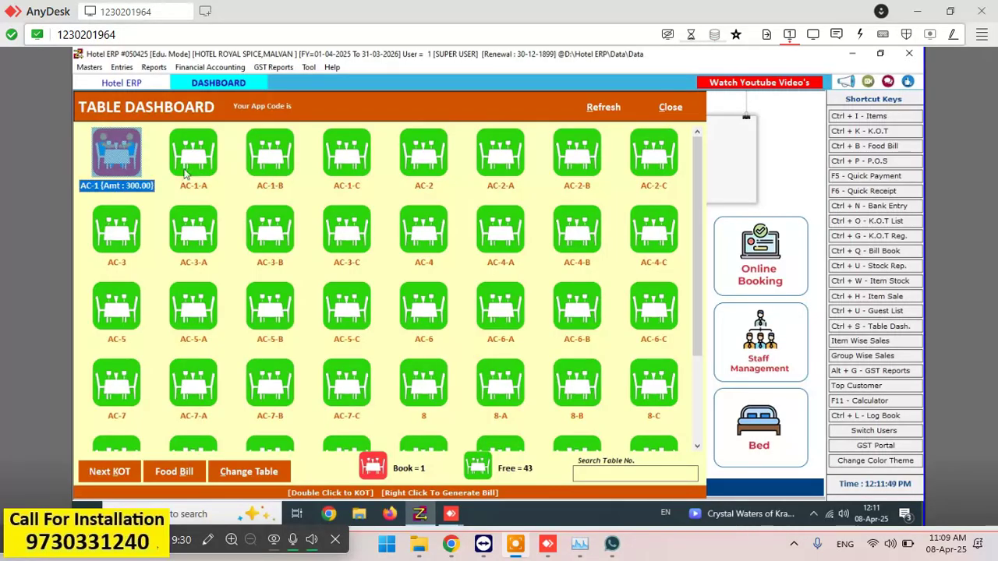
double_click(110, 148)
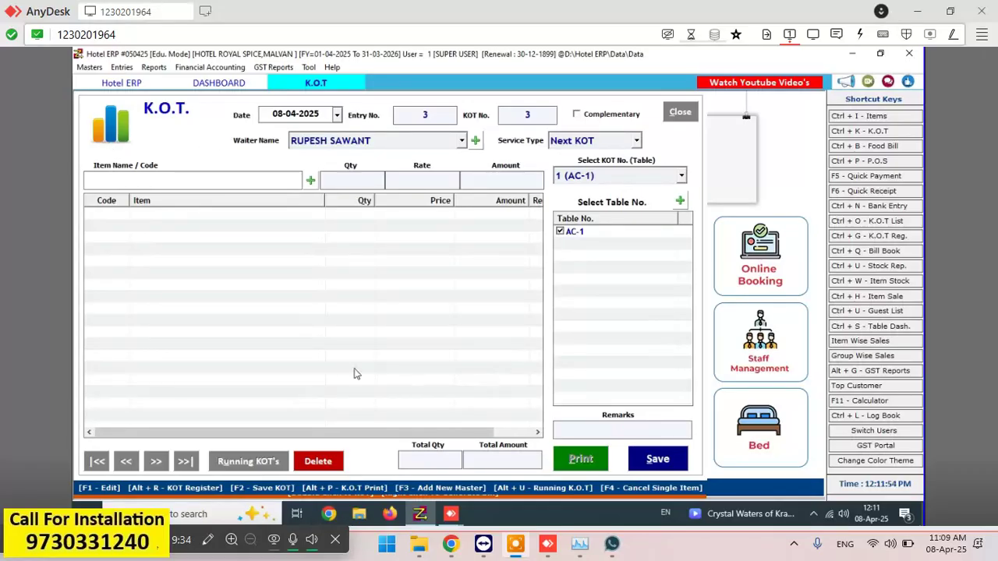
left_click(687, 113)
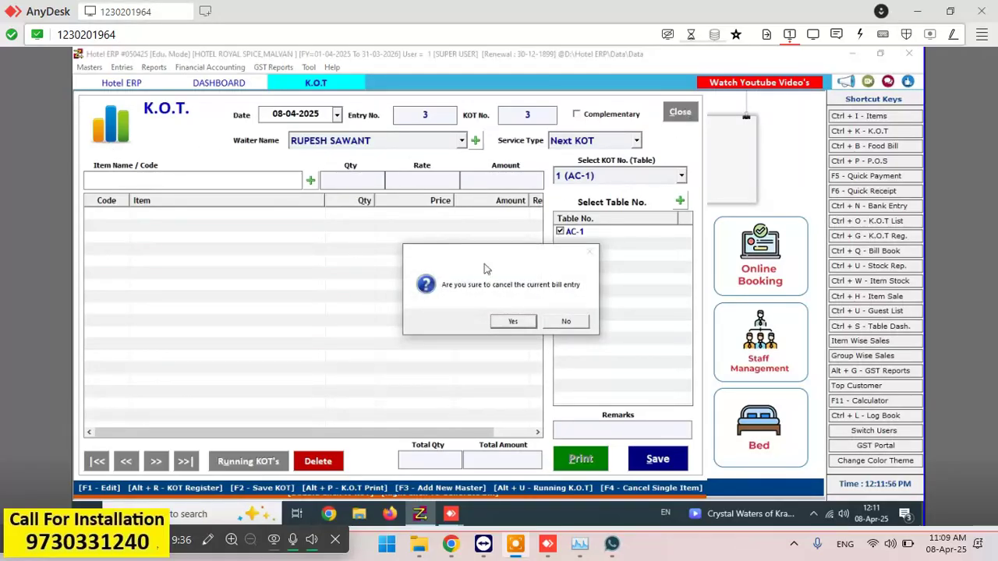
left_click(511, 320)
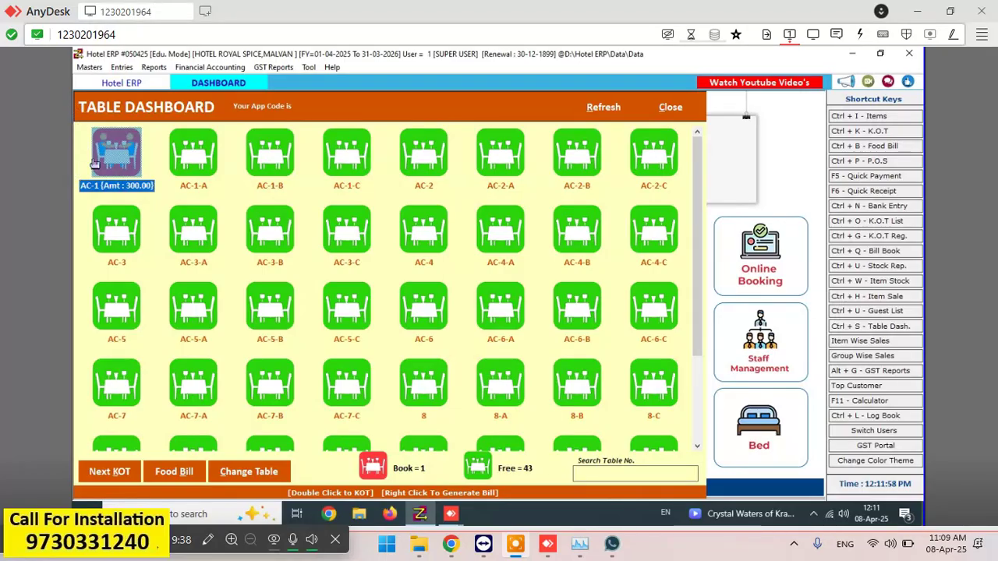
- Open Food Bill No. 3 for AC-1 totalling 300.00 and view its print preview
left_click(179, 472)
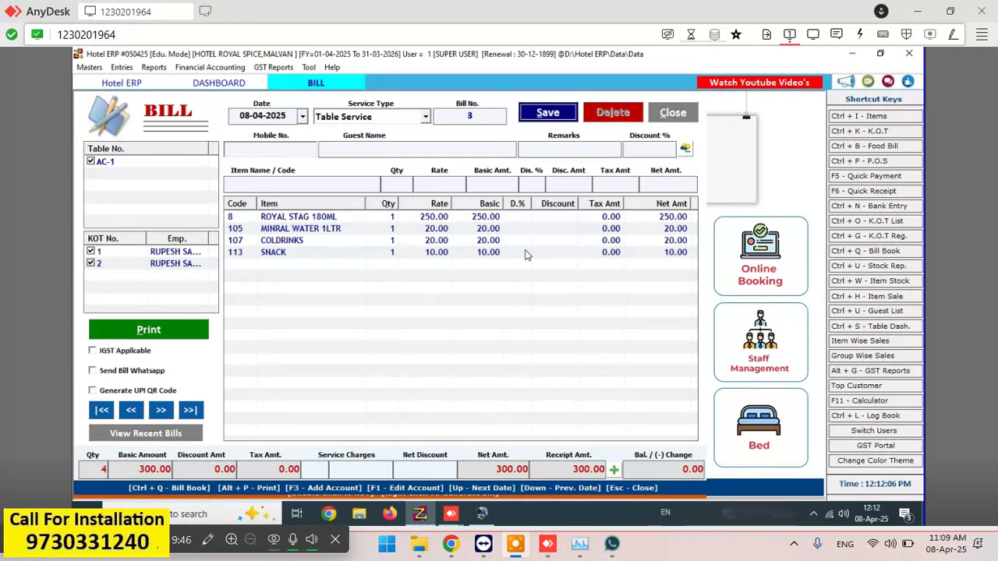
left_click(321, 216)
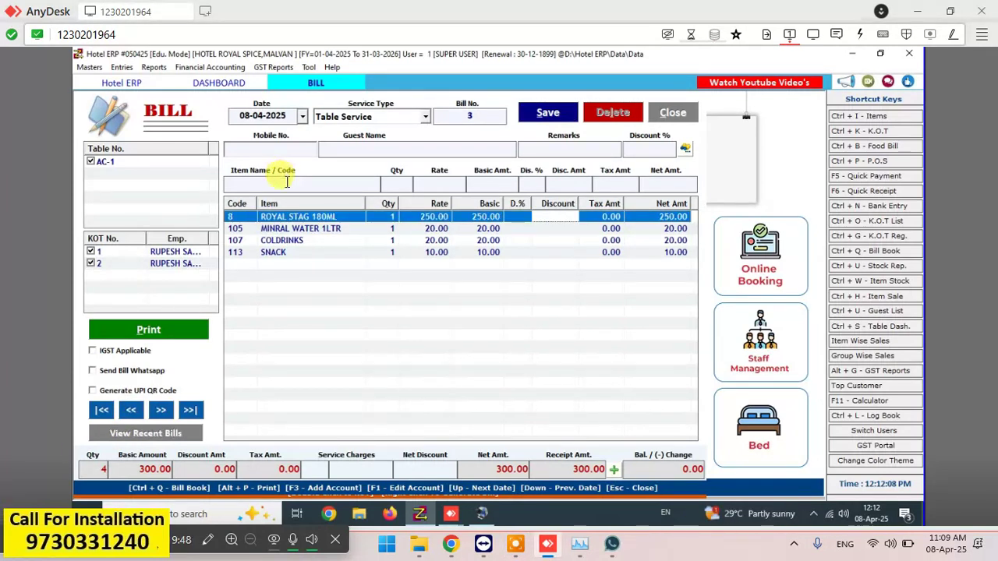
left_click(287, 184)
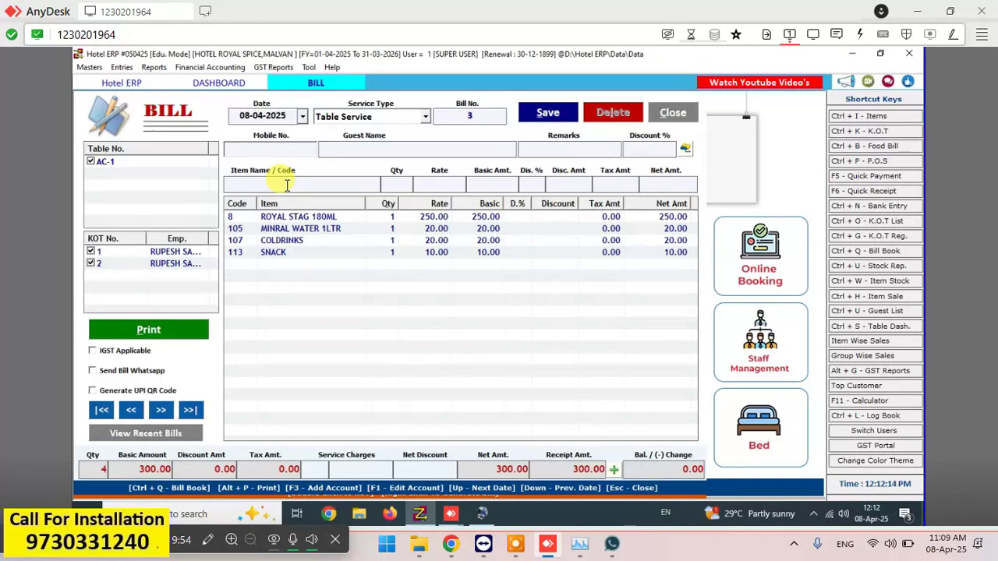
left_click(168, 330)
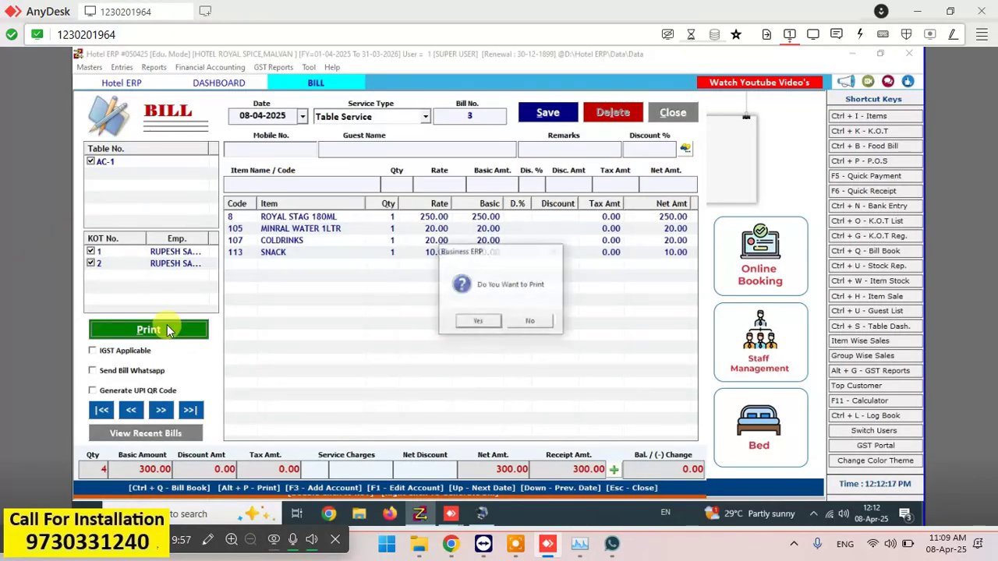
left_click(478, 322)
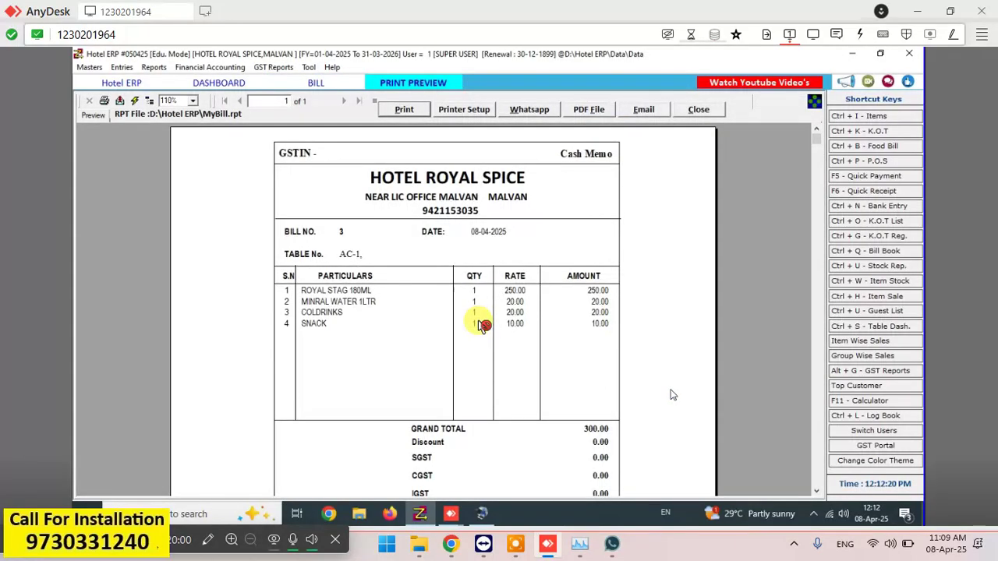
left_click(699, 110)
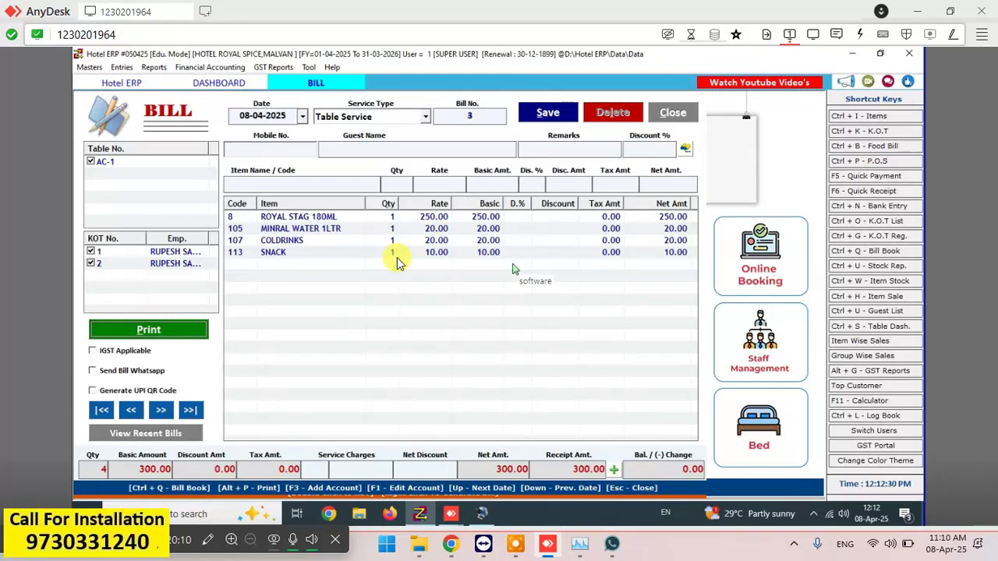
- Move the 300 receipt from Cash Amt to a 300 GPAY eWallet amount
left_click(615, 469)
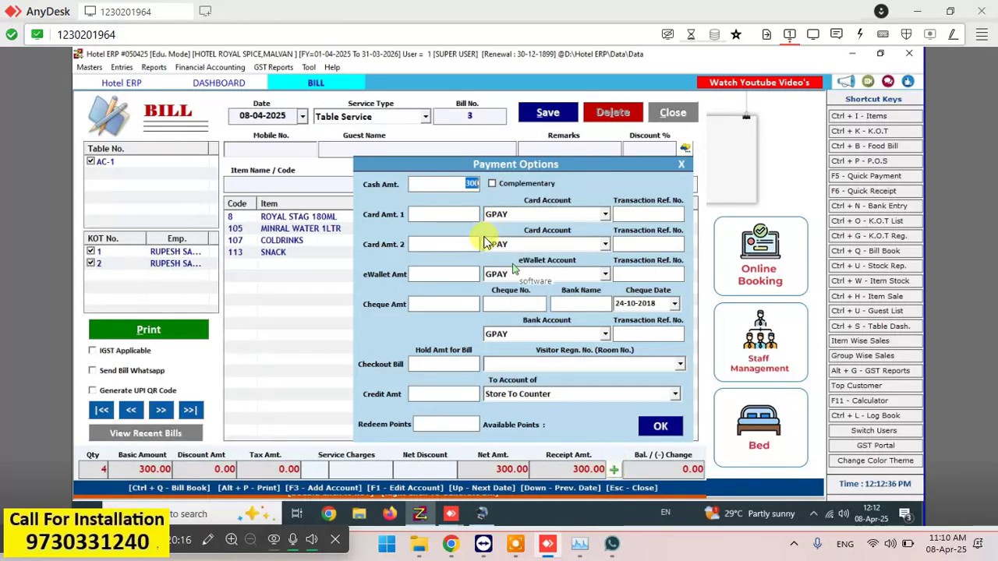
left_click(465, 183)
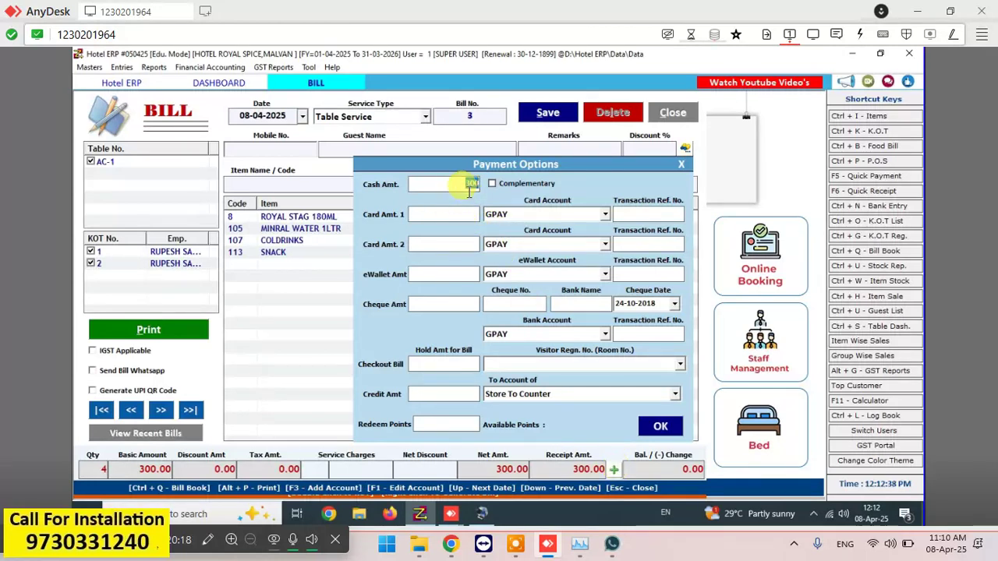
key("BackSpace")
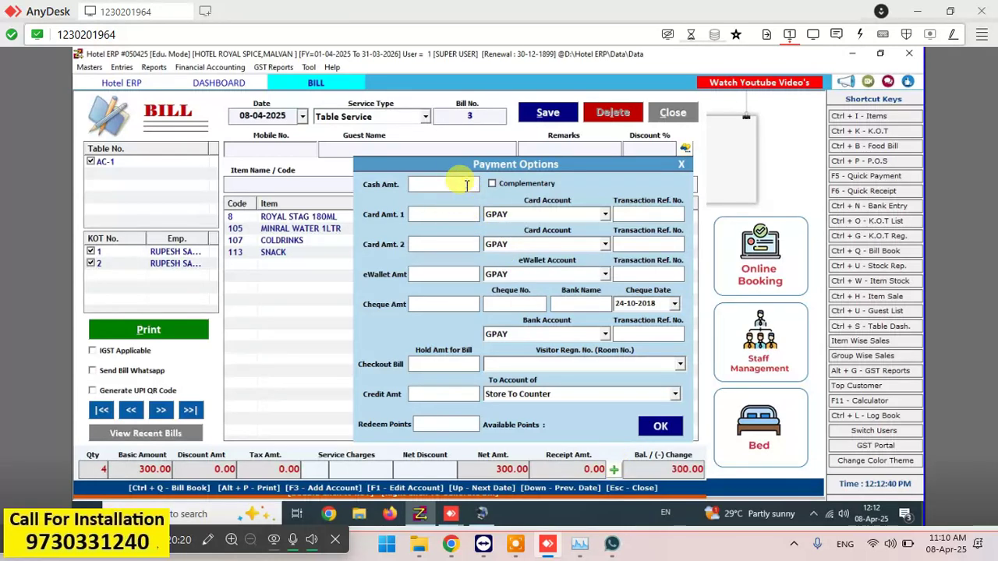
left_click(463, 273)
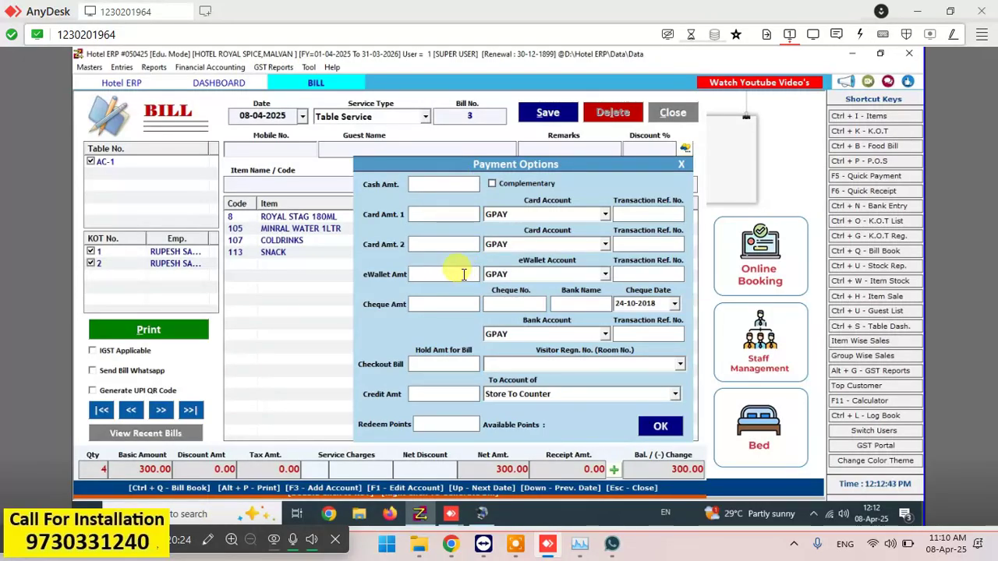
type("3")
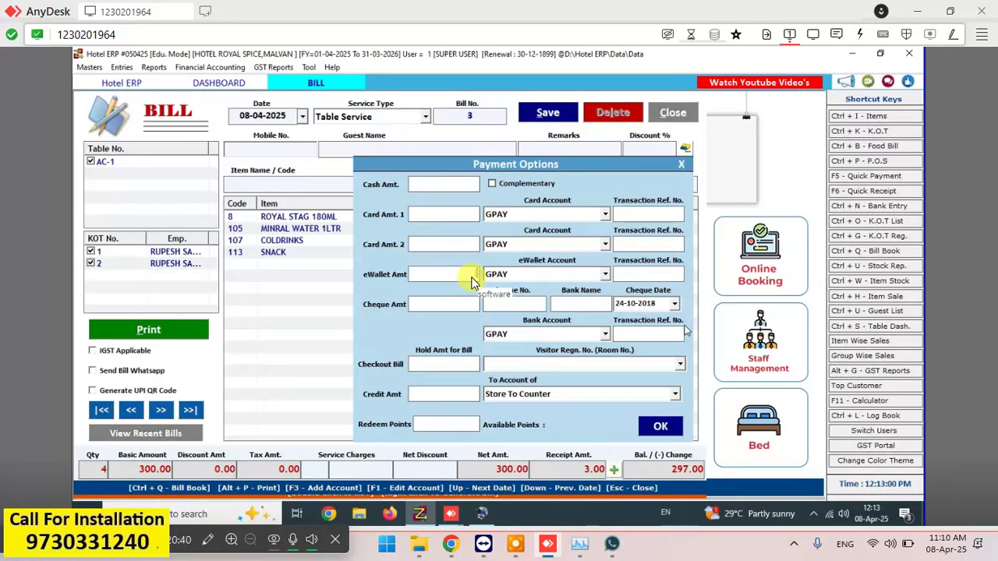
left_click(474, 281)
type("3")
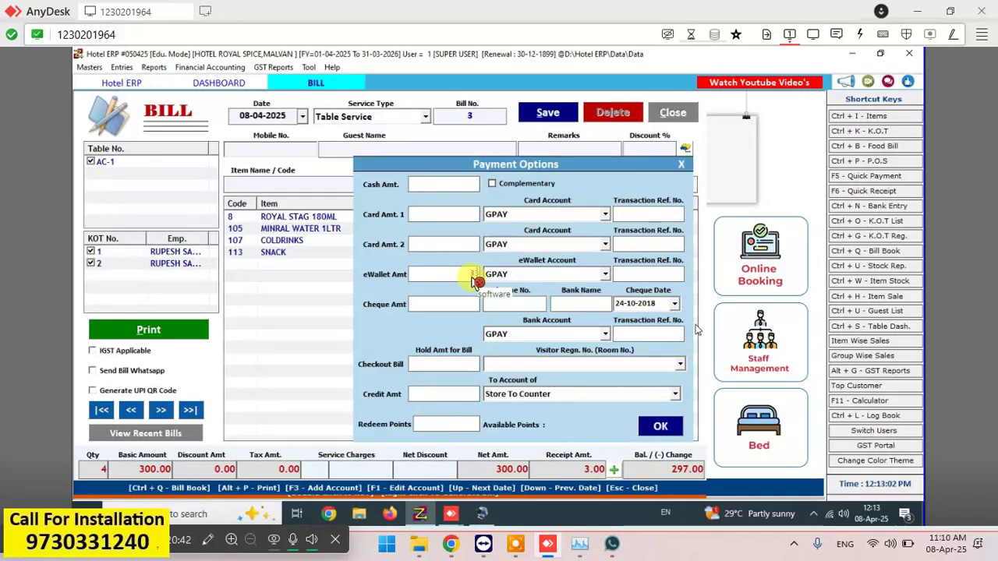
type("3")
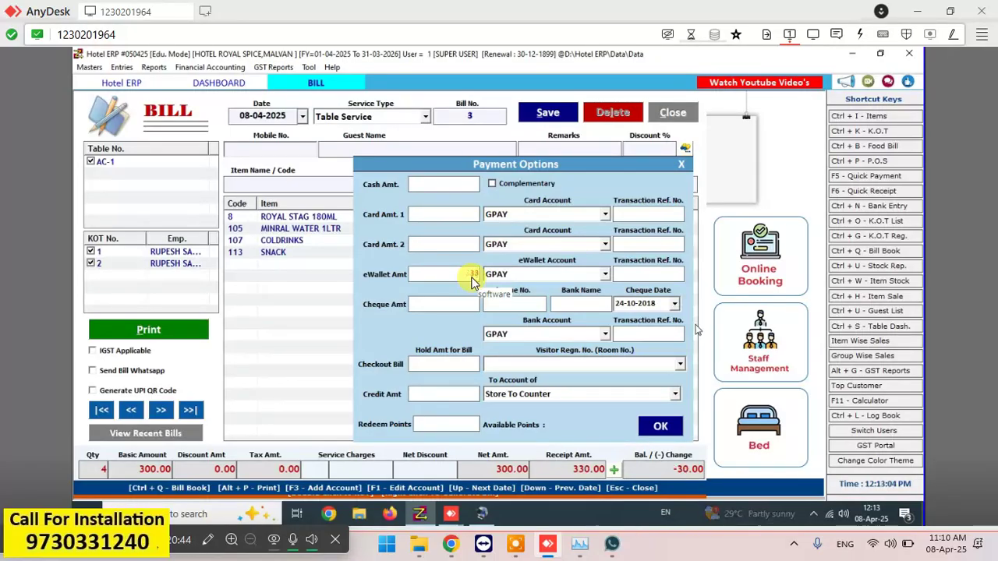
key("BackSpace")
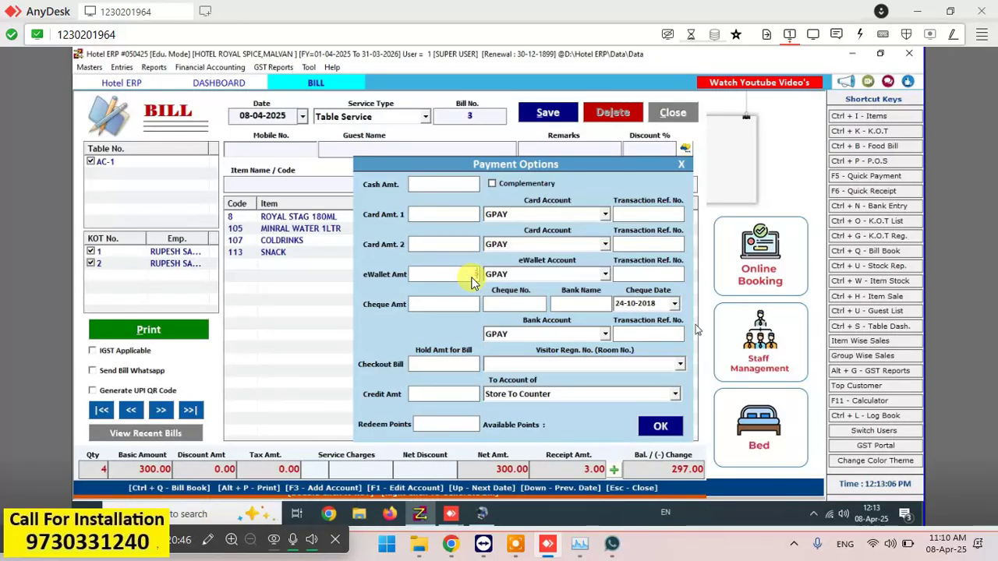
type("00")
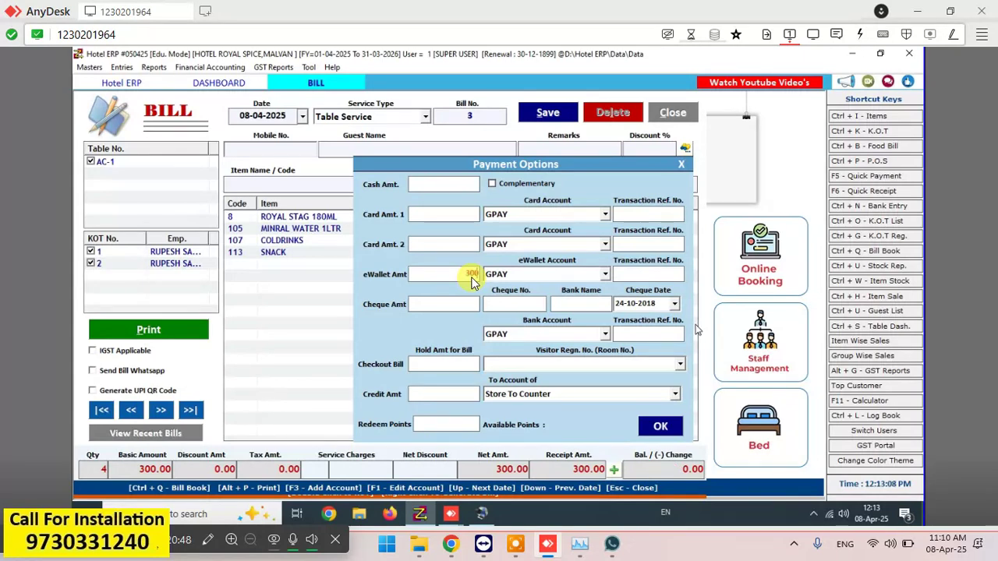
left_click(660, 427)
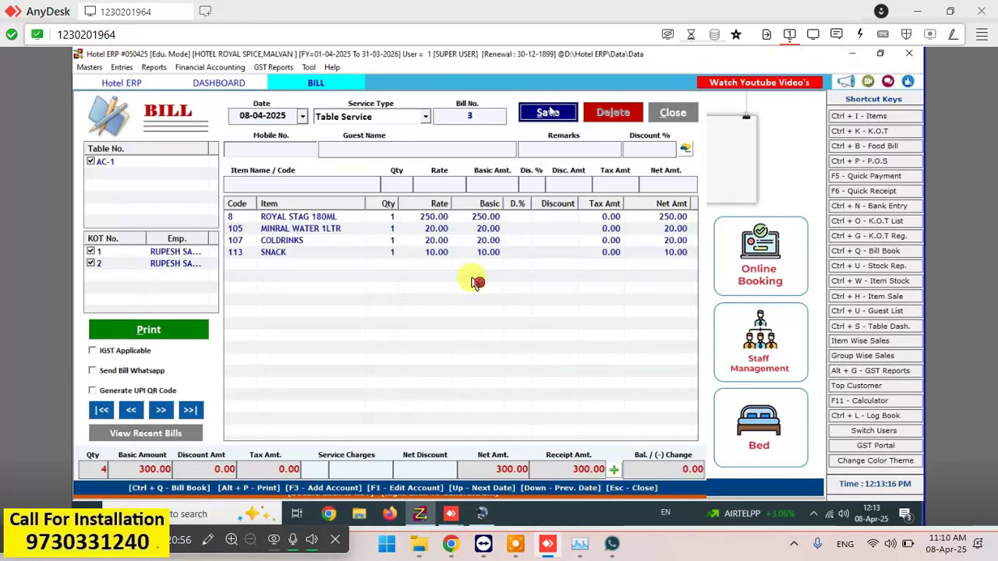
- Save Bill No. 3 without printing and return to the dashboard showing 44 free tables
left_click(550, 112)
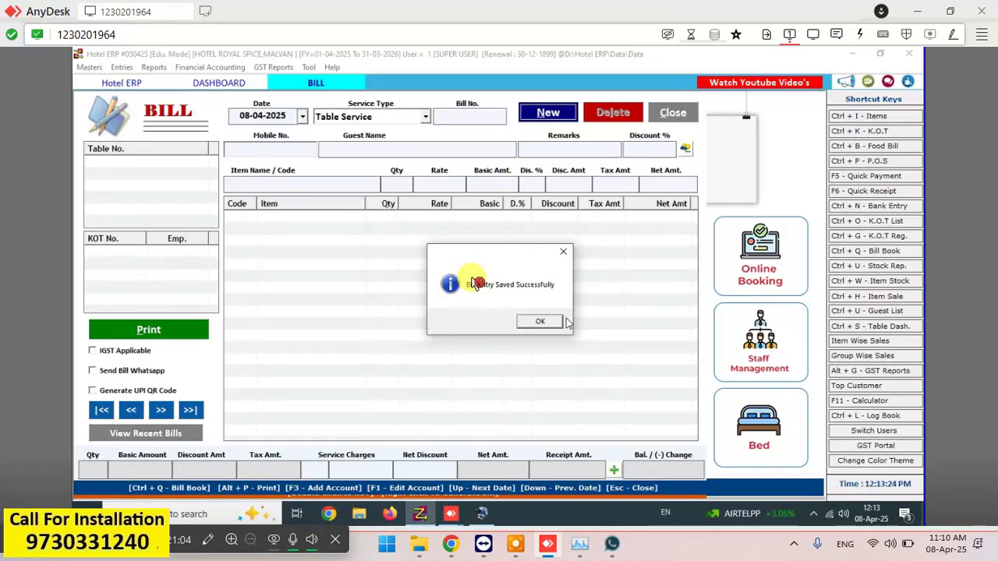
left_click(550, 322)
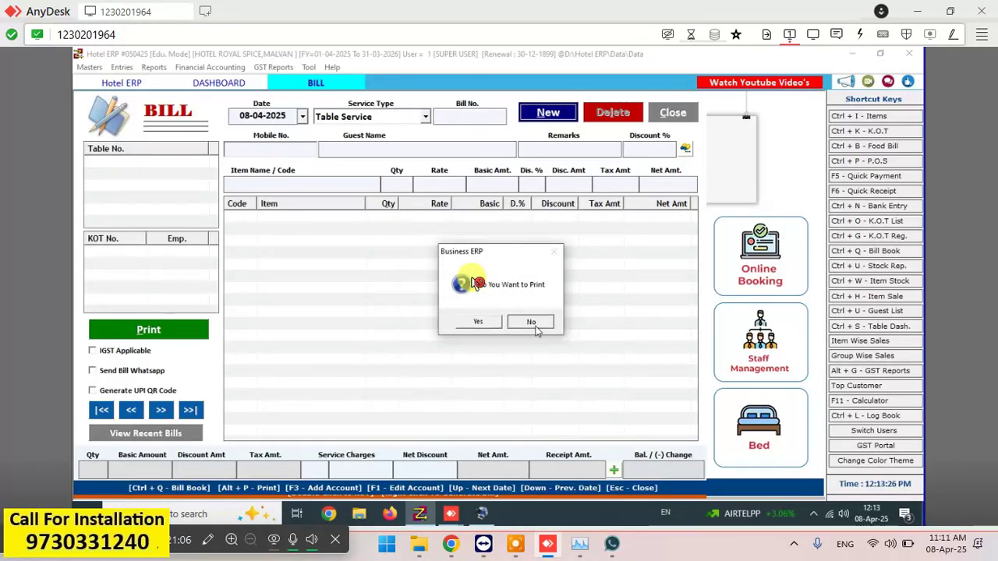
left_click(535, 331)
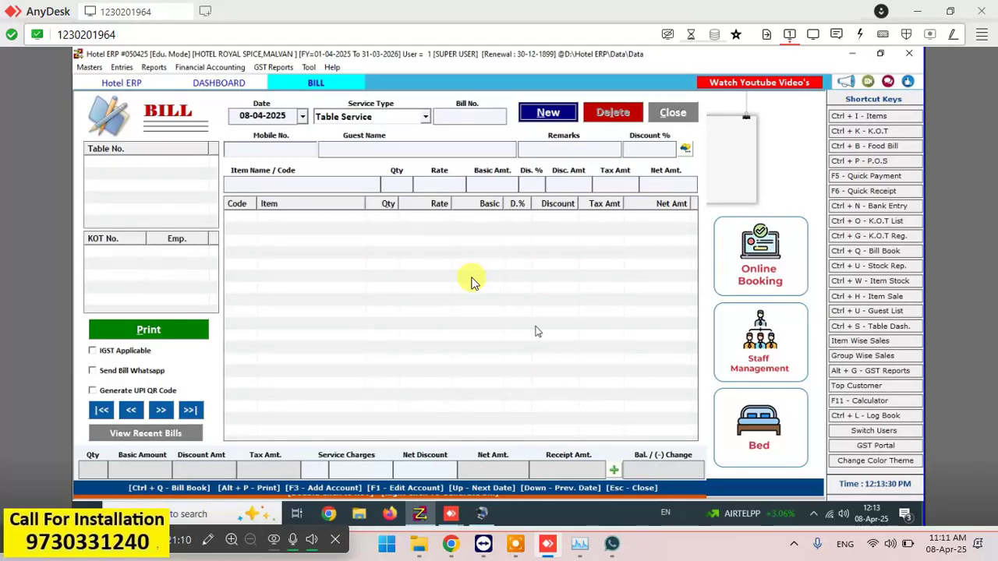
left_click(476, 282)
left_click(217, 84)
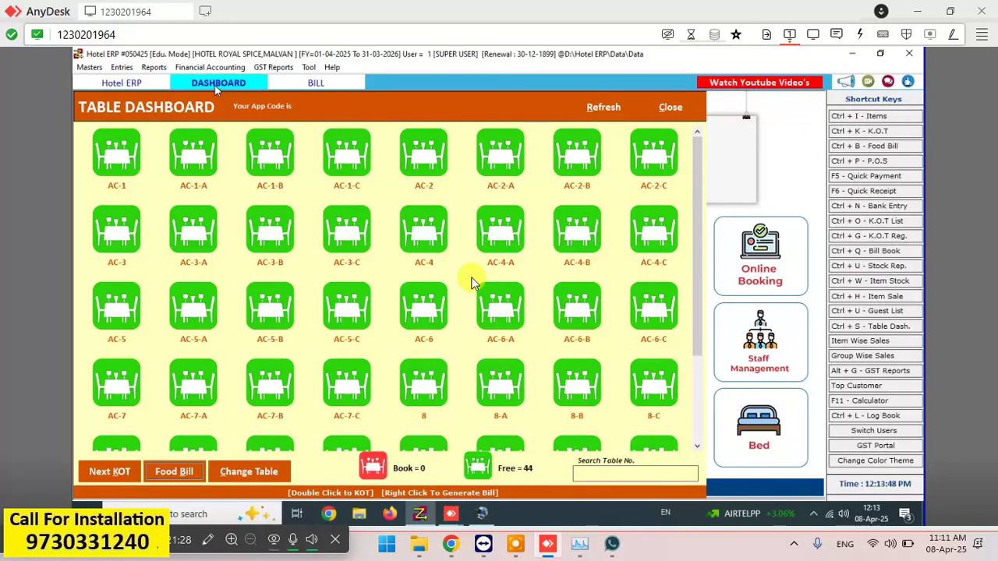
- Select table AC-1-A and add one ROYL CHALLNGE 180ML to a new KOT
left_click(130, 156)
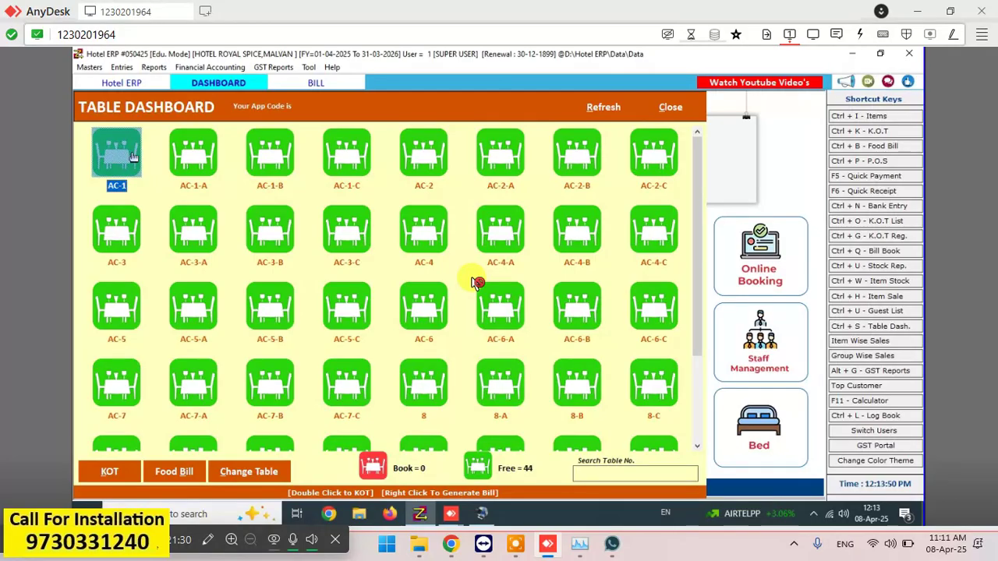
left_click(187, 160)
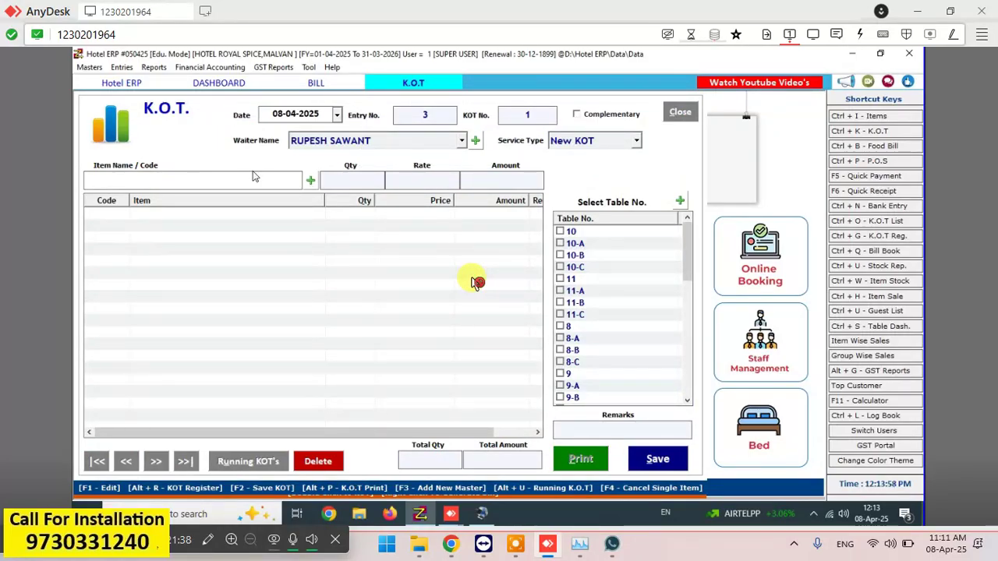
type("RO")
key("Down")
key("Down")
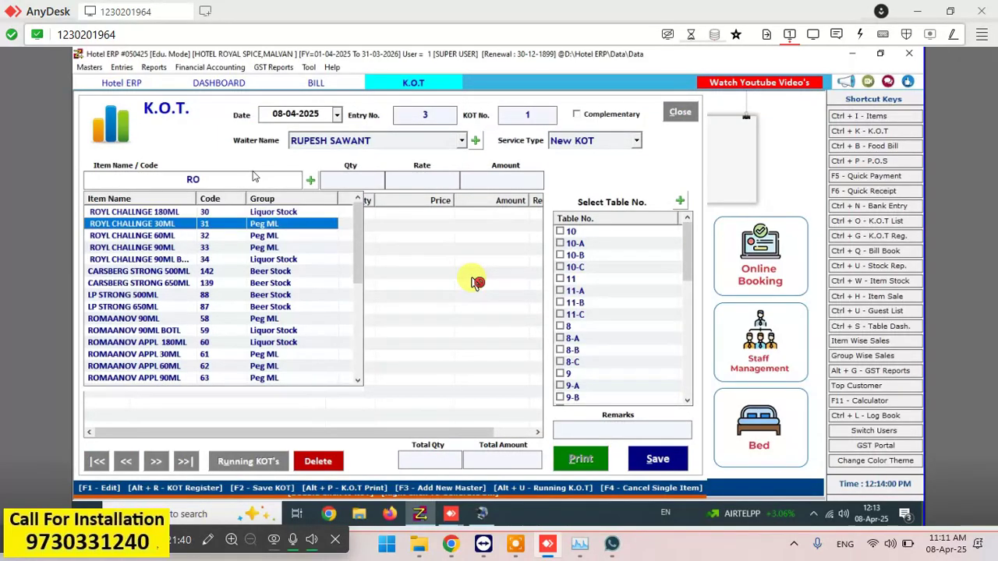
key("Up")
key("Return")
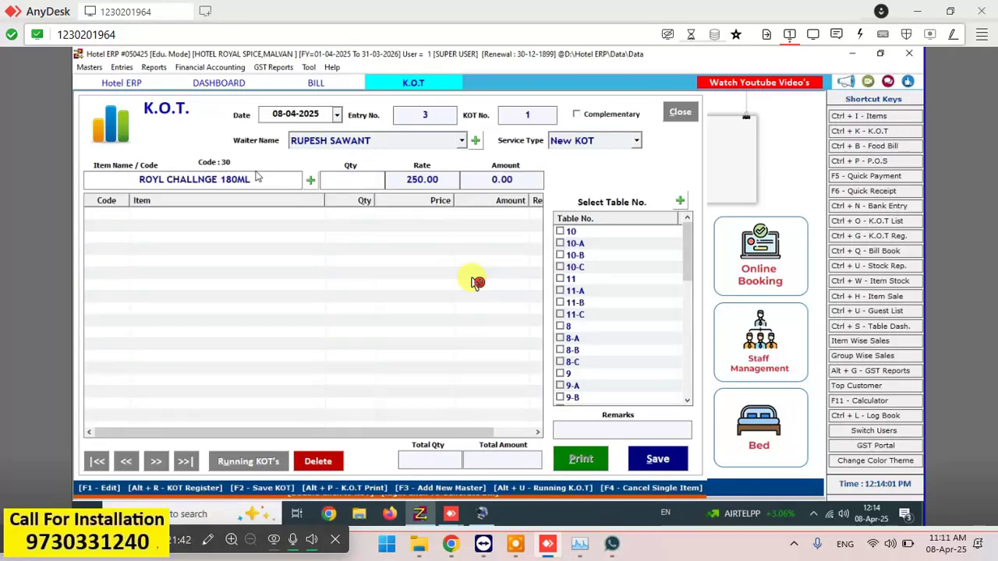
type("1")
key("Return")
- Add SNACK and MINRAL WATER 1LTR lines to the KOT
type("SNAKS")
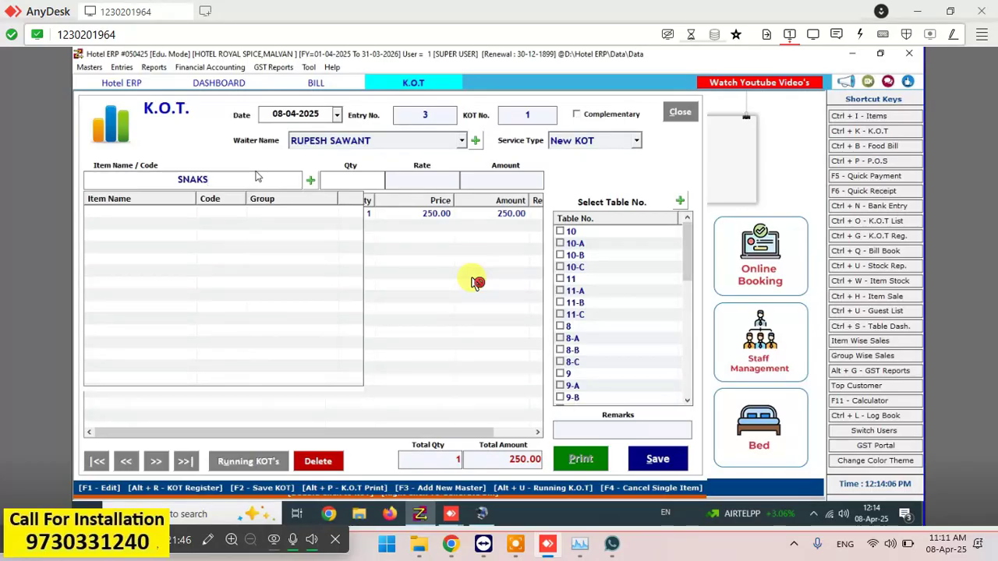
key("Return")
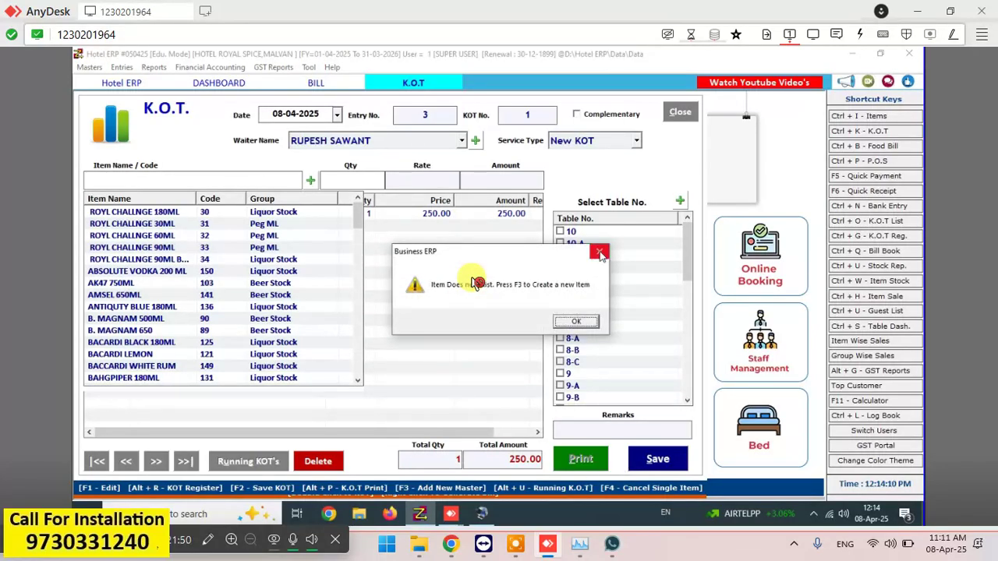
key("Return")
type("S")
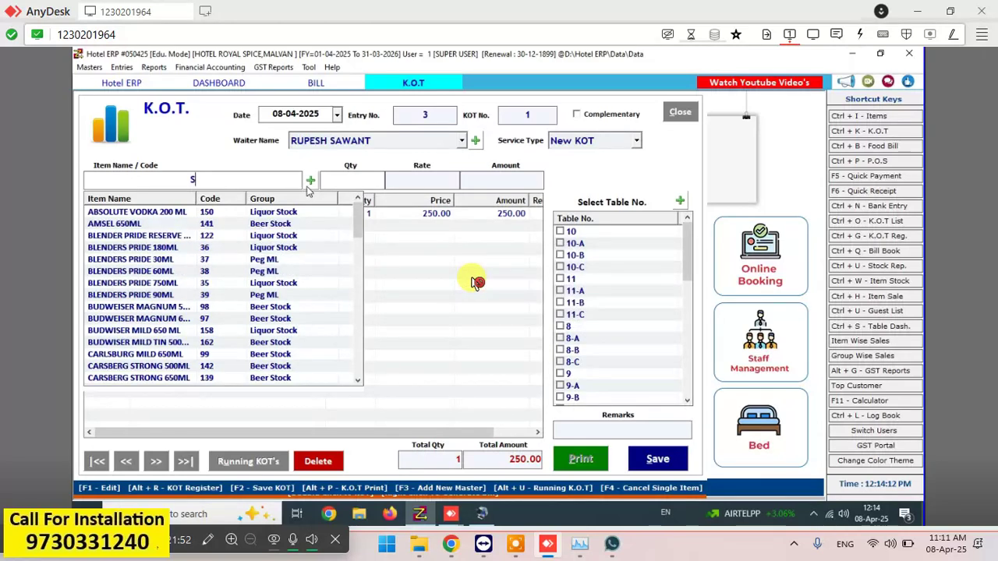
type("N")
key("Return")
key("Return")
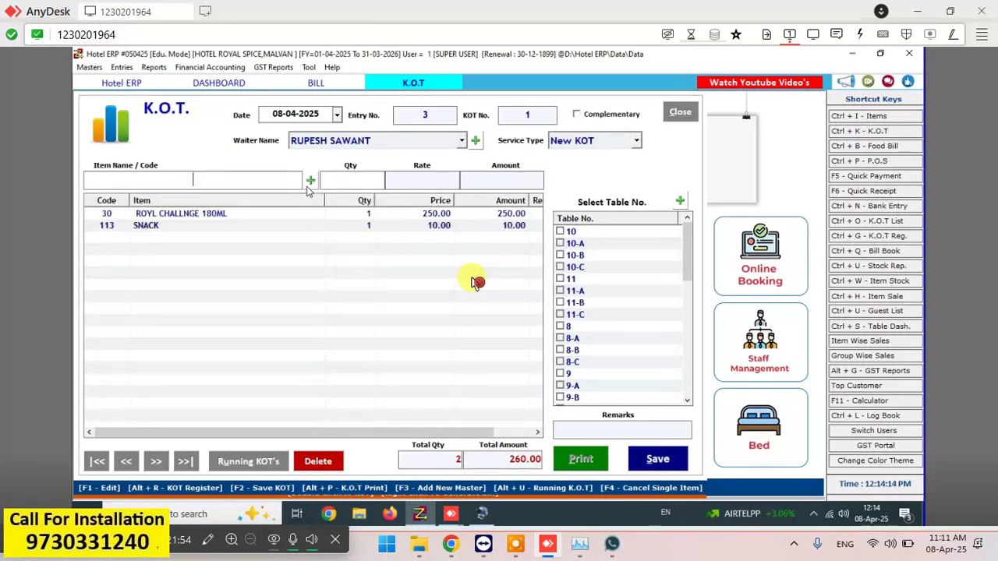
type("WATER")
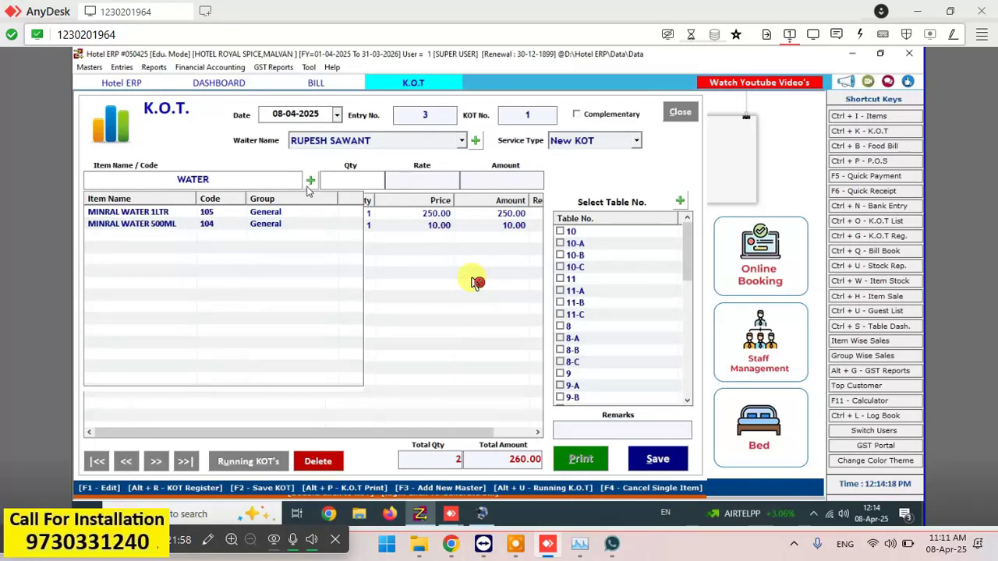
key("Return")
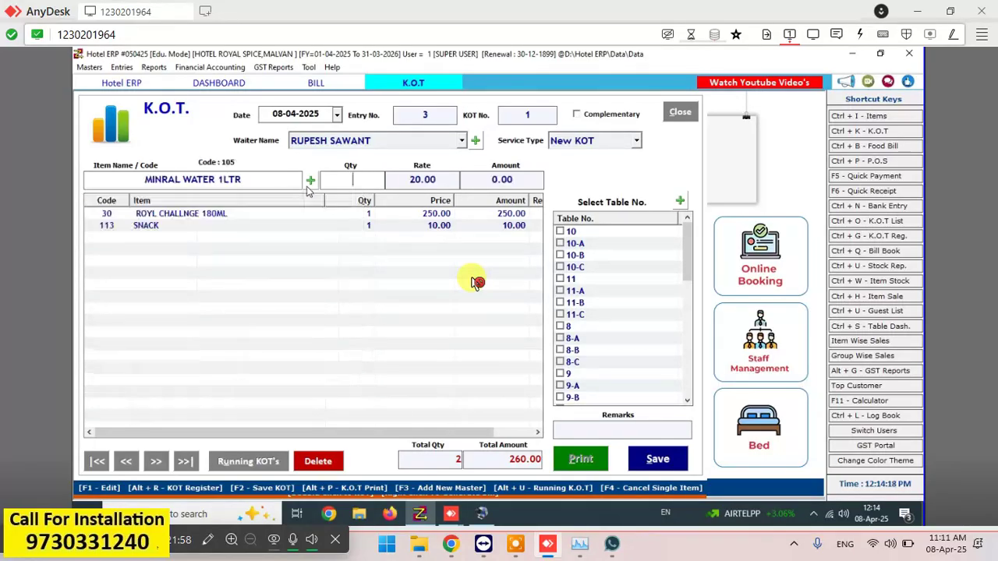
key("Return")
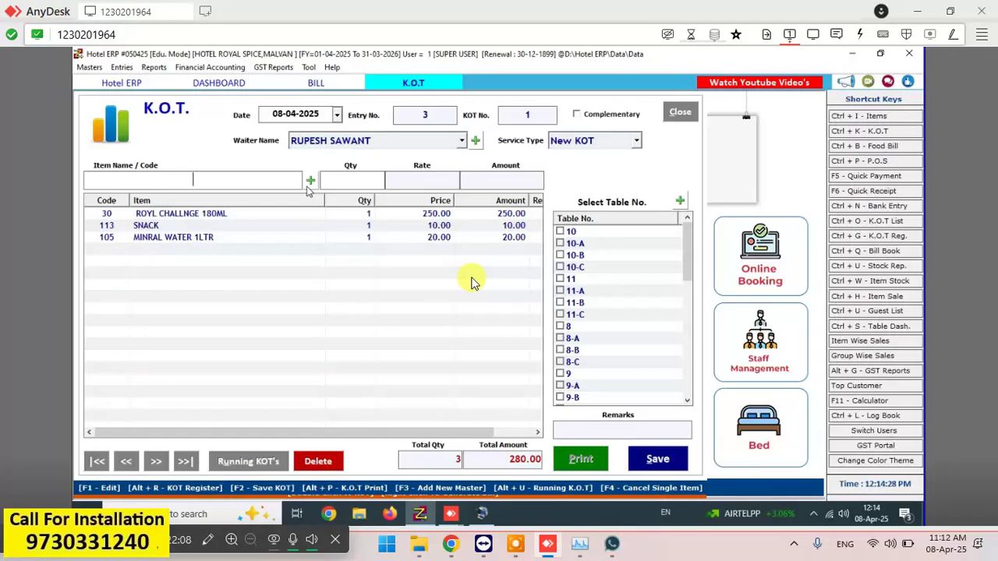
- Delete the SNACK row and re-add SNACK with quantity 1, totalling 280.00
left_click(477, 282)
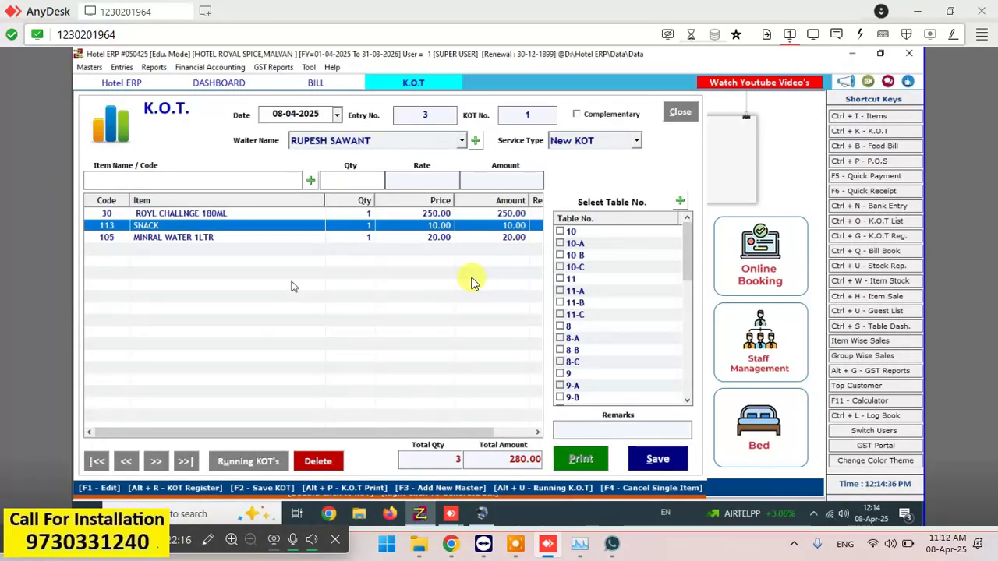
key("Delete")
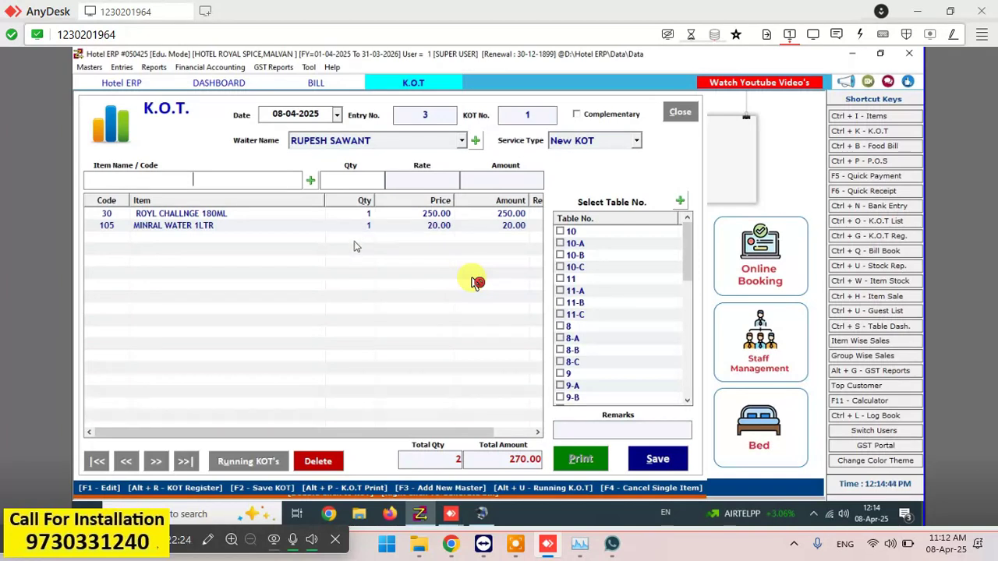
type("SN")
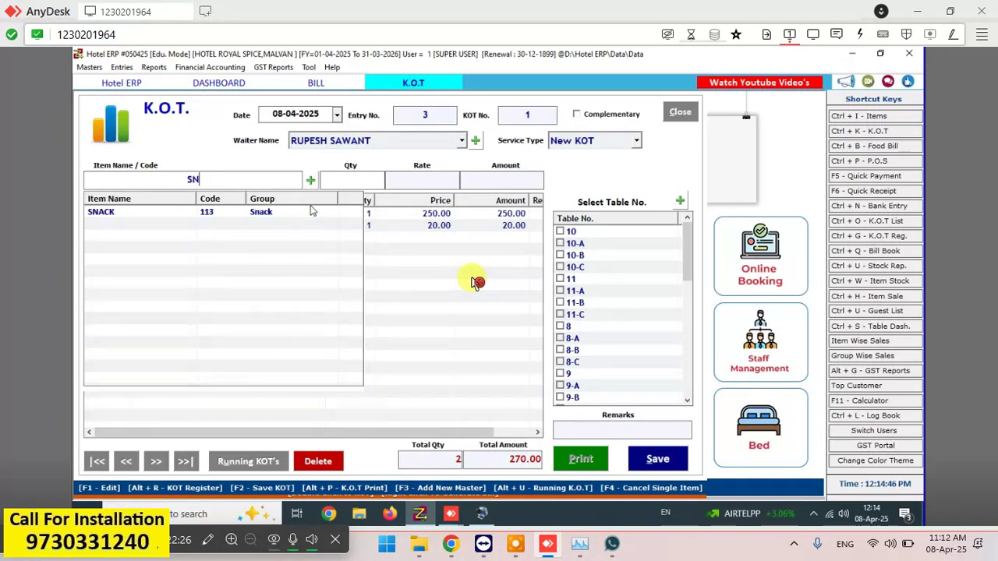
key("Down")
key("Return")
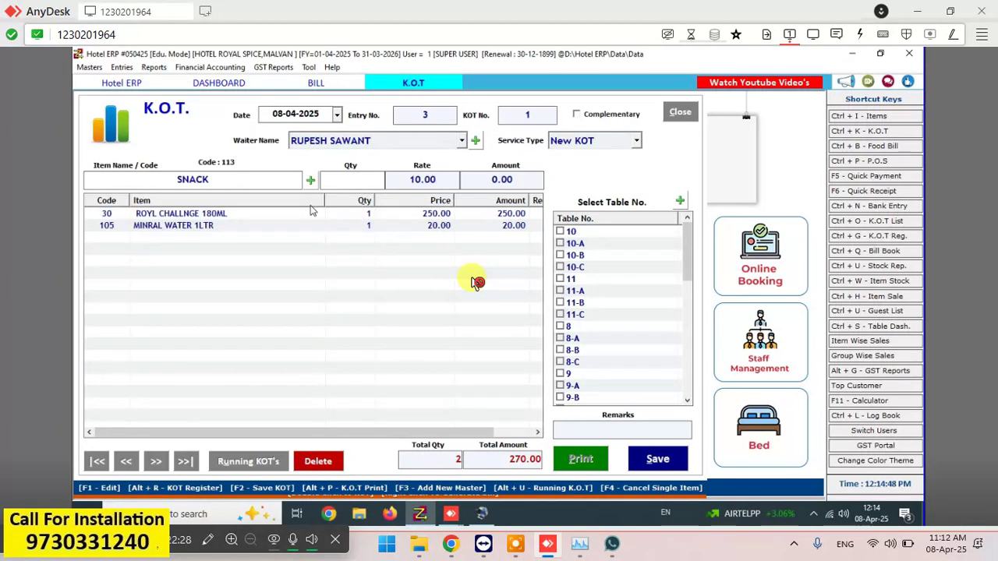
type("1")
key("Return")
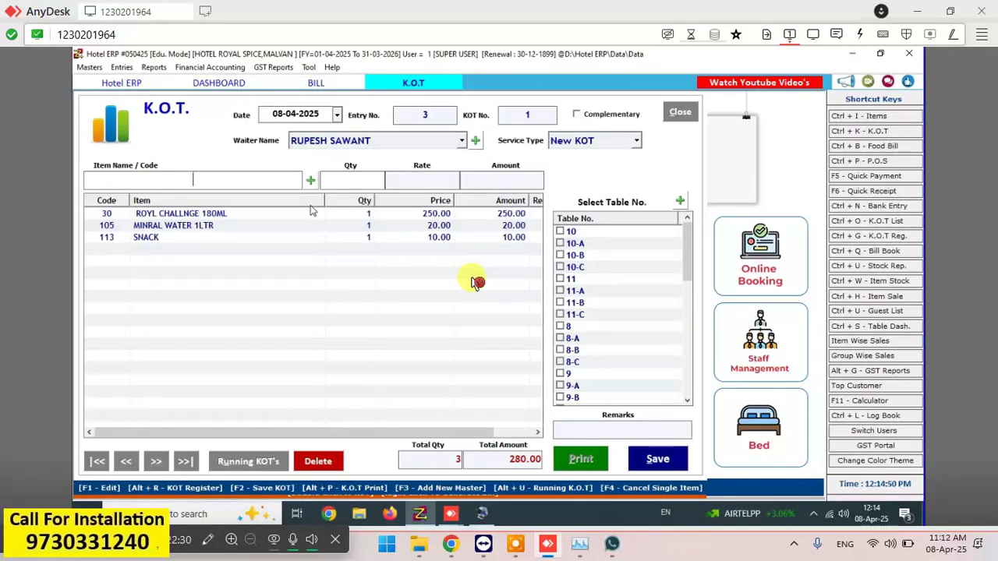
- Save KOT No. 1 for AC-1-A at 280.00 and close its print preview
left_click(658, 460)
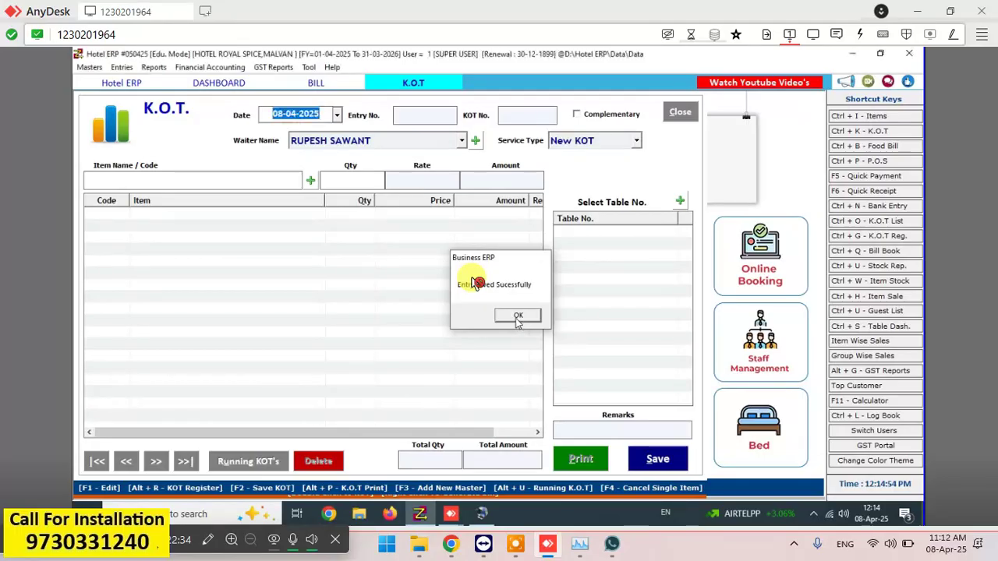
left_click(517, 316)
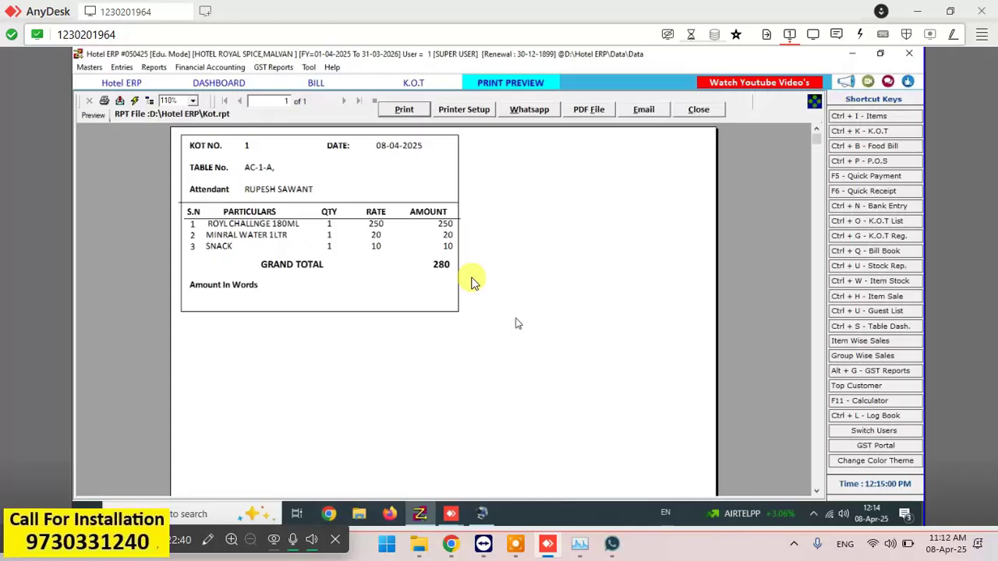
left_click(708, 114)
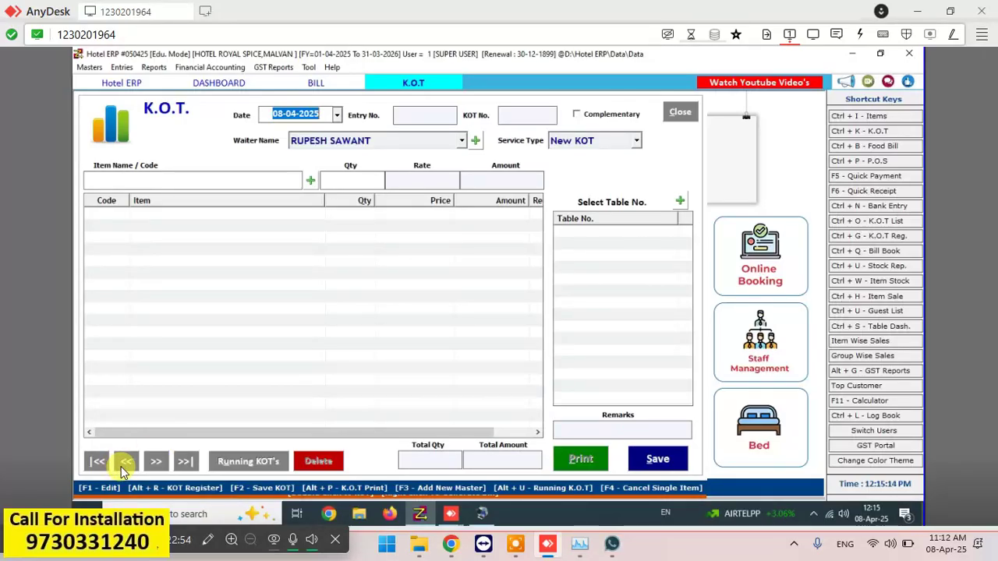
- Load KOT 1 and remove the ROYL CHALLNGE 180ML and MINRAL WATER 1LTR lines, leaving SNACK at 10
left_click(125, 466)
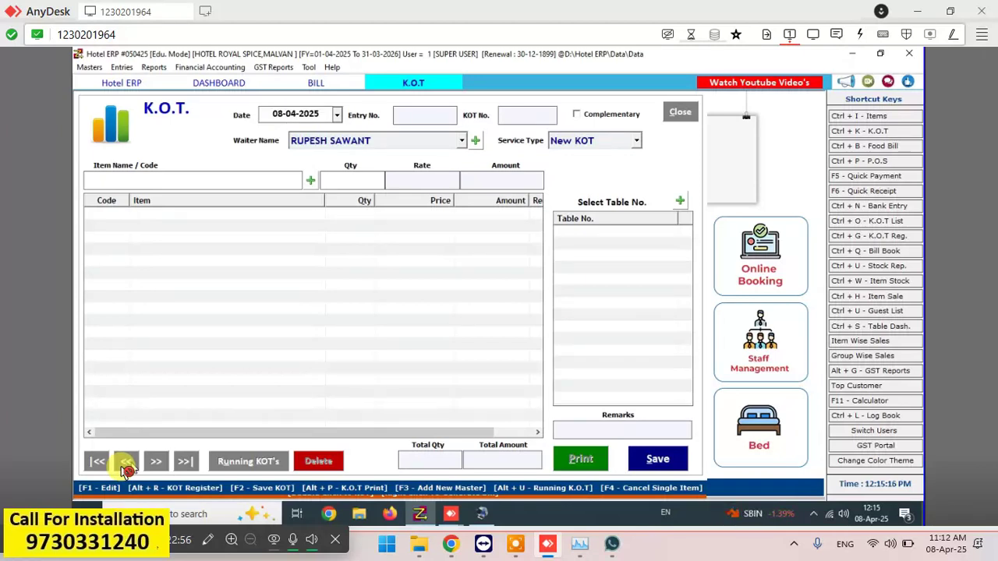
left_click(125, 466)
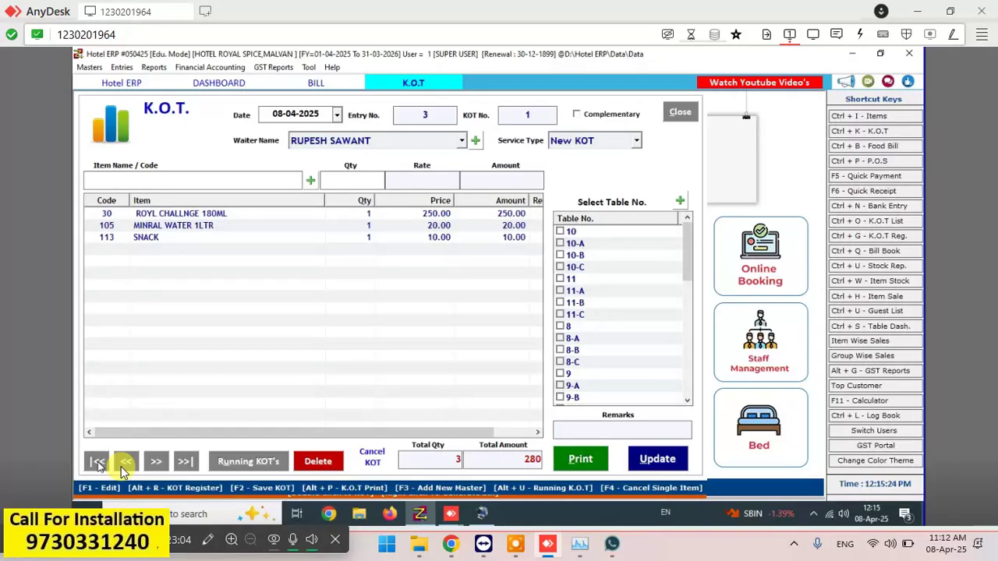
left_click(122, 464)
double_click(210, 220)
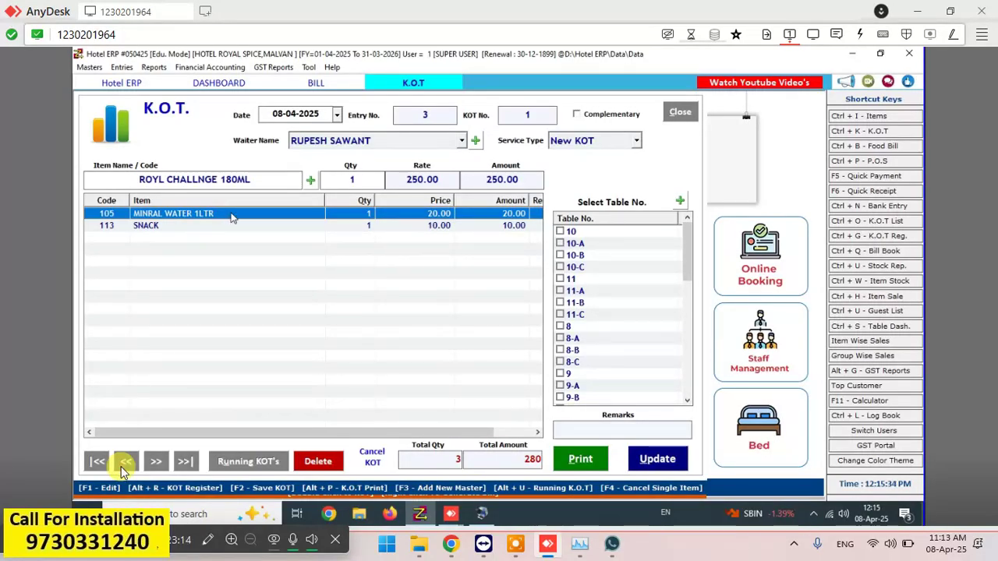
key("Delete")
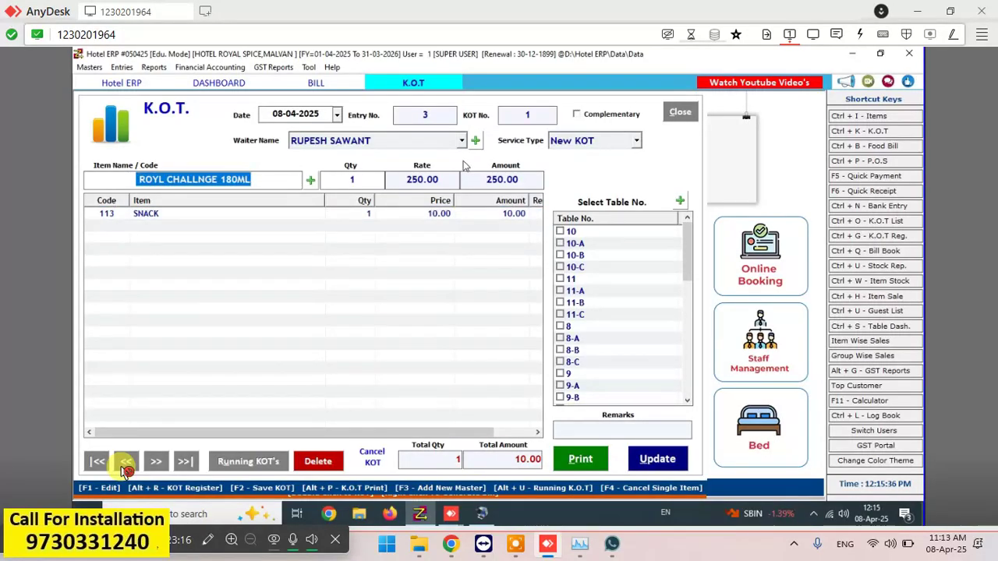
- Save the updated KOT 1 and close its print preview
left_click(664, 460)
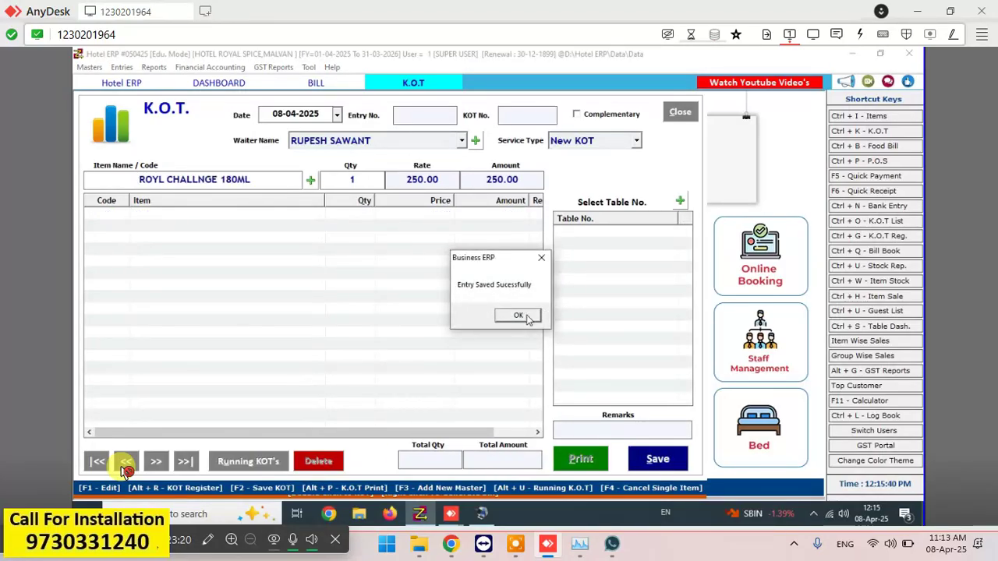
left_click(522, 317)
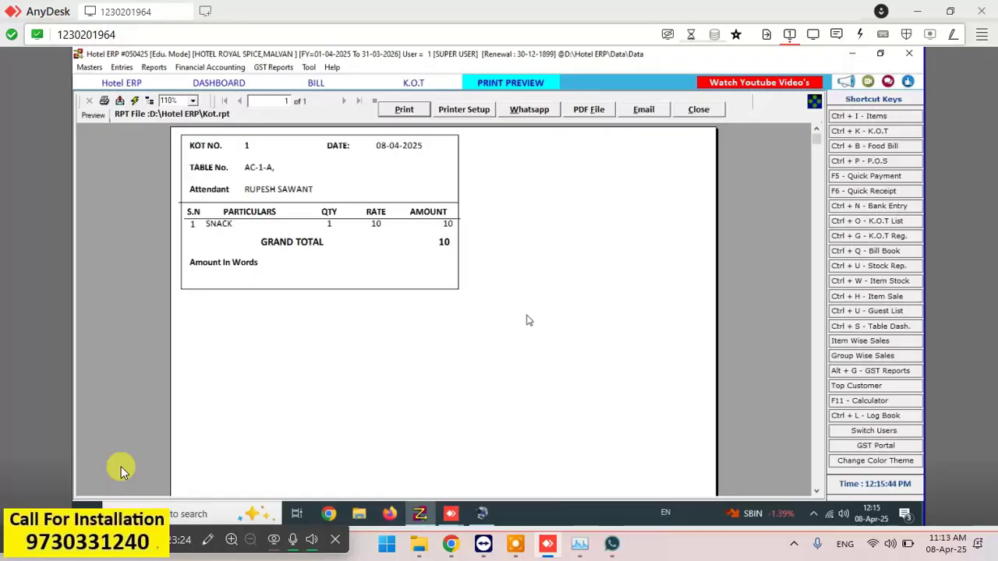
left_click(125, 470)
left_click(706, 111)
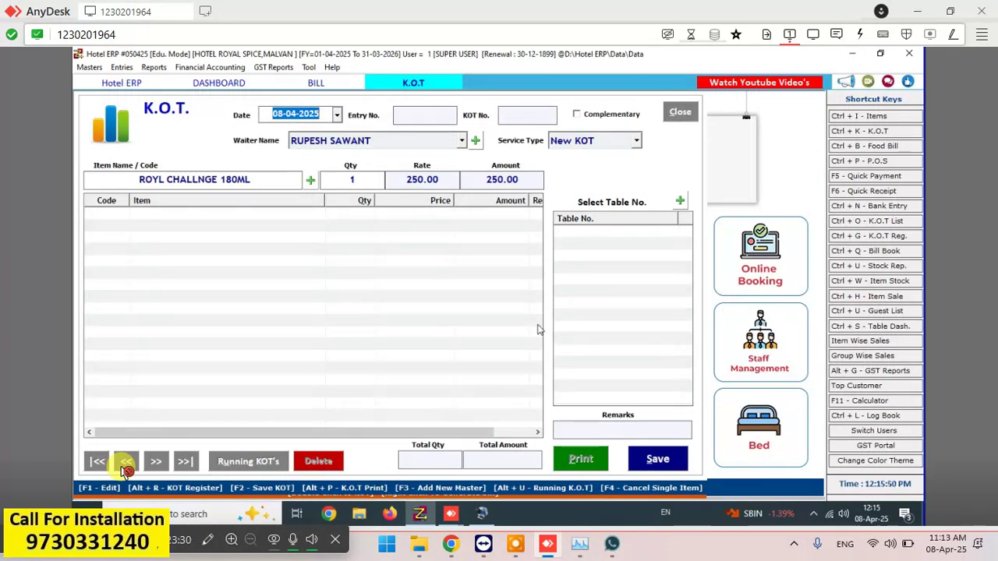
- Close the K.O.T. form and discard the current entry to return to the table dashboard
left_click(123, 468)
left_click(680, 112)
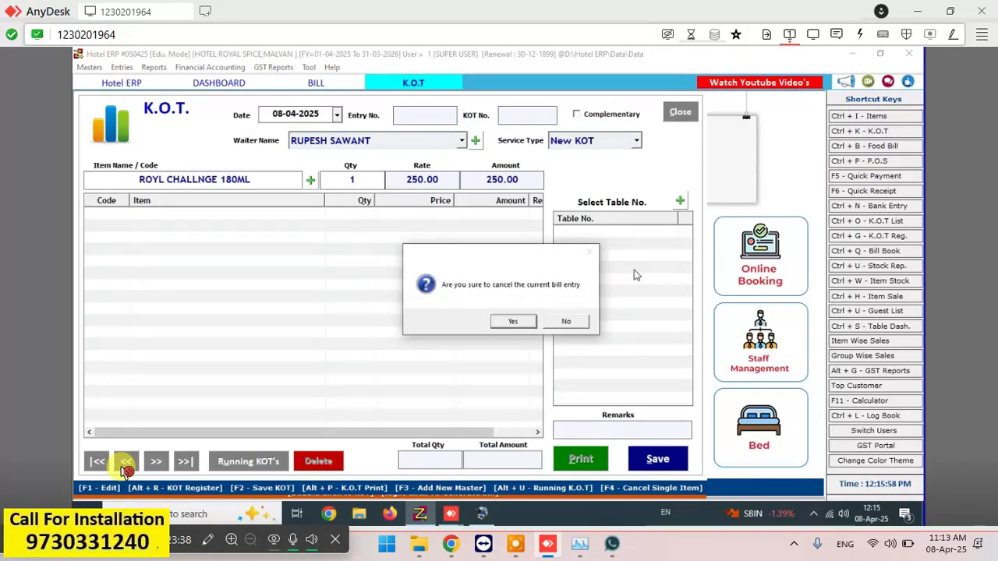
left_click(522, 320)
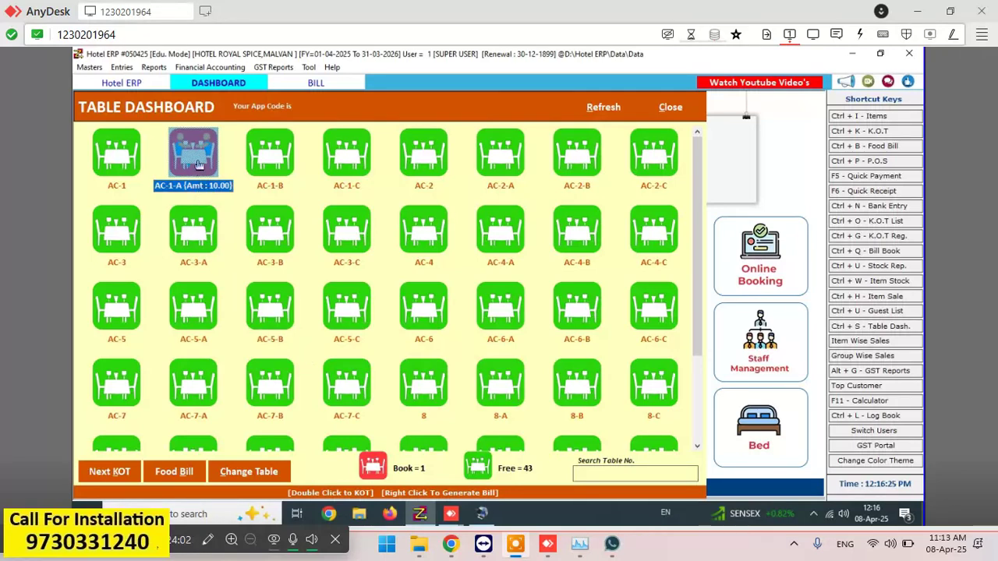
- Start the next KOT for table AC-1-A with one SNACK
left_click(109, 471)
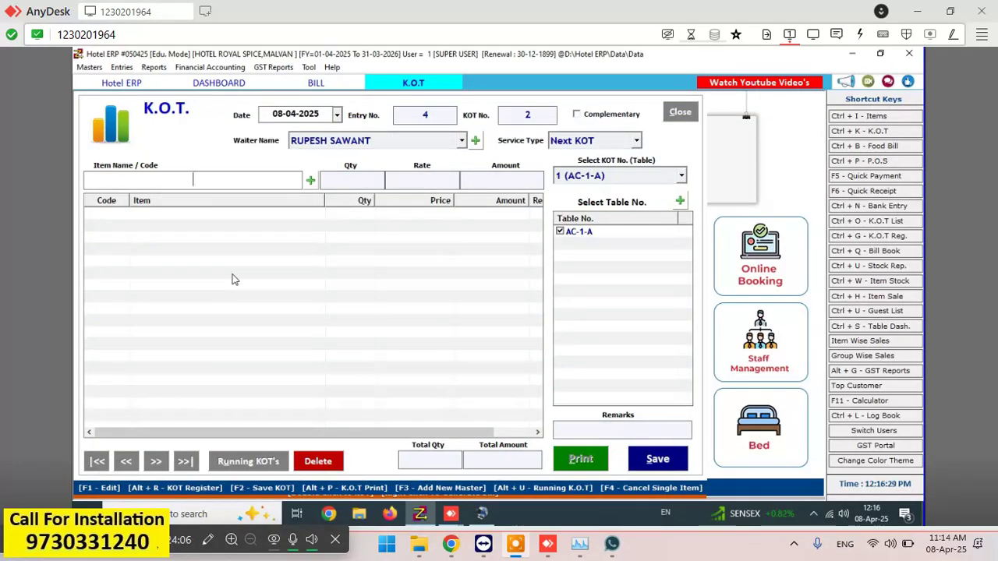
type("SN")
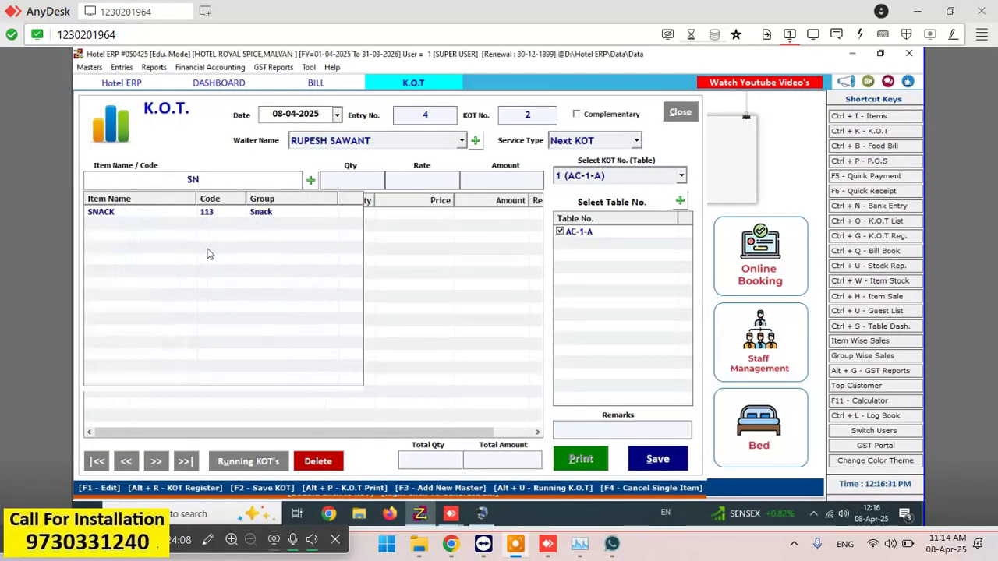
type("A")
left_click(215, 216)
key("Return")
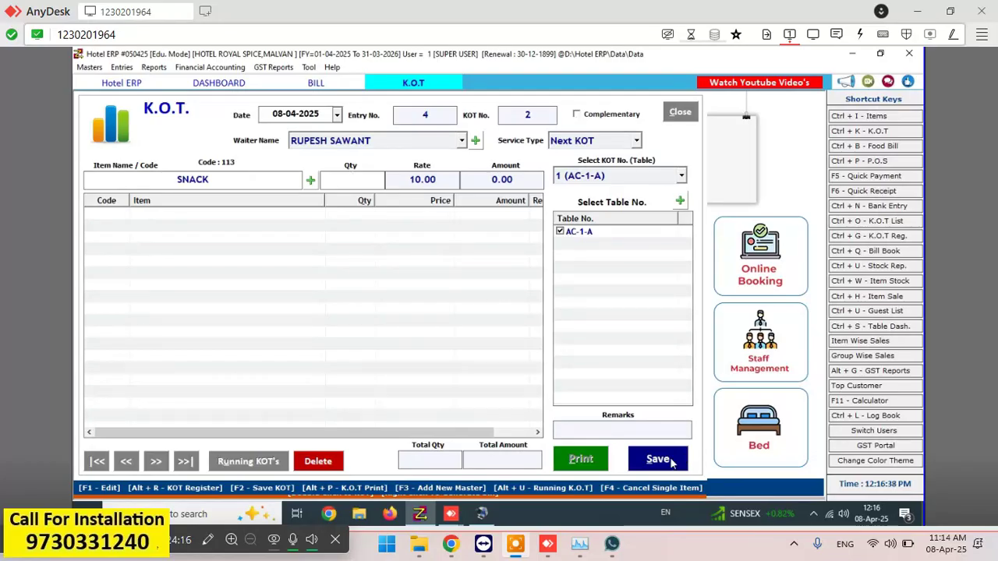
type("1")
key("Return")
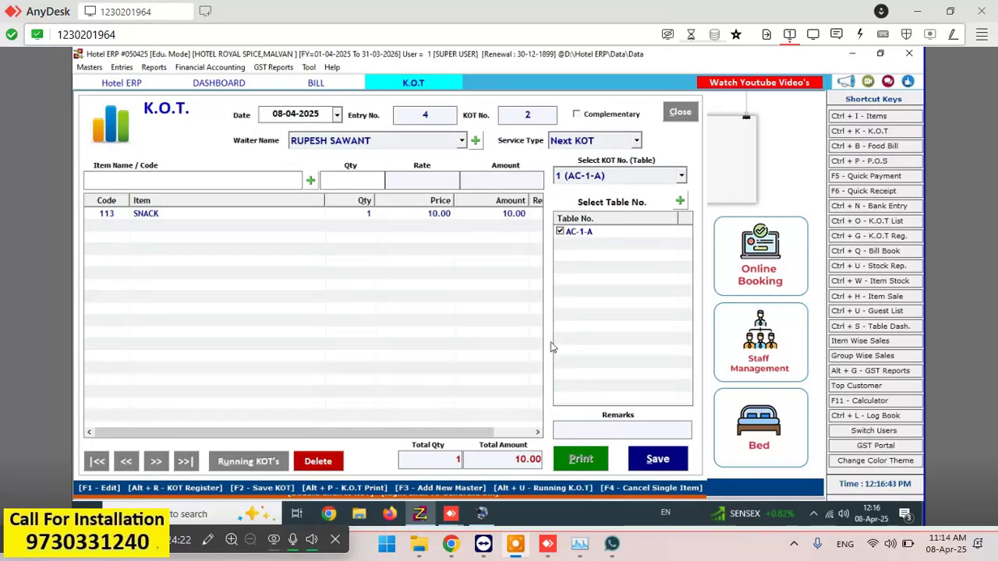
- Save KOT 2, close its print preview, and leave the KOT form for the tables
key("F2")
left_click(527, 317)
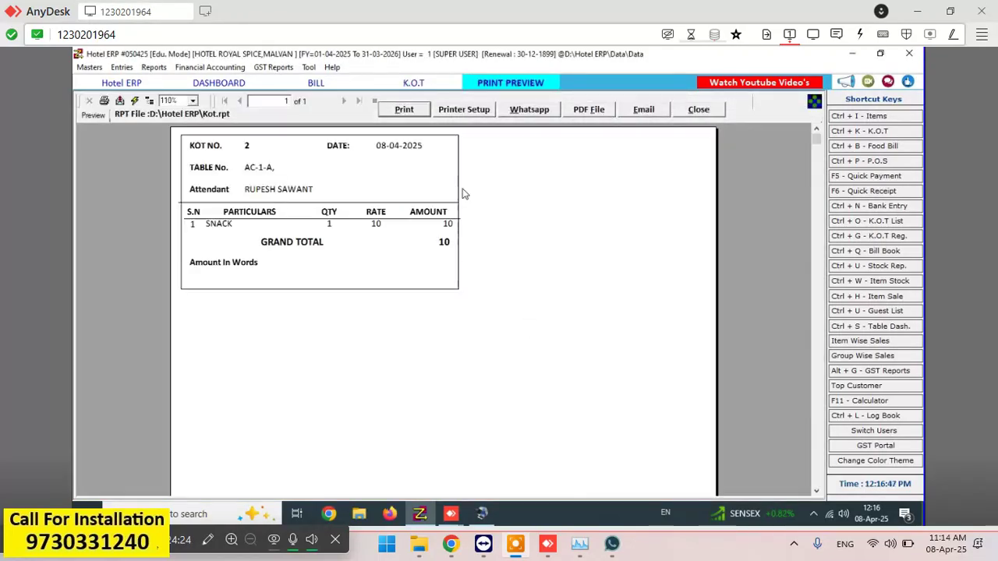
left_click(696, 110)
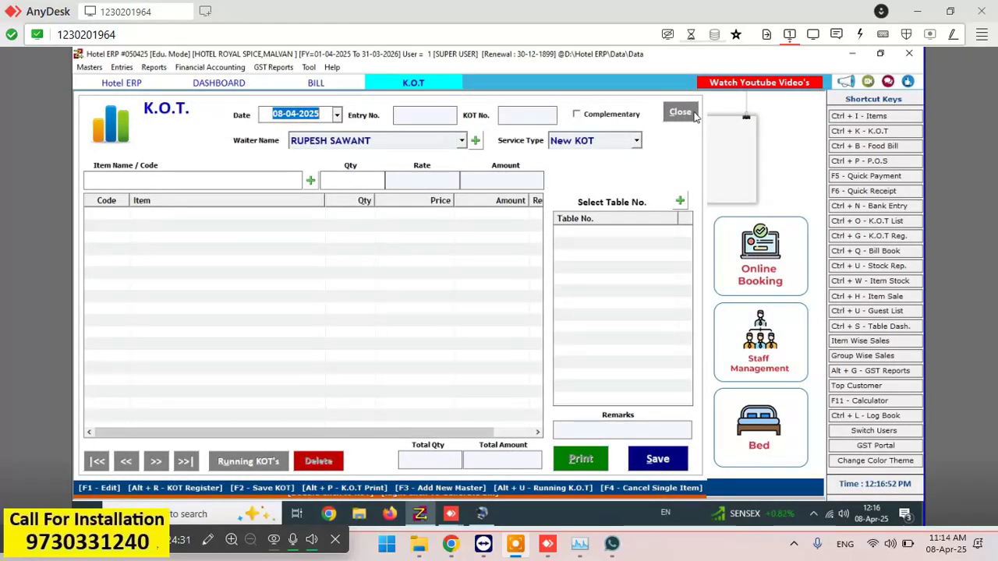
left_click(696, 113)
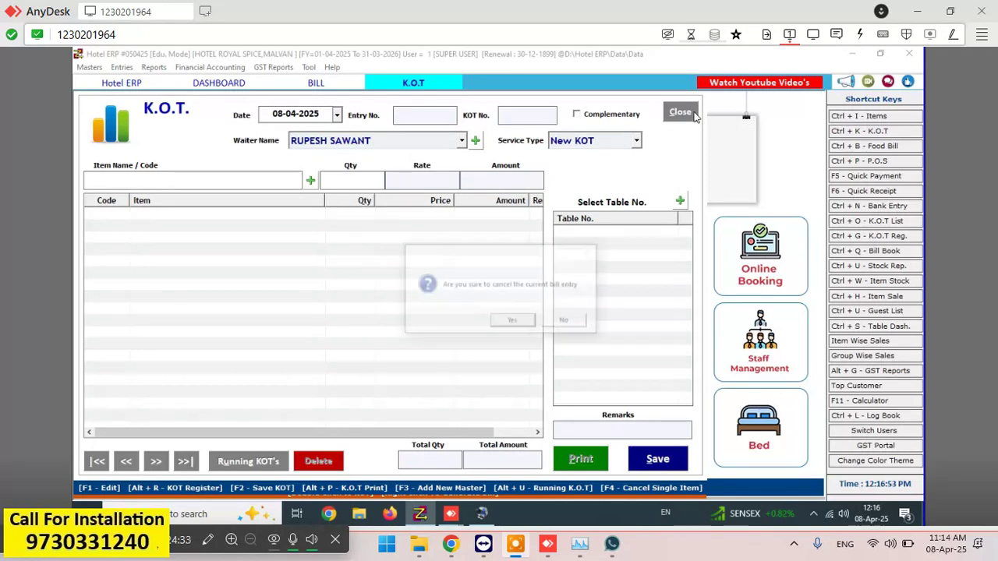
left_click(515, 321)
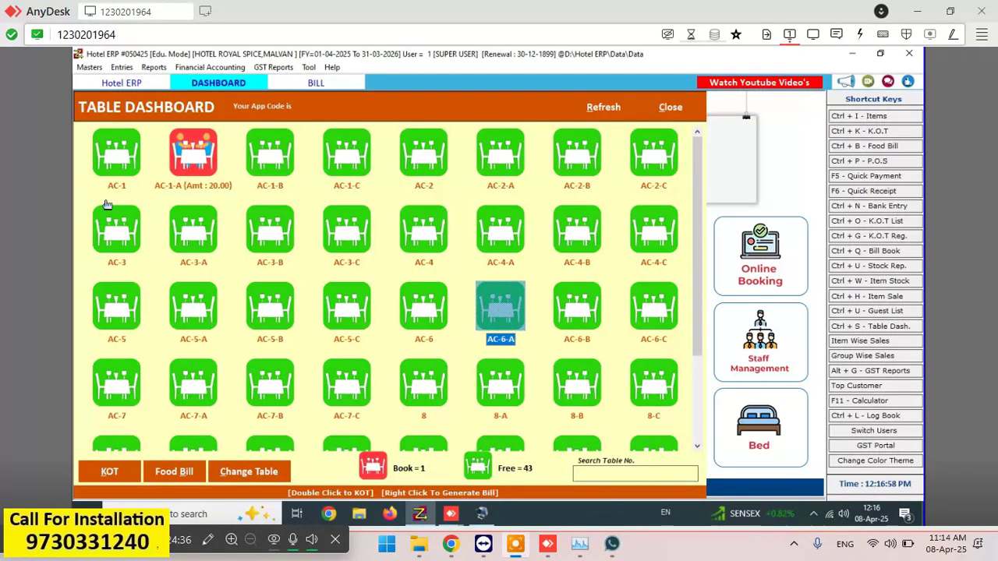
left_click(226, 191)
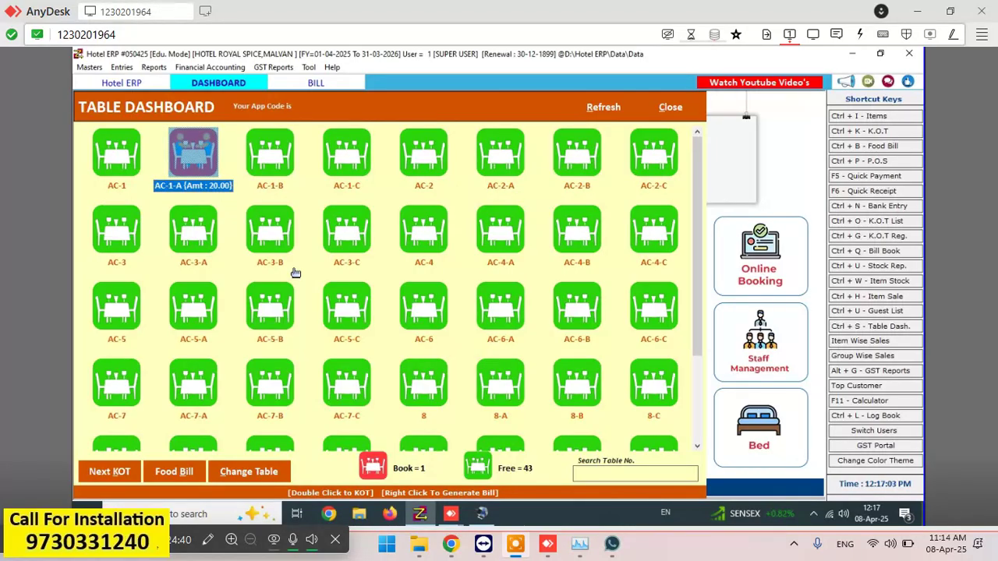
left_click(176, 476)
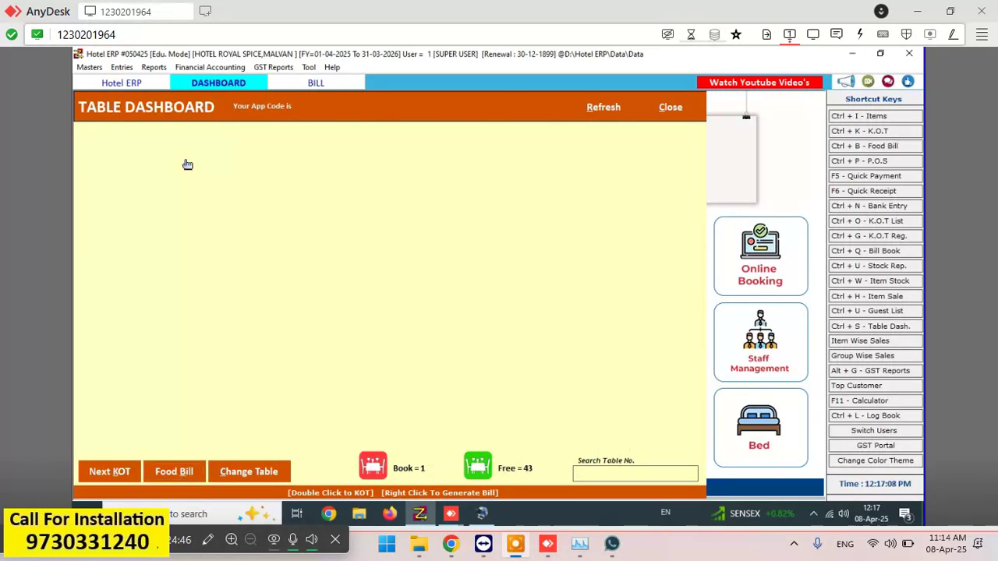
double_click(192, 170)
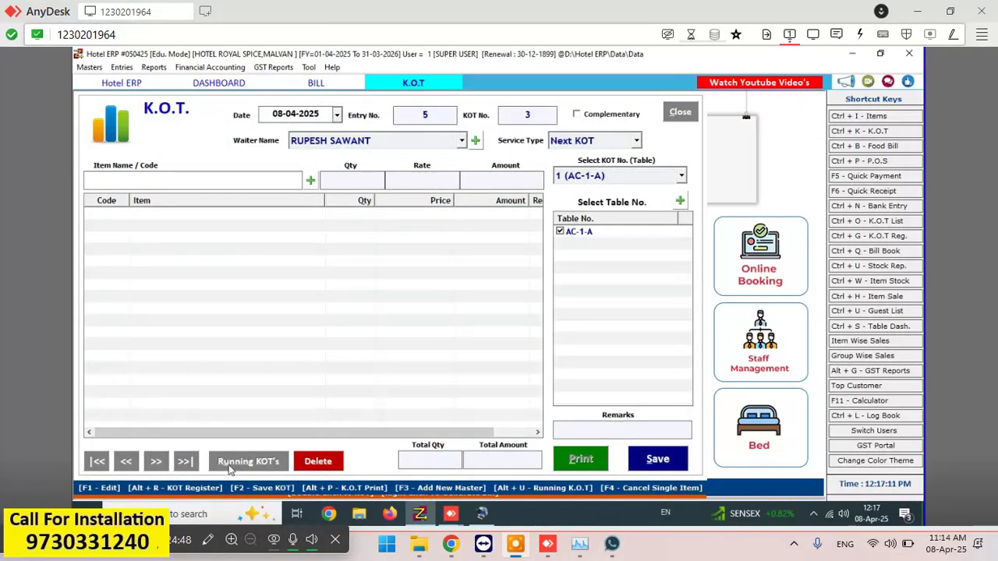
left_click(680, 112)
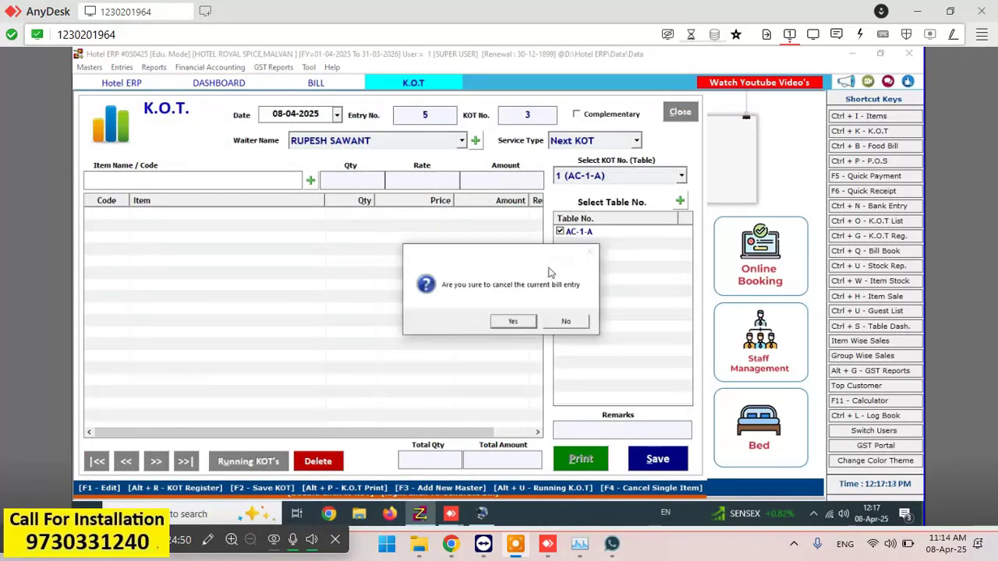
left_click(514, 322)
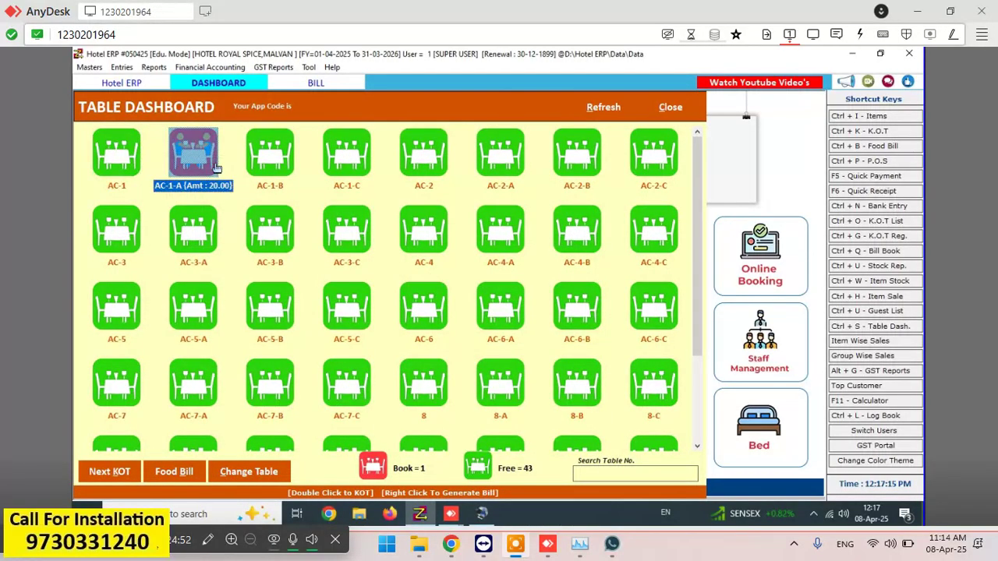
left_click(190, 478)
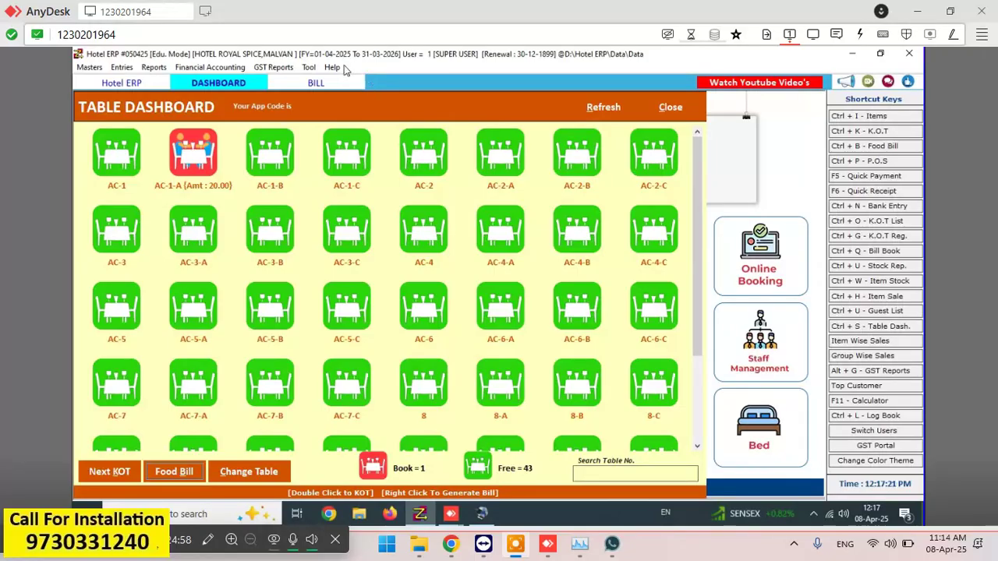
- Open table AC-1-A's food bill (2 SNACK, 20.00) and preview its printed cash memo
left_click(316, 83)
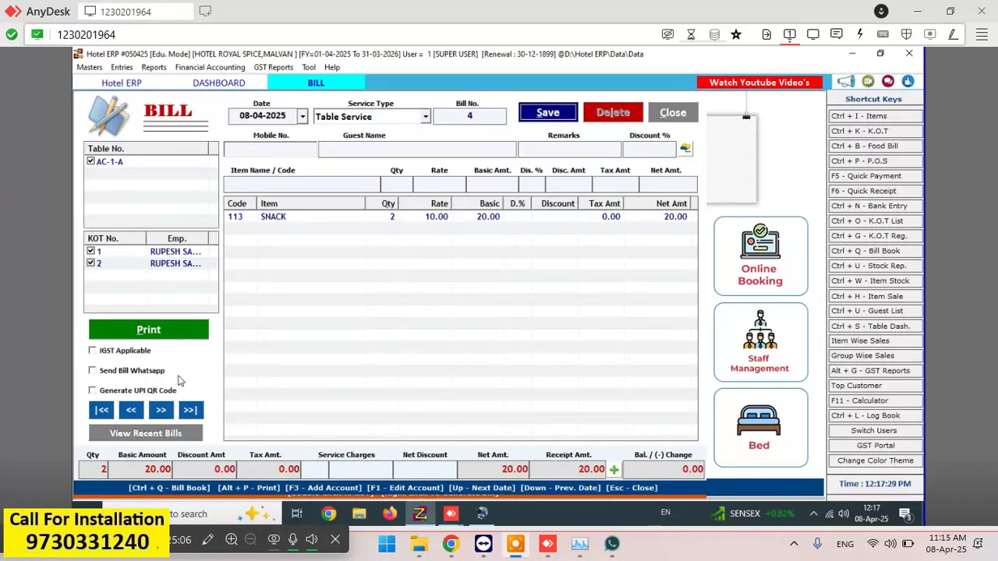
left_click(156, 330)
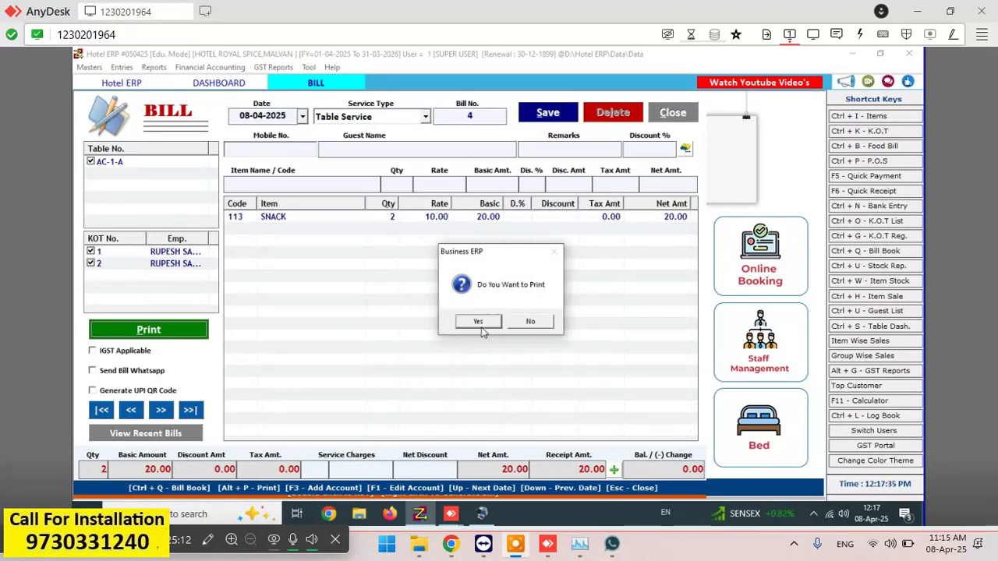
left_click(479, 323)
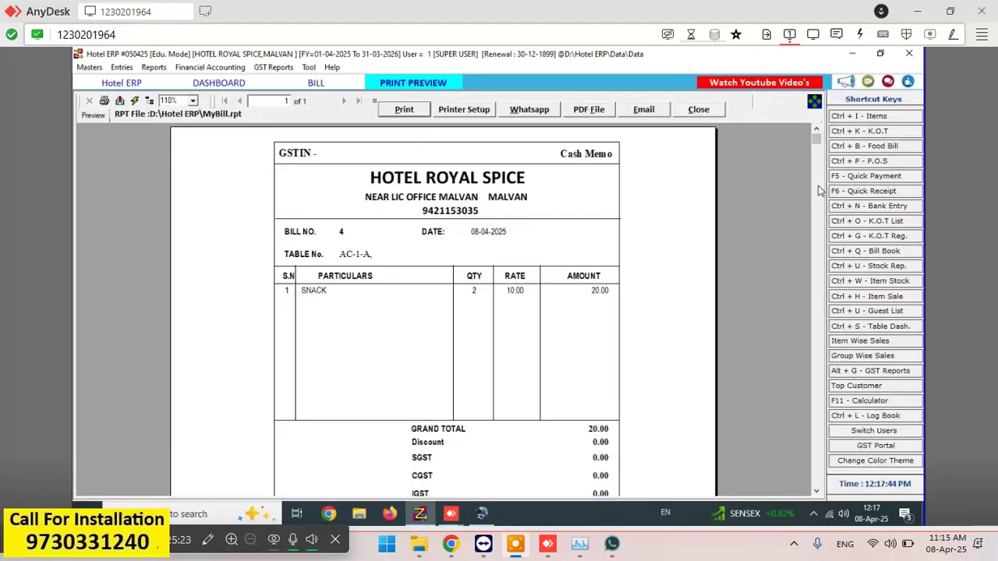
left_click(713, 113)
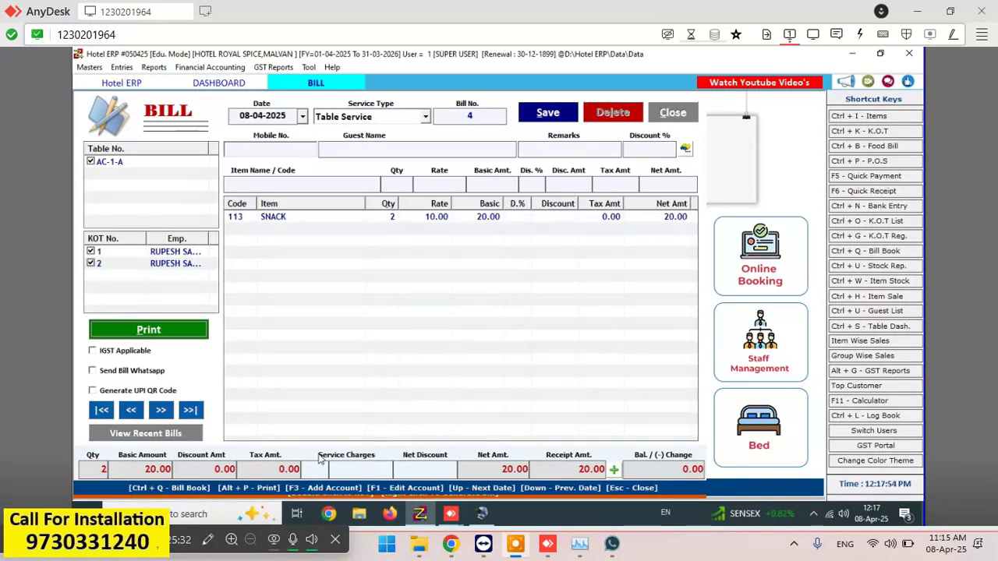
- Change bill 4's payment from 20 cash to 20 eWallet
left_click(614, 470)
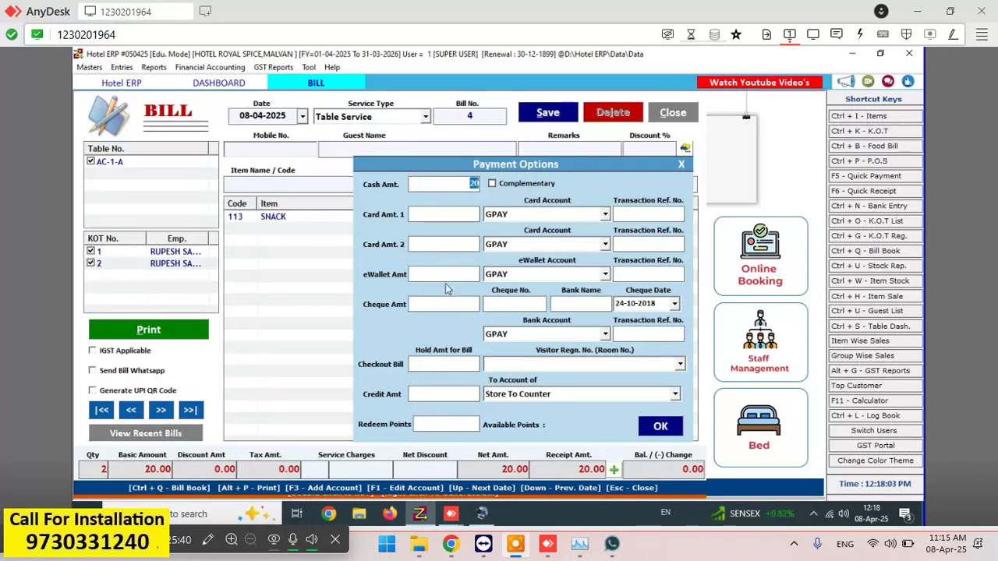
key("BackSpace")
left_click(420, 272)
type("20")
left_click(656, 429)
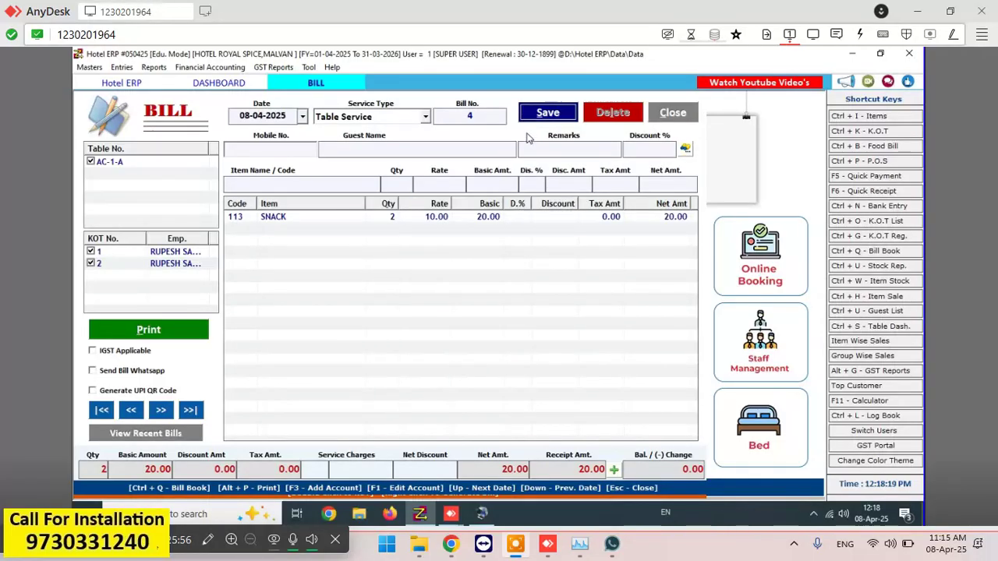
- Save bill 4, print it, and close the cash memo preview
left_click(545, 113)
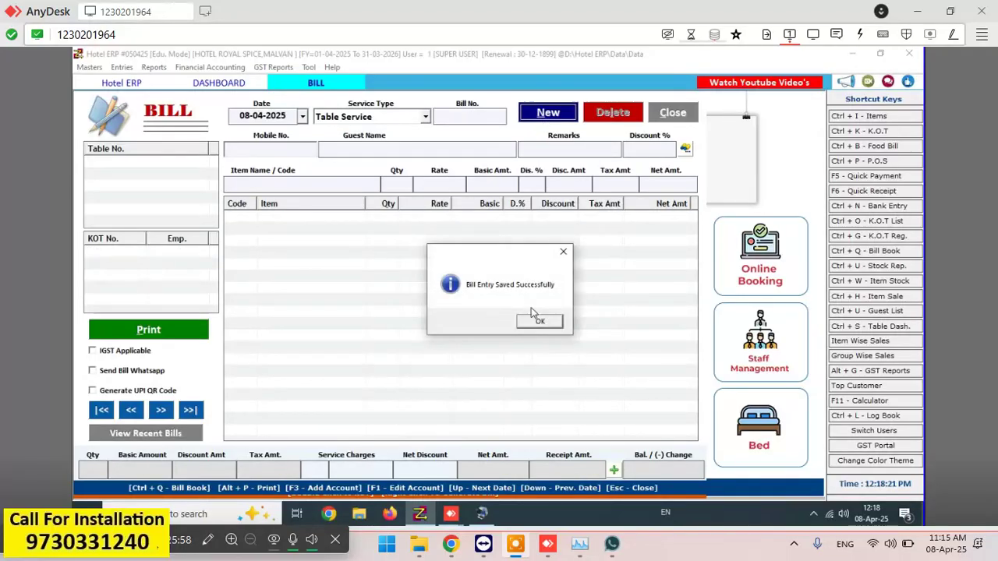
left_click(536, 321)
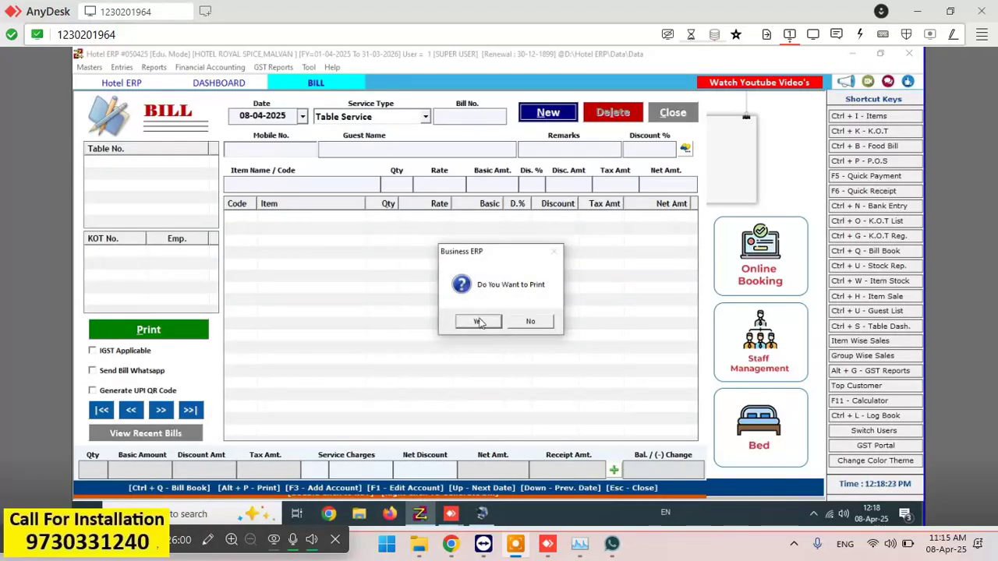
left_click(479, 323)
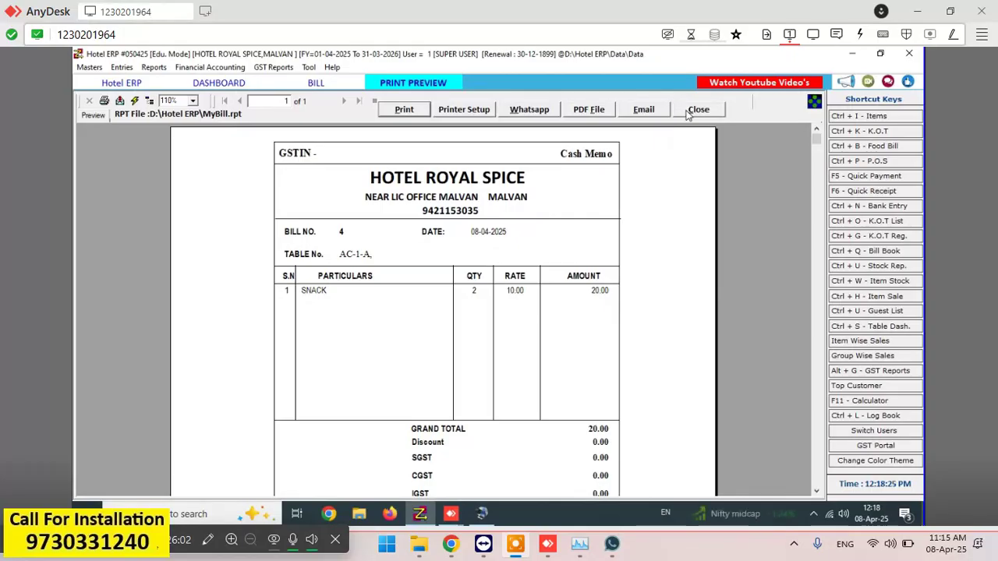
left_click(687, 114)
left_click(424, 219)
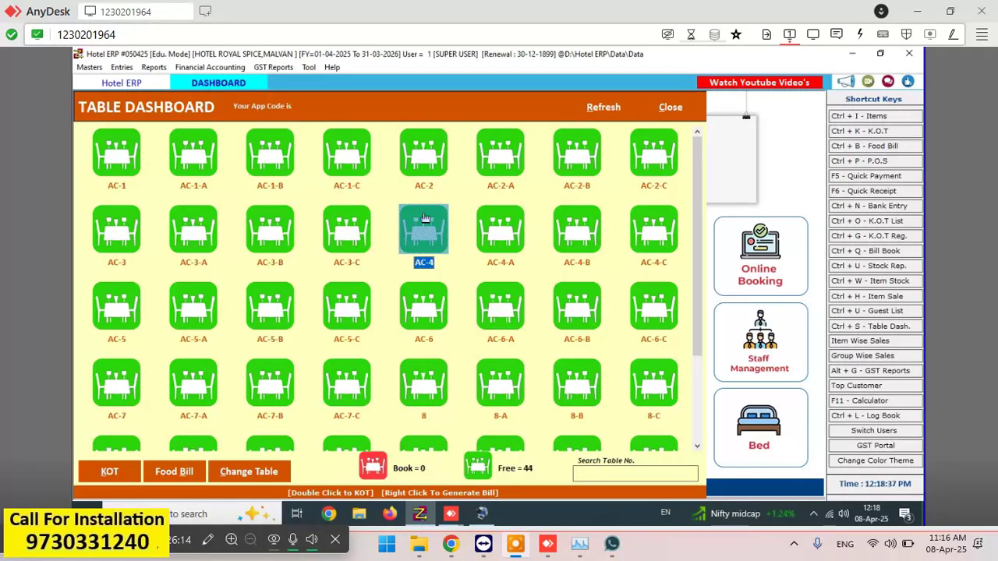
- Open today's List of Bills, view bill 4 for AC-1-A, then cancel back to the list
left_click(329, 305)
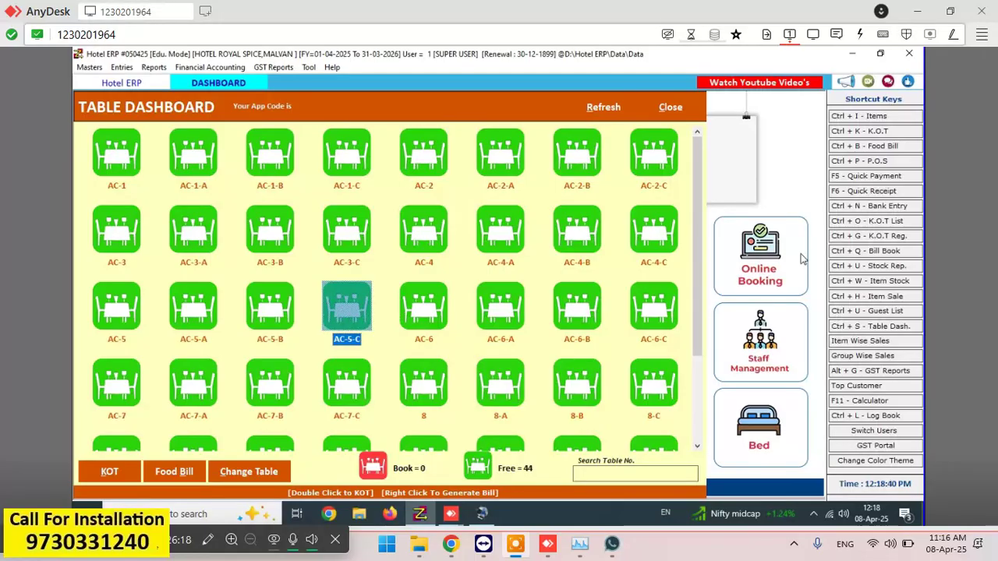
left_click(888, 148)
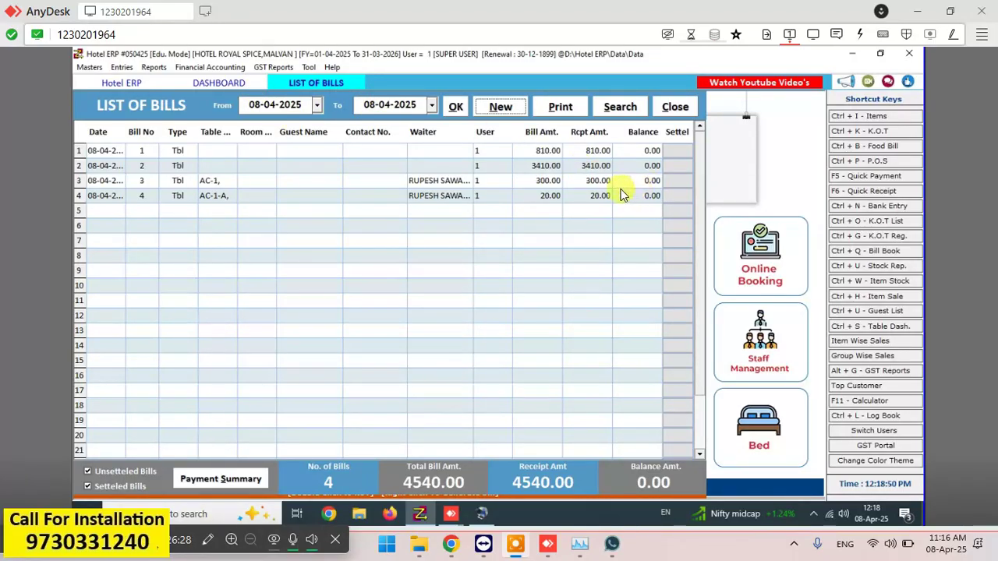
left_click(597, 196)
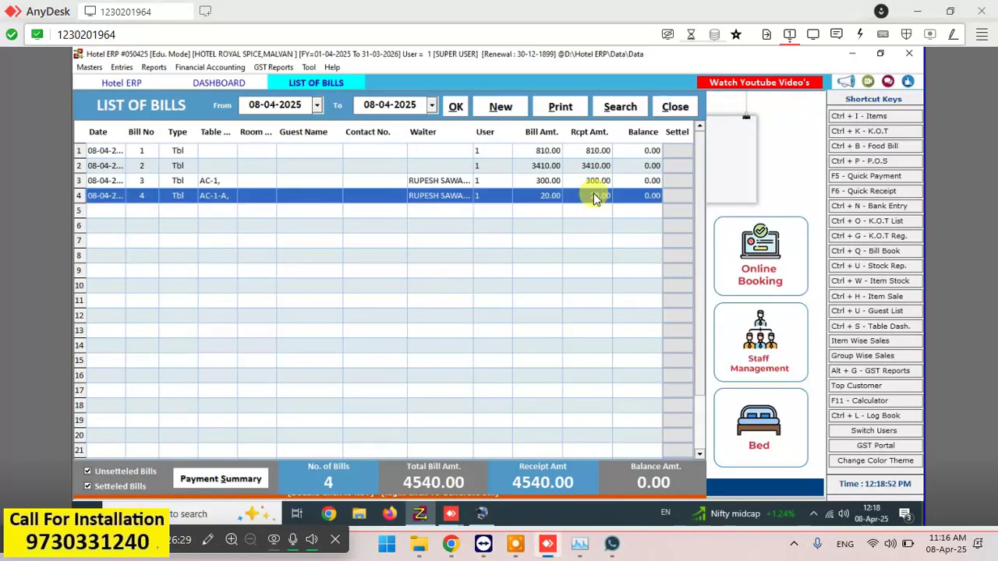
double_click(325, 205)
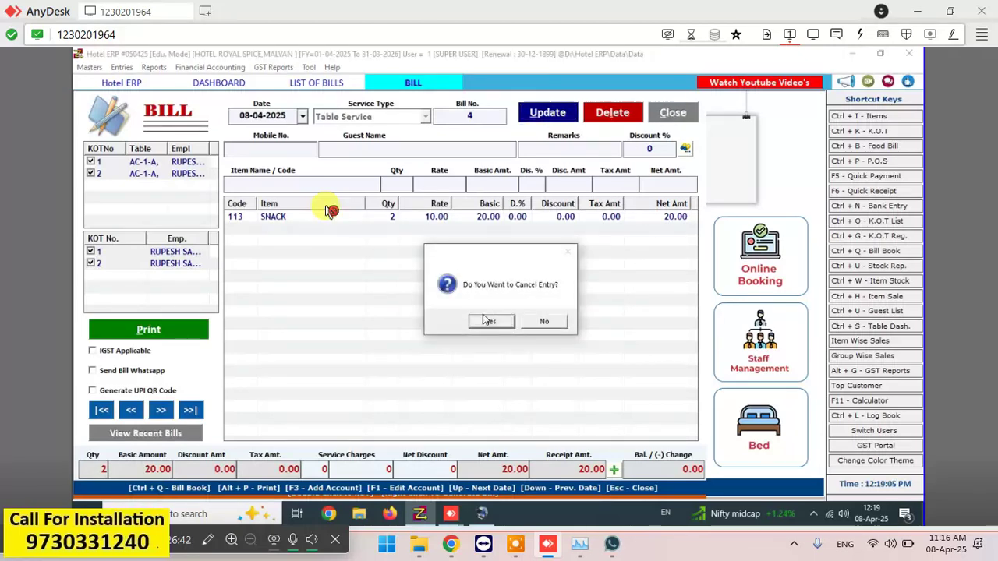
left_click(486, 320)
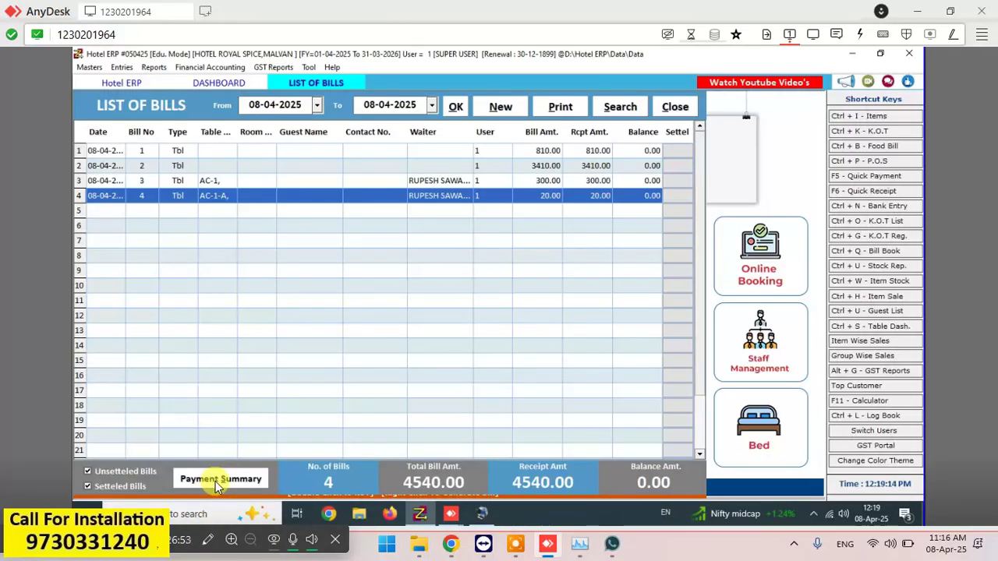
left_click(221, 485)
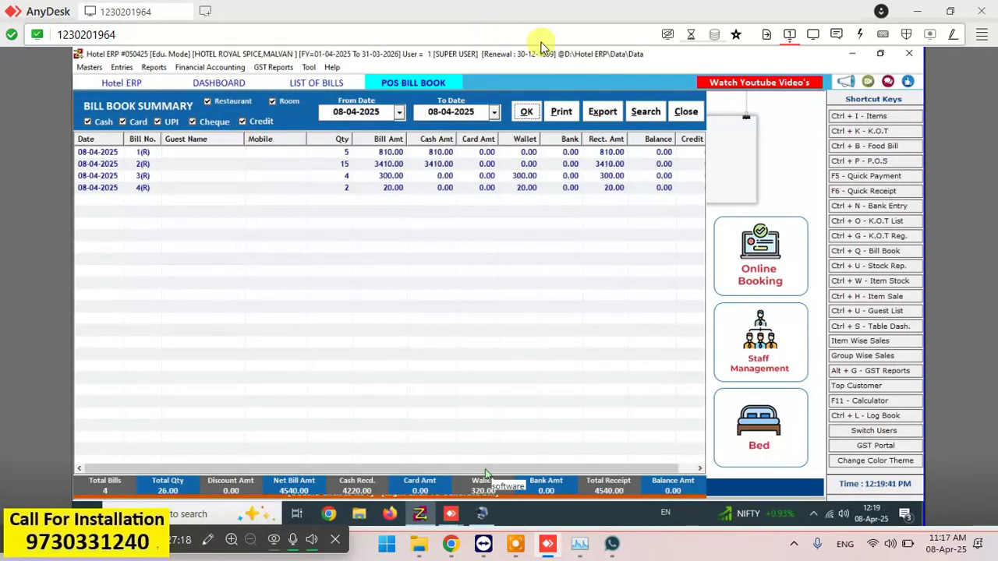
left_click(561, 112)
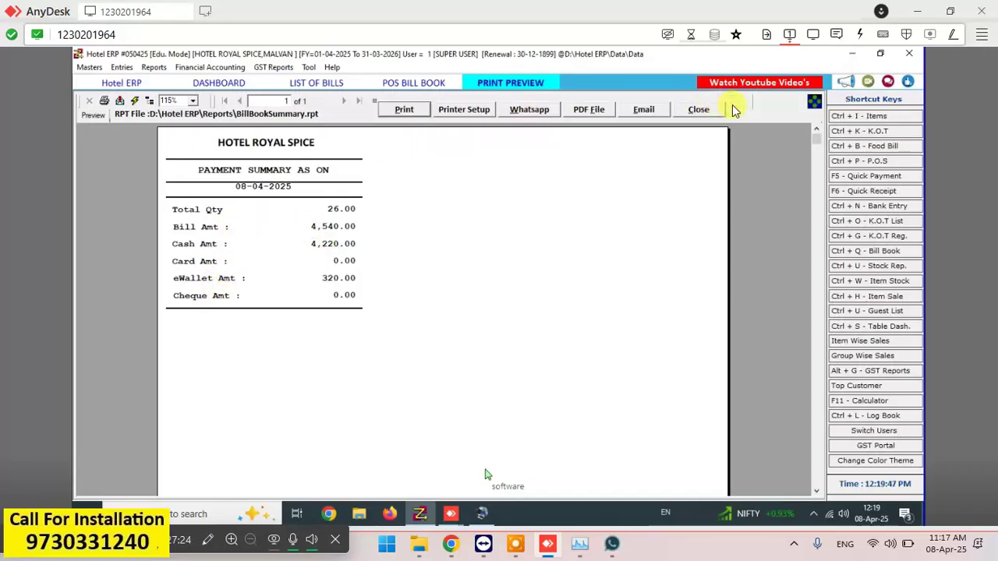
left_click(706, 110)
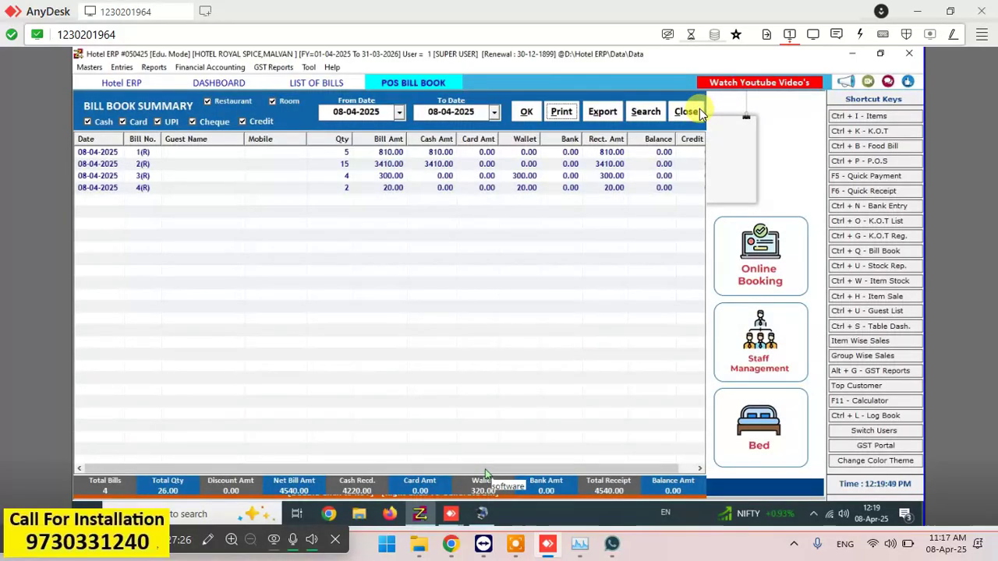
left_click(691, 111)
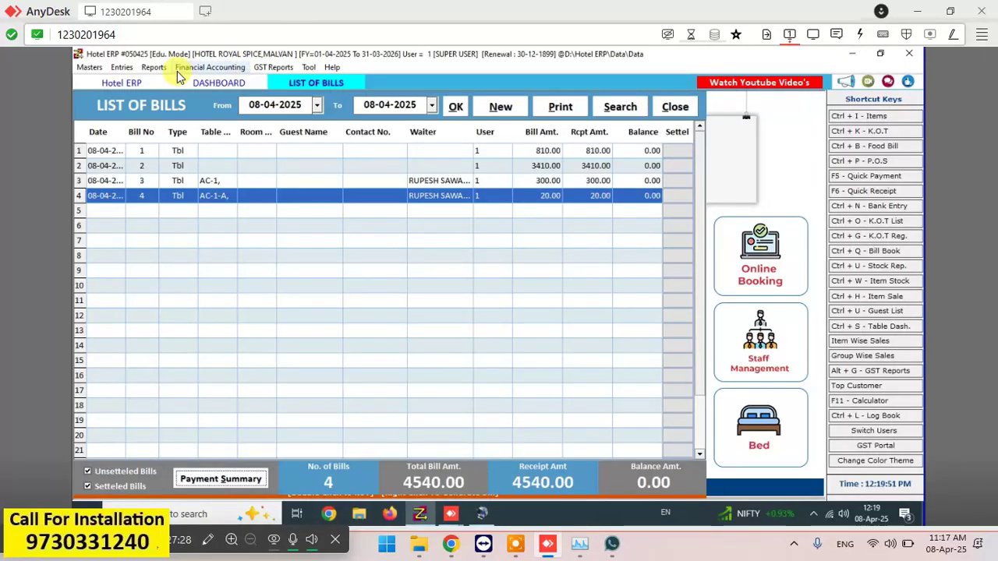
- View today's KOT list report, then close it and the list of bills
left_click(154, 67)
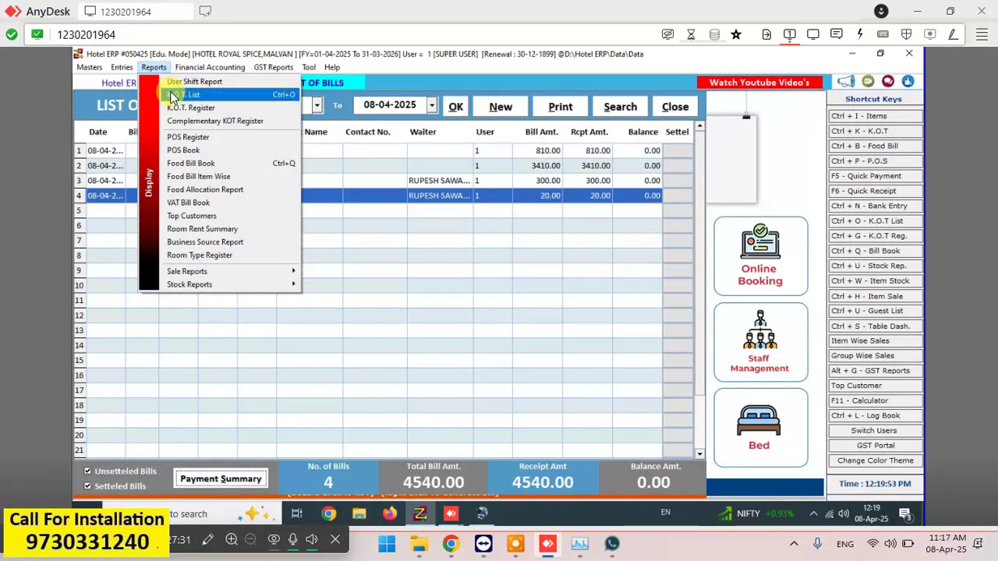
left_click(172, 93)
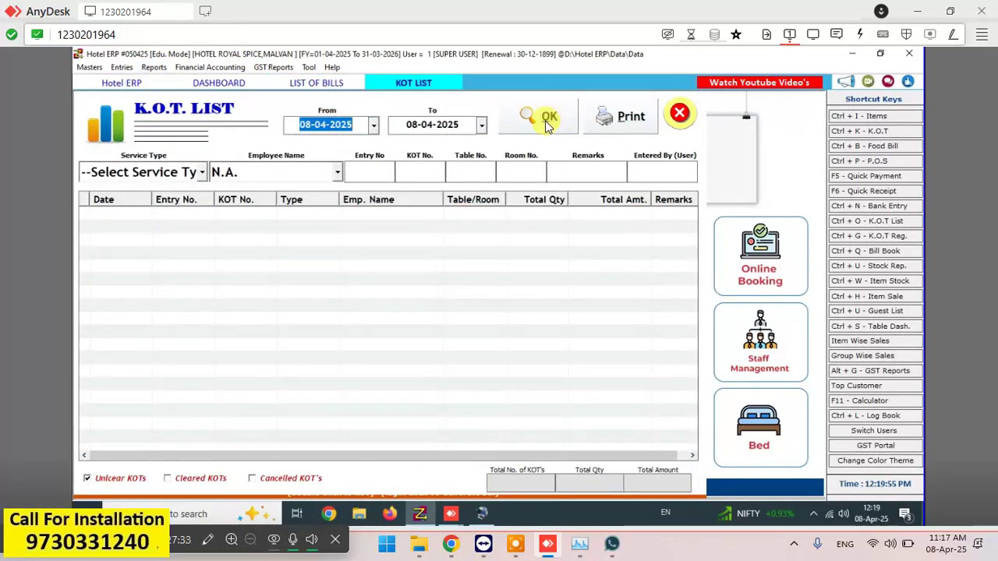
left_click(538, 117)
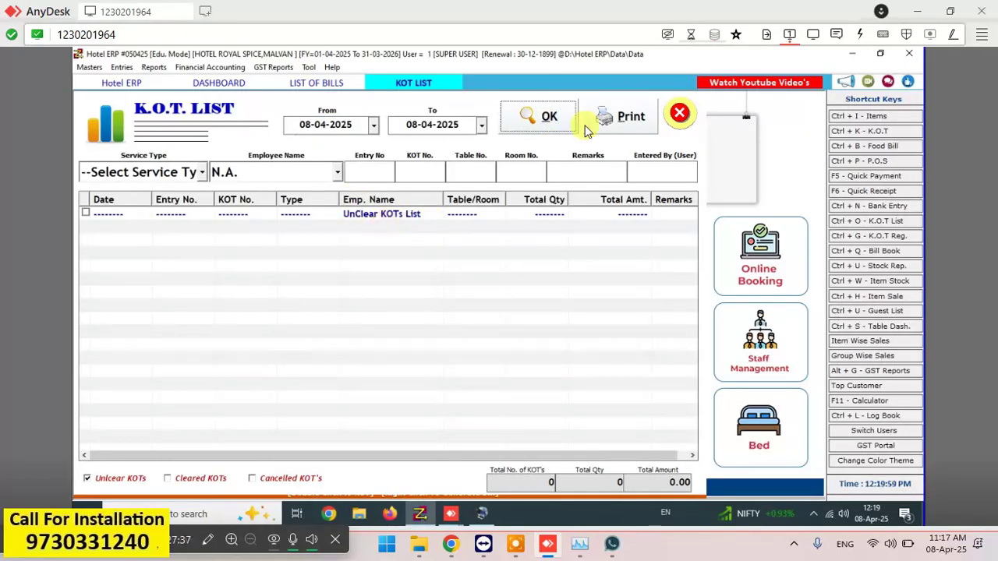
left_click(680, 114)
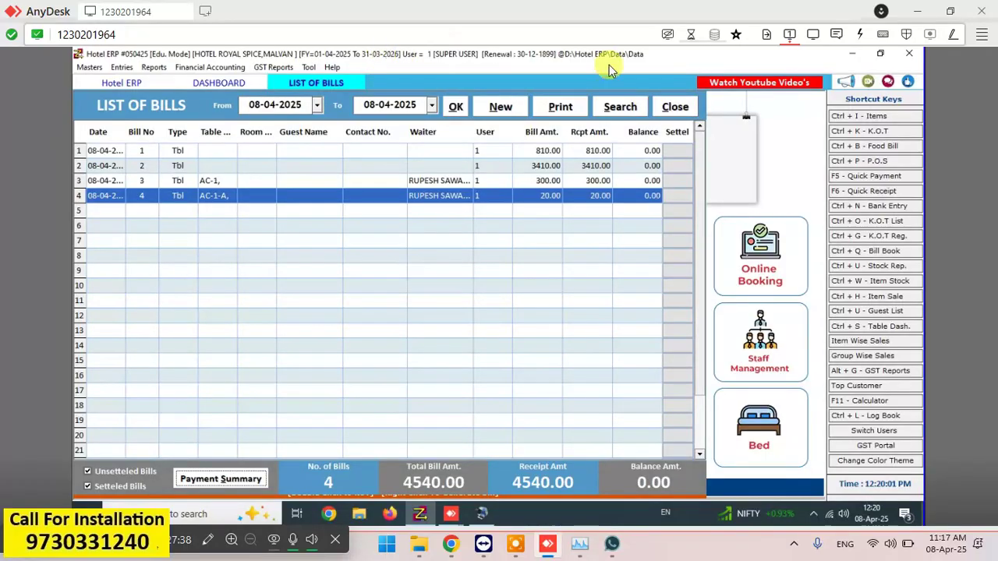
left_click(685, 107)
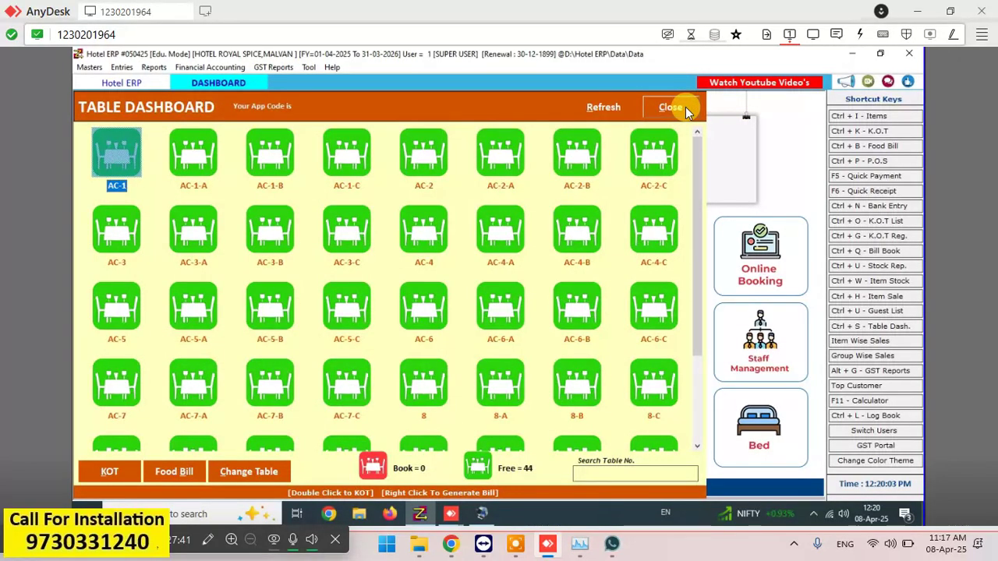
- Reload the table dashboard and scroll the grid back up to the AC-1 row
left_click(591, 109)
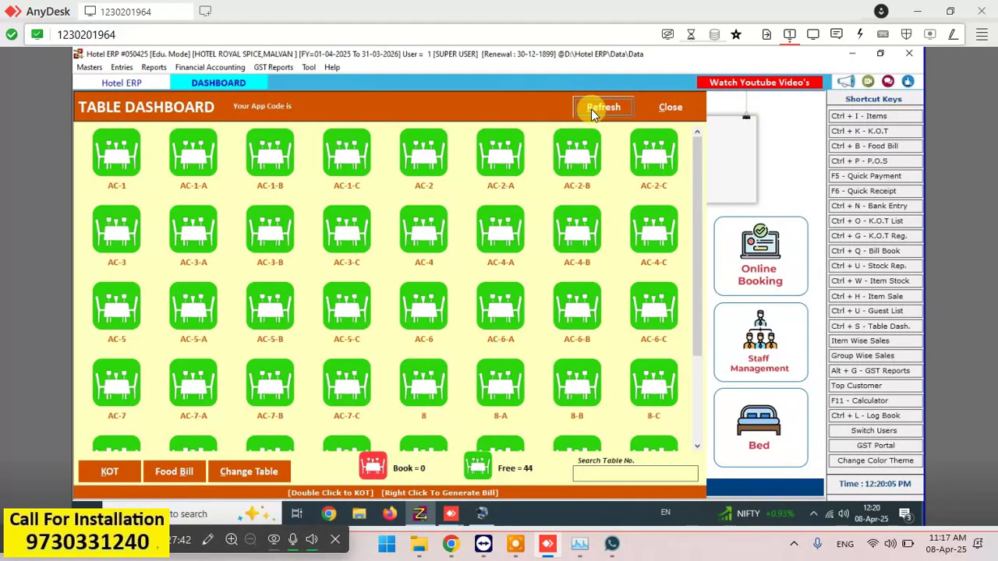
left_click(441, 227)
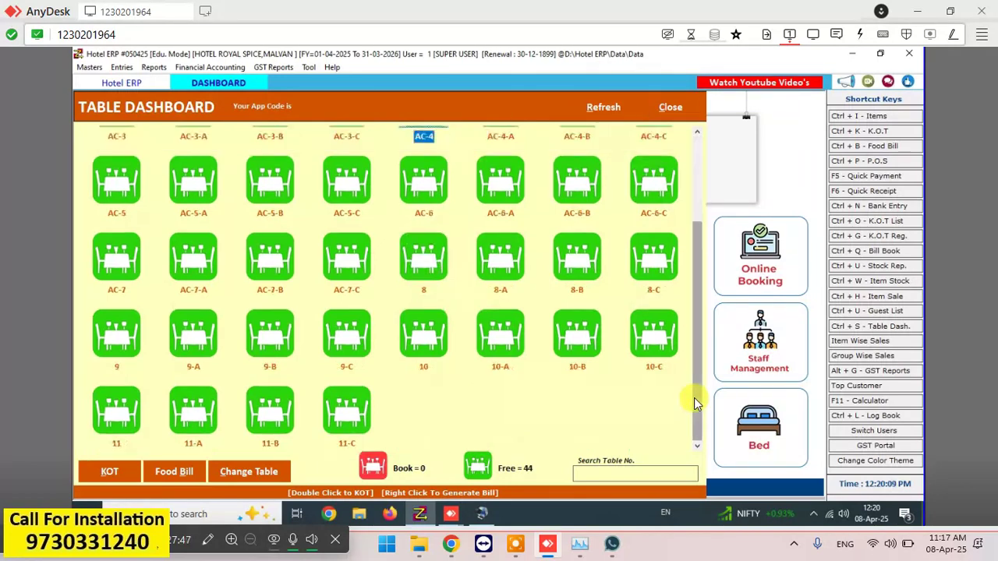
left_click(696, 397)
left_click(699, 168)
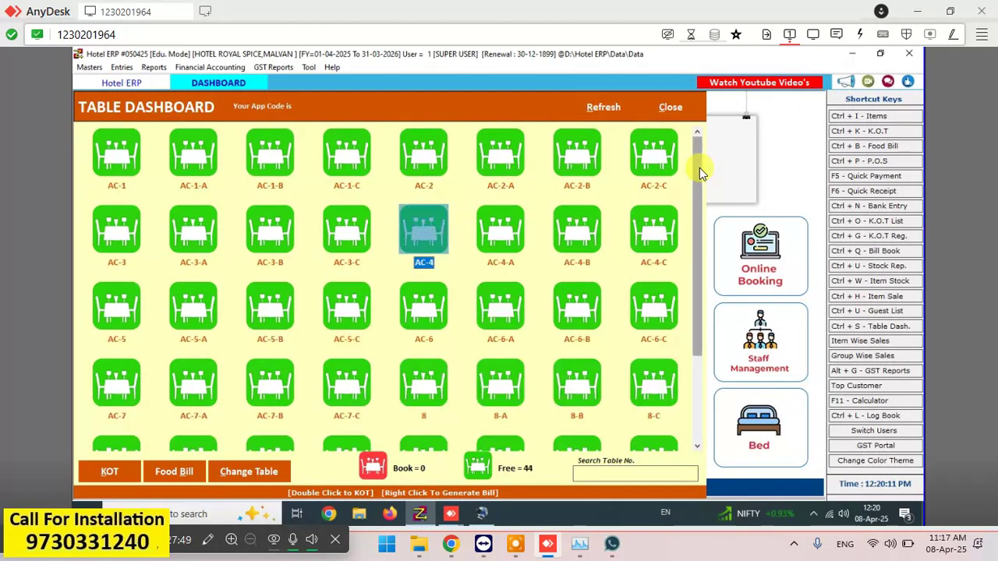
- Start a KOT for table AC-1 with one ROYL CHALLNGE 30ML
left_click(119, 150)
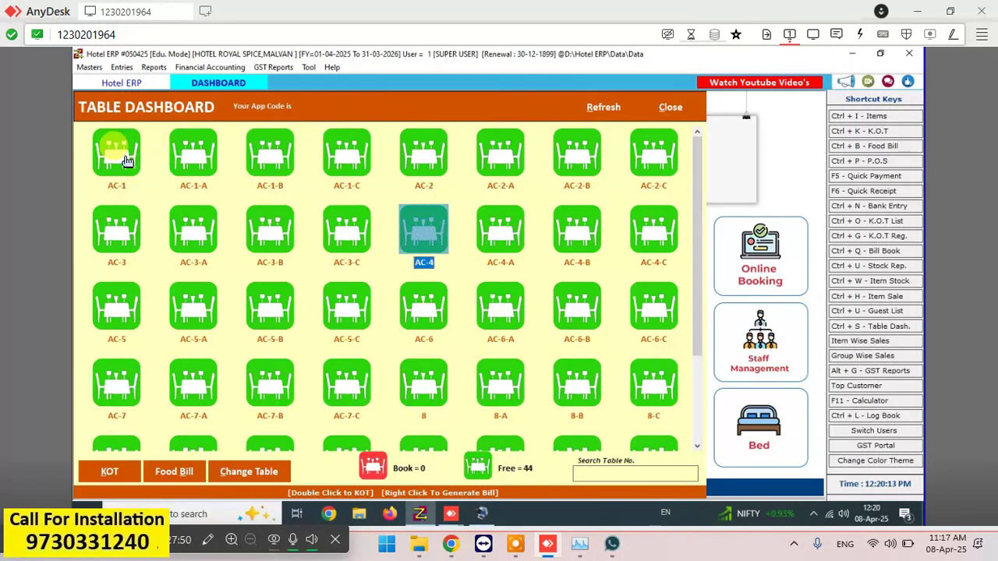
left_click(102, 468)
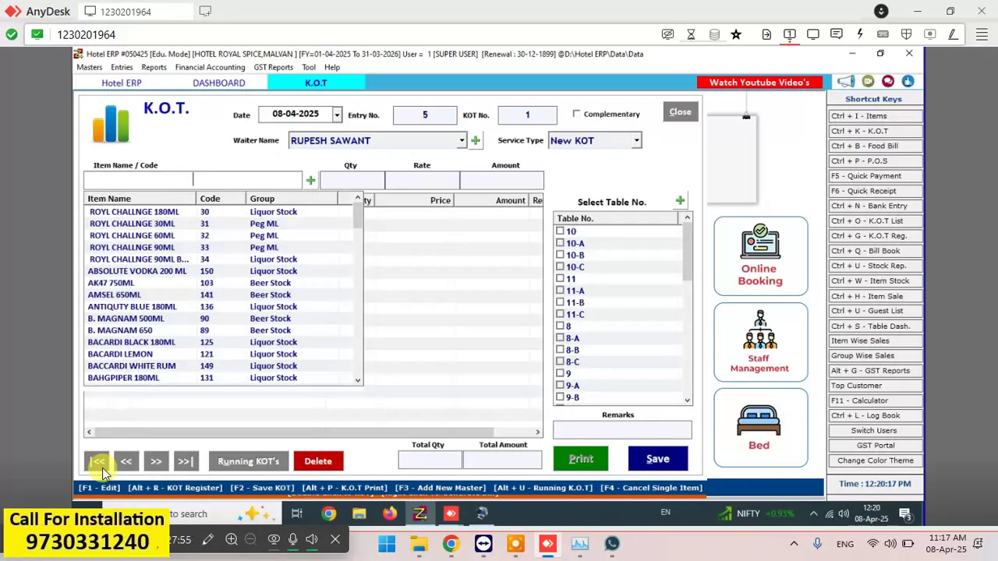
key("Down")
key("Down")
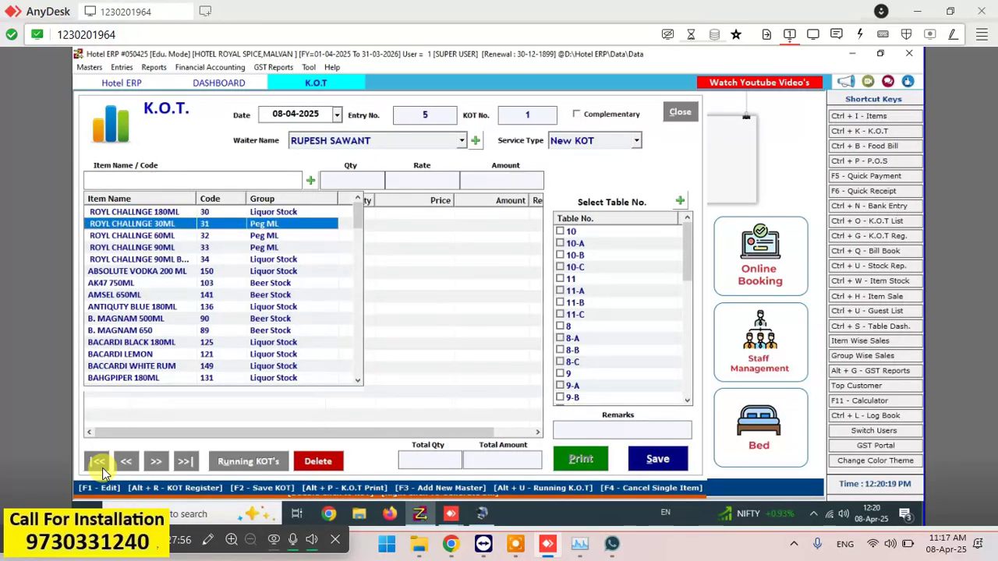
key("Return")
type("1")
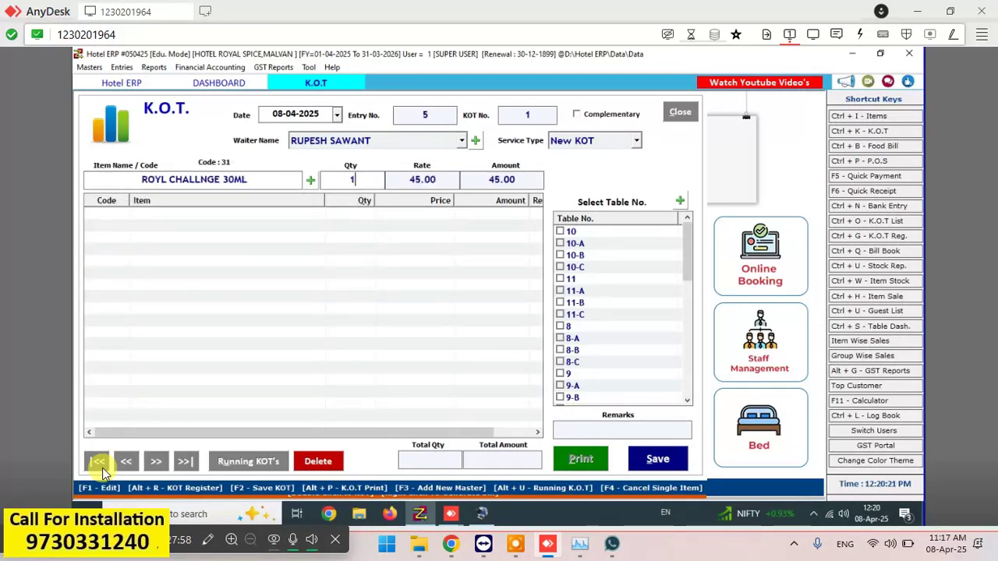
key("Return")
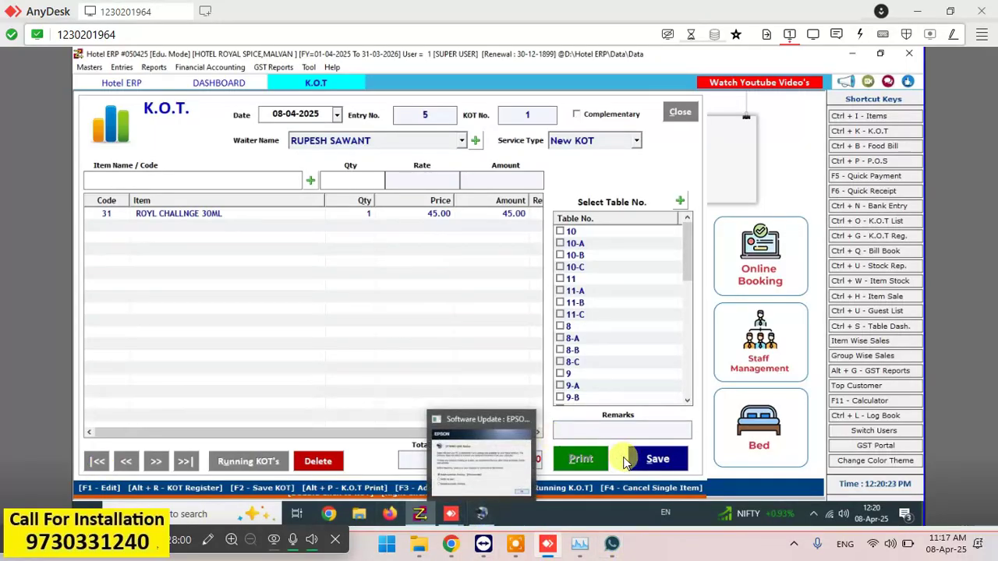
- Save the 45.00 KOT, close its print preview, and leave the empty KOT form
left_click(647, 457)
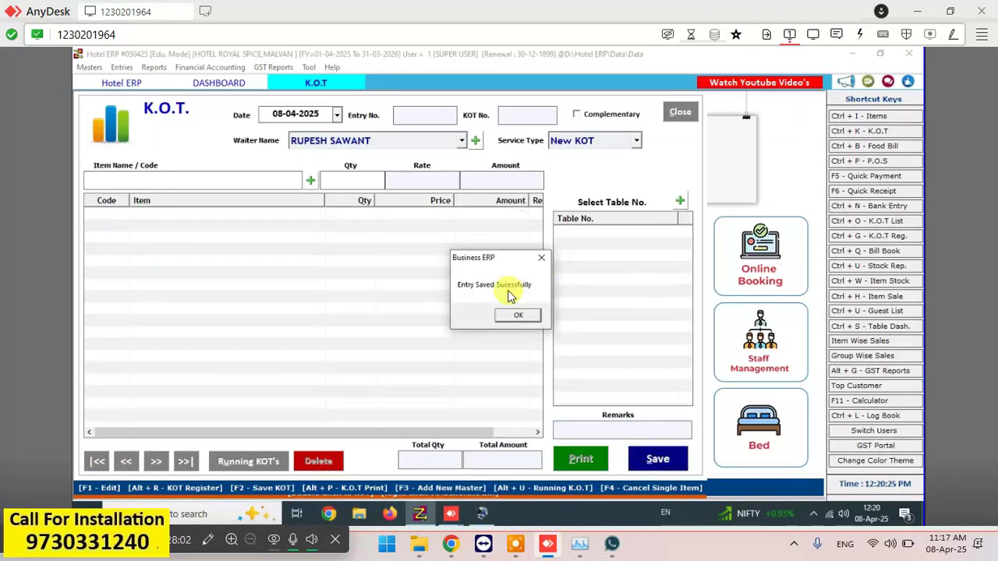
left_click(507, 314)
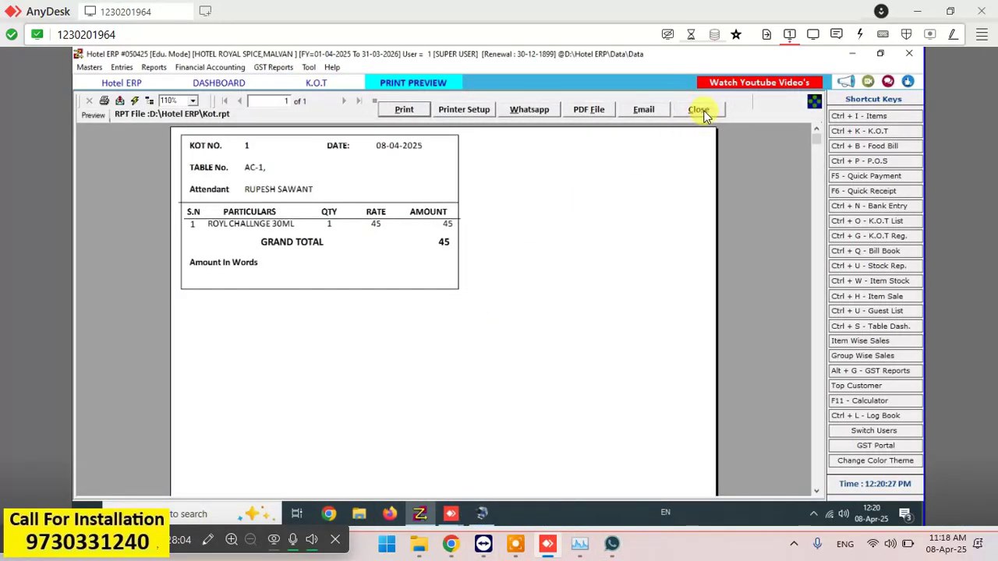
left_click(704, 114)
left_click(677, 113)
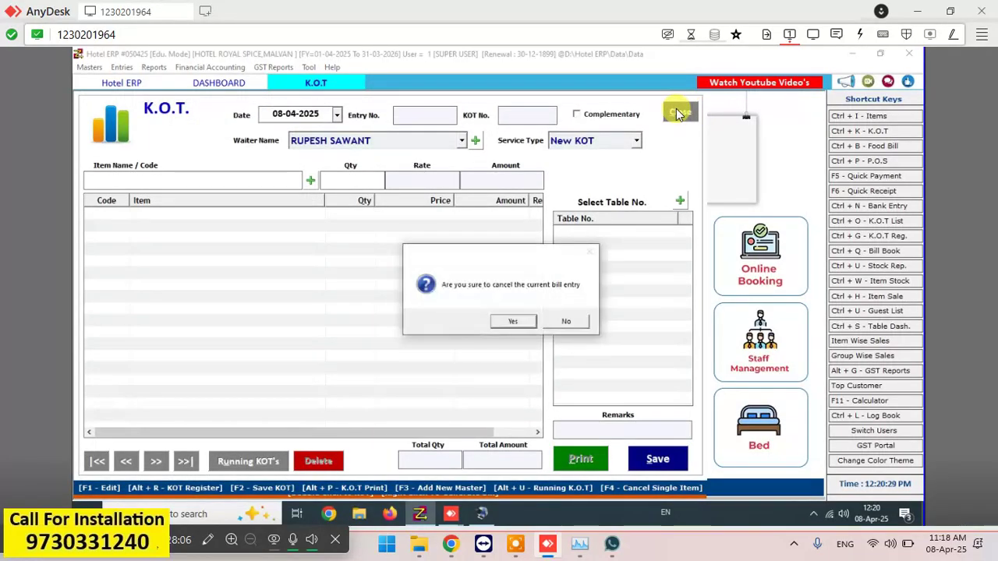
key("Return")
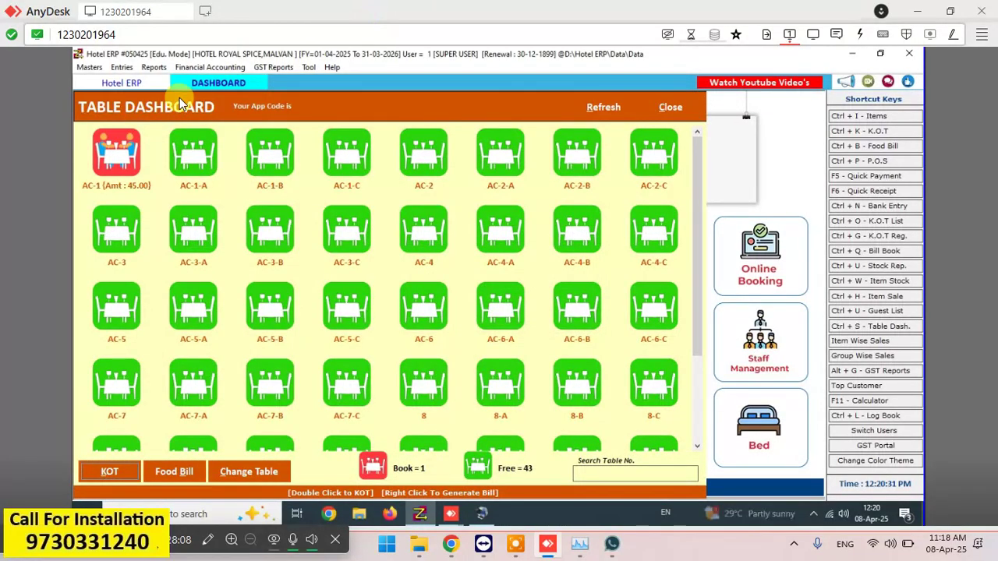
- Transfer AC-1's 45.00 order to table AC-3 with Change Table
left_click(119, 233)
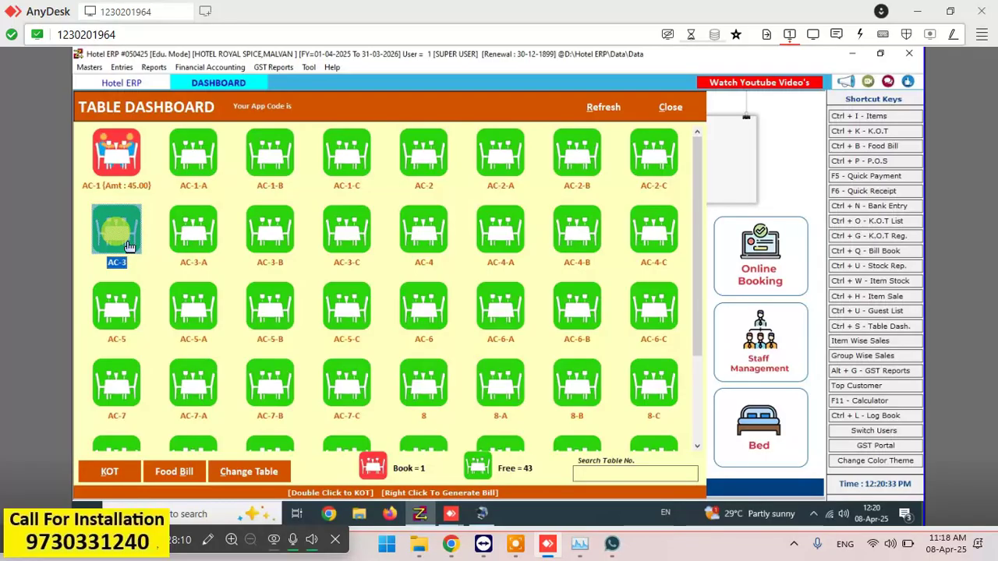
left_click(117, 182)
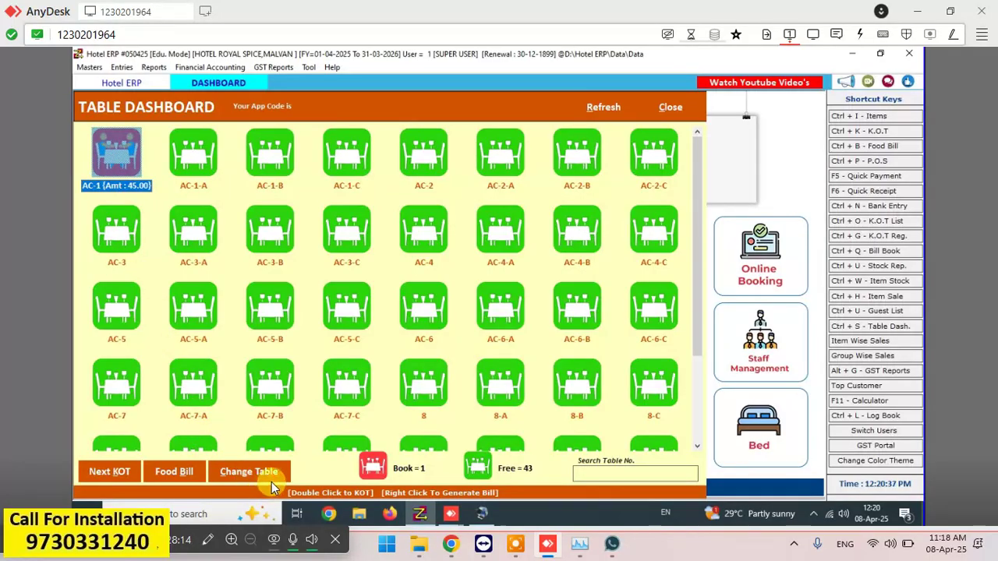
left_click(252, 473)
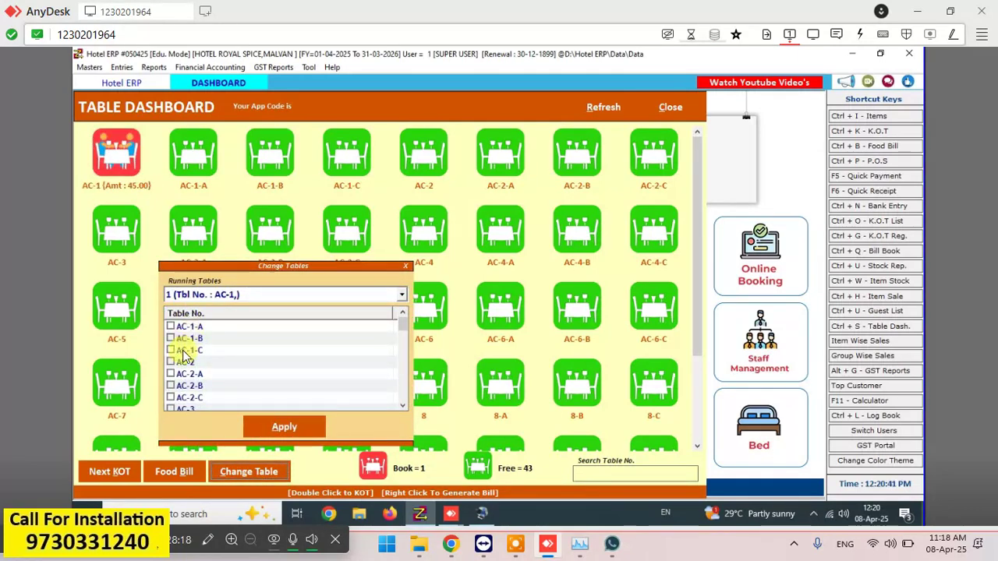
left_click(403, 406)
left_click(403, 405)
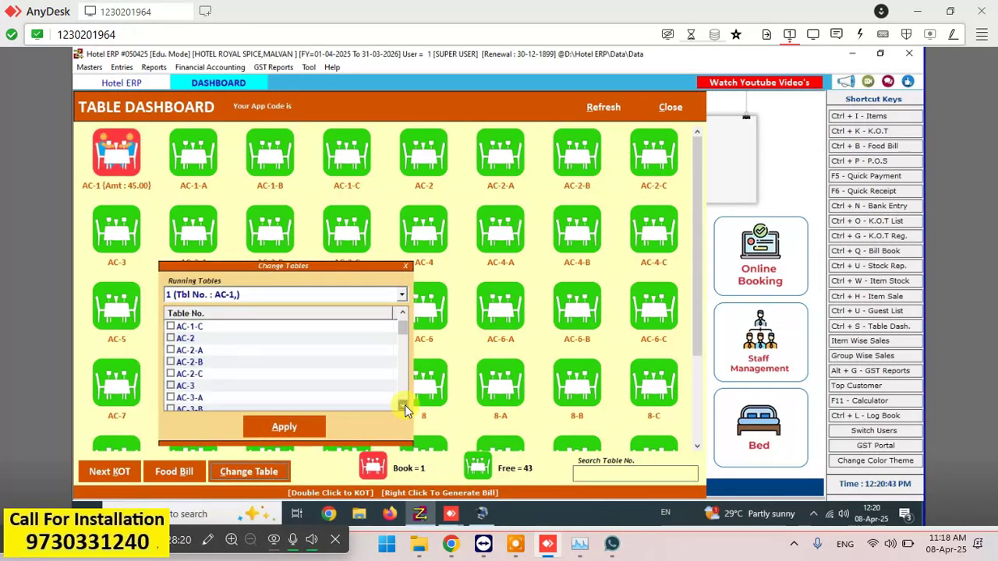
left_click(403, 405)
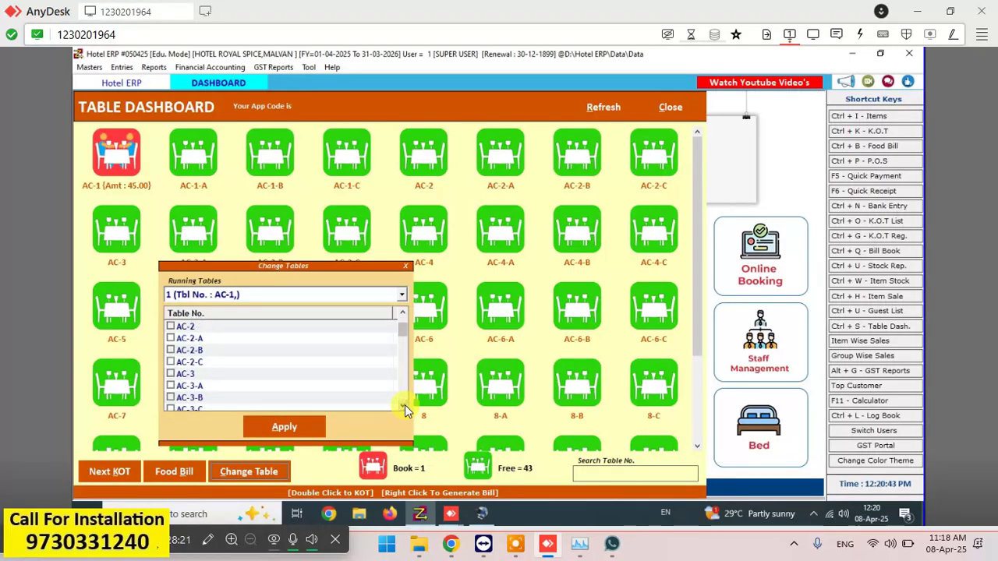
left_click(170, 374)
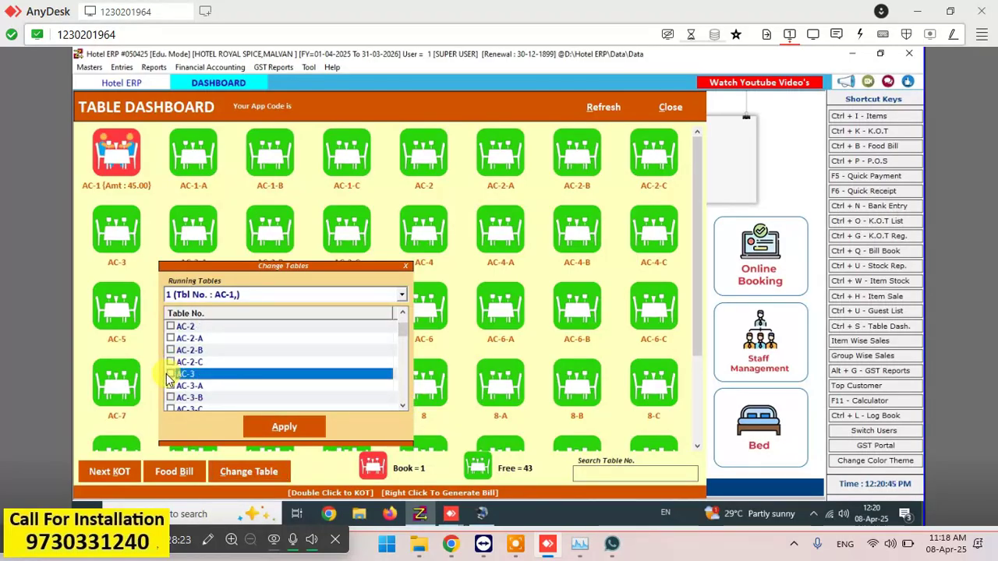
left_click(287, 424)
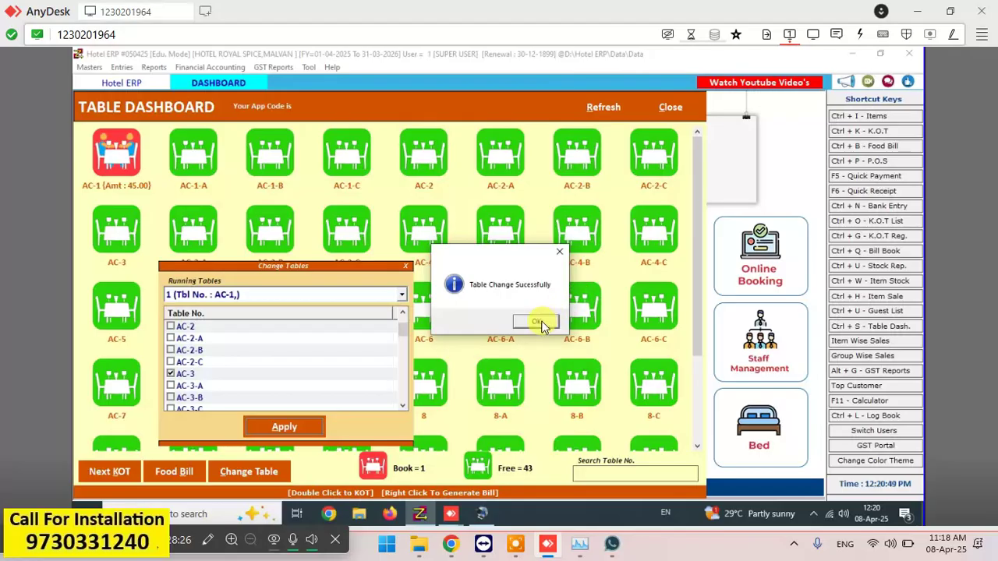
left_click(543, 324)
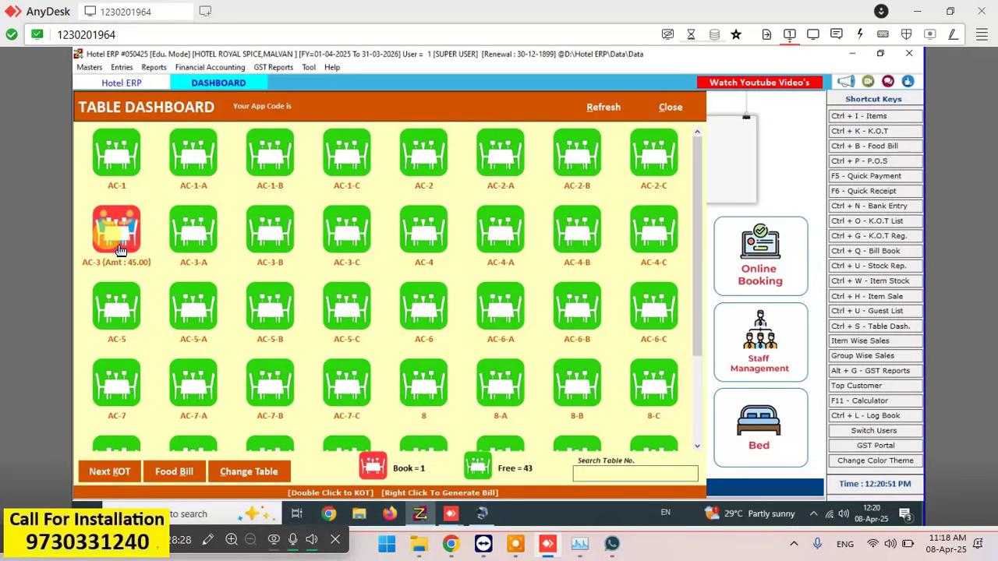
left_click(117, 249)
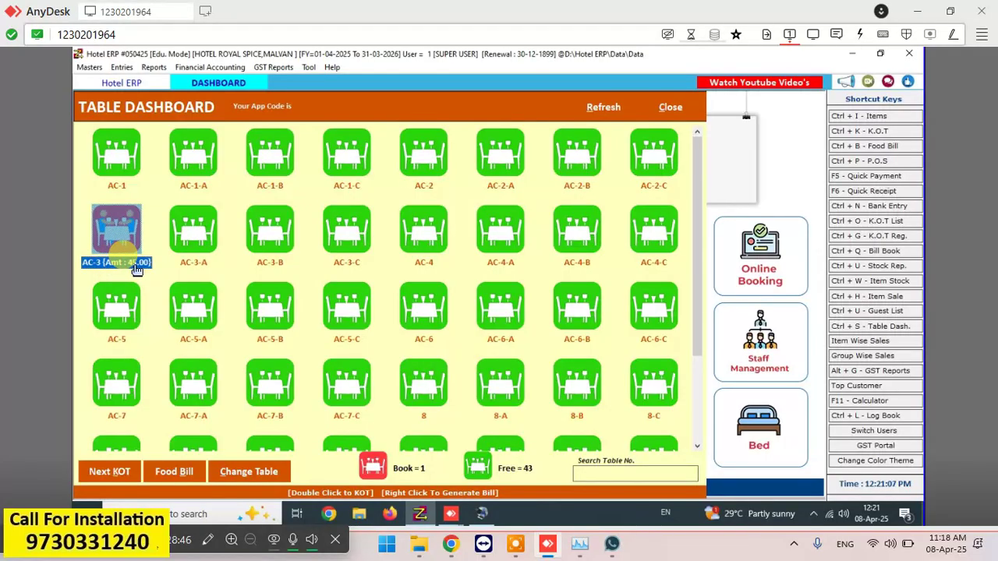
- Review the uncleared AC-3 KOT in the reports, discard the empty KOT form, and return to the DASHBOARD
left_click(156, 69)
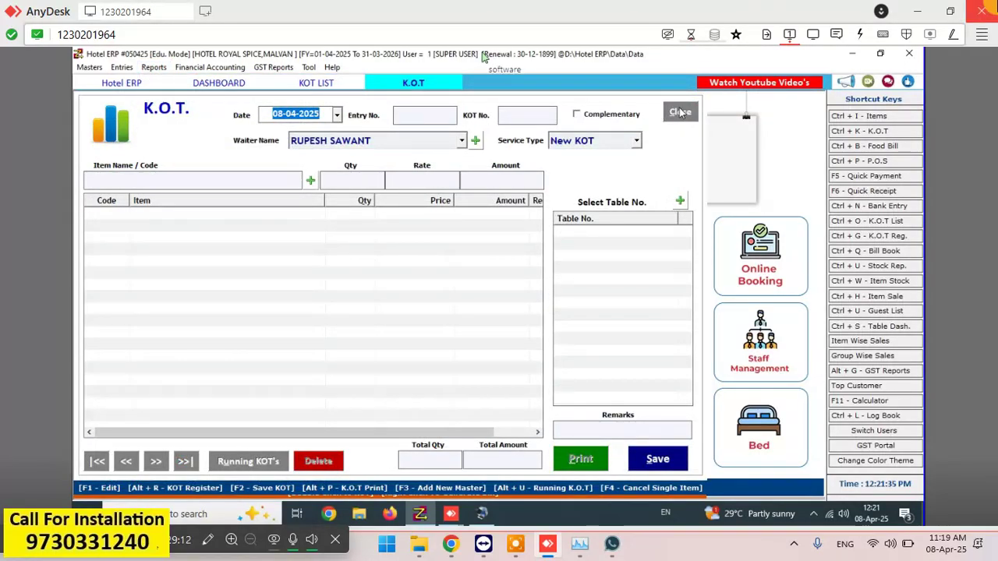
left_click(680, 112)
left_click(509, 322)
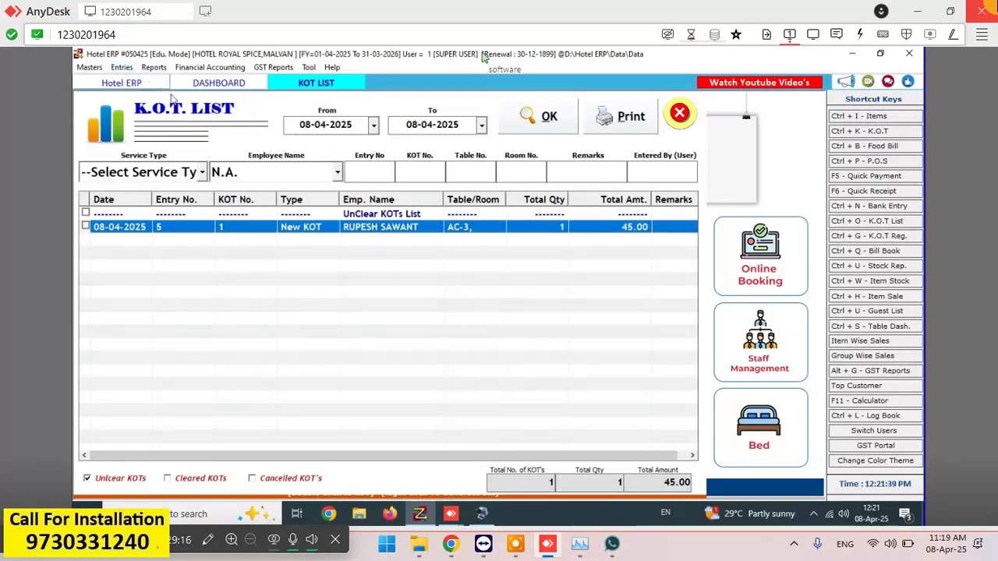
left_click(214, 72)
left_click(166, 90)
left_click(200, 85)
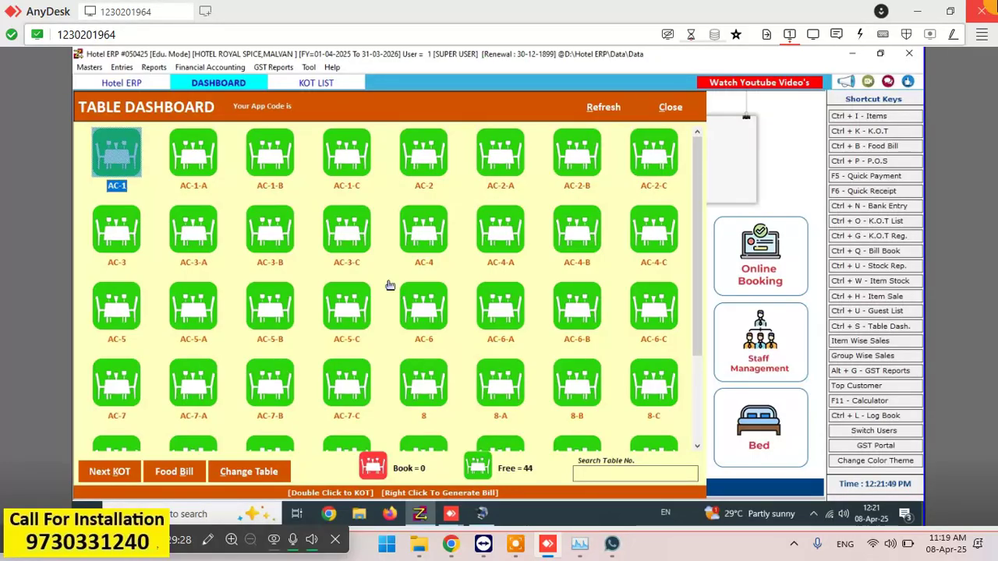
left_click(499, 305)
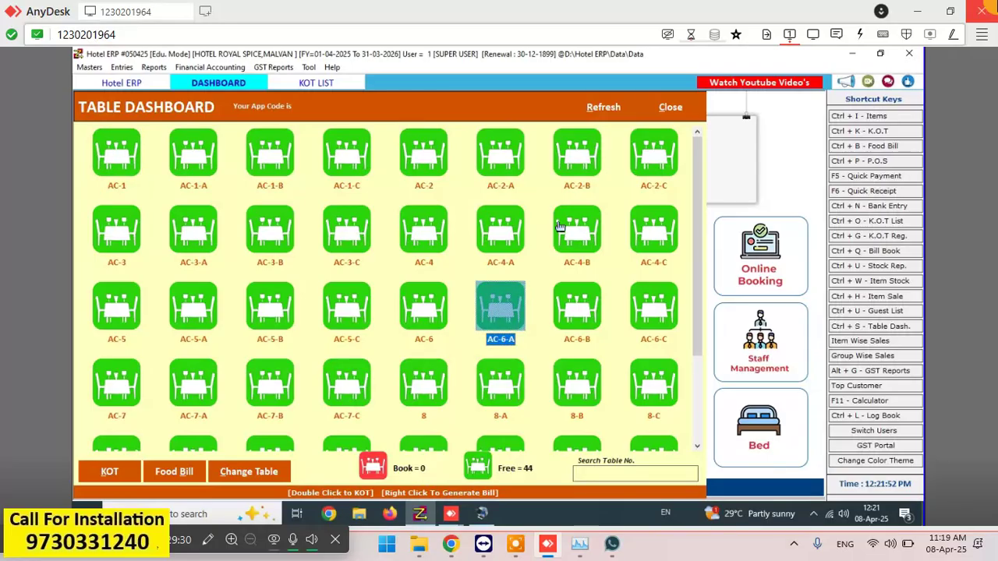
left_click(559, 226)
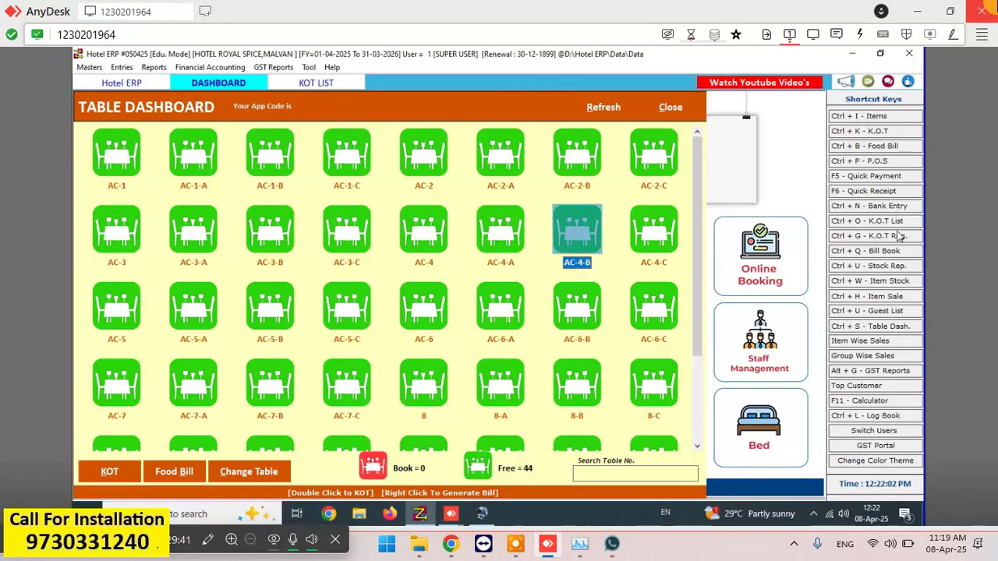
- Start a new purchase entry and create the supplier account 'sambargi traders' from the Party field
left_click(121, 67)
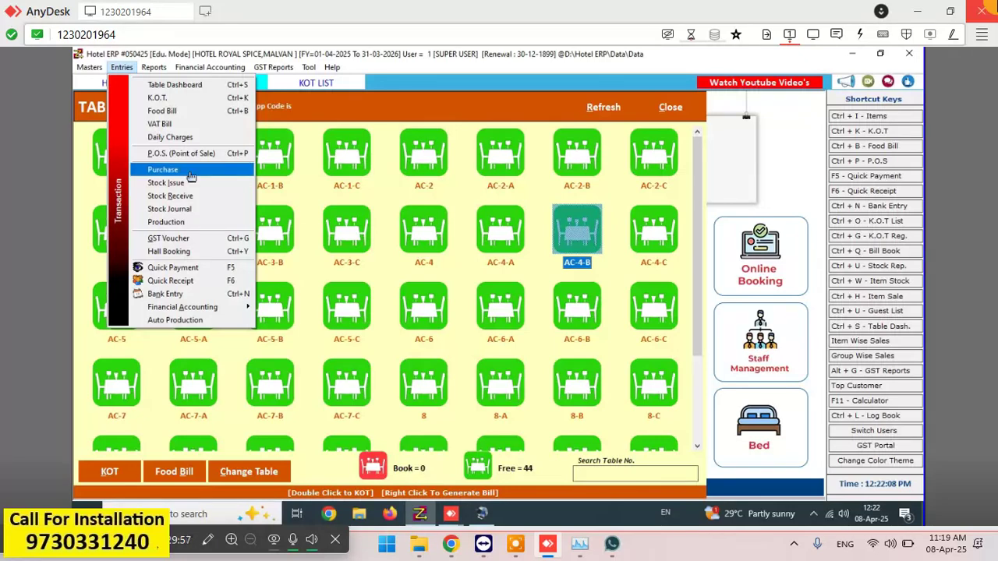
left_click(191, 177)
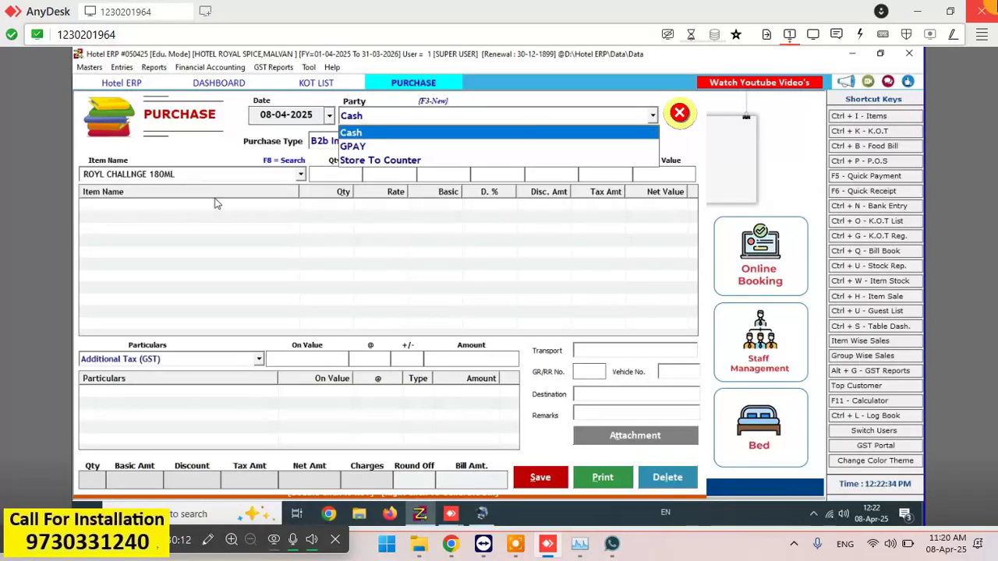
key("Return")
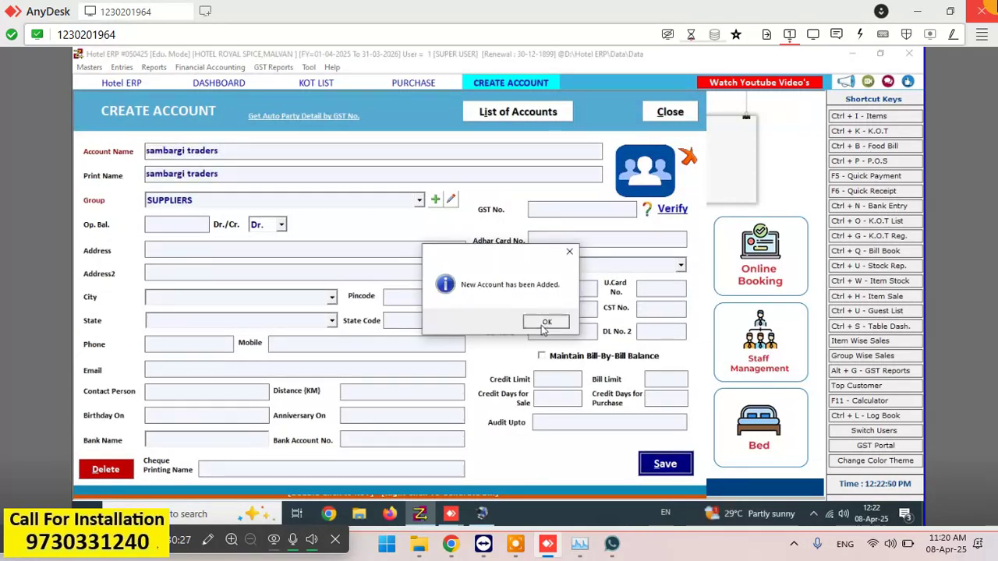
left_click(543, 325)
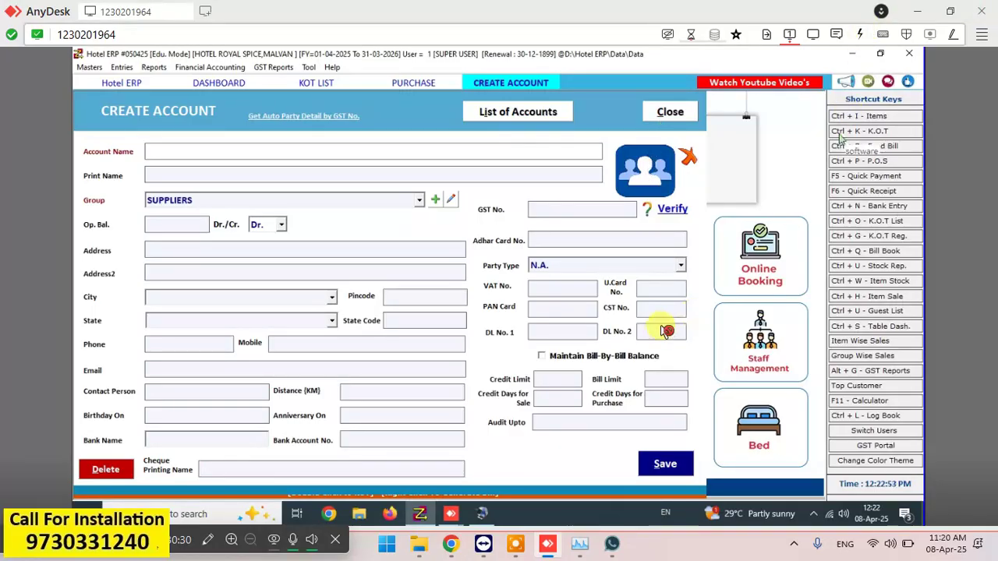
left_click(679, 115)
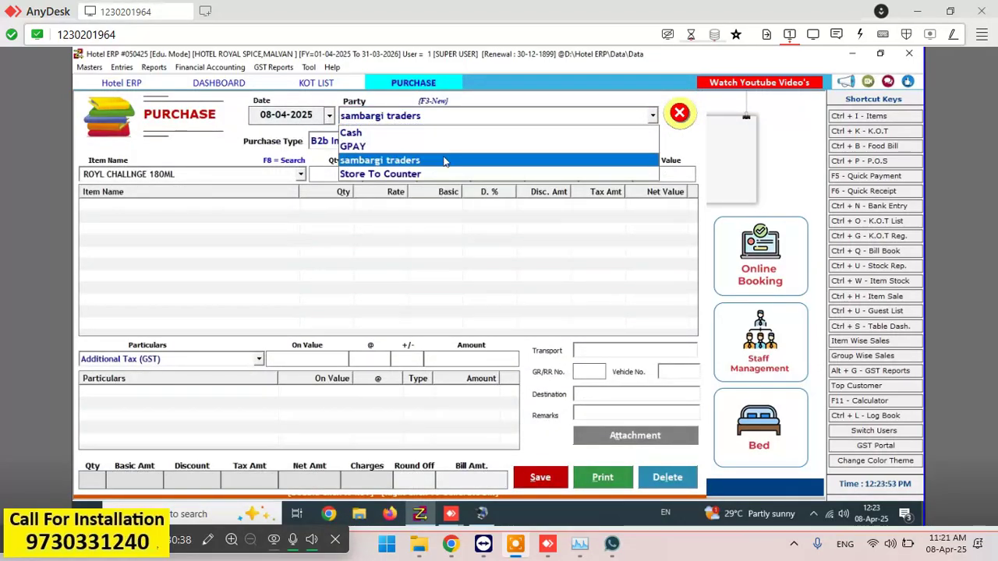
- Fill the purchase with the new supplier, B2b Interstate type, 12345, and item ROYL CHALLNGE 180ML
left_click(444, 160)
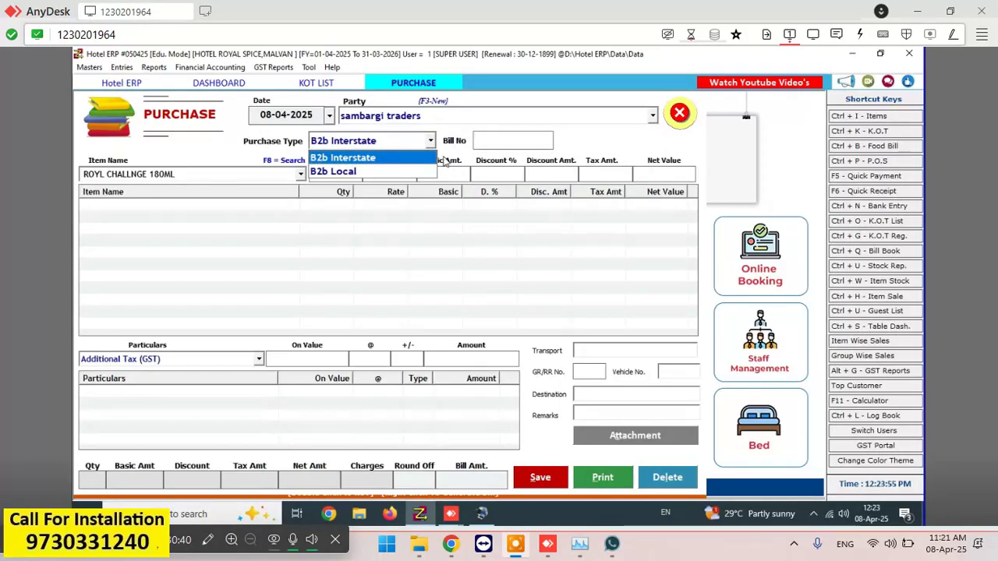
key("Return")
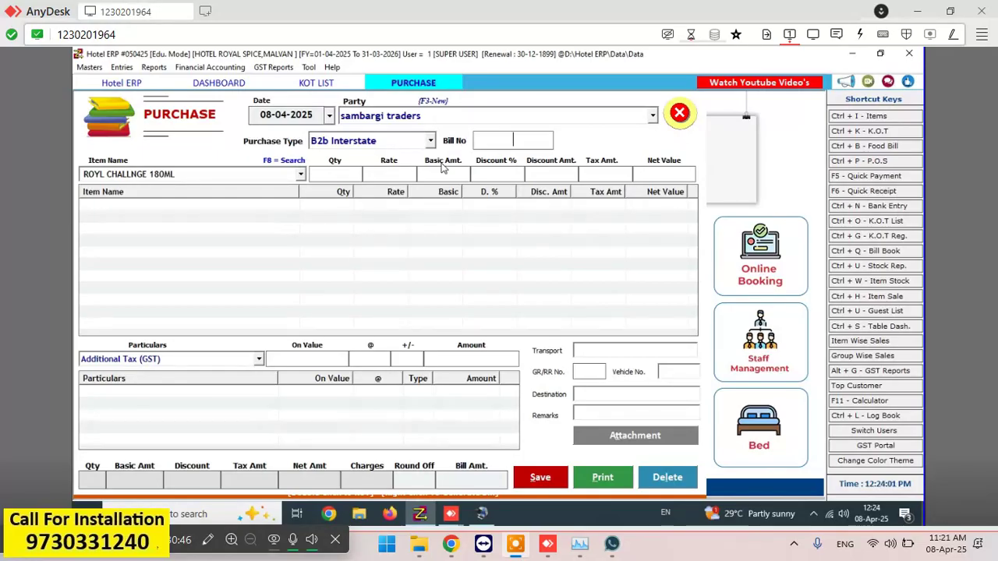
type("12345")
key("Return")
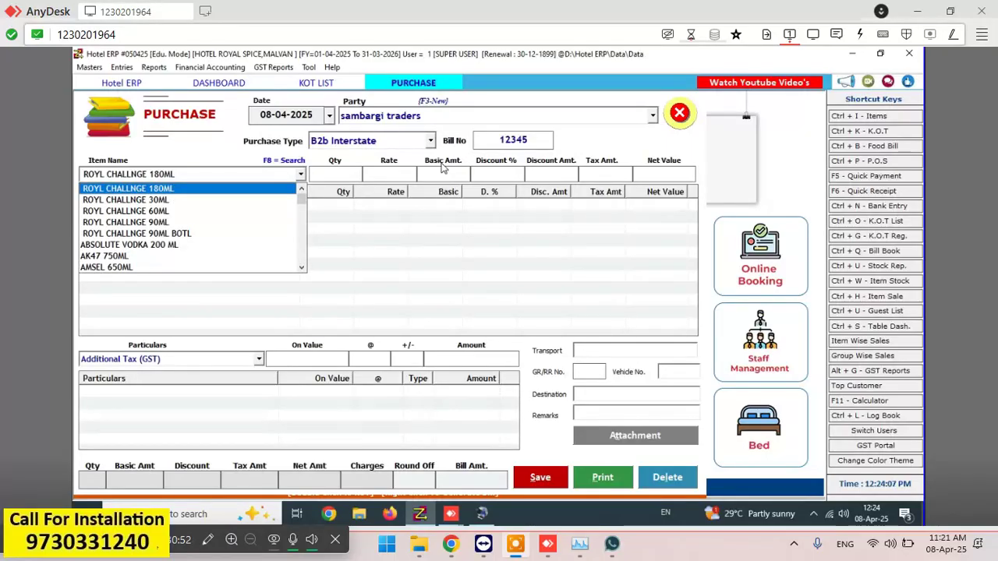
key("Return")
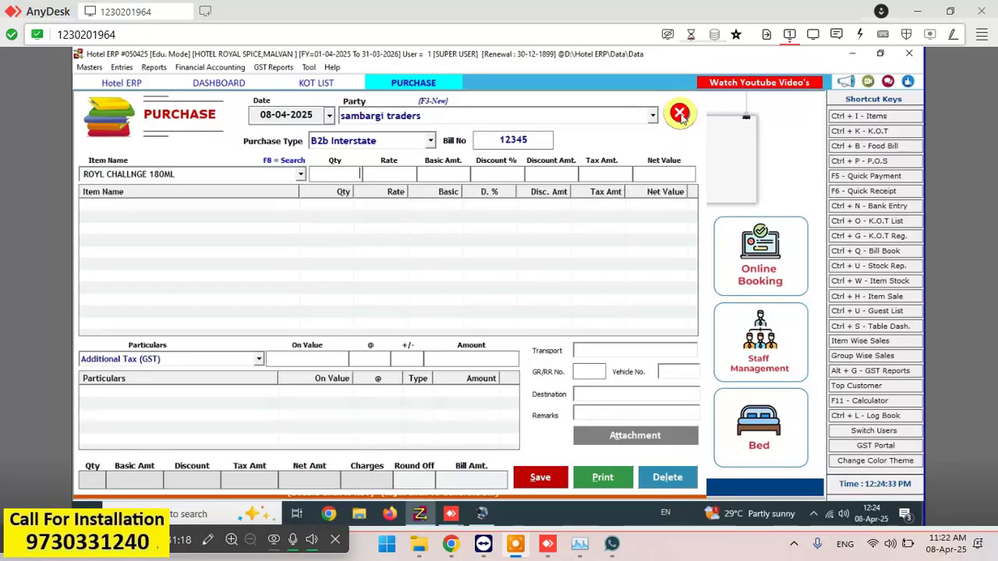
- Cancel the unsaved purchase entry and close the Purchase form
left_click(679, 113)
left_click(491, 323)
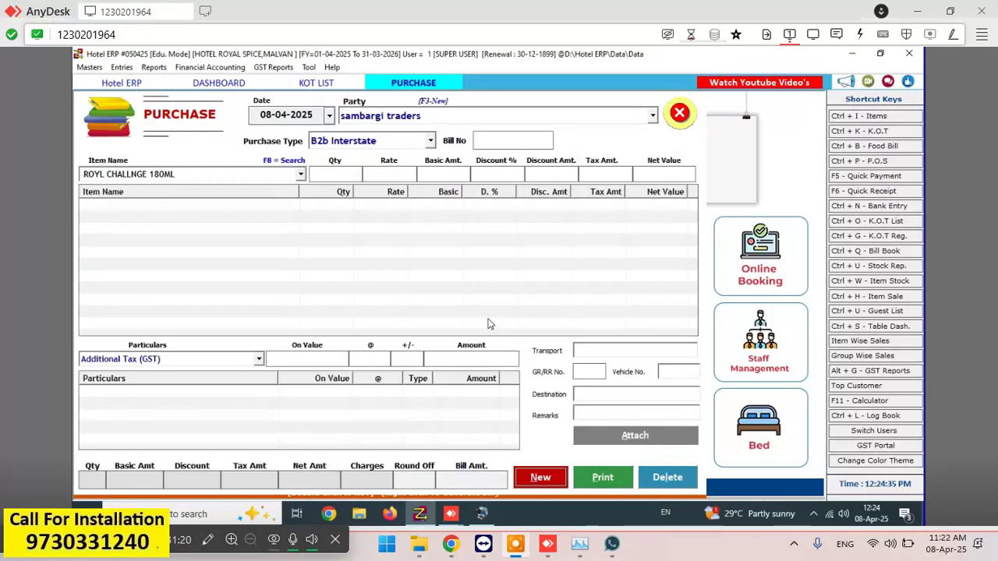
left_click(678, 116)
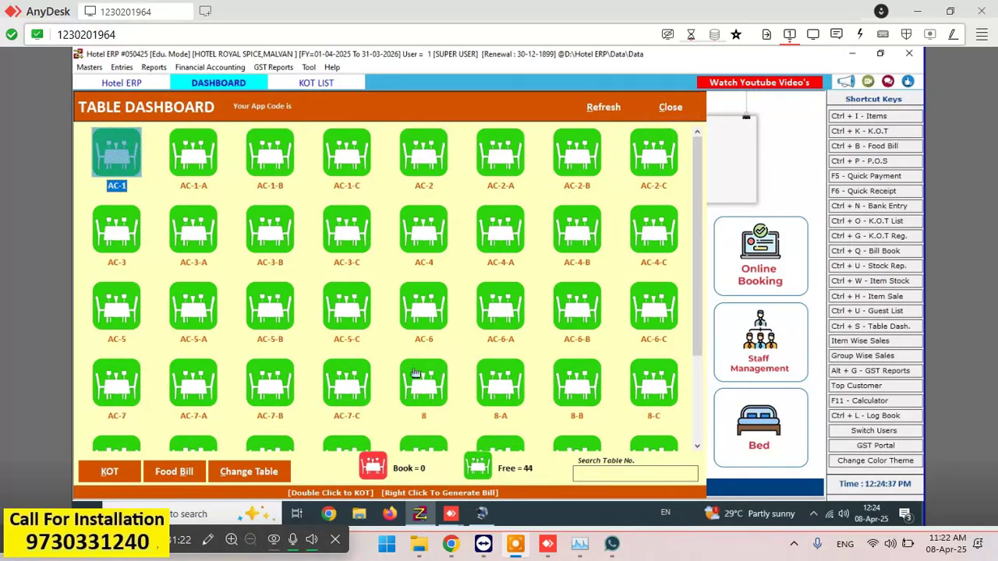
- Exit Hotel ERP with a data backup, acknowledging the Backup Saved message
left_click(412, 376)
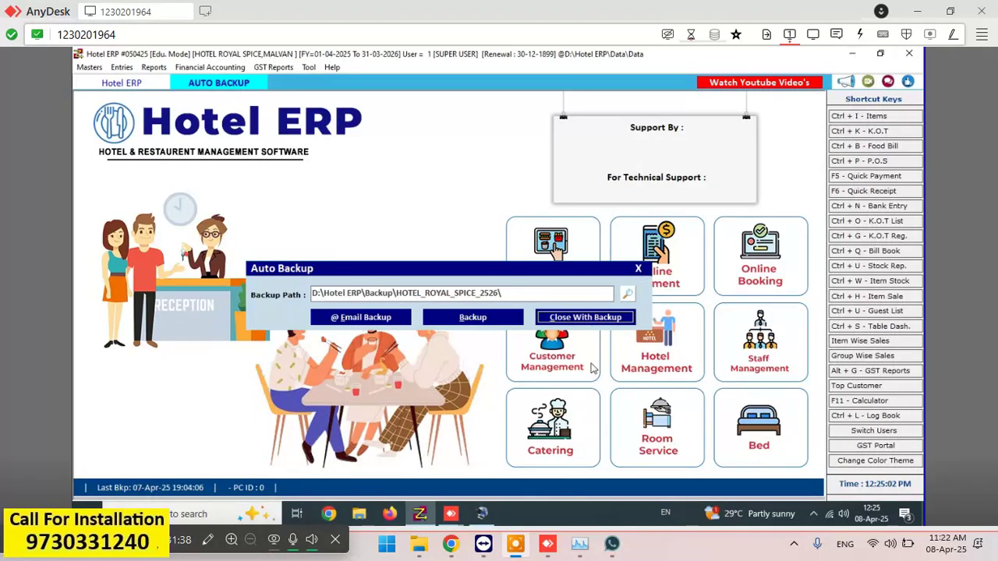
left_click(604, 322)
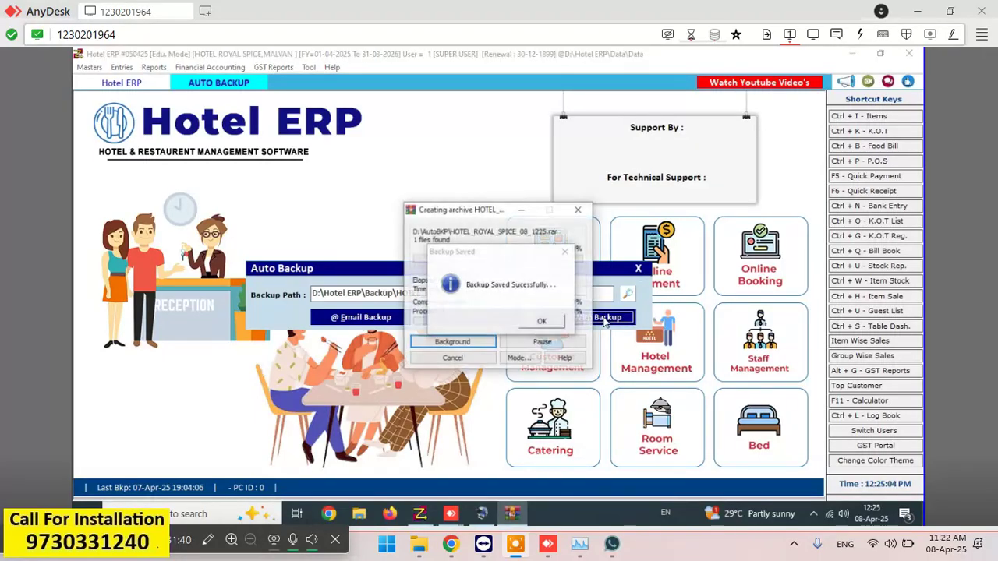
left_click(550, 321)
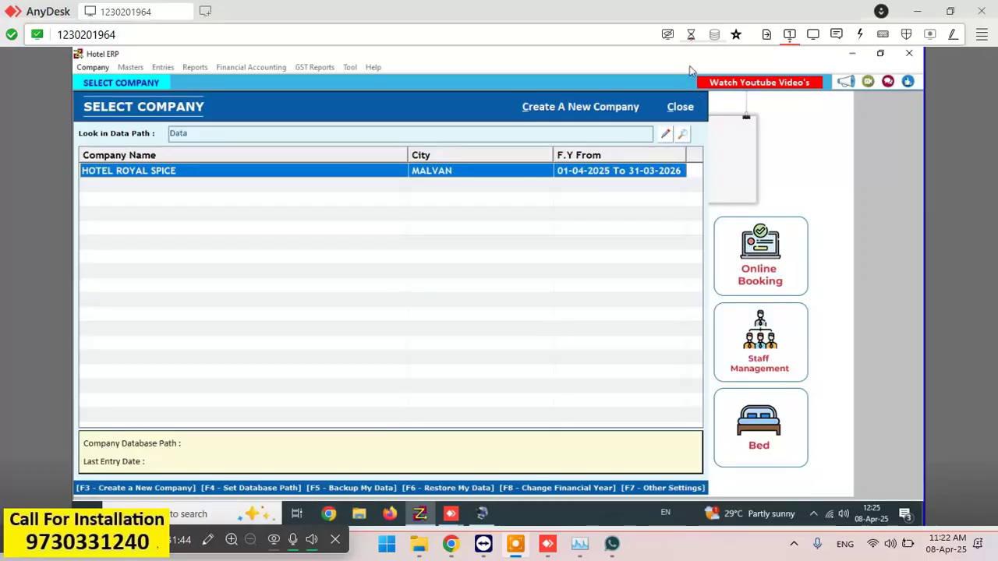
left_click(679, 107)
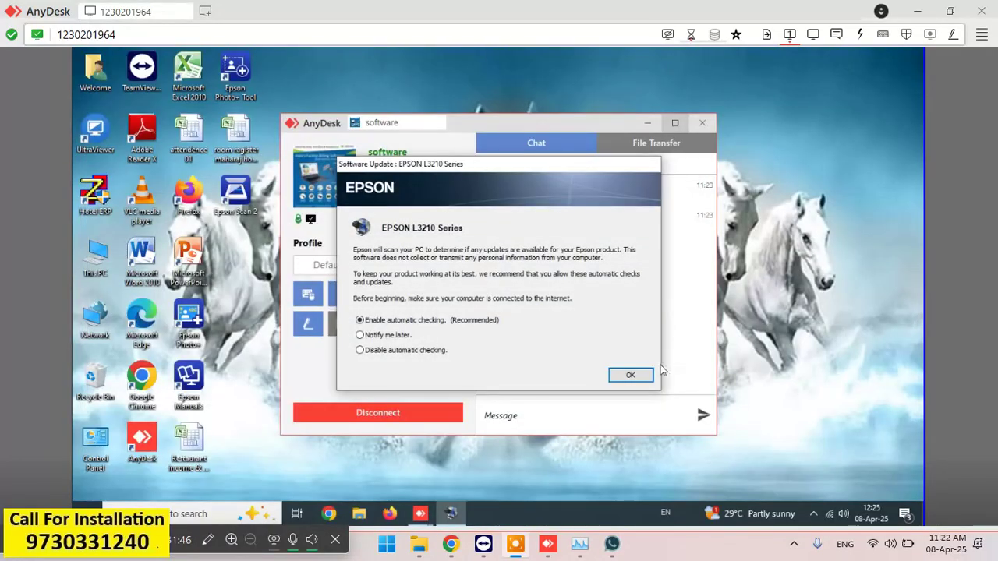
- Accept the Epson update download, then relaunch Hotel ERP past the financial year splash
left_click(637, 375)
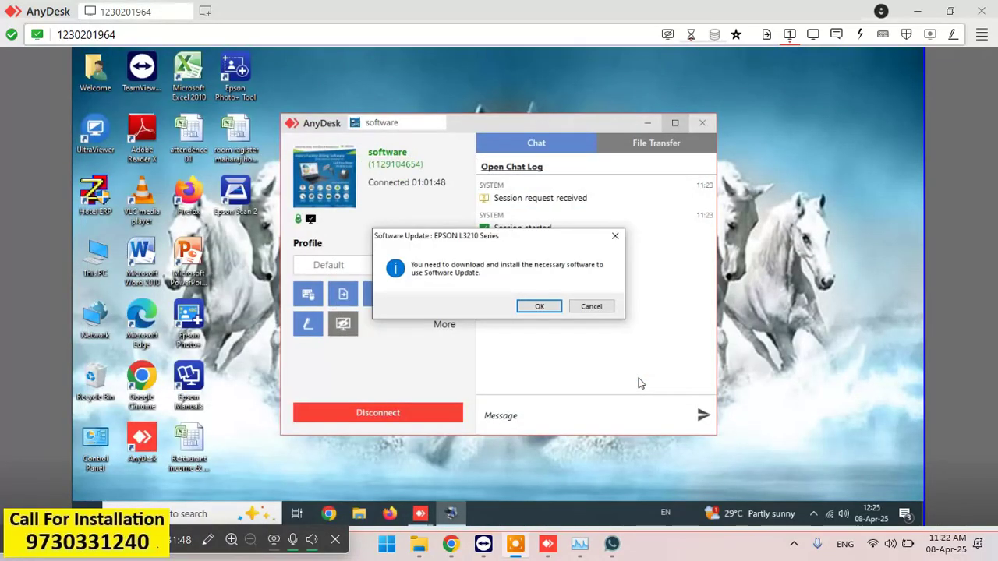
left_click(547, 308)
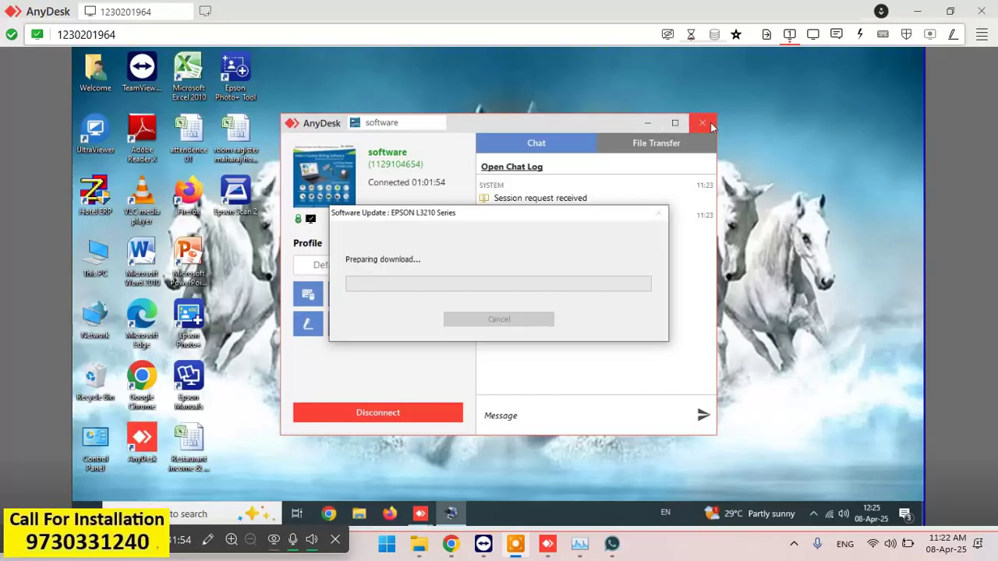
left_click(669, 125)
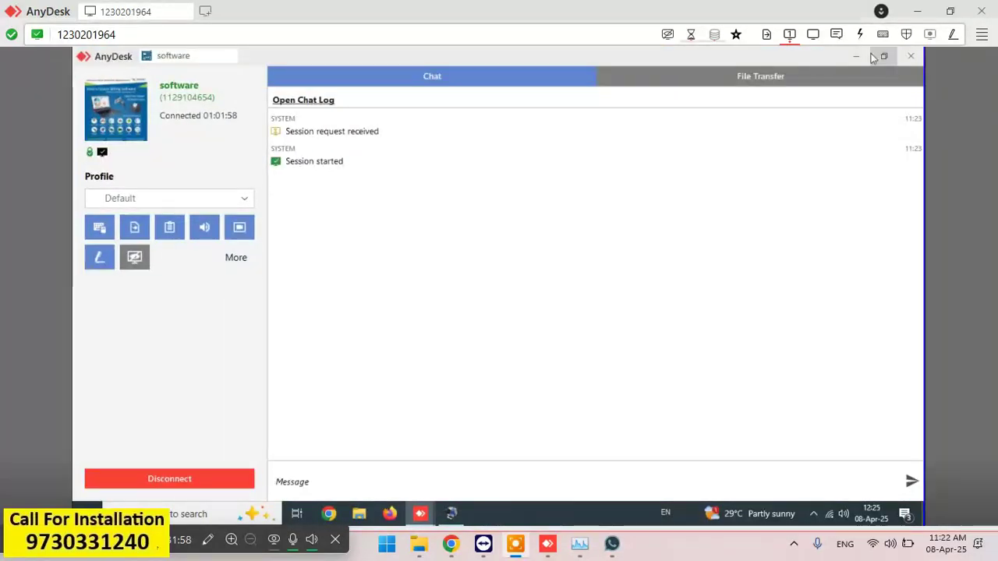
left_click(871, 56)
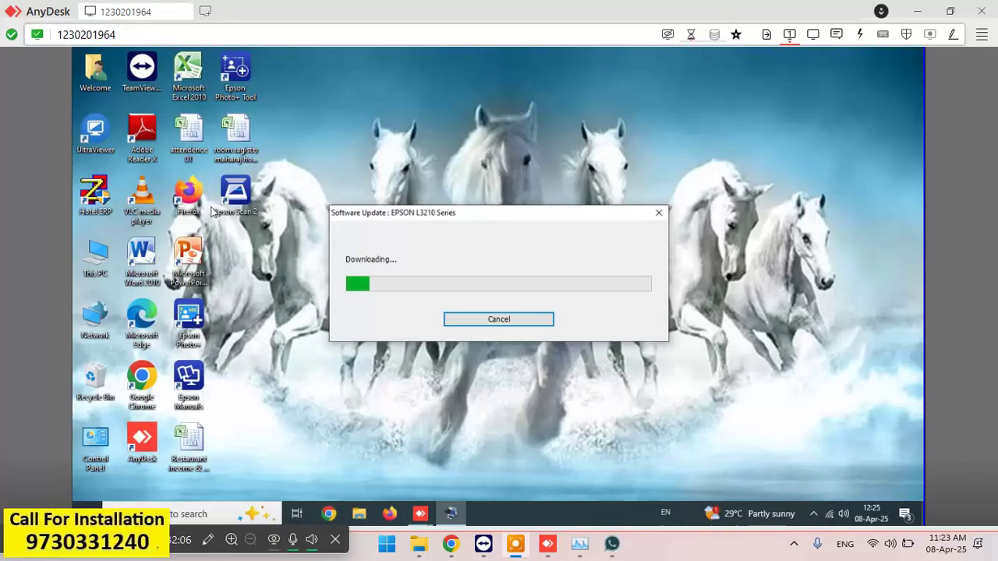
double_click(88, 204)
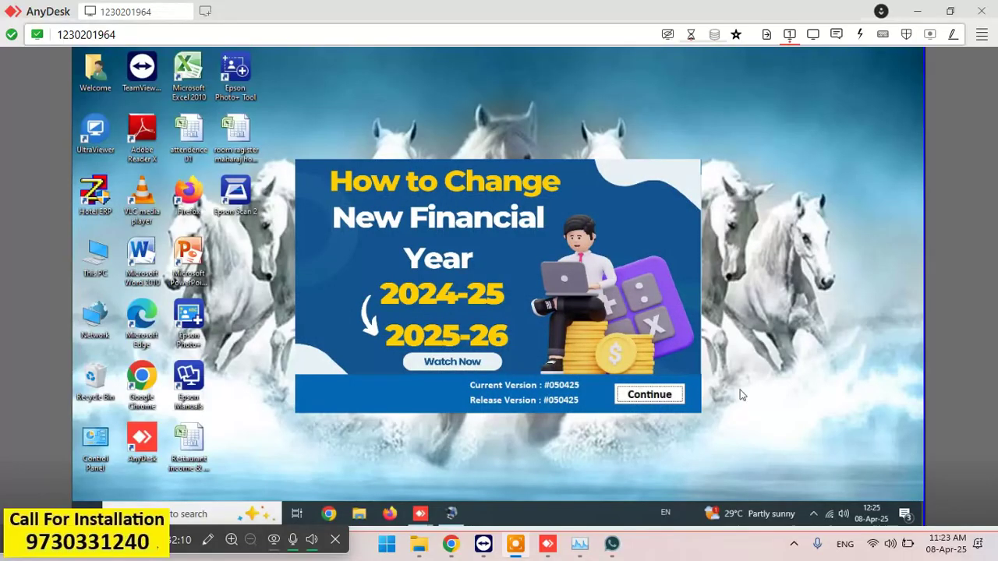
left_click(646, 396)
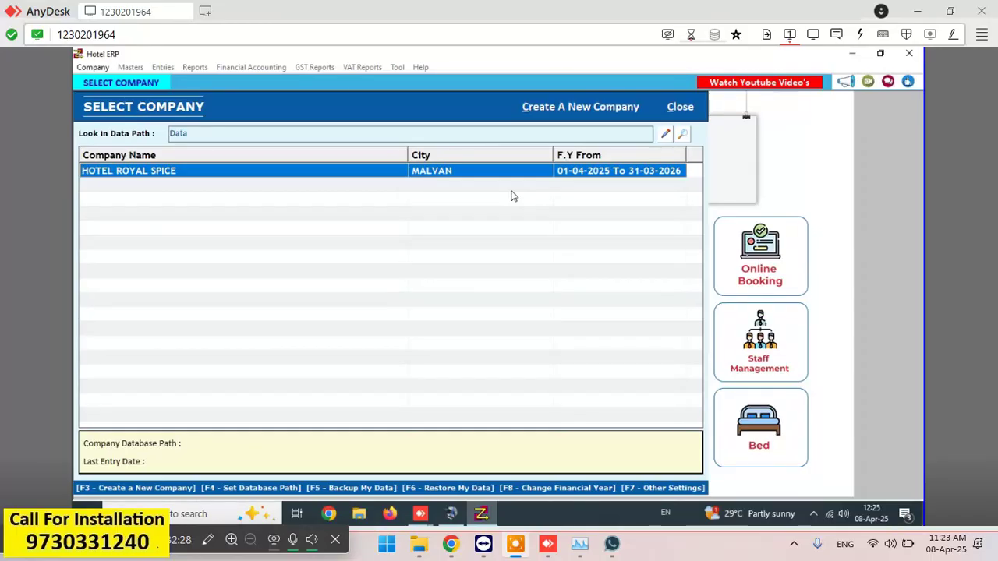
- Open HOTEL ROYAL SPICE and log in with the super user's username and password
key("Return")
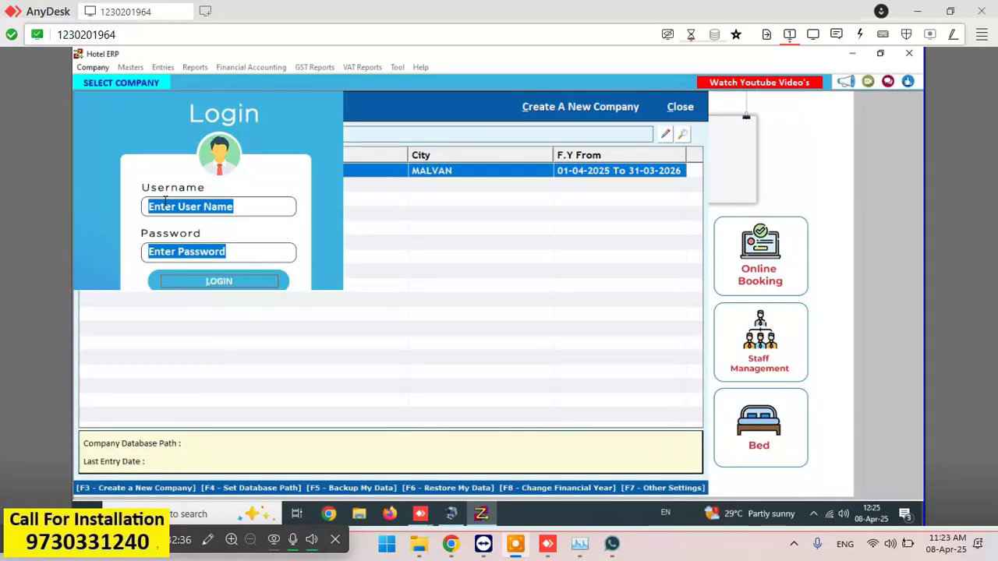
left_click(238, 202)
key("BackSpace")
key("BackSpace")
key("BackSpace")
key("BackSpace")
key("BackSpace")
key("BackSpace")
key("BackSpace")
key("BackSpace")
key("BackSpace")
key("BackSpace")
key("BackSpace")
key("BackSpace")
key("BackSpace")
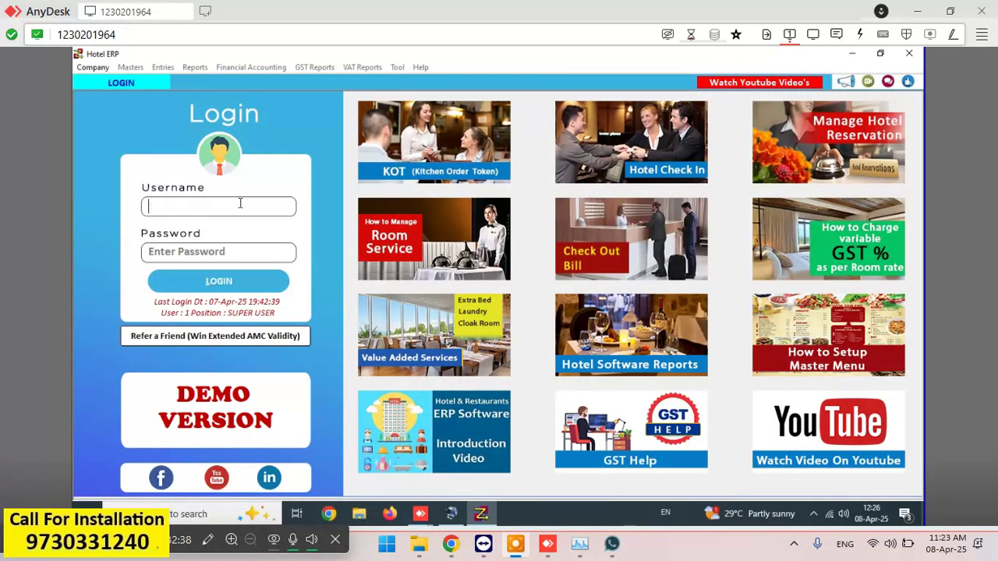
type("1")
key("Tab")
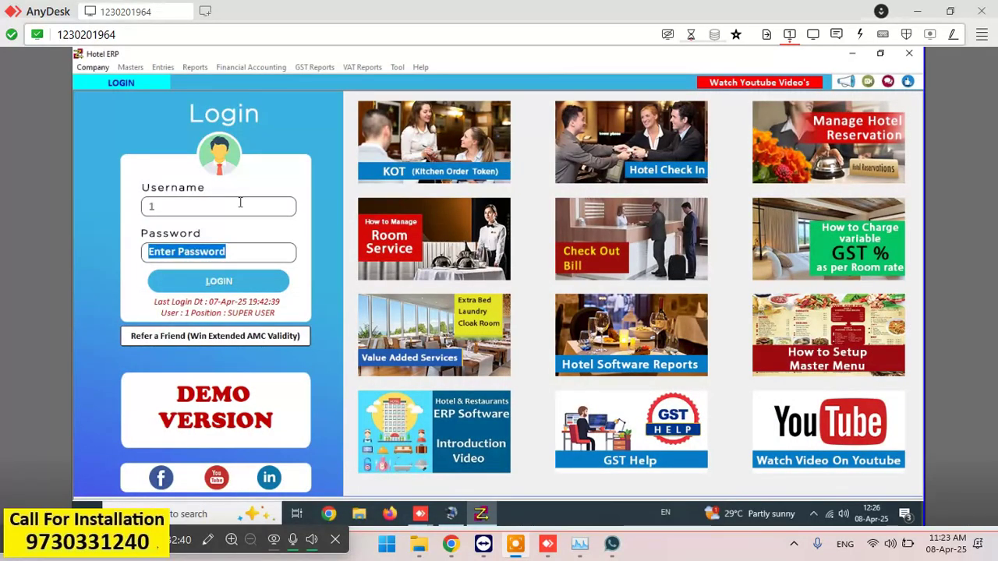
type("1")
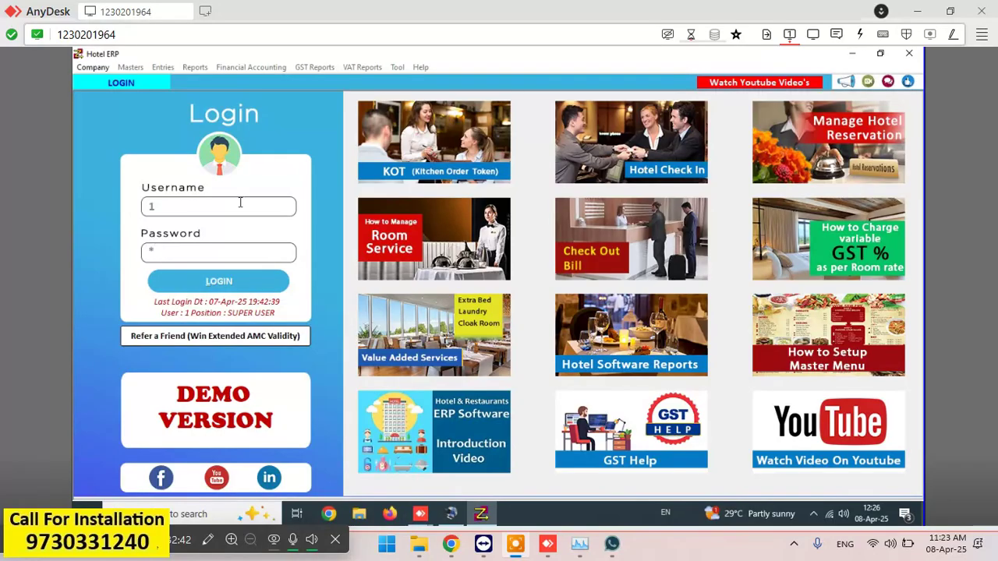
key("Tab")
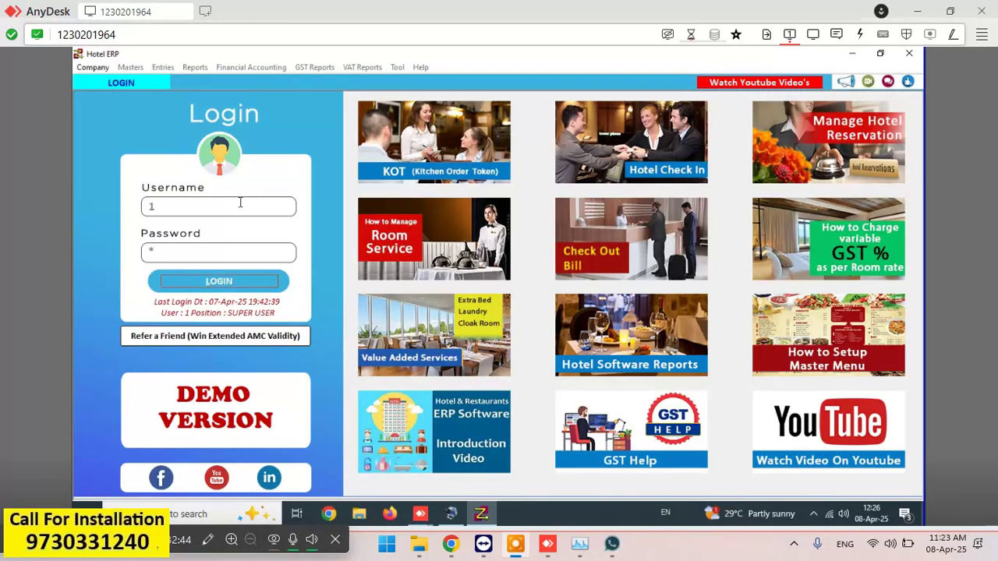
key("Return")
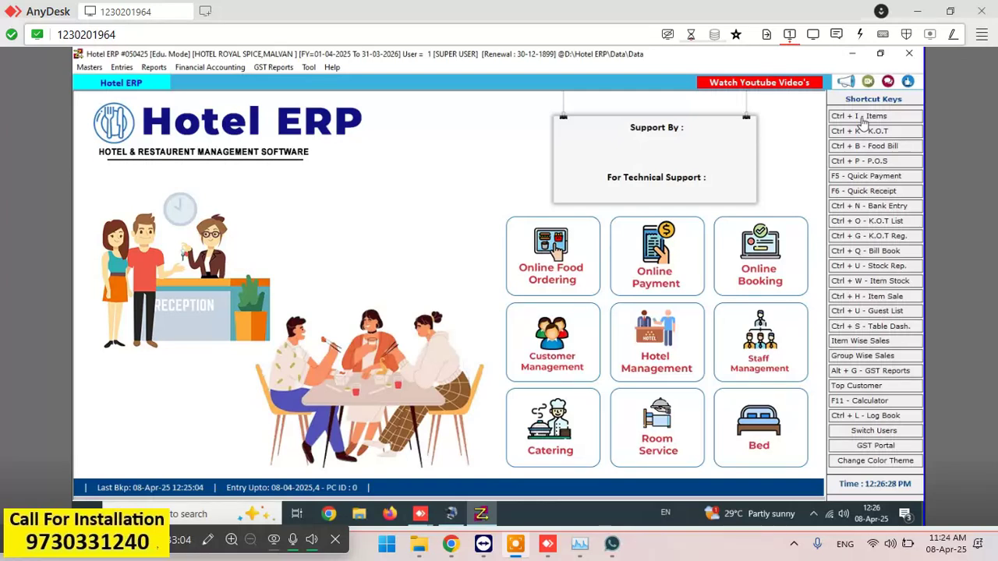
- Open the Table Dashboard and select tables AC-4-A, AC-3-B, AC-3-A, then AC-1
left_click(121, 68)
left_click(176, 85)
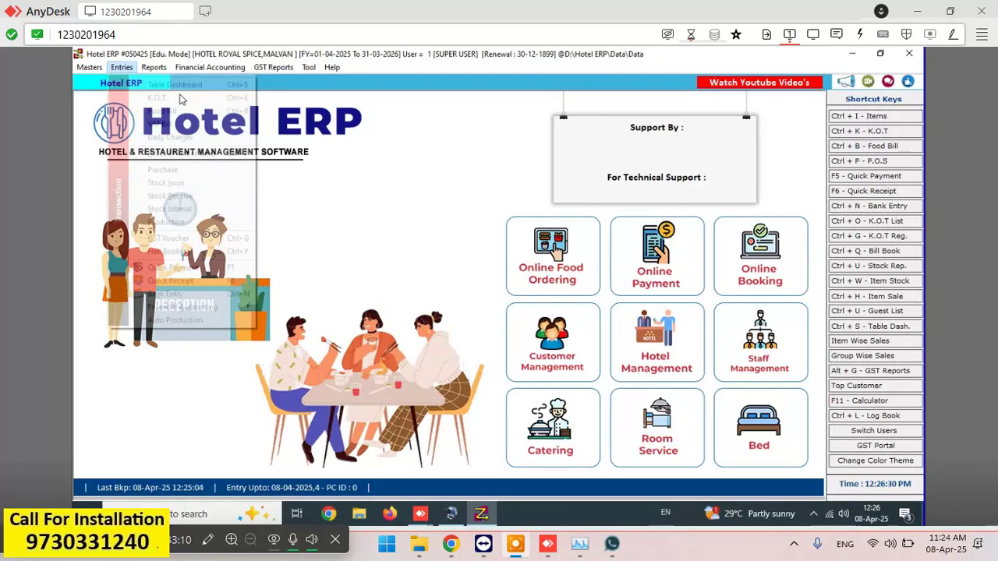
left_click(479, 226)
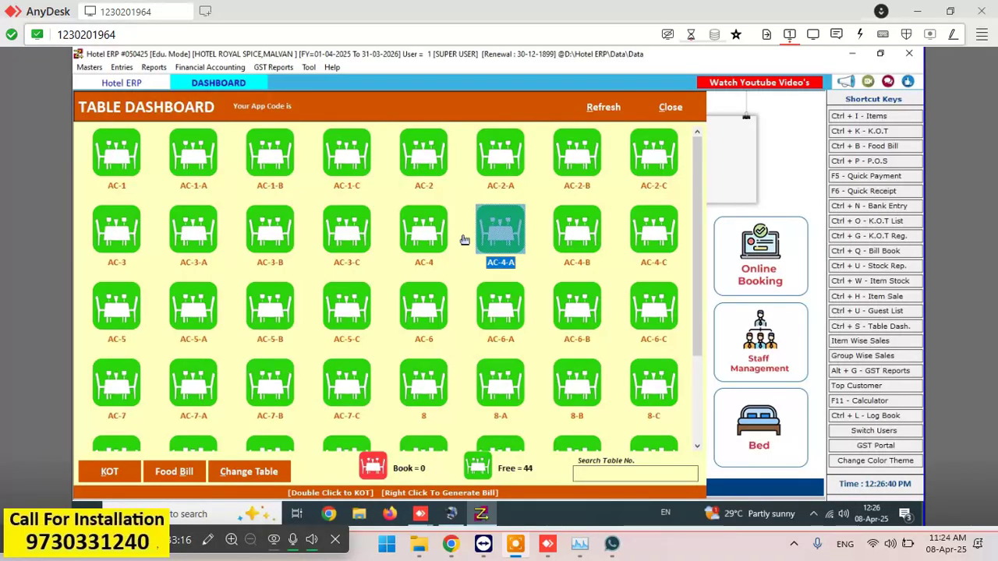
left_click(246, 254)
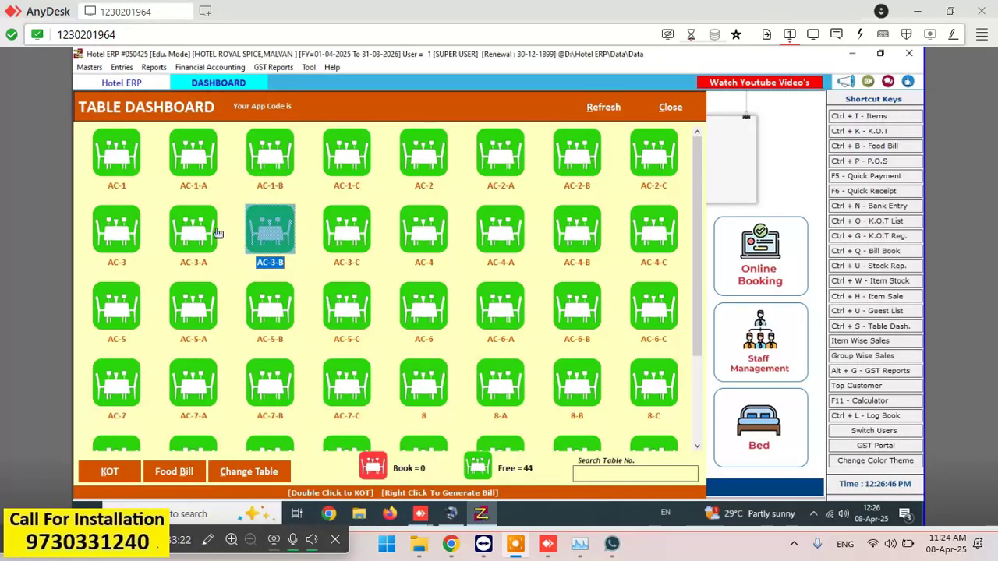
left_click(215, 232)
left_click(118, 165)
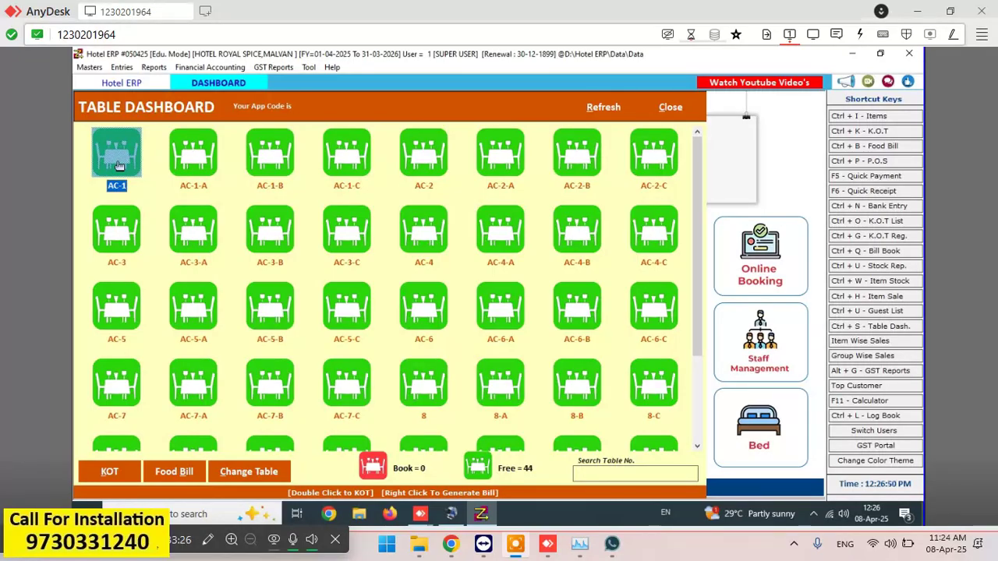
- Start a KOT for table AC-1 with ROYL CHALLNGE 180ML, quantity 1, rated 250
double_click(118, 165)
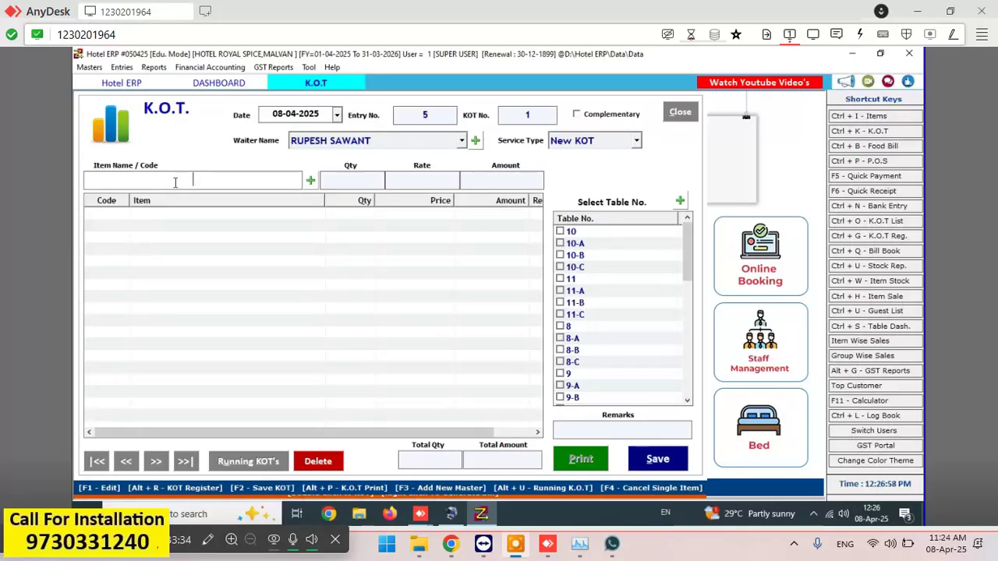
type("roy")
key("Down")
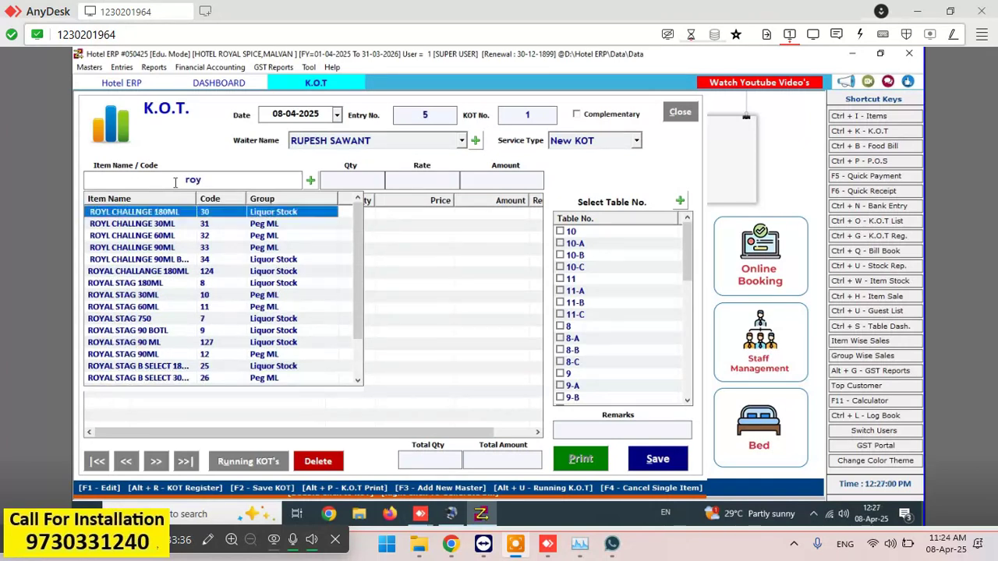
key("Return")
type("1")
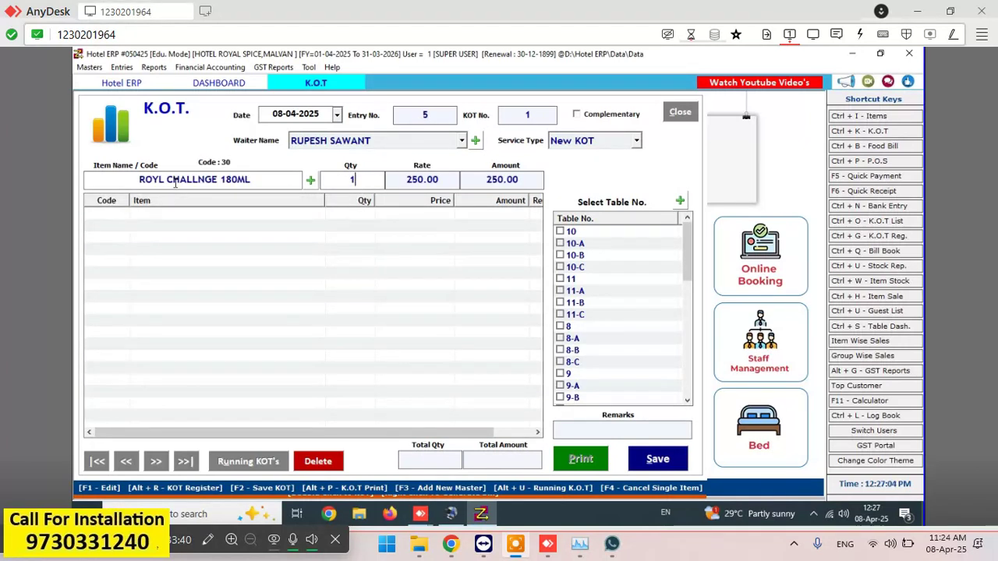
- Replace the KOT item with LP MILD 650ML, which shows a rate of 140
left_click(265, 181)
key("BackSpace")
type("lp")
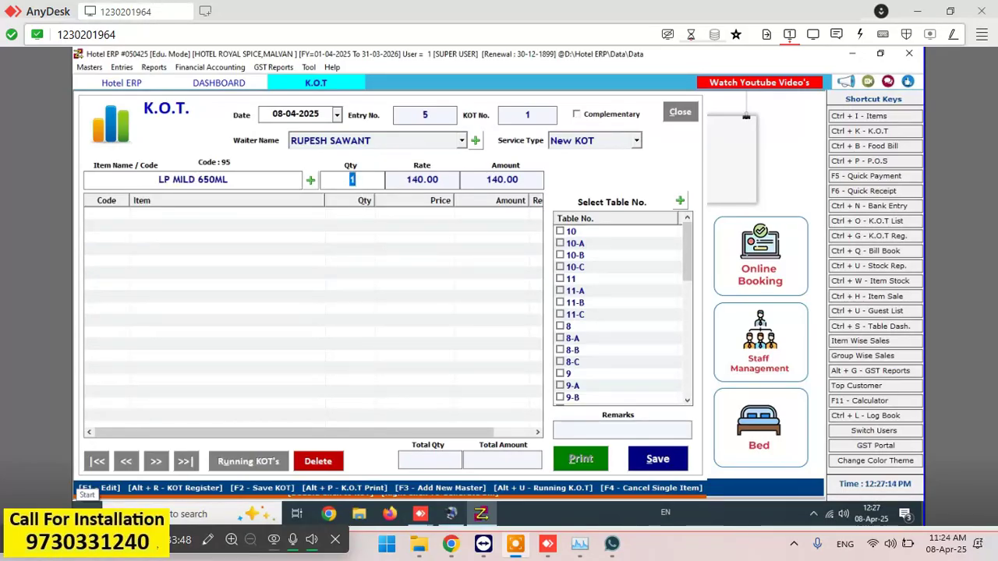
left_click(261, 184)
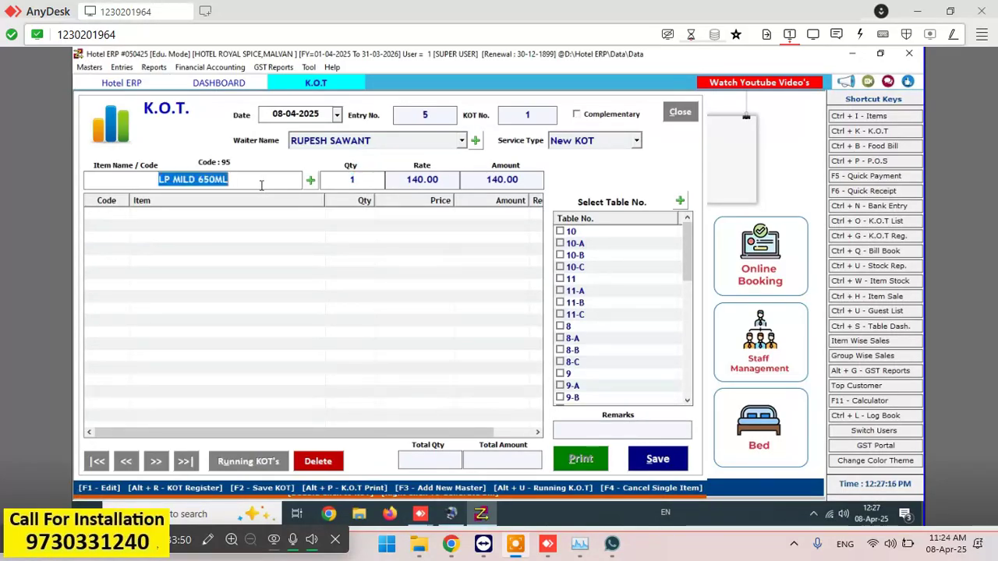
- Select table AC-6 and close the Table Dashboard
type("lp")
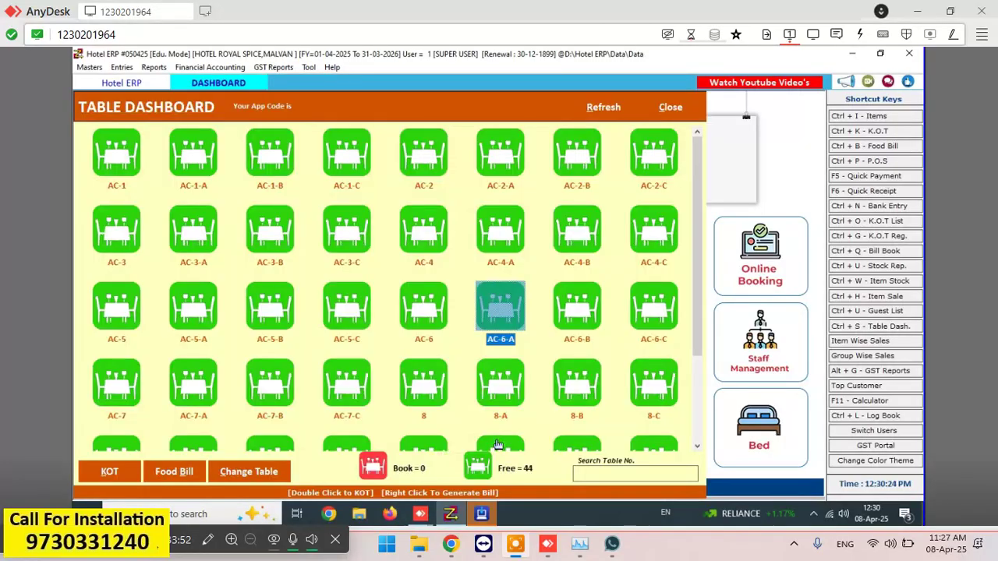
key("Down")
key("Down")
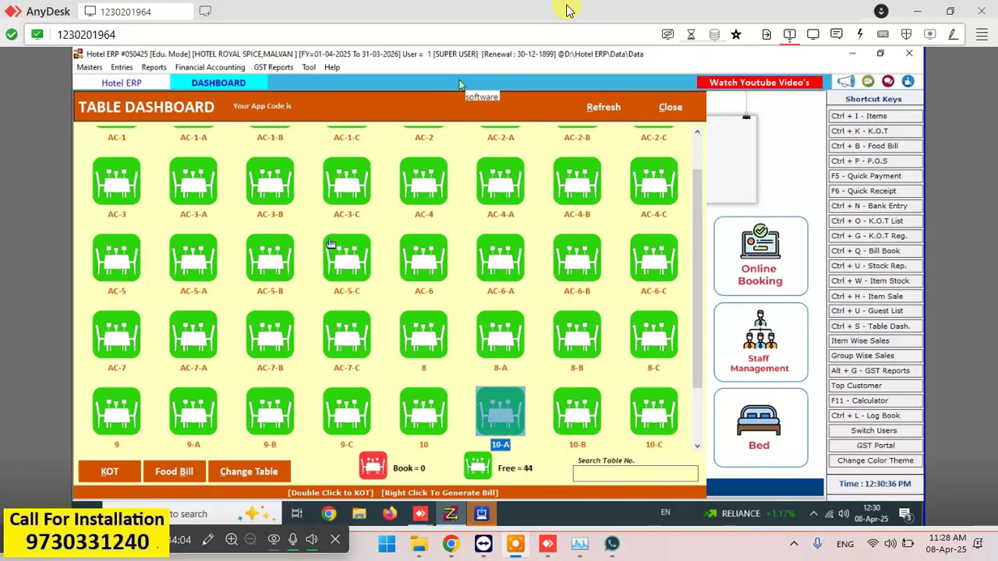
left_click(419, 262)
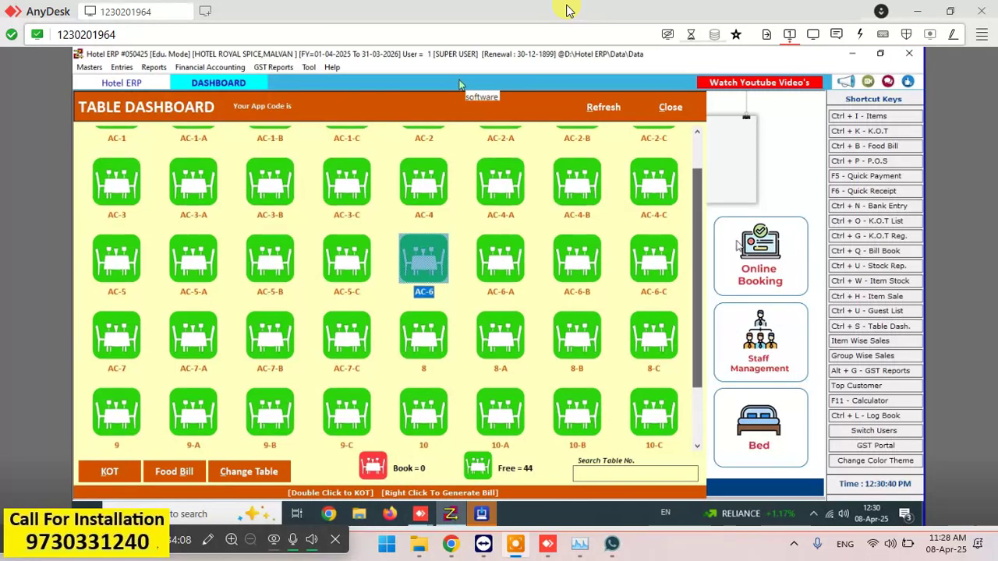
left_click(671, 108)
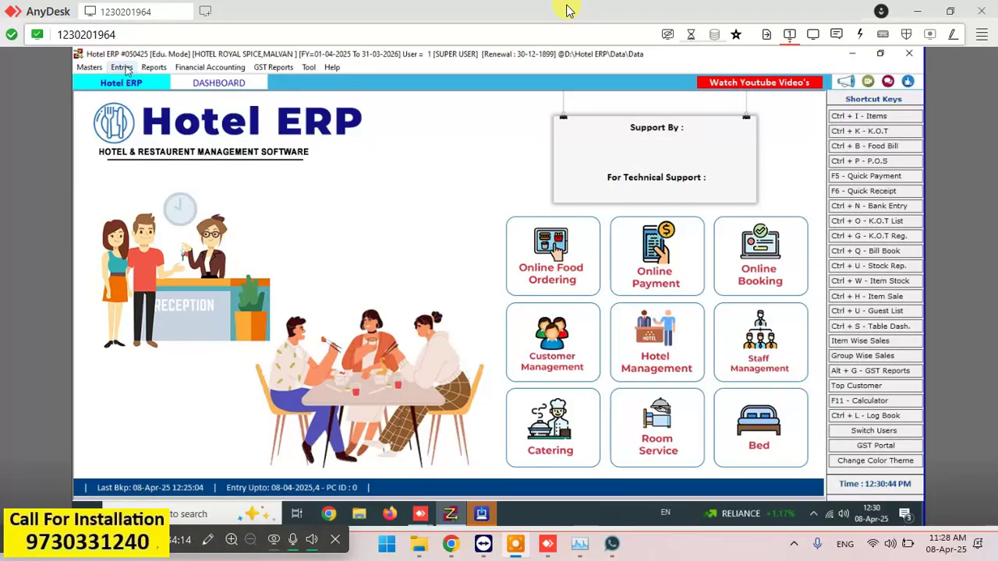
- Reopen the Table Dashboard and start a fresh KOT (Entry No. 5) for table AC-1
left_click(121, 67)
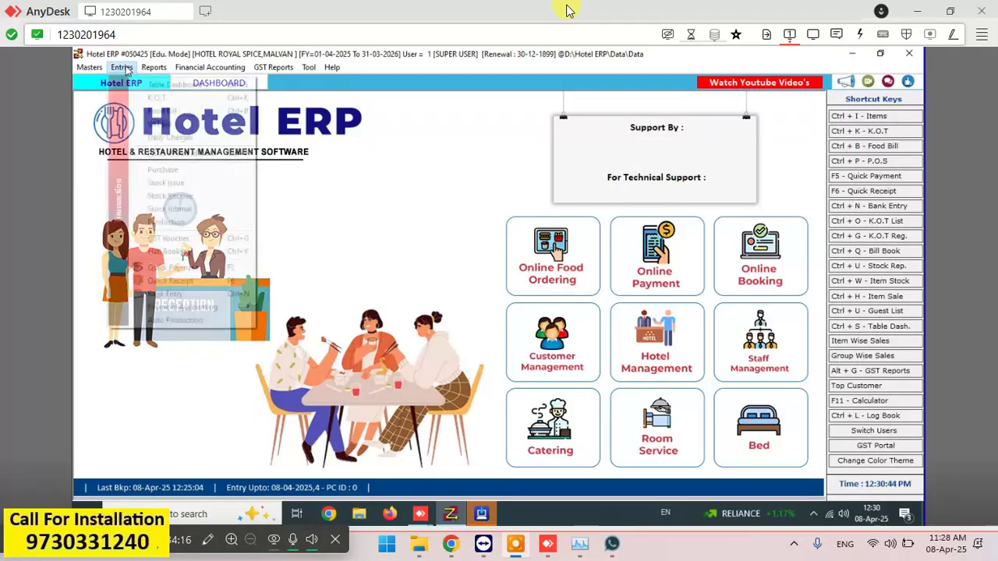
left_click(130, 163)
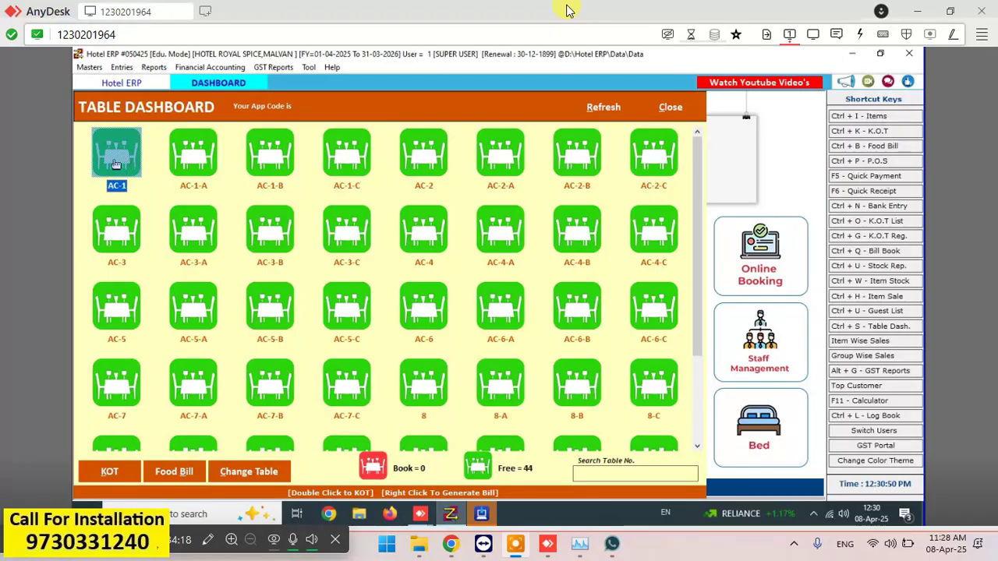
double_click(115, 164)
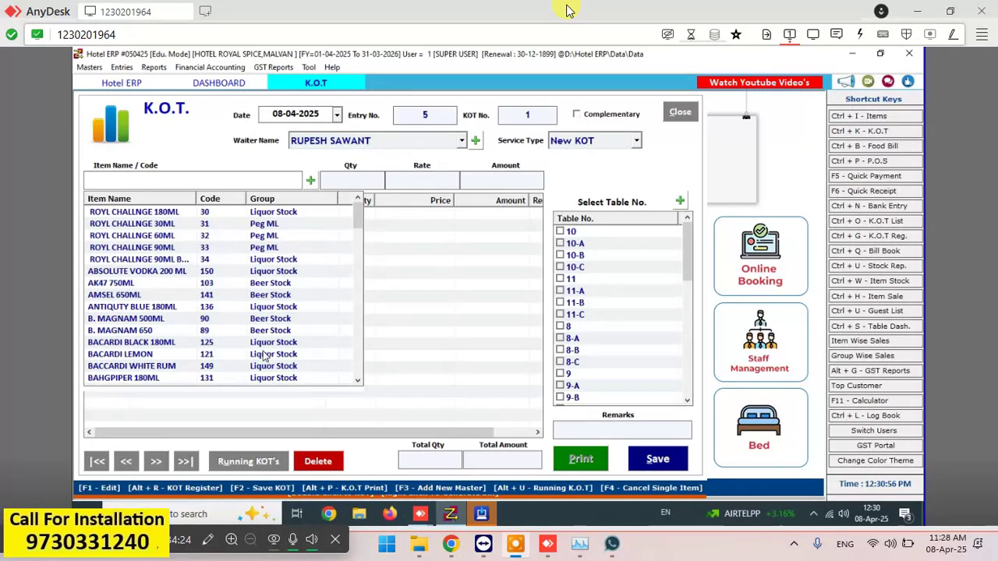
- Put ROYL CHALLNGE 180ML on the KOT line at 250.00 and check the Items list
key("Down")
key("Return")
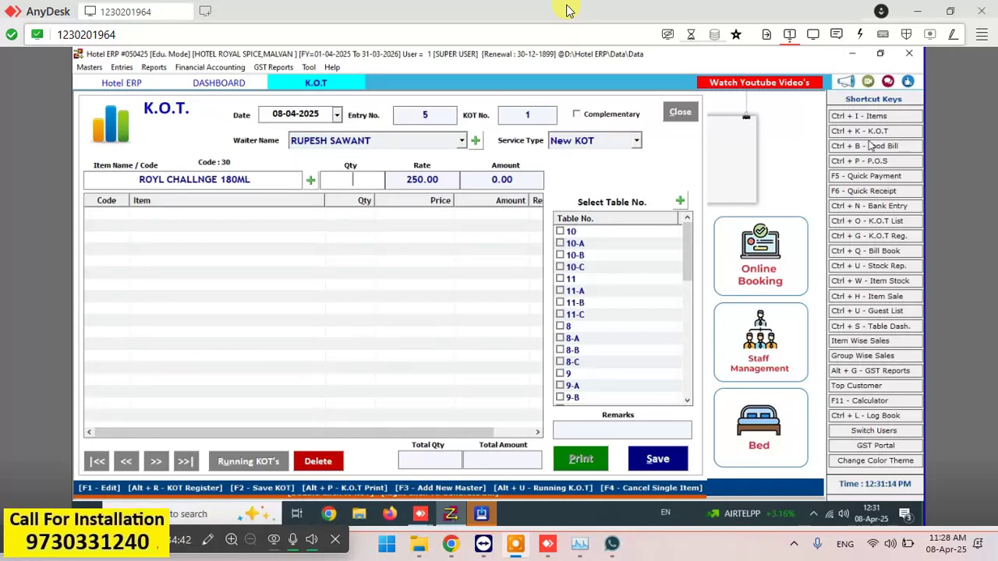
left_click(890, 117)
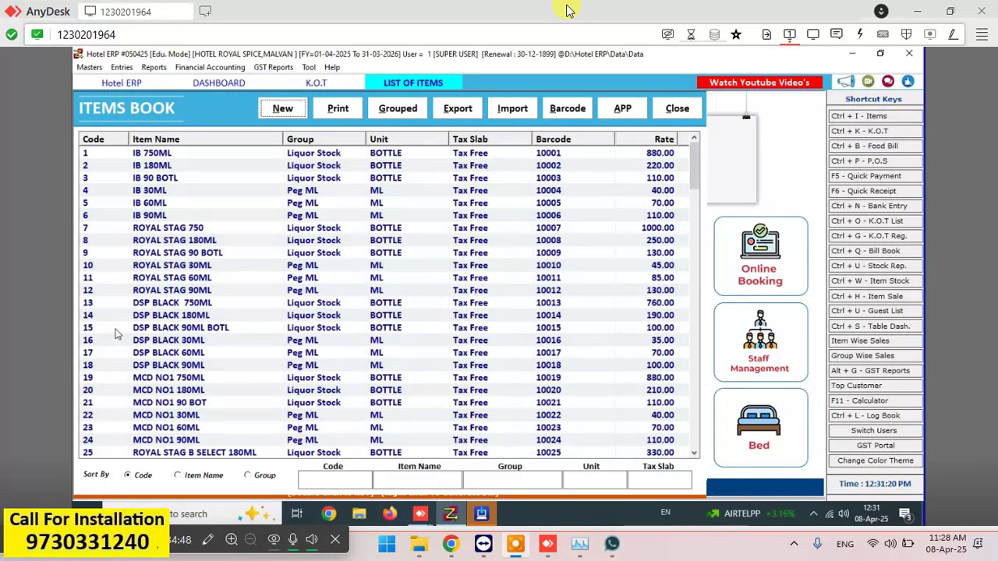
left_click(679, 109)
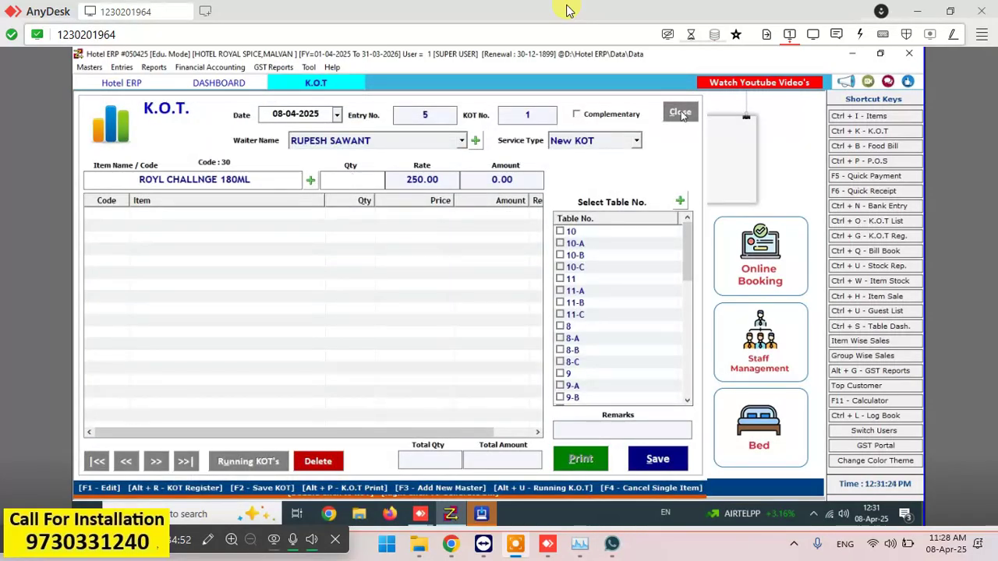
- Select the word 180ML in the KOT line's item name
left_click(255, 181)
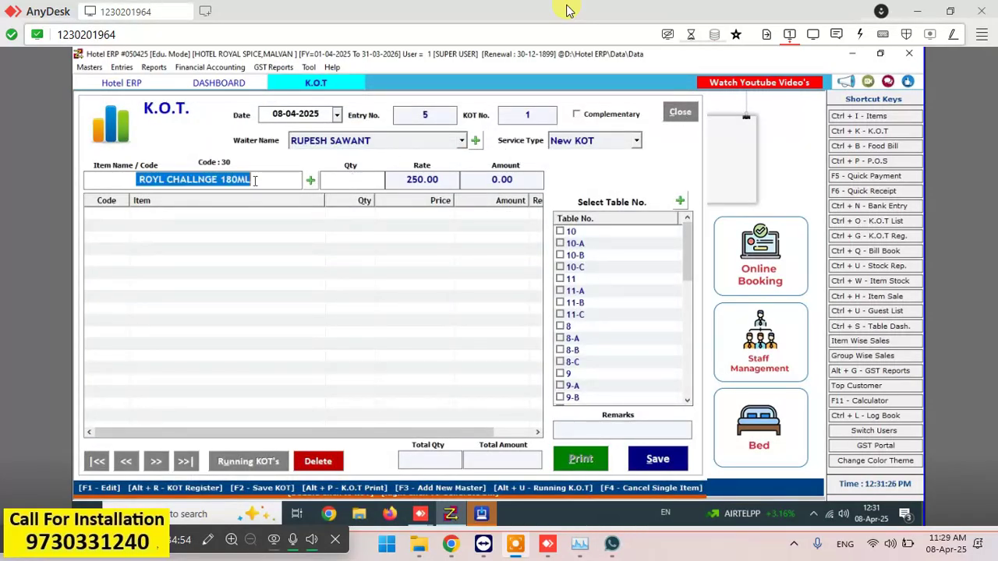
left_click(254, 181)
double_click(255, 181)
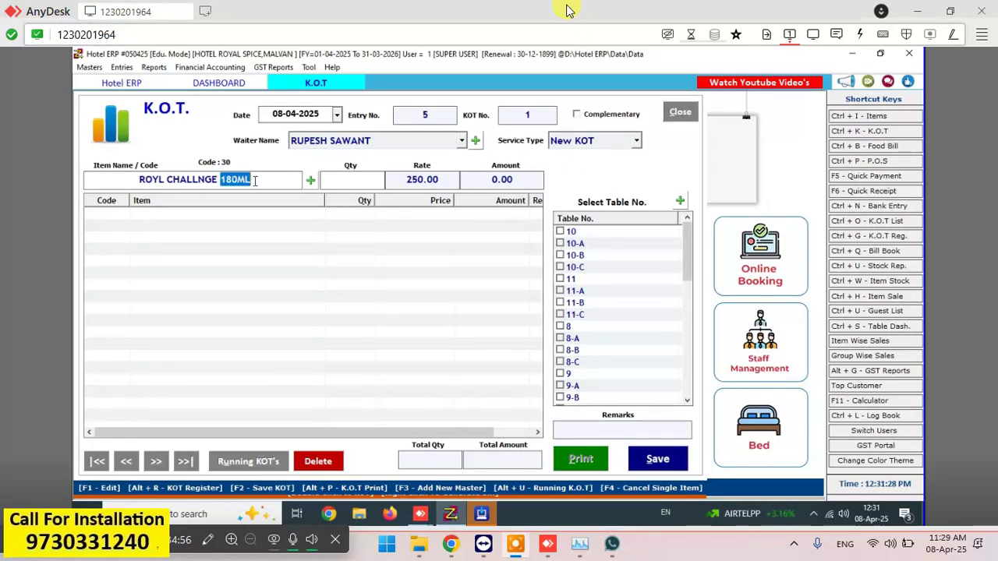
- Edit ROYL CHALLNGE 180ML with Table Service rate 260 and Bar rate 250, then update it
key("F1")
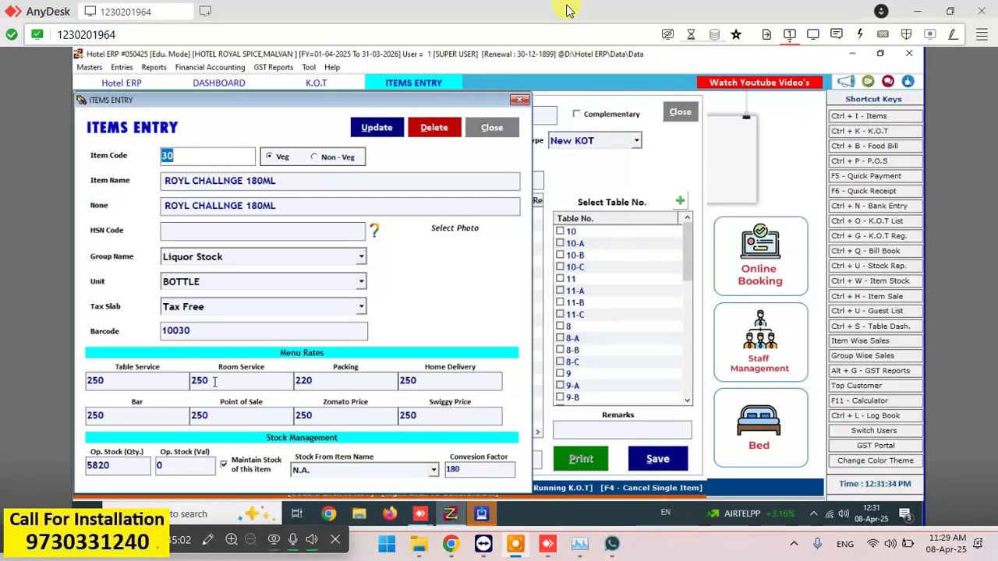
left_click(120, 379)
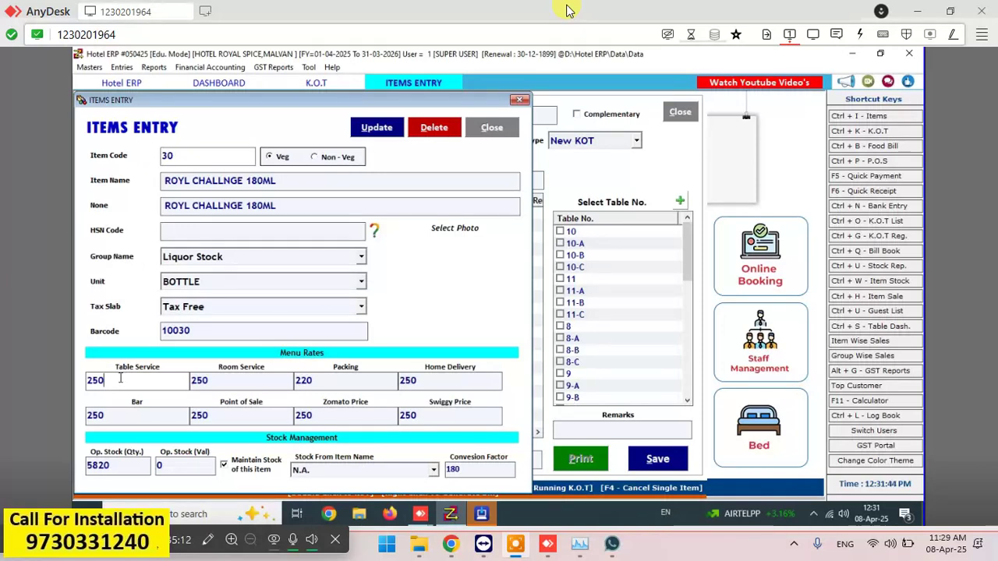
key("BackSpace")
key("BackSpace")
type("60")
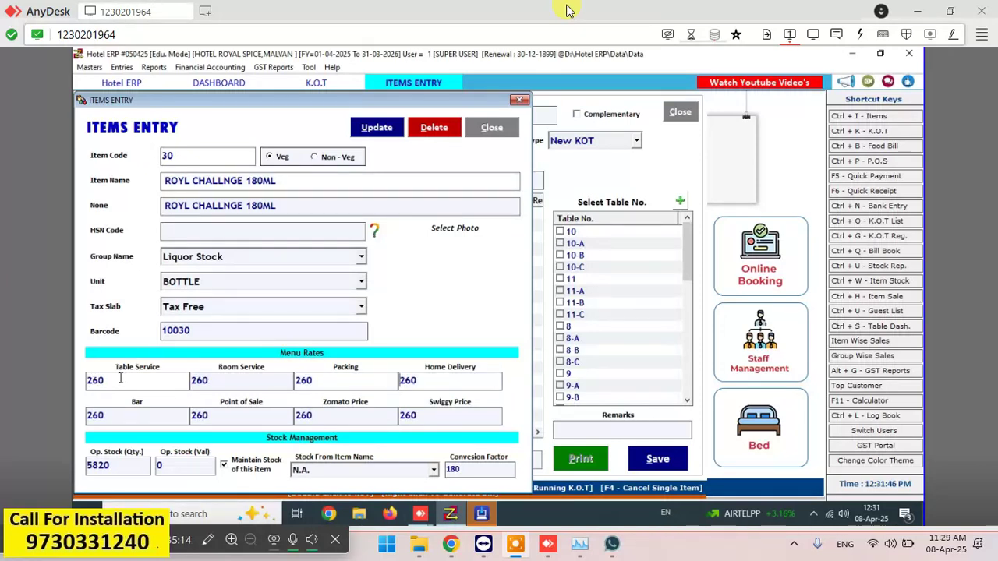
left_click(163, 414)
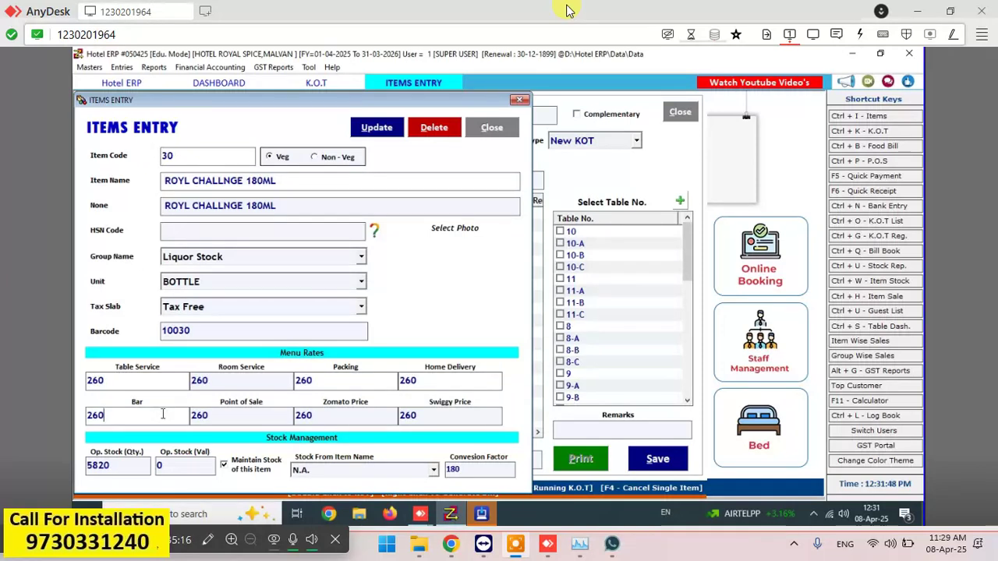
key("BackSpace")
key("BackSpace")
type("50")
left_click(377, 133)
left_click(539, 325)
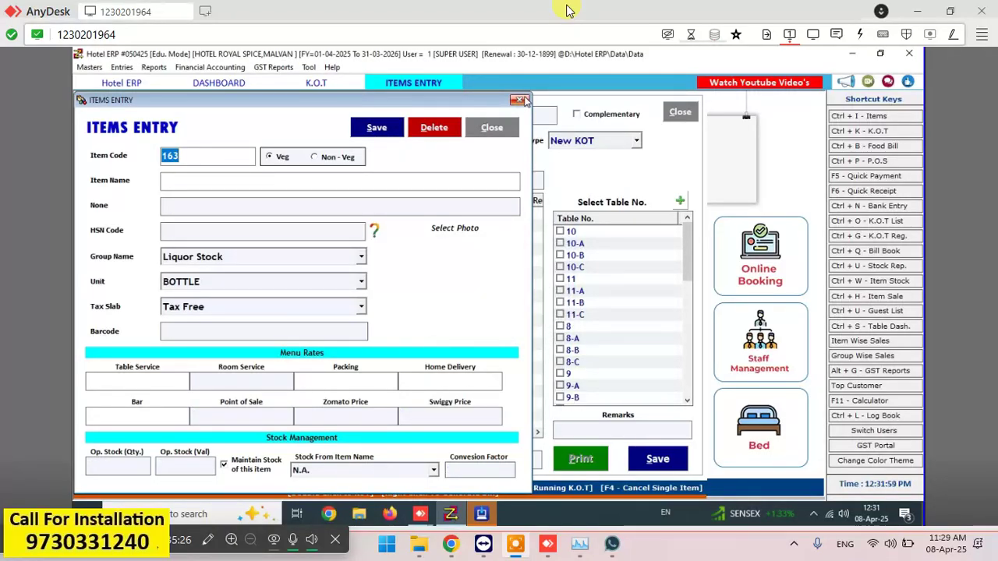
left_click(519, 100)
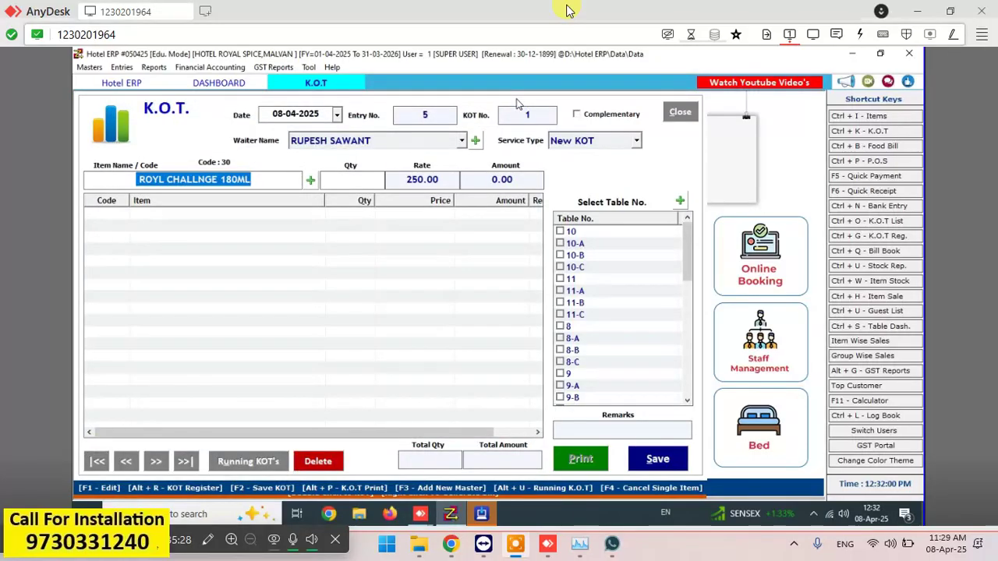
- Discard the open KOT, start a new one for table AC-1, and add ROYL CHALLNGE 180ML at 260.00
left_click(685, 118)
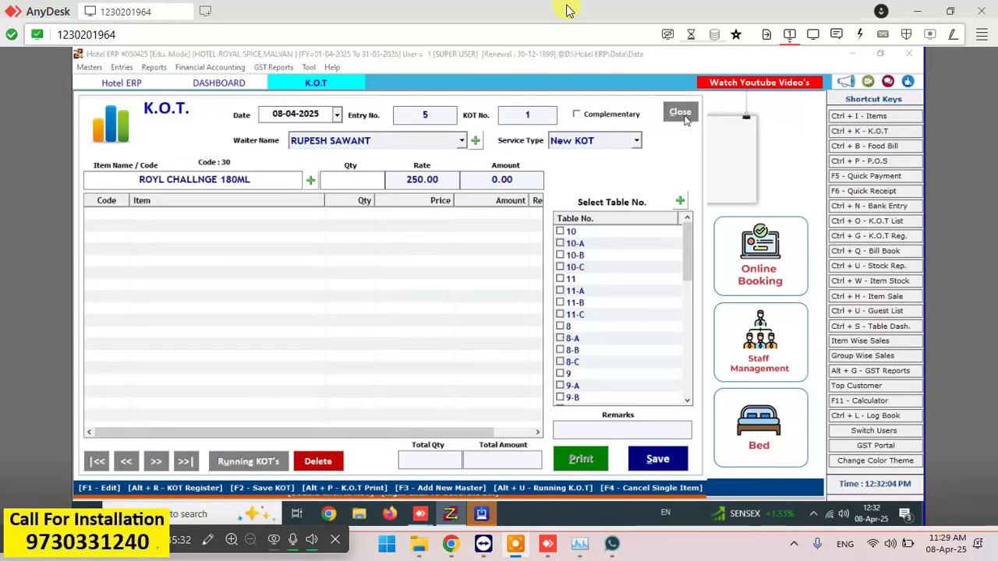
left_click(505, 321)
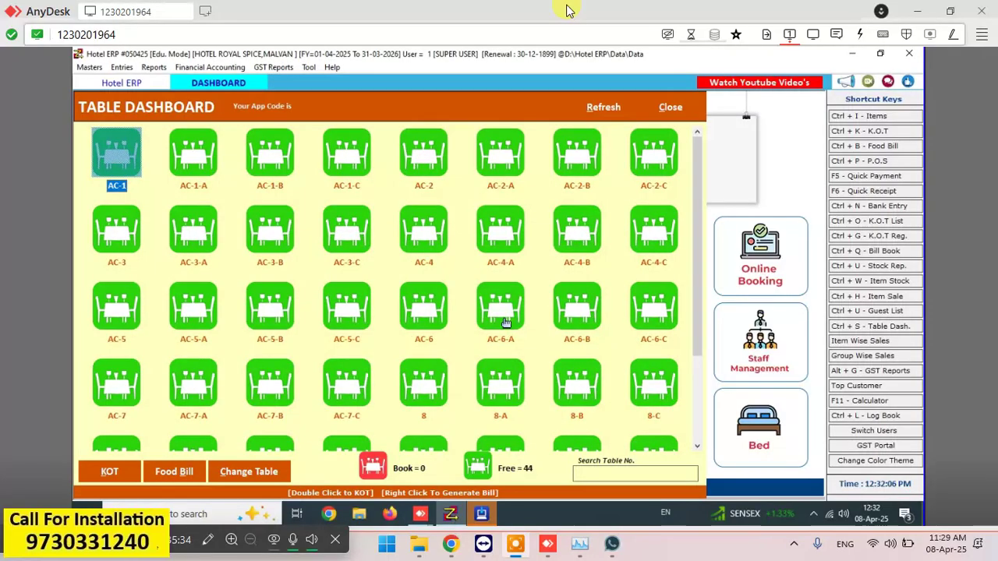
double_click(127, 159)
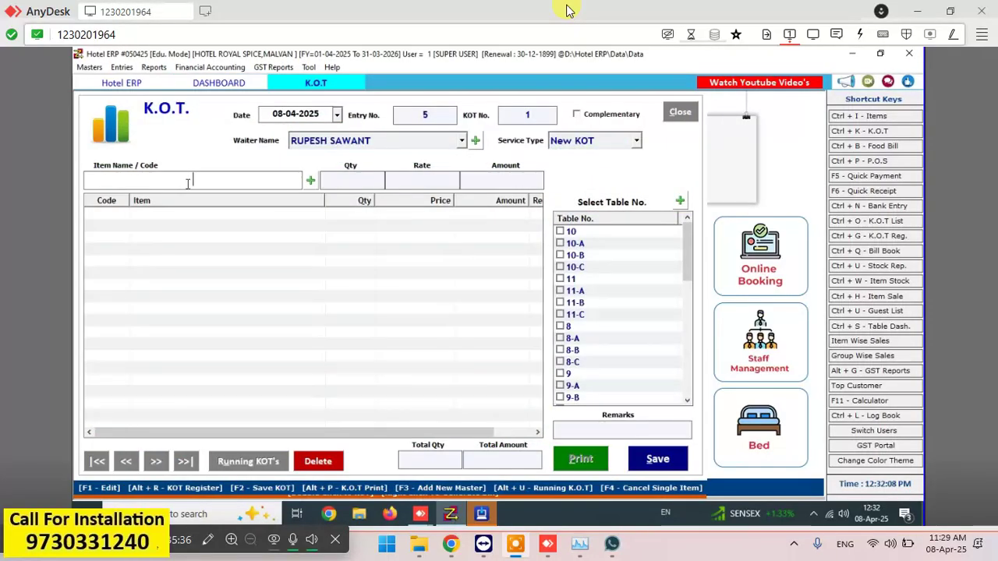
type("r")
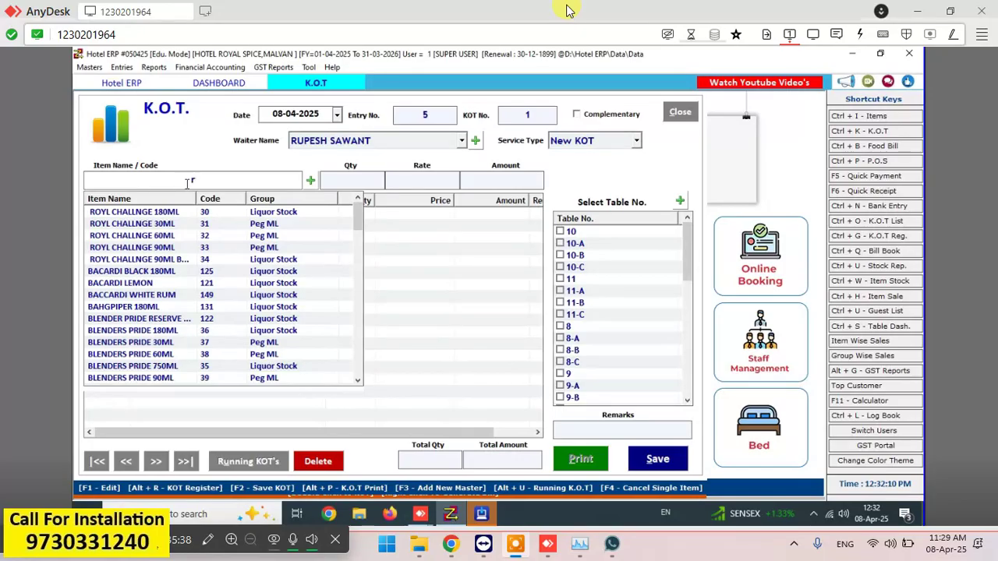
key("Return")
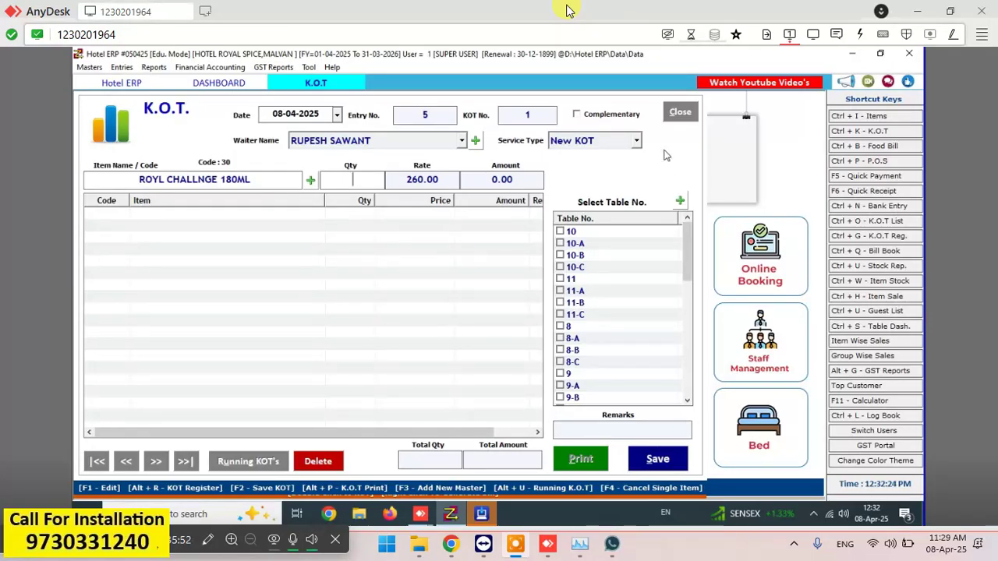
left_click(636, 143)
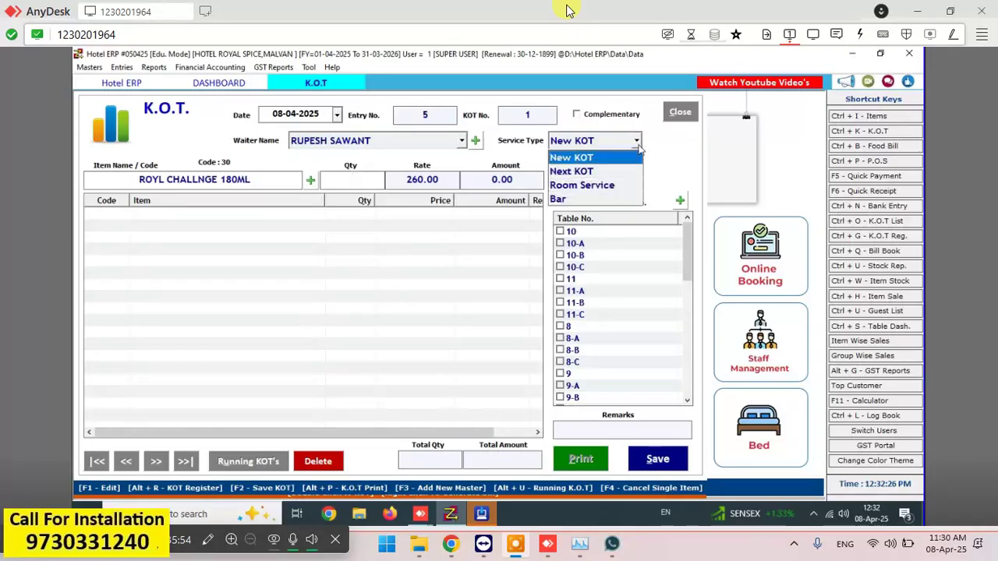
- Switch the service type to Bar and re-pick ROYL CHALLNGE 180ML, billing 250 for quantity 1
left_click(575, 199)
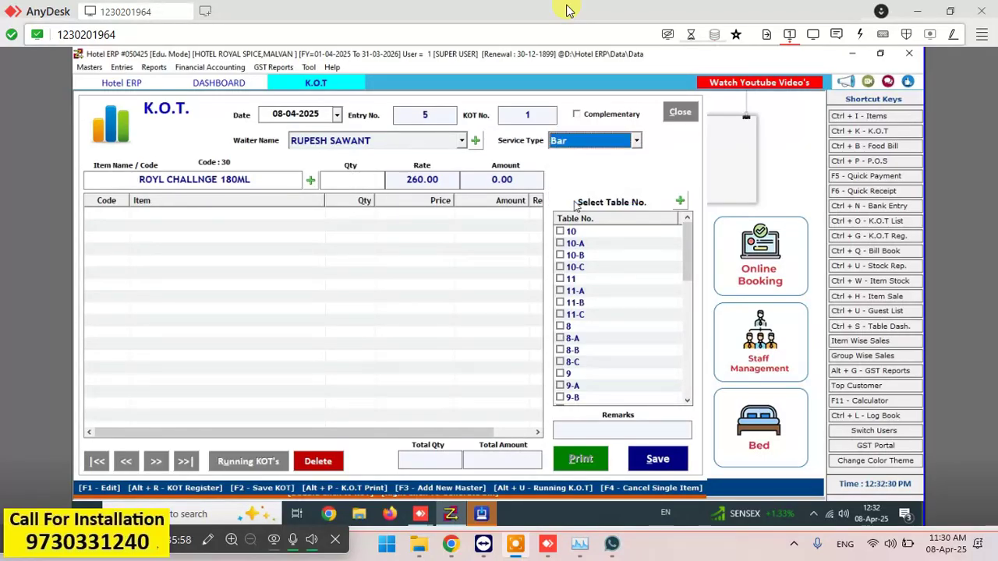
left_click(265, 181)
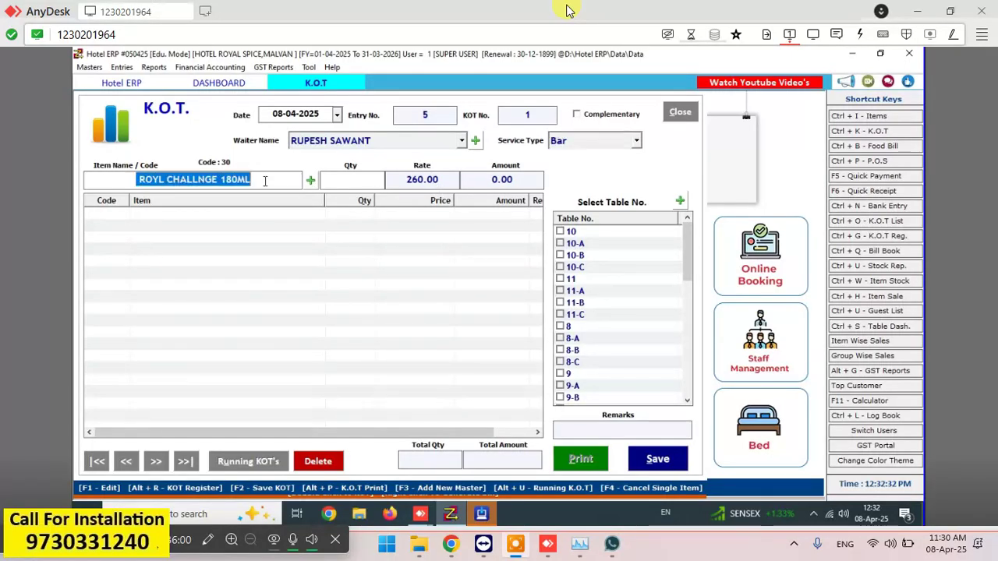
key("Return")
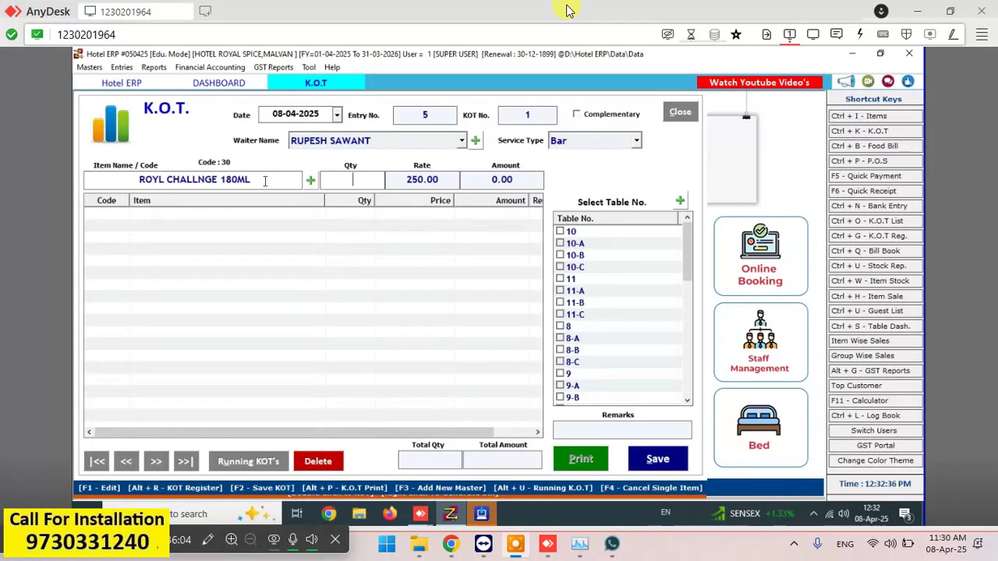
type("1")
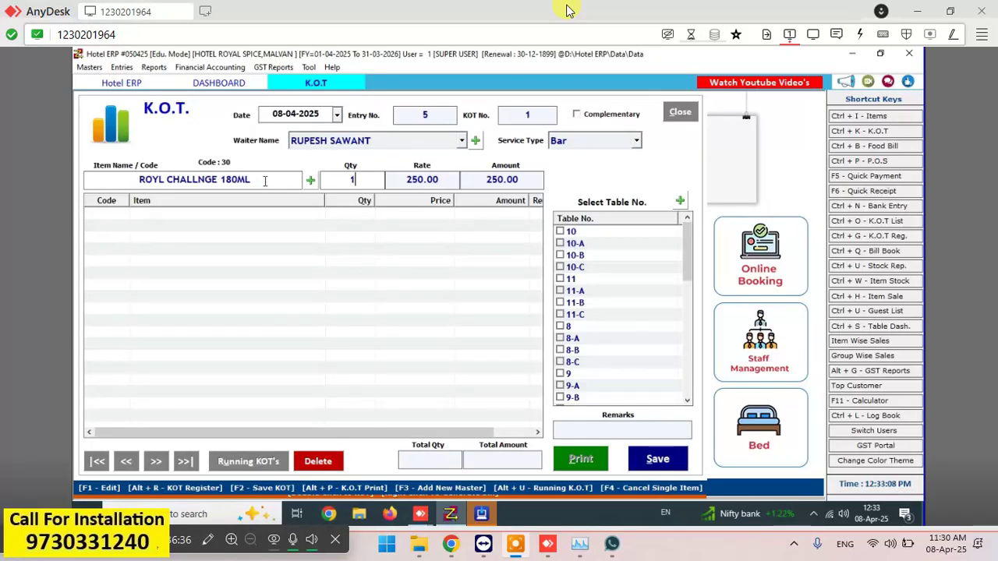
left_click(870, 122)
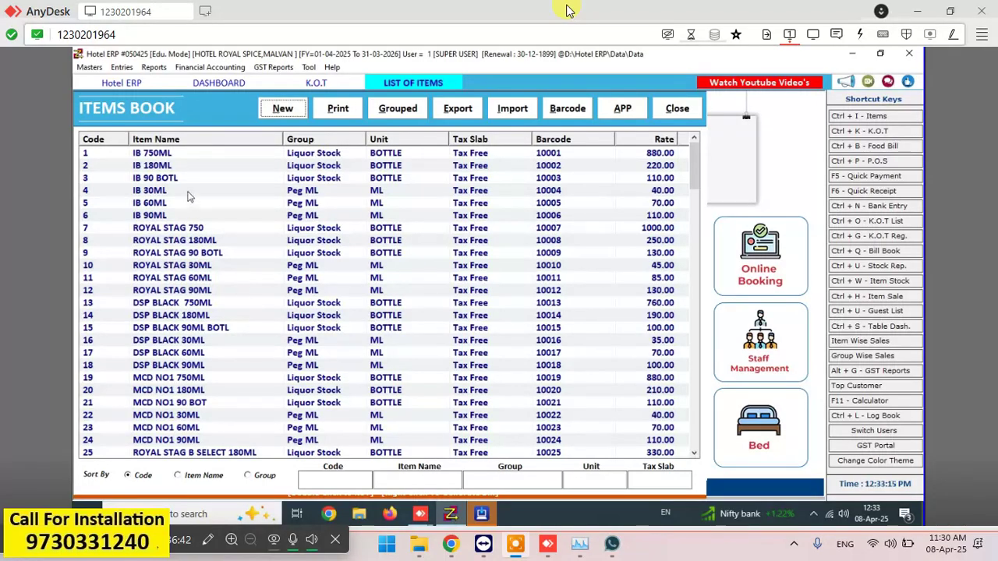
- Inspect DSP BLACK 180ML's item record without changes, then close Items Book and the unsaved KOT
left_click(211, 241)
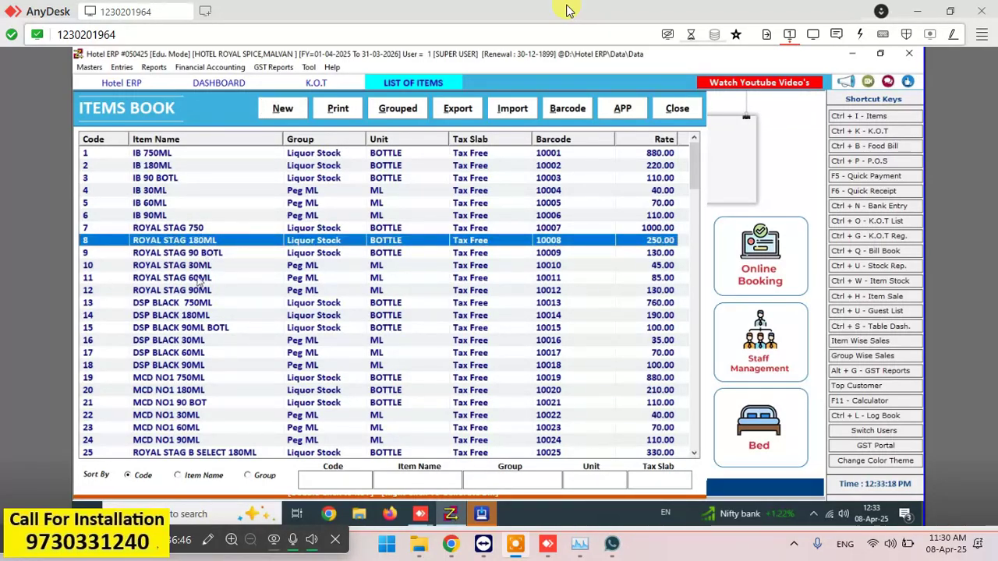
double_click(195, 319)
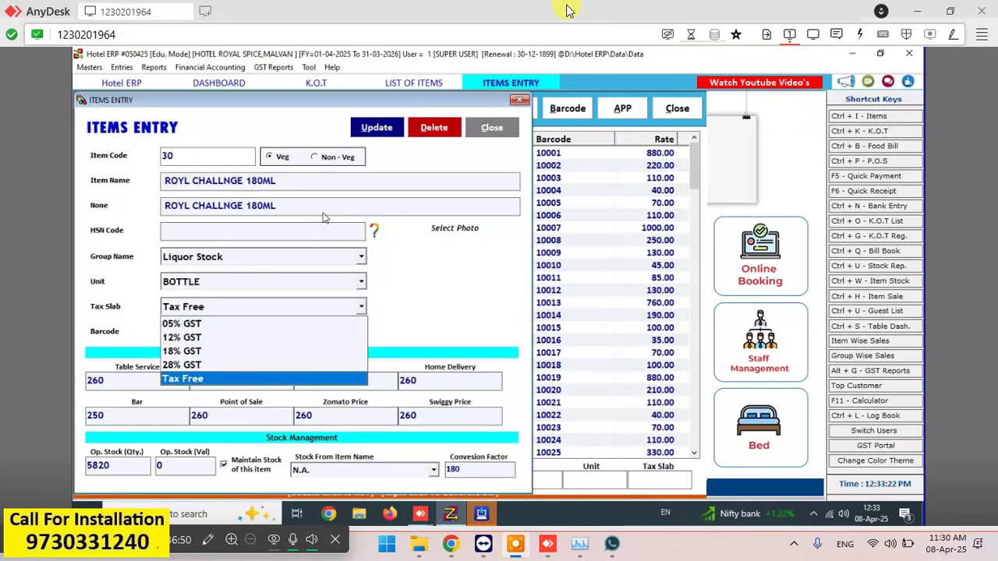
left_click(181, 379)
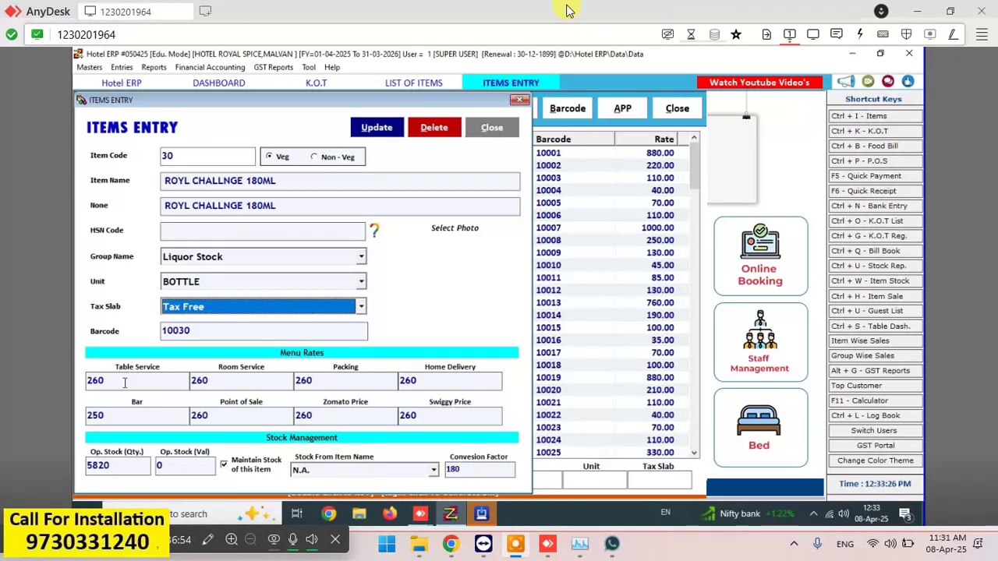
left_click(499, 128)
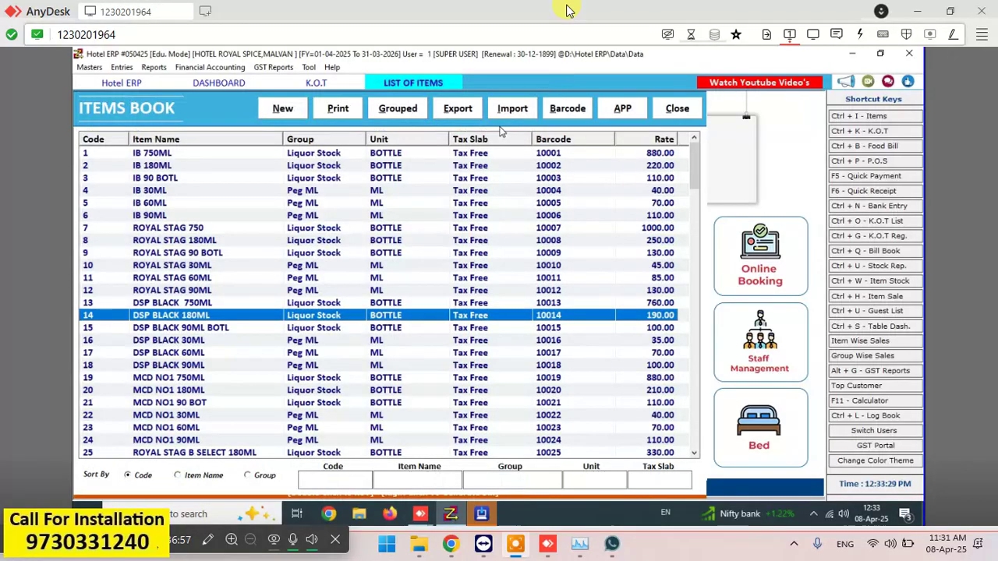
double_click(186, 316)
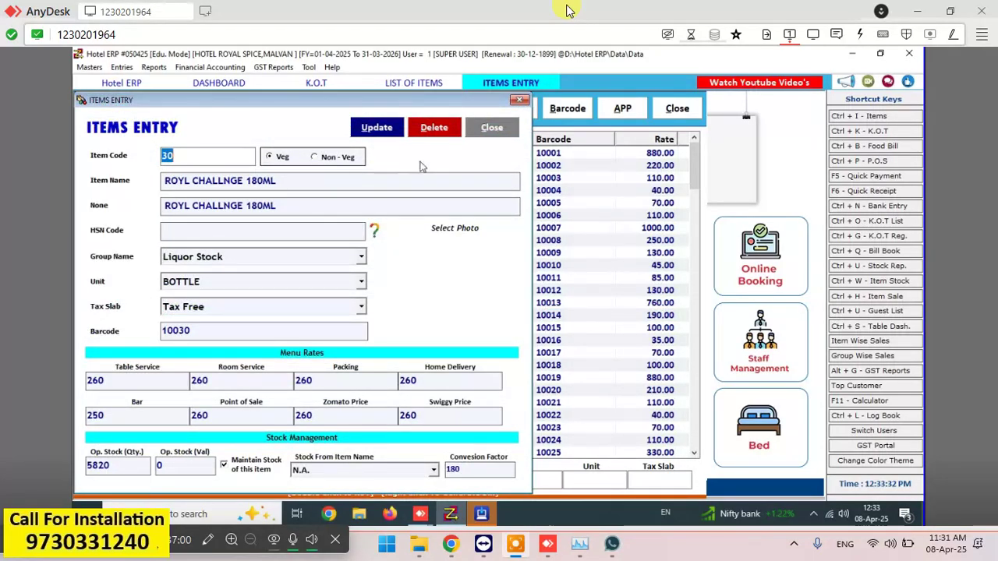
left_click(491, 129)
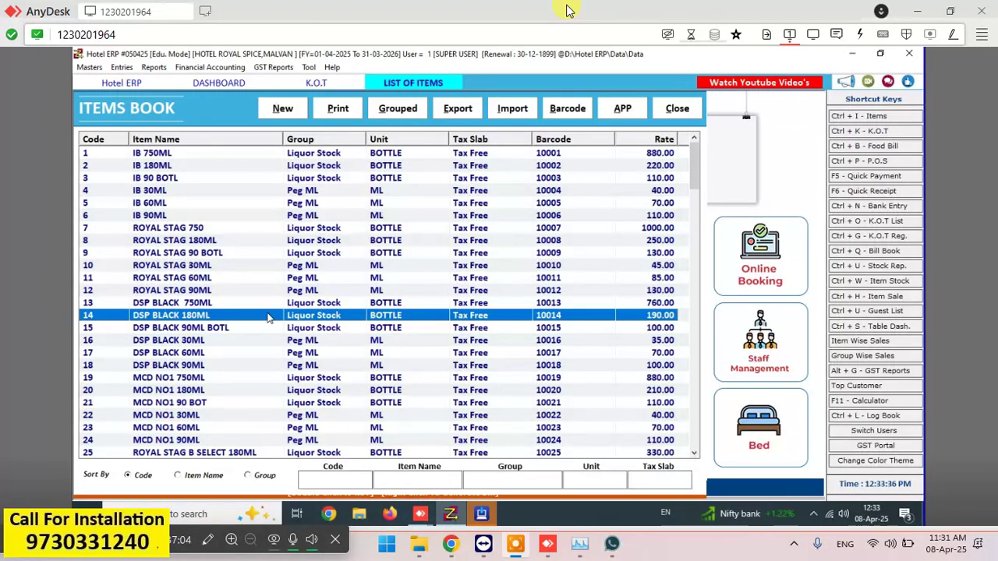
left_click(675, 113)
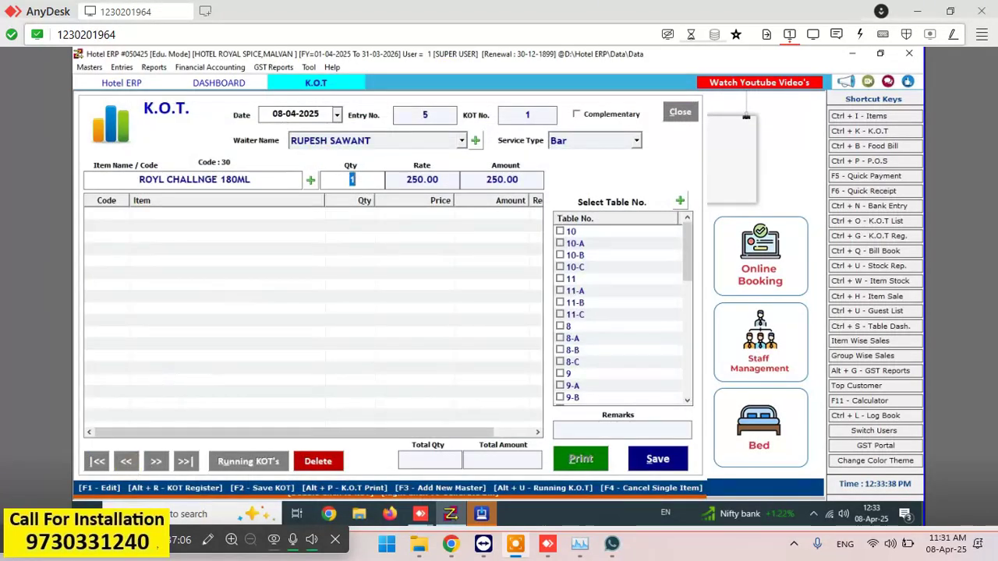
left_click(678, 112)
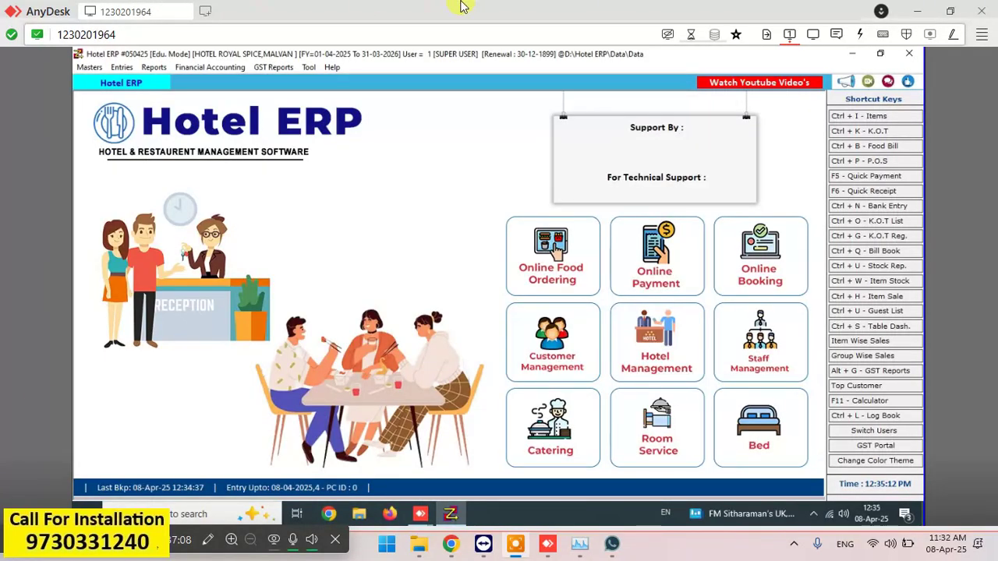
- Change DSP BLACK 180ML's Bar rate from 190 to 180 in Items Book and save the item
left_click(886, 125)
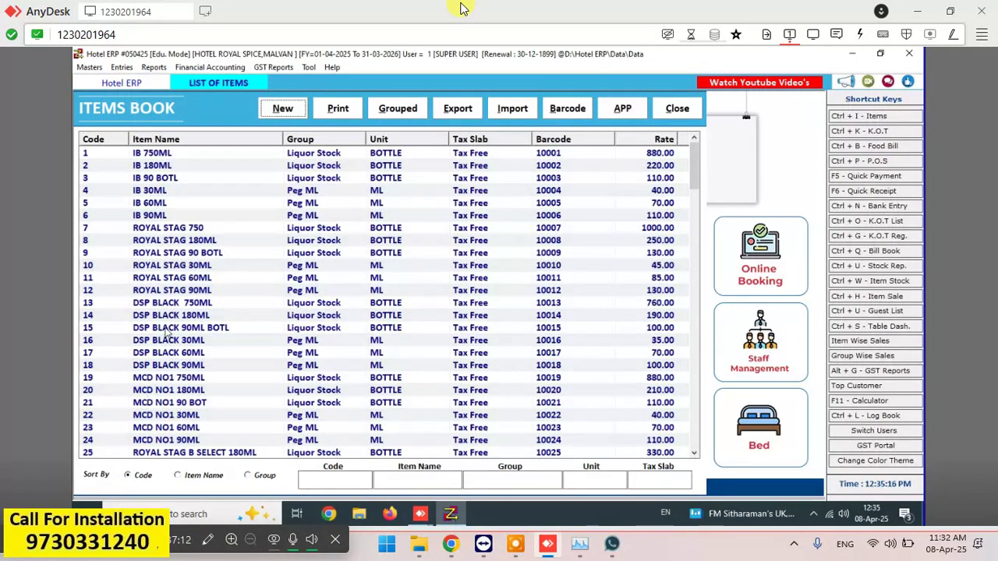
double_click(187, 316)
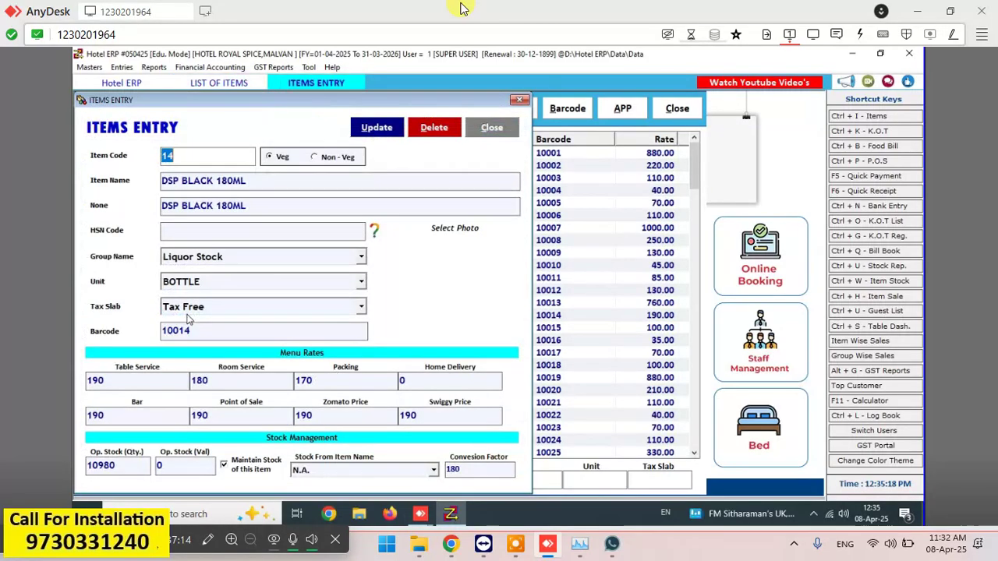
left_click(143, 380)
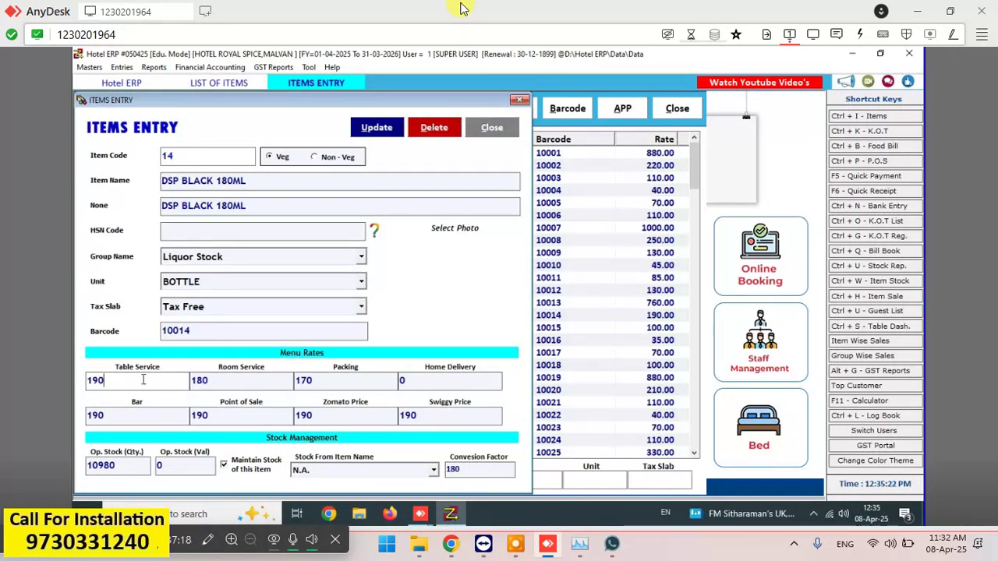
left_click(145, 417)
key("BackSpace")
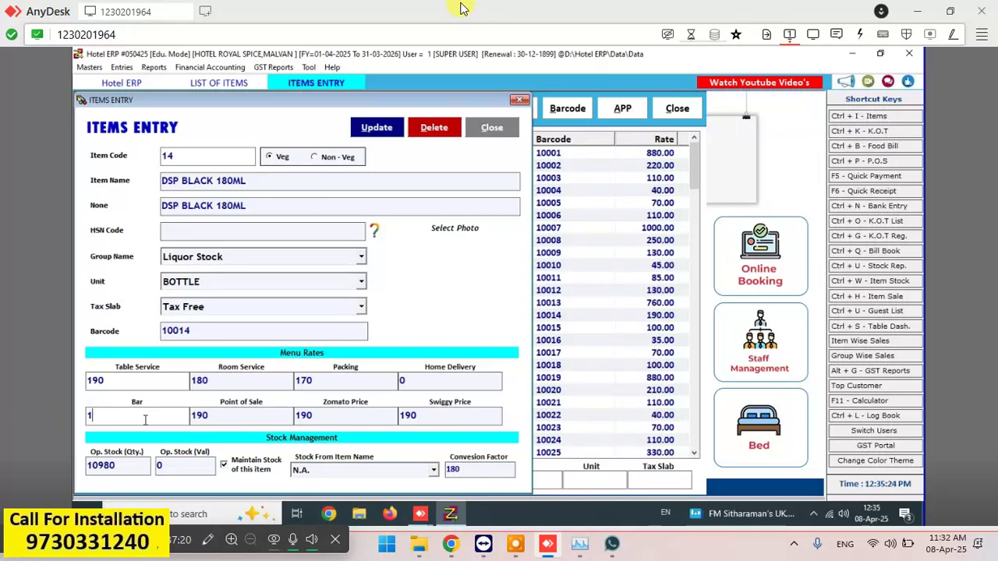
type("80")
left_click(387, 129)
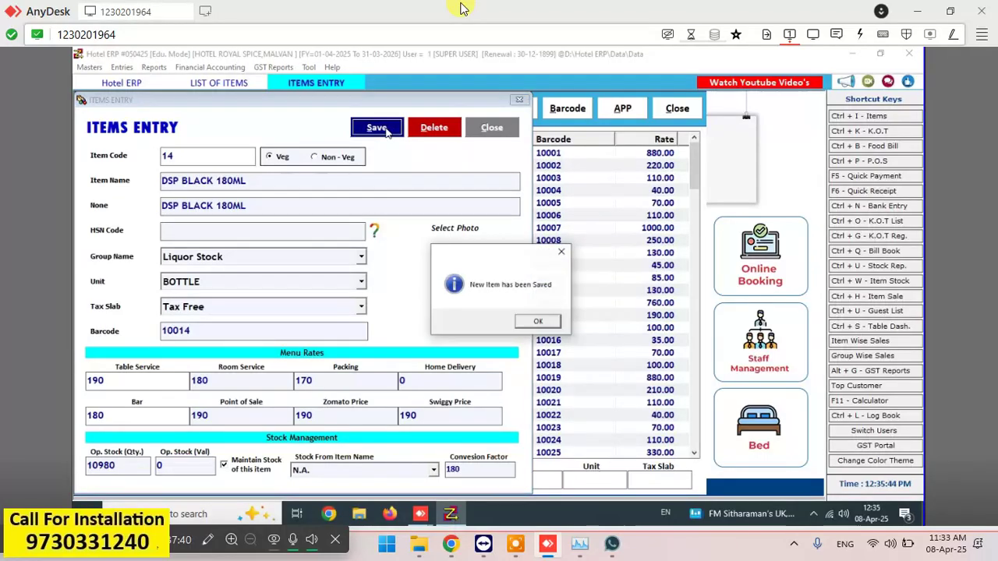
left_click(536, 321)
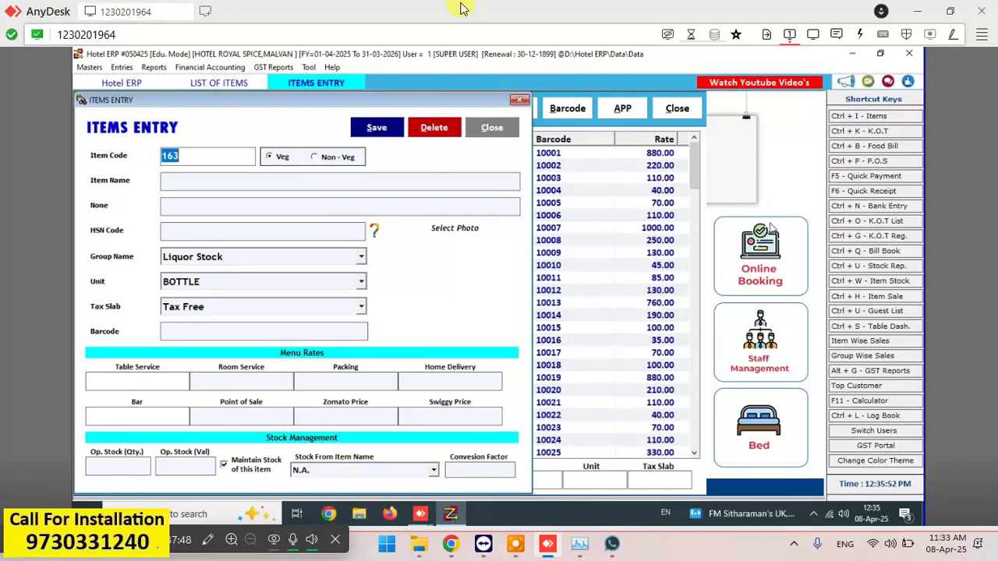
left_click(490, 128)
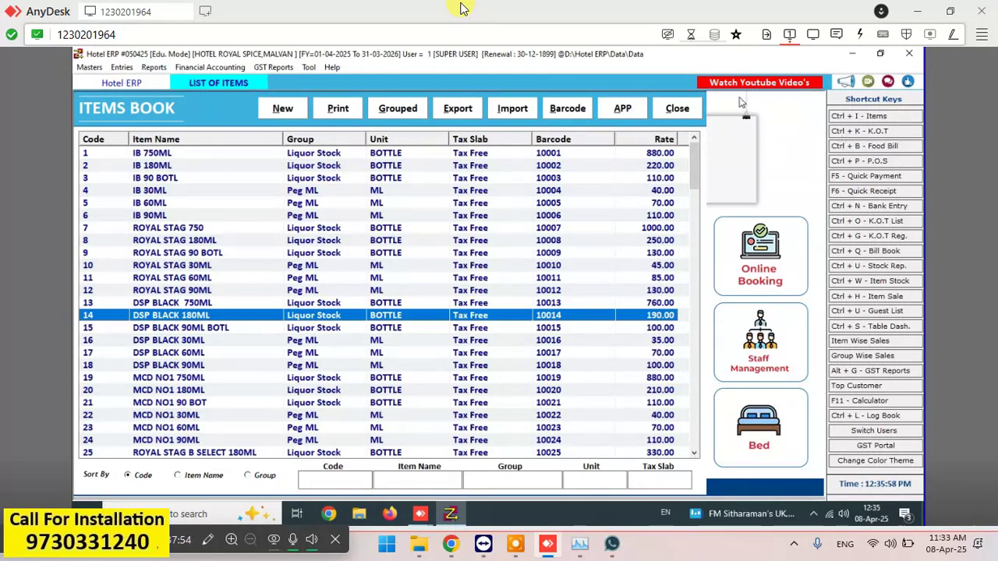
left_click(695, 111)
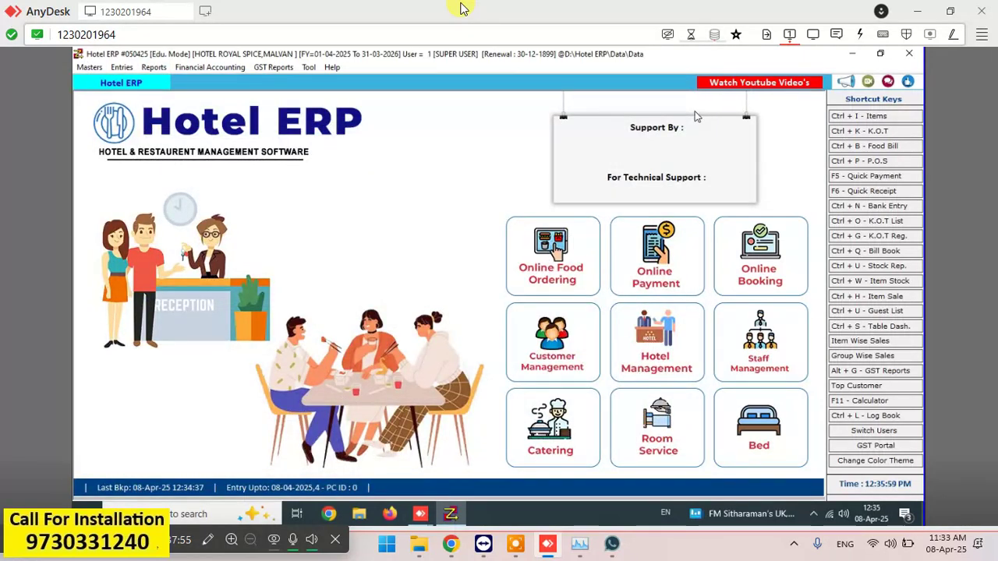
- From the Table Dashboard, start a KOT for AC-1 with one DSP BLACK 180ML
left_click(122, 67)
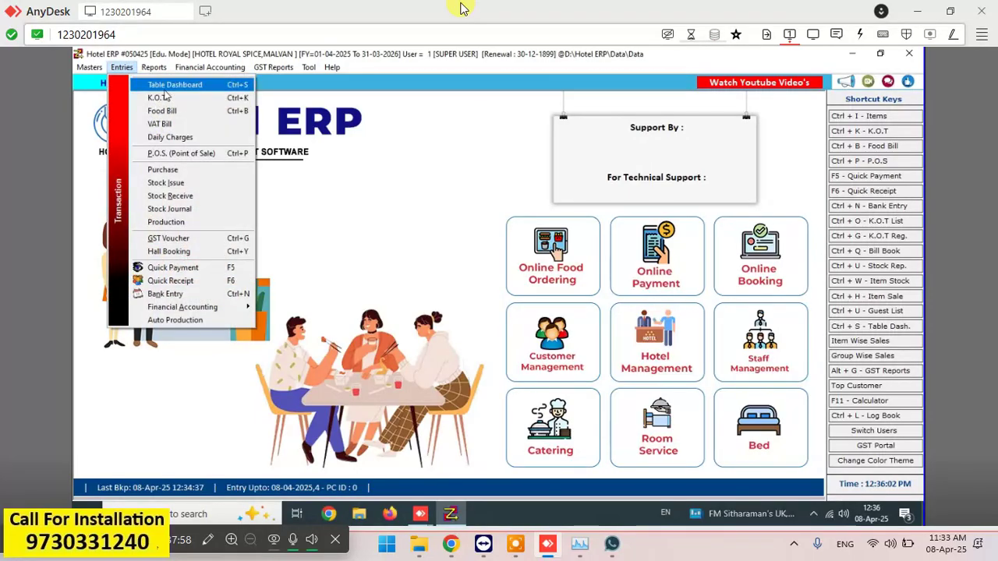
left_click(167, 85)
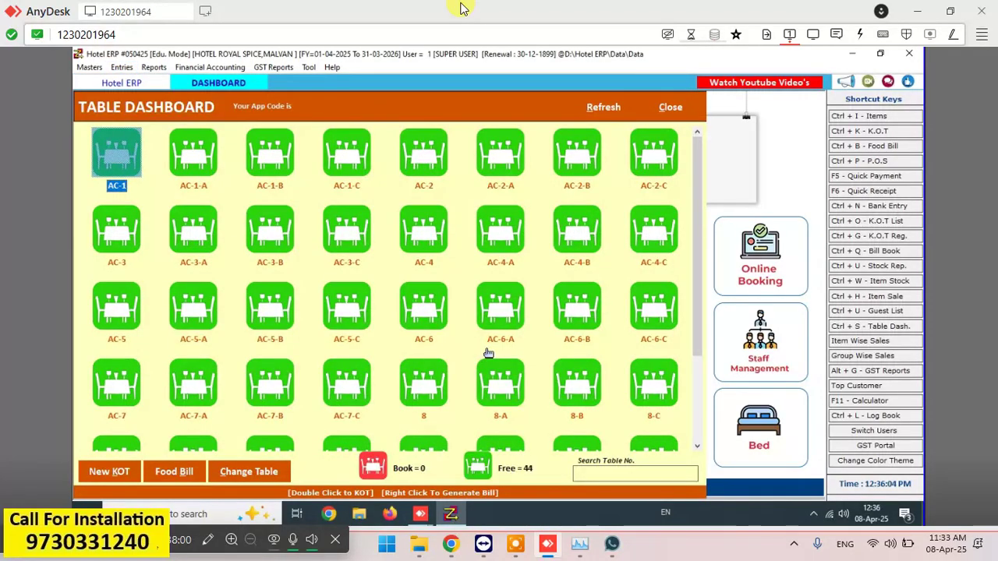
double_click(119, 162)
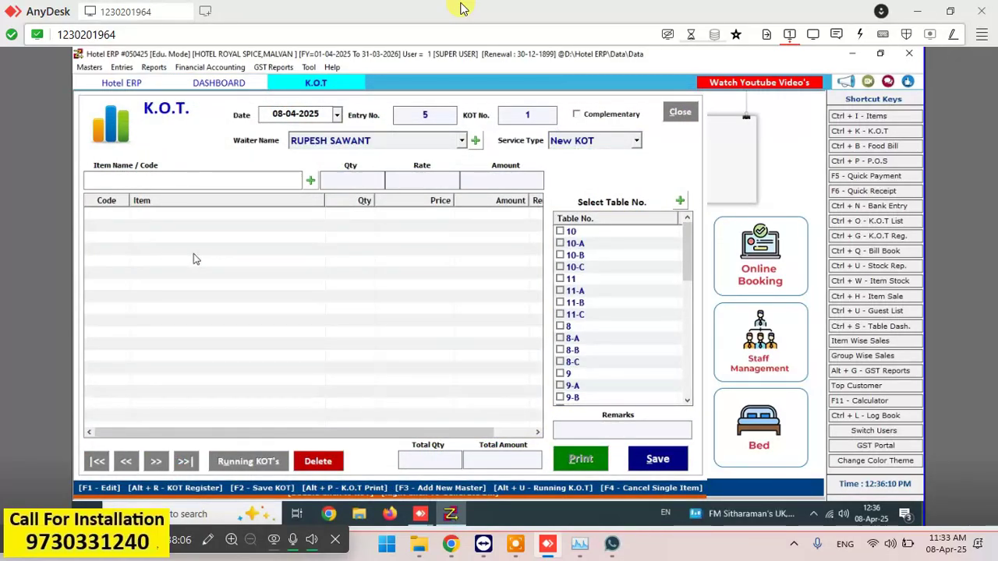
type("d")
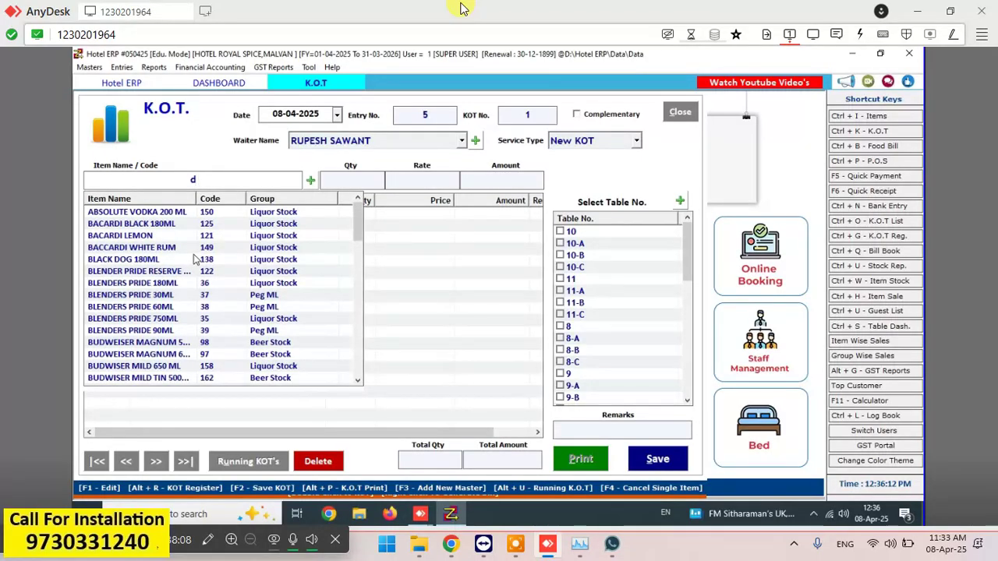
type("s")
key("Down")
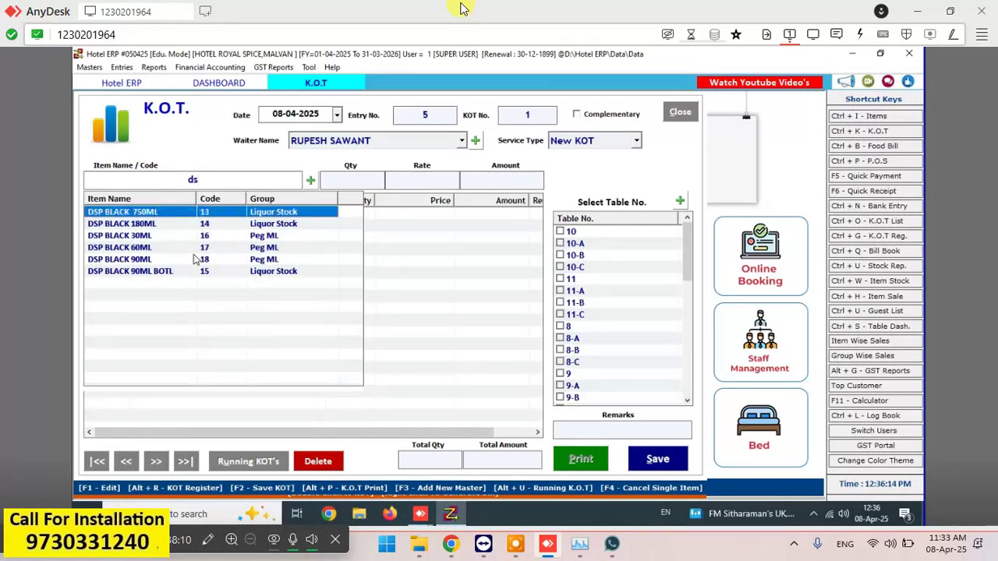
key("Down")
key("Return")
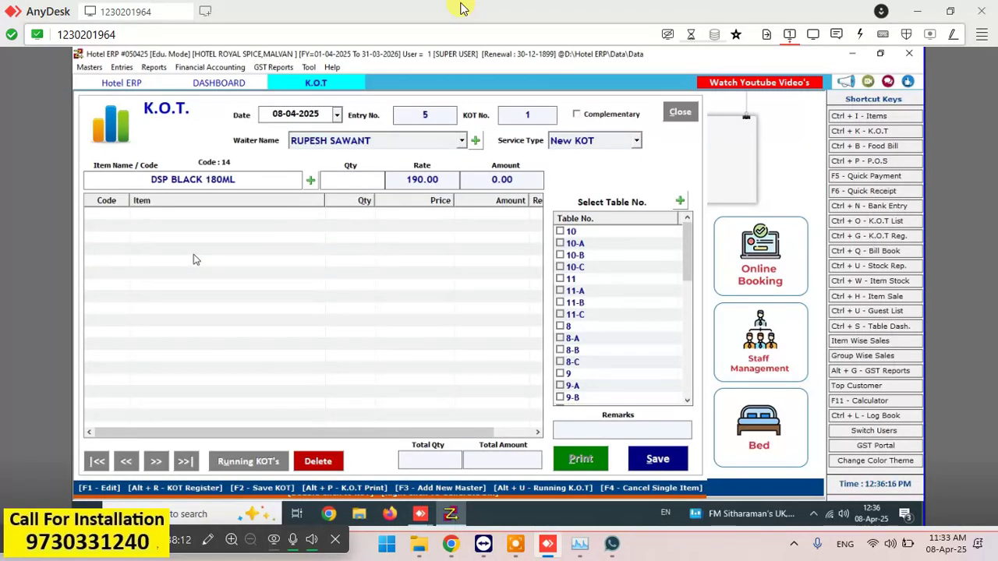
type("1")
- Set the KOT's service type to Bar, with the line still at 190.00
left_click(637, 142)
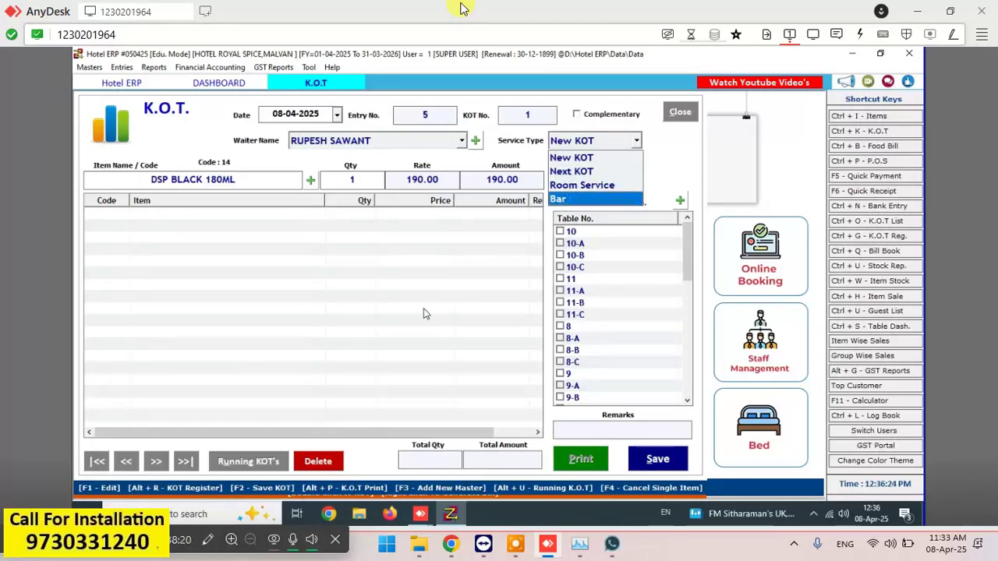
left_click(573, 201)
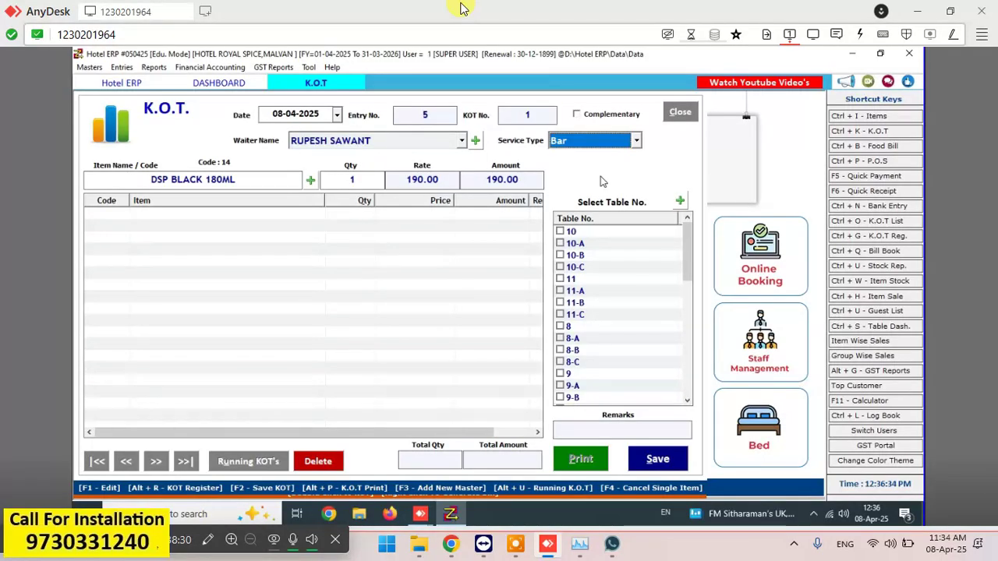
key("Return")
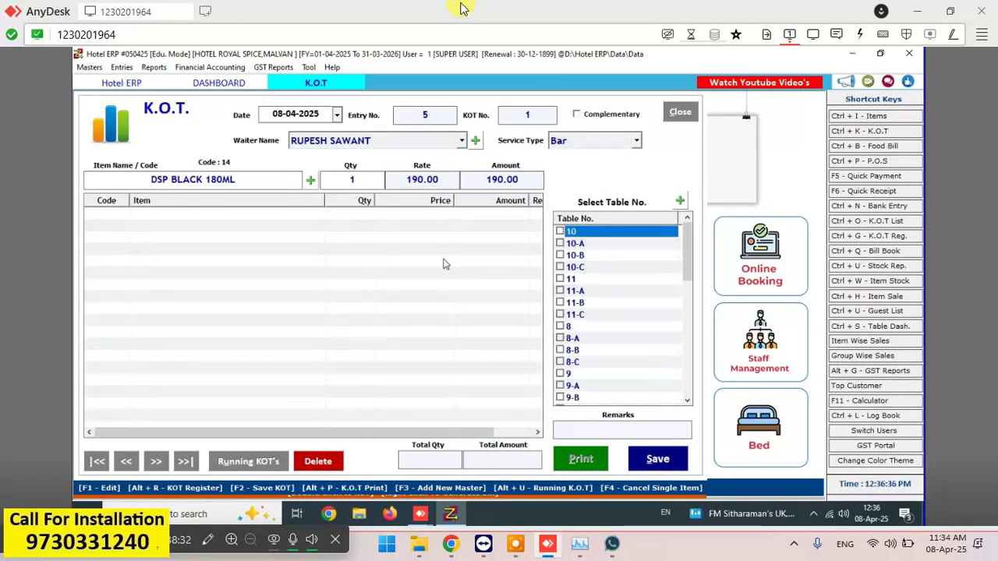
key("Return")
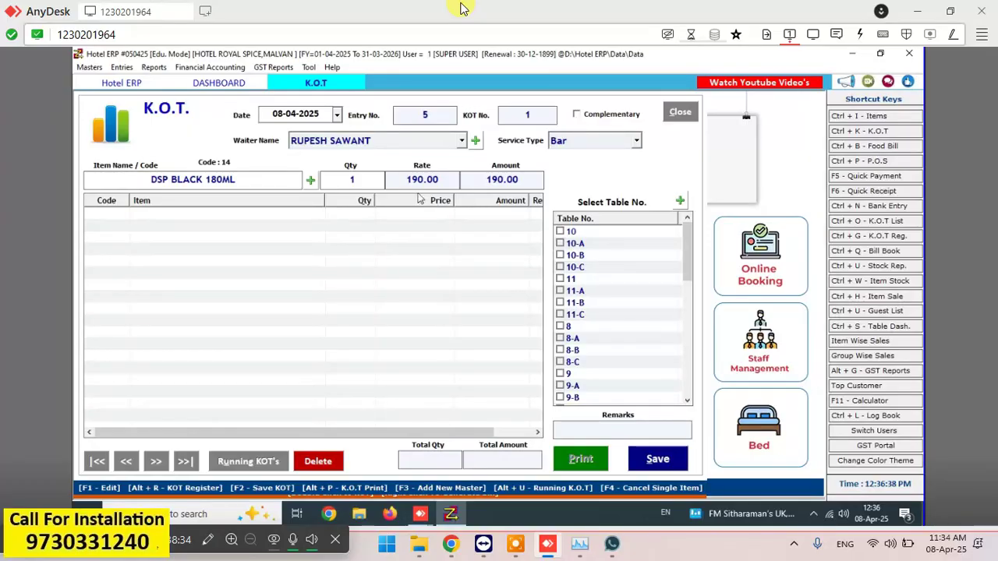
left_click(364, 184)
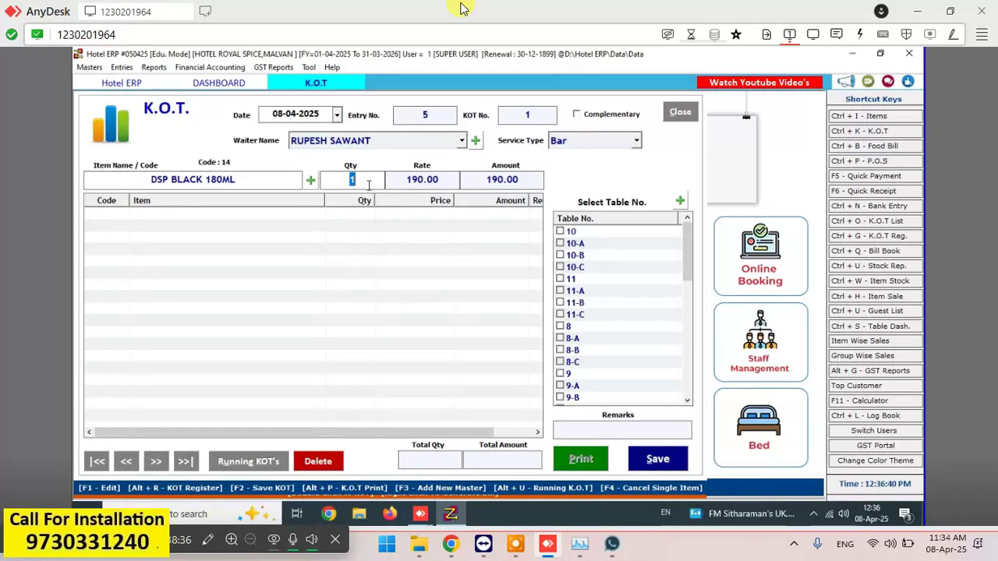
left_click(242, 178)
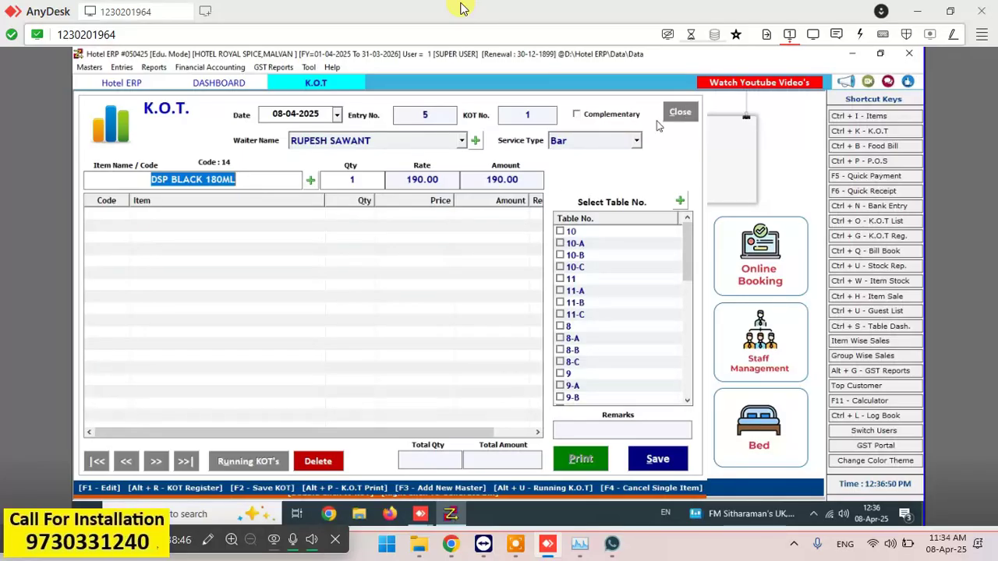
- Re-pick DSP BLACK 180ML so one bottle on the Bar KOT bills 180.00
key("BackSpace")
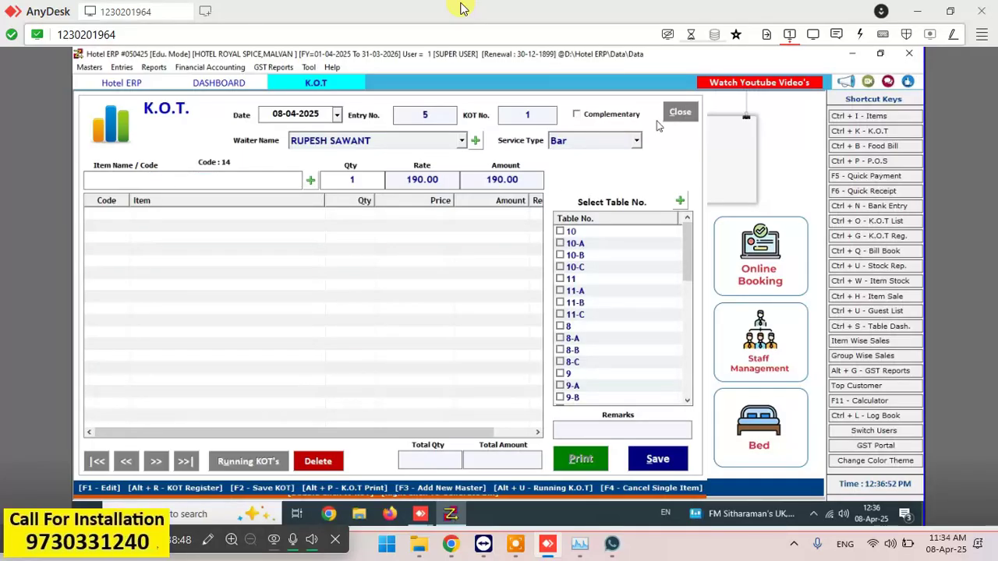
type("d")
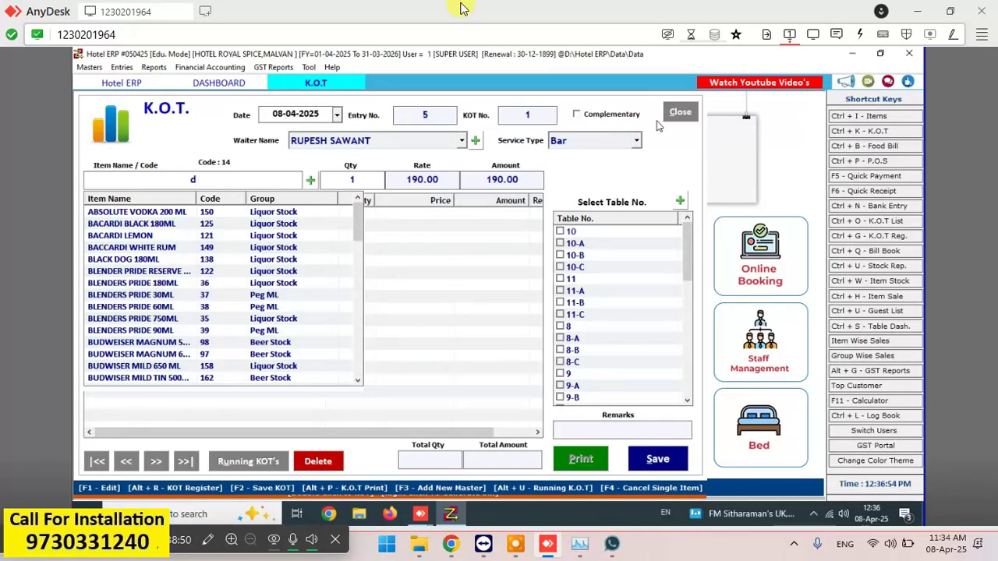
key("Down")
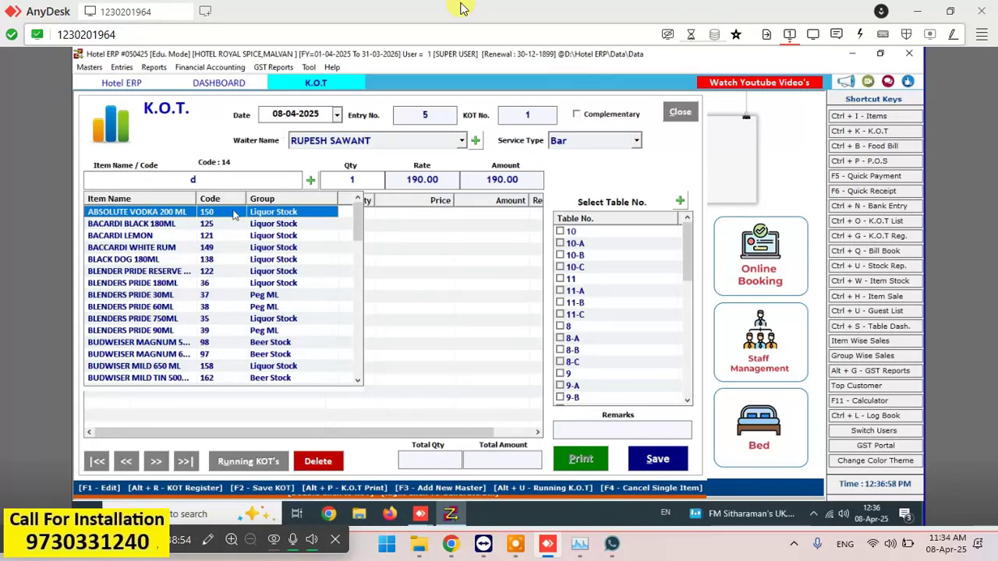
left_click(240, 180)
key("BackSpace")
type("ds")
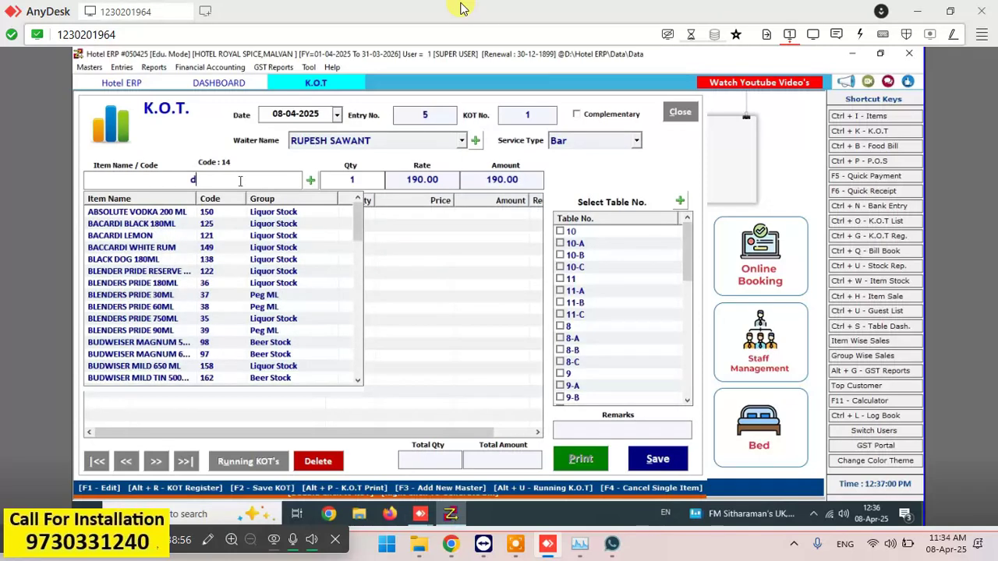
key("Down")
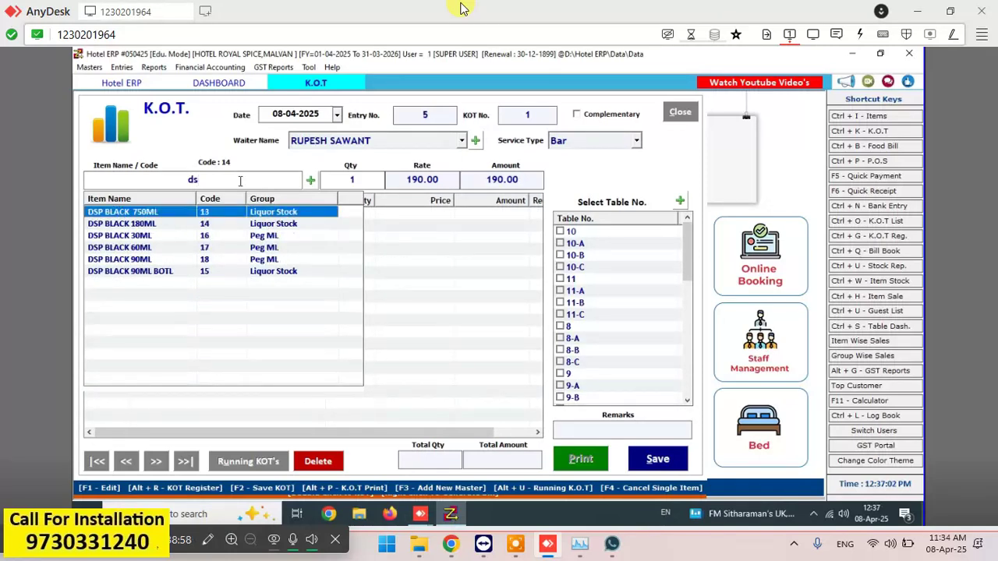
key("Down")
key("Return")
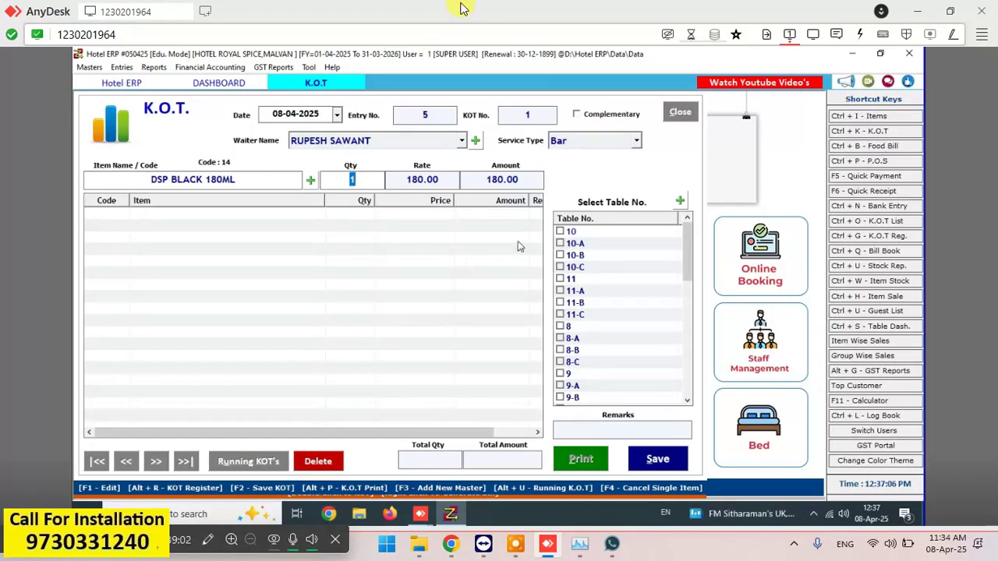
key("Return")
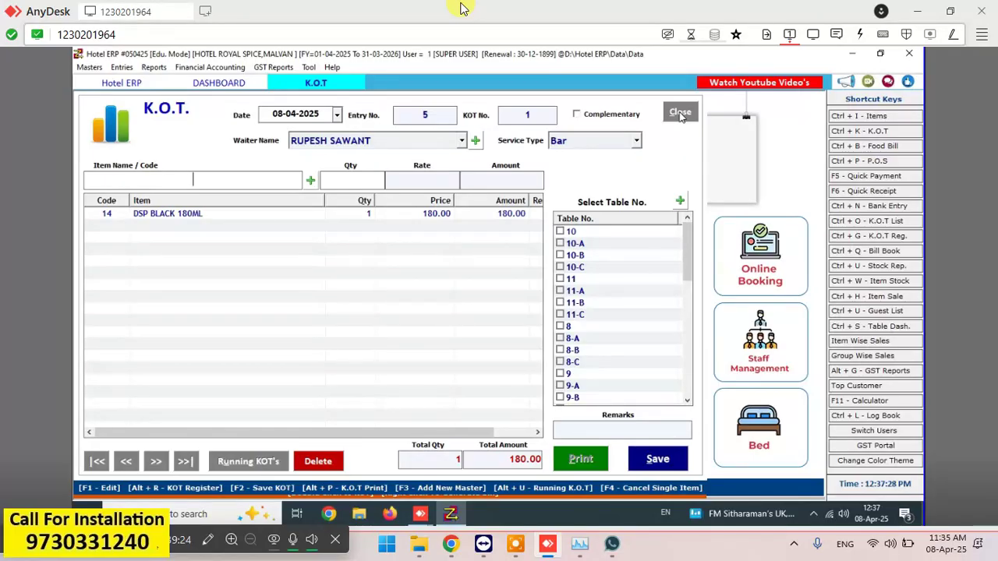
left_click(680, 114)
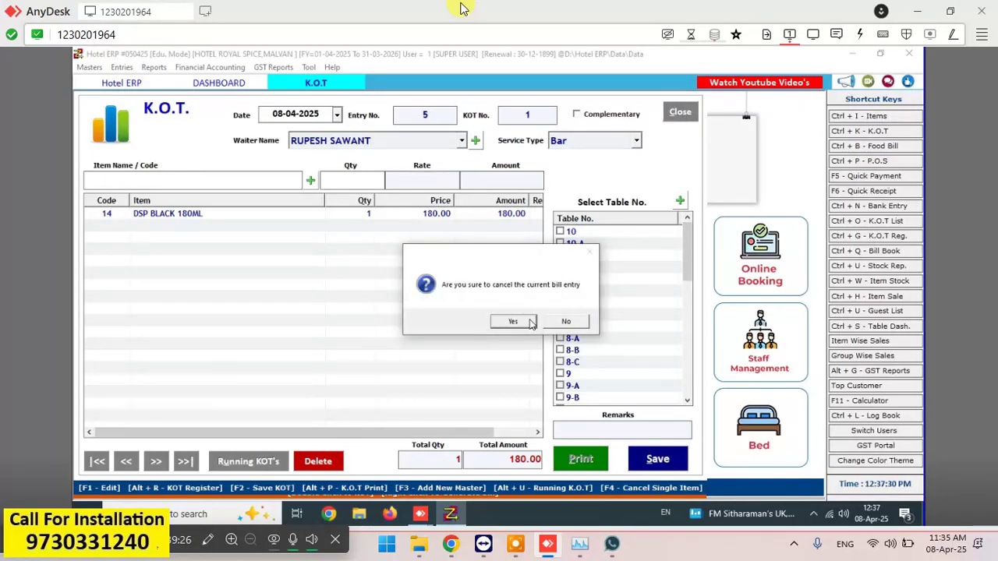
- Discard the test KOT, close the Table Dashboard, and view the 08-04-2025 bills totalling 4540.00
left_click(528, 321)
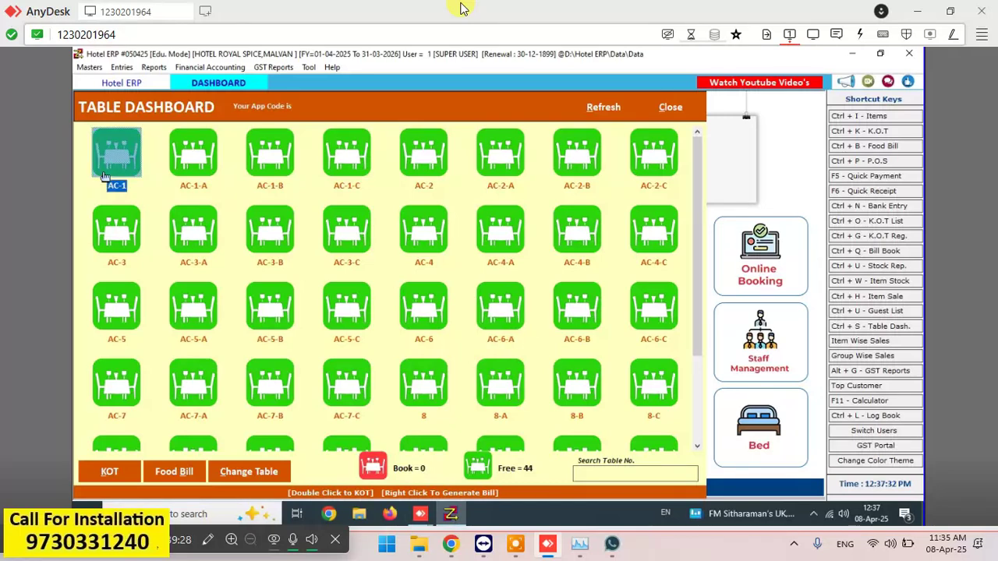
left_click(675, 109)
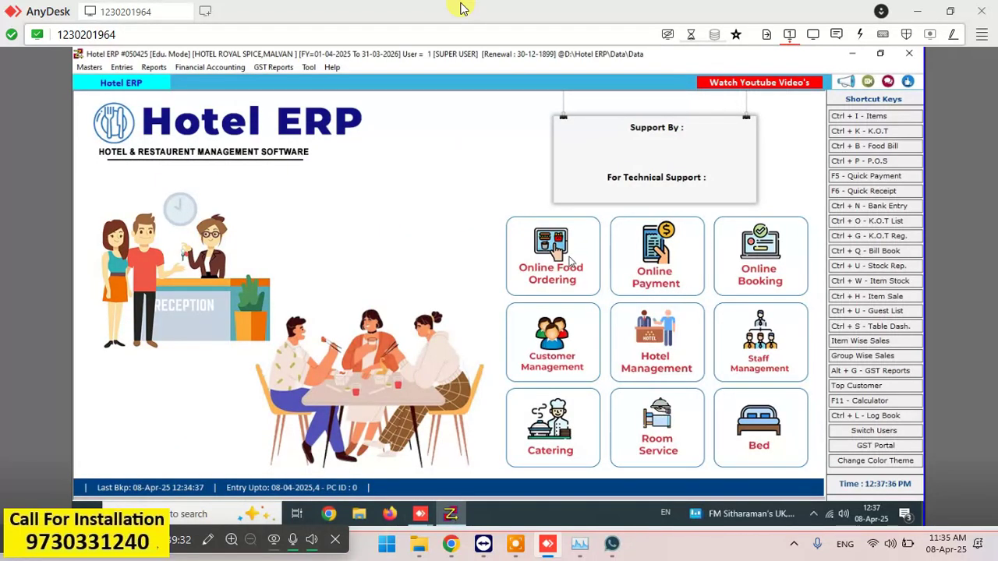
left_click(879, 148)
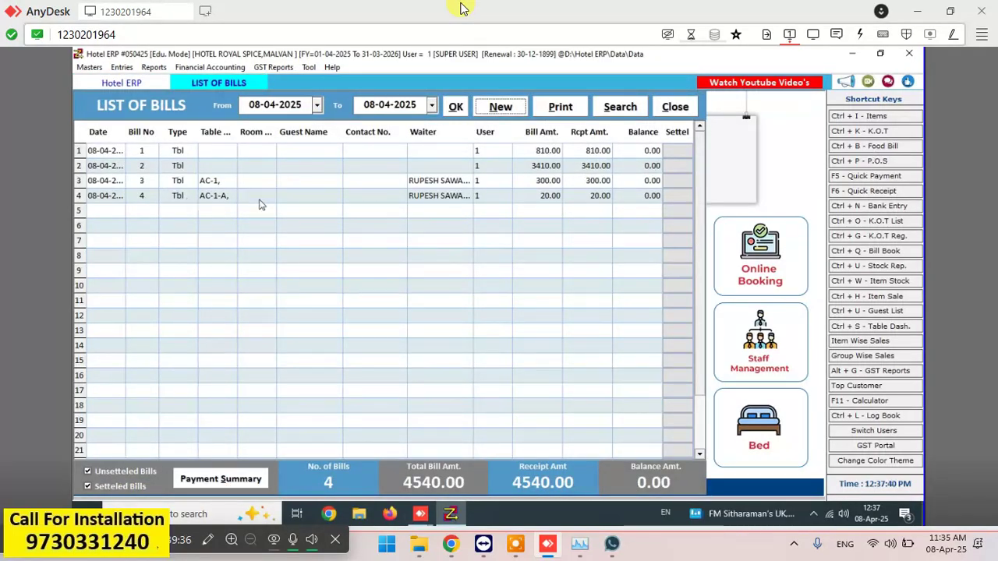
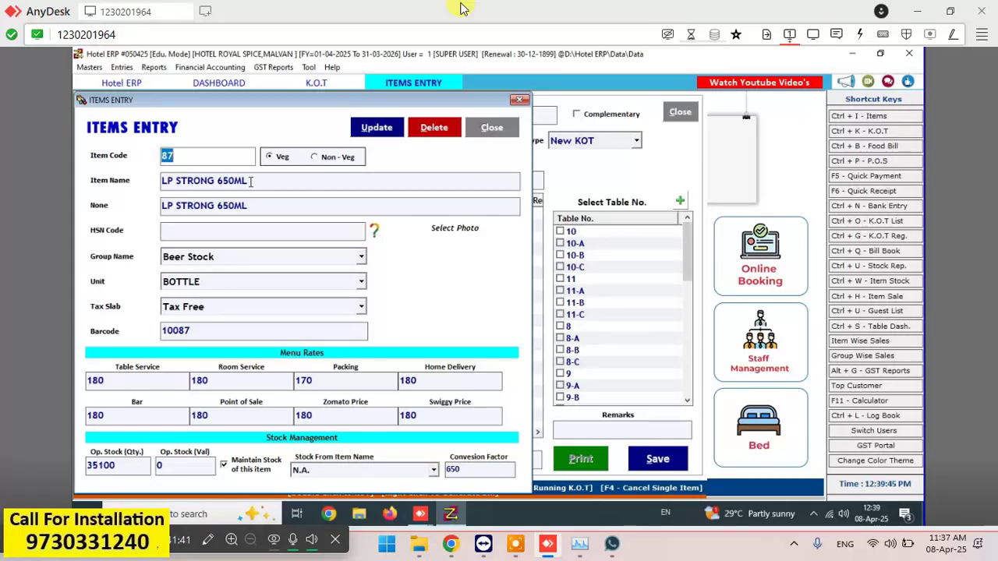
- Change LP STRONG 650ML's Table Service rate to 200 and Bar rate to 190, then save and close the item
key("Tab")
key("Tab")
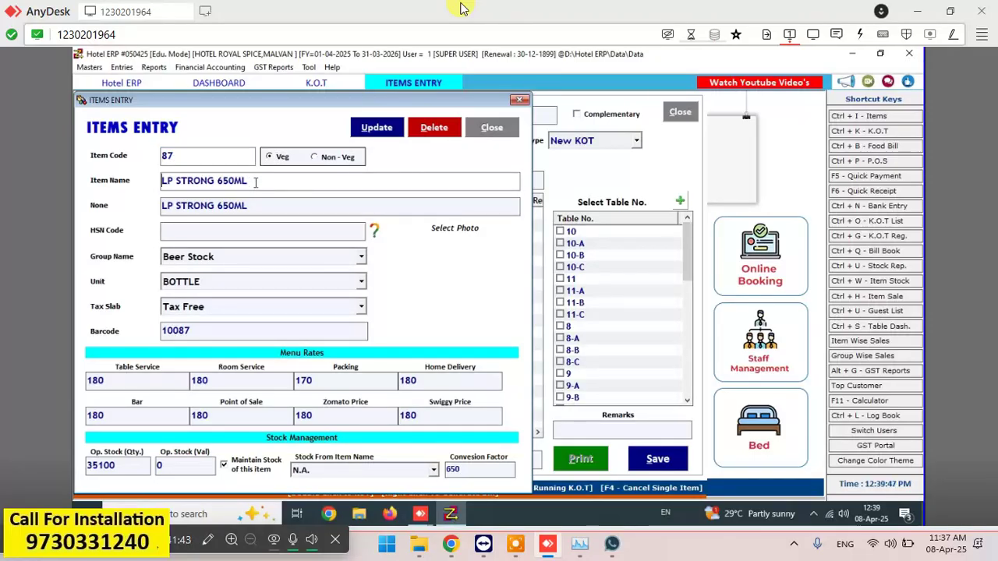
left_click(143, 378)
key("BackSpace")
key("BackSpace")
key("BackSpace")
type("2")
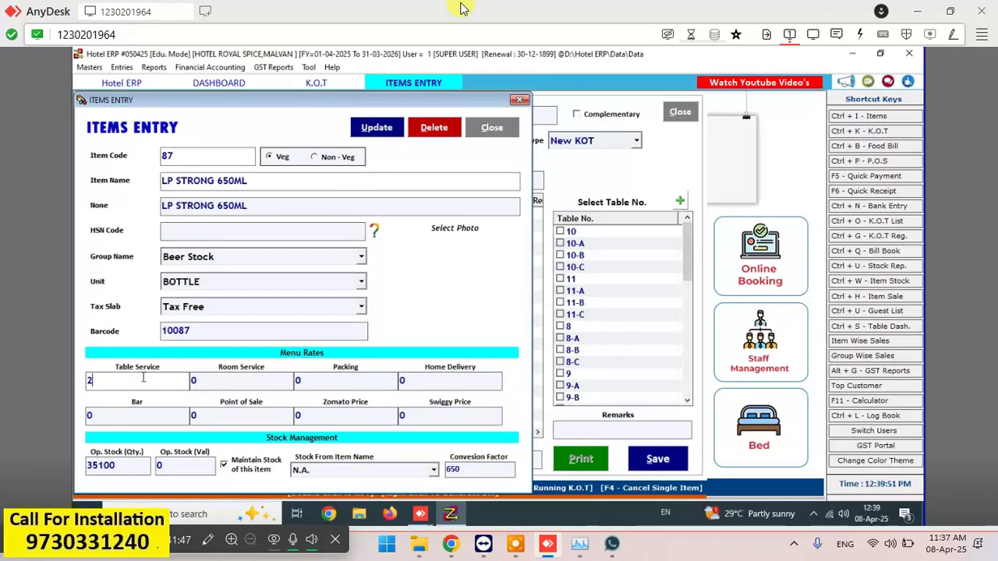
type("00")
left_click(134, 413)
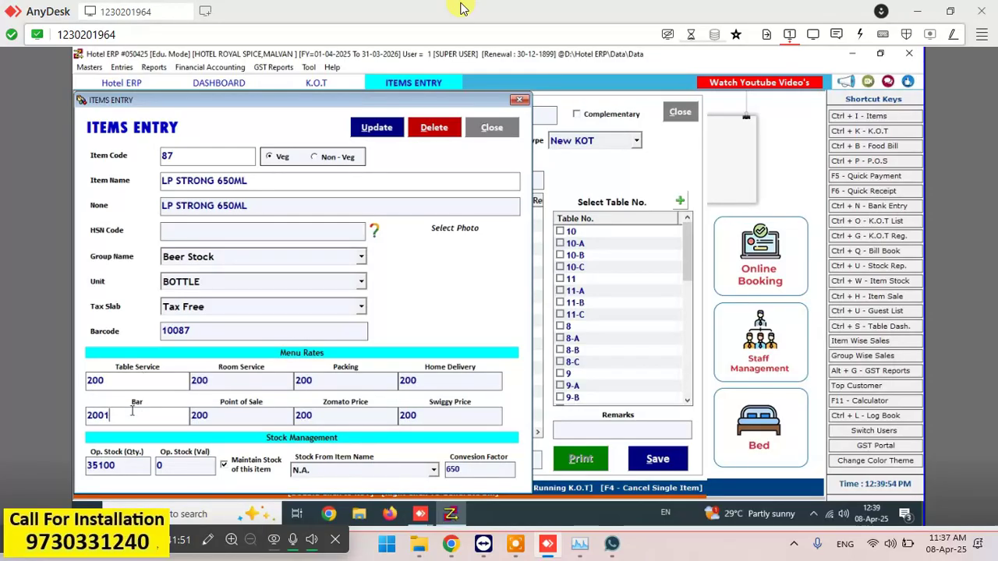
key("BackSpace")
key("BackSpace")
key("BackSpace")
key("BackSpace")
type("190")
left_click(363, 128)
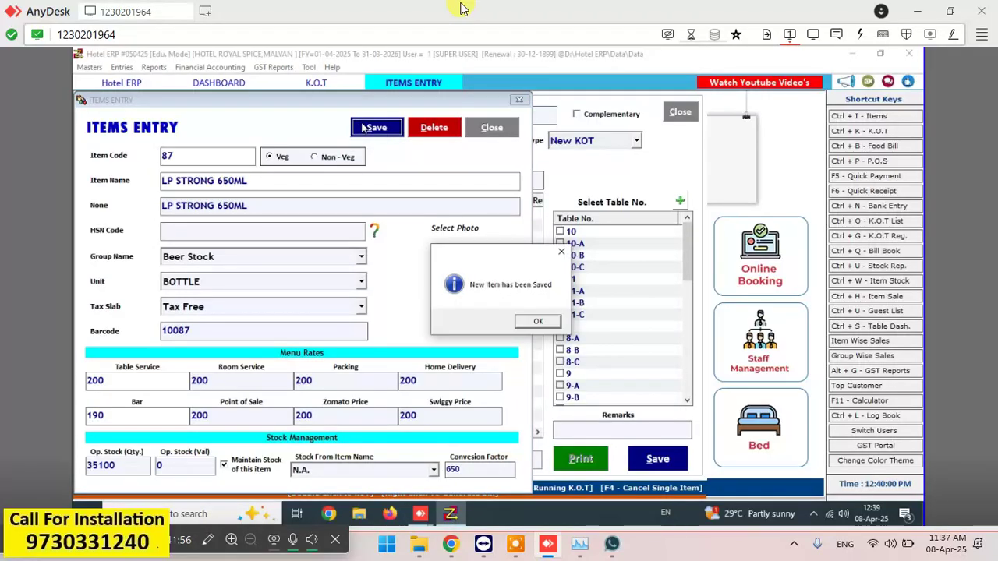
left_click(538, 321)
left_click(502, 134)
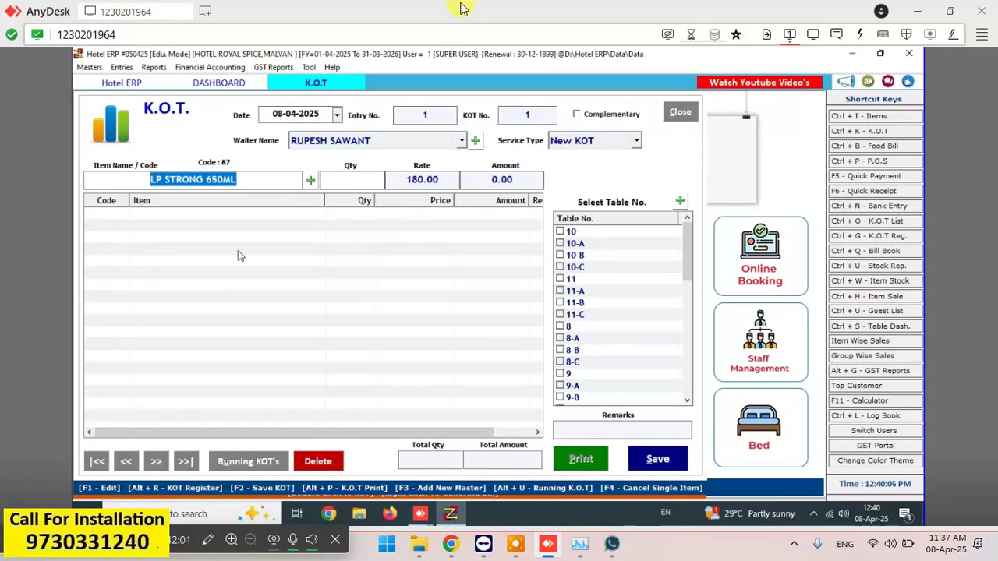
- Add one LP STRONG 650ML to KOT 1 for AC-1 and save it at 200.00
key("Return")
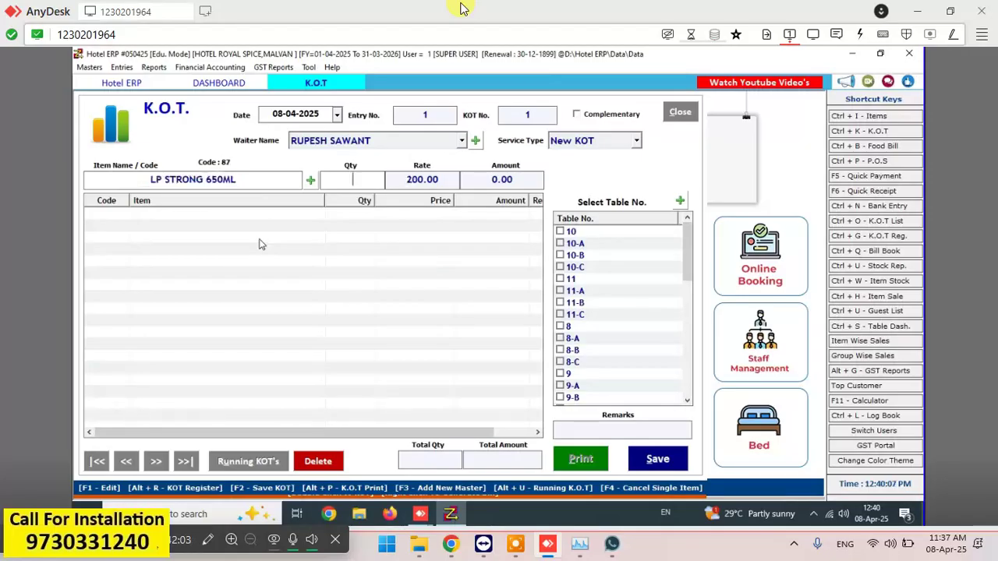
type("1")
key("Return")
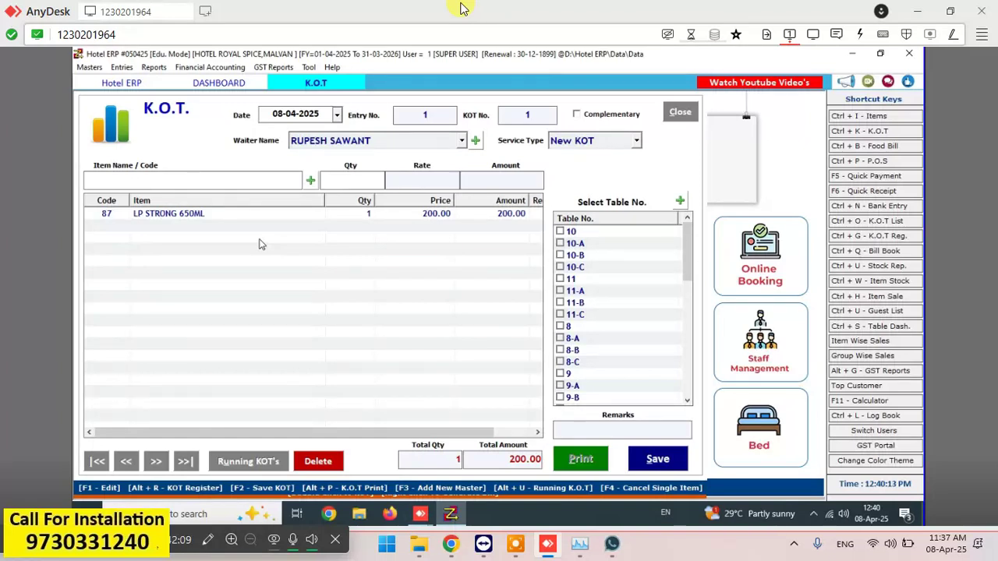
left_click(646, 460)
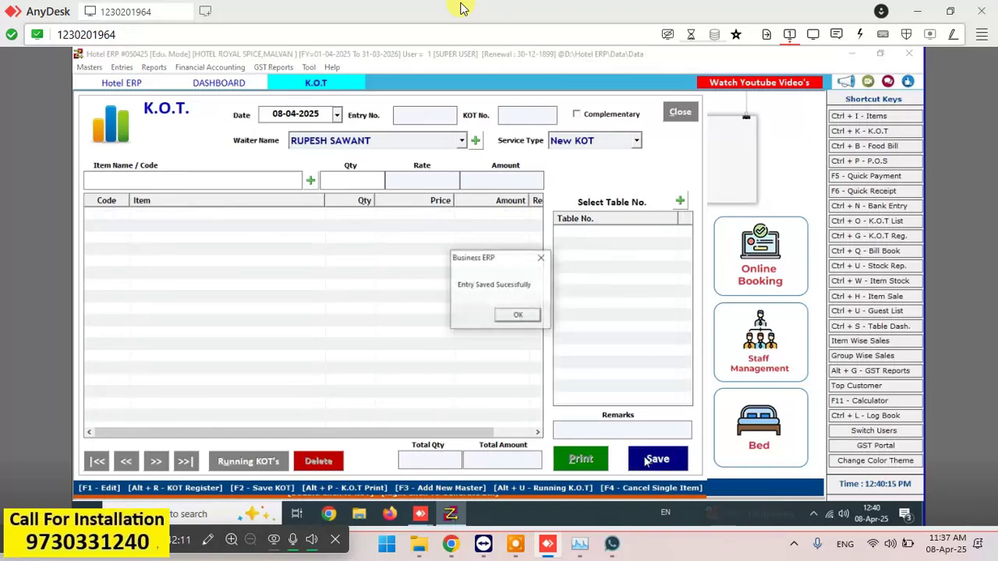
left_click(513, 316)
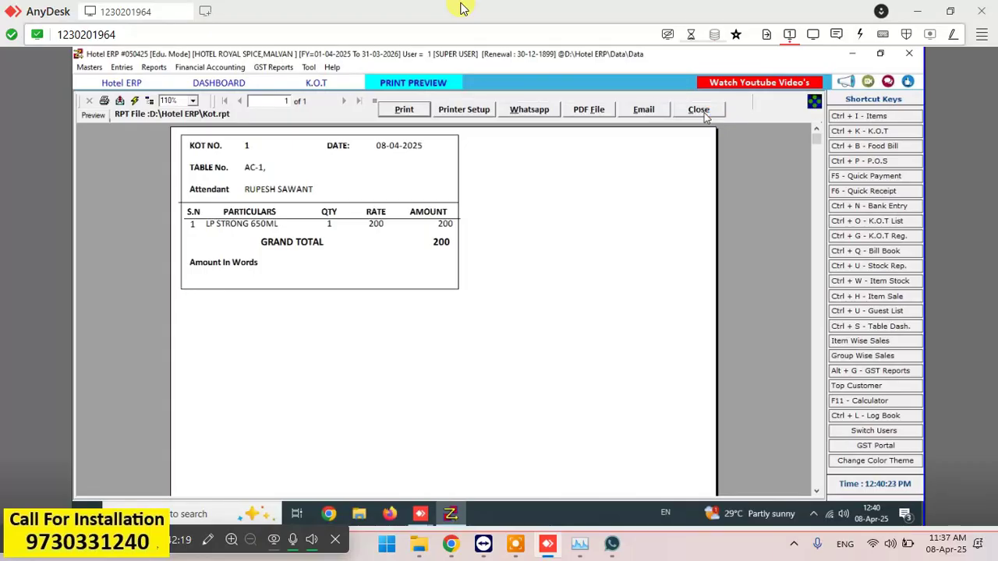
left_click(698, 110)
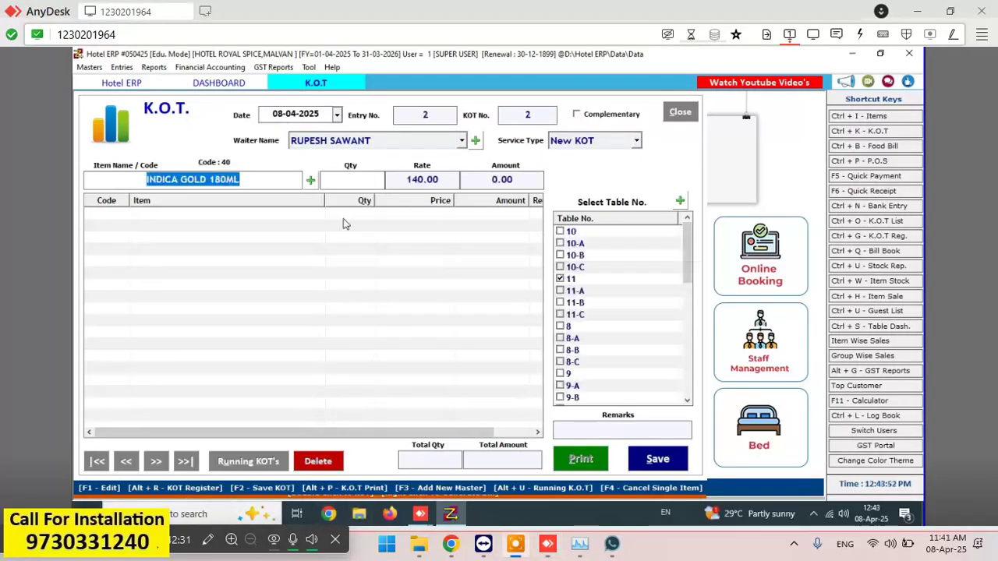
- Set KOT 2's service type to Bar and add one INDICA GOLD 180ML
key("Return")
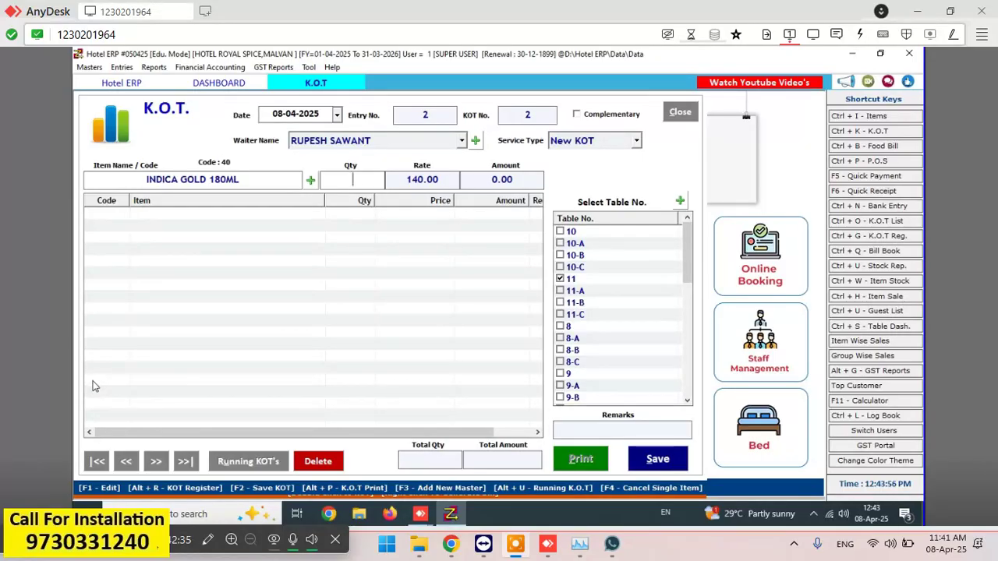
type("1")
key("BackSpace")
left_click(594, 144)
left_click(578, 199)
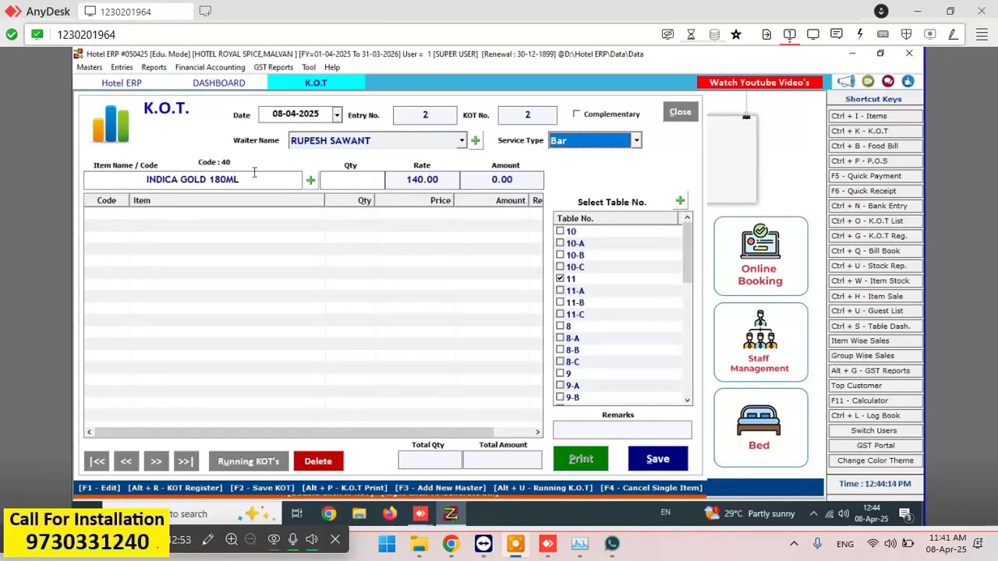
key("Return")
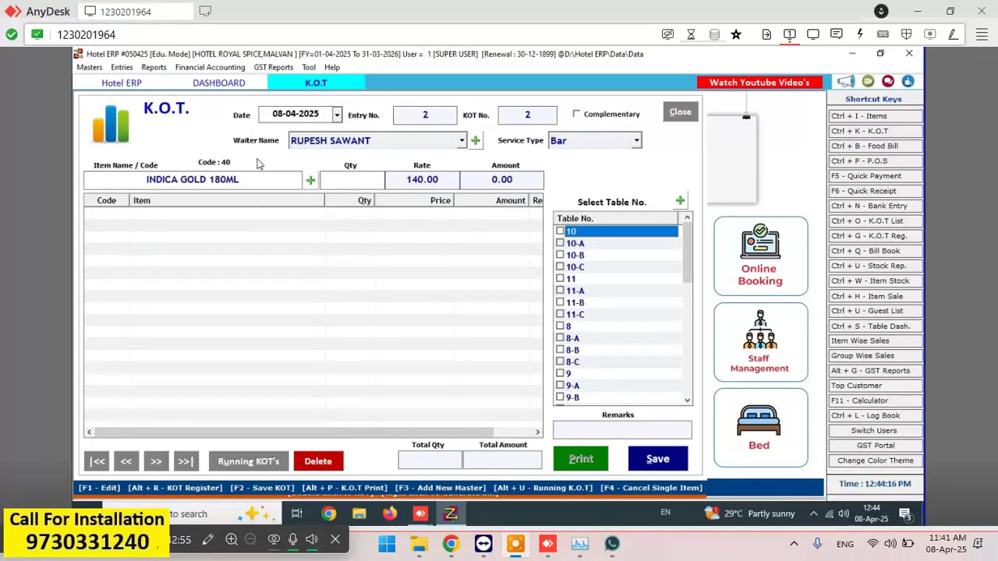
key("Return")
key("Return")
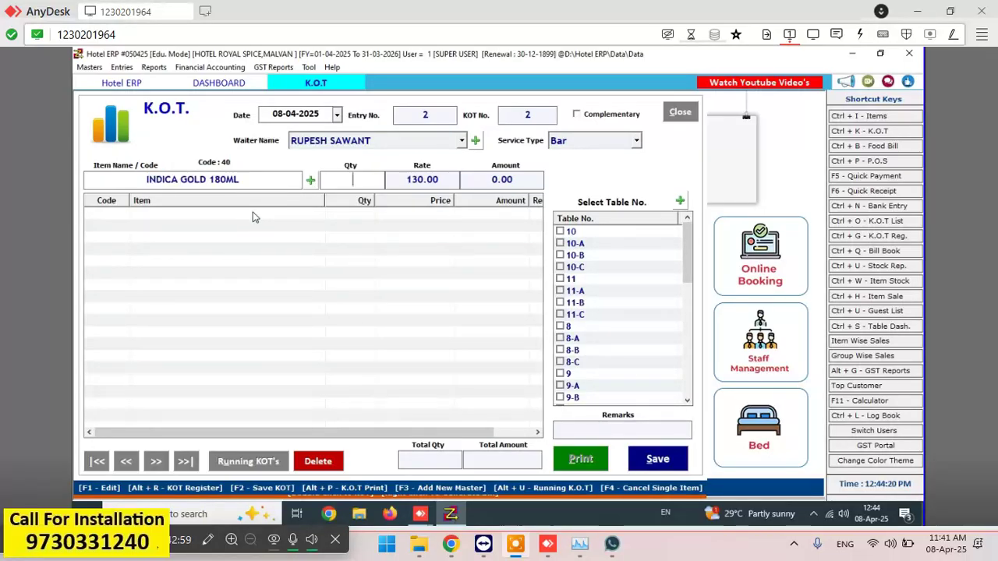
type("1")
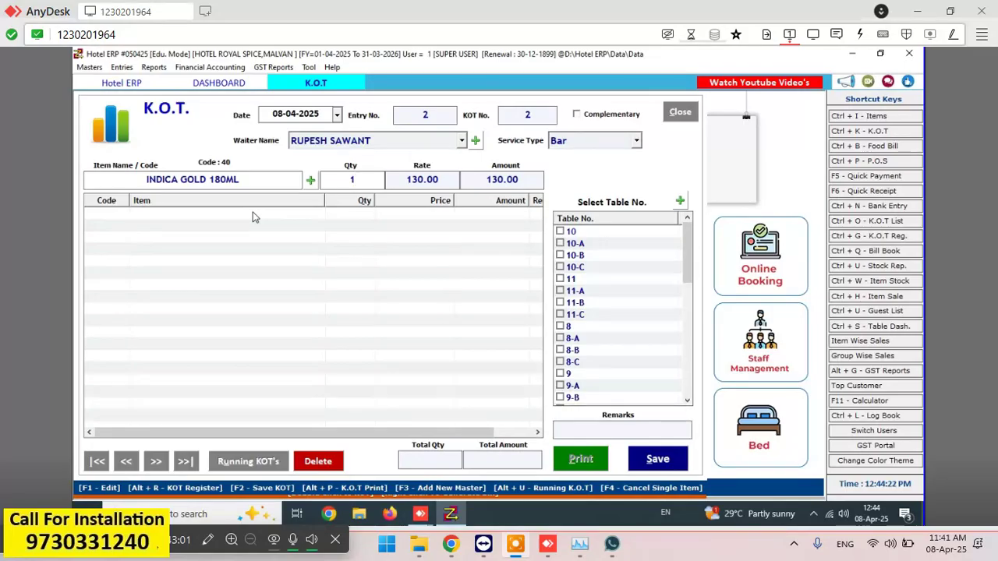
key("Return")
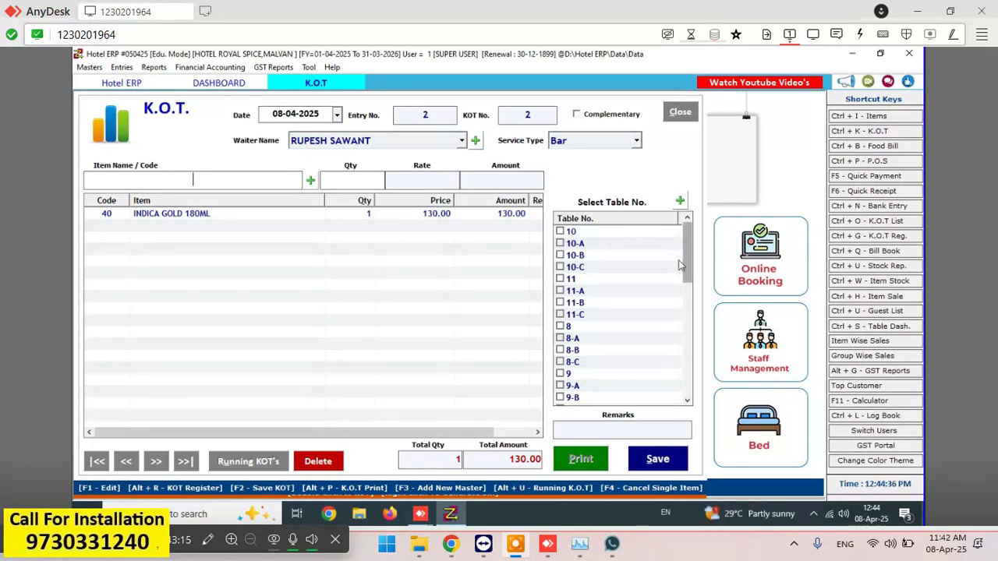
- Add one MINRAL WATER 500ML and one SNACK, bringing the KOT total to 150.00
type("wate")
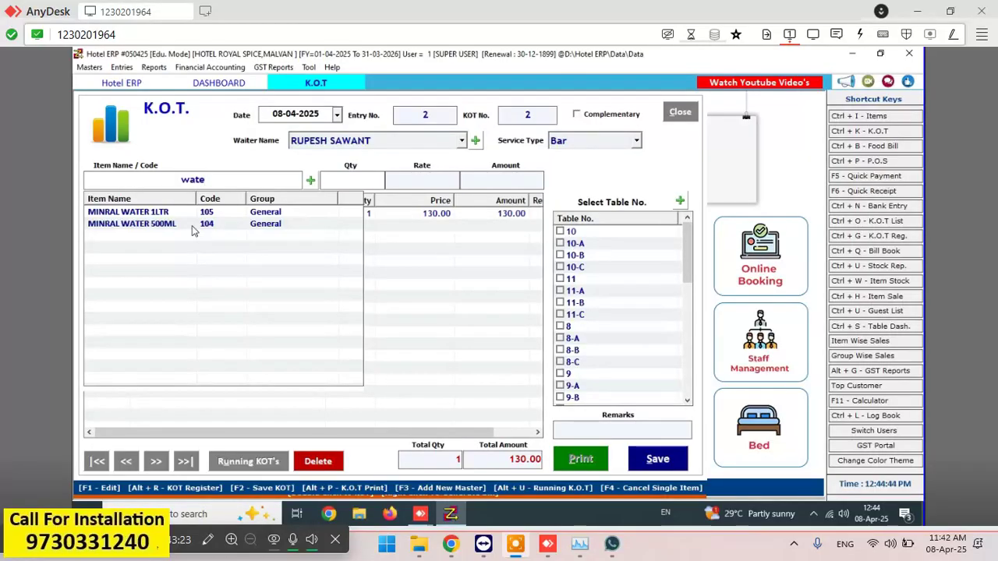
key("Down")
key("Down")
key("Return")
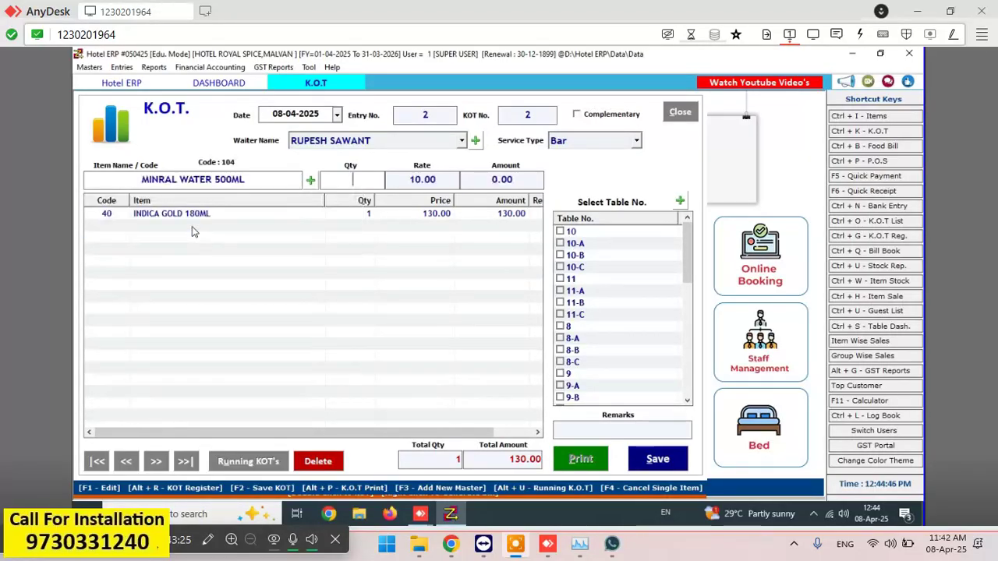
type("1")
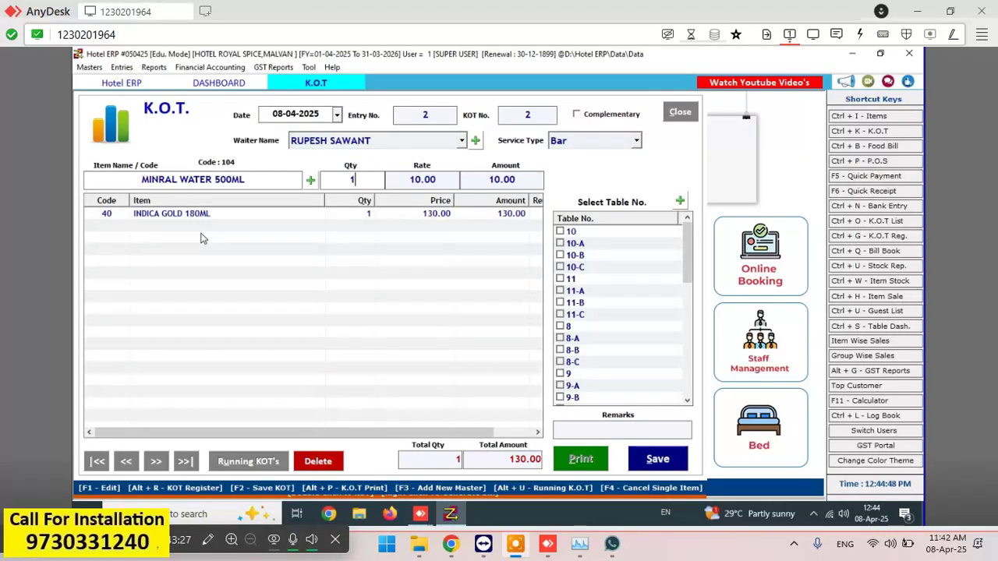
key("Return")
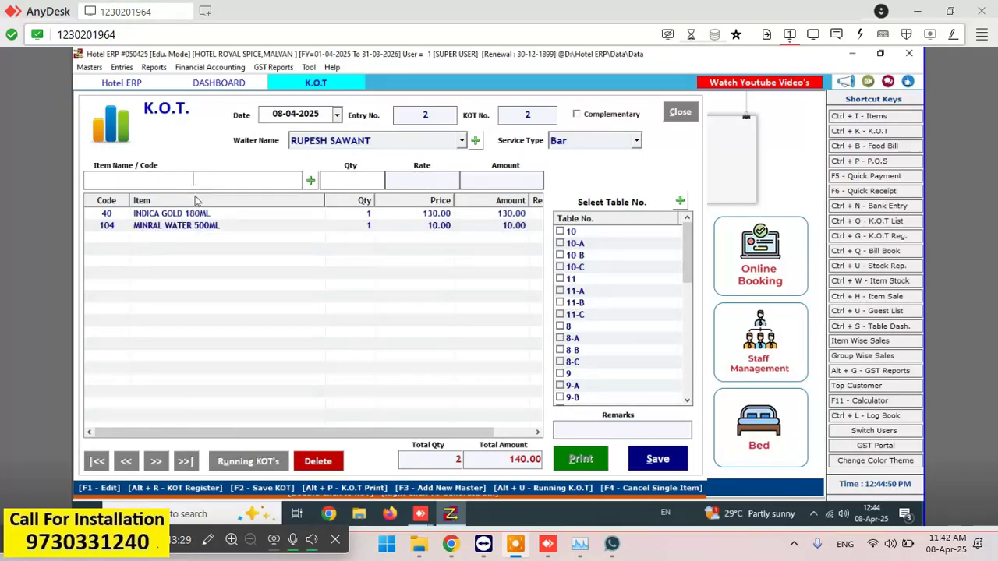
type("snak")
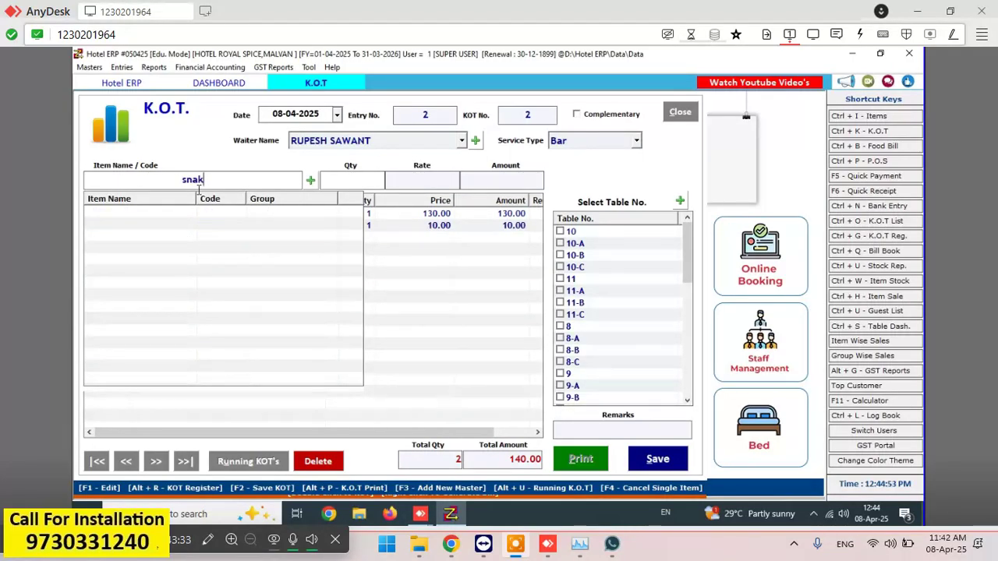
key("BackSpace")
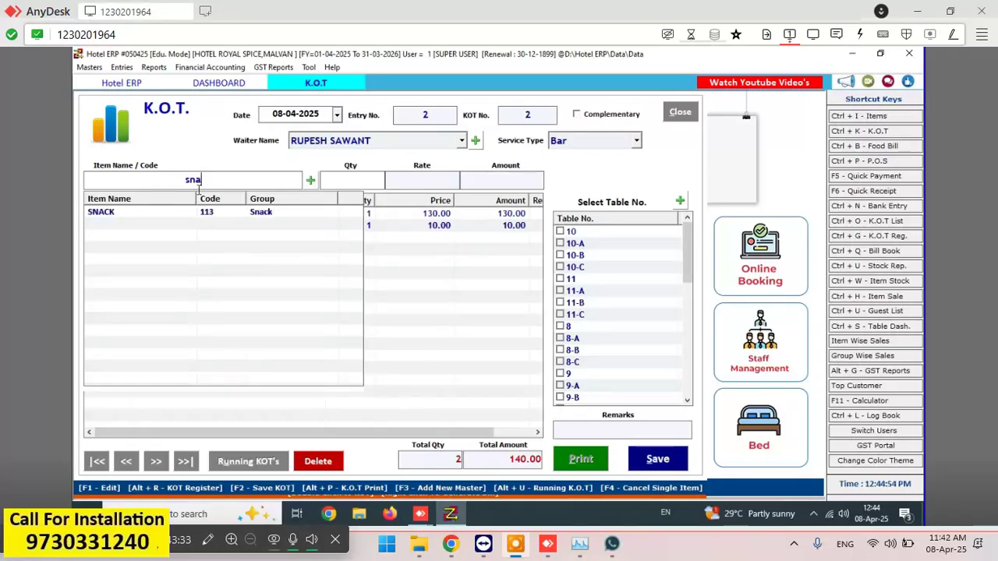
key("Down")
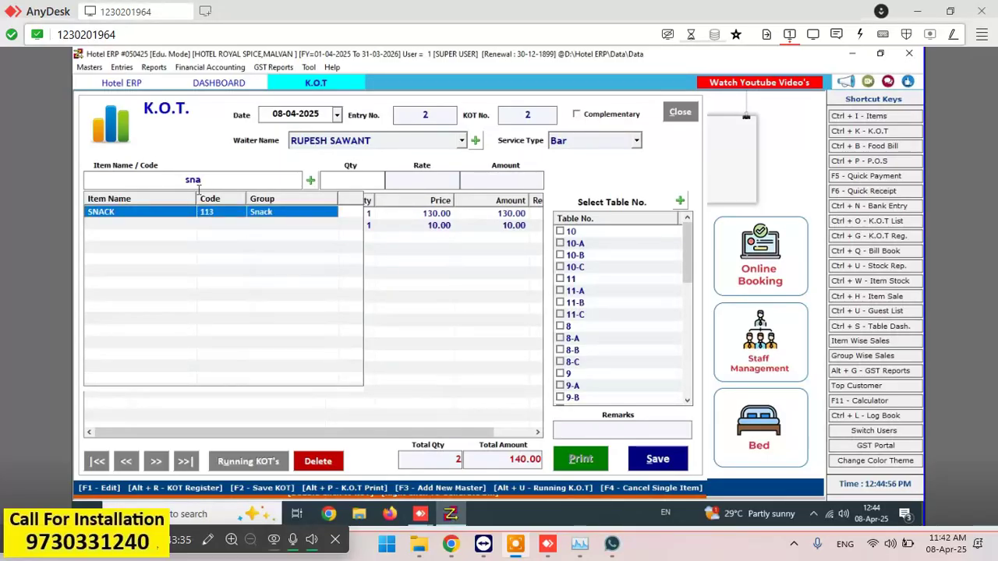
key("Return")
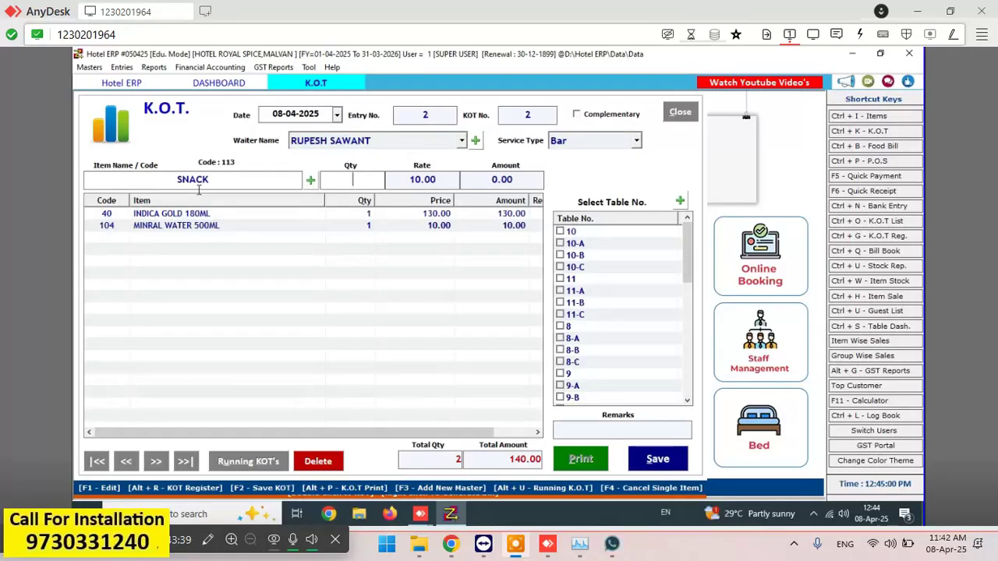
type("1")
key("Return")
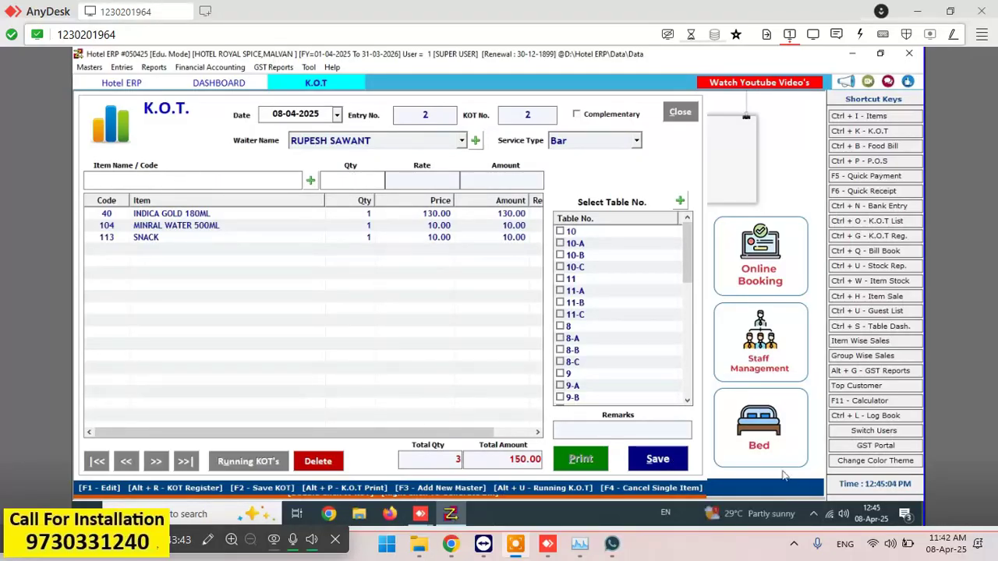
- Save Bar KOT 2 totalling 150 and dismiss its print preview
left_click(657, 465)
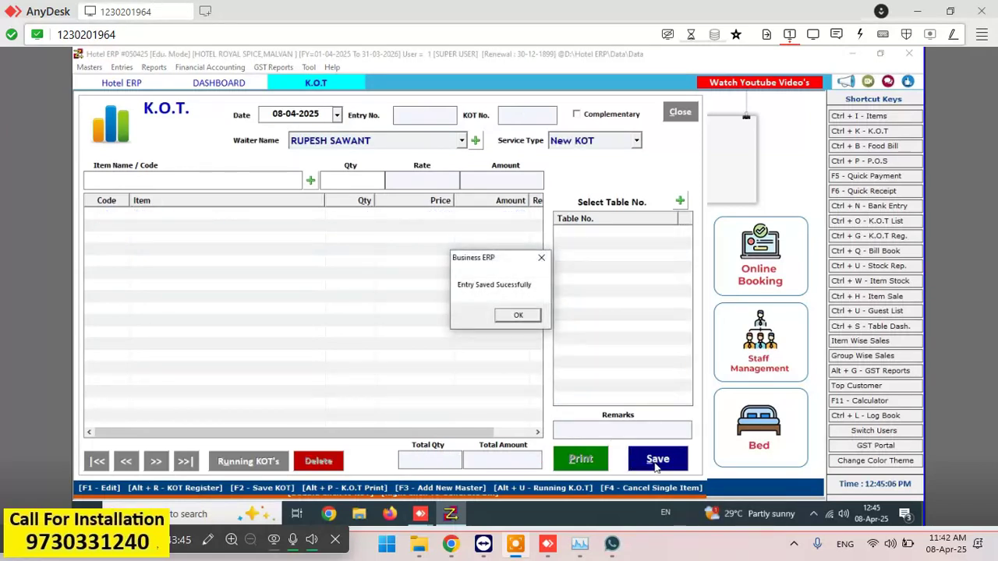
left_click(525, 317)
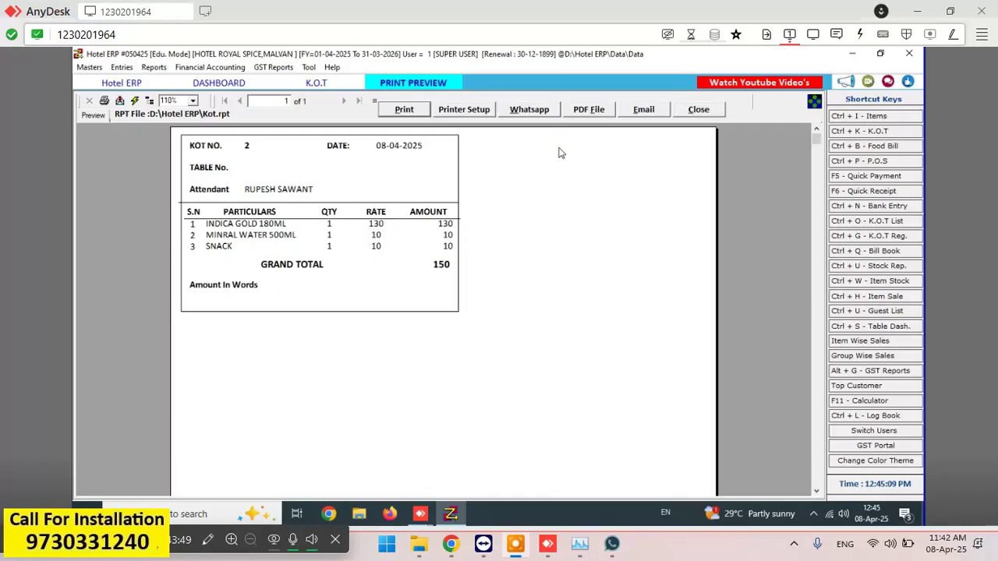
left_click(696, 110)
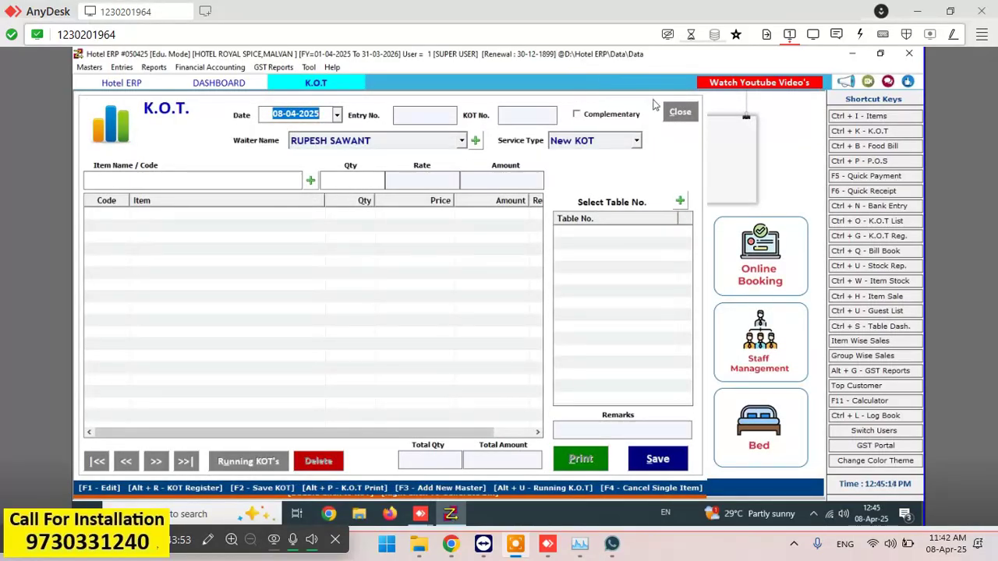
- Close the empty K.O.T. form and go to the Table Dashboard
left_click(678, 114)
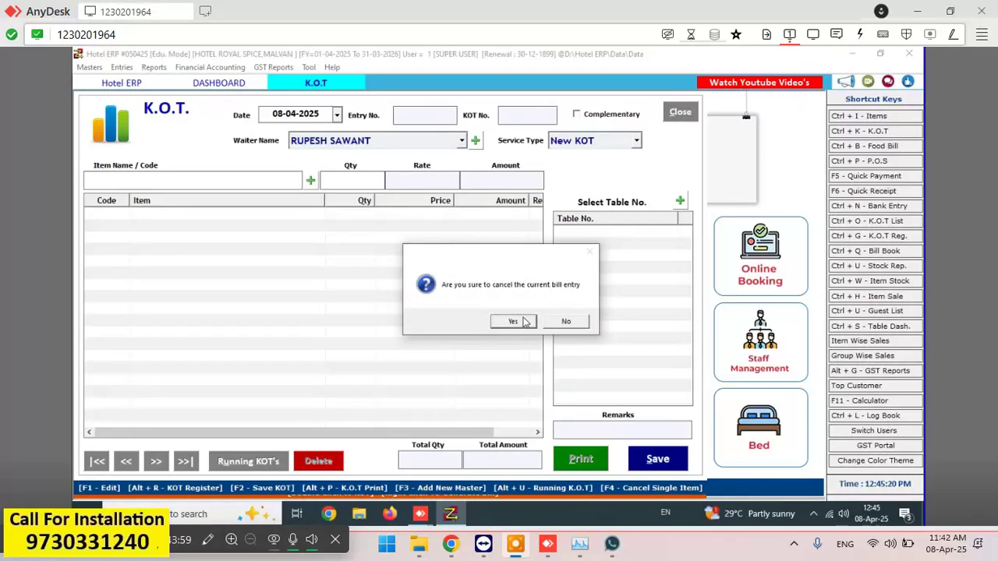
left_click(513, 321)
left_click(524, 320)
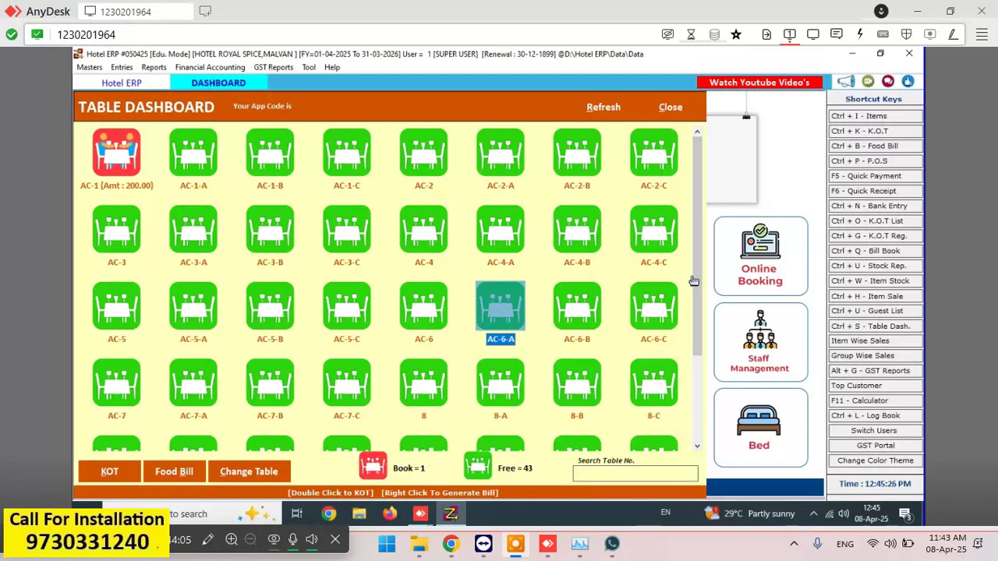
- Reopen the Table Dashboard and look through the lower table rows down to PARCEL-3
scroll(700, 284, "down", 1)
key("Escape")
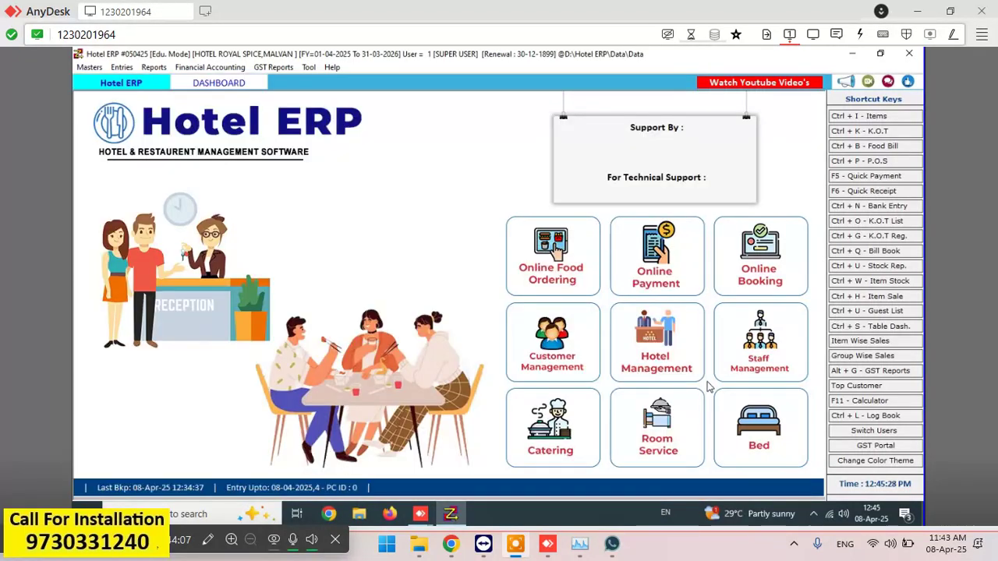
left_click(226, 83)
left_click(369, 293)
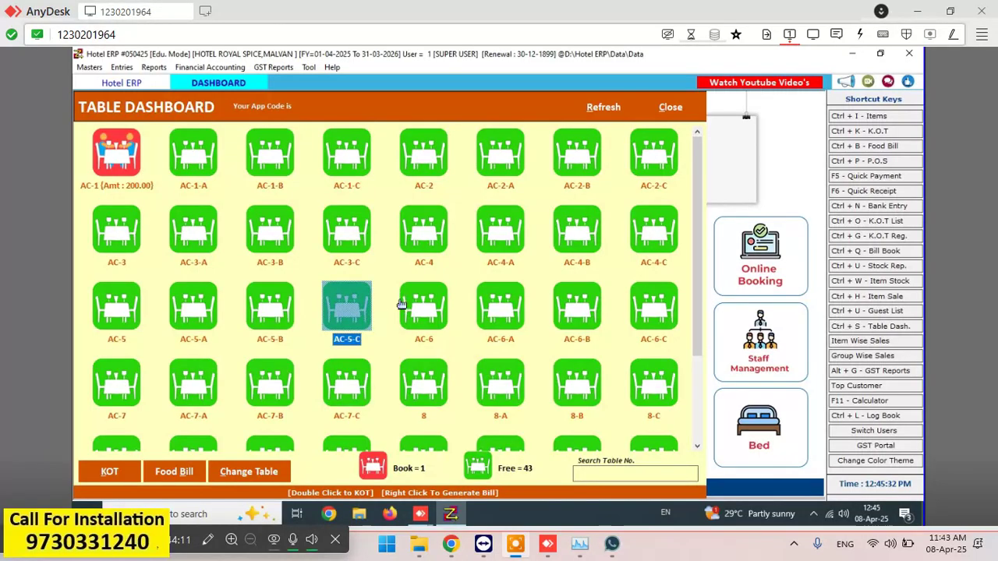
left_click(564, 340)
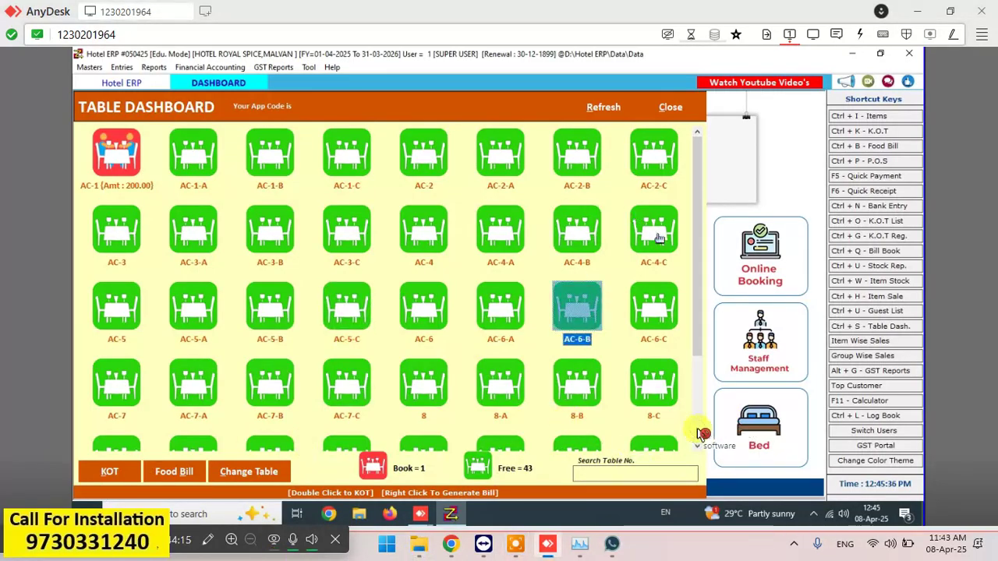
scroll(699, 432, "down", 1)
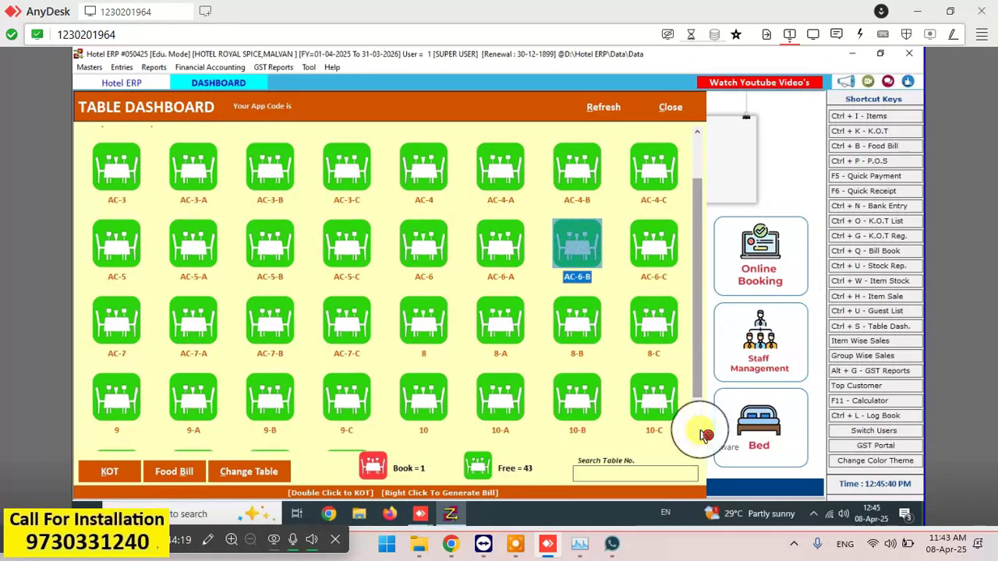
scroll(700, 435, "down", 1)
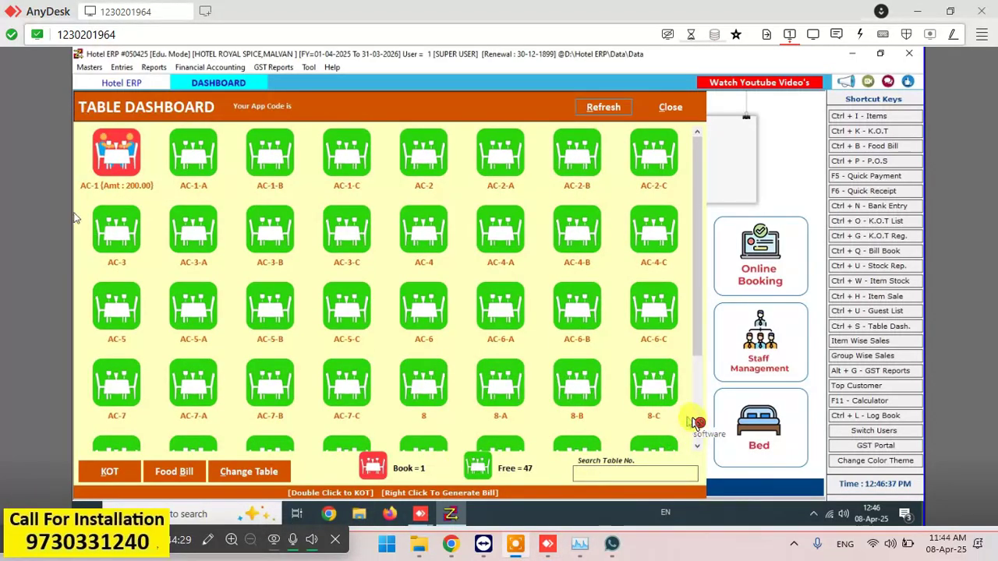
left_click(699, 427)
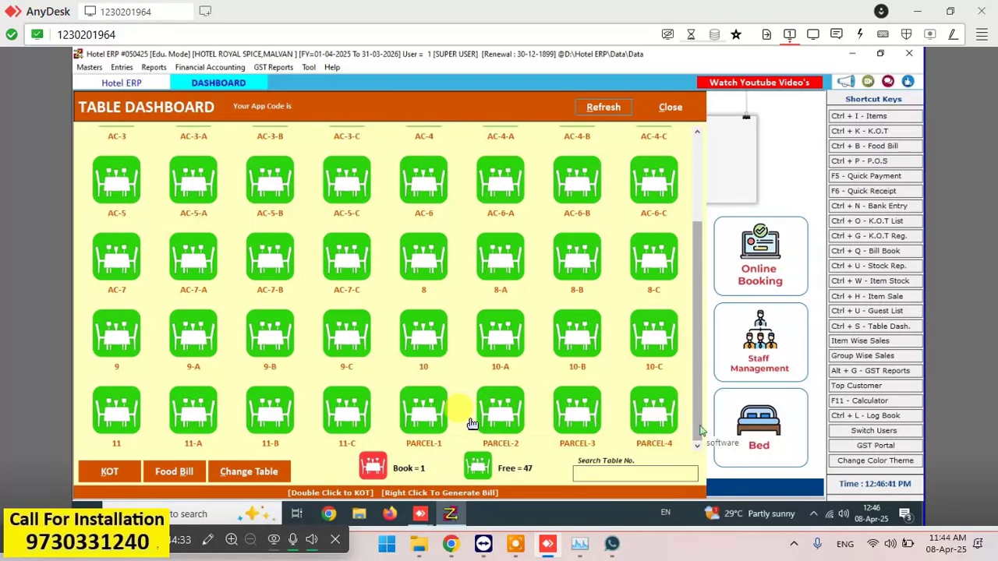
left_click(580, 417)
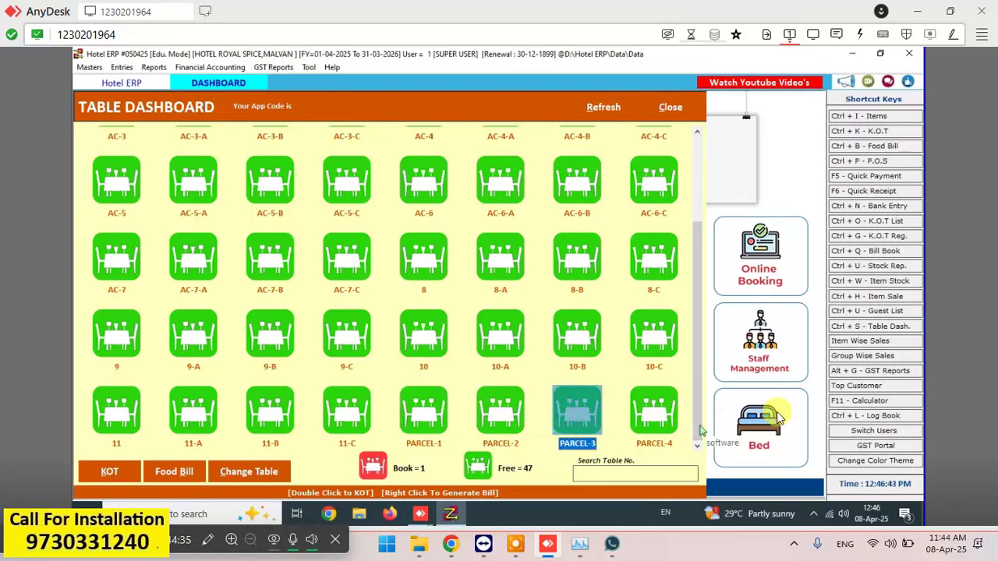
- Pick table AC-1 and open its food bill showing LP STRONG 650ML at 200.00
left_click(699, 142)
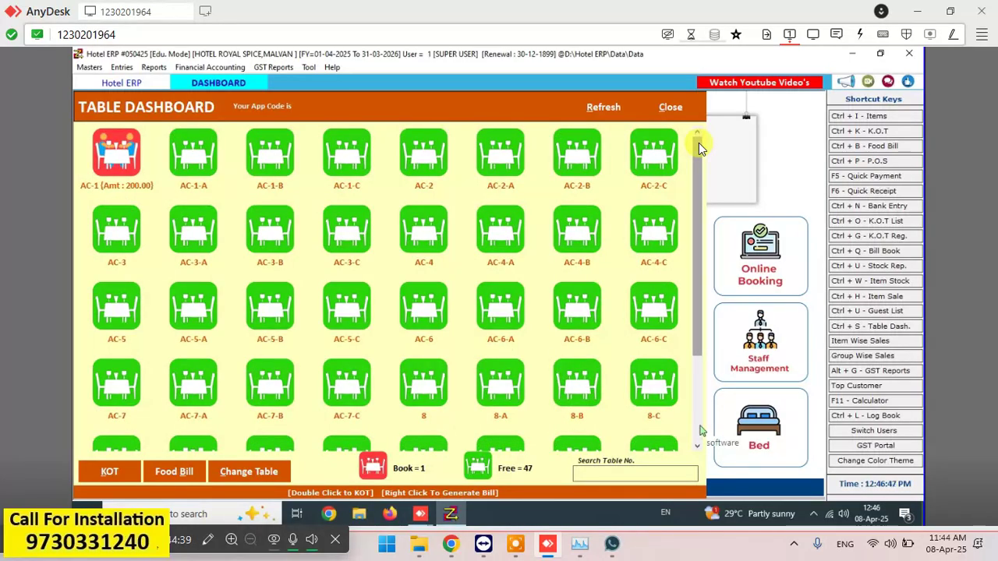
left_click(704, 148)
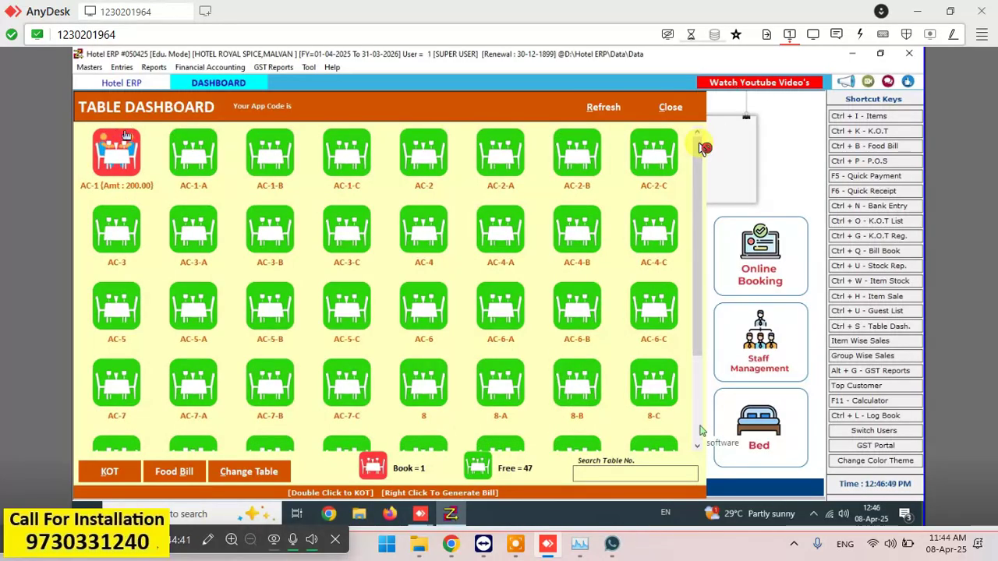
left_click(127, 147)
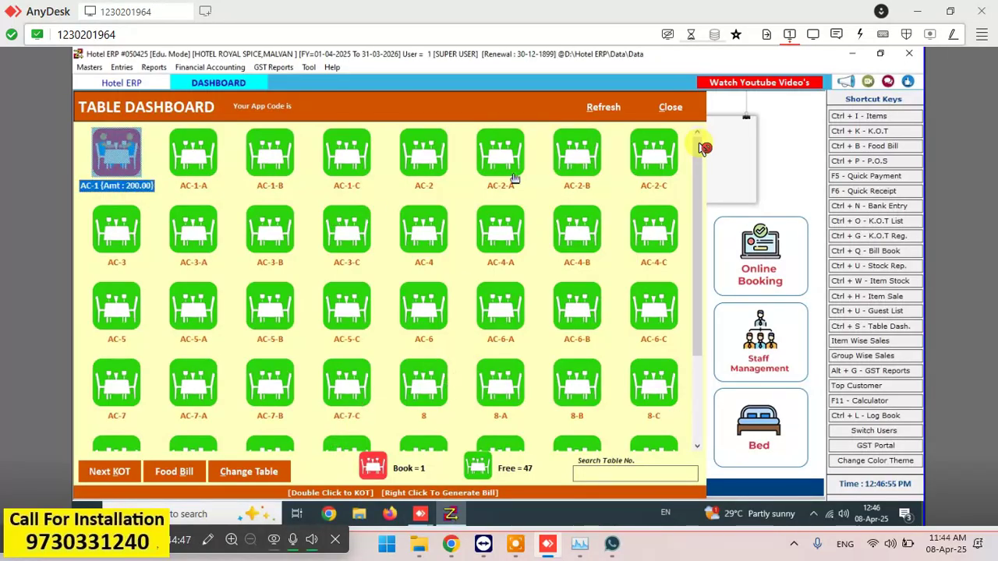
left_click(174, 471)
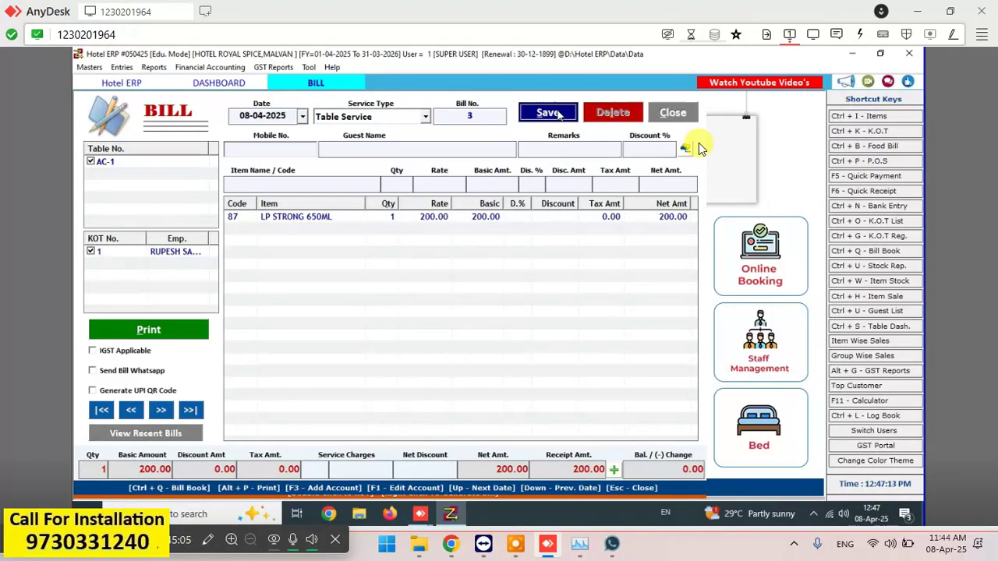
- Save Bill No. 3 for AC-1 at 200.00 with unchanged payment options and no printout
left_click(614, 471)
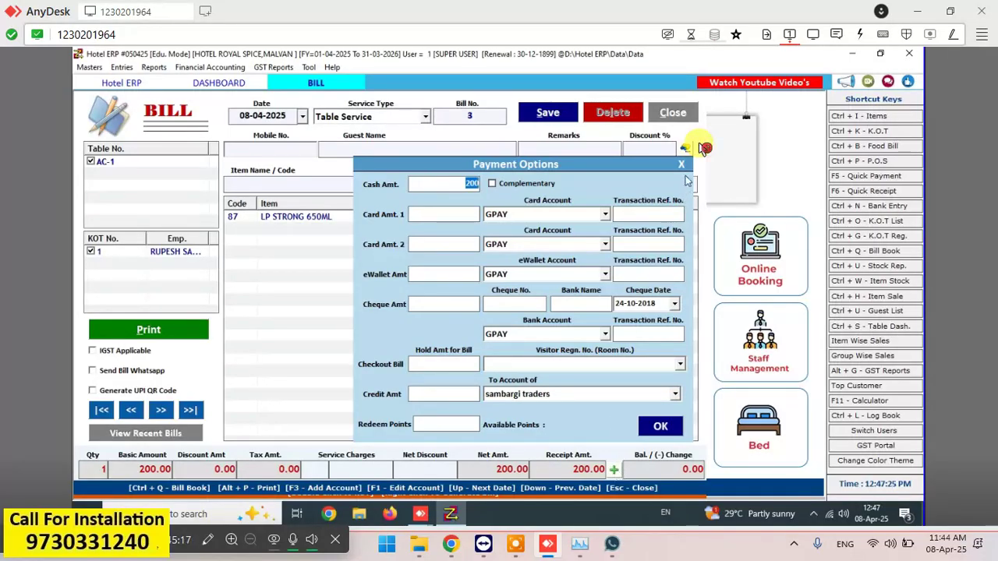
left_click(681, 165)
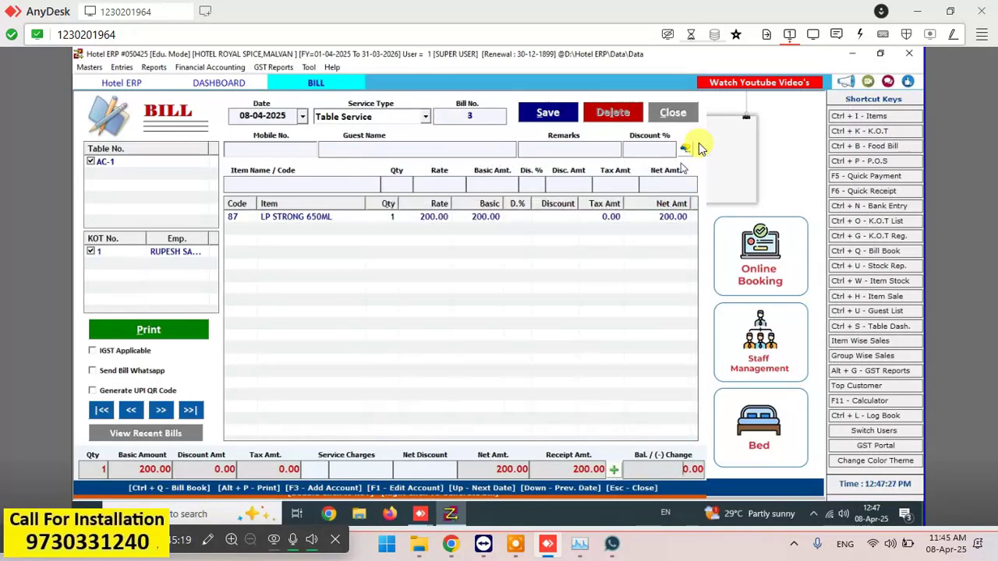
left_click(548, 114)
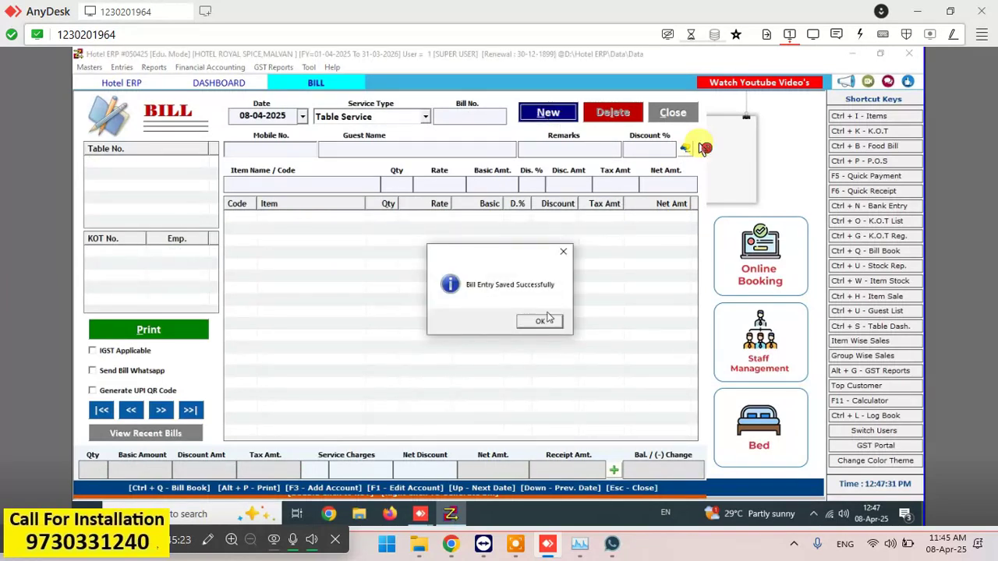
left_click(539, 320)
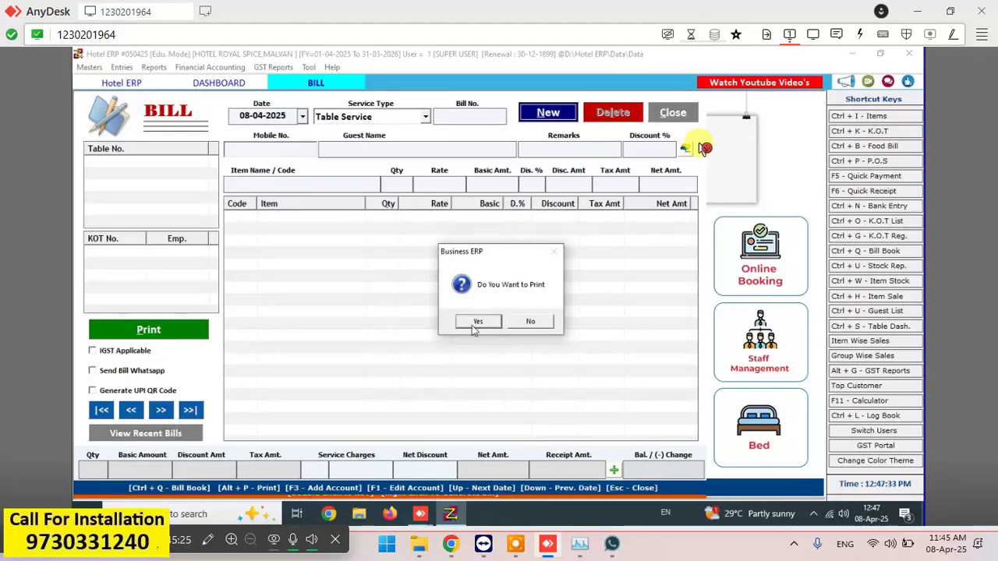
left_click(531, 321)
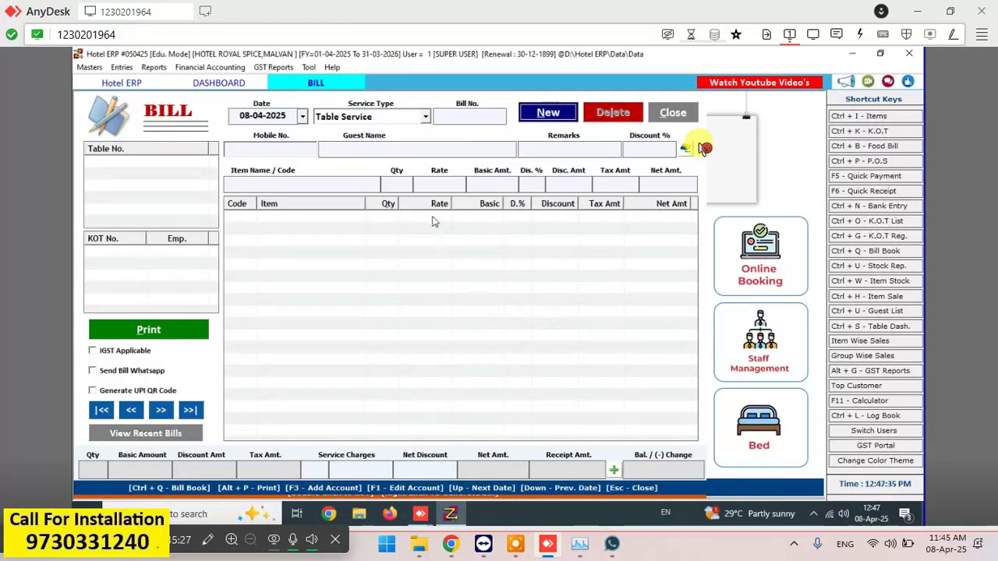
left_click(668, 113)
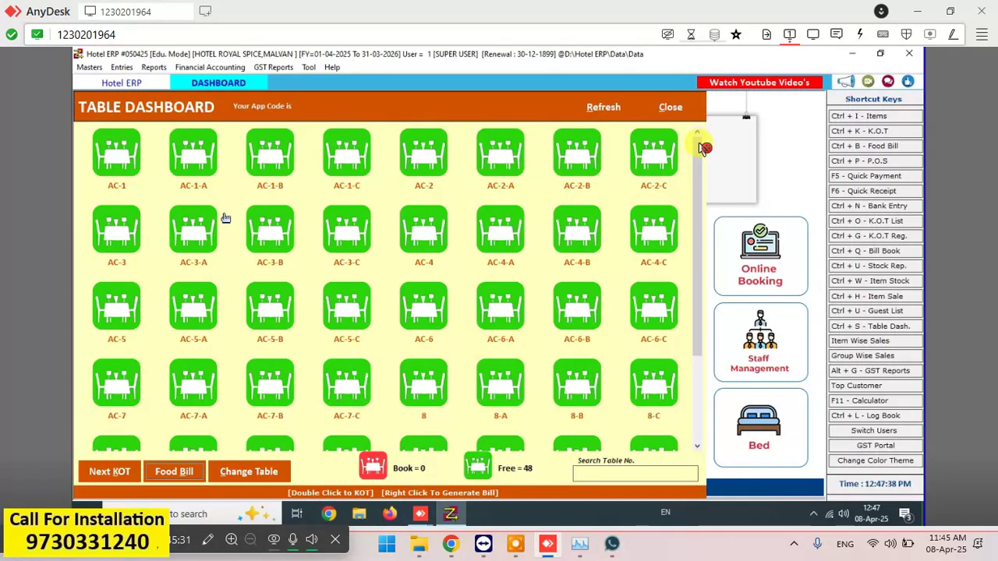
- Select table 8-C on the all-free dashboard and bring up the Entries menu
scroll(712, 360, "down", 3)
left_click_drag(712, 359, 686, 429)
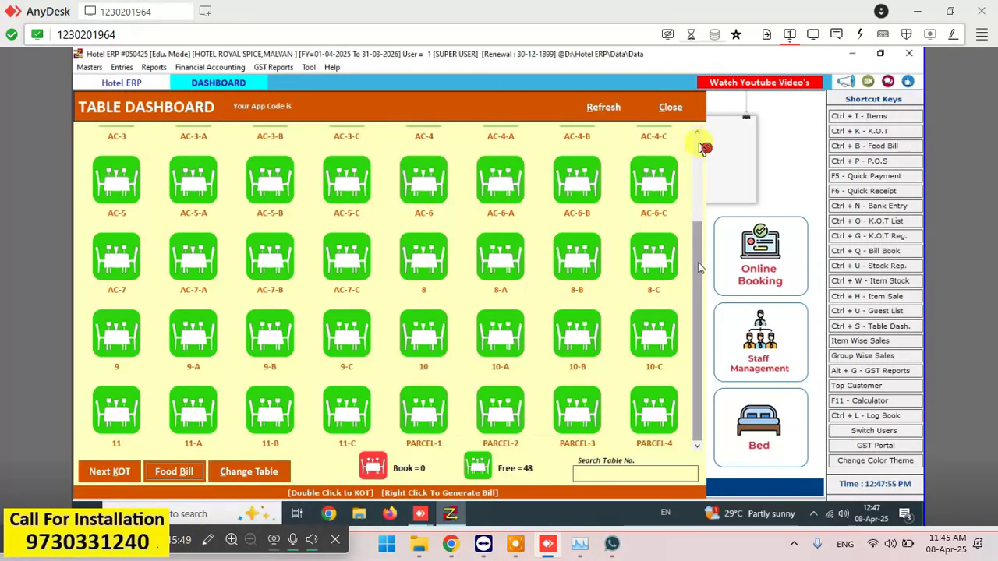
left_click(642, 271)
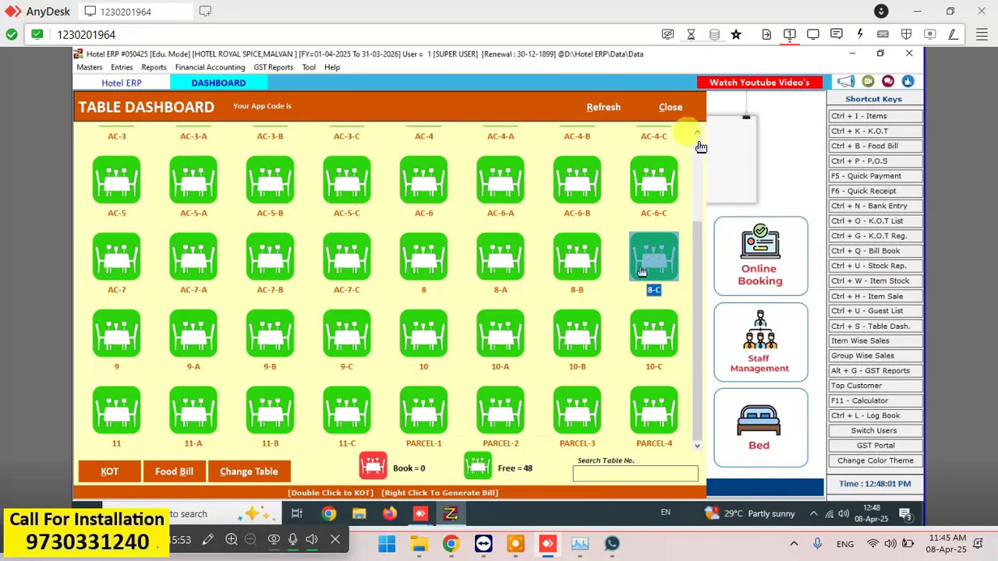
left_click(703, 148)
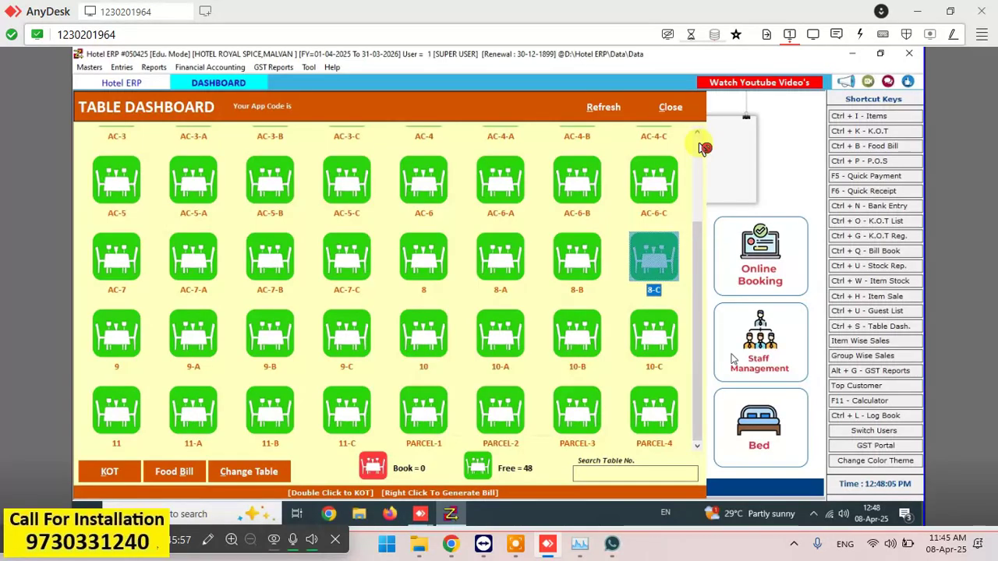
left_click(699, 146)
left_click(125, 68)
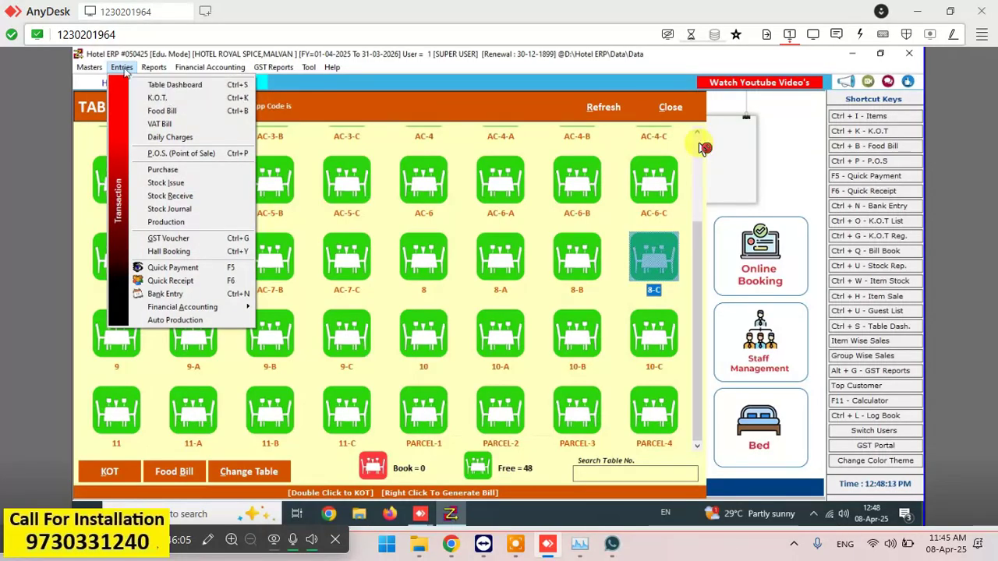
- Find Bar KOT 2 worth 150.00 in the K.O.T. List report and delete it
left_click(154, 68)
left_click(154, 68)
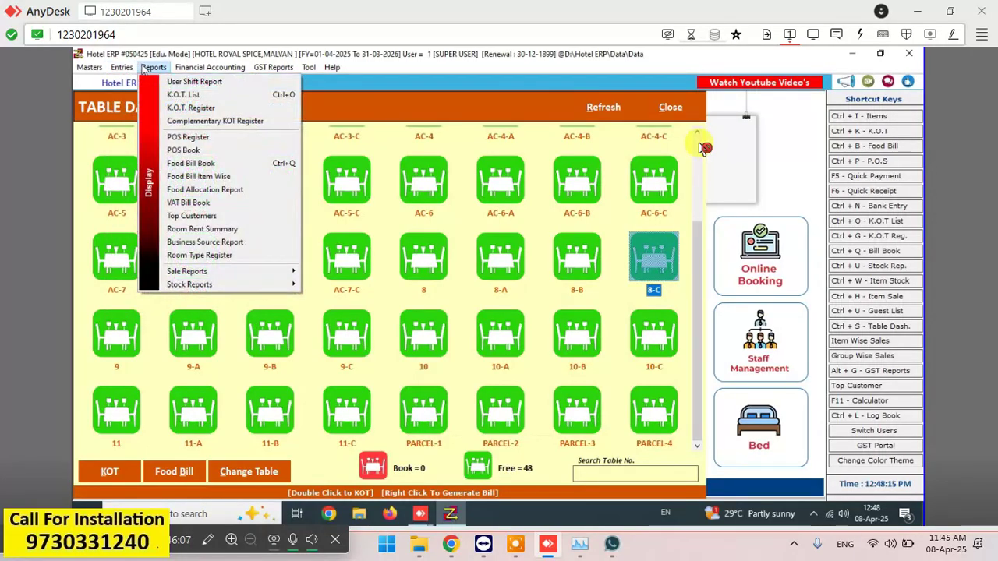
left_click(183, 94)
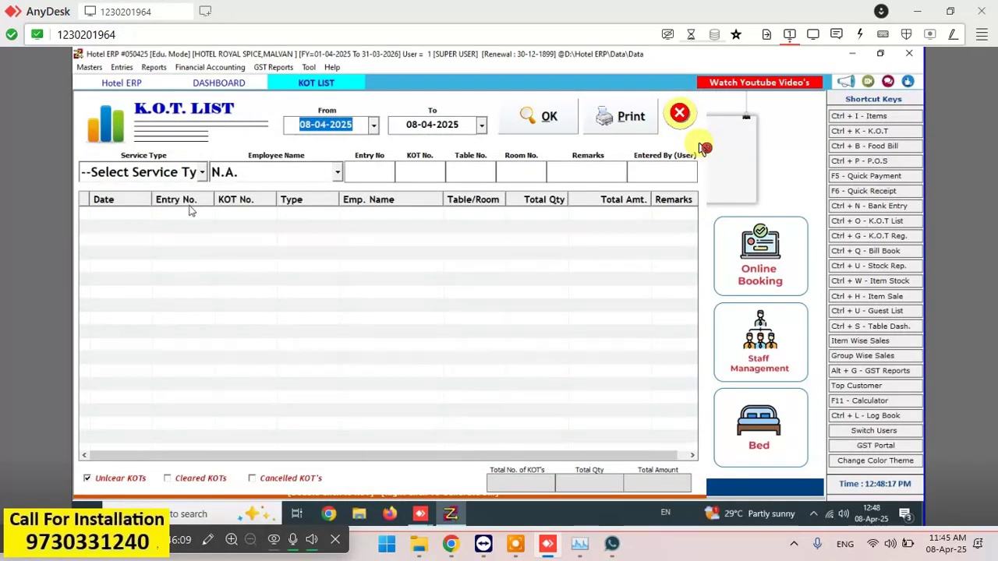
left_click(535, 124)
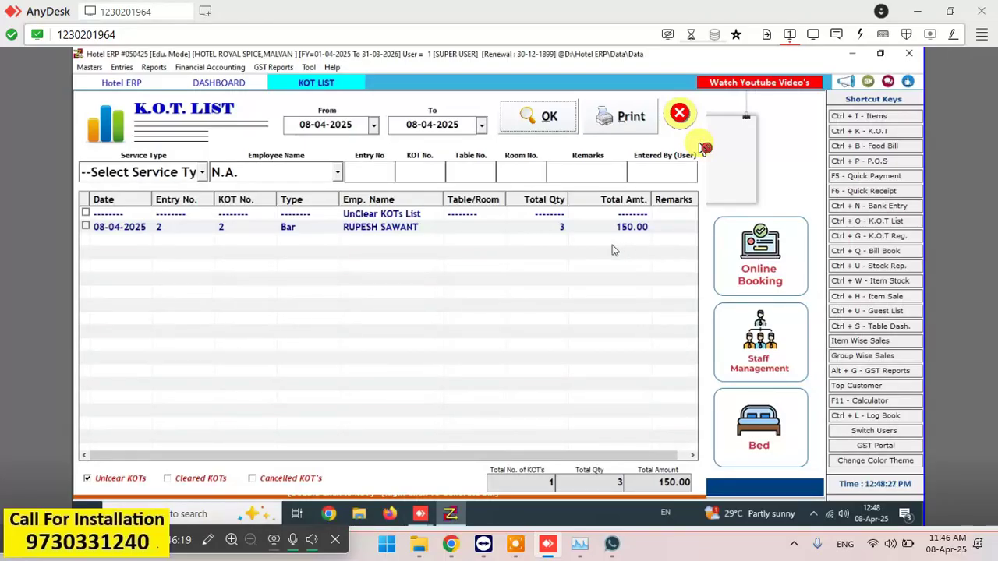
double_click(436, 229)
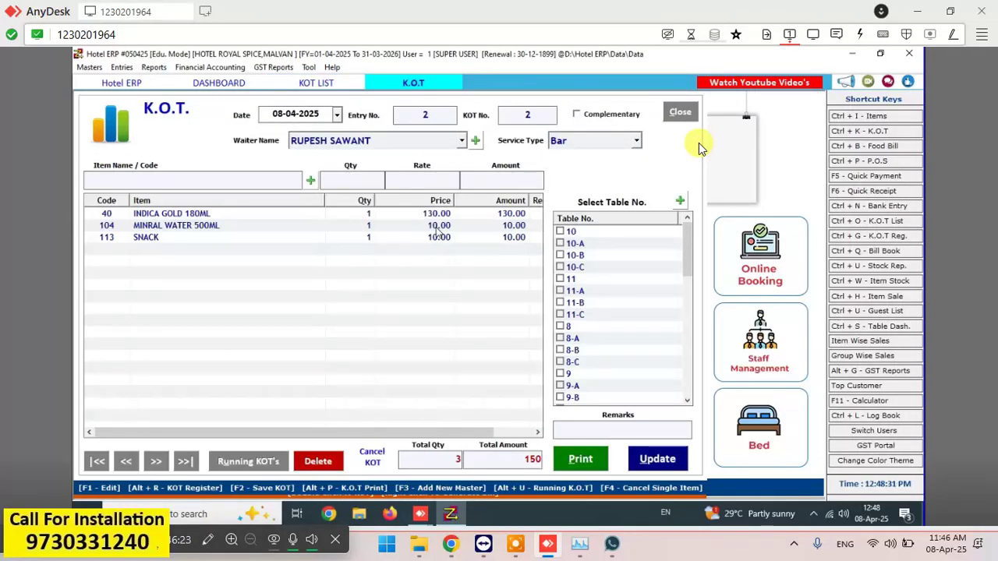
left_click(319, 461)
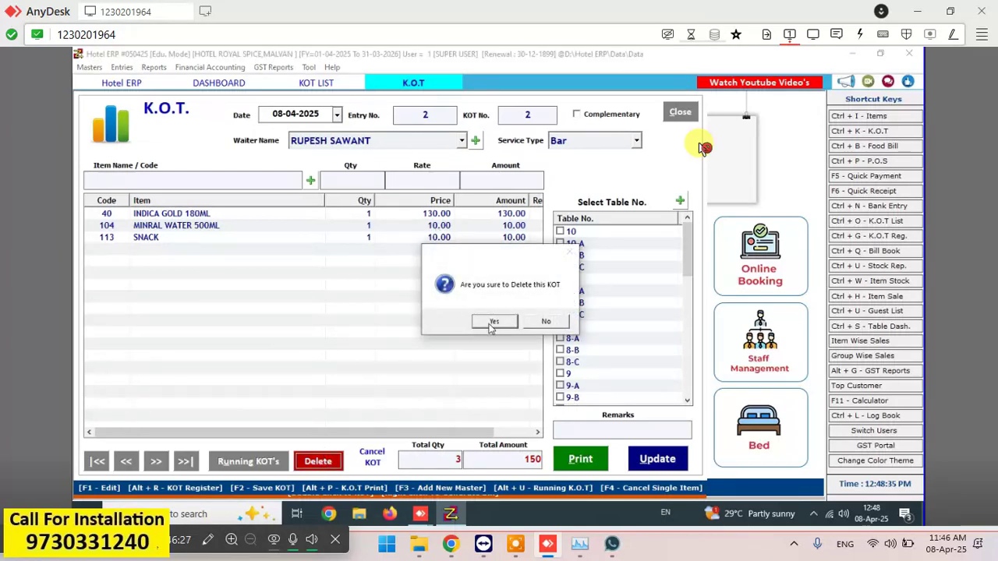
left_click(492, 321)
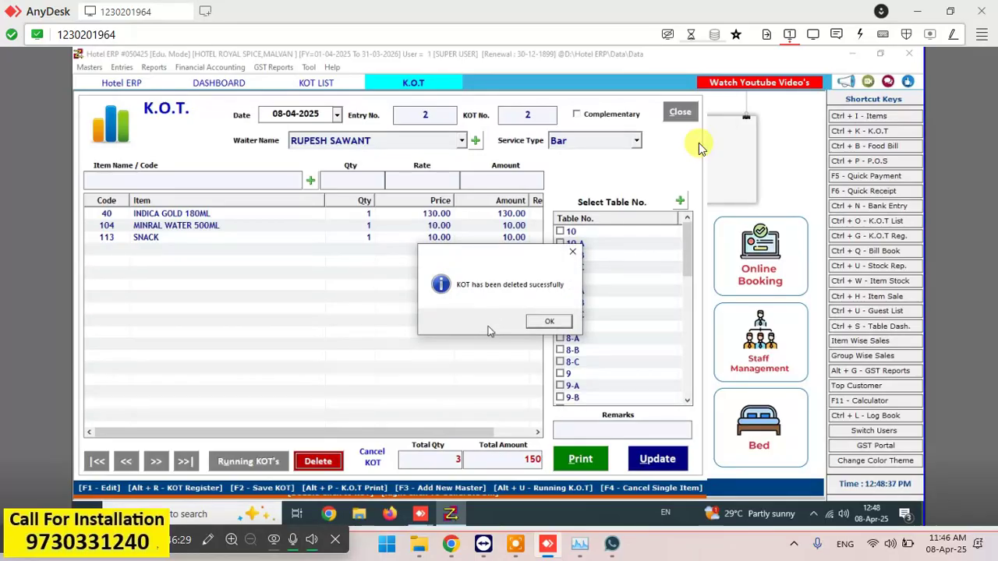
left_click(561, 321)
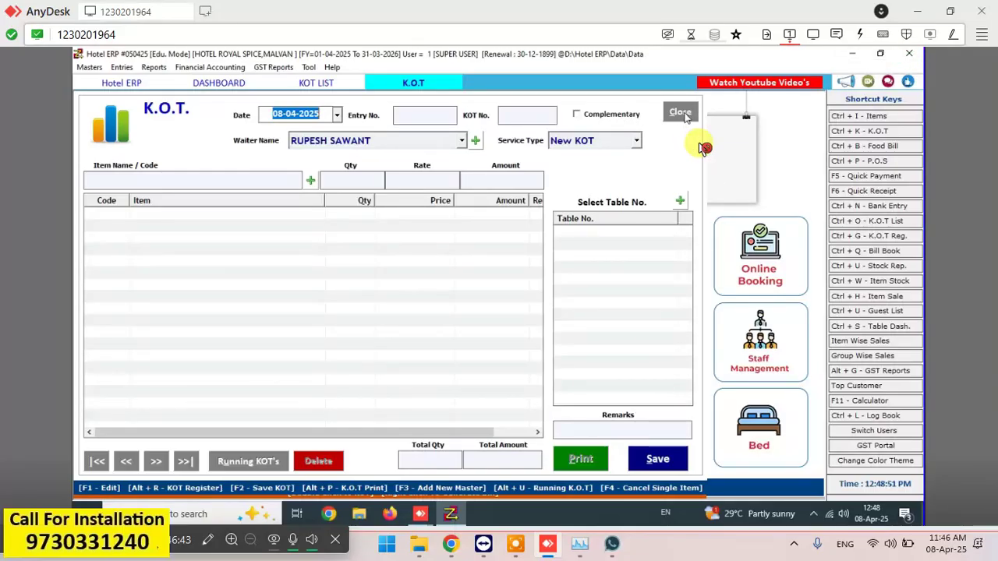
- Discard the blank KOT and save PARCEL-1's KOT with DSP BLACK 180ML and MINRAL WATER 500ML
left_click(683, 113)
left_click(513, 323)
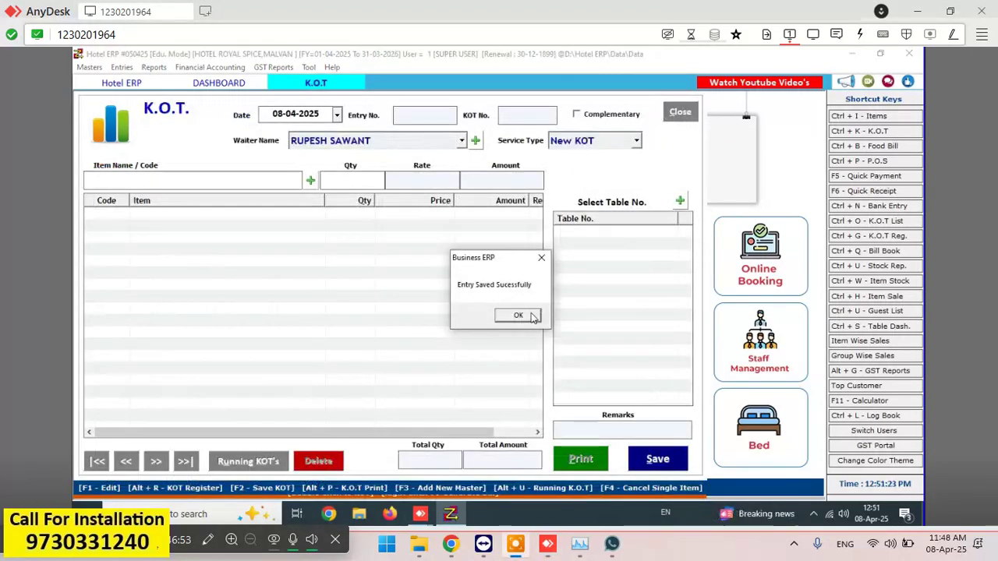
left_click(523, 314)
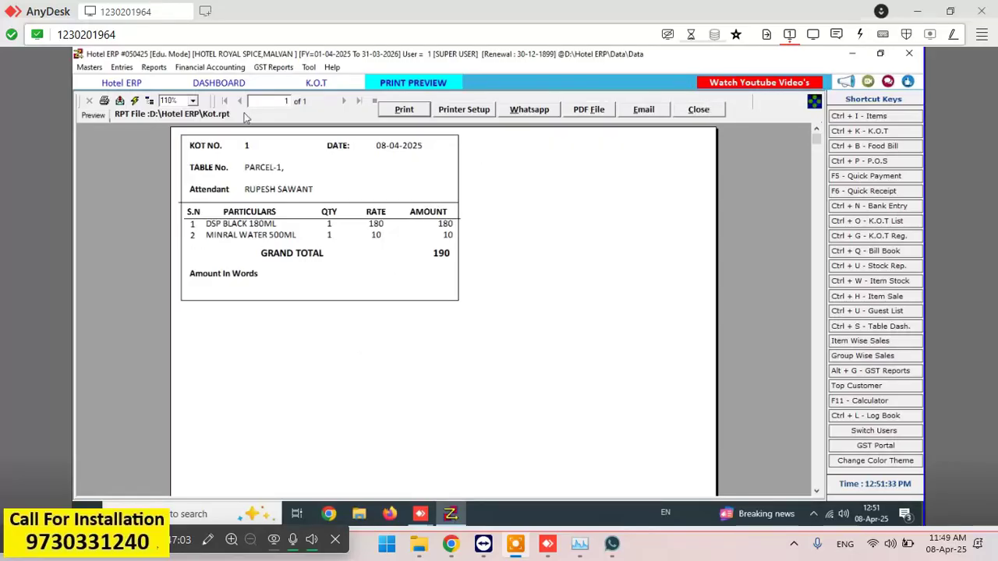
left_click(693, 113)
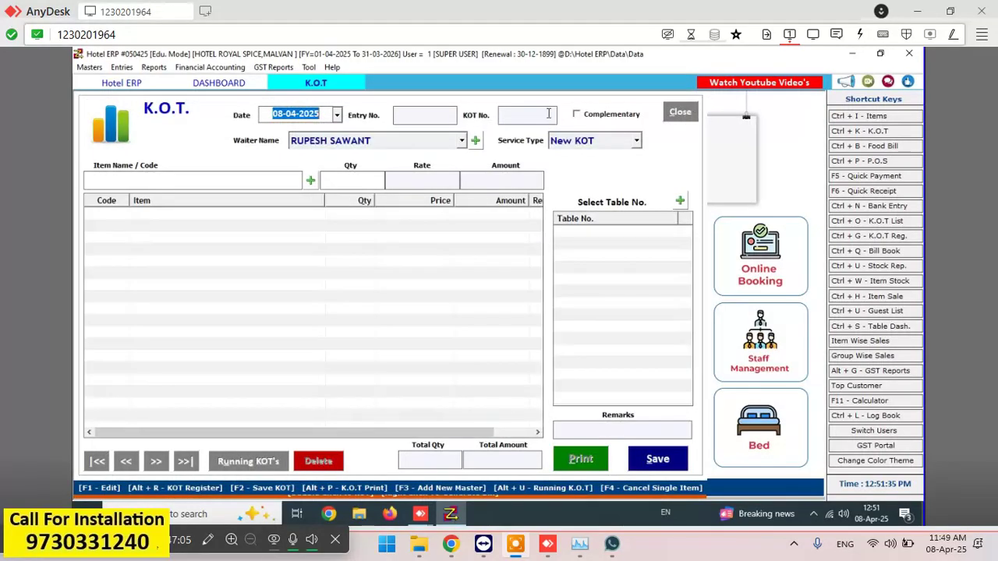
- Select the booked PARCEL-1 table on the dashboard and open its 190.00 bill
left_click(220, 83)
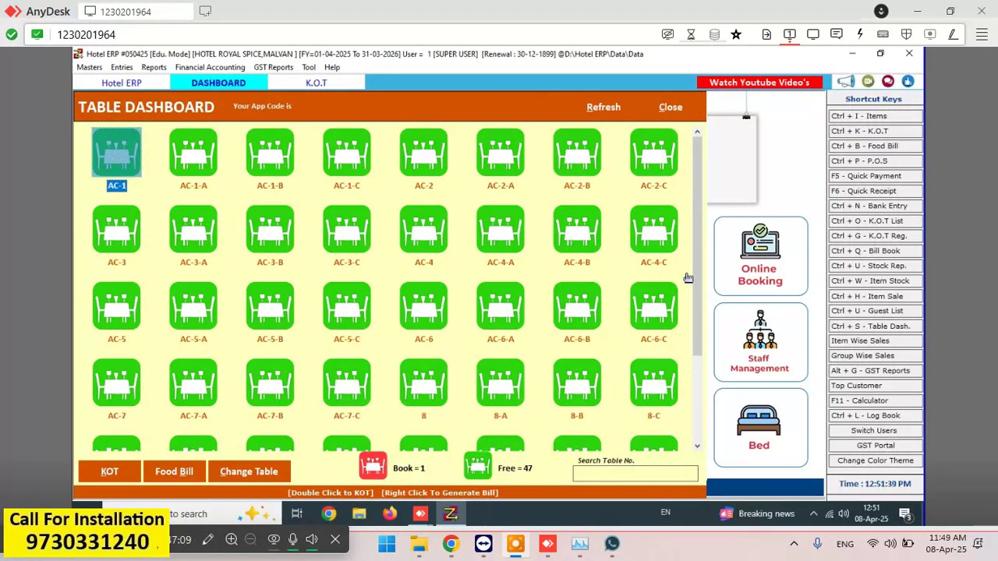
left_click_drag(692, 274, 696, 374)
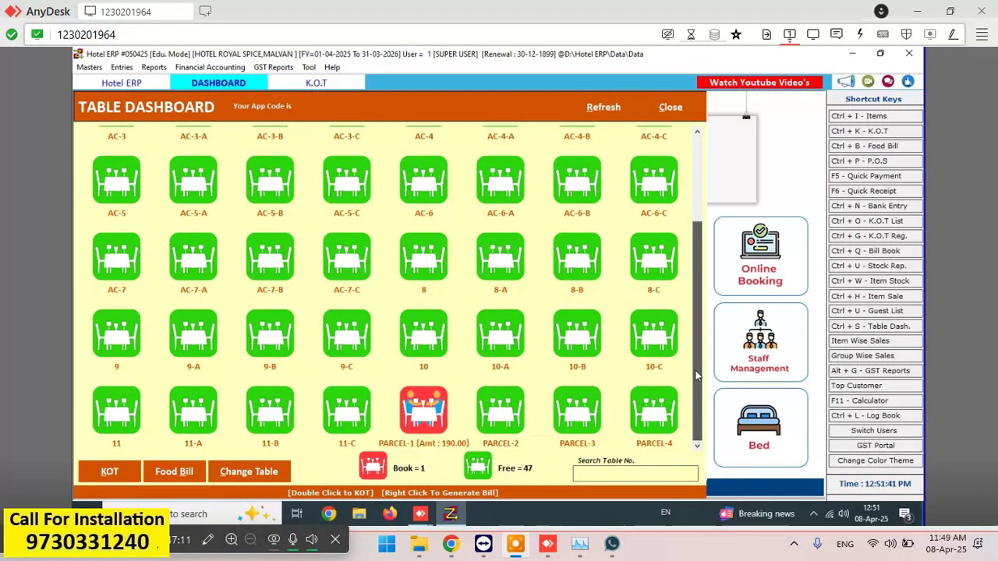
double_click(414, 421)
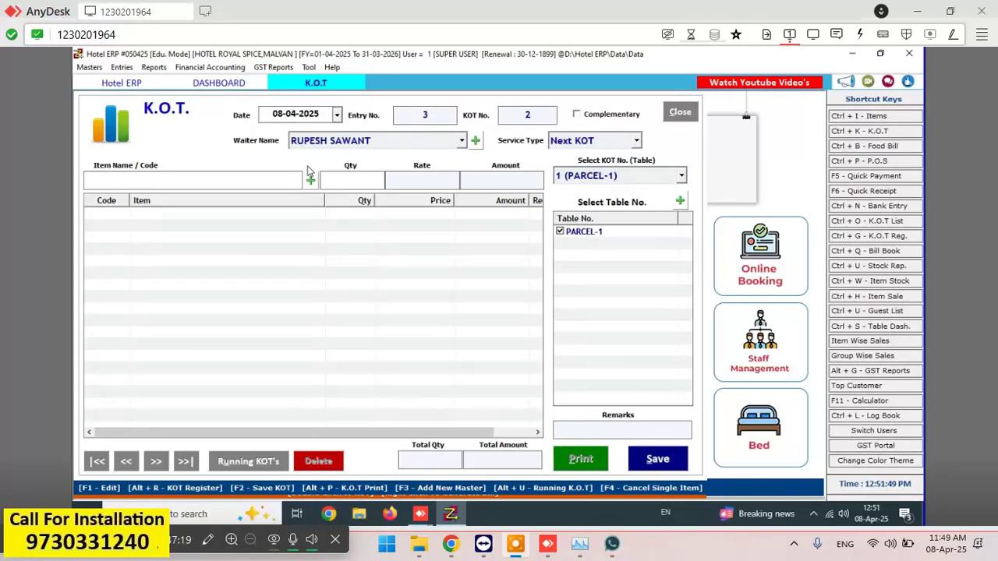
left_click(219, 82)
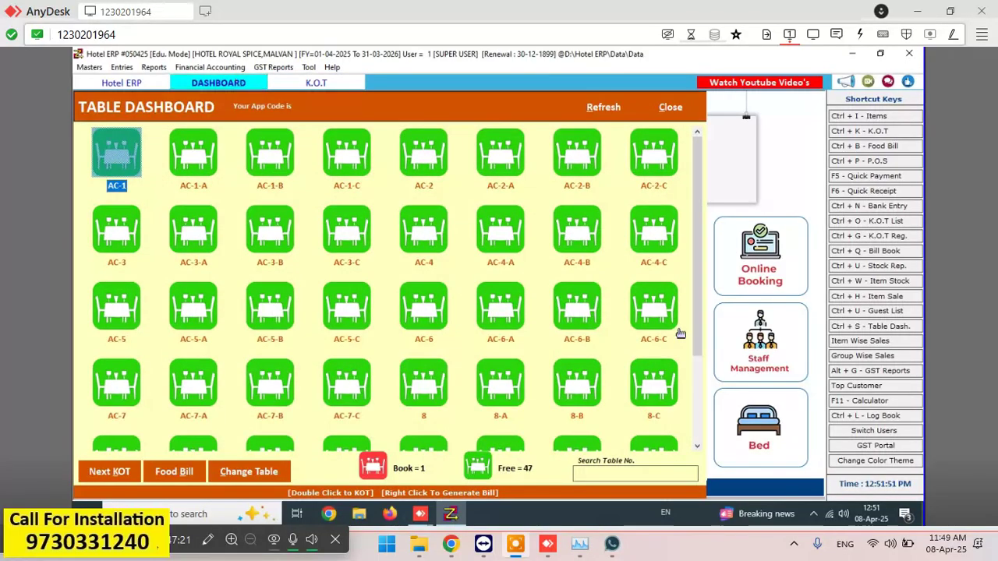
scroll(694, 314, "down", 3)
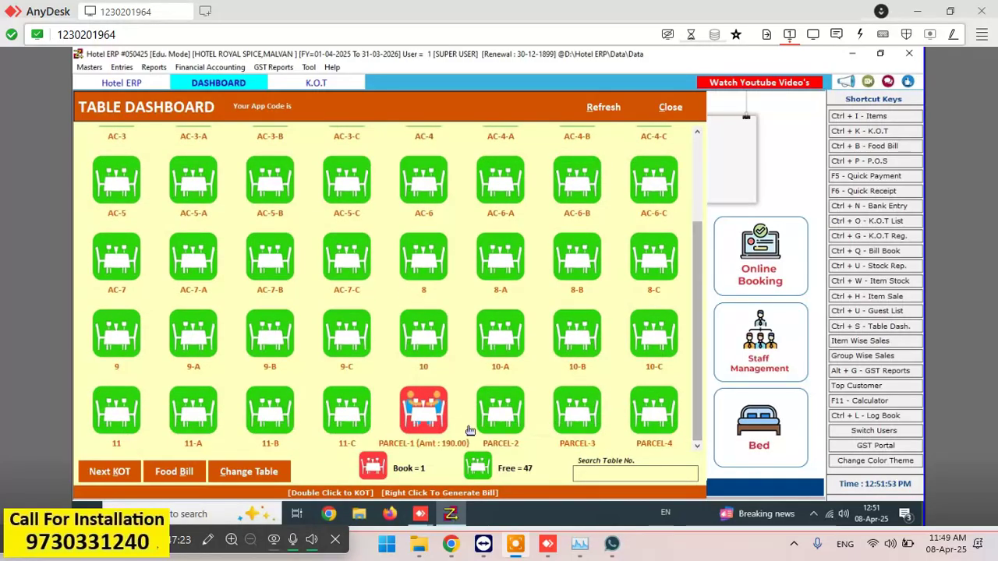
left_click(443, 421)
left_click(173, 472)
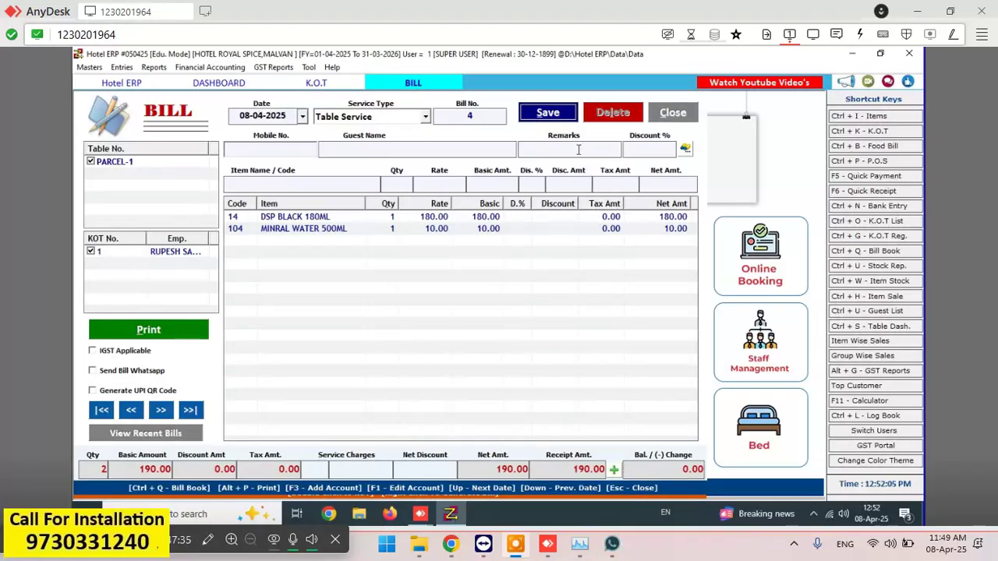
- Save Bill No. 4 for PARCEL-1 without printing and close it
left_click(551, 113)
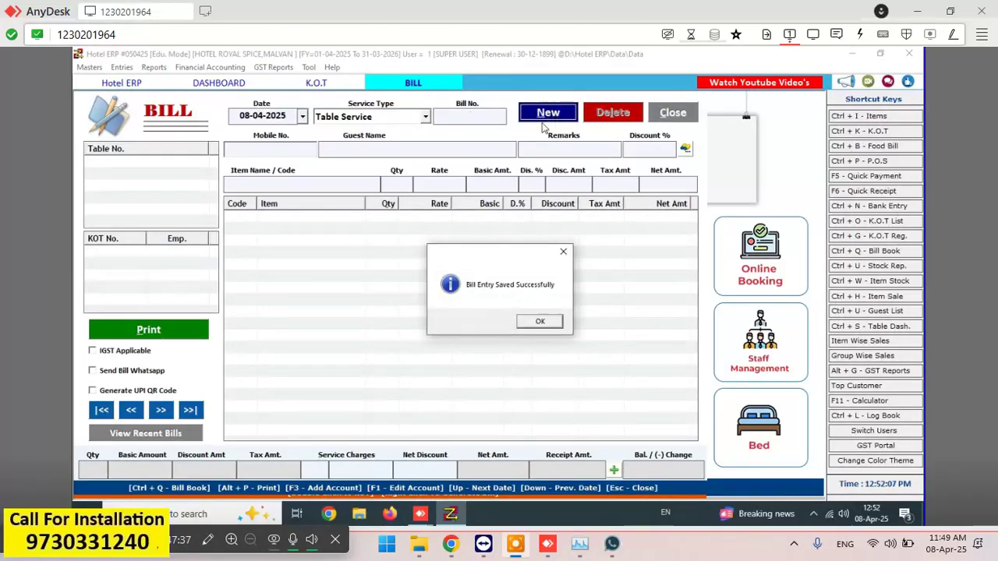
left_click(530, 323)
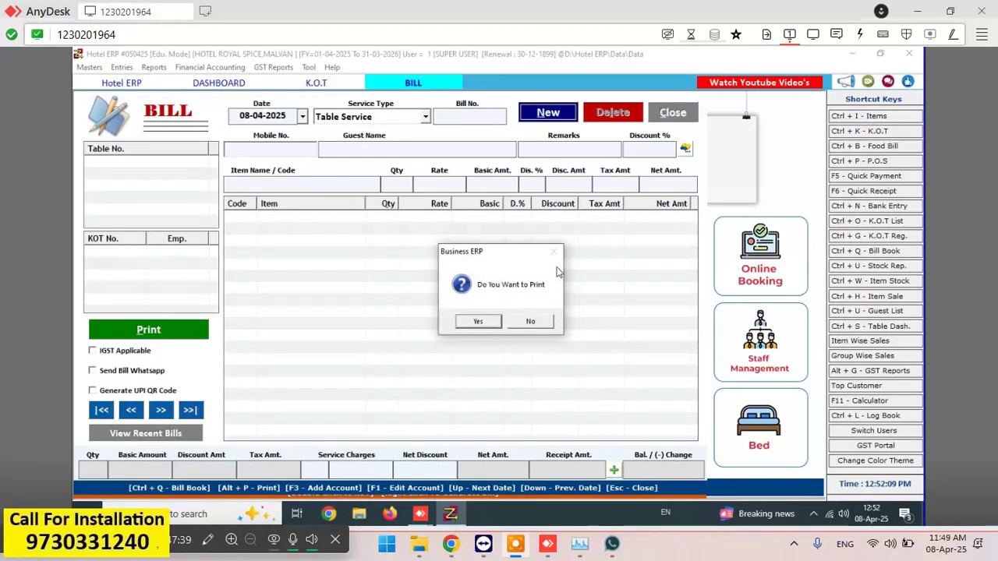
left_click(521, 324)
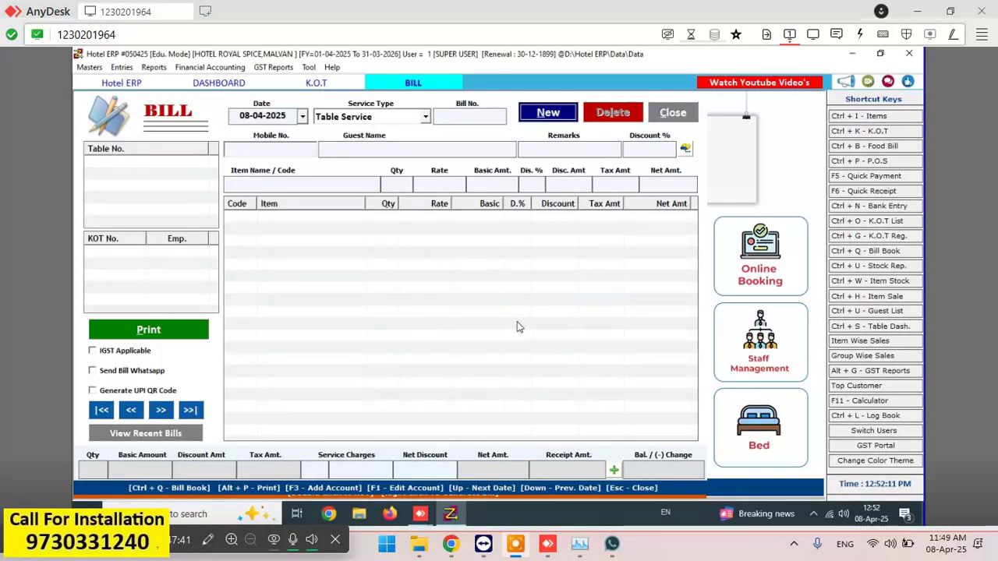
left_click(671, 113)
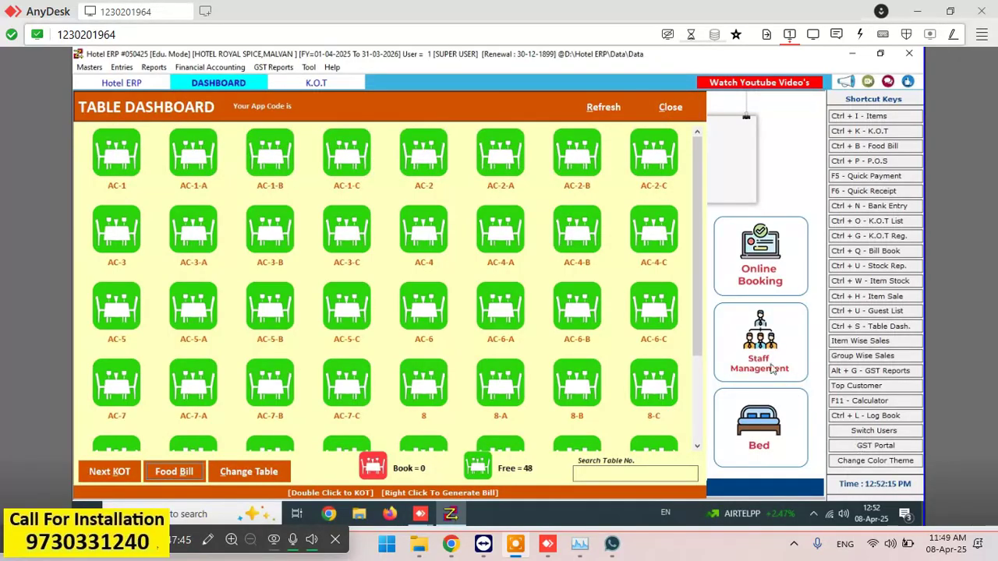
- Start a new KOT for table 8 with the service type set to Bar
left_click_drag(696, 318, 693, 297)
left_click(630, 315)
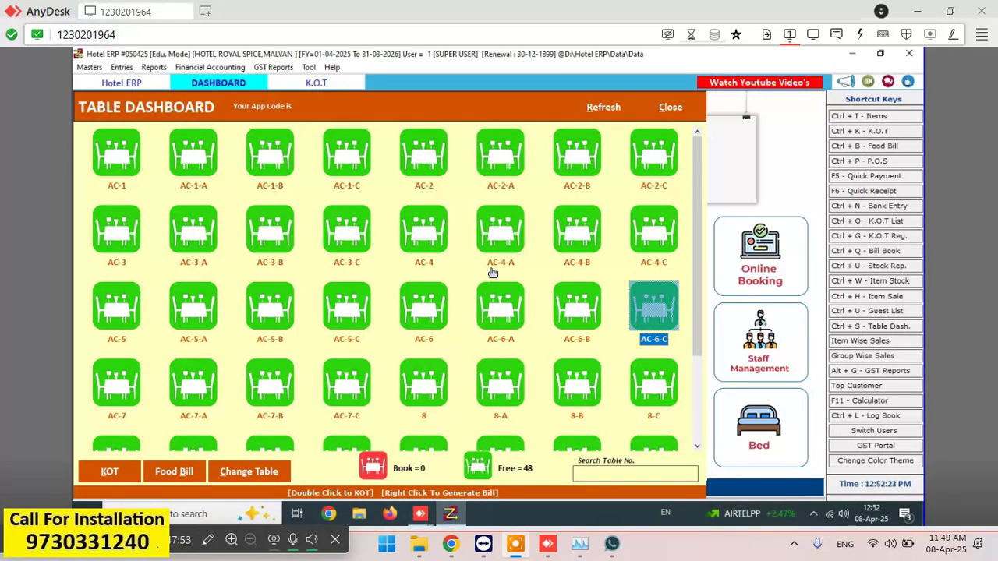
left_click_drag(692, 265, 682, 422)
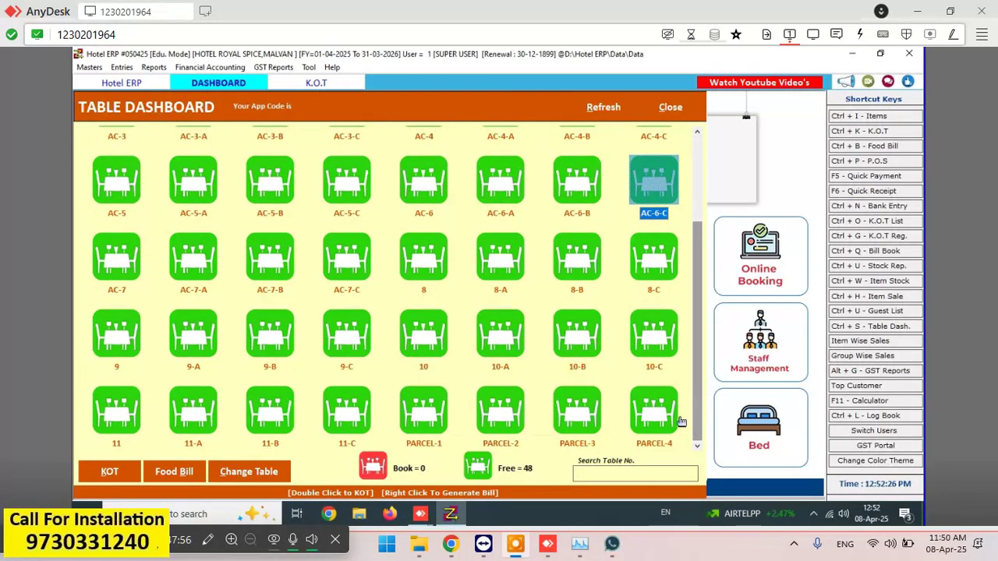
left_click(438, 439)
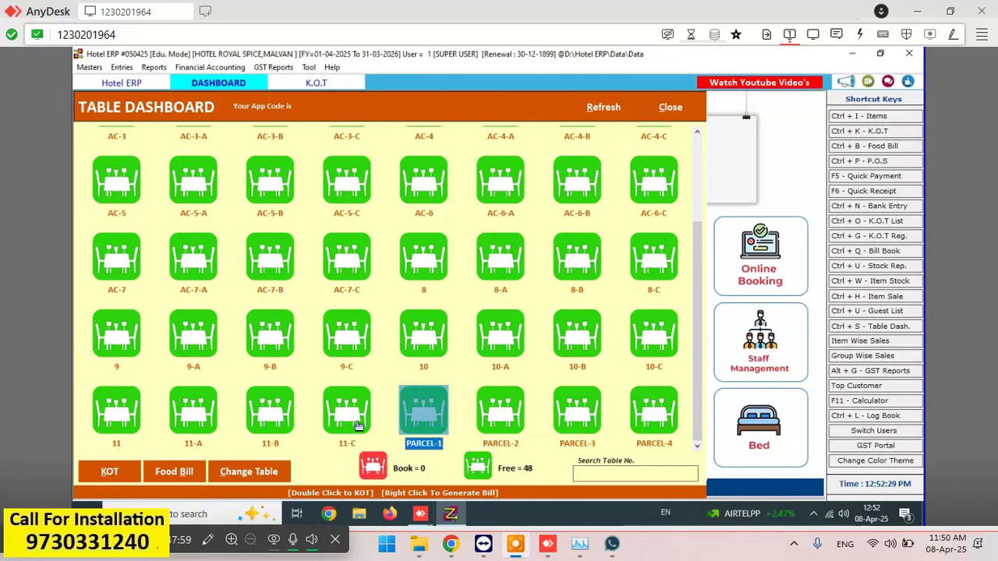
double_click(432, 259)
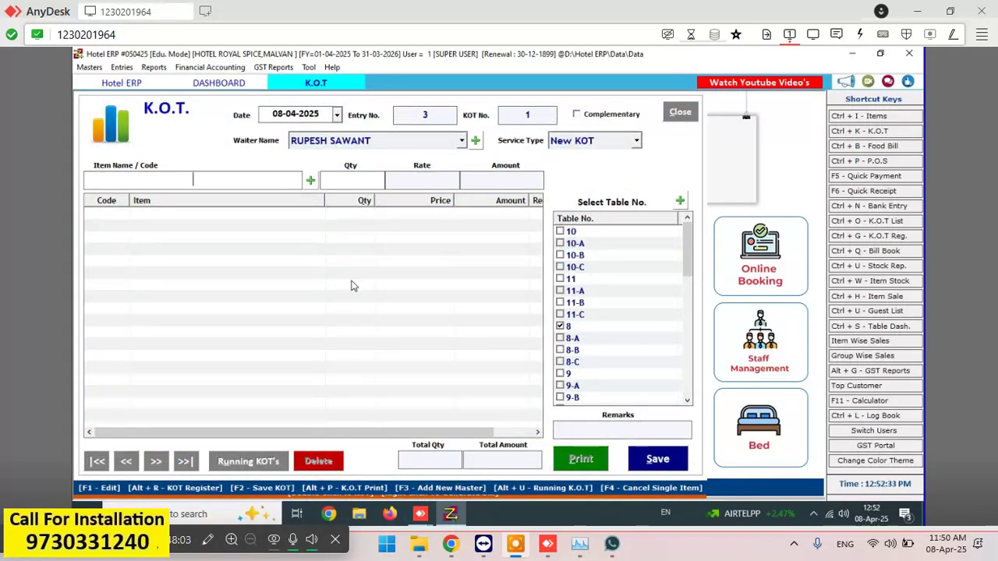
type("IND")
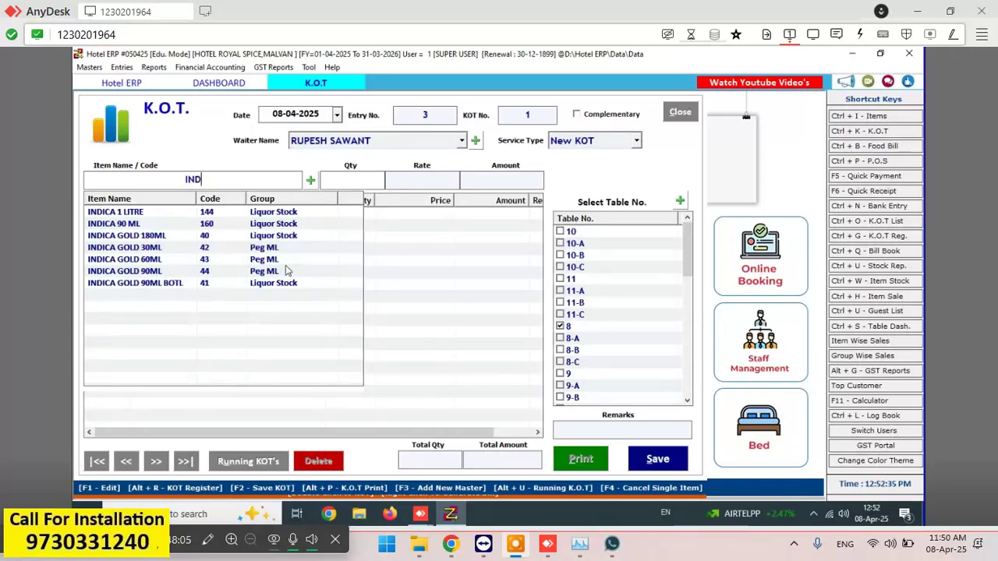
left_click(200, 237)
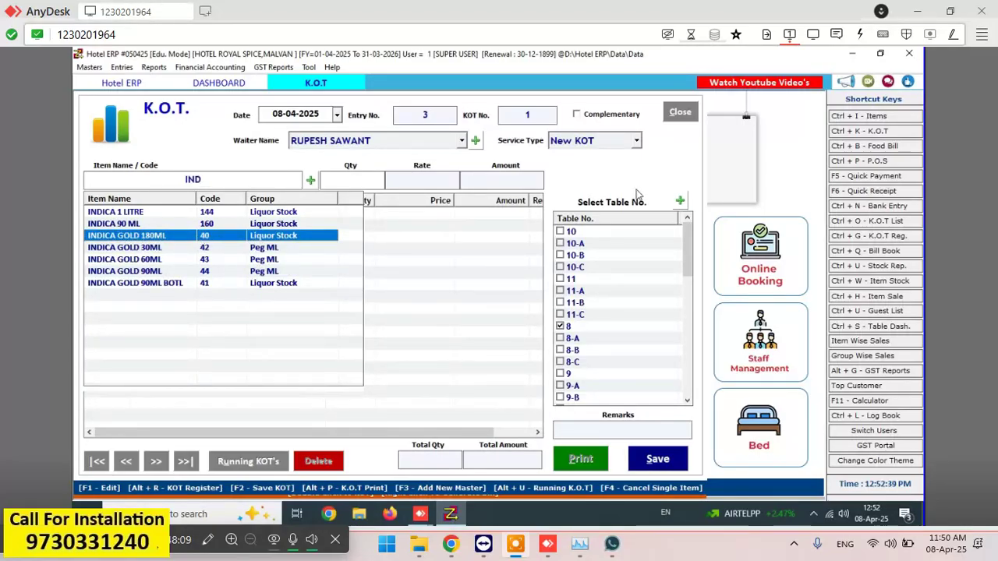
left_click(636, 141)
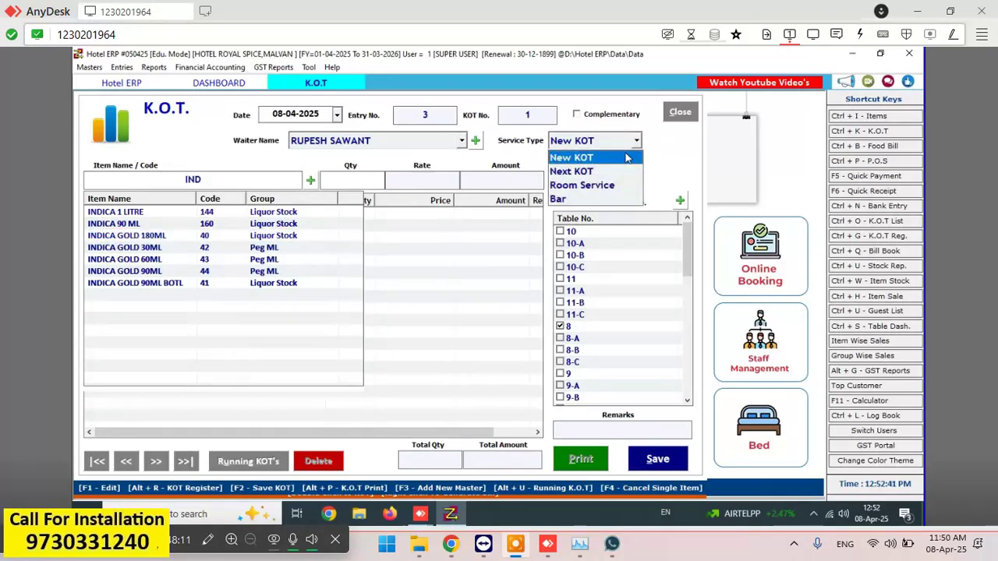
left_click(601, 200)
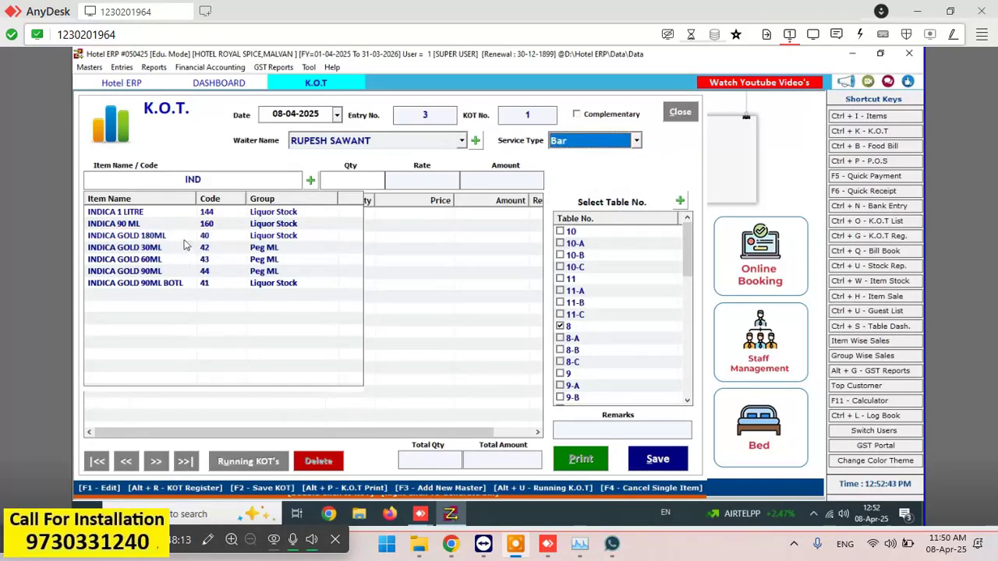
- Add INDICA GOLD 180ML to the order with quantity 1
left_click(224, 183)
type("IND")
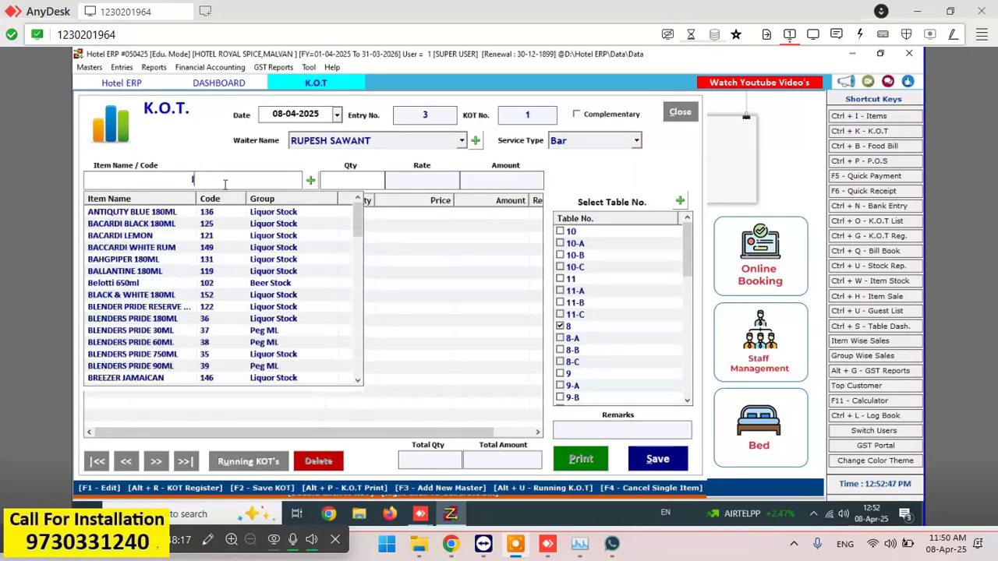
key("Down")
key("Down")
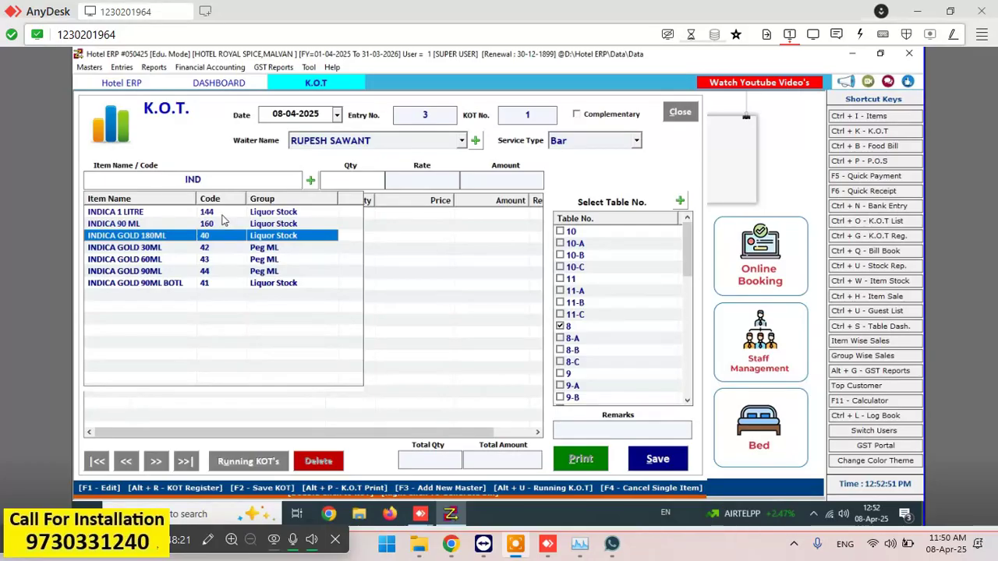
key("Return")
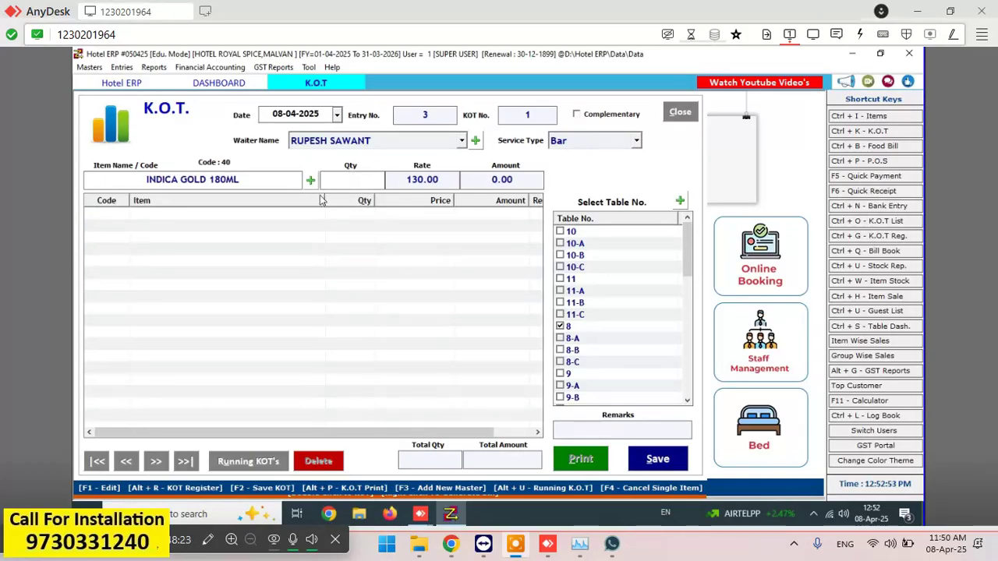
type("1")
key("Return")
- Add MINRAL WATER 500ML and SNACK, one each, bringing the total to 150.00
type("WATE")
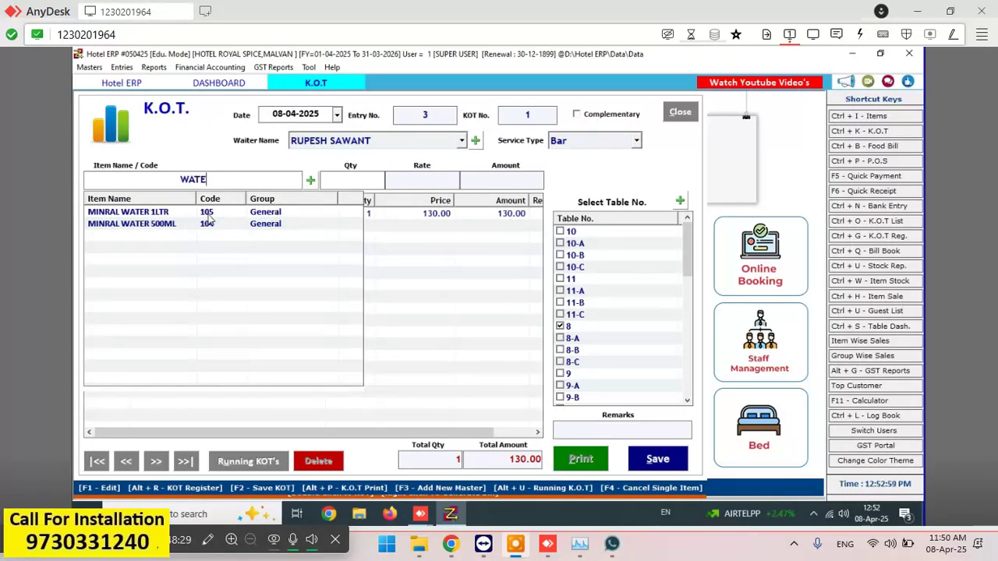
key("Down")
key("Down")
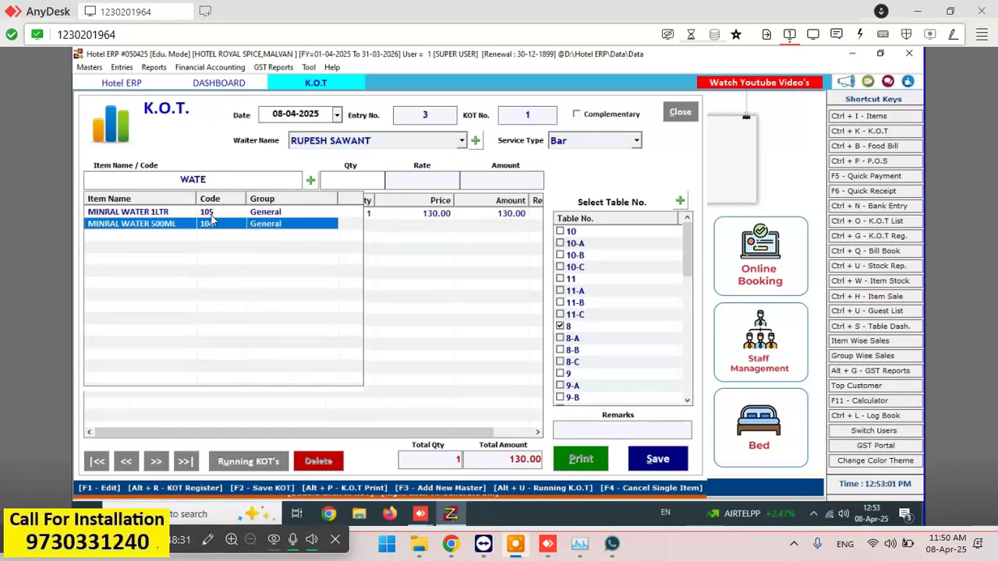
key("Return")
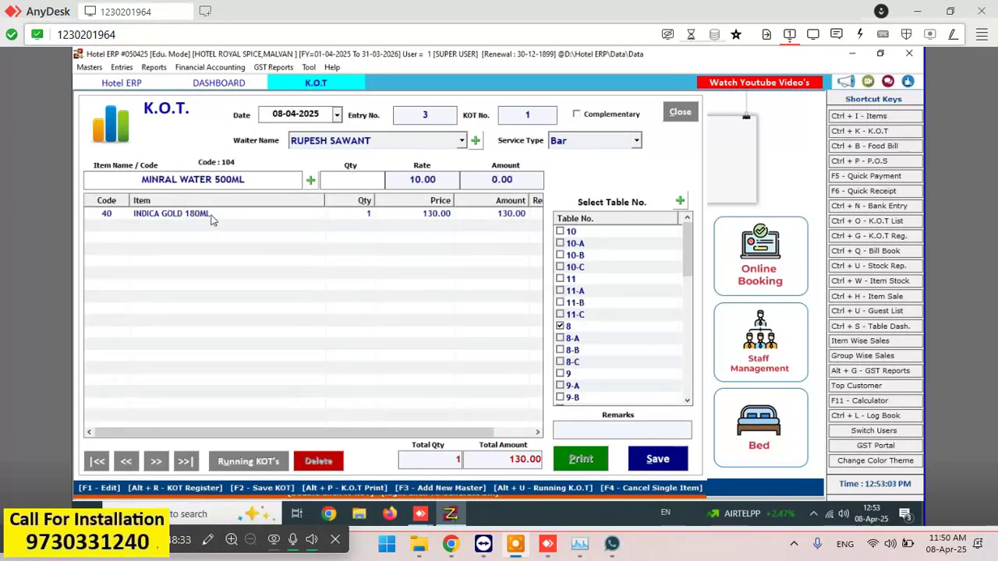
type("1")
key("Return")
type("SN")
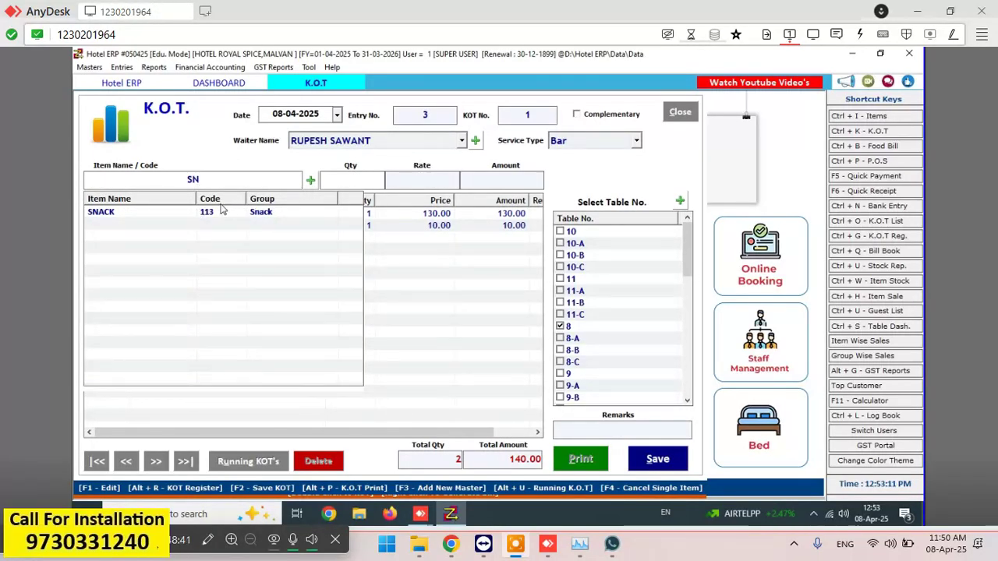
key("Down")
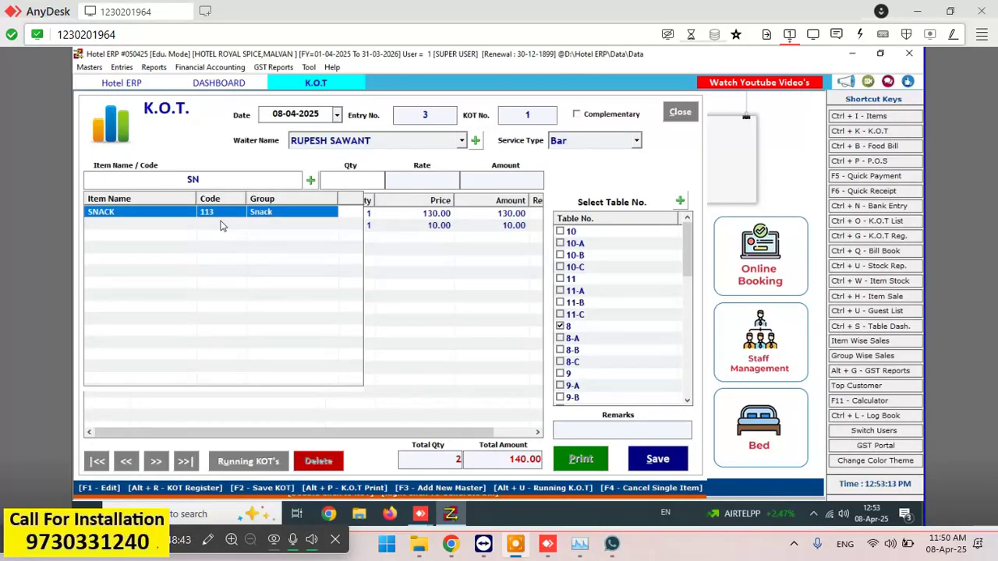
key("Return")
type("1")
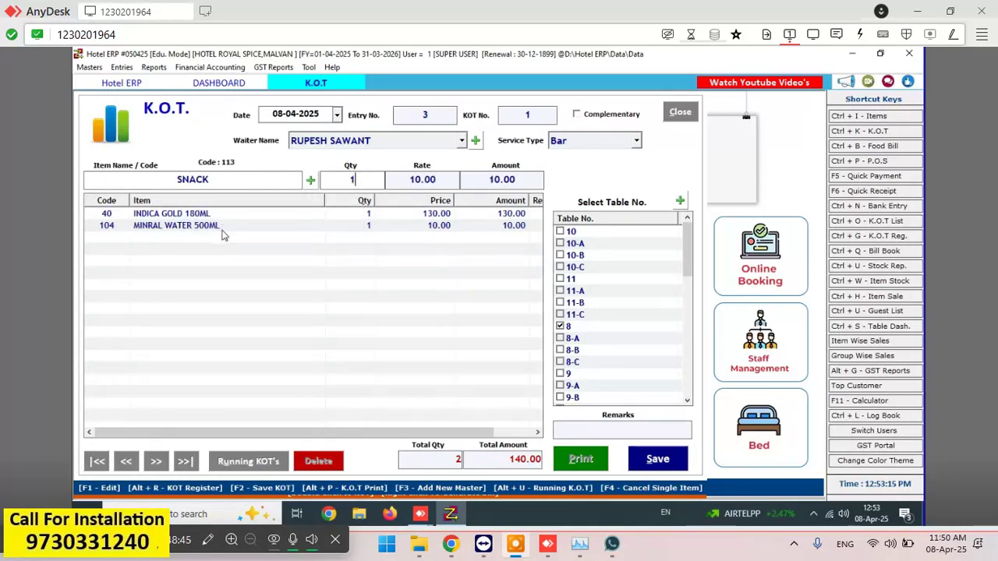
key("Return")
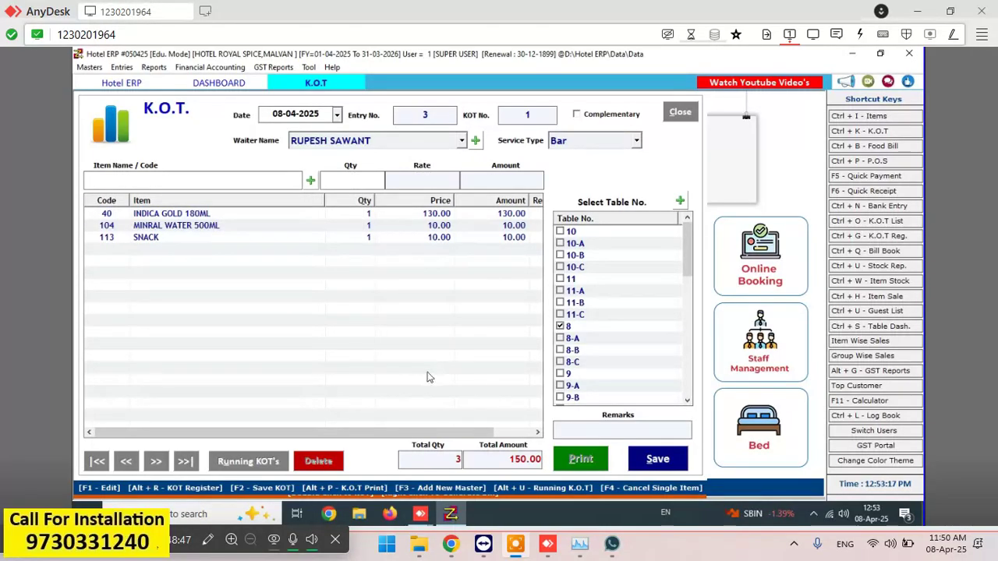
- Save the table 8 Bar KOT, dismiss its print preview and close the KOT form
left_click(671, 461)
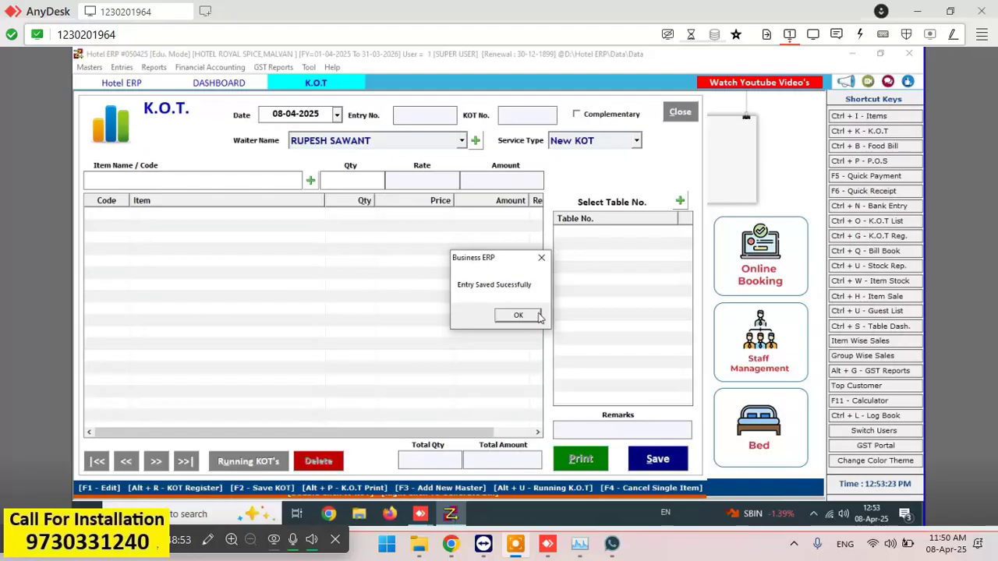
left_click(538, 315)
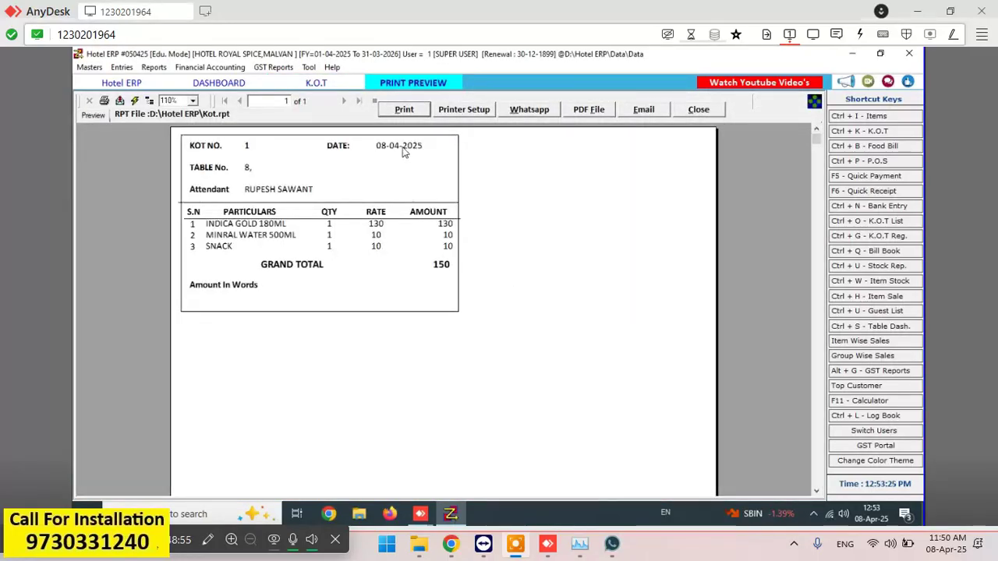
left_click(700, 110)
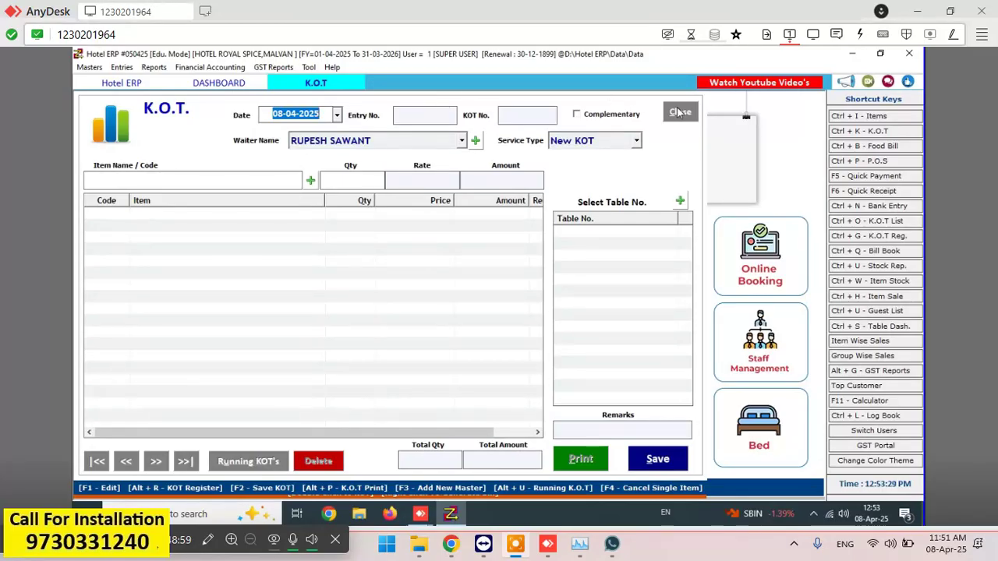
left_click(679, 112)
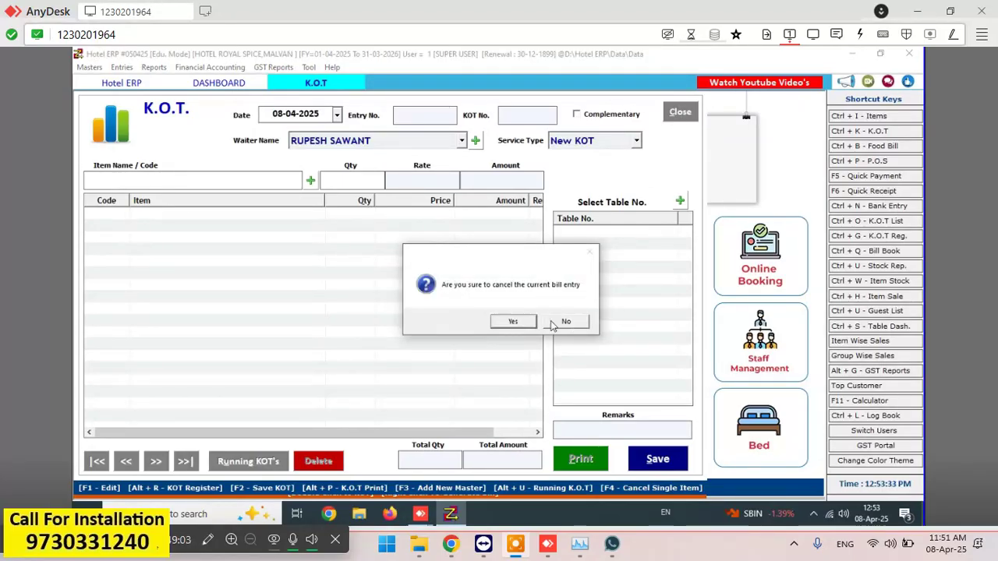
left_click(513, 322)
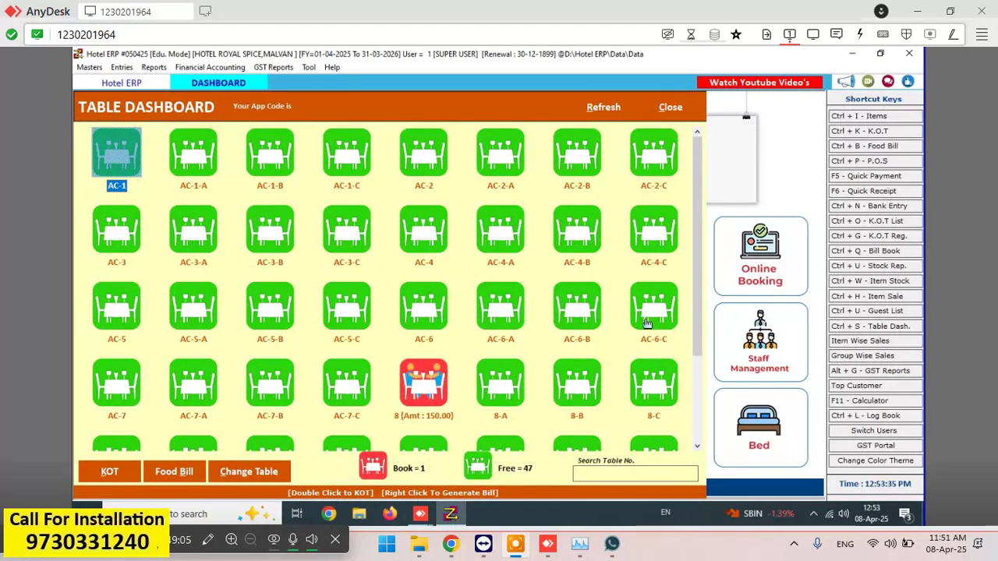
- Bring up the Food Bill for table 8 showing the 150.00 total
double_click(434, 399)
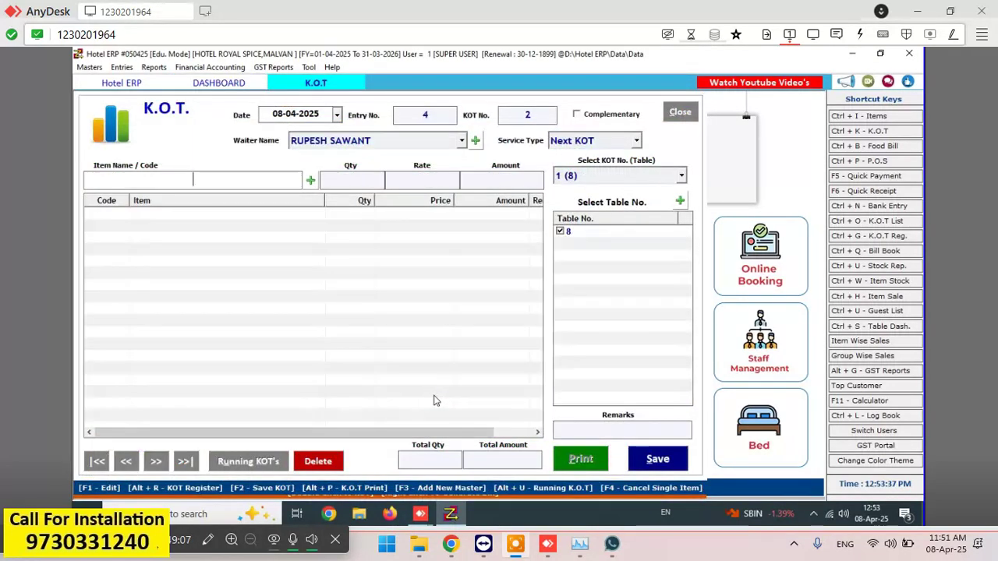
left_click(205, 84)
left_click(435, 425)
left_click(192, 475)
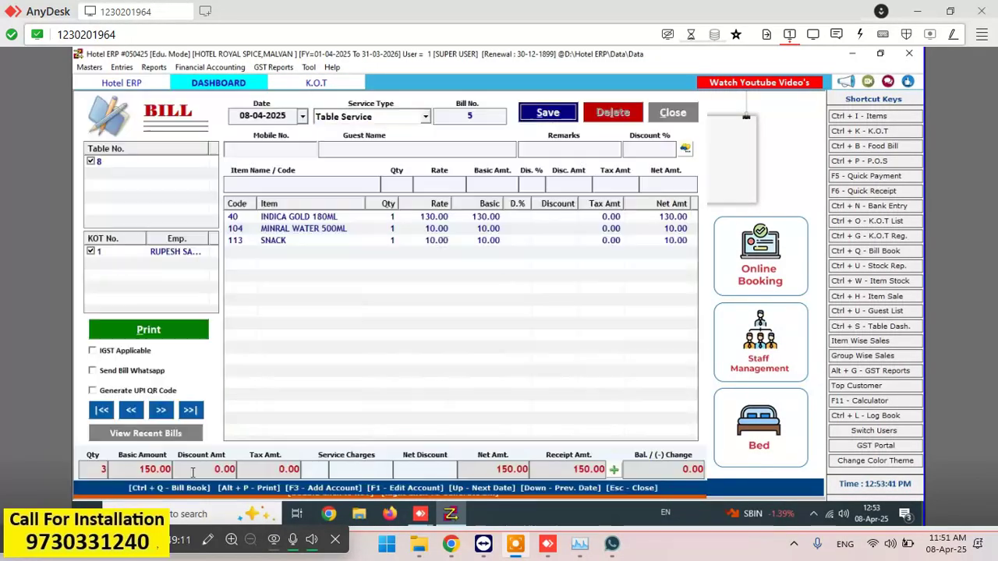
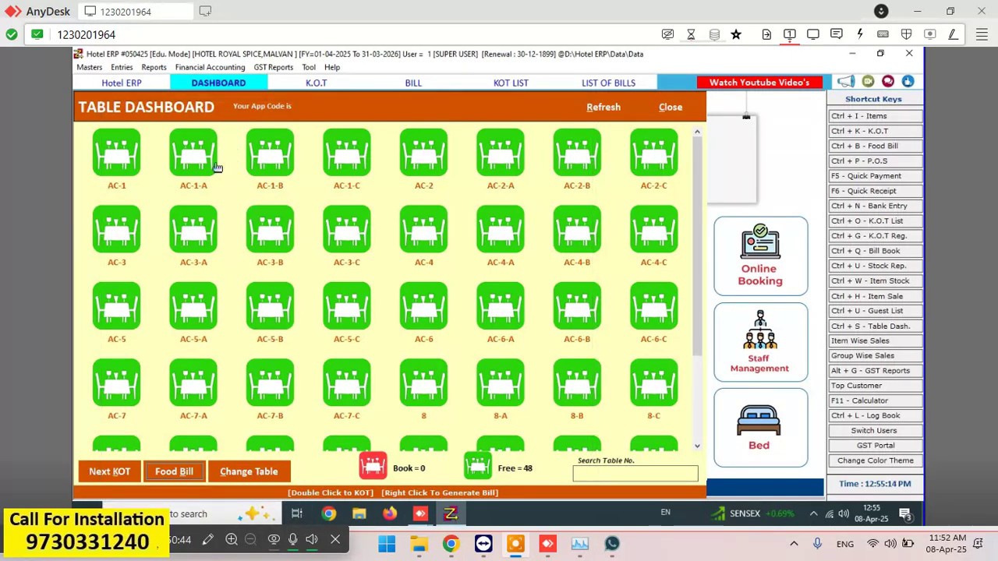
- Select table AC-1 on the Table Dashboard
left_click(112, 167)
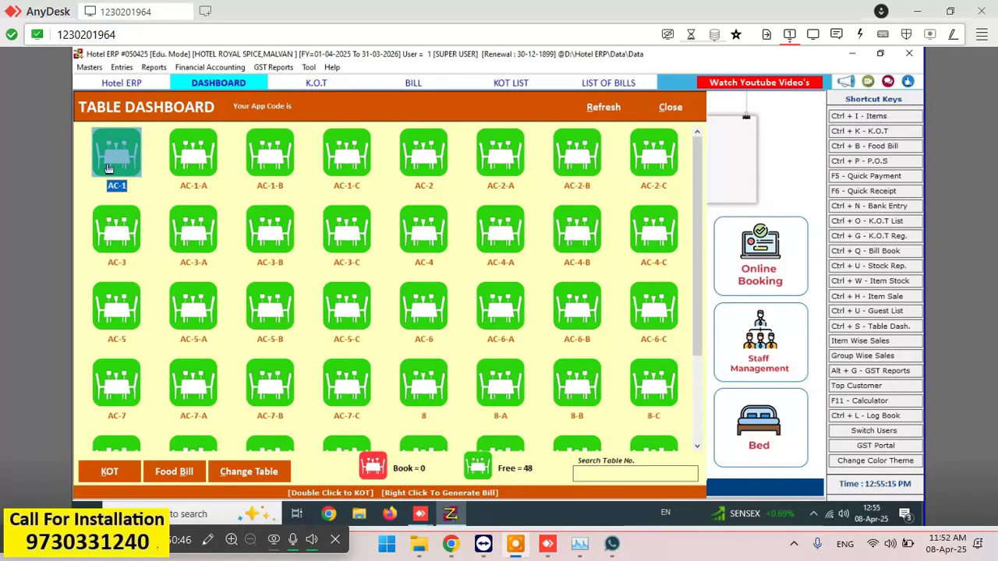
- Start a new KOT for table AC-1 and pick ROYAL STAG 180ML by searching 'ROYAL'
double_click(109, 168)
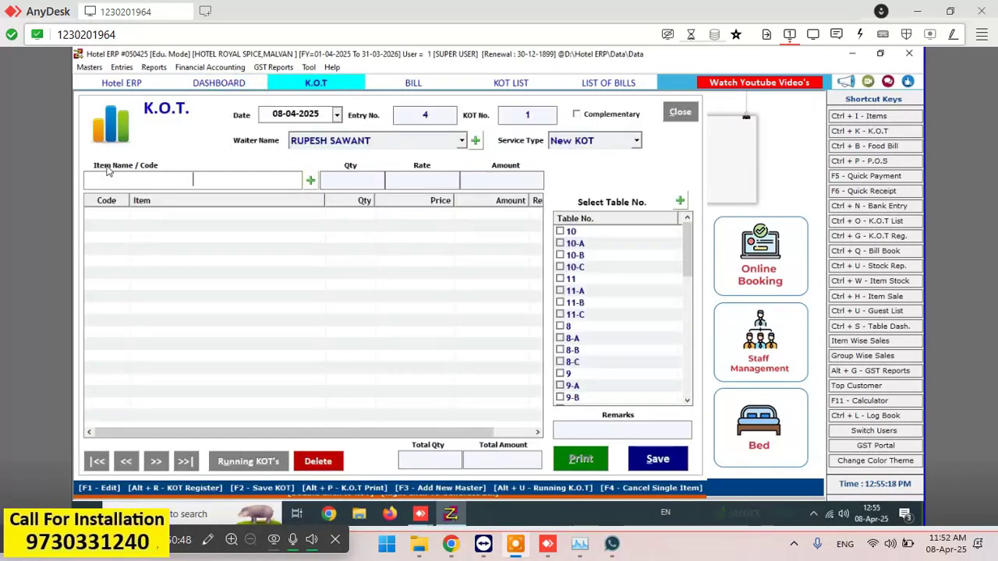
type("R")
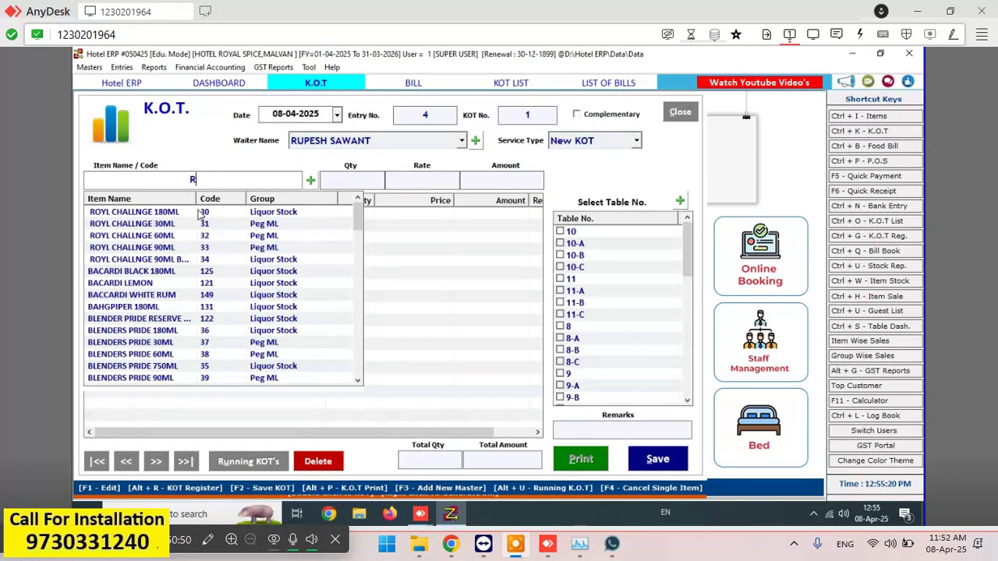
type("OY")
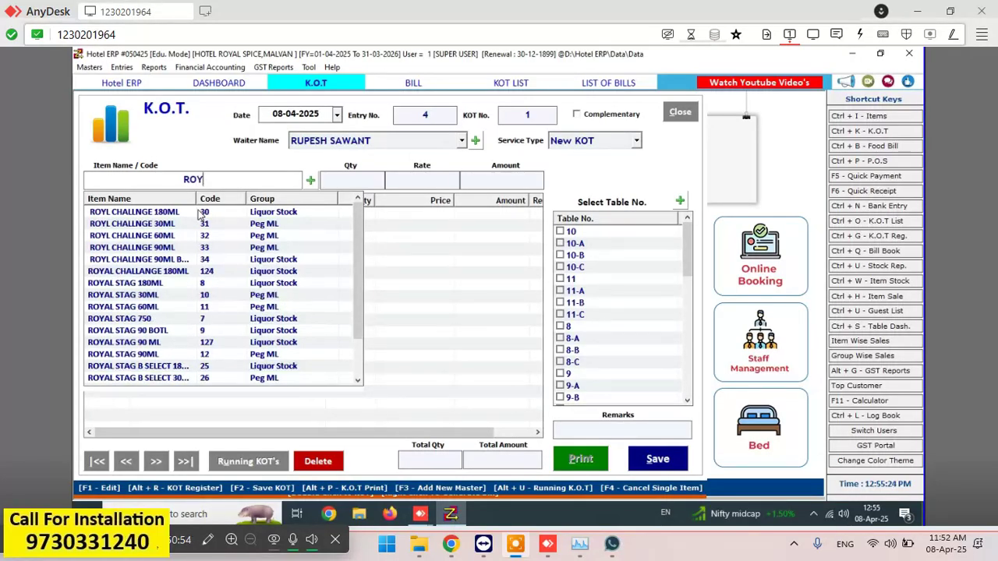
type("AL")
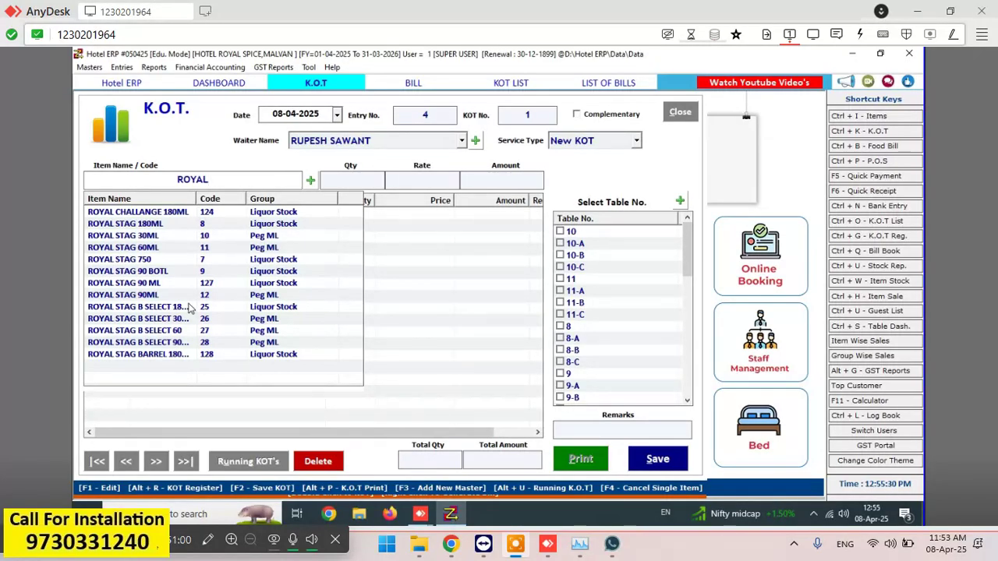
key("Down")
key("Down")
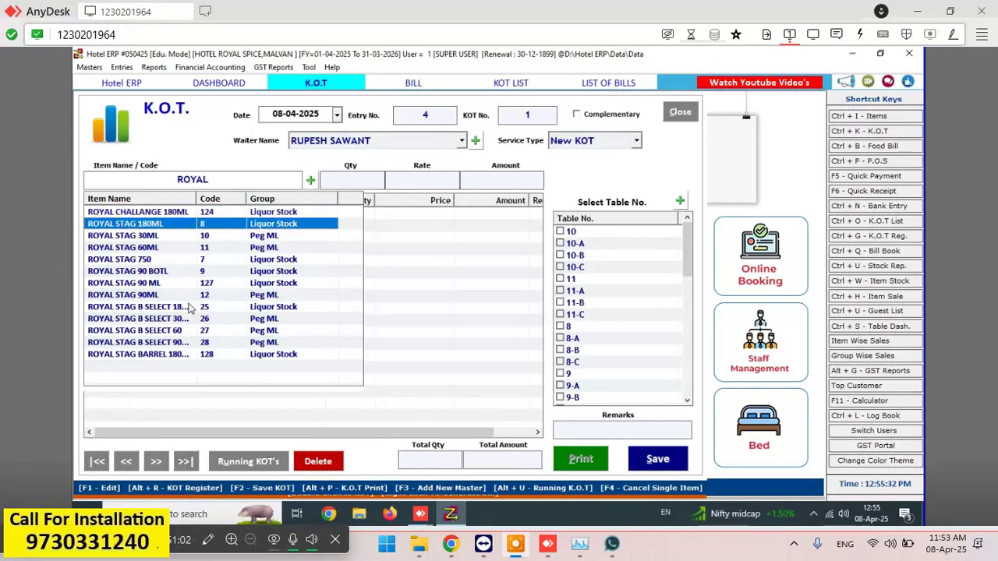
key("Return")
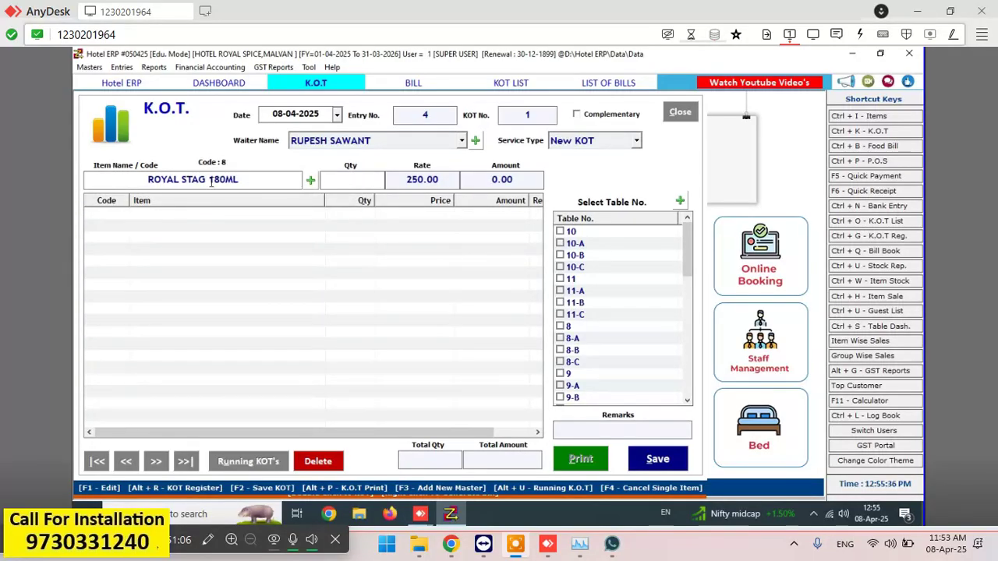
left_click_drag(148, 180, 209, 180)
- Set ROYAL STAG 180ML's Table Service rate to 260 and Bar rate to 250, then save
key("F1")
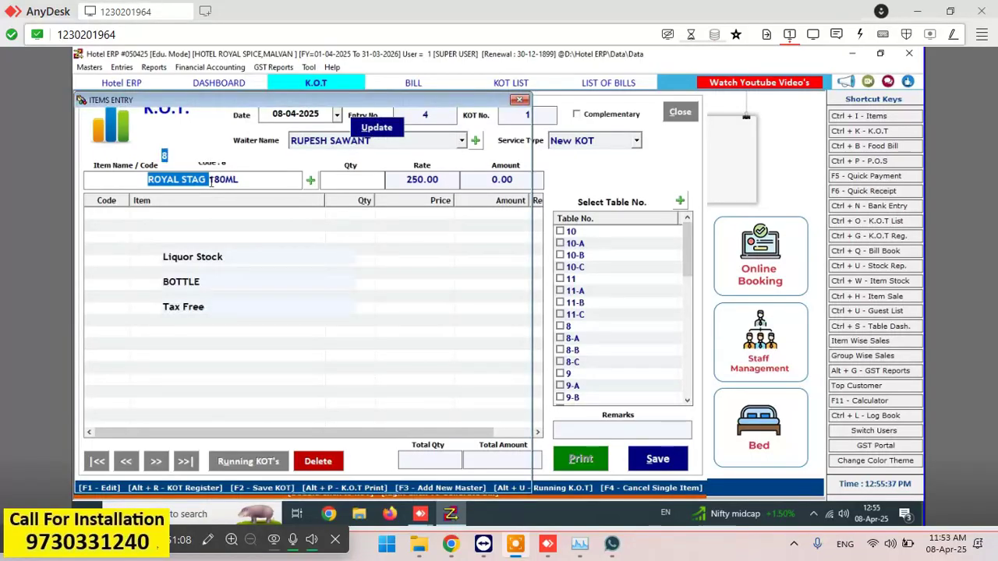
left_click(145, 382)
key("BackSpace")
key("BackSpace")
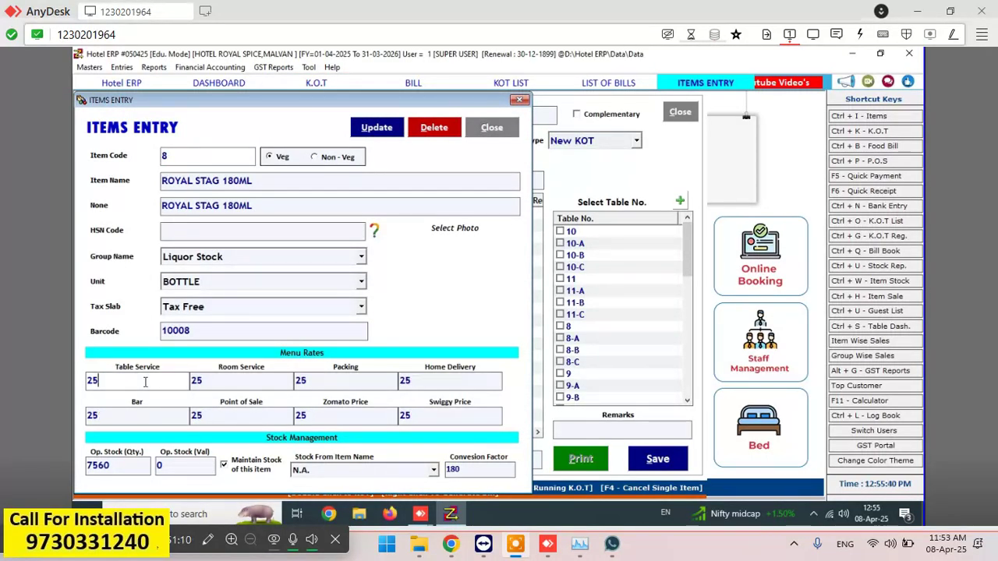
type("60")
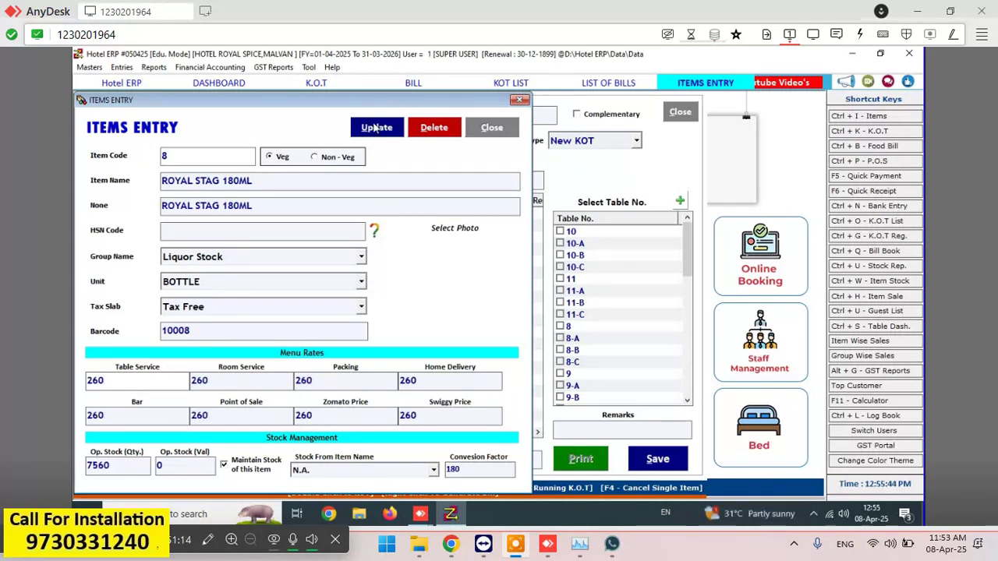
left_click(137, 417)
key("BackSpace")
key("BackSpace")
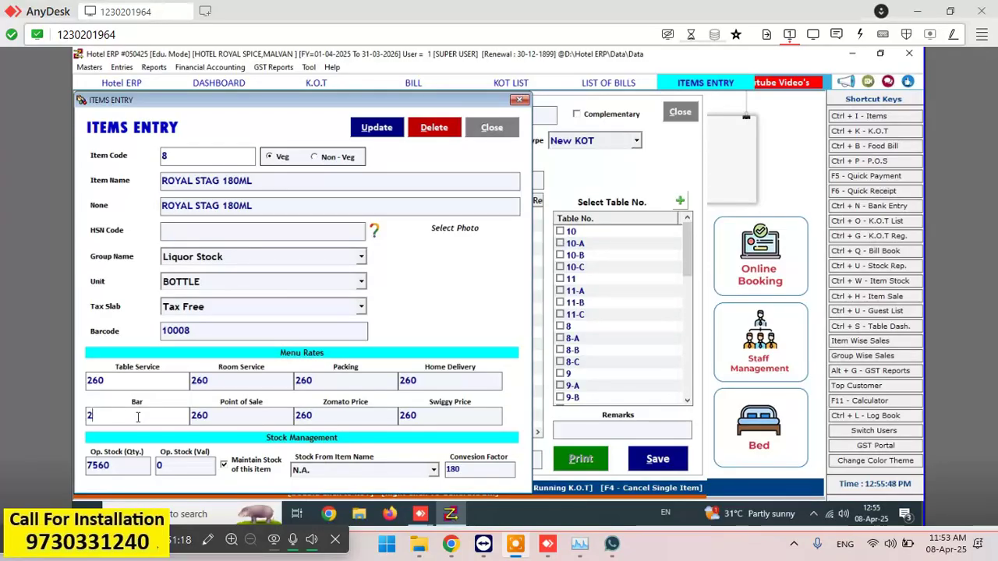
type("50")
left_click(371, 129)
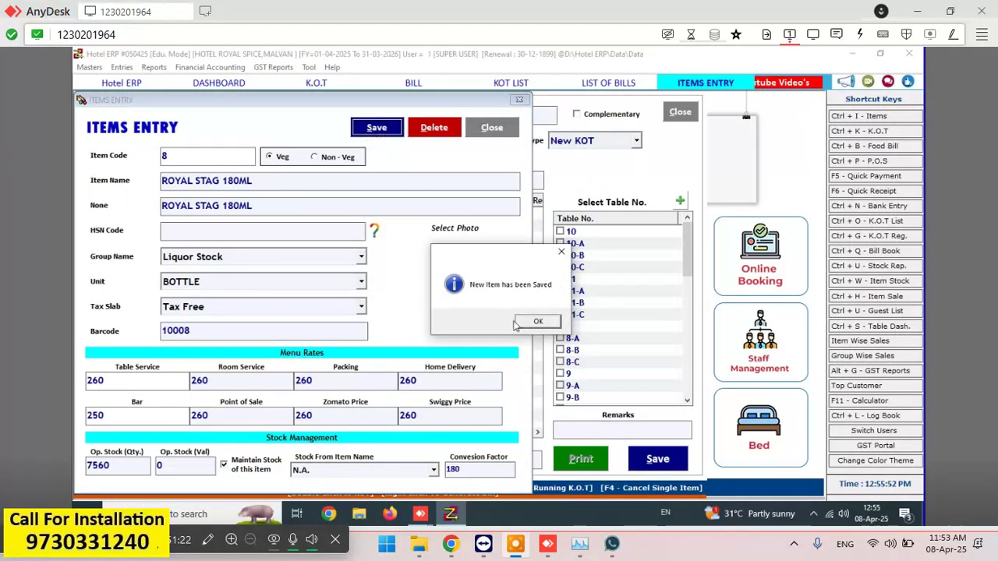
left_click(538, 323)
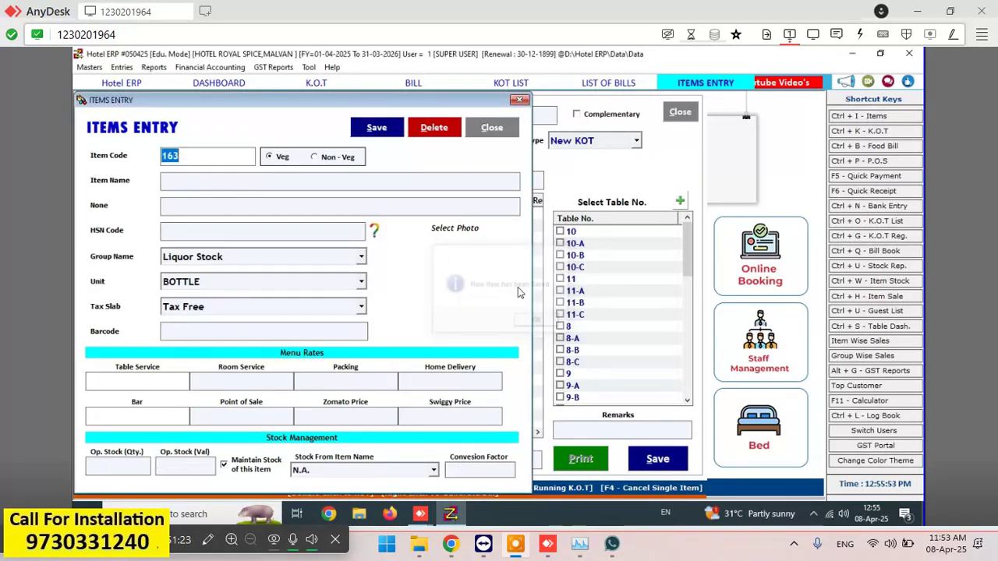
left_click(510, 130)
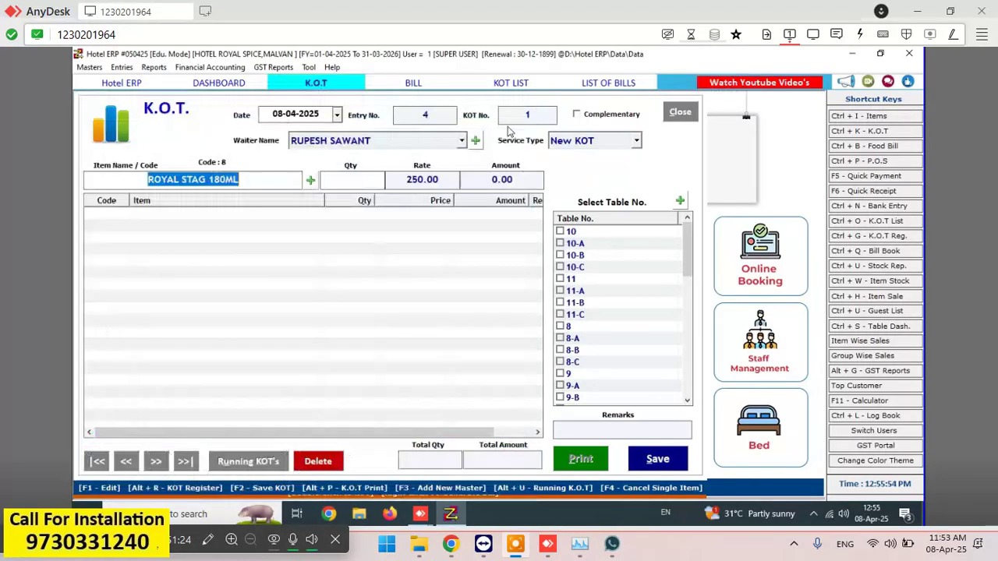
- Order 1 ROYAL STAG 180ML with service type New KOT
left_click(357, 184)
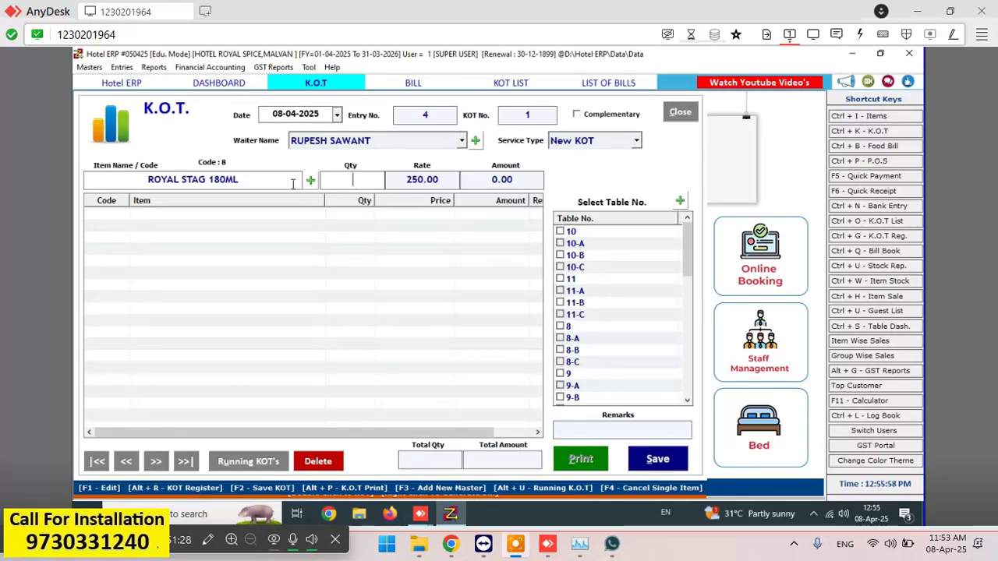
type("1")
left_click(601, 145)
left_click(601, 158)
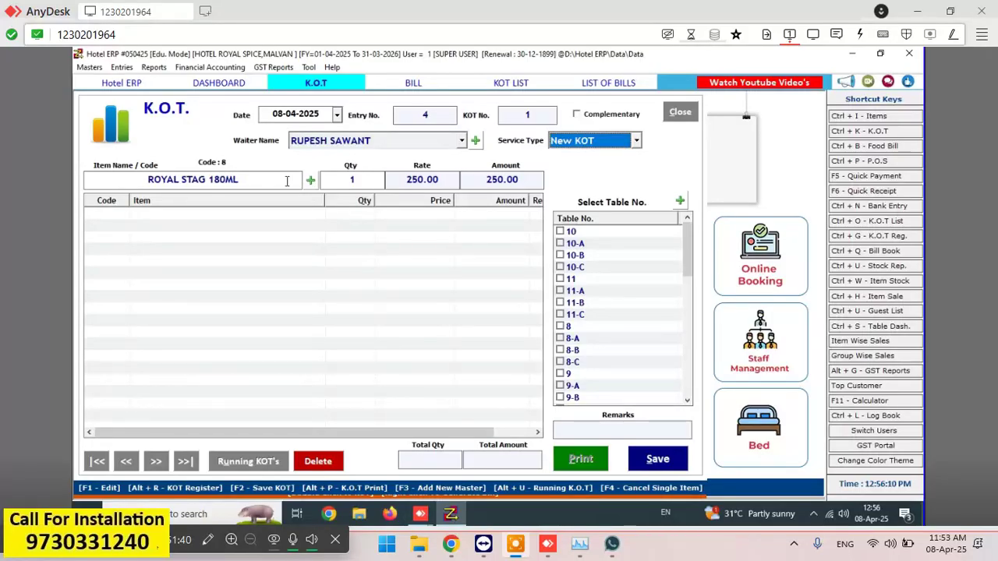
- Add 1 MINRAL WATER 1LTR to the KOT and save it at 280.00
left_click(287, 181)
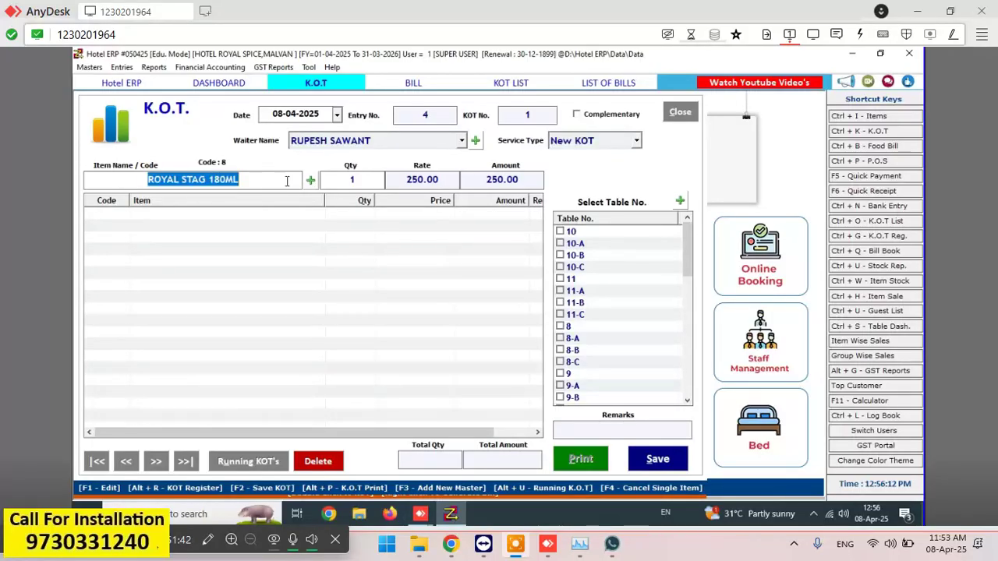
key("BackSpace")
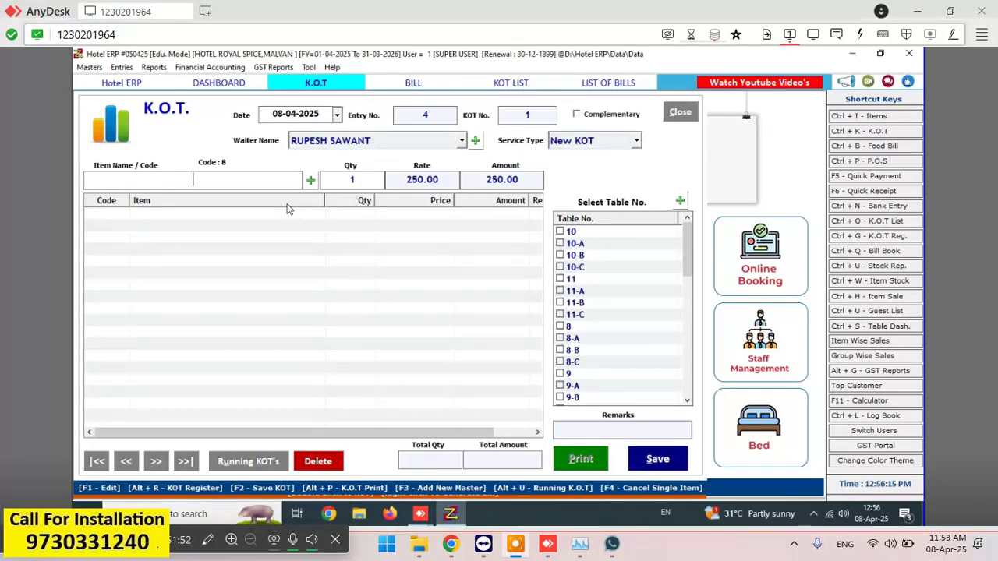
type("RPO")
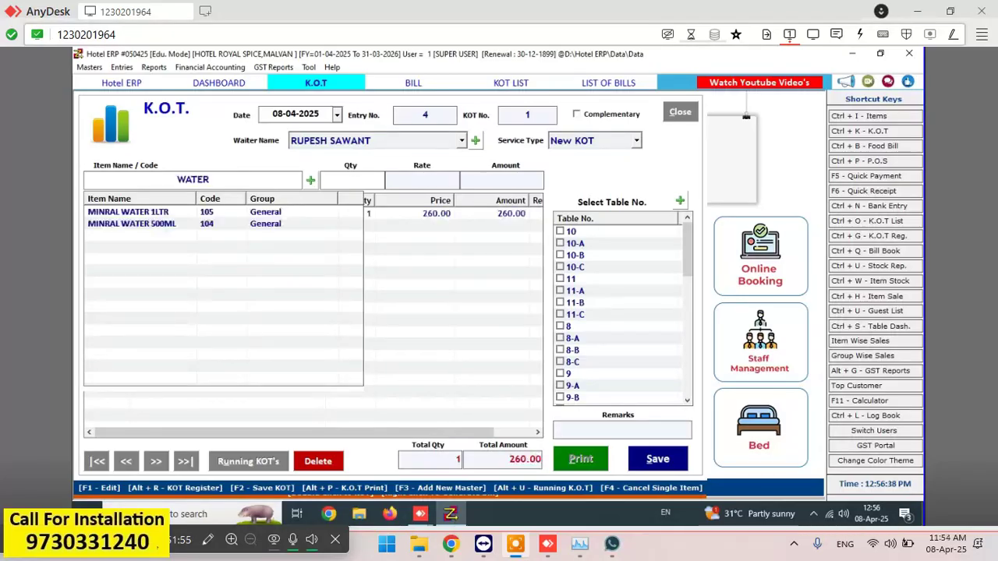
key("Down")
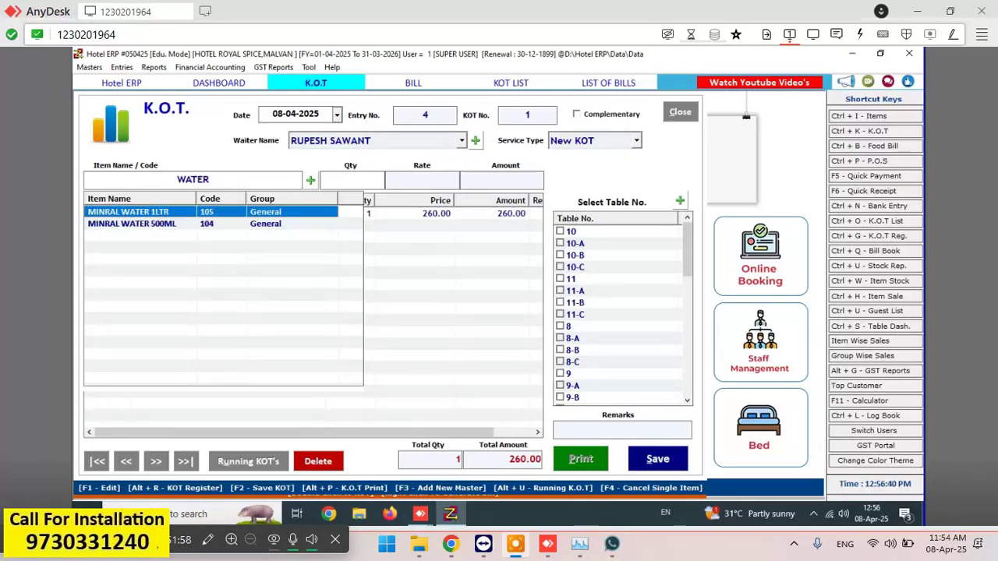
key("Return")
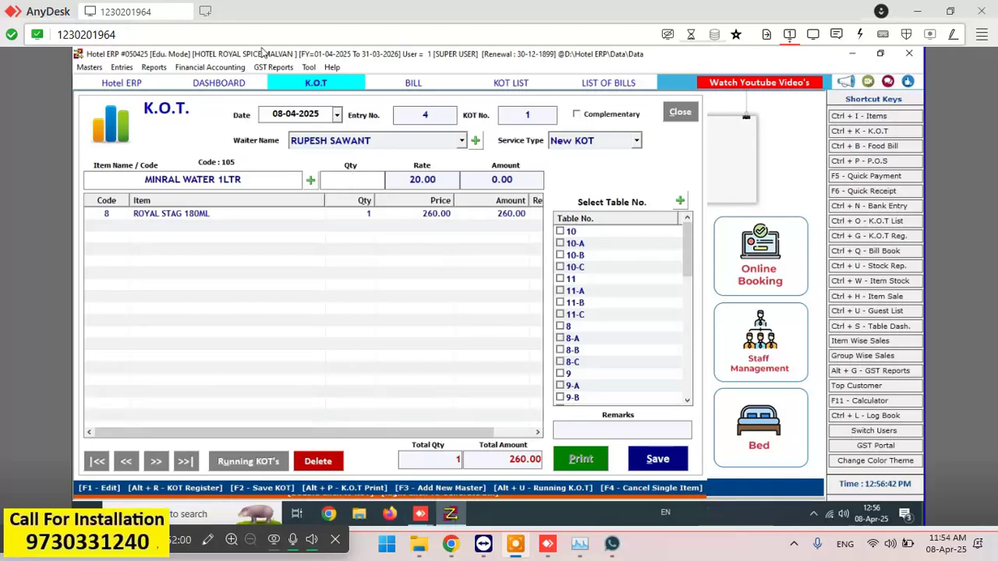
type("1")
key("Return")
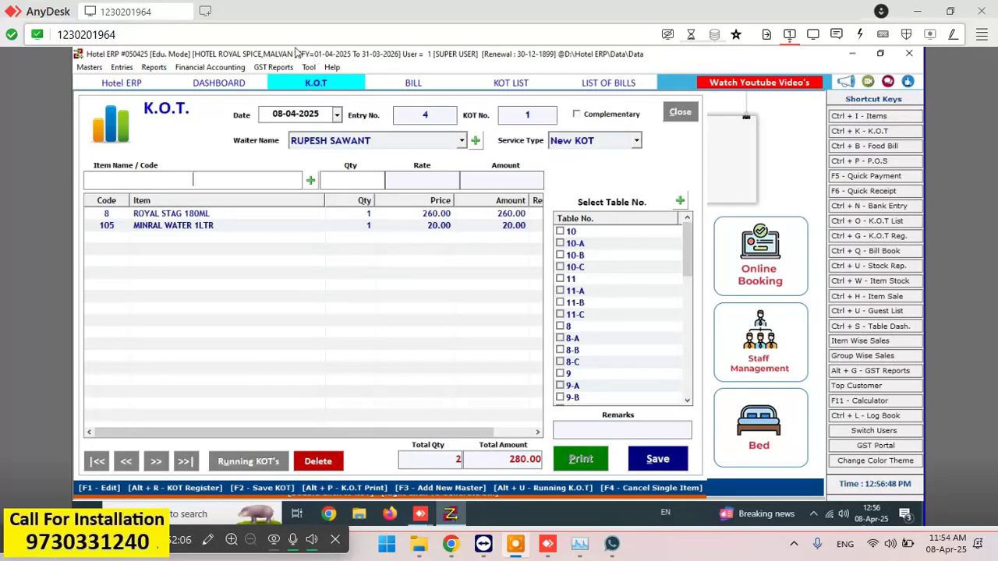
left_click(657, 460)
- Dismiss the save message and print preview, and close the KOT form back to the dashboard
left_click(527, 318)
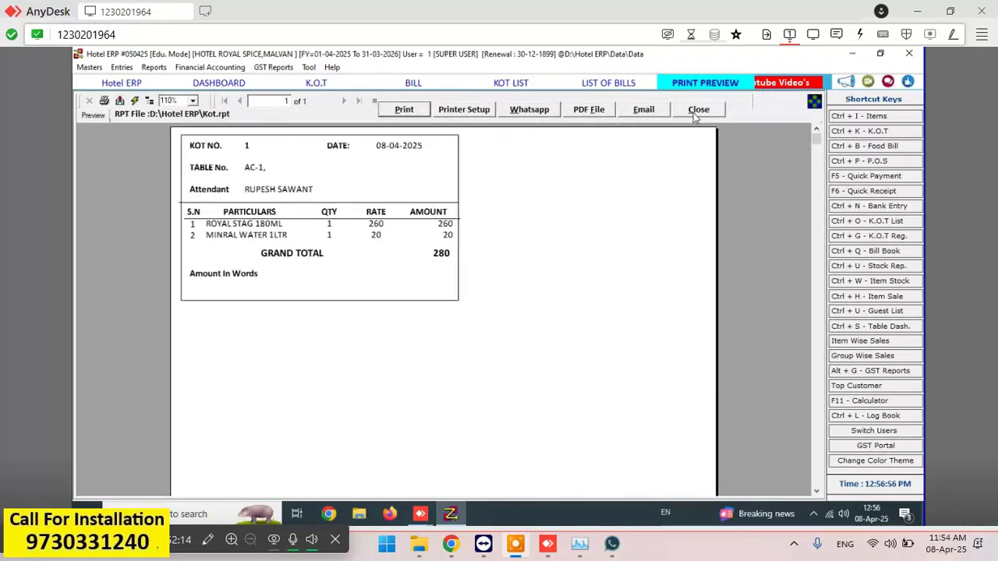
left_click(698, 111)
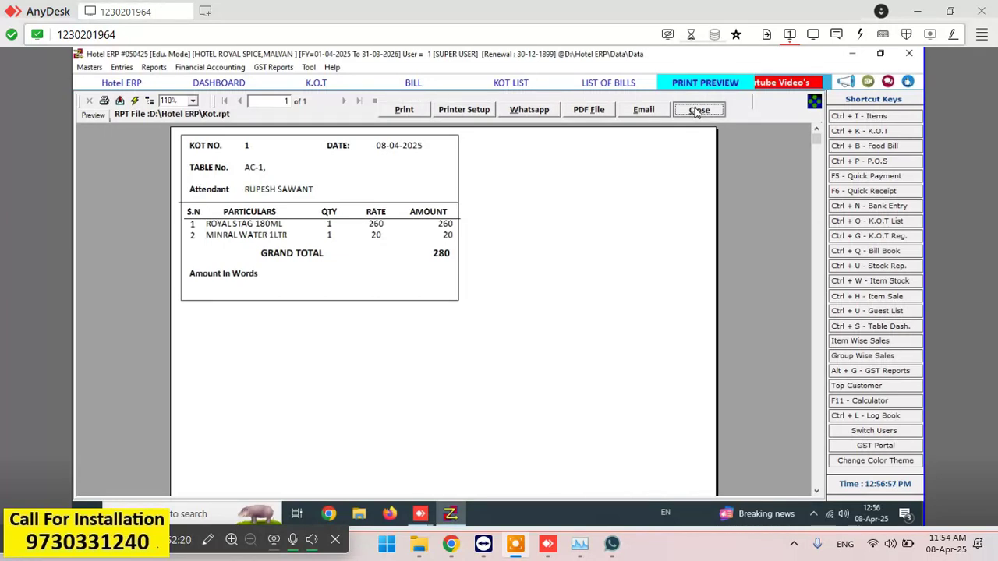
left_click(698, 110)
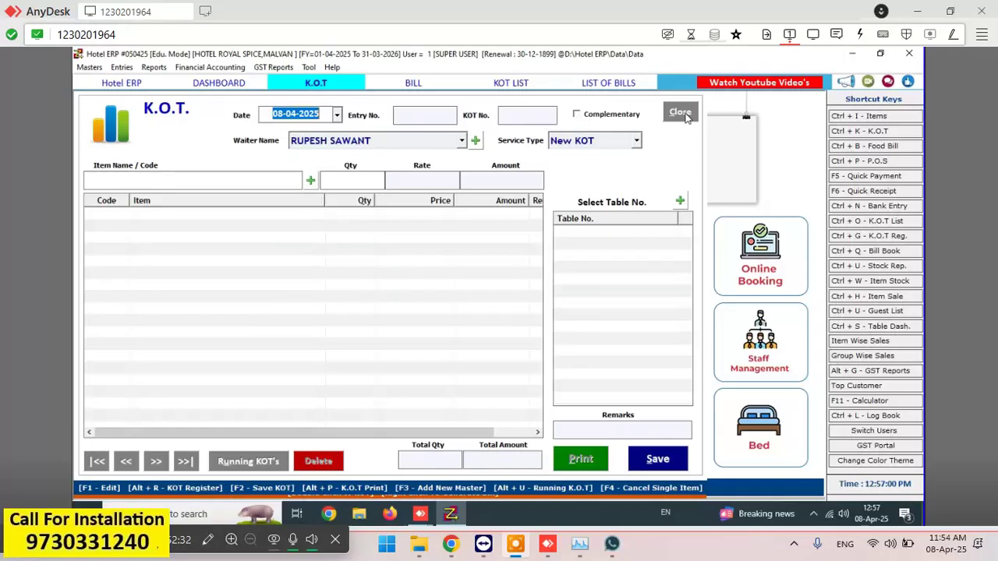
left_click(686, 116)
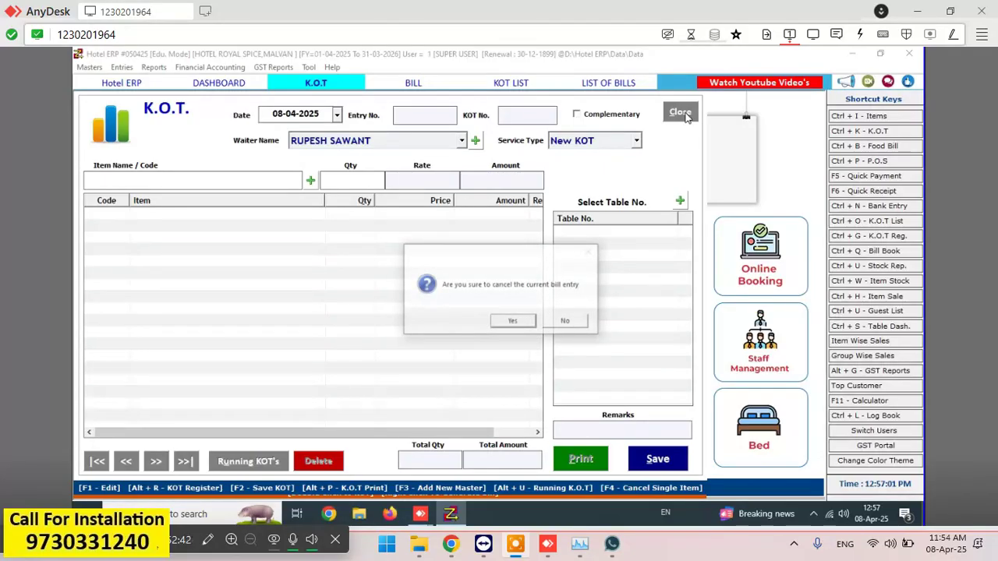
key("Return")
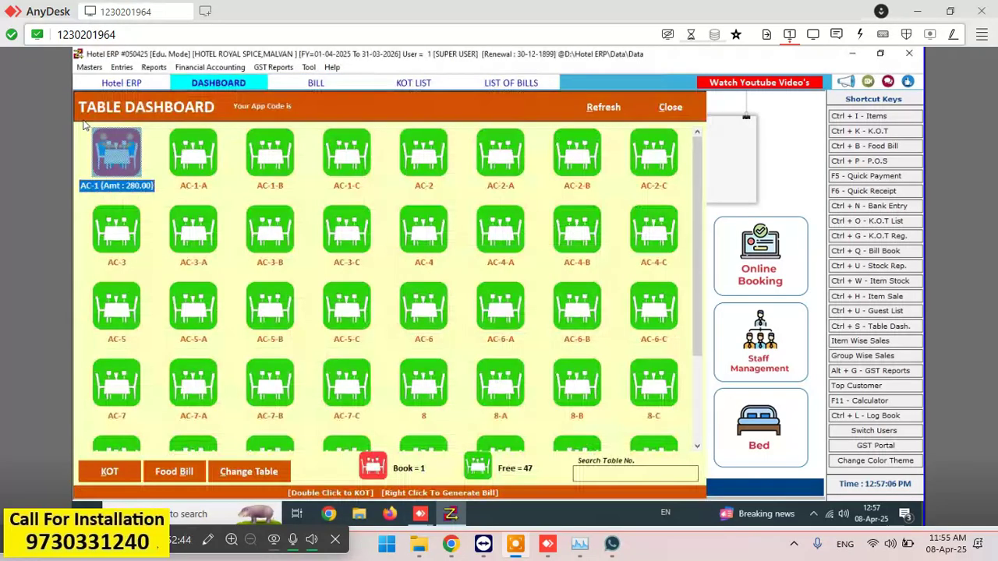
- Relaunch Hotel ERP and log into HOTEL ROYAL SPICE with the username and password
key("ctrl+b")
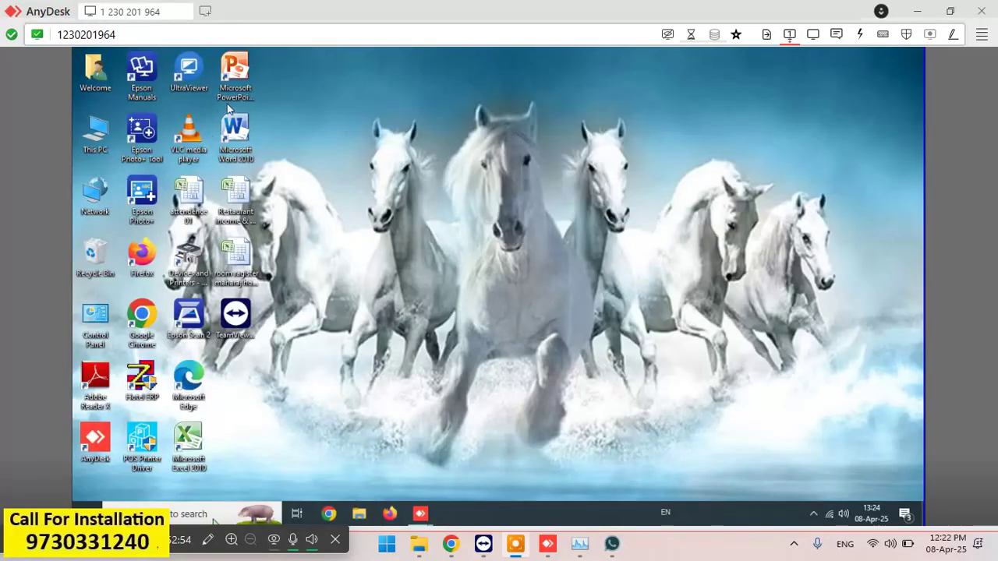
double_click(151, 381)
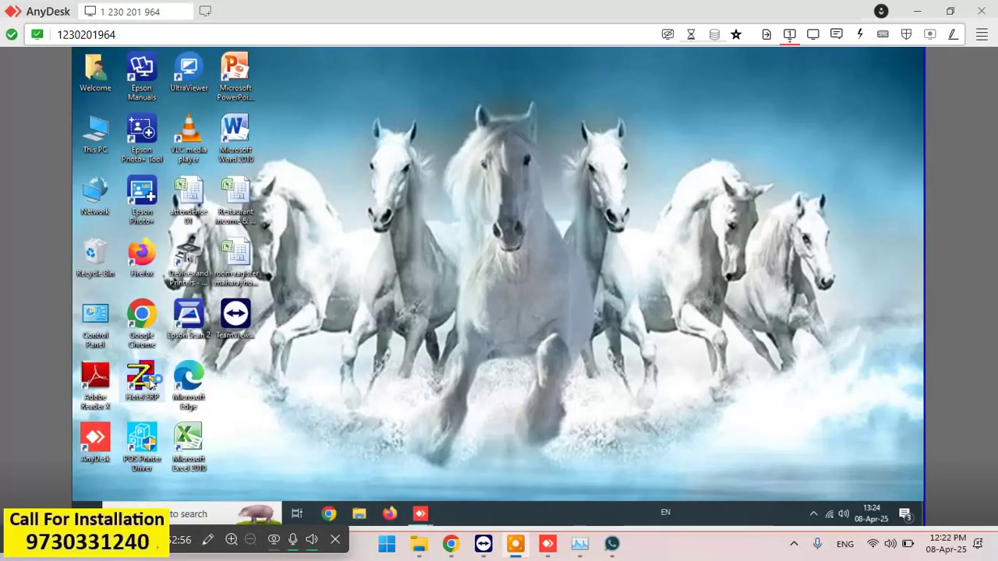
left_click(642, 395)
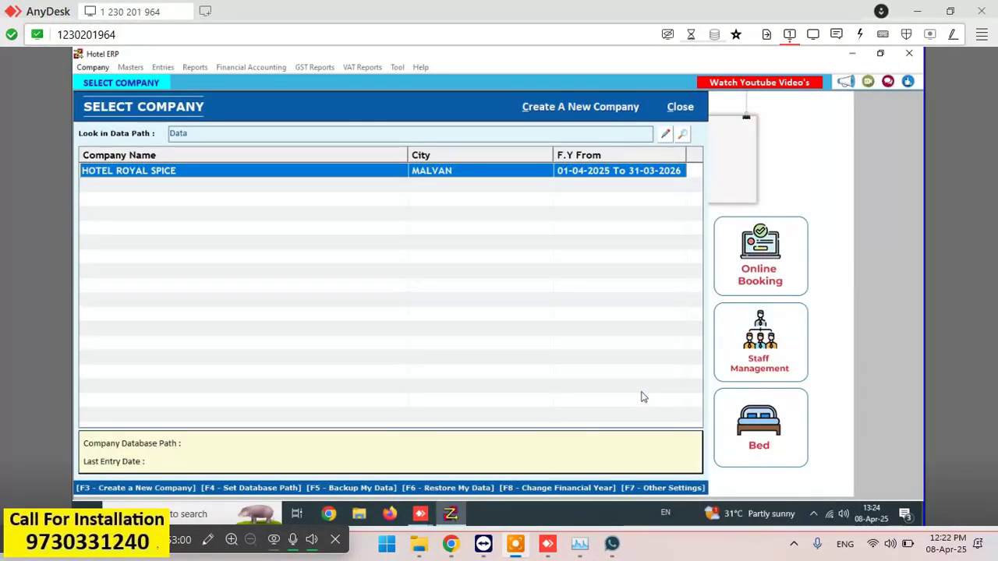
key("Return")
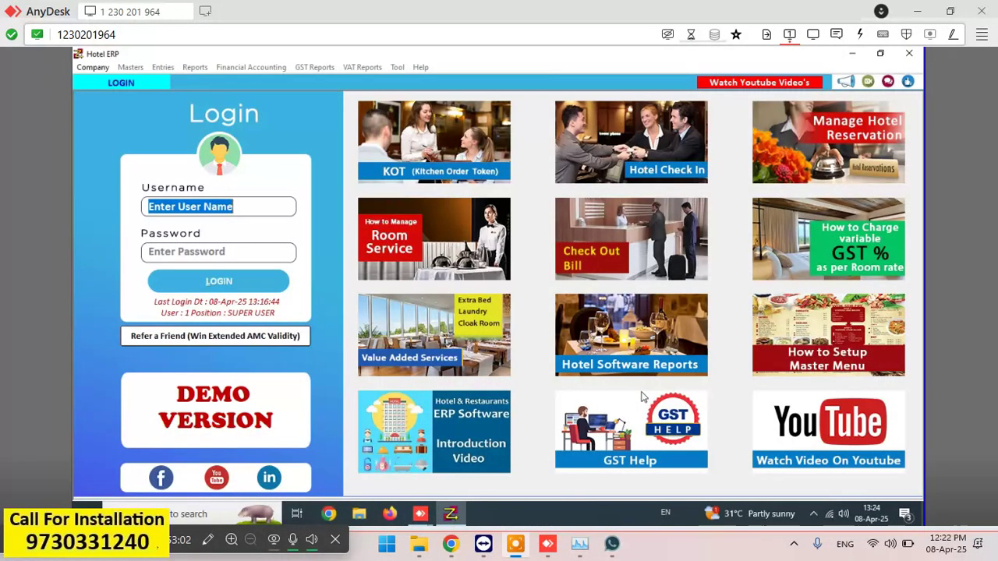
type("1")
key("Return")
type("1")
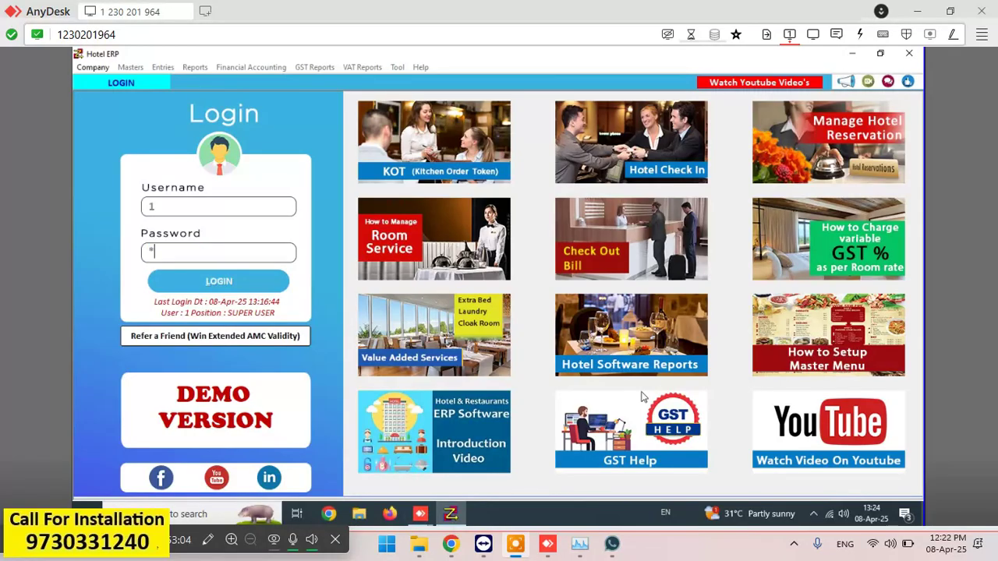
key("Return")
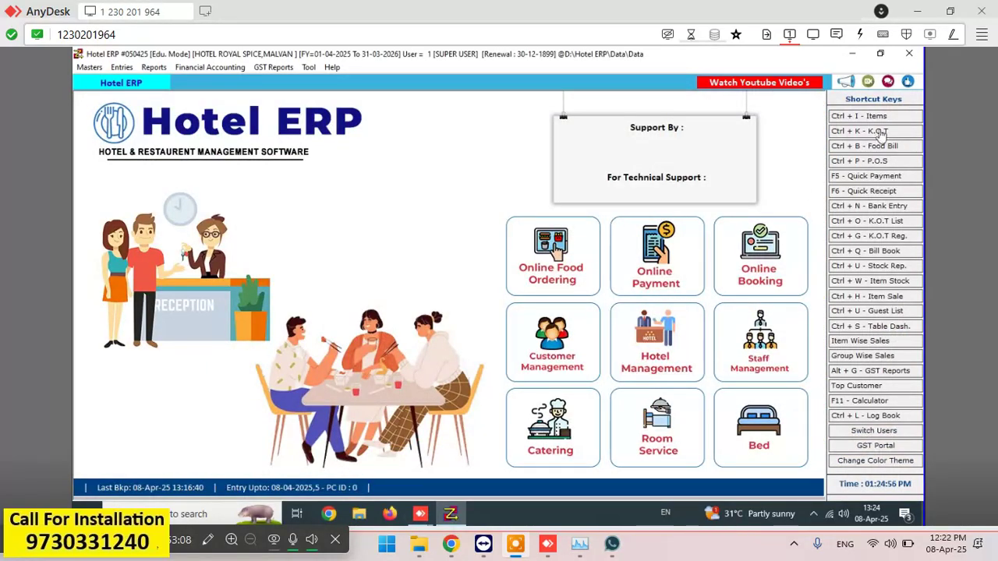
- Filter the Items Book by 'BACA' and open BACARDI LEMON for editing
left_click(881, 117)
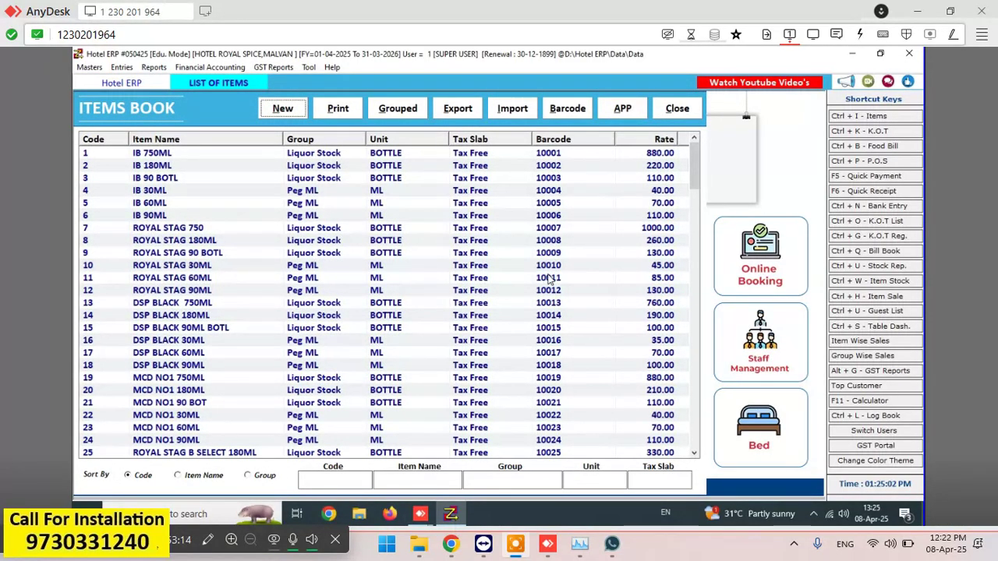
left_click(415, 481)
type("BACA")
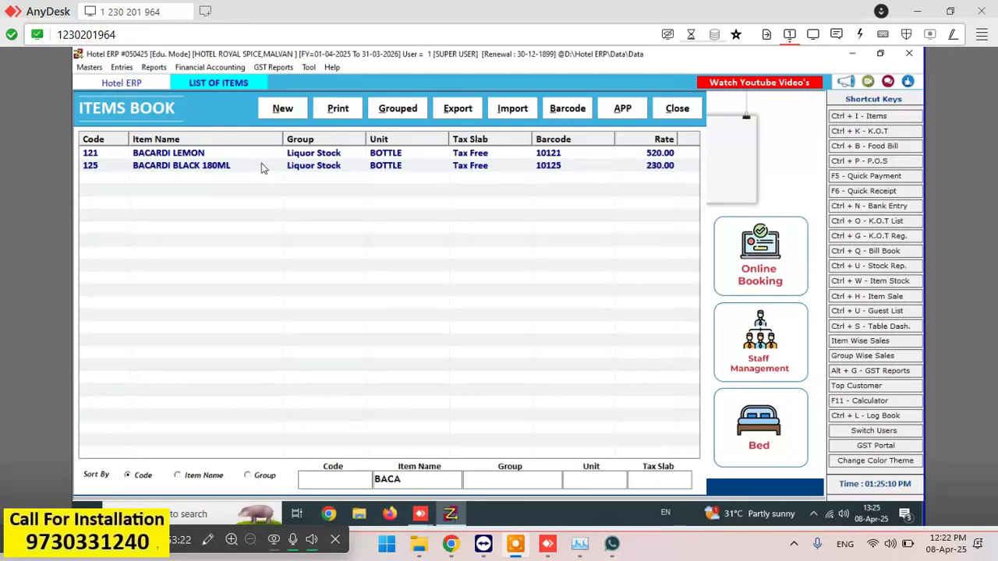
key("Down")
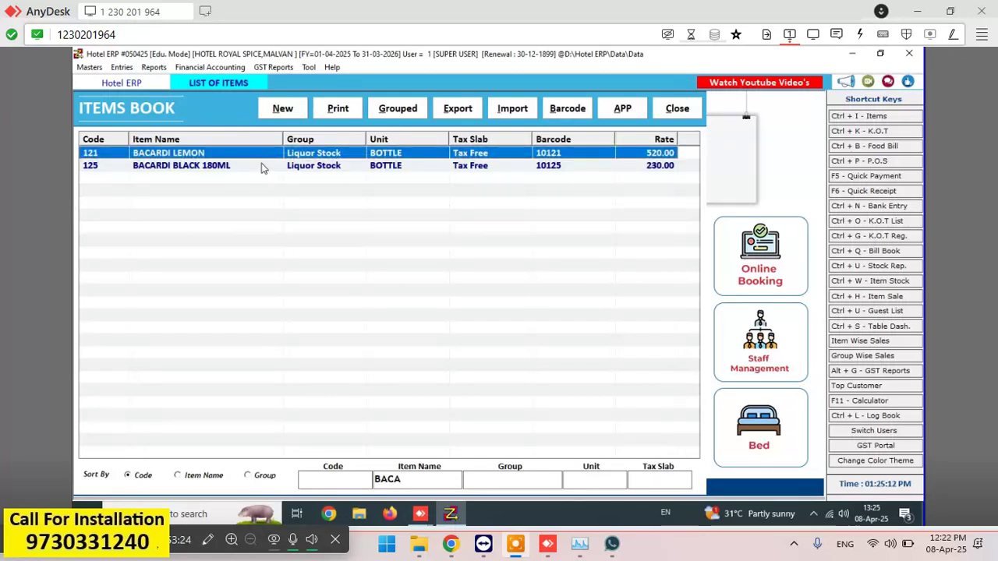
key("Return")
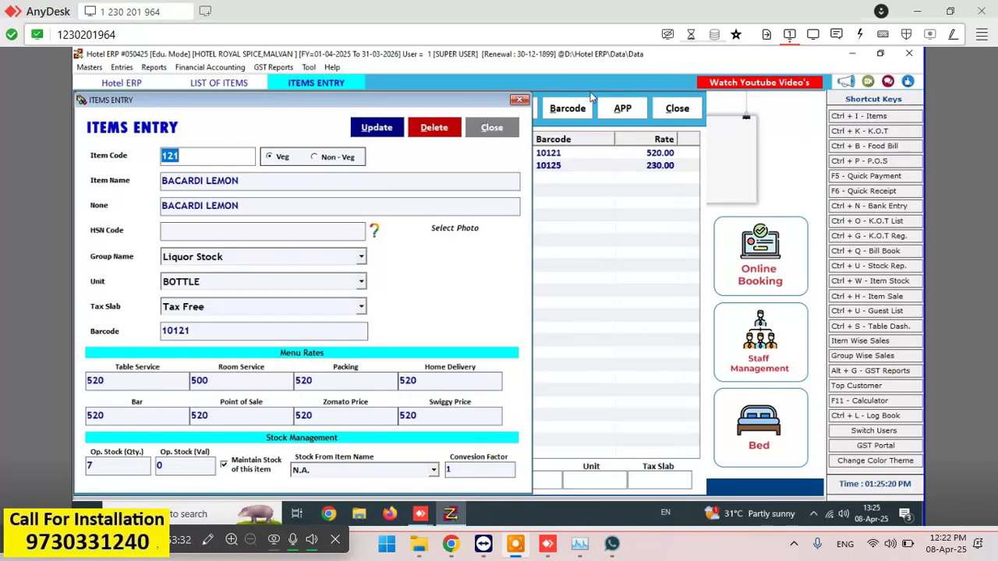
left_click(222, 332)
key("BackSpace")
key("BackSpace")
key("BackSpace")
key("BackSpace")
key("BackSpace")
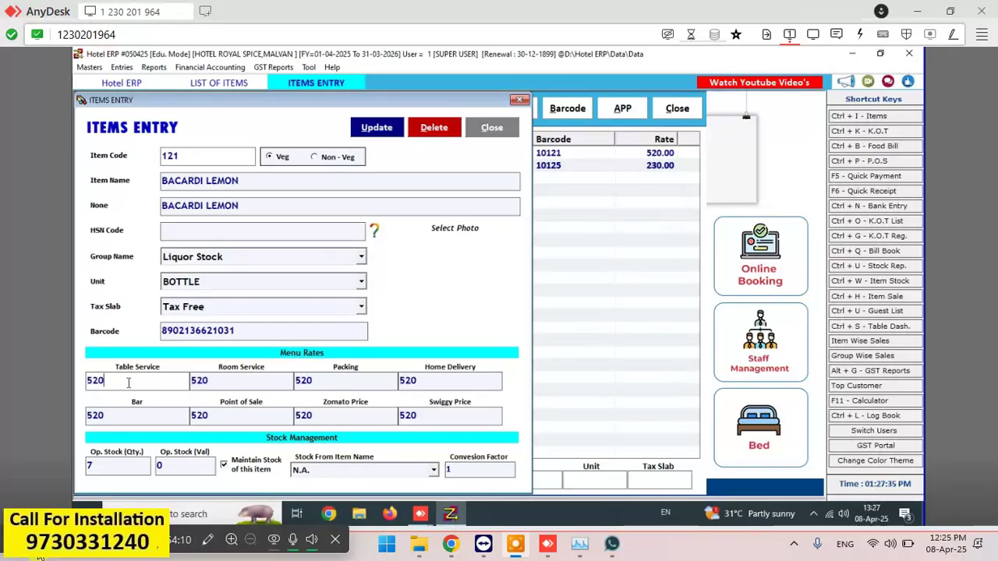
left_click(112, 414)
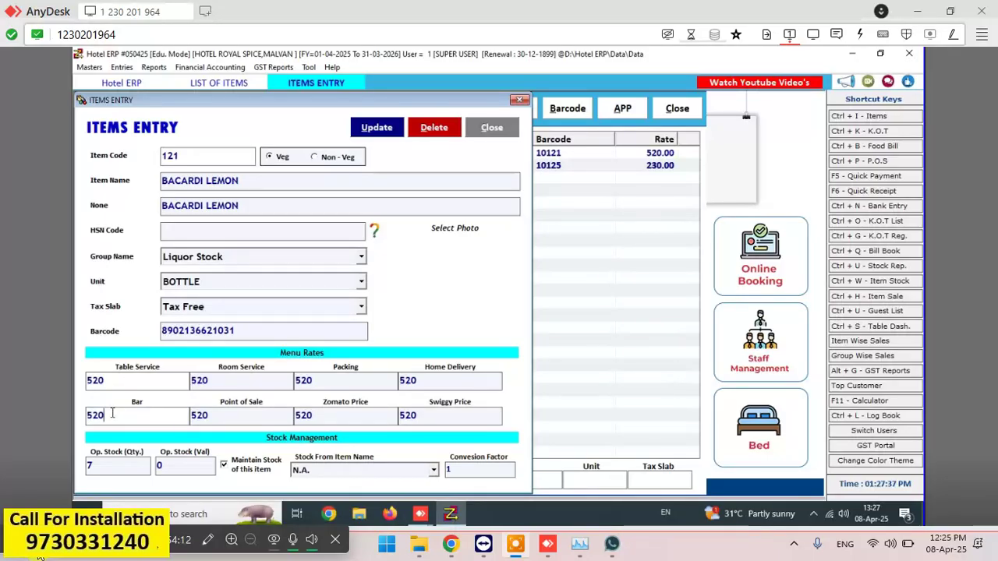
key("BackSpace")
key("BackSpace")
type("00")
left_click(377, 128)
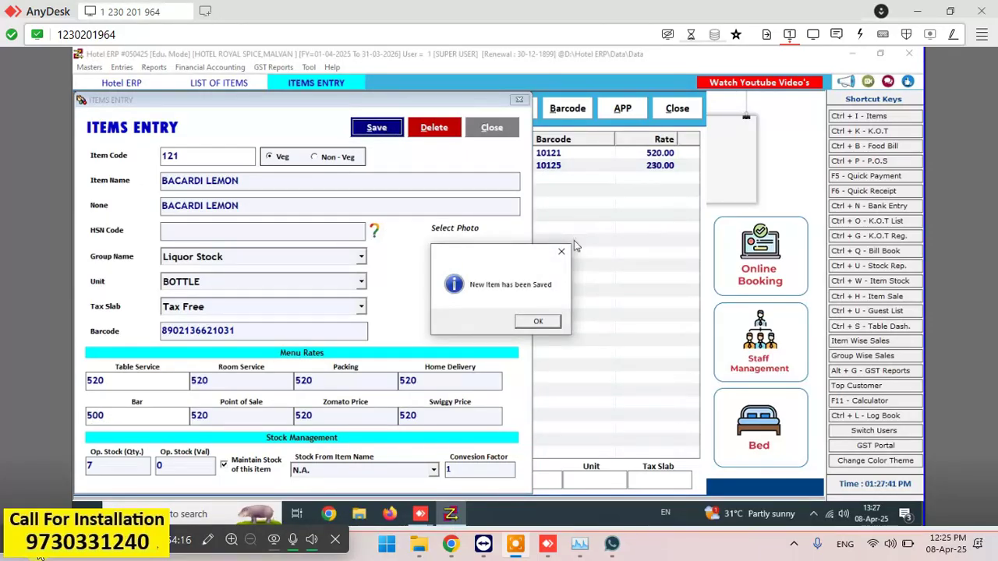
left_click(546, 320)
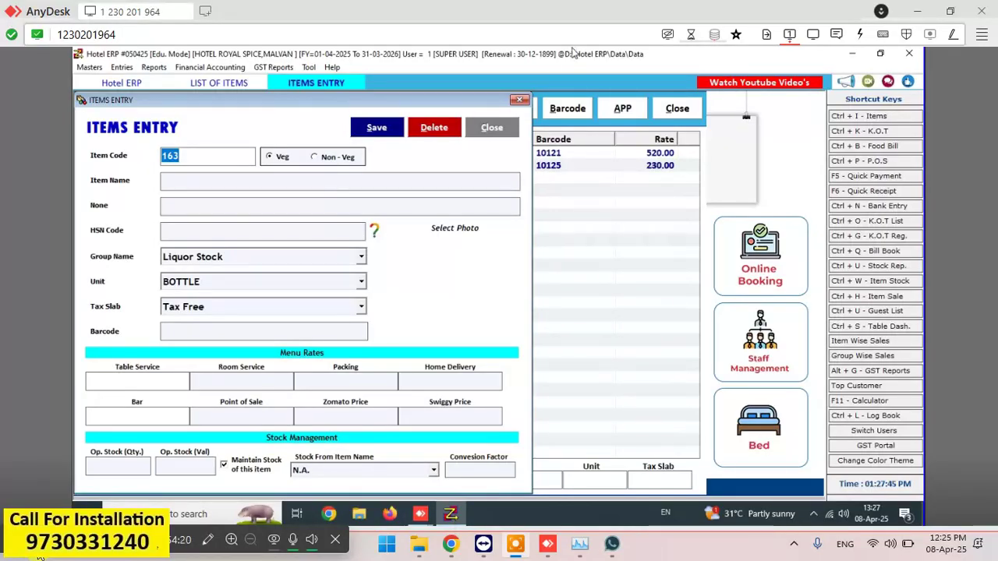
left_click(505, 127)
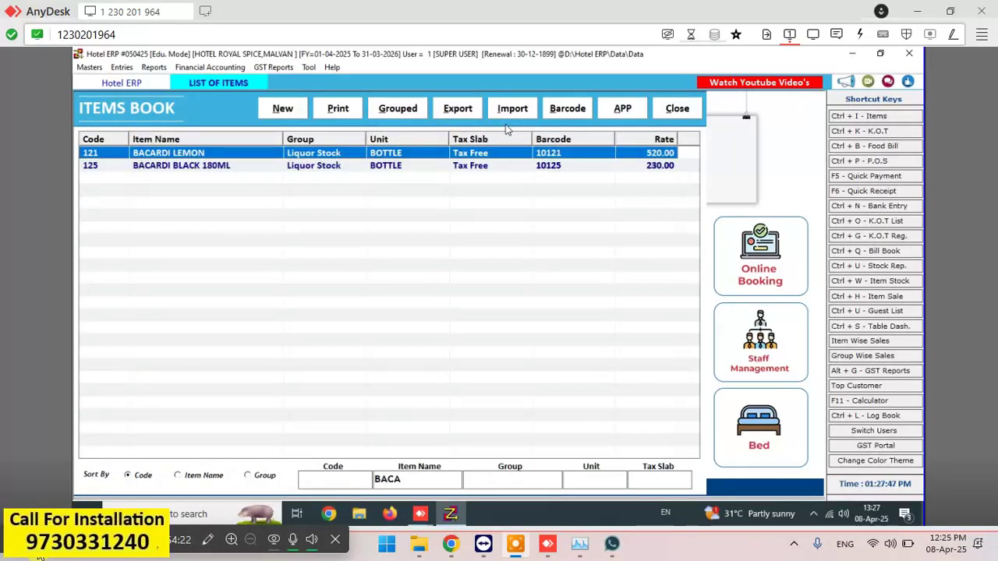
- Filter the items by 'BLACK' and open DSP BLACK 180ML
left_click(424, 480)
key("BackSpace")
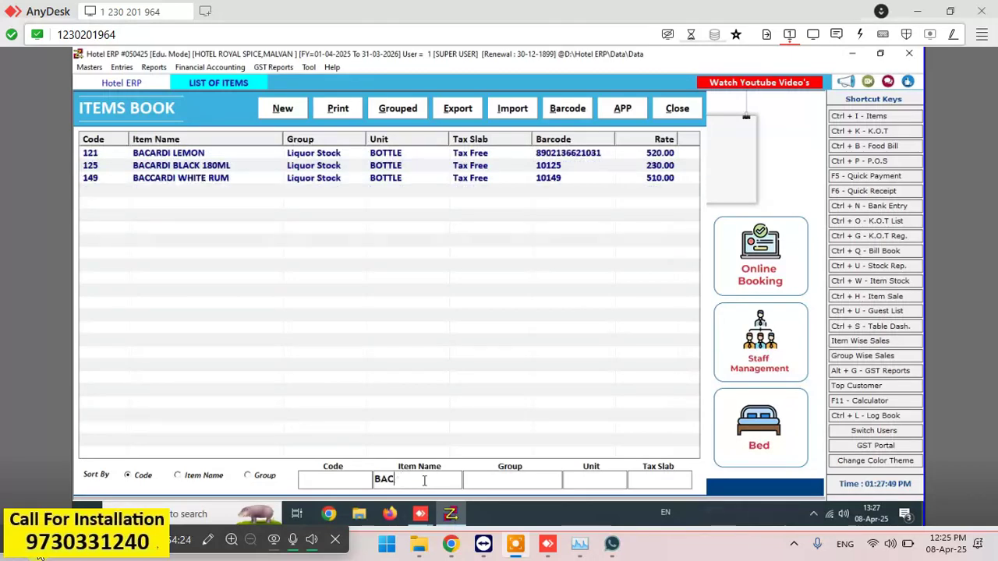
key("BackSpace")
key("BackSpace")
key("BackSpace")
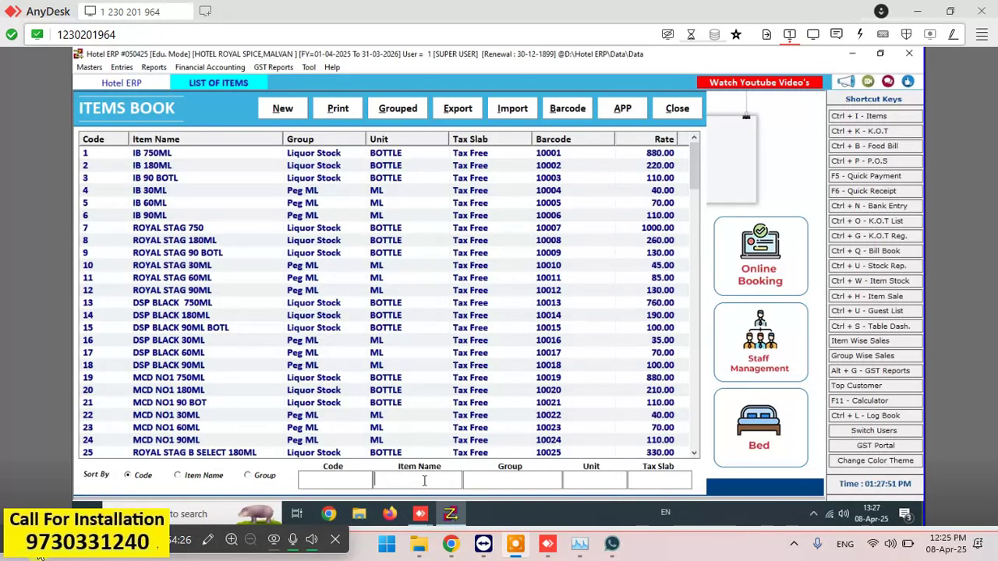
type("BLACK")
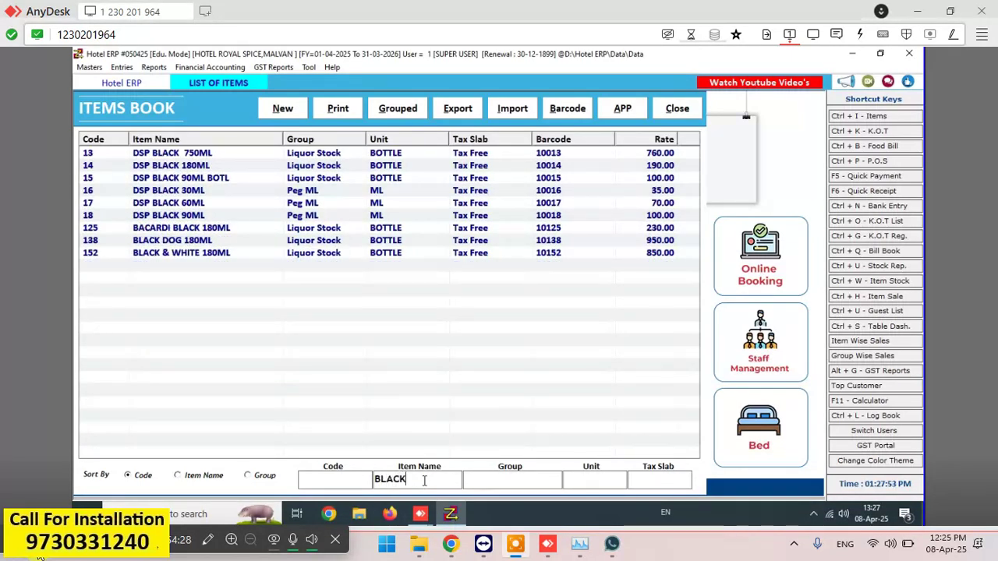
double_click(232, 166)
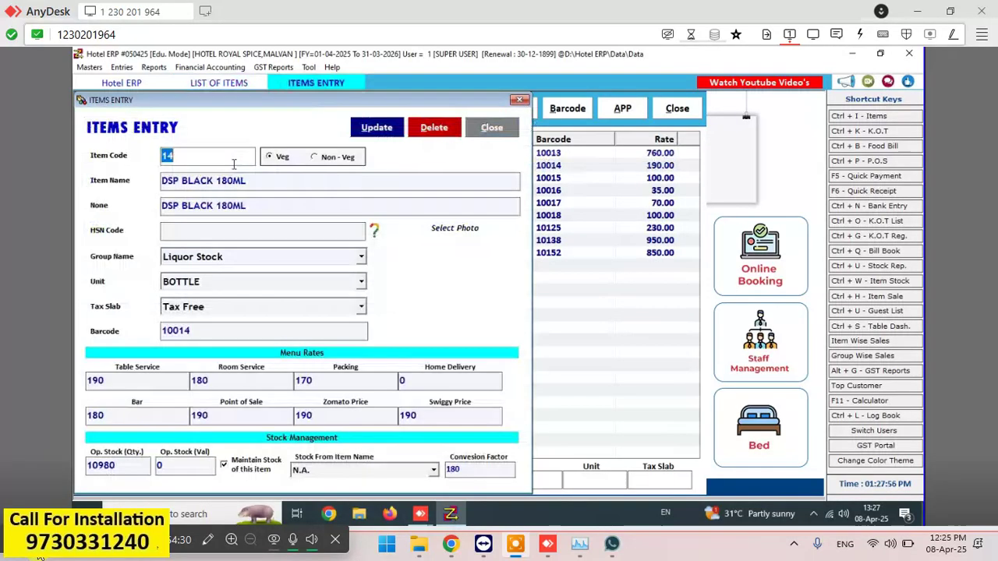
left_click(271, 337)
key("BackSpace")
key("BackSpace")
key("BackSpace")
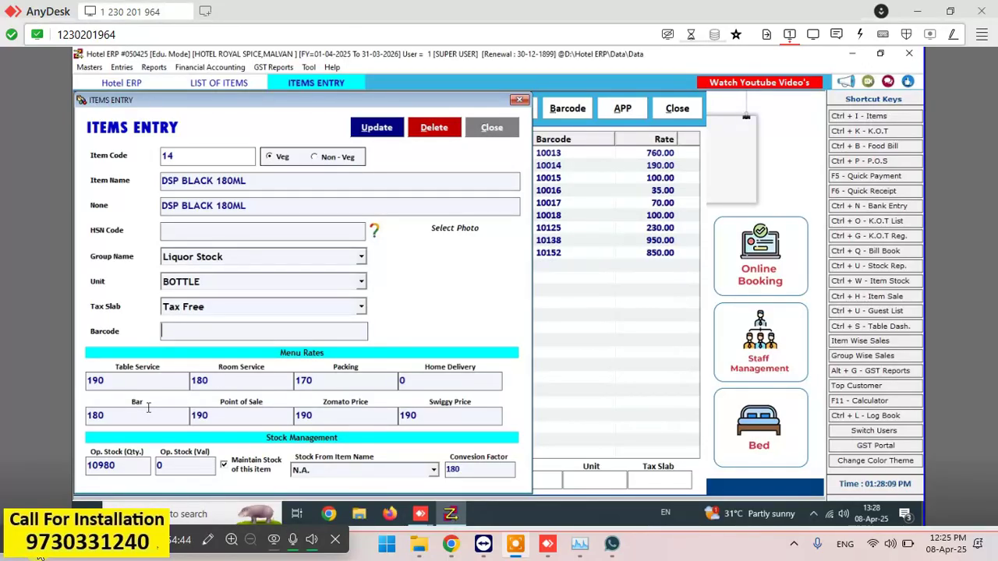
type("8902967200924")
key("Return")
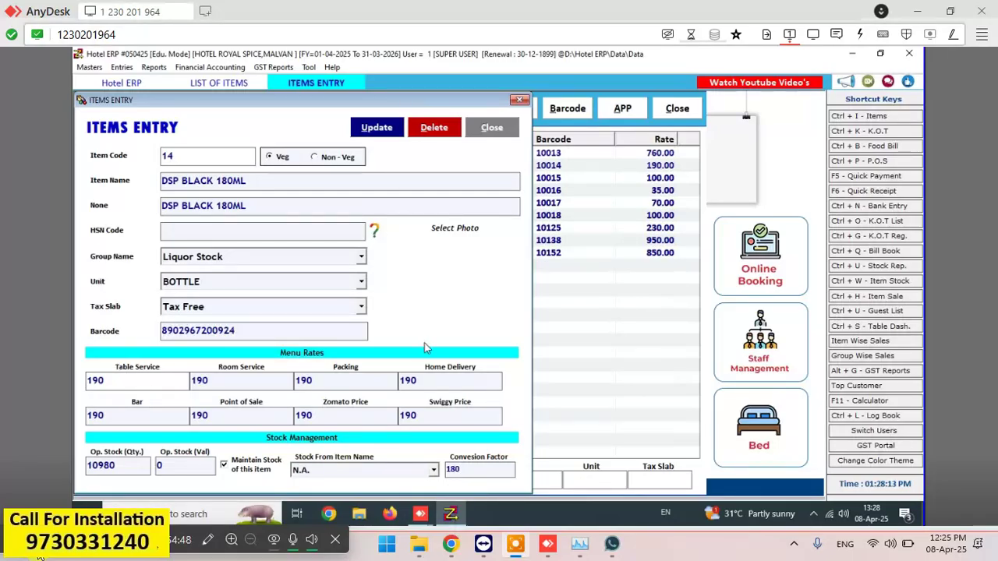
left_click(135, 414)
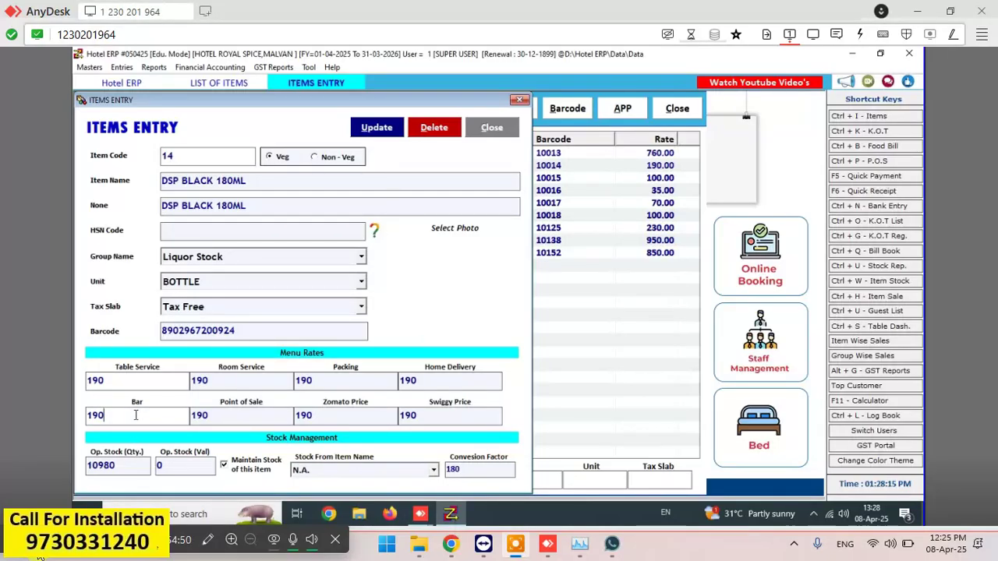
key("BackSpace")
key("BackSpace")
type("8")
left_click(381, 129)
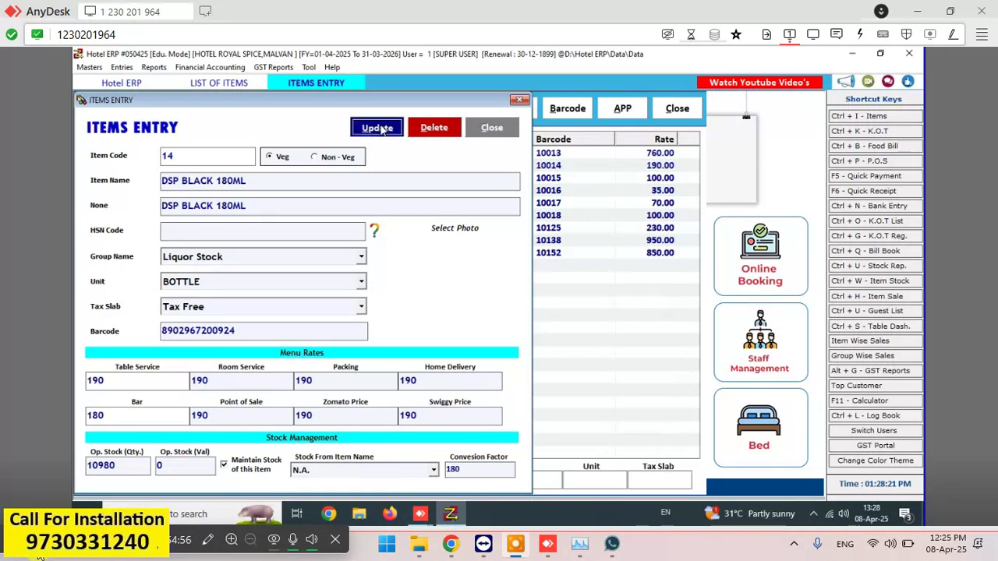
left_click(555, 321)
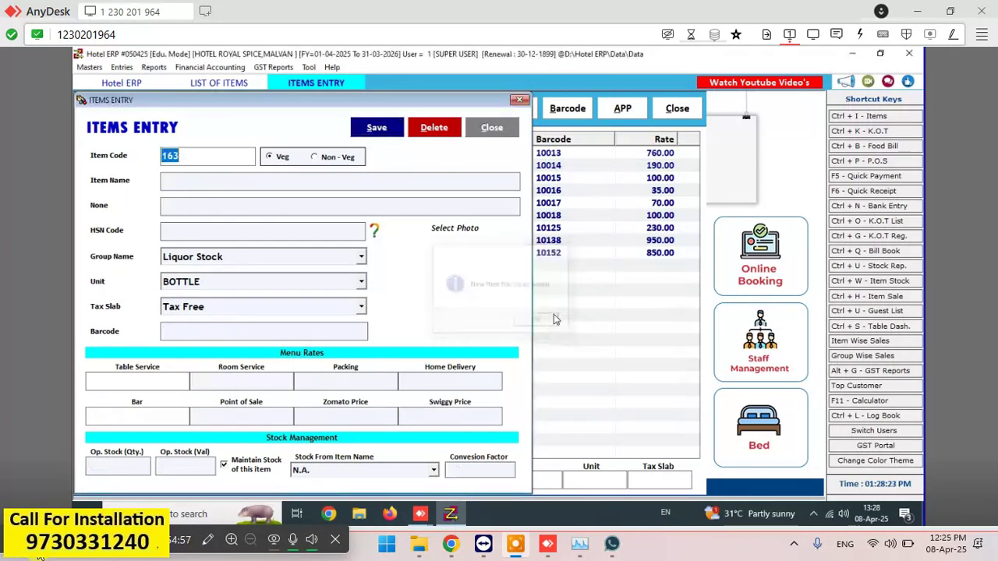
left_click(213, 182)
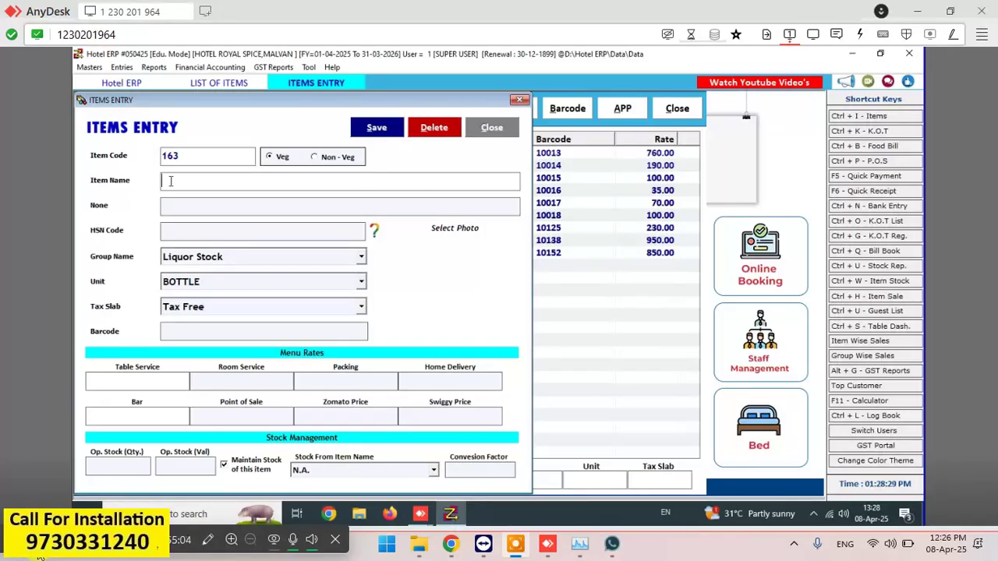
- Close the blank item form, filter by 'BA' and open BACCARDI WHITE RUM
left_click(491, 127)
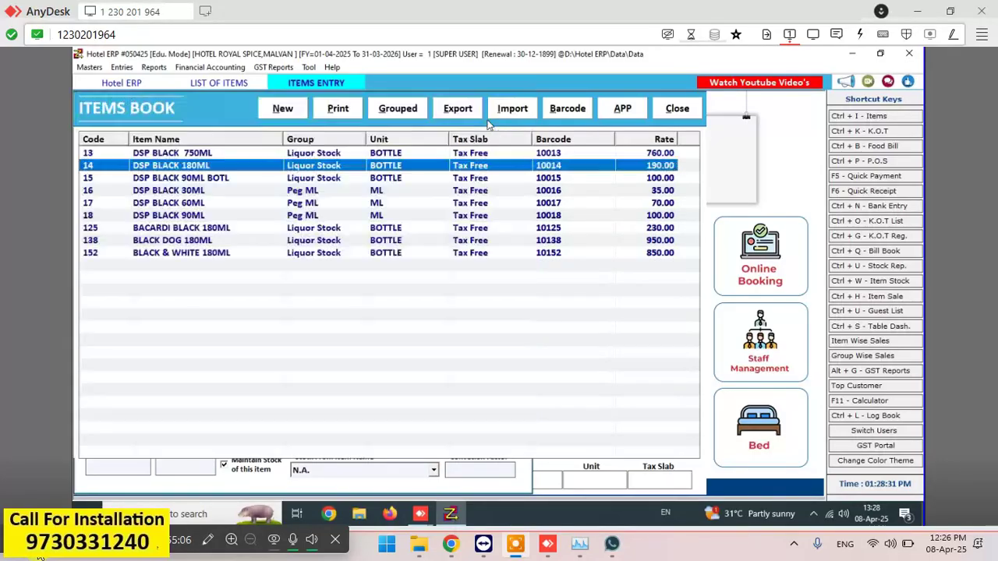
left_click(425, 481)
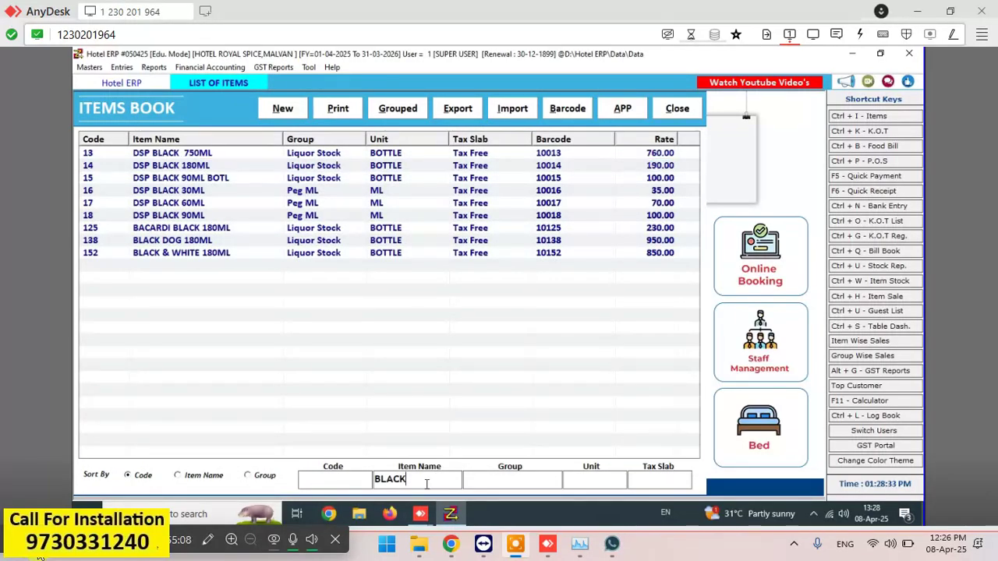
key("BackSpace")
key("BackSpace")
key("BackSpace")
key("BackSpace")
key("BackSpace")
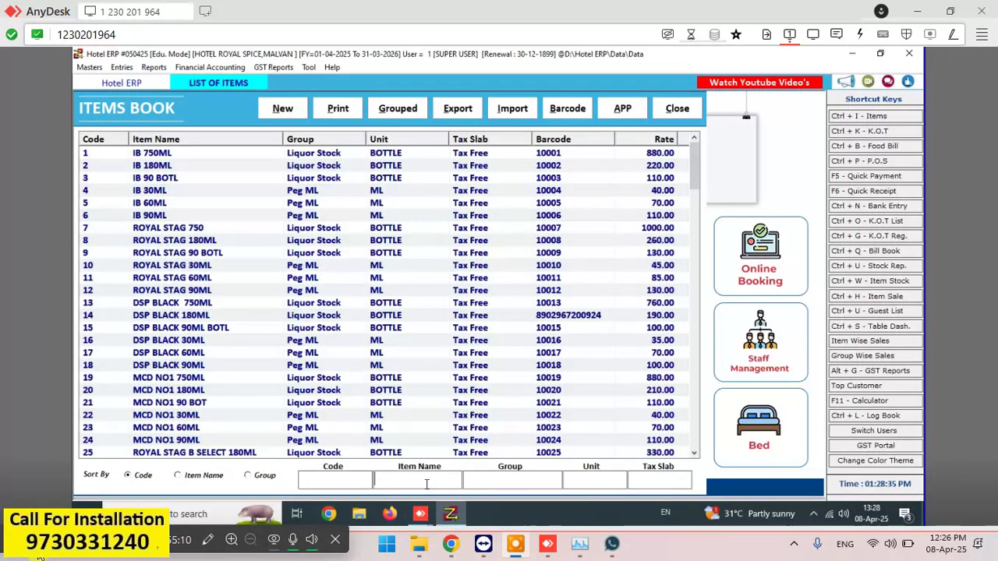
type("B")
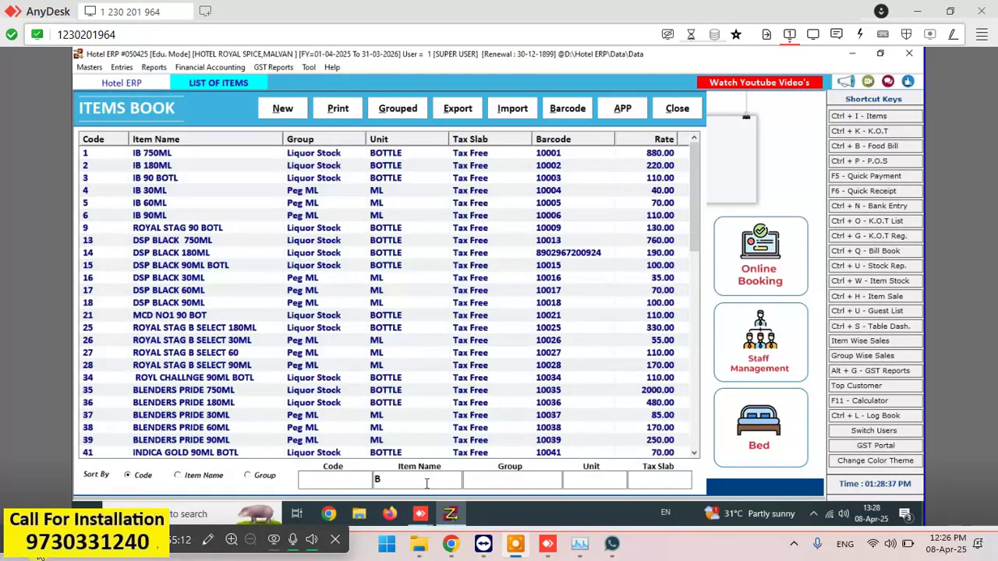
type("A")
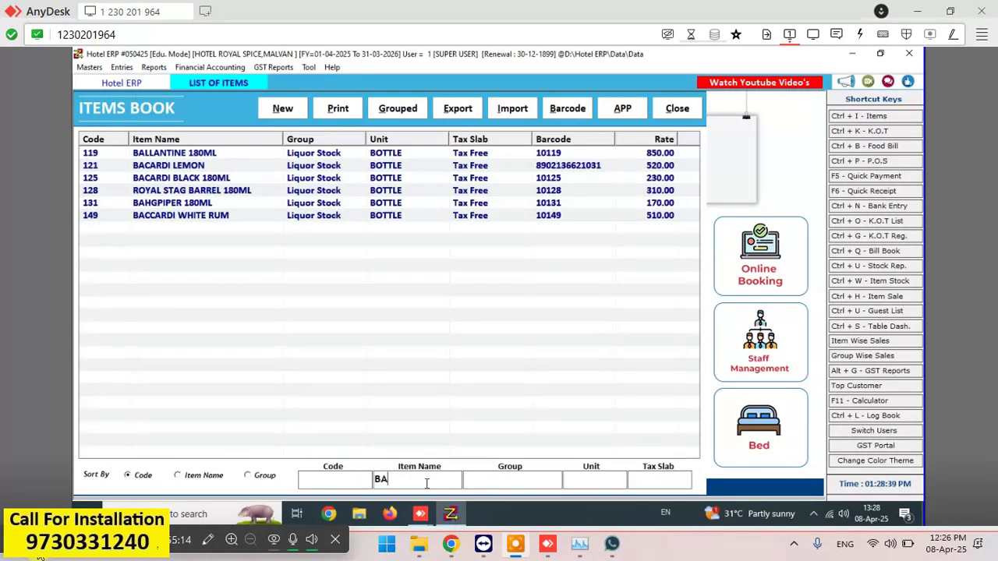
left_click(212, 219)
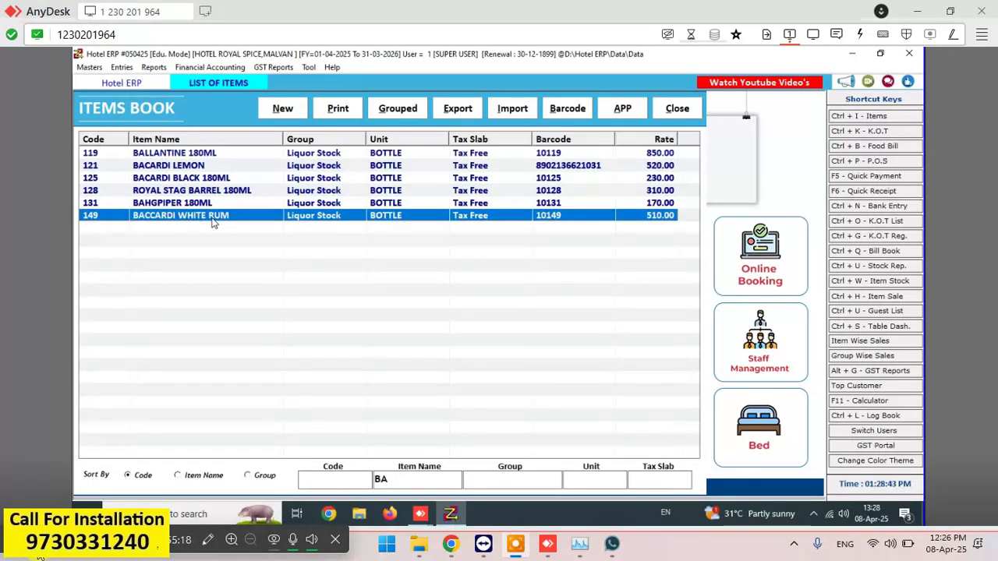
double_click(212, 221)
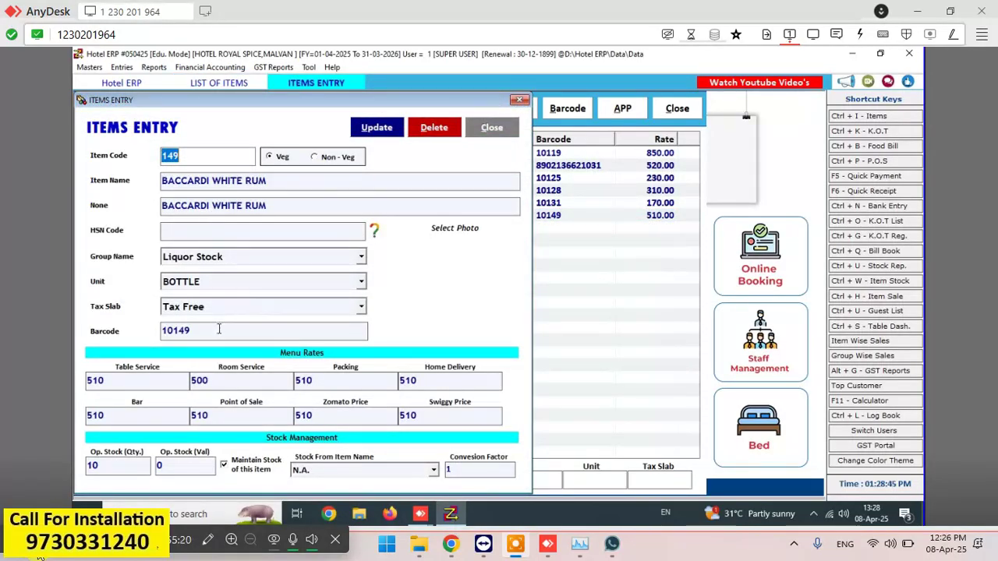
left_click(219, 329)
key("BackSpace")
key("BackSpace")
key("BackSpace")
key("BackSpace")
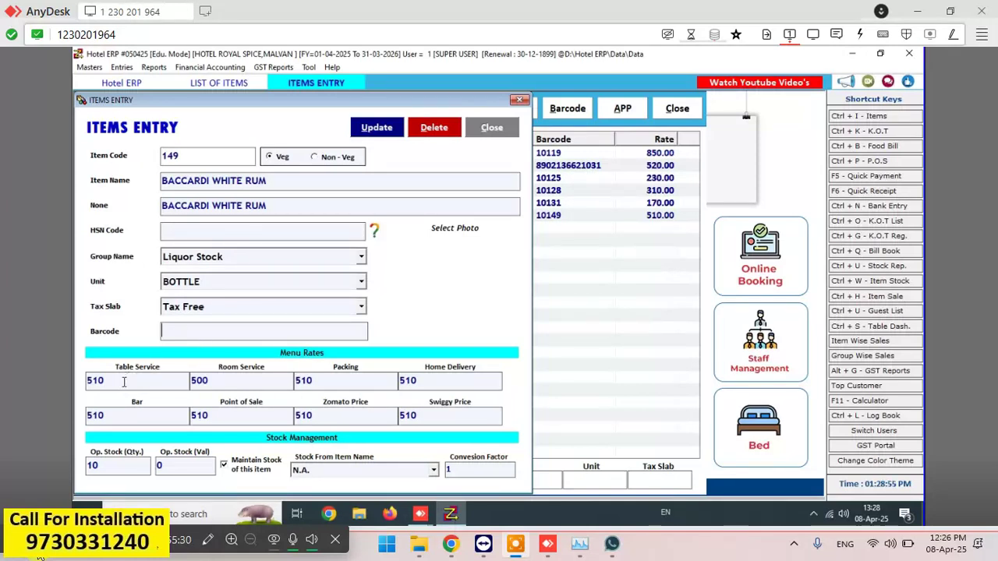
type("8902136610035")
key("Return")
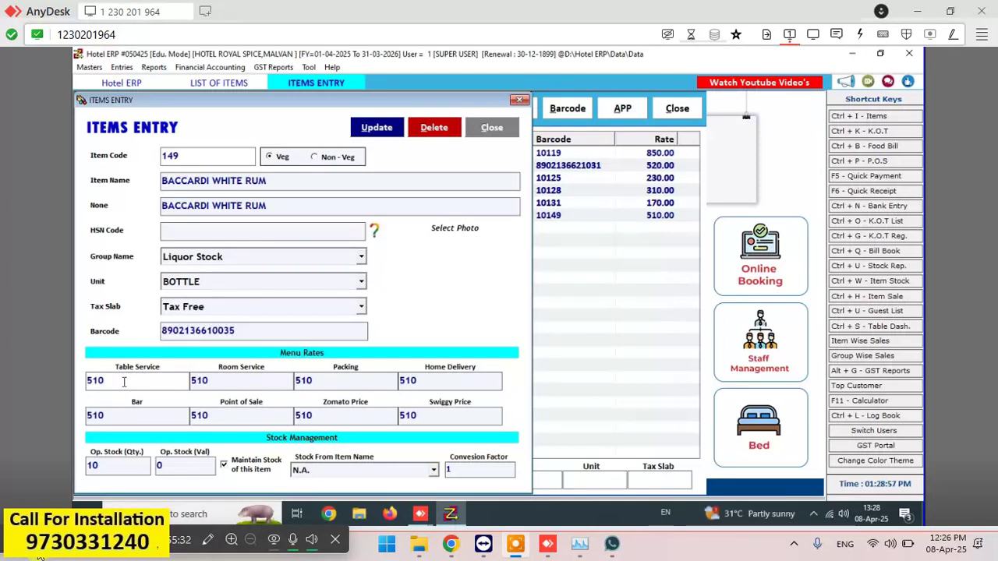
- Set its menu rate to 520 and Bar rate to 500, save, and clear the filter
type("520")
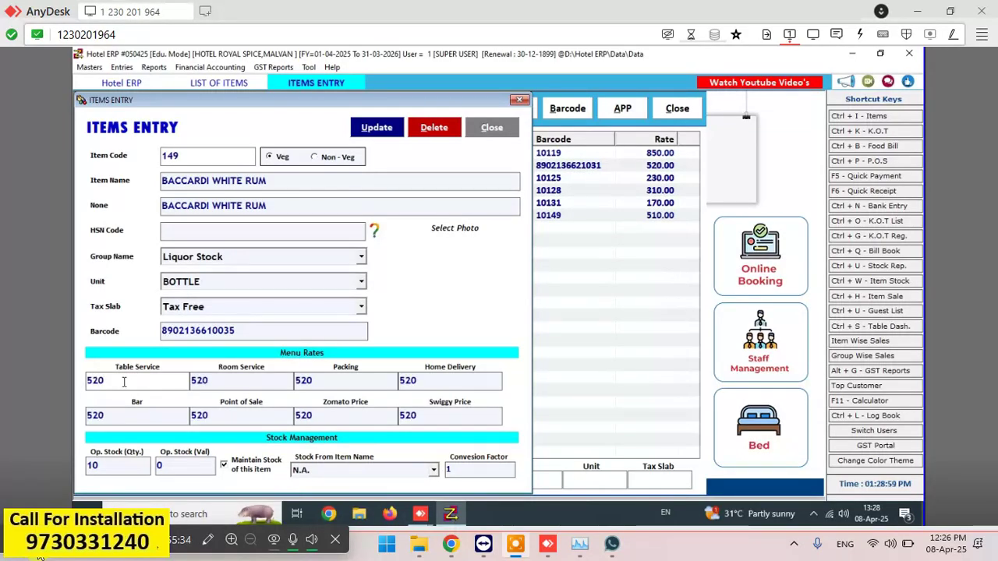
left_click(135, 416)
key("BackSpace")
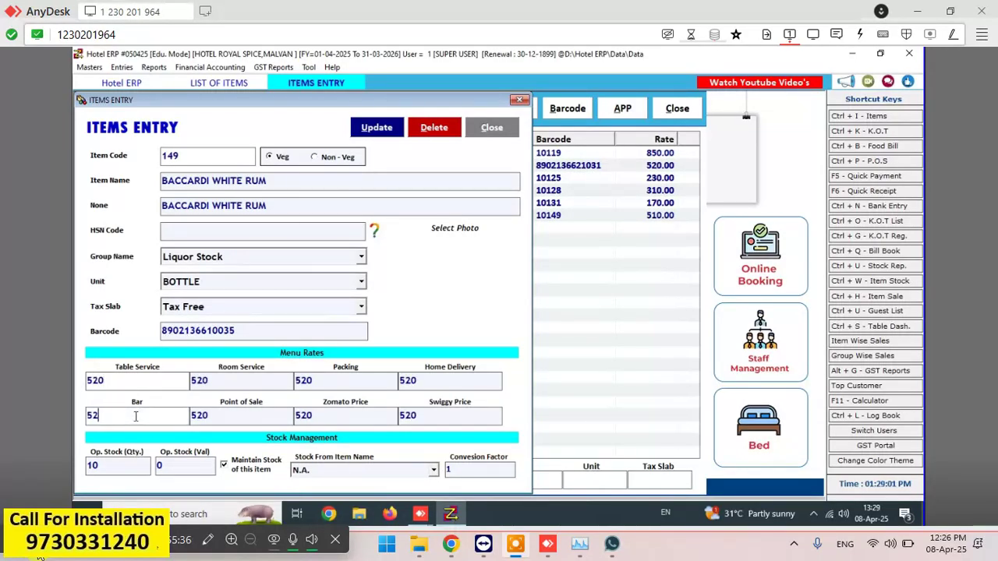
key("BackSpace")
type("00")
left_click(375, 124)
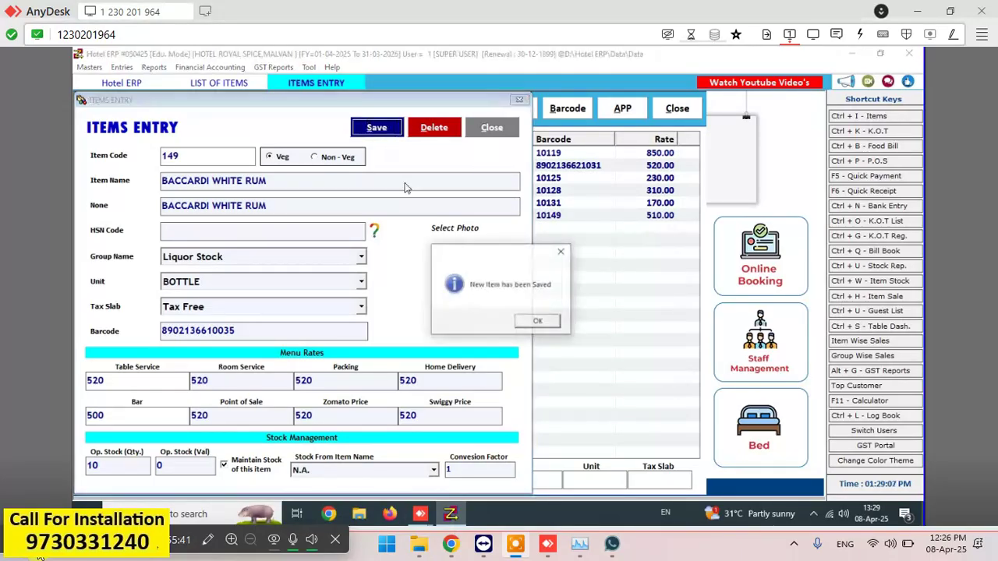
left_click(536, 321)
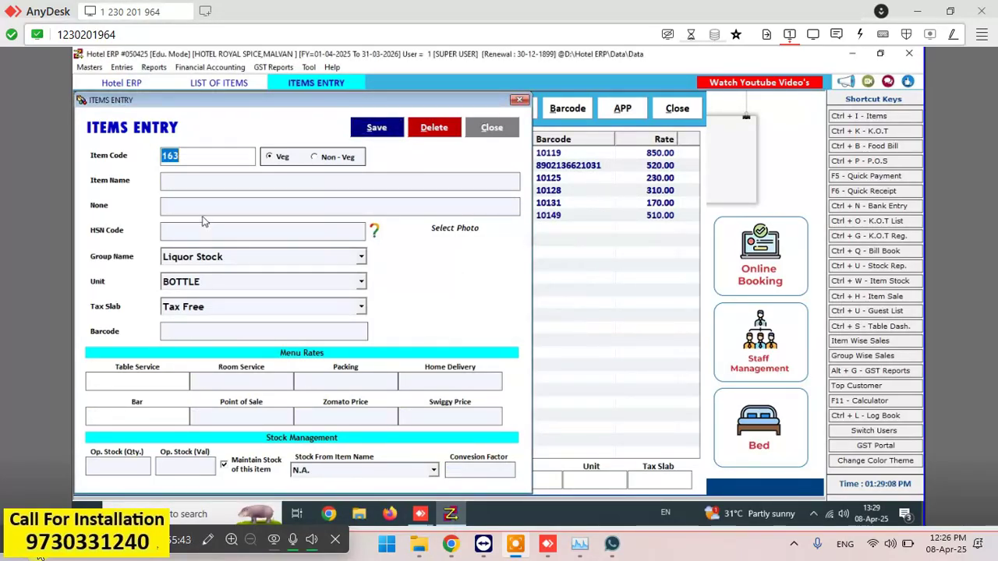
left_click(493, 129)
left_click(402, 477)
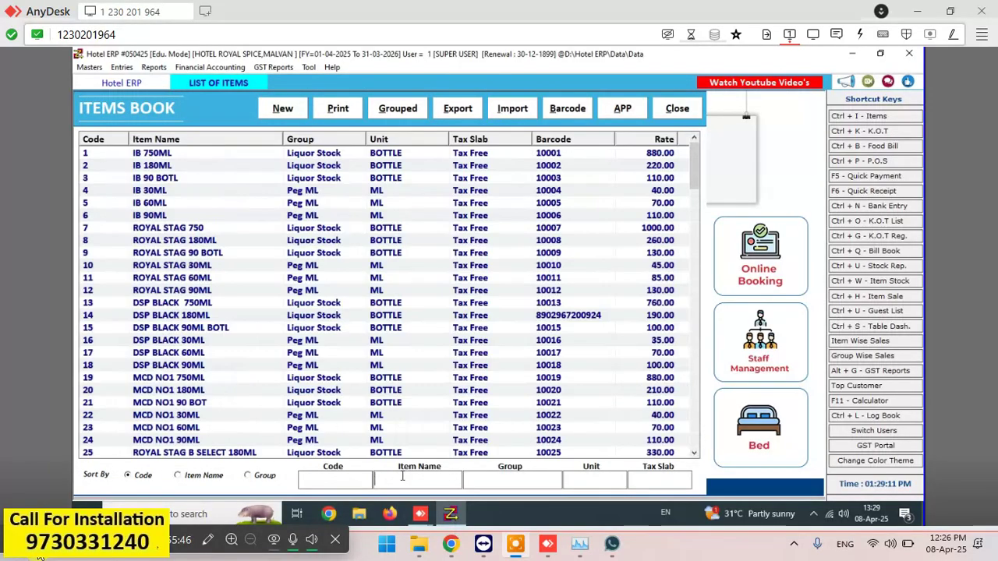
- Filter the item list by 'BLE' and open BLENDER PRIDE RESERVE 180ML
type("BL")
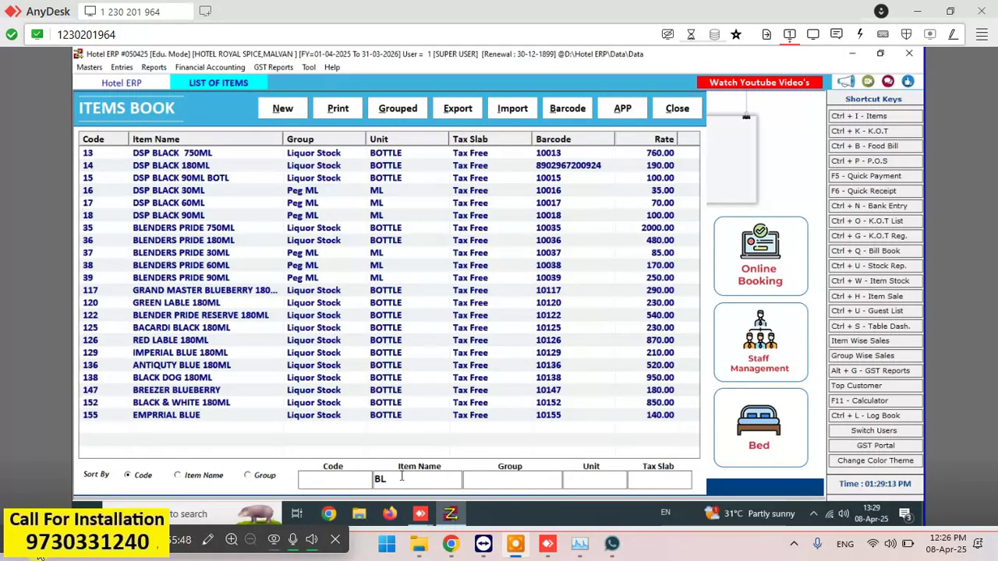
type("E")
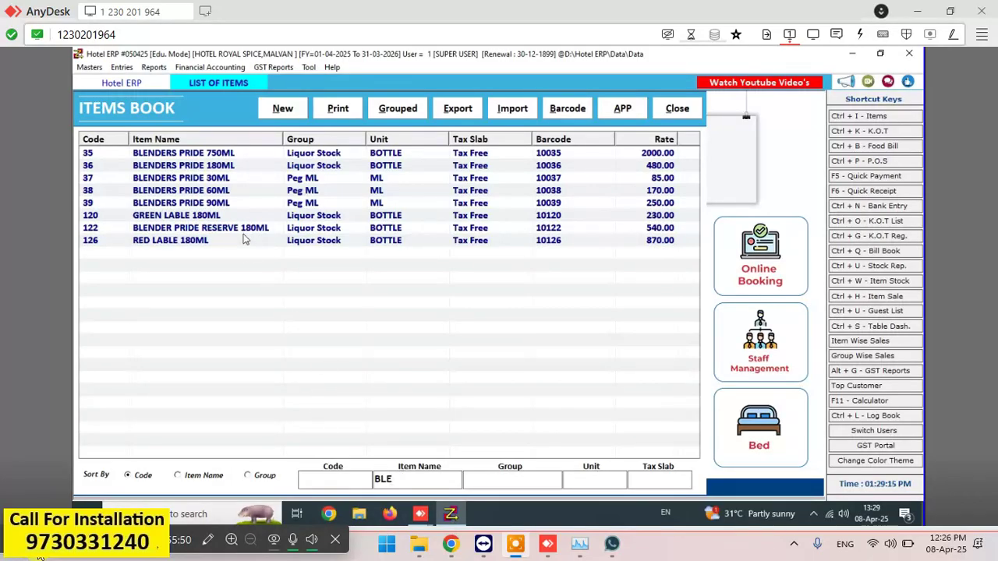
left_click(244, 229)
double_click(244, 229)
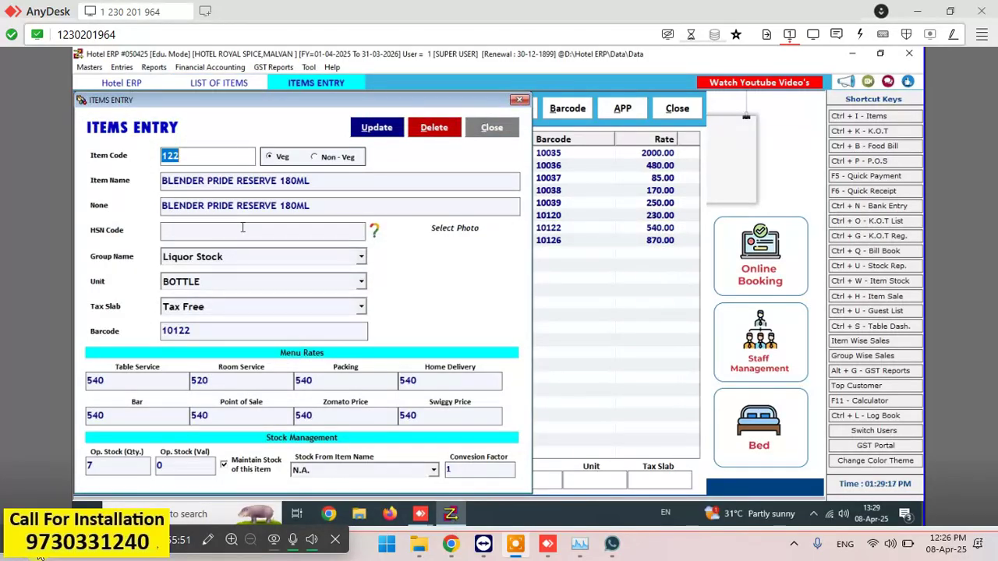
- Replace the old barcode 10122 with 89005422 and set the menu rates to 520
left_click(223, 337)
key("BackSpace")
key("BackSpace")
key("BackSpace")
key("BackSpace")
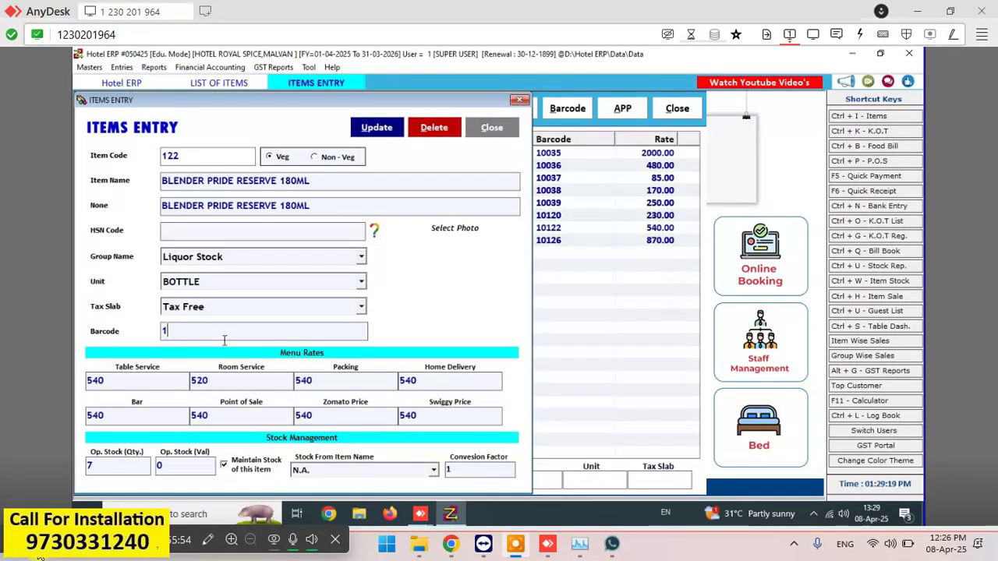
left_click(147, 383)
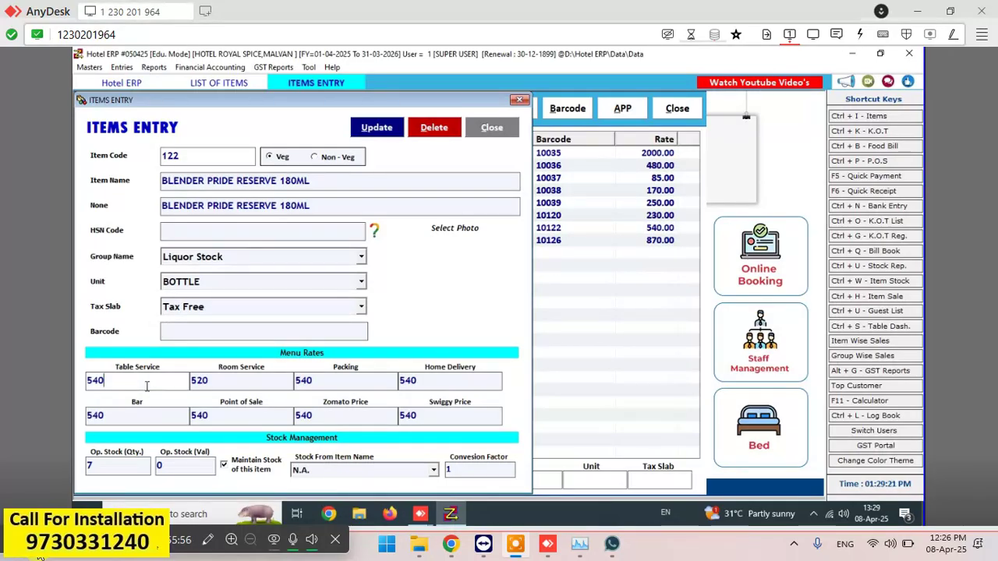
key("BackSpace")
key("BackSpace")
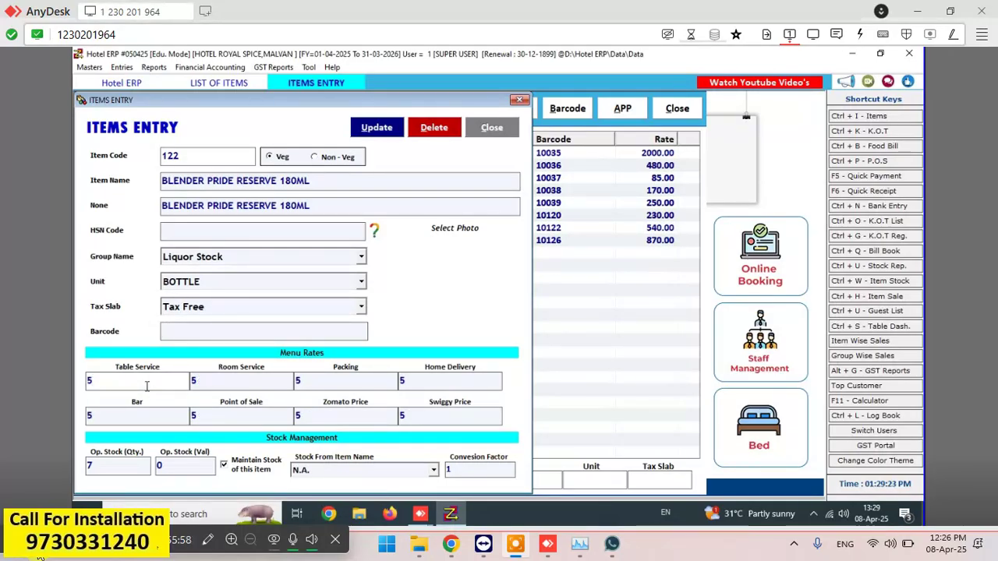
type("89005422")
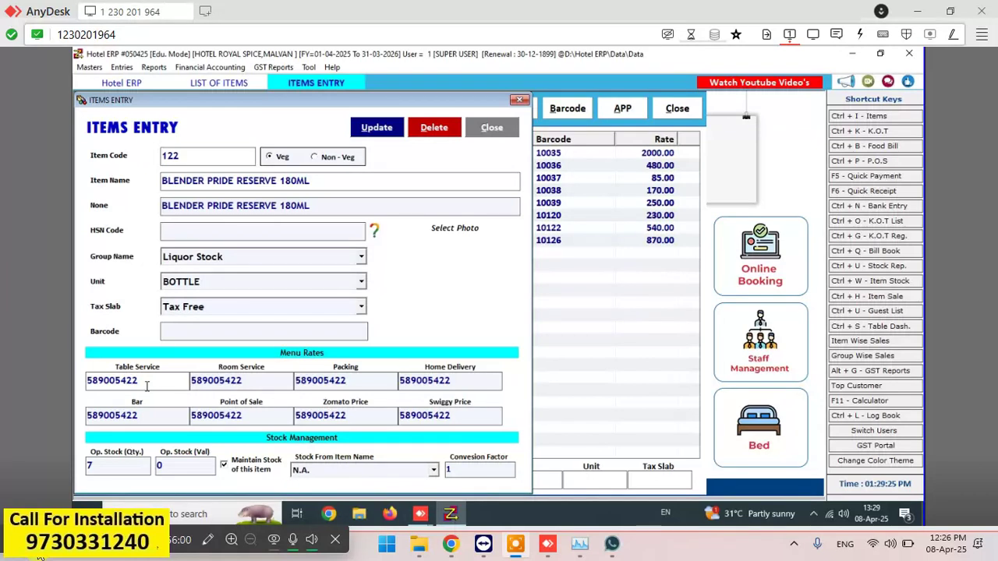
key("BackSpace")
key("BackSpace")
key("BackSpace")
key("BackSpace")
key("BackSpace")
key("BackSpace")
key("BackSpace")
key("BackSpace")
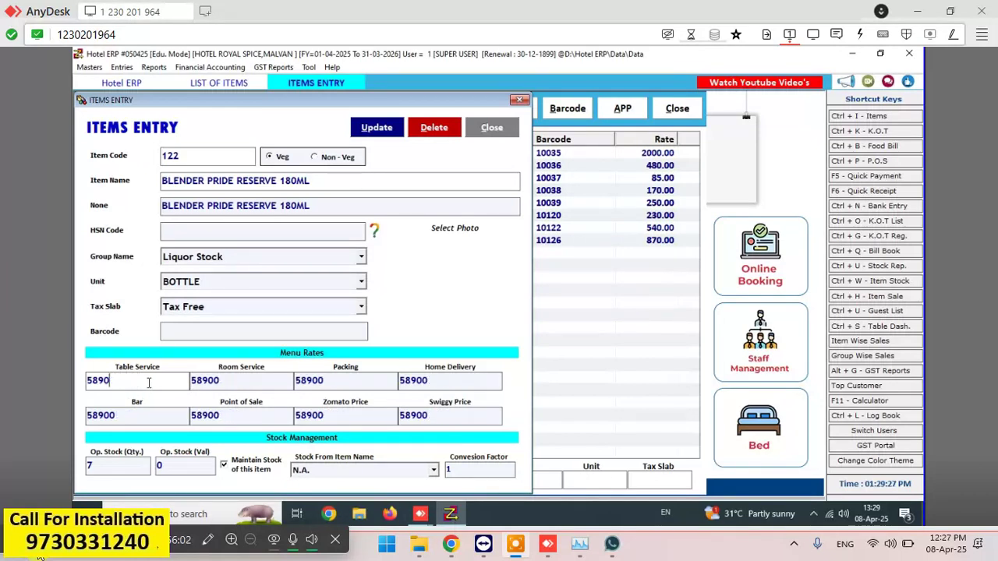
key("BackSpace")
left_click(268, 329)
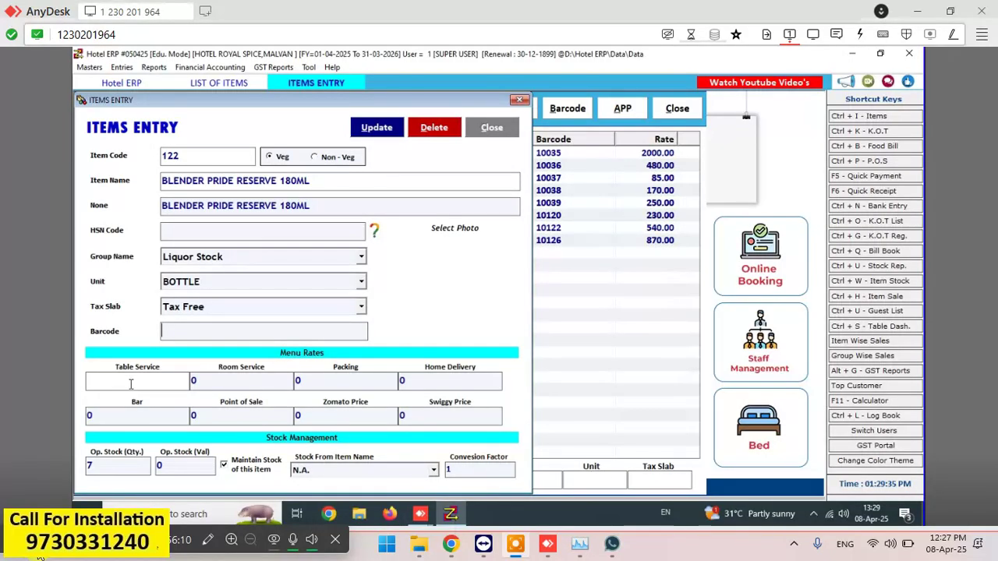
type("89005422")
key("Return")
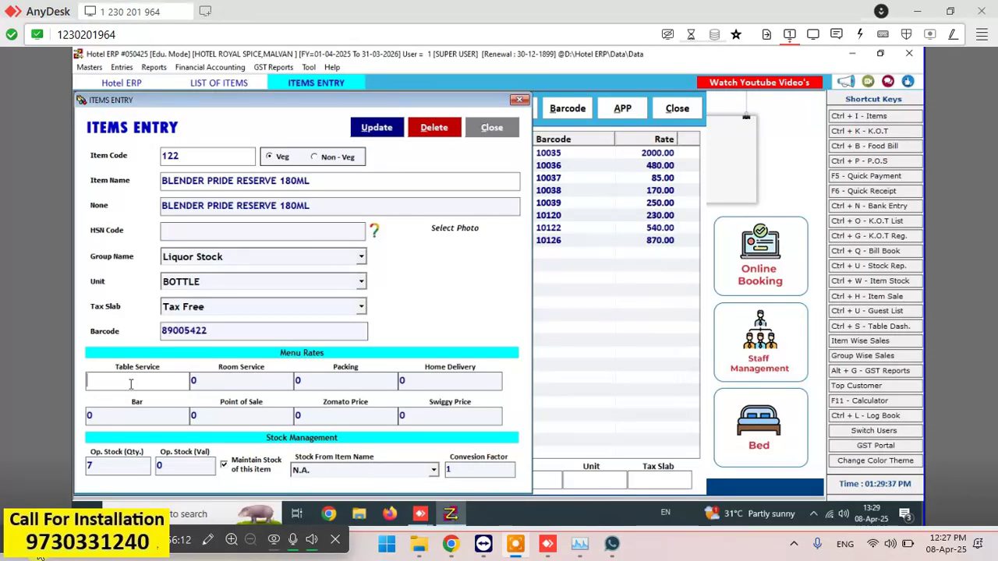
type("520")
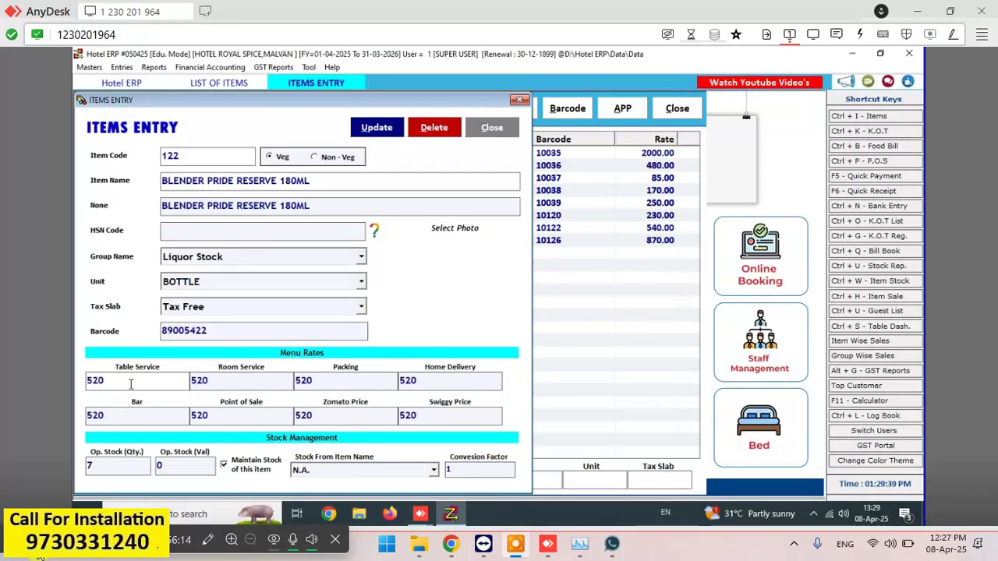
- Set the Bar rate to 500 and save the item
left_click(134, 410)
key("BackSpace")
key("BackSpace")
key("BackSpace")
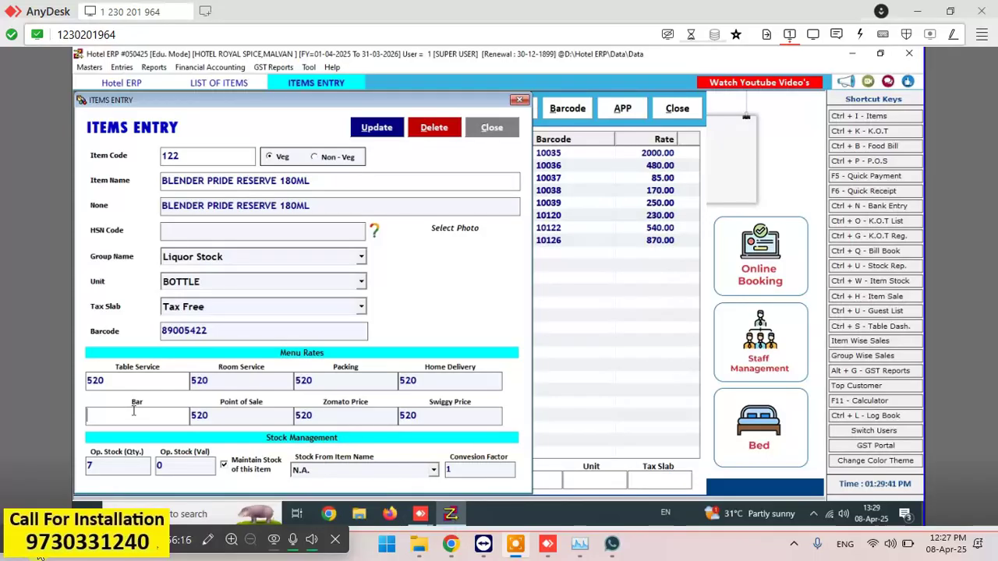
type("500")
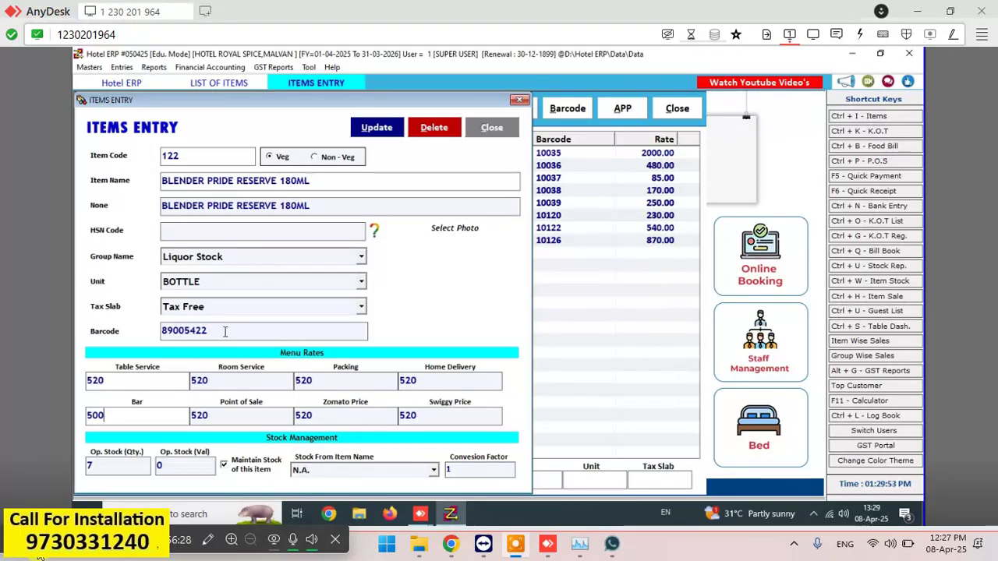
left_click(382, 131)
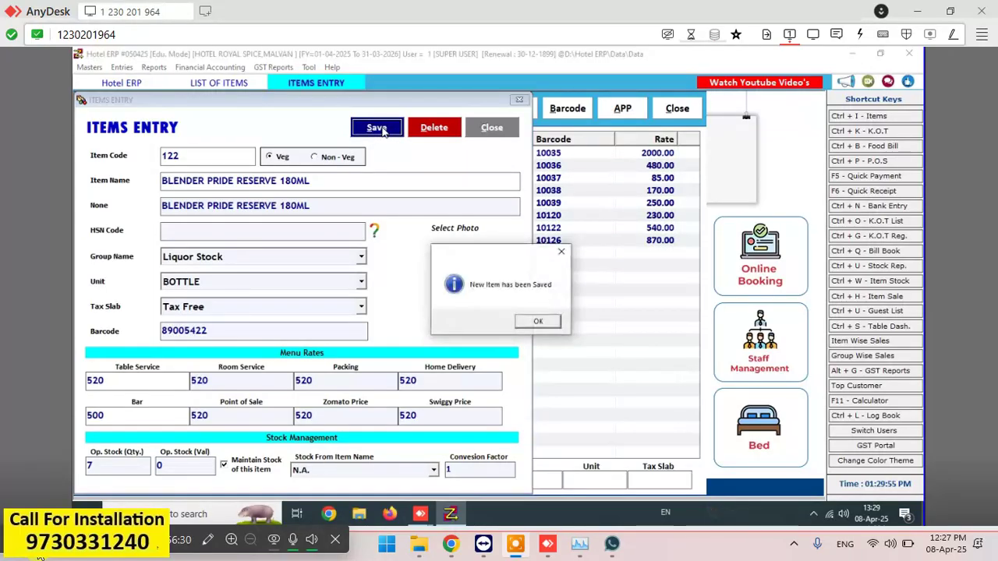
left_click(528, 322)
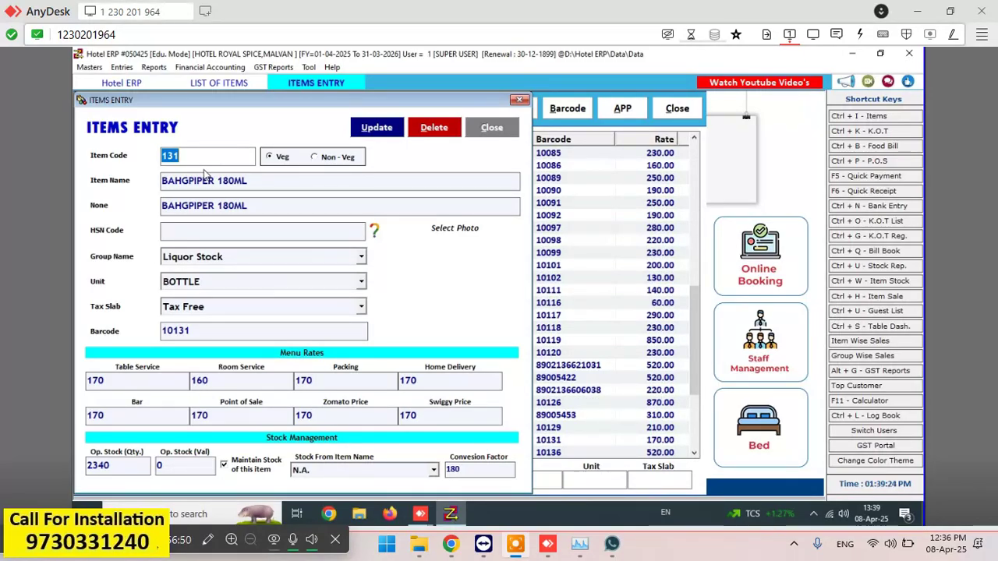
- Fix the BAHGPIPER spelling in both name fields and remove stray barcode digits from the second name
left_click(210, 334)
key("BackSpace")
key("BackSpace")
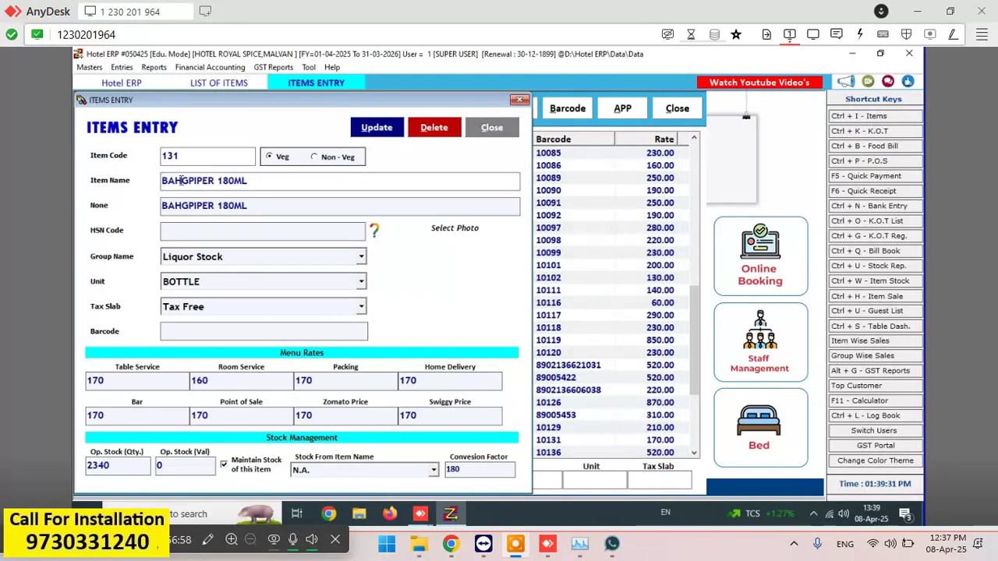
left_click(182, 180)
key("BackSpace")
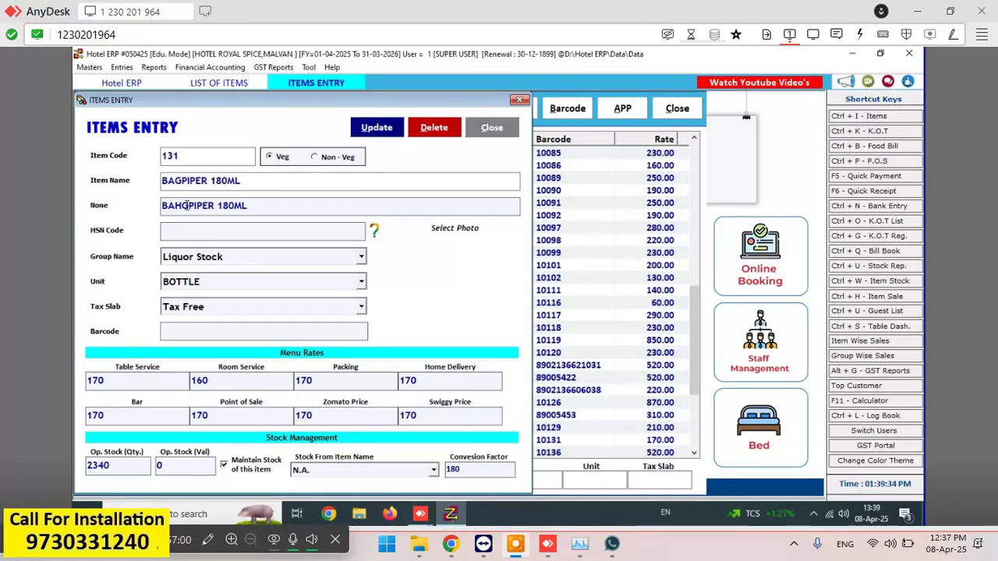
left_click(184, 205)
key("BackSpace")
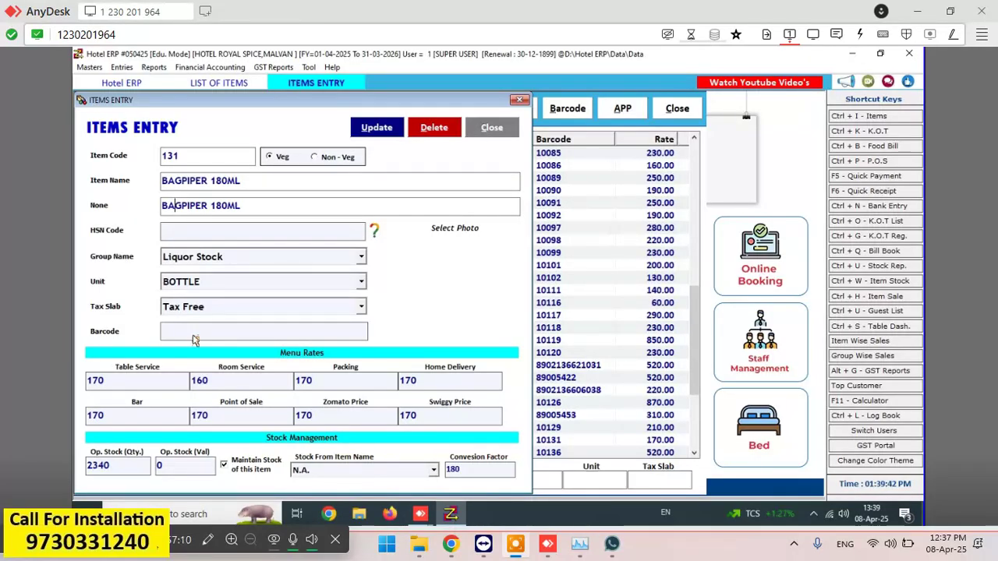
type("8904427501343")
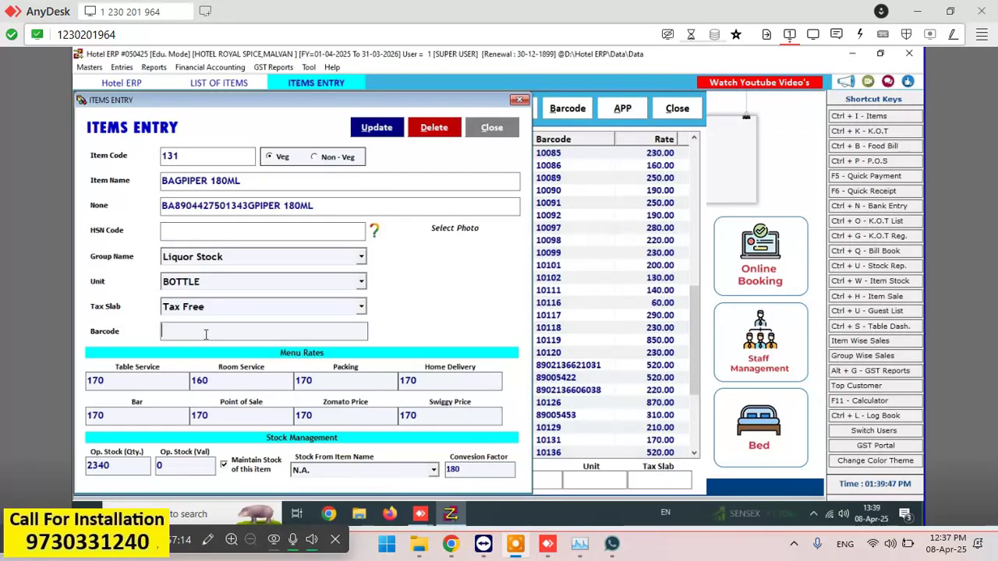
left_click(253, 204)
left_click(248, 205)
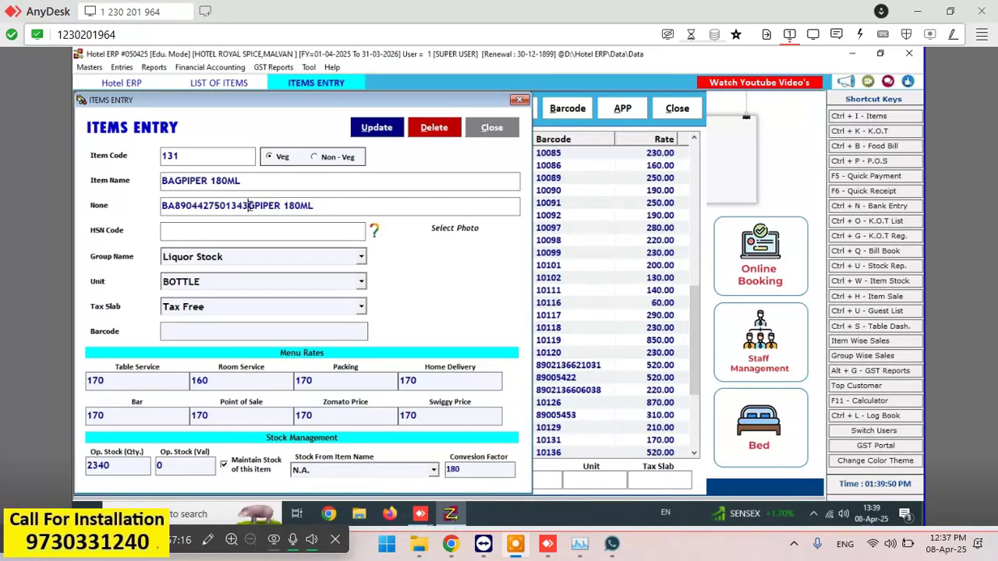
key("BackSpace")
key("BackSpace")
key("BackSpace")
key("BackSpace")
key("BackSpace")
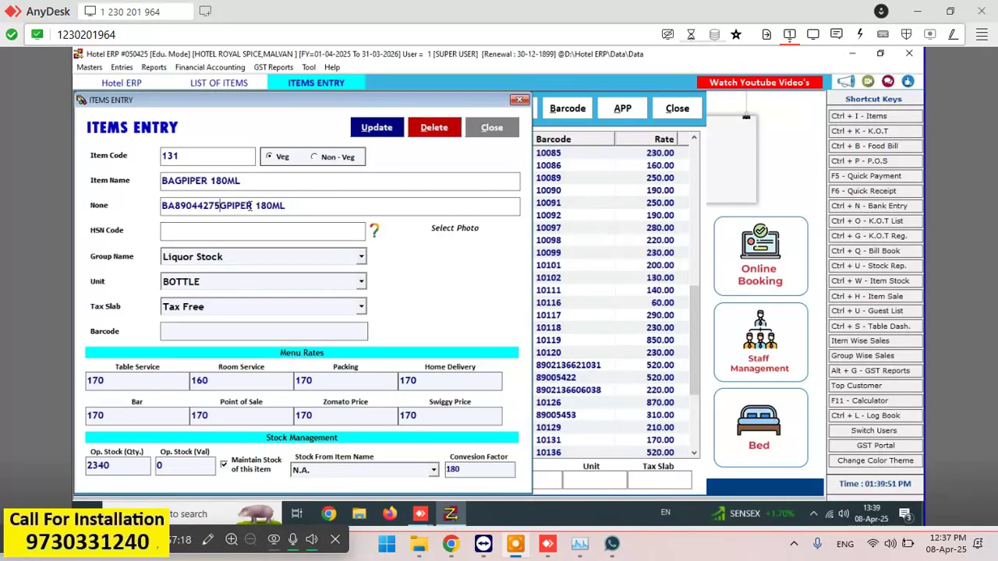
key("BackSpace")
key("BackSpace")
key("BackSpace")
key("BackSpace")
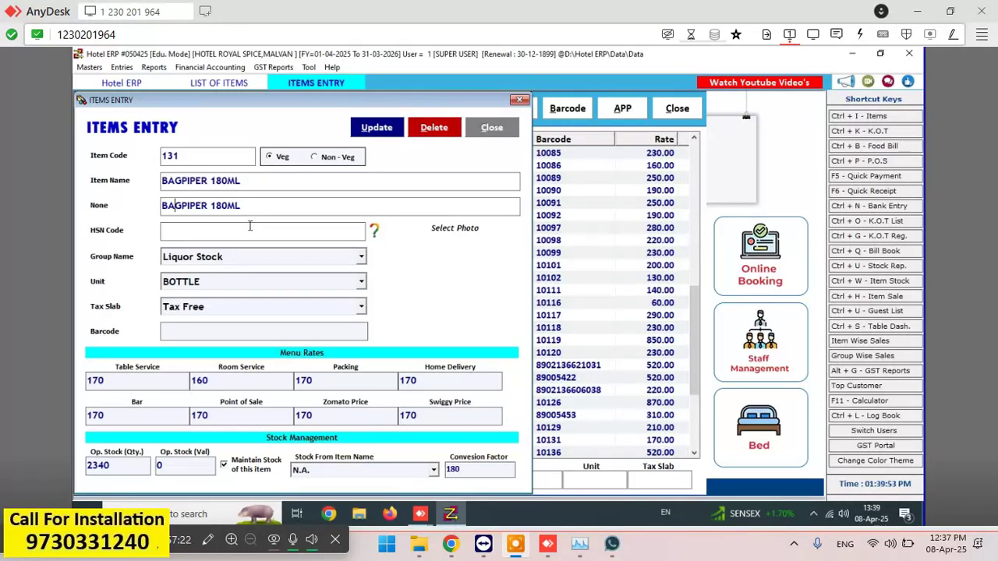
left_click(219, 333)
type("8904427501343")
key("Return")
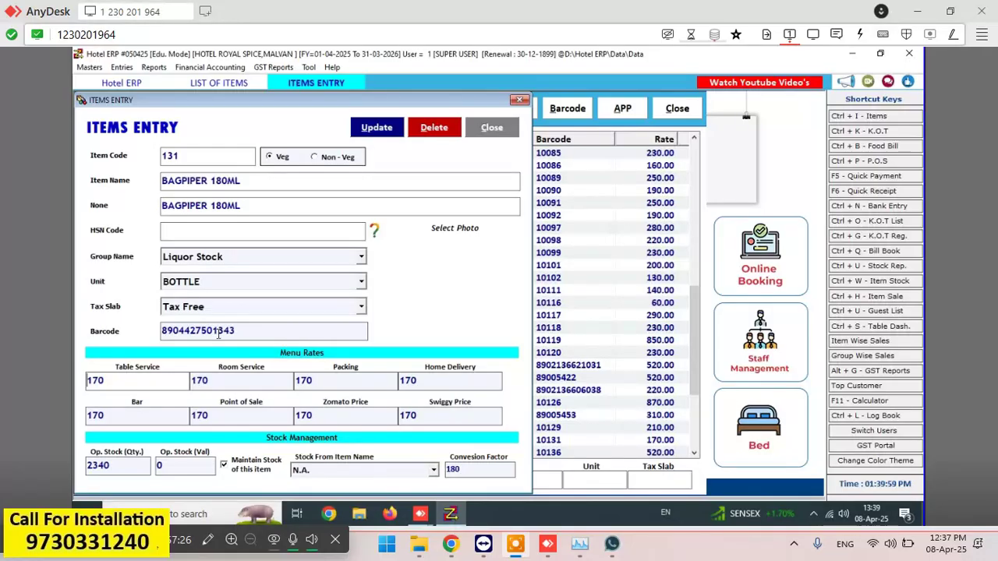
left_click(143, 414)
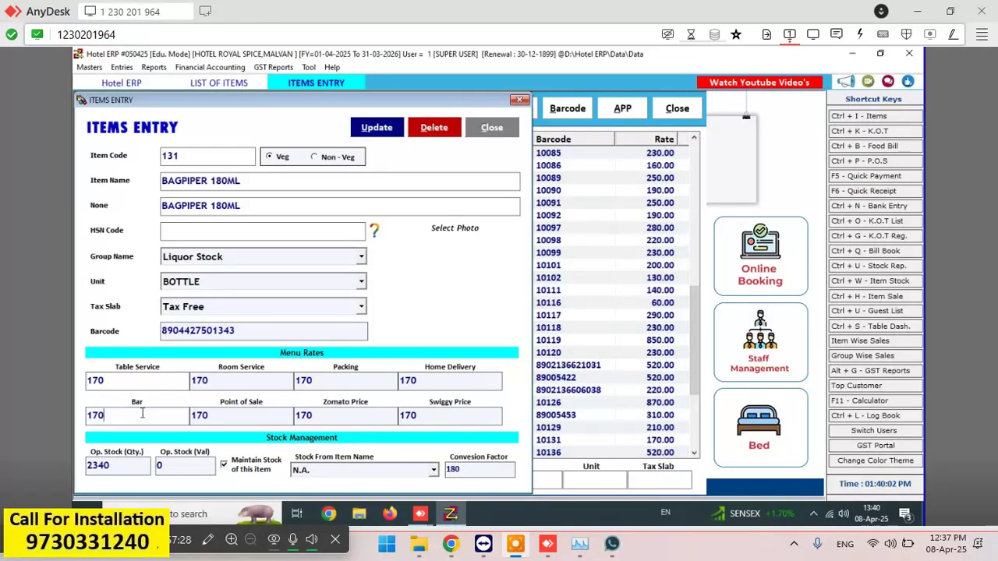
key("BackSpace")
key("BackSpace")
type("60")
left_click(376, 127)
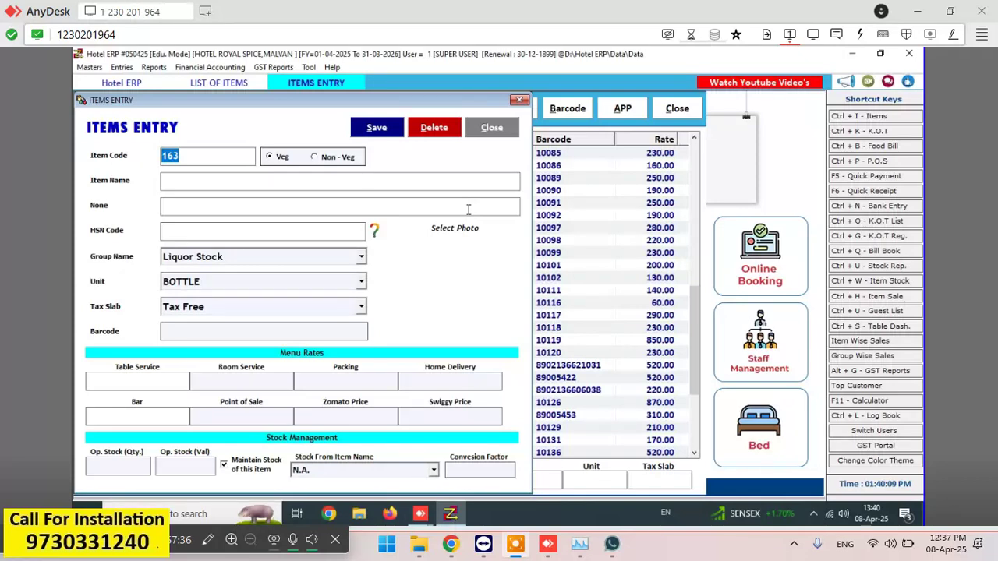
left_click(492, 127)
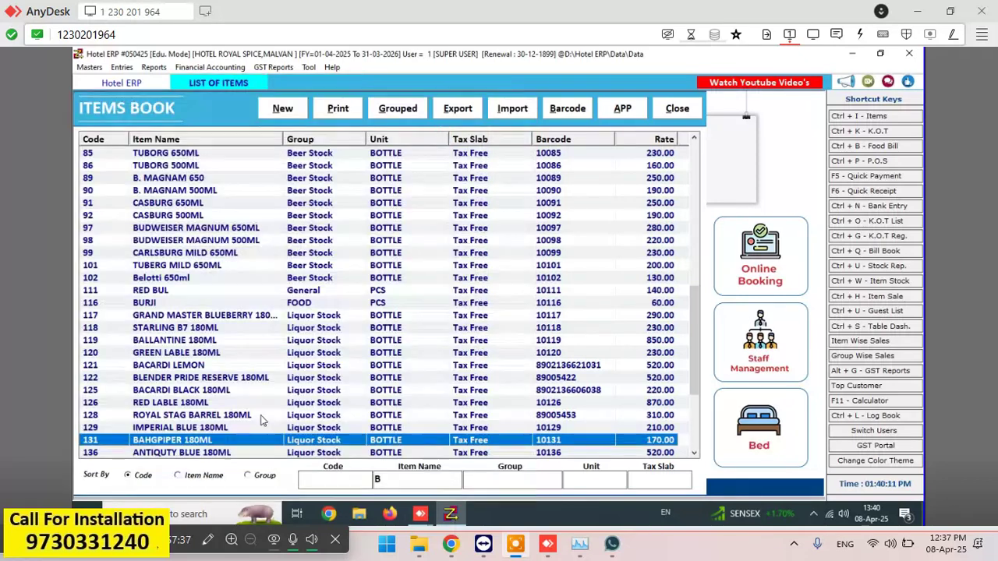
double_click(189, 429)
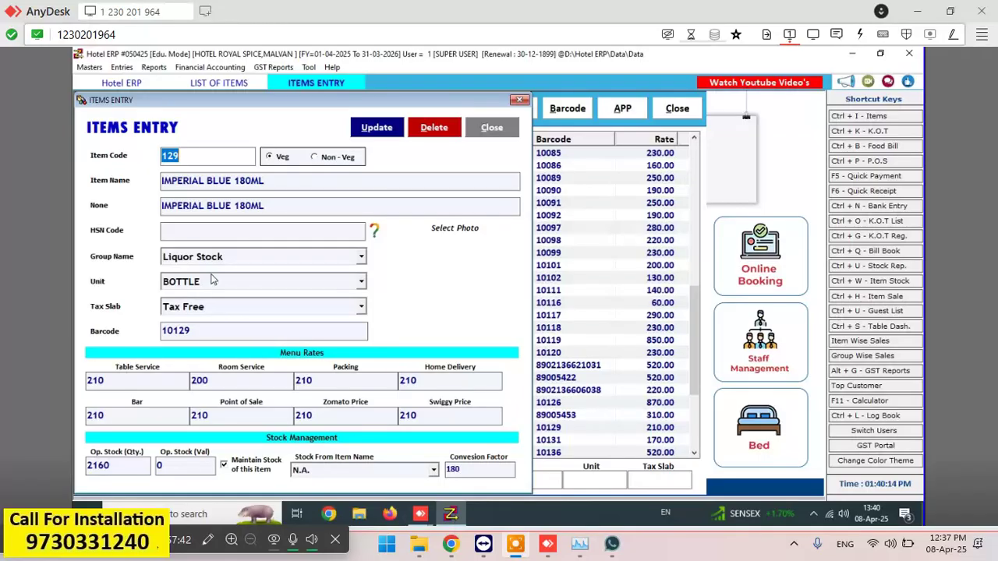
left_click(208, 326)
key("BackSpace")
key("BackSpace")
key("BackSpace")
key("BackSpace")
key("BackSpace")
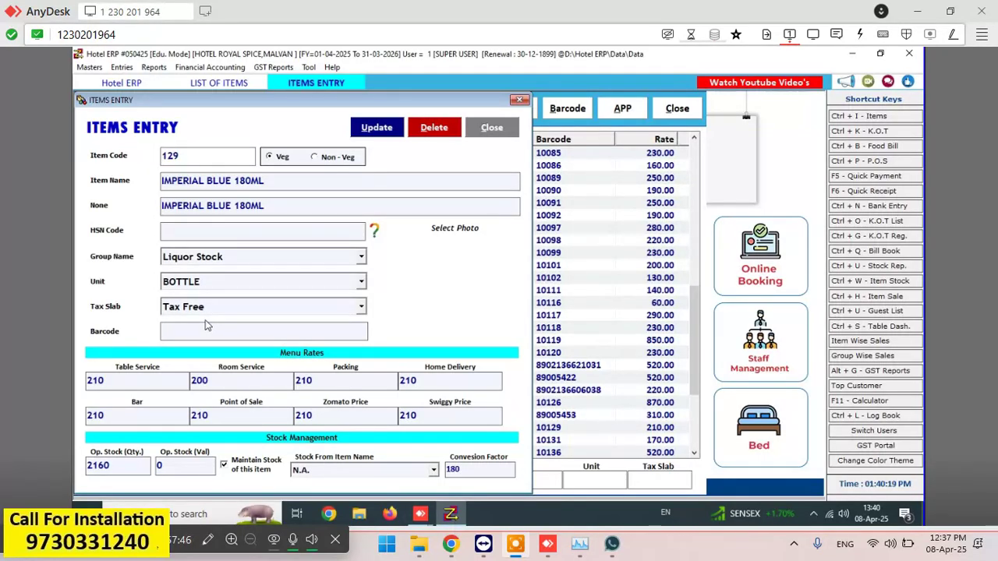
type("8901522002102")
key("Return")
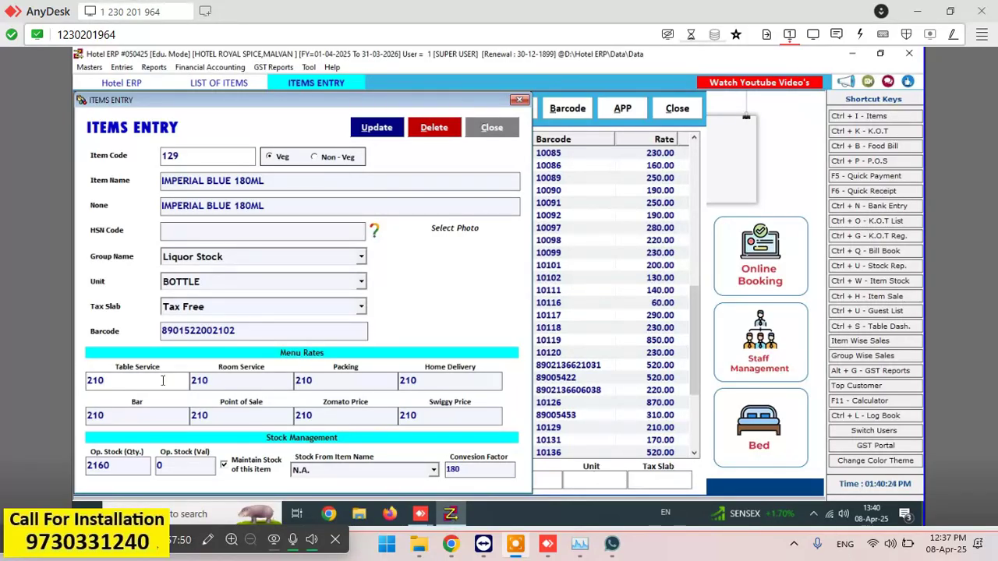
- Set the menu rates to 210 and Bar to 200, save, and return to the Items Book list
key("BackSpace")
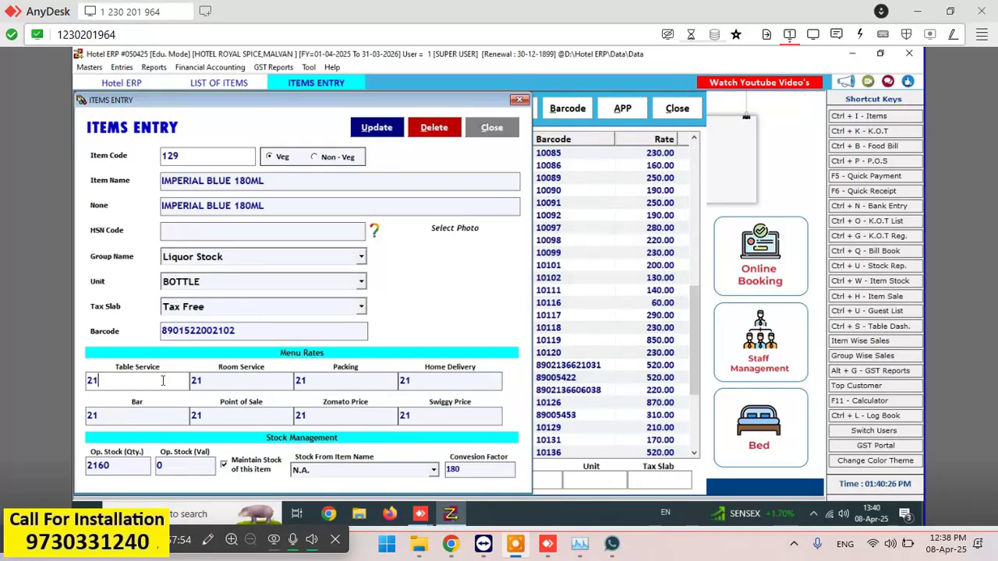
type("0")
left_click(164, 415)
type("200")
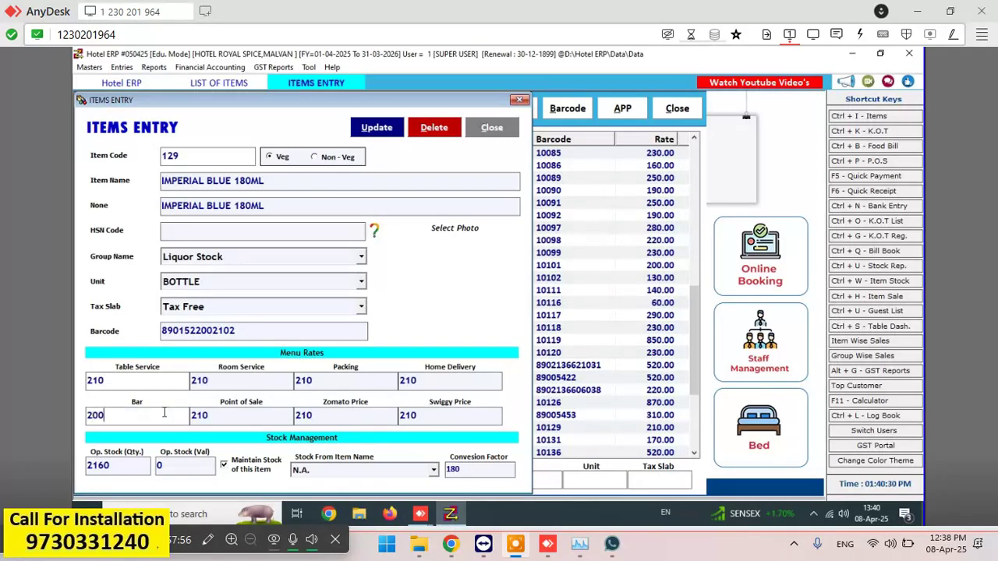
left_click(397, 127)
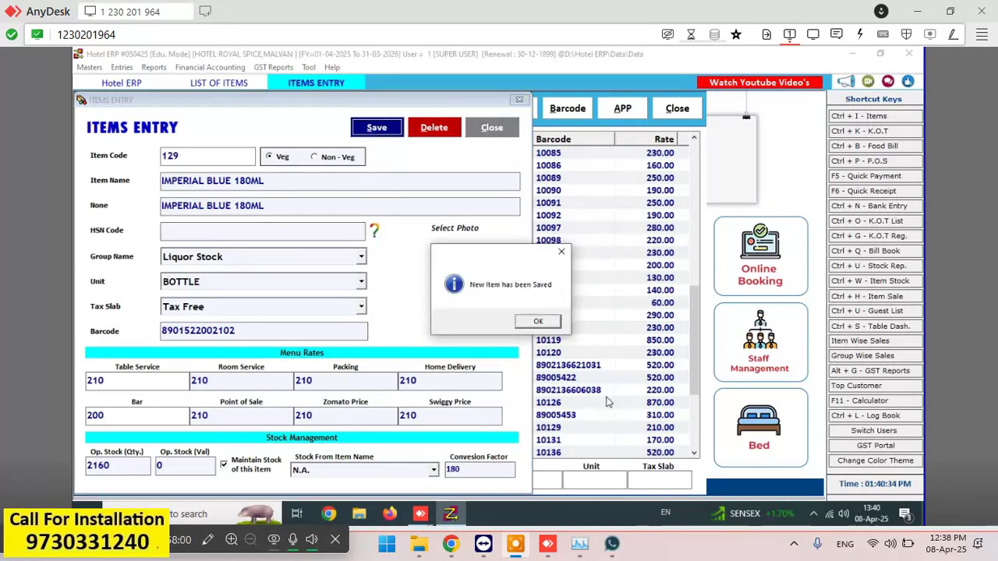
left_click(555, 321)
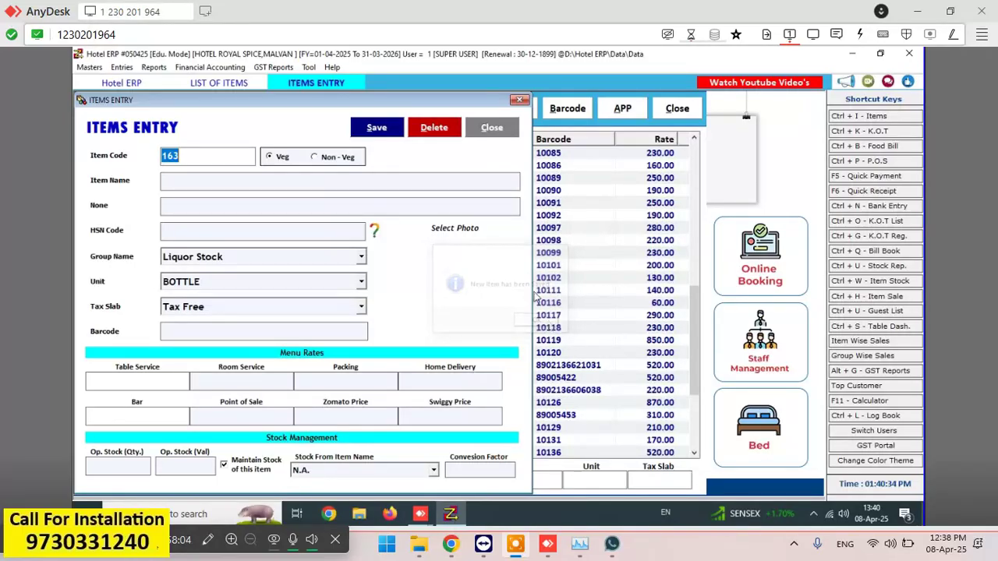
key("Escape")
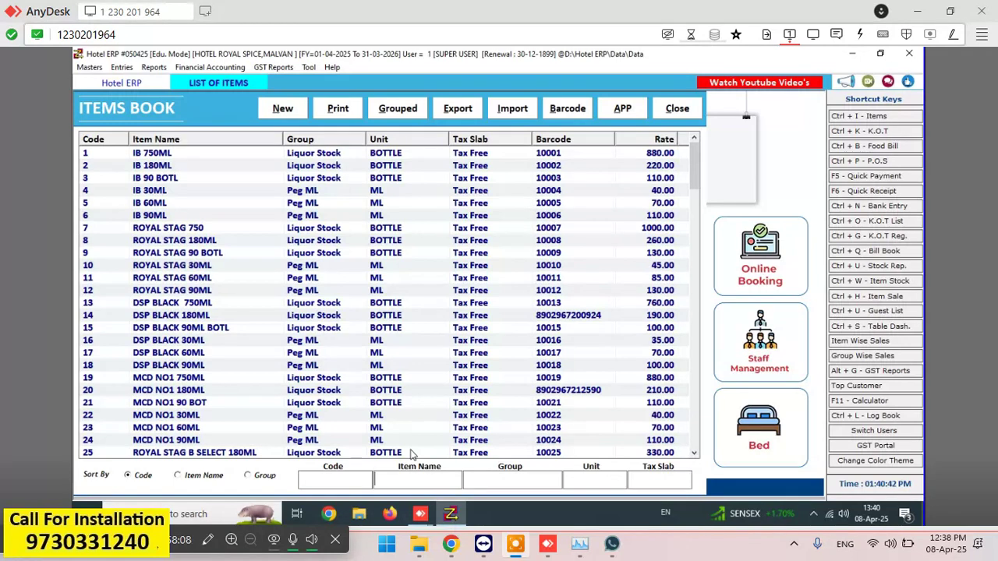
type("NO")
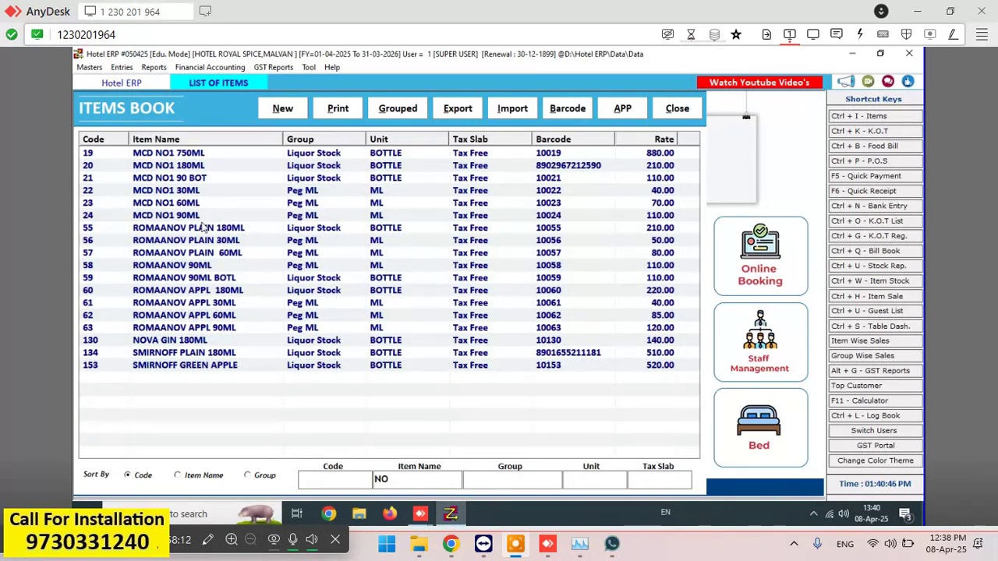
double_click(209, 341)
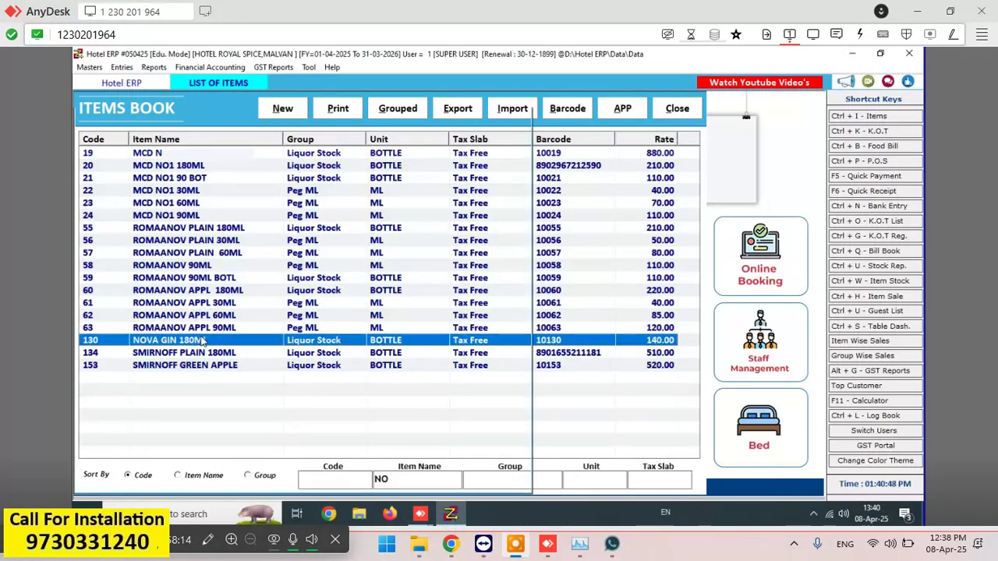
left_click(211, 331)
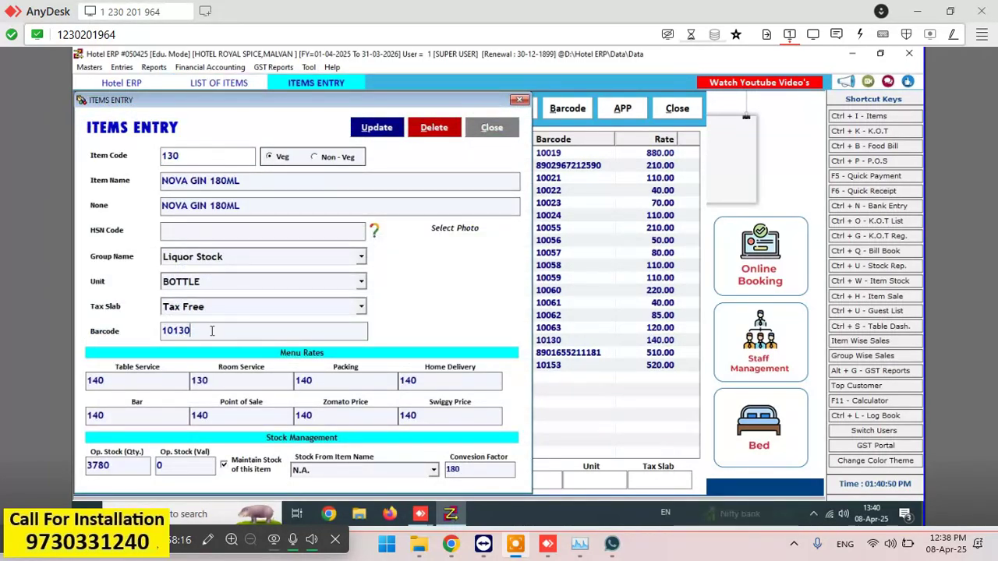
key("BackSpace")
key("BackSpace")
key("BackSpace")
key("BackSpace")
key("BackSpace")
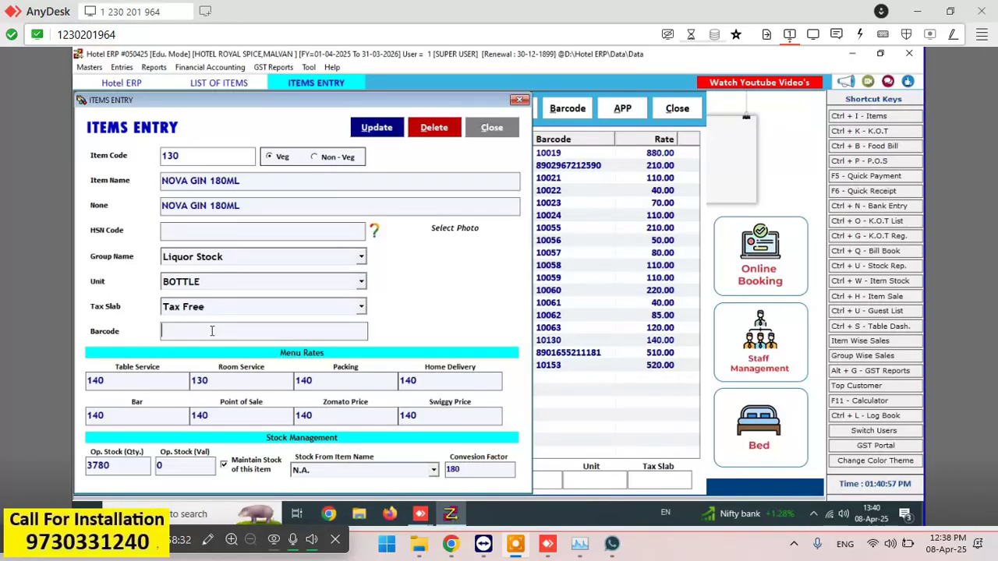
type("8906058824075")
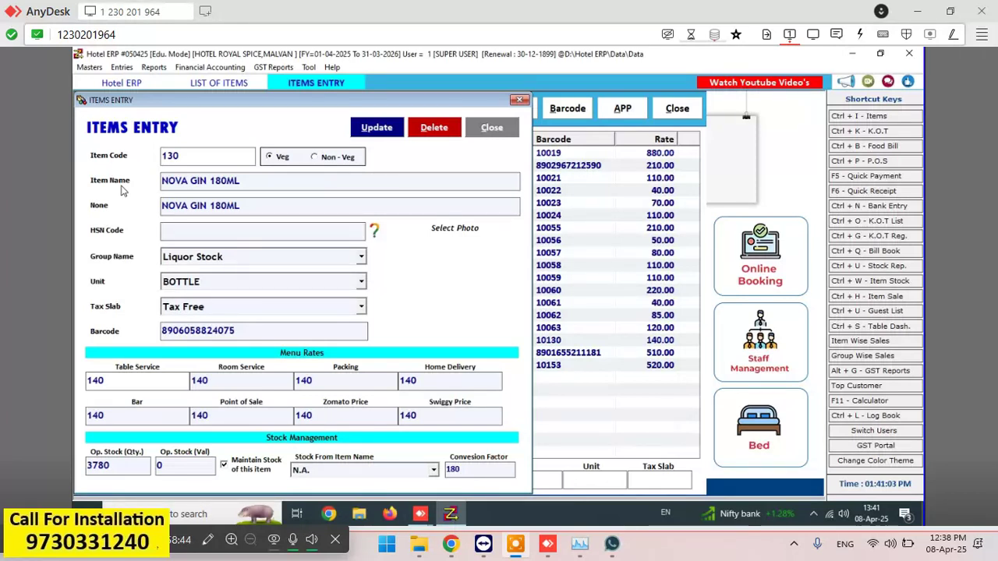
left_click(135, 415)
left_click(376, 127)
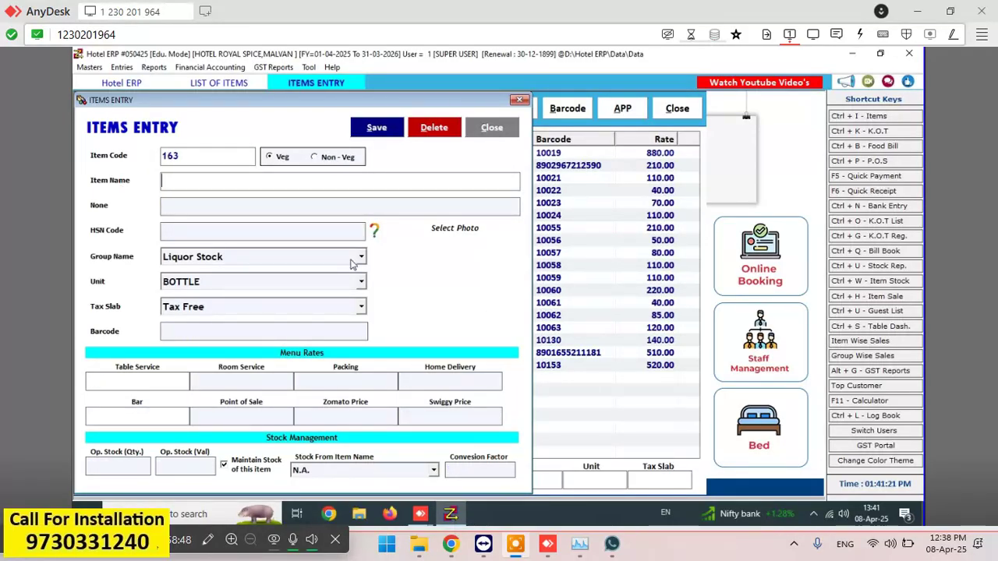
- Close the entry form, filter by 'RED' and open RED RUM 180ML
left_click(492, 128)
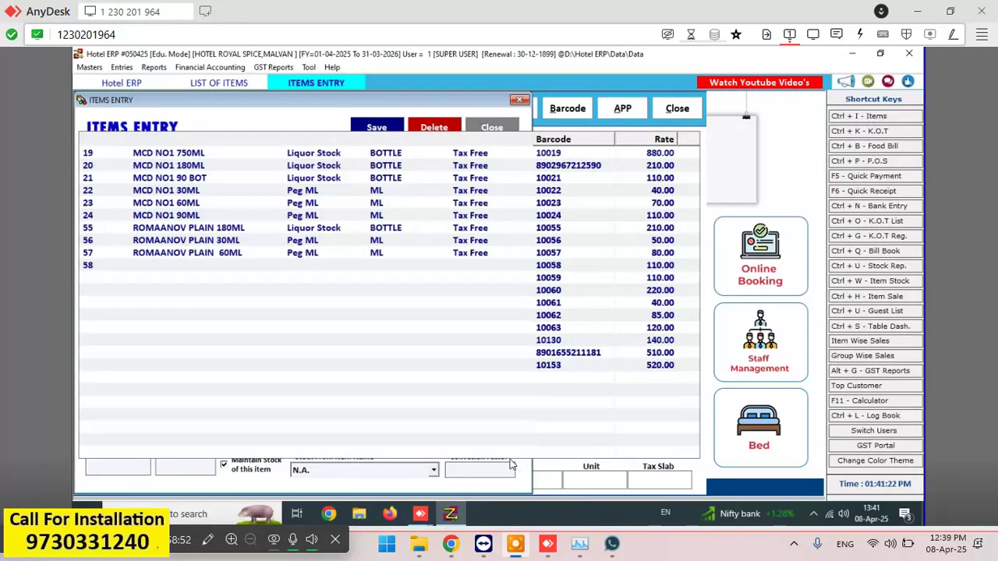
type("RED")
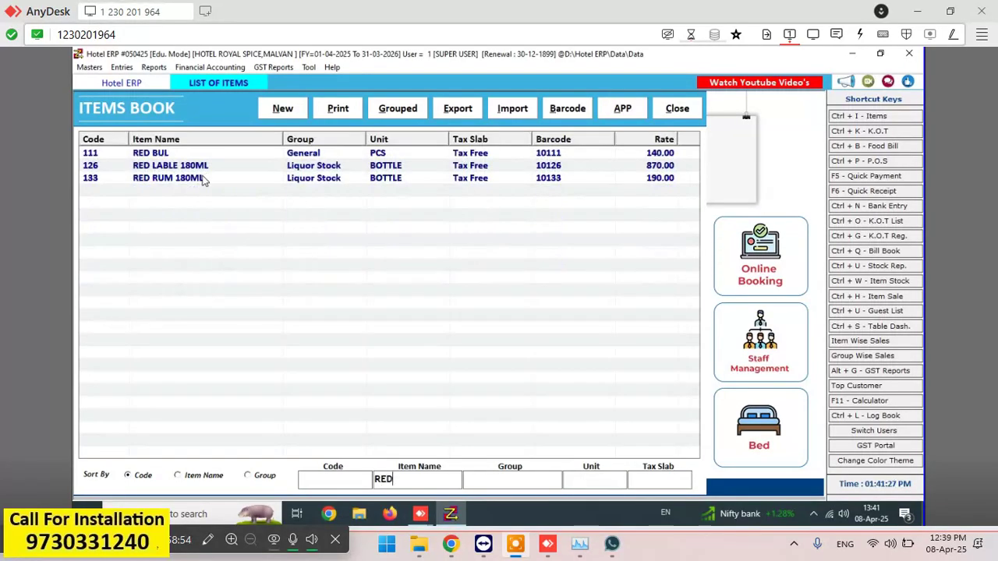
left_click(203, 179)
double_click(202, 180)
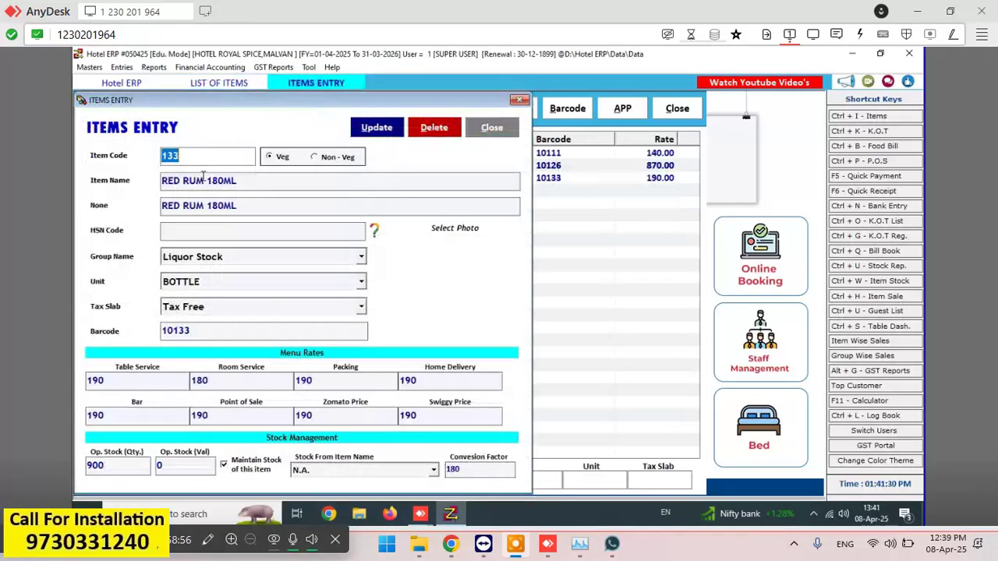
left_click(236, 329)
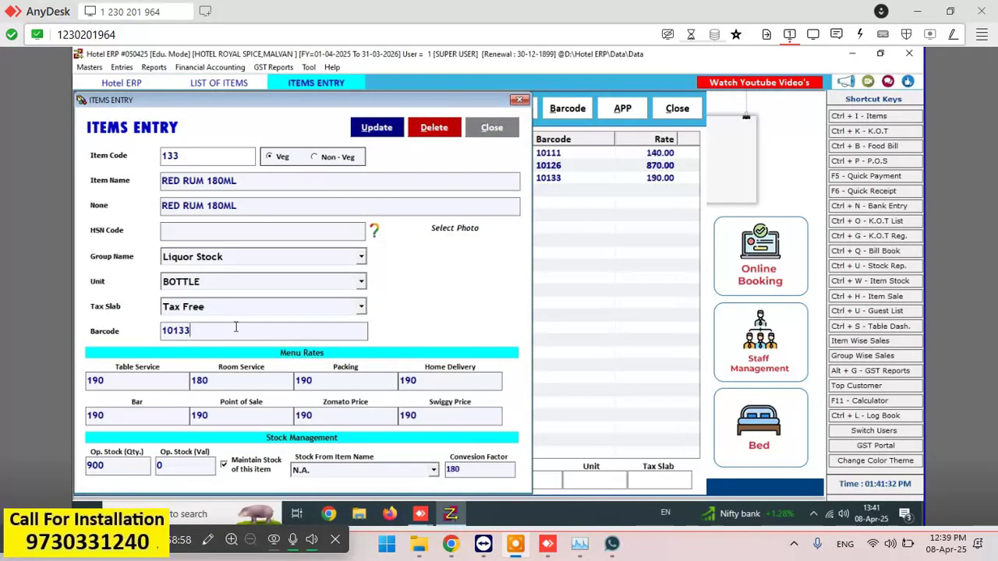
key("BackSpace")
key("BackSpace")
key("BackSpace")
key("BackSpace")
key("BackSpace")
type("8902967401864")
key("Return")
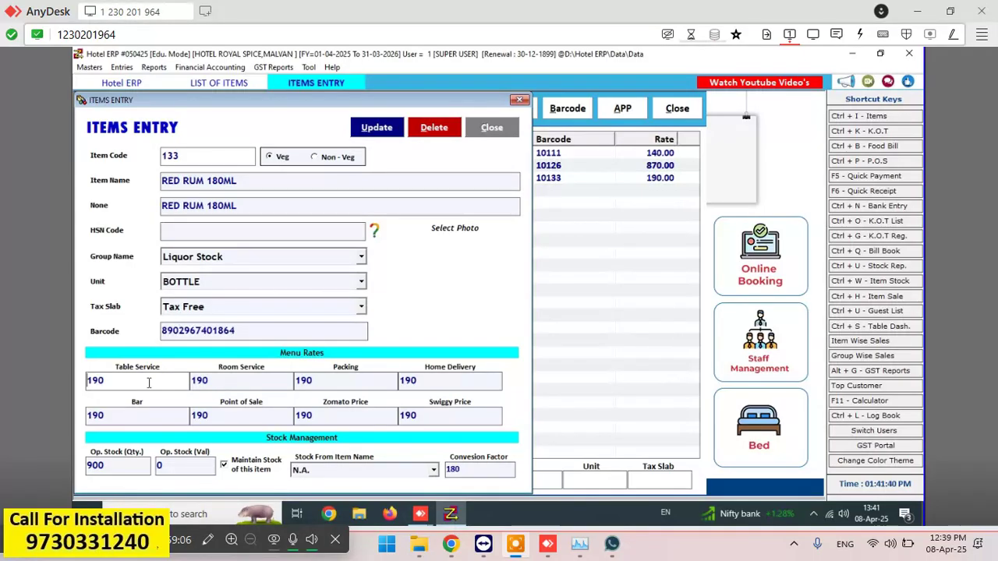
left_click(148, 416)
key("BackSpace")
key("BackSpace")
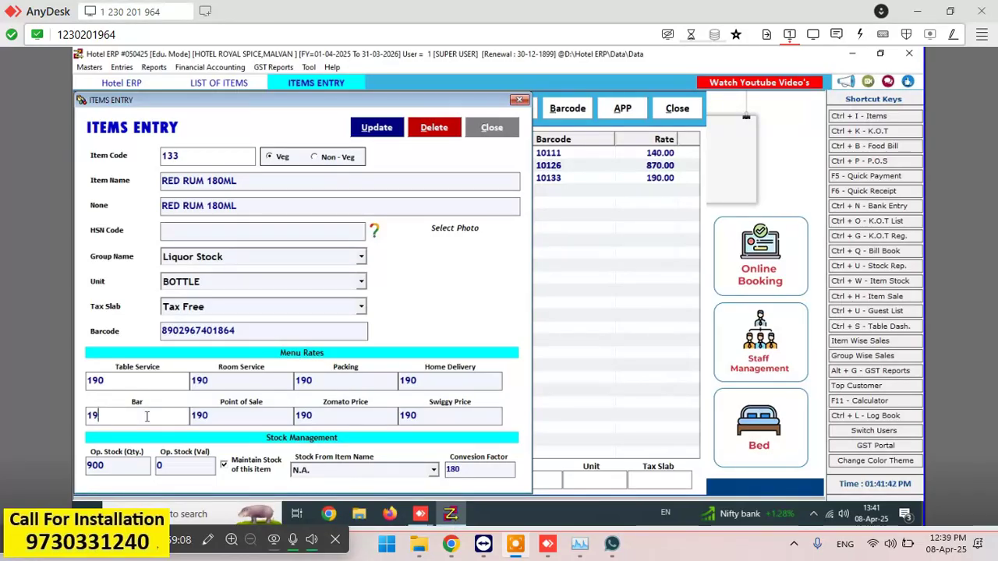